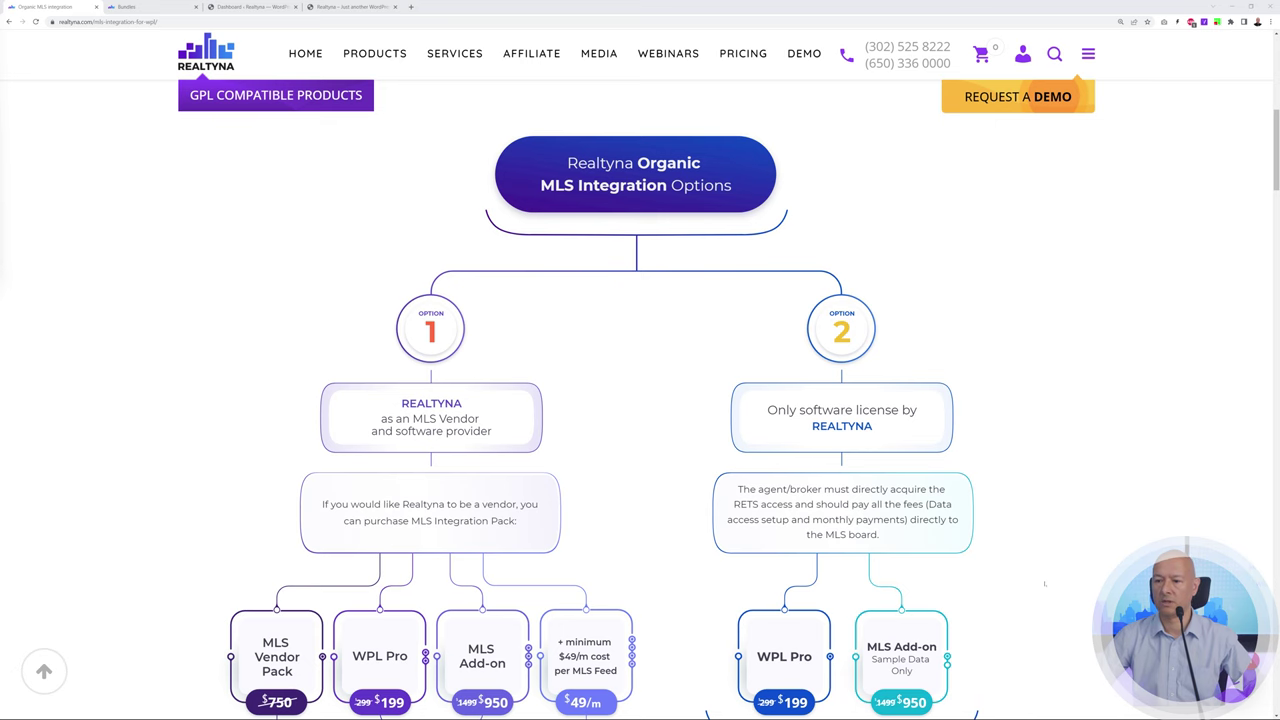
Scroll to the Organic MLS Integration Options diagram comparing Option 1 and Option 2 pricing
scroll(1045, 583, "down", 5)
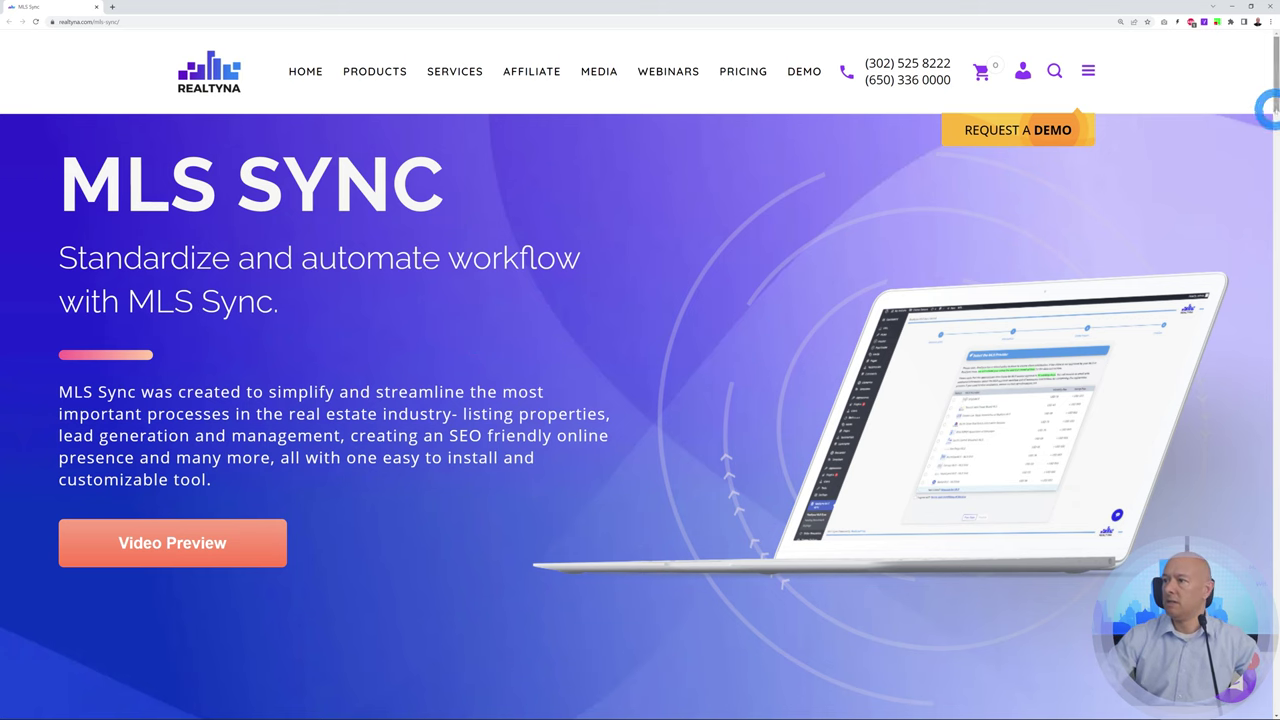
Expand the FAQ answer to 'What are the MLS Sync fees?'
left_click_drag(1274, 109, 1270, 515)
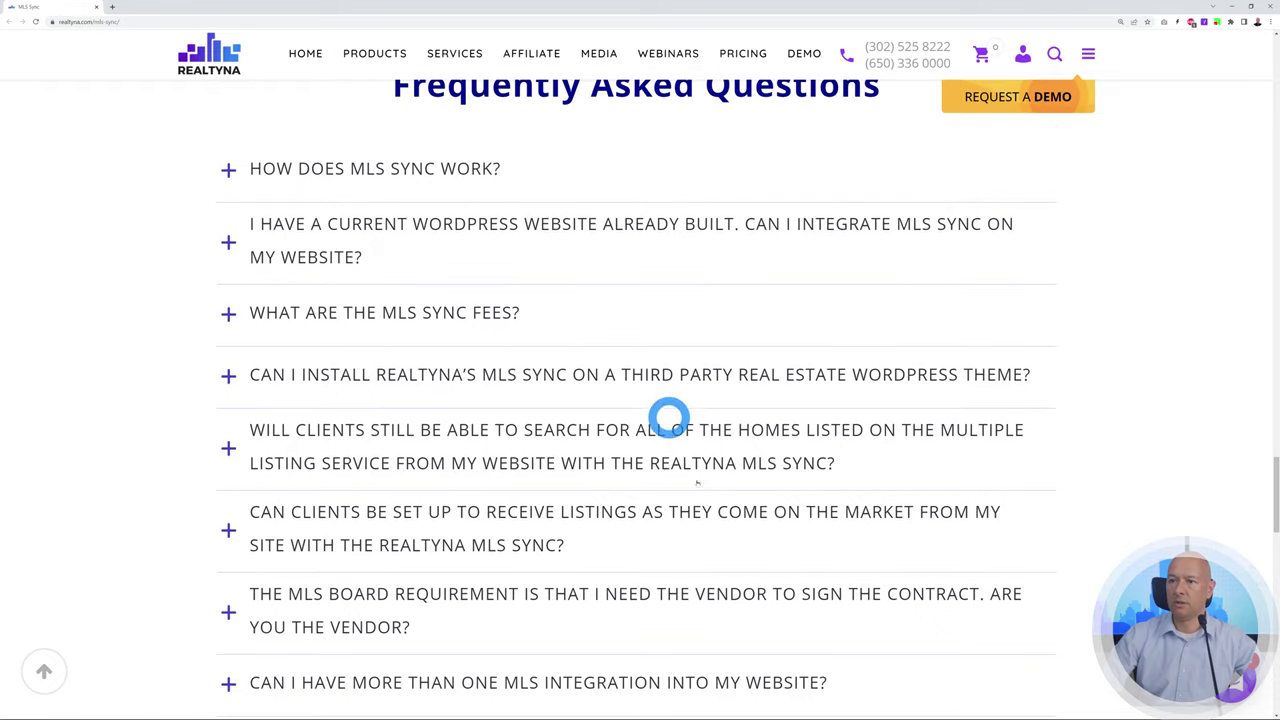
left_click(228, 314)
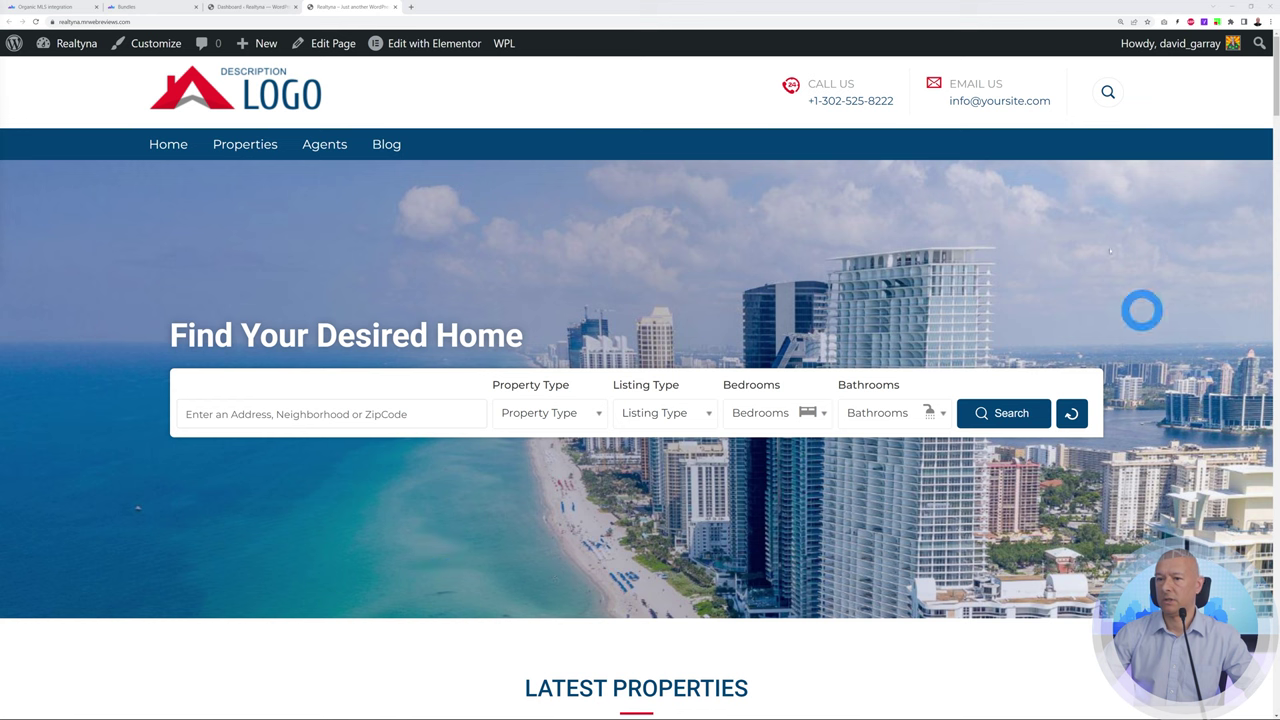
Look over the homepage's Latest Properties map and listing cards, then switch to the Bundles tab
left_click_drag(1270, 95, 1270, 160)
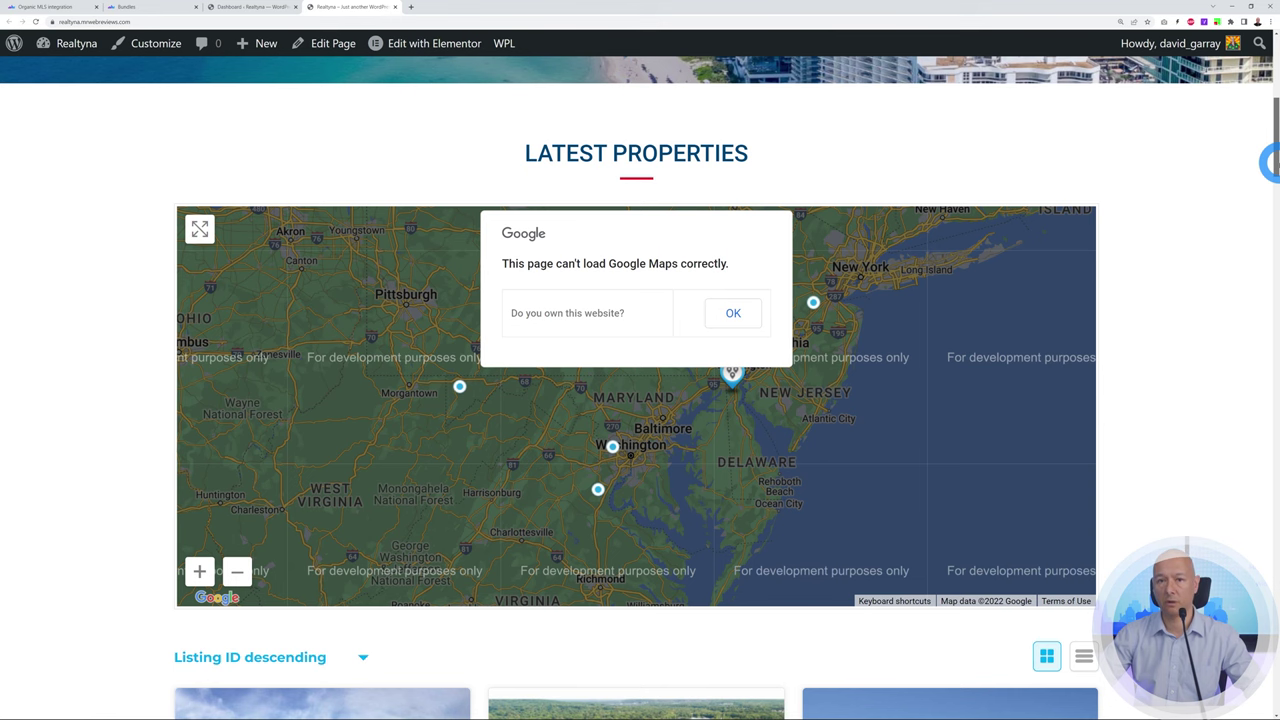
left_click_drag(1270, 160, 1266, 70)
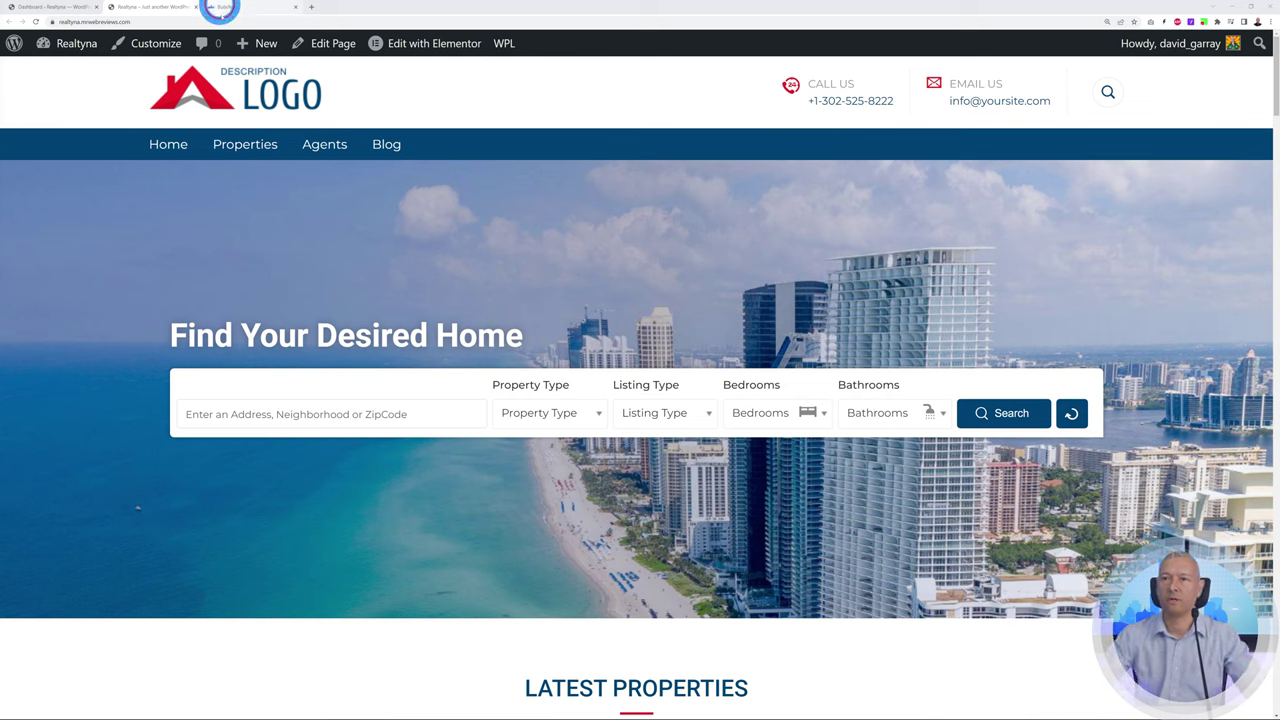
left_click(213, 7)
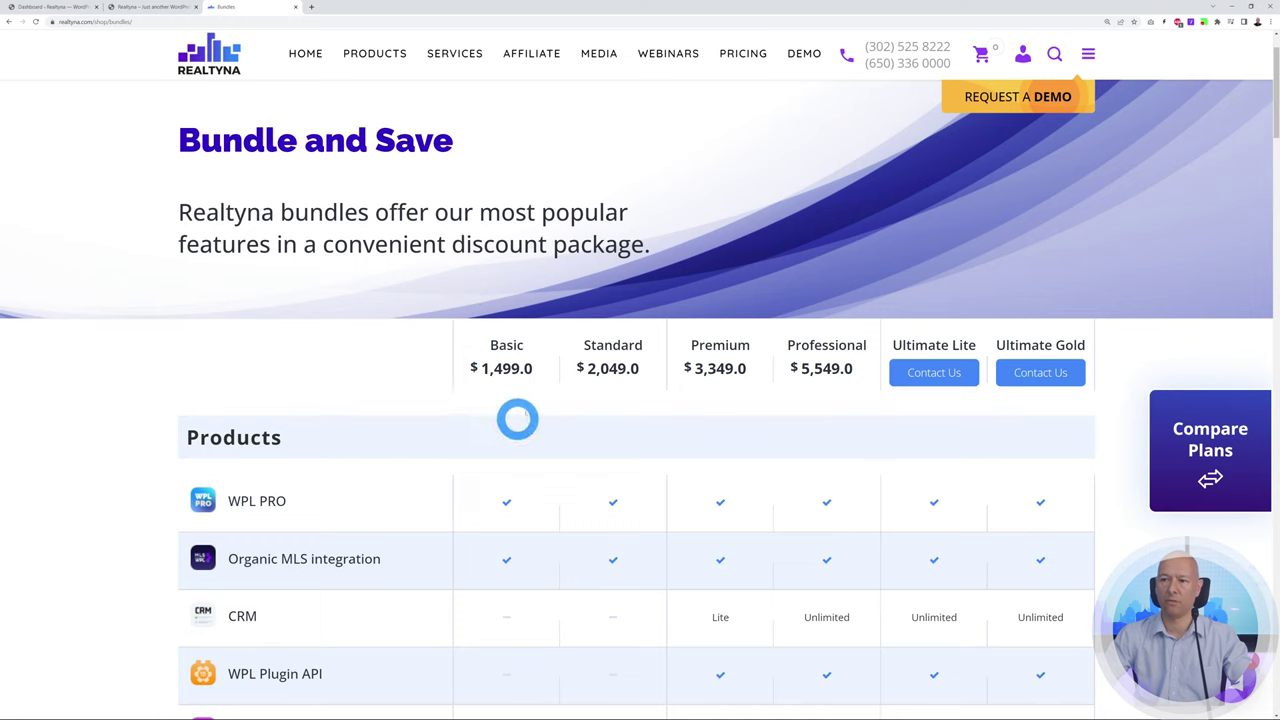
Review the Bundle and Save plans (Basic $1,499 to Professional $5,549), then return to the demo homepage
scroll(500, 551, "down", 1)
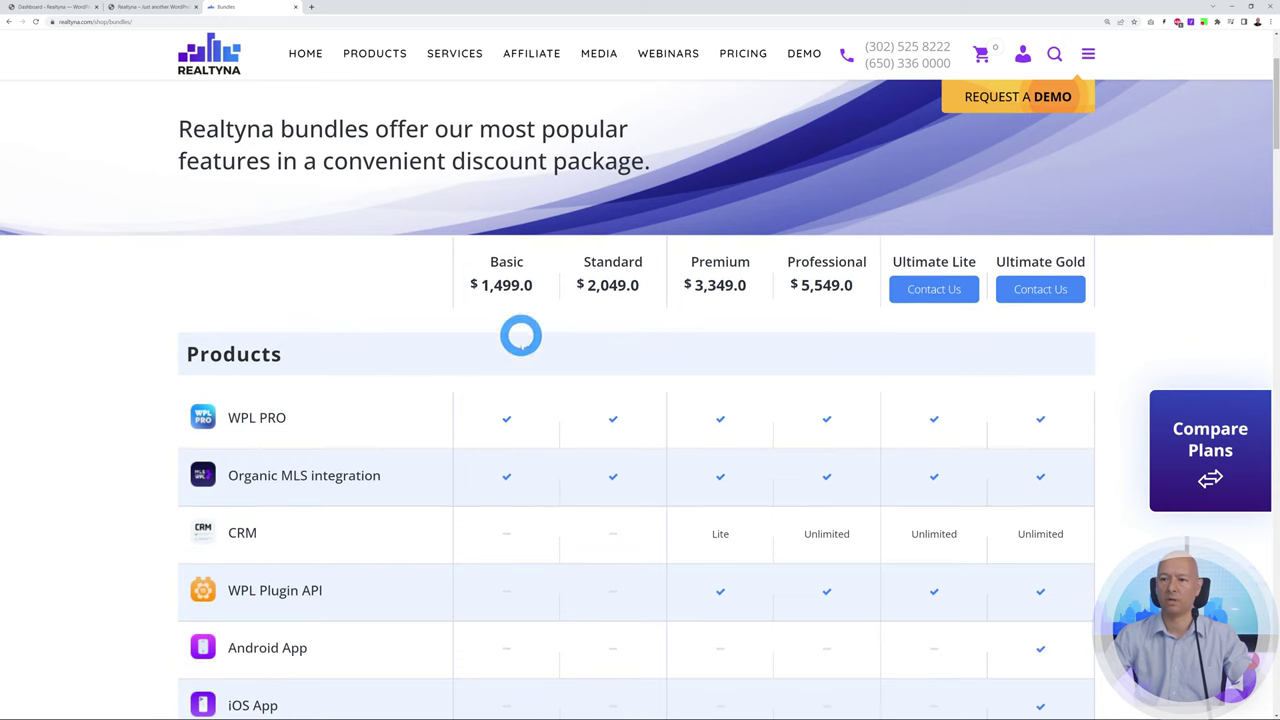
left_click(128, 7)
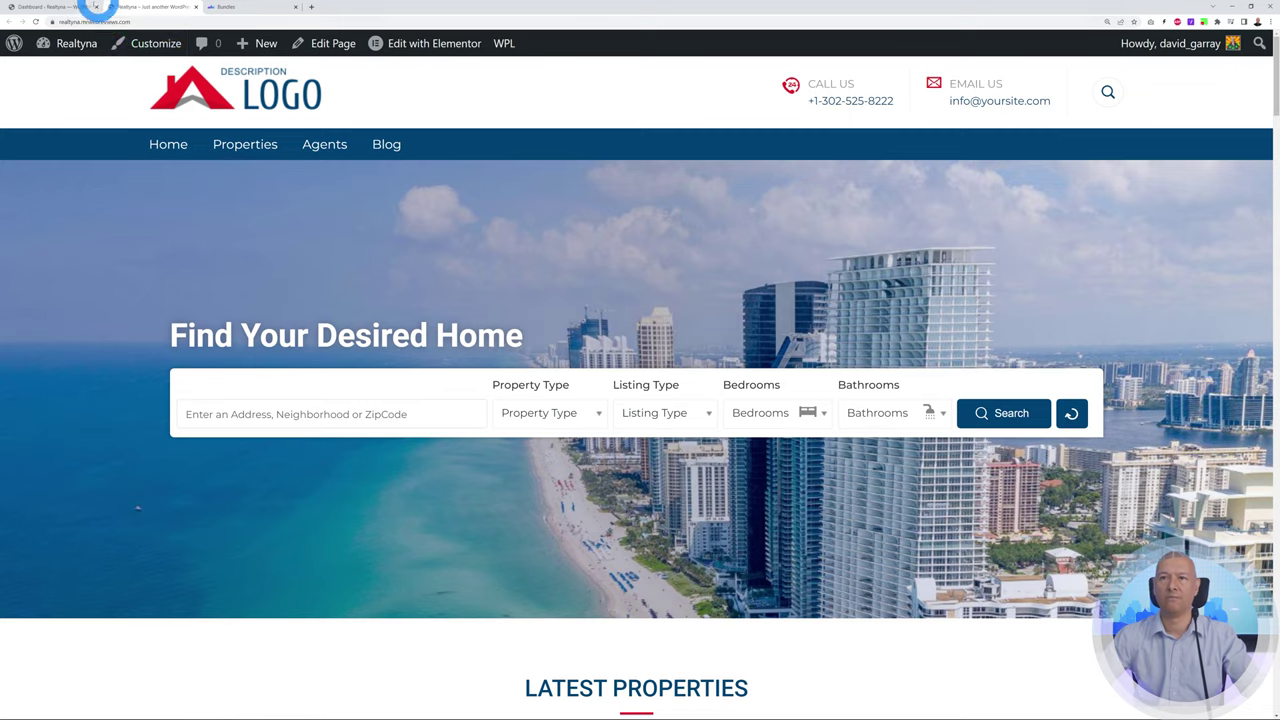
Switch to the WordPress admin Dashboard, glance at the homepage tab, and come back
left_click(75, 10)
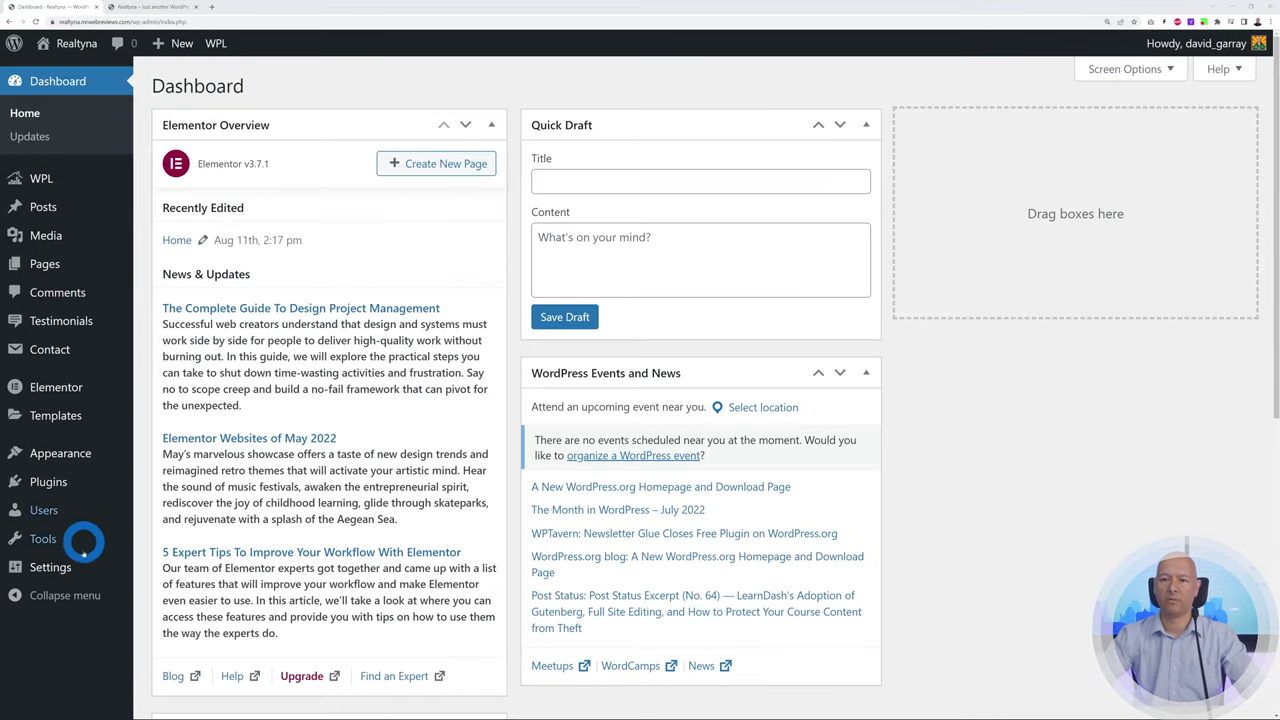
mouse_move(40, 178)
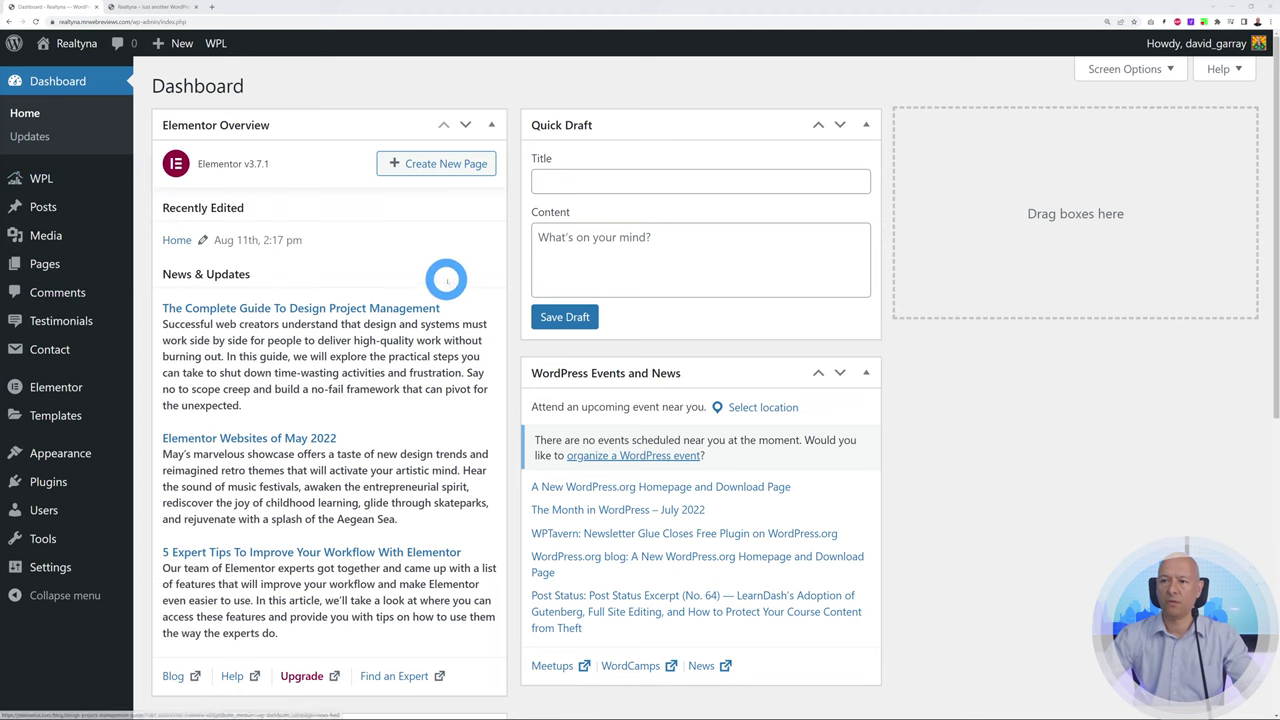
mouse_move(217, 43)
left_click(163, 8)
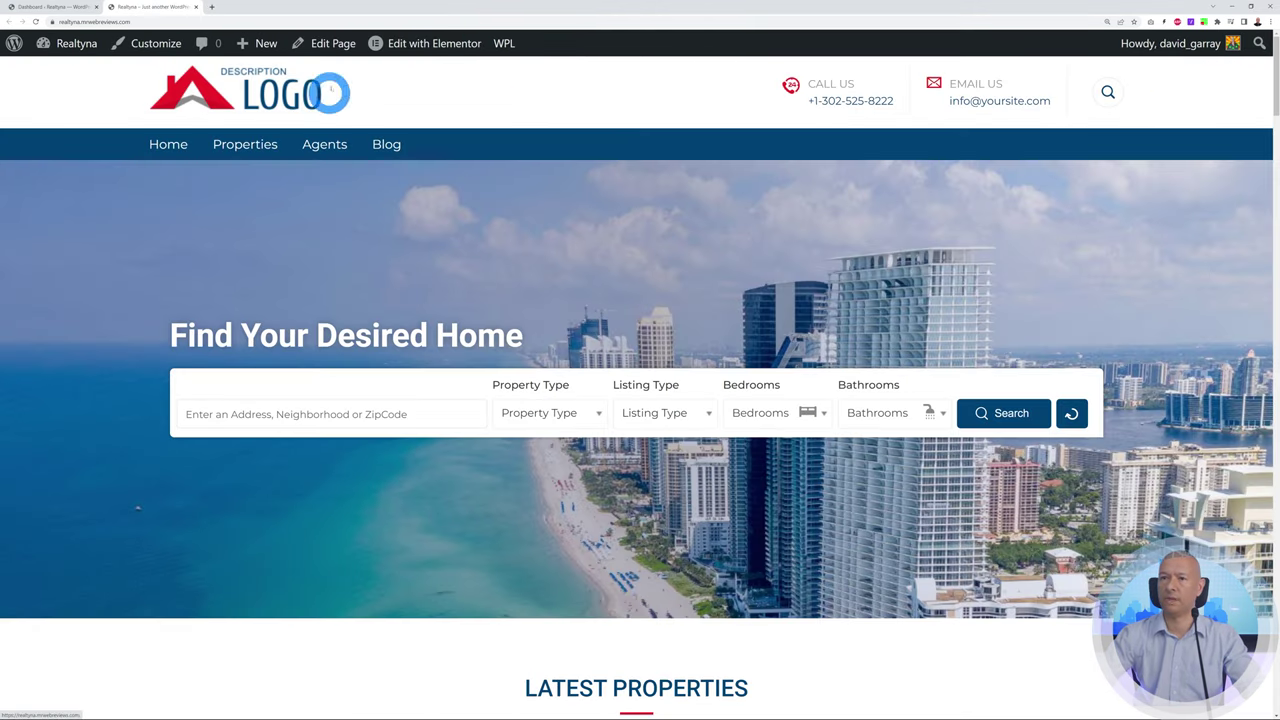
left_click(40, 8)
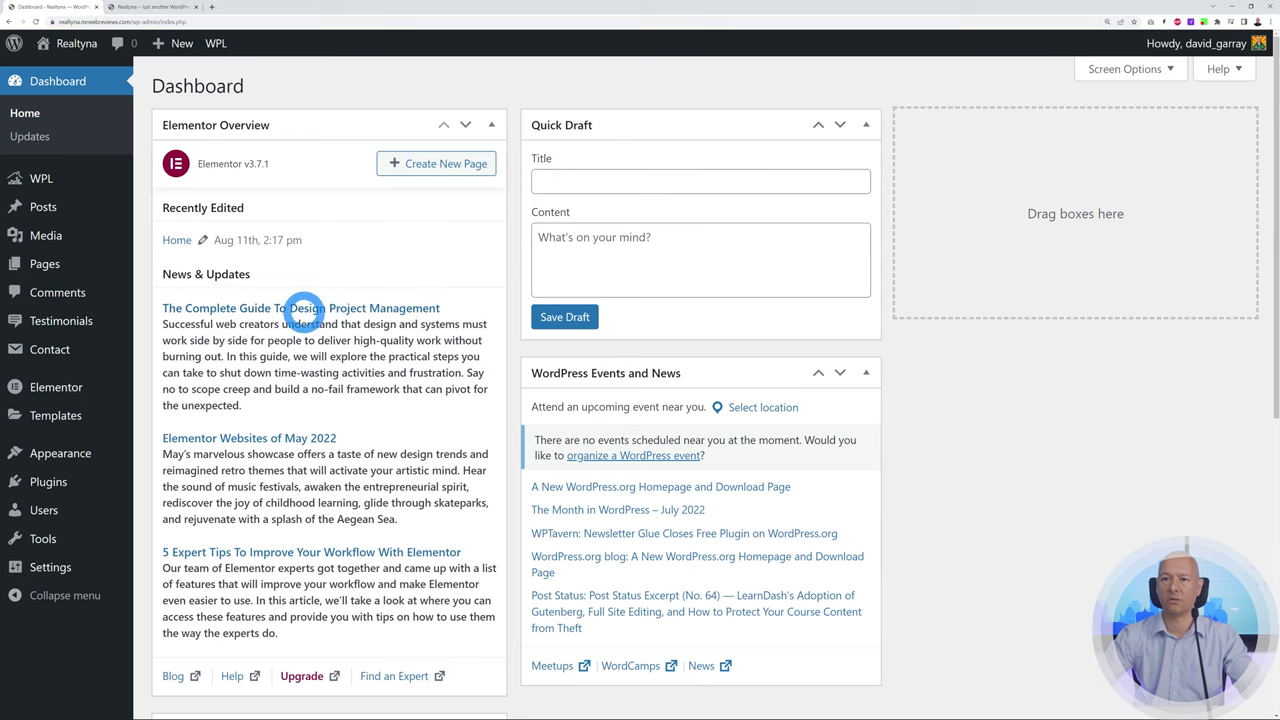
Open Appearance > Customize and go to the Site Identity panel
mouse_move(63, 452)
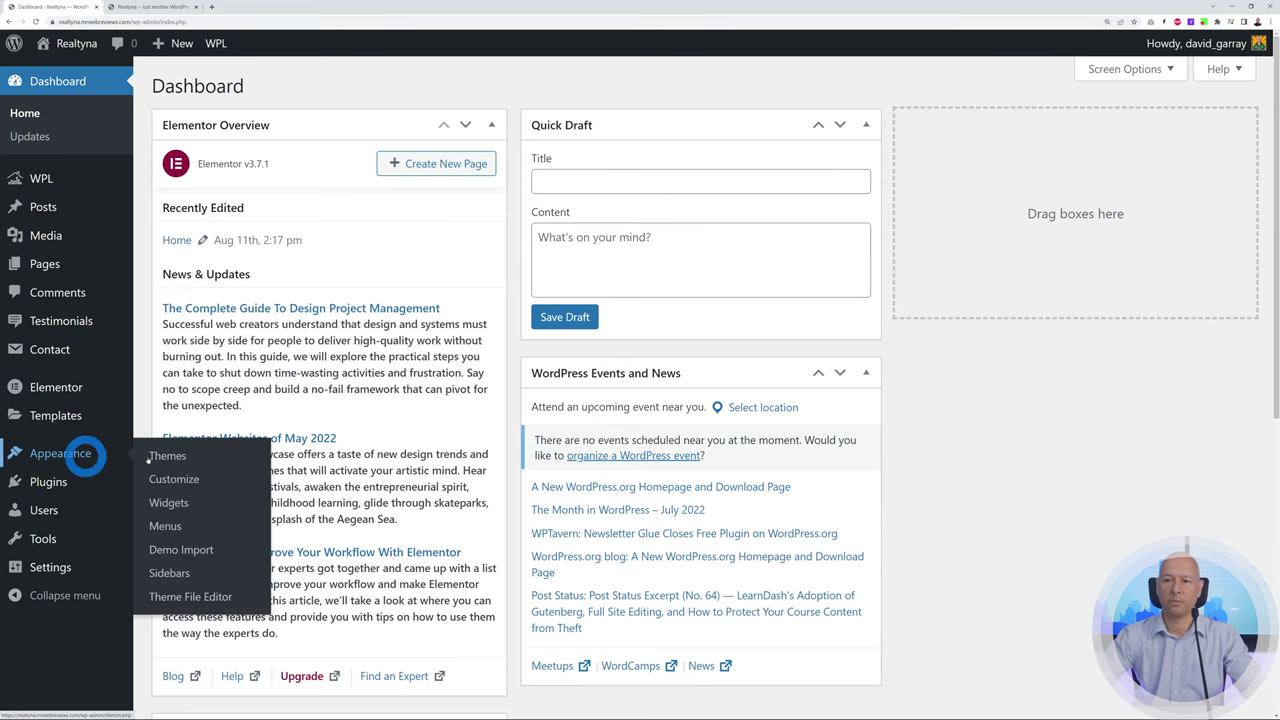
left_click(188, 480)
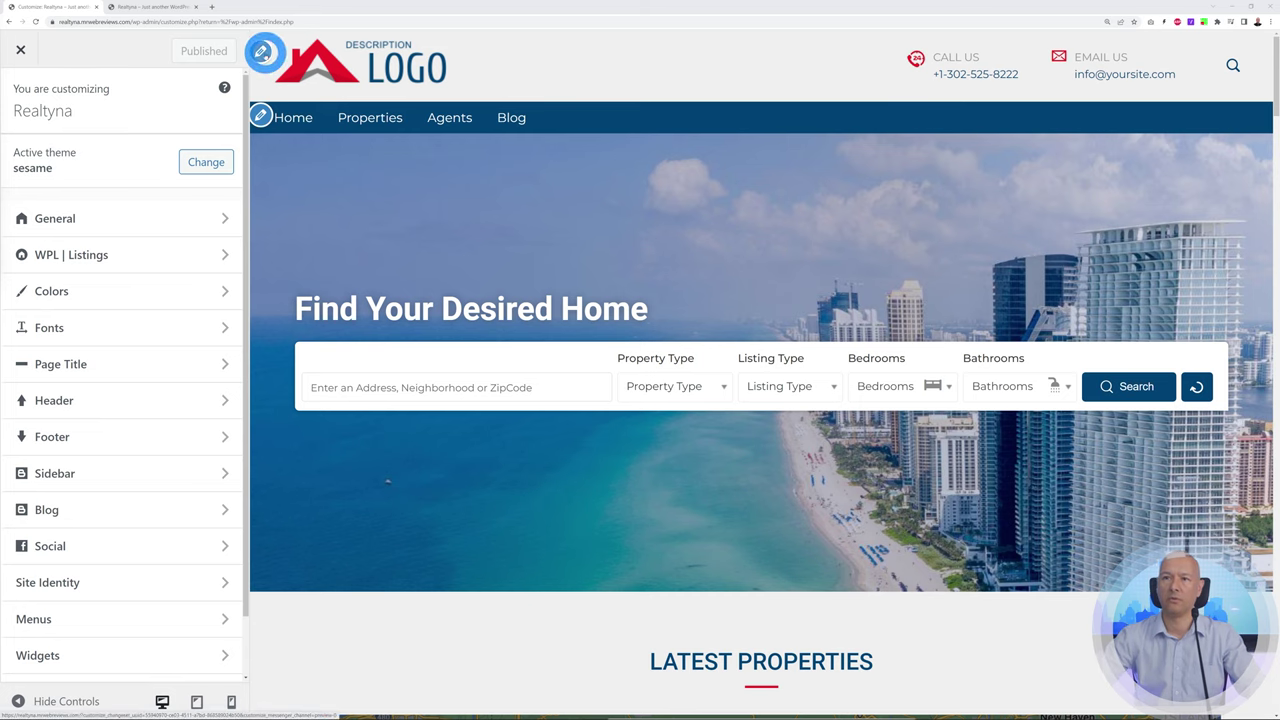
left_click(264, 52)
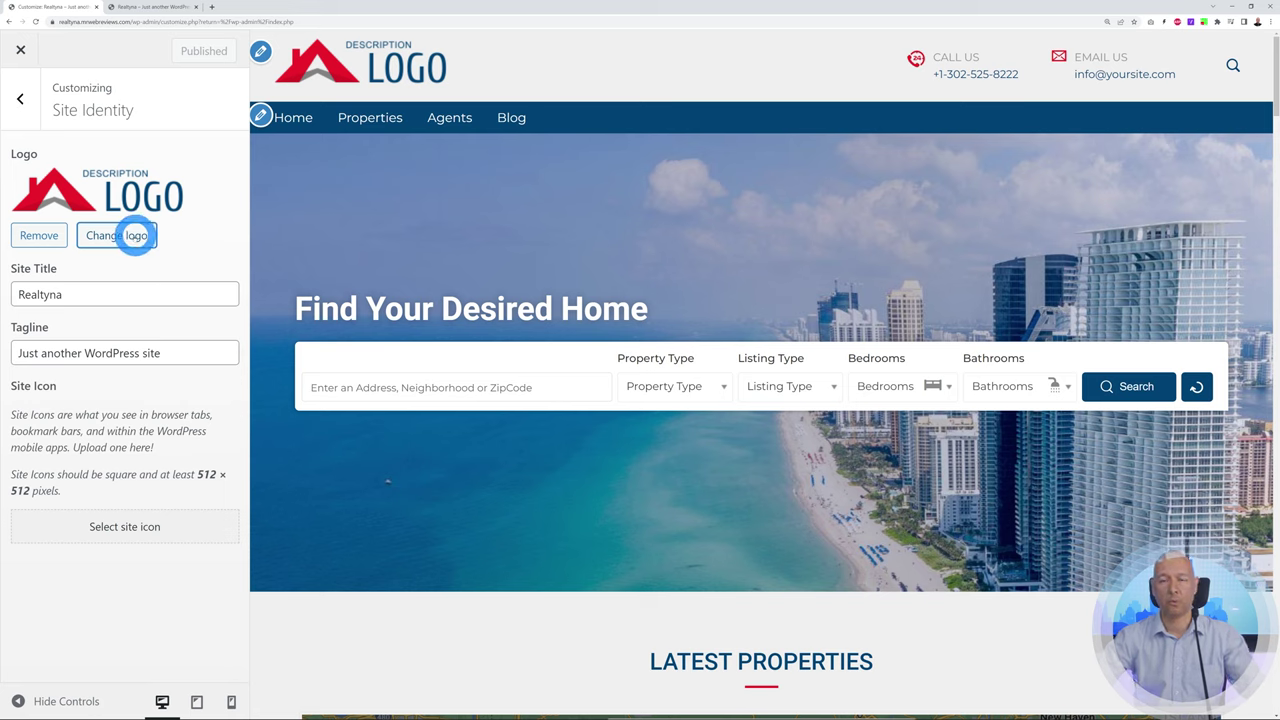
Upload the COMPANY real estate logo PNG as a new logo image
left_click(118, 235)
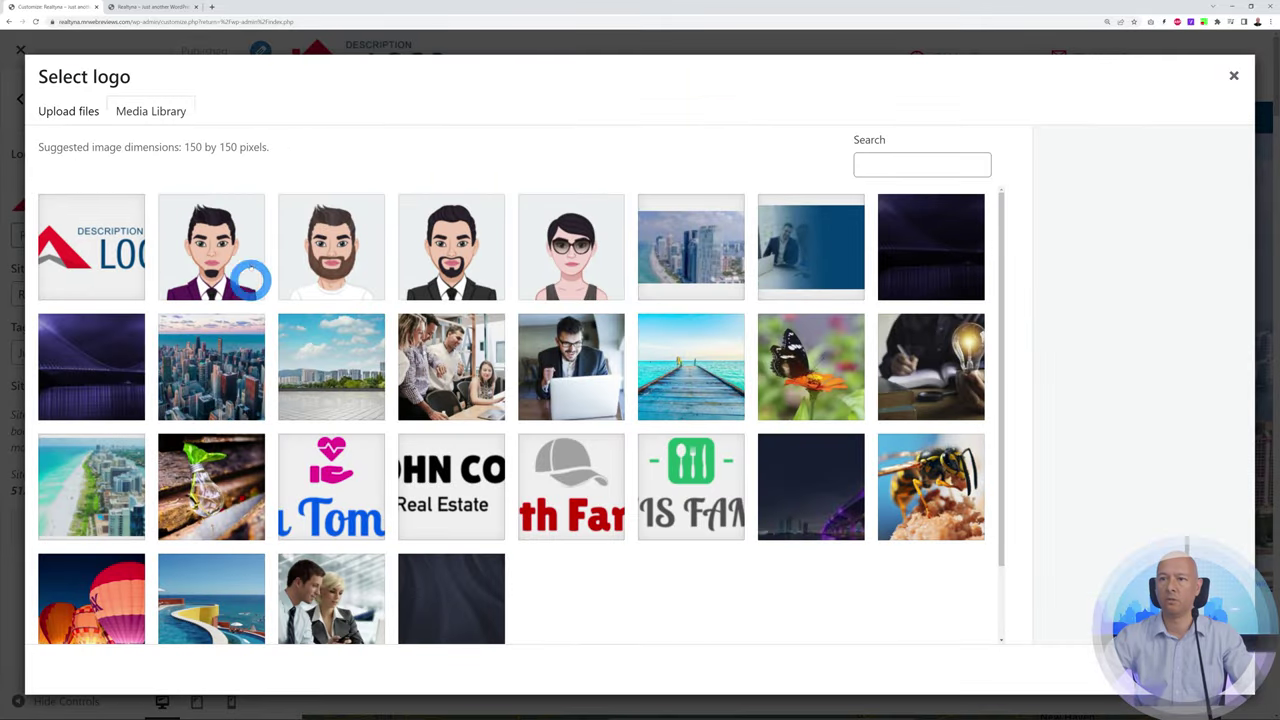
left_click(64, 111)
left_click(640, 372)
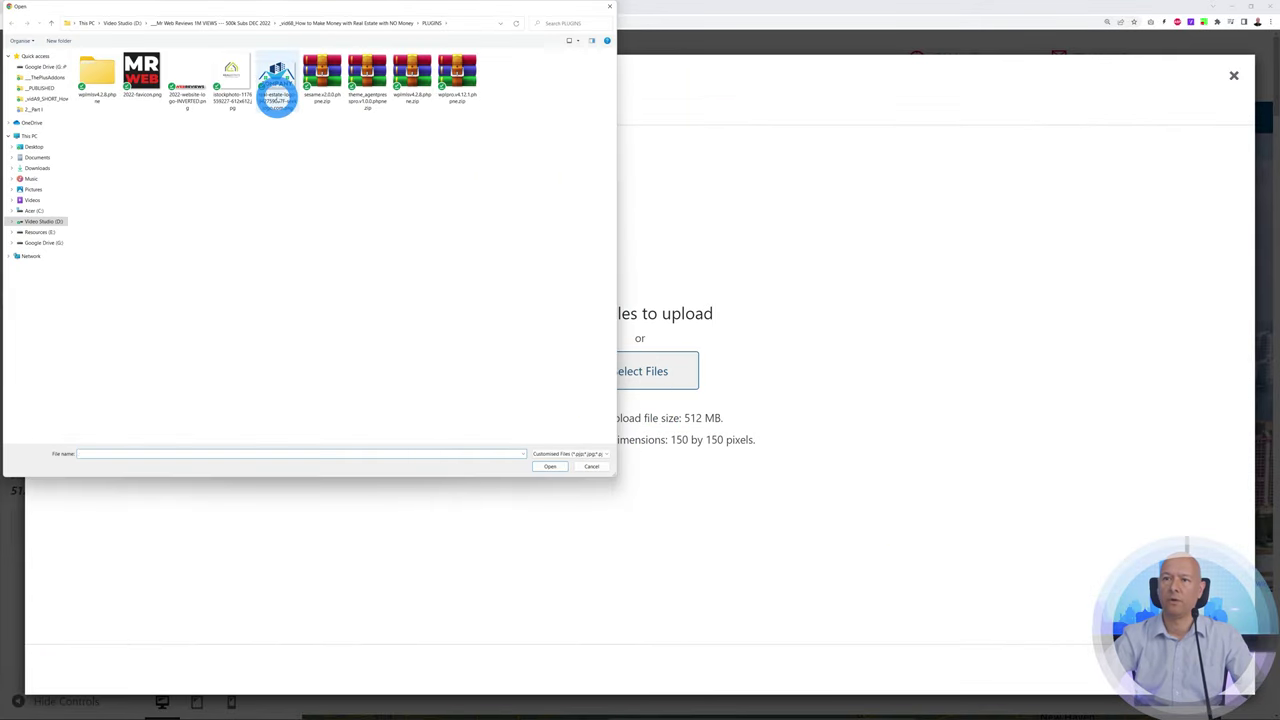
left_click(276, 88)
left_click(555, 466)
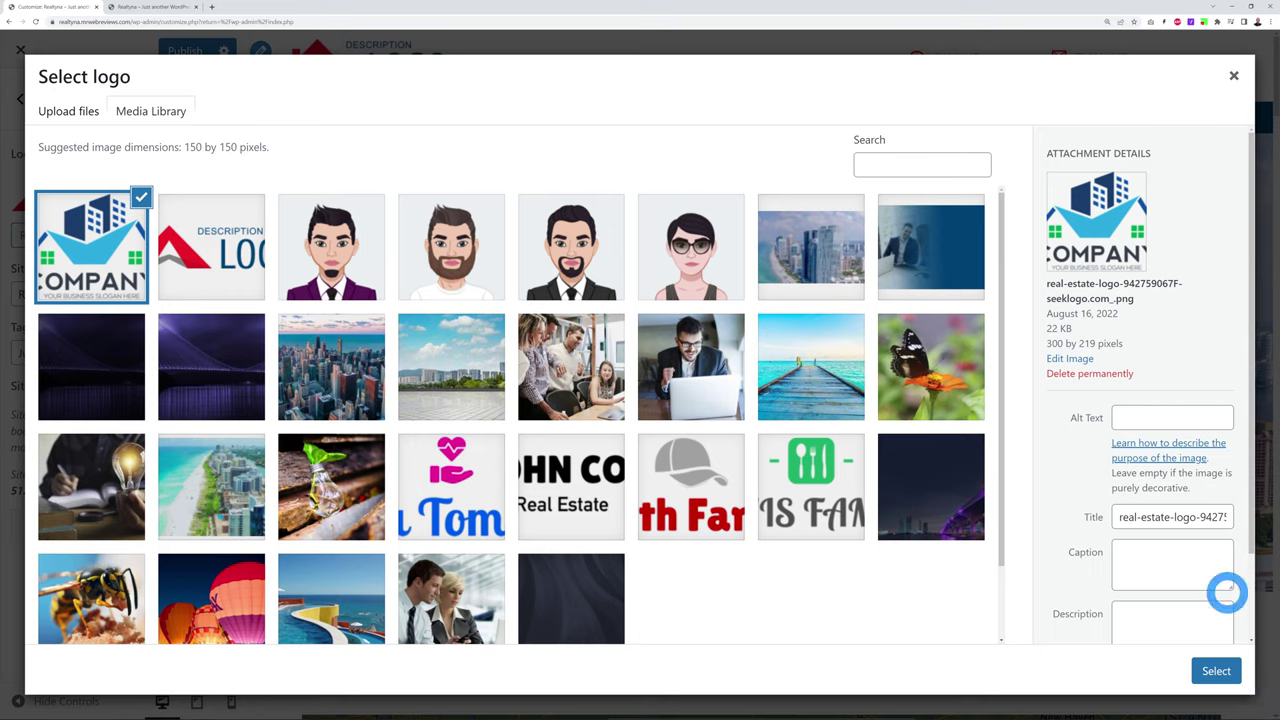
Use the uploaded image as site logo, adjusting the crop box, then skip cropping
left_click(1217, 672)
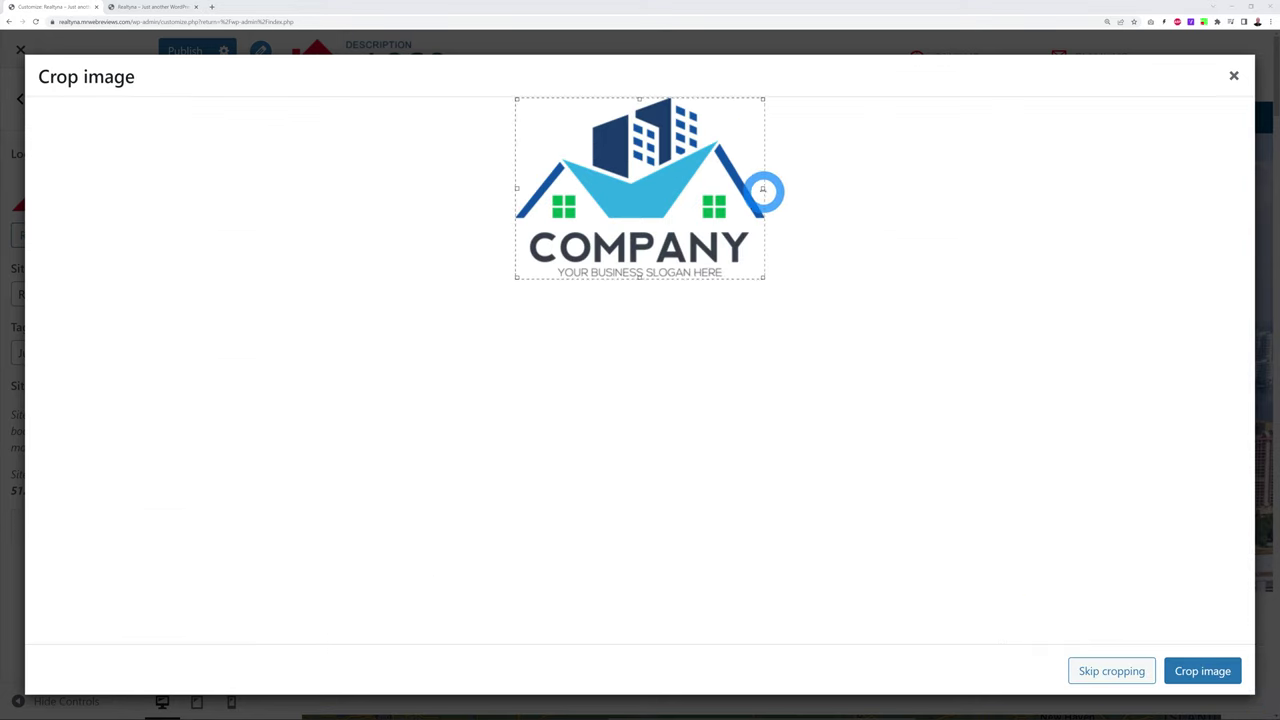
left_click_drag(762, 188, 697, 188)
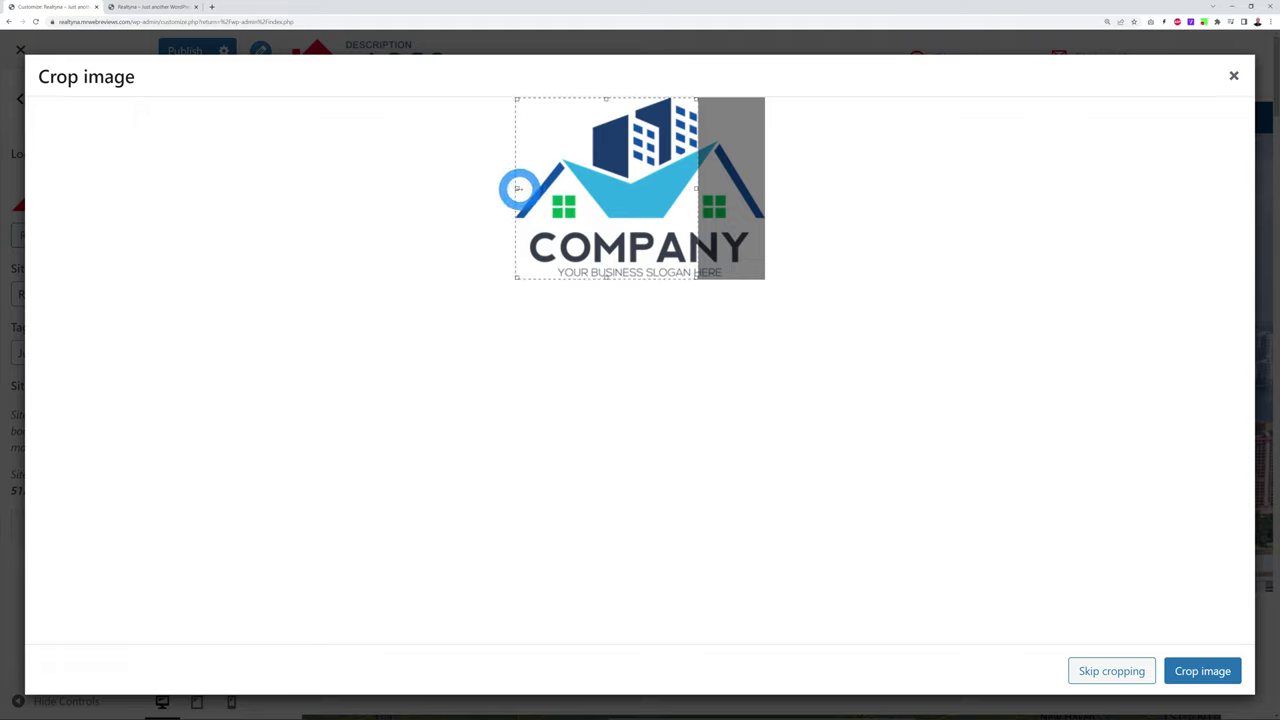
left_click_drag(517, 189, 543, 190)
left_click_drag(621, 97, 621, 152)
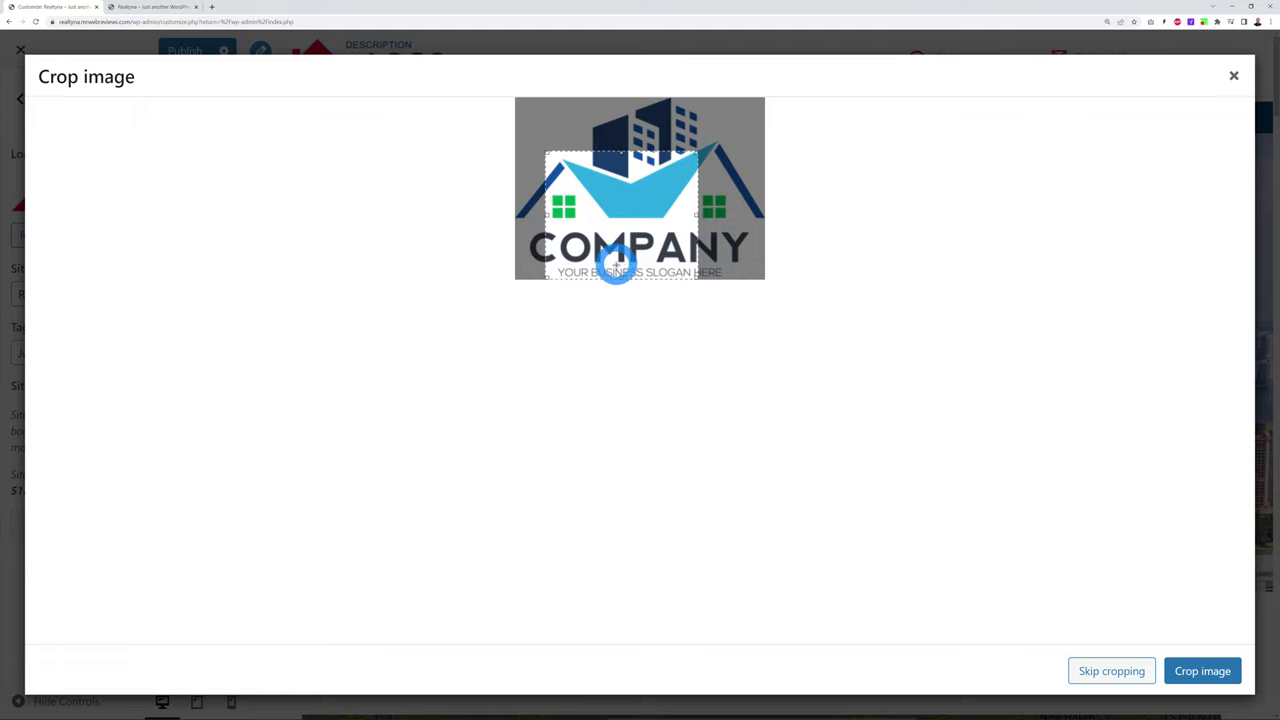
left_click_drag(621, 280, 620, 176)
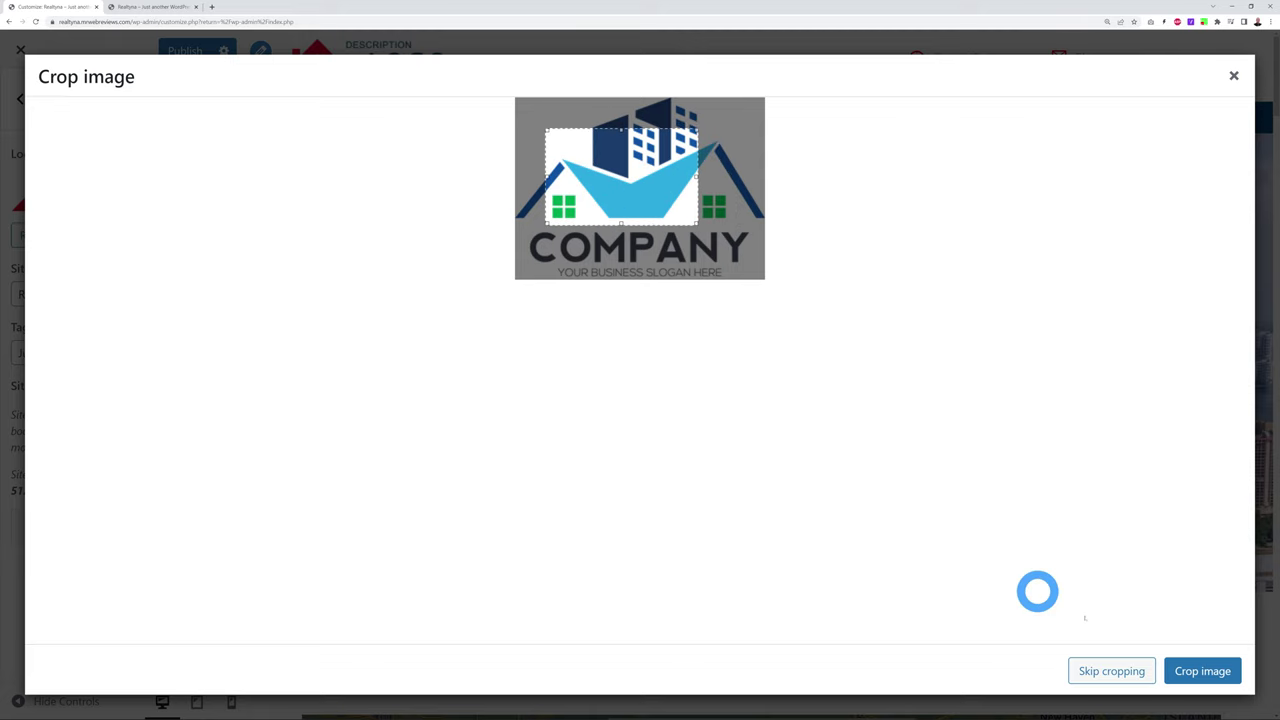
left_click(1111, 670)
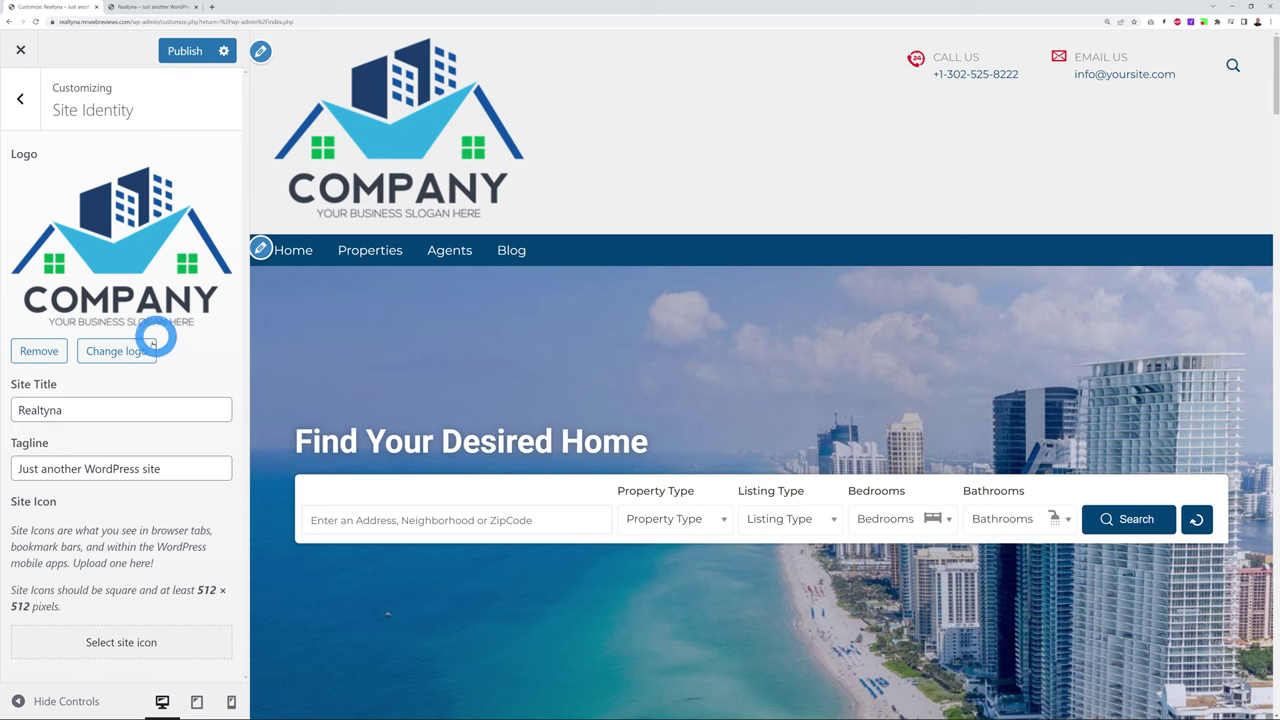
Scale the COMPANY logo image to 96 × 70, save it, and return to Site Identity
left_click(126, 350)
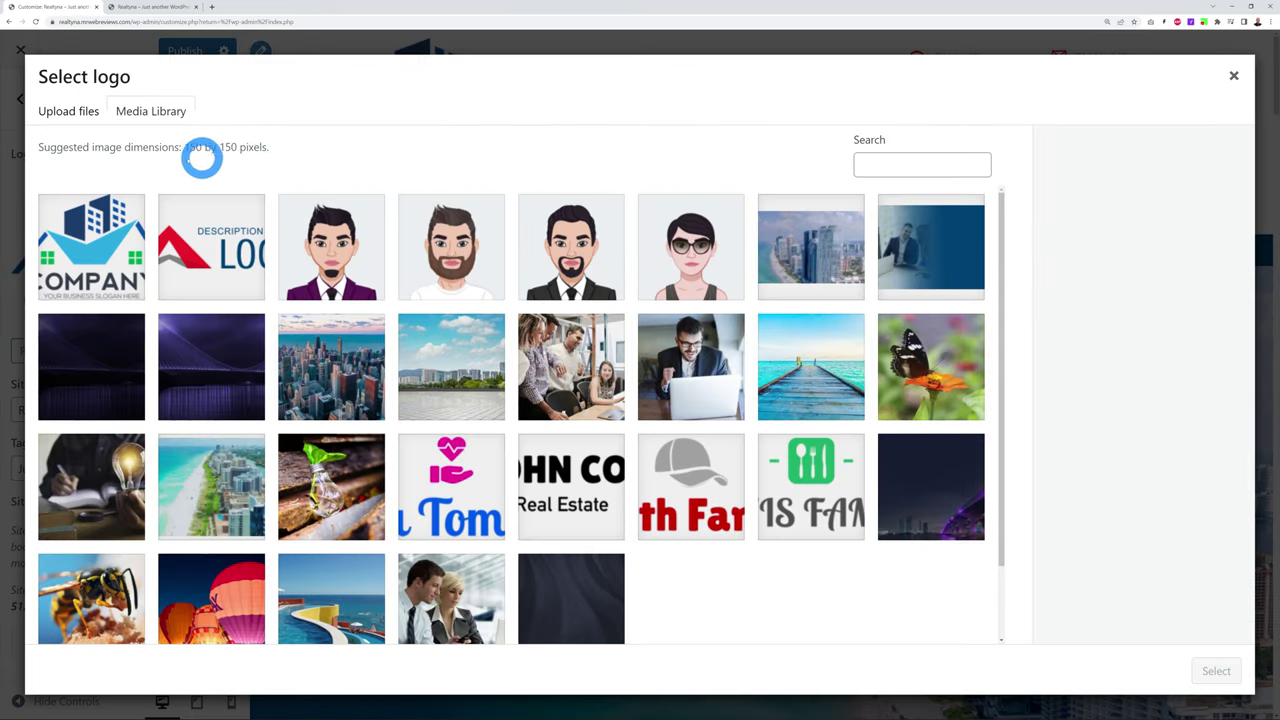
left_click(209, 270)
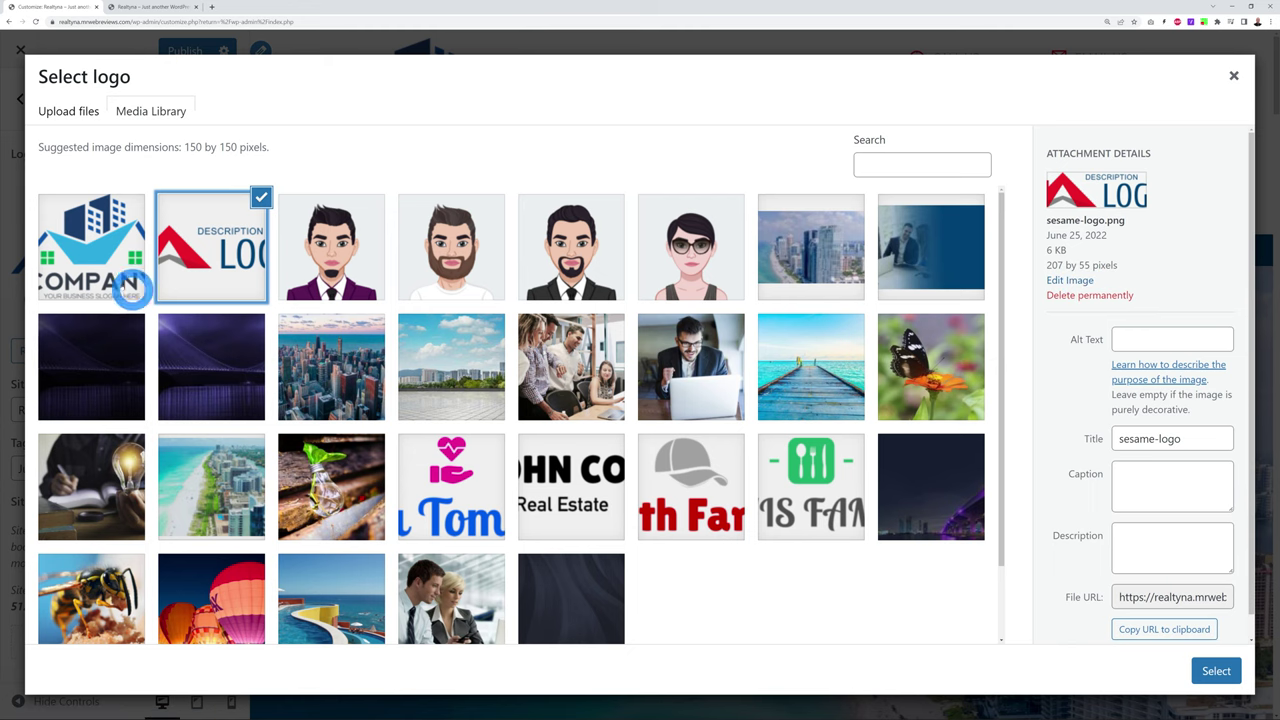
left_click(92, 270)
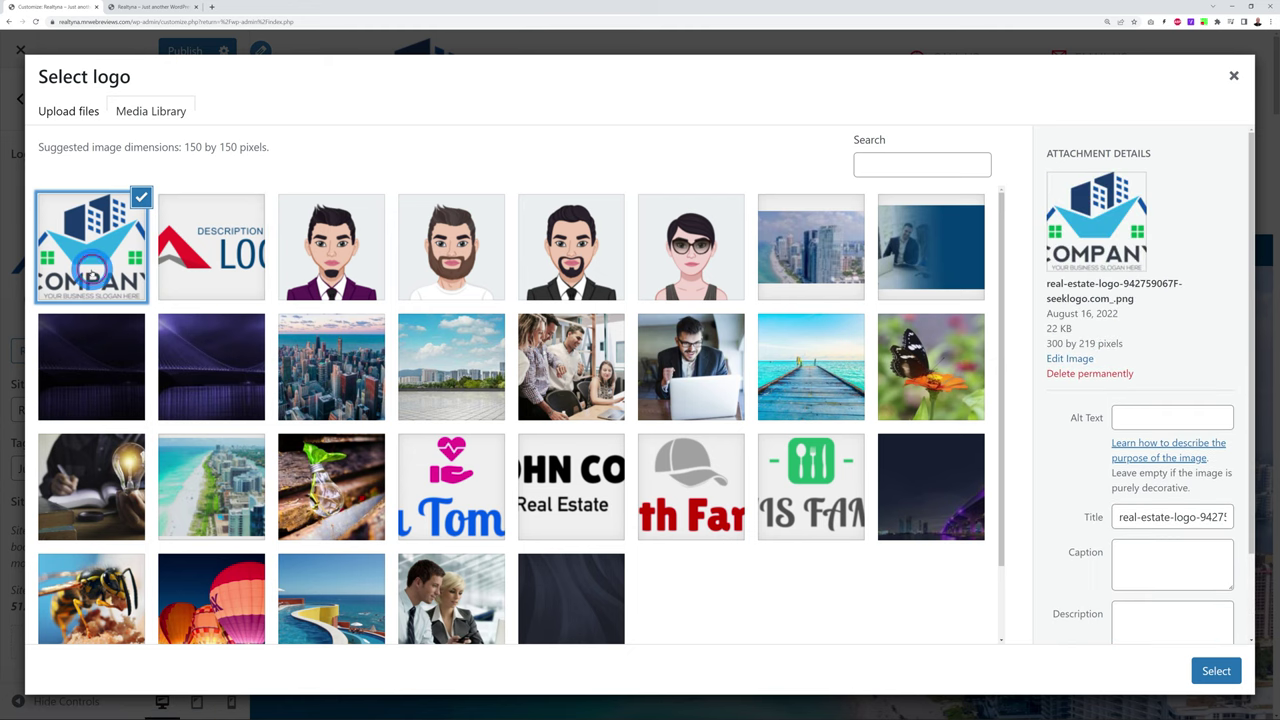
left_click(1070, 359)
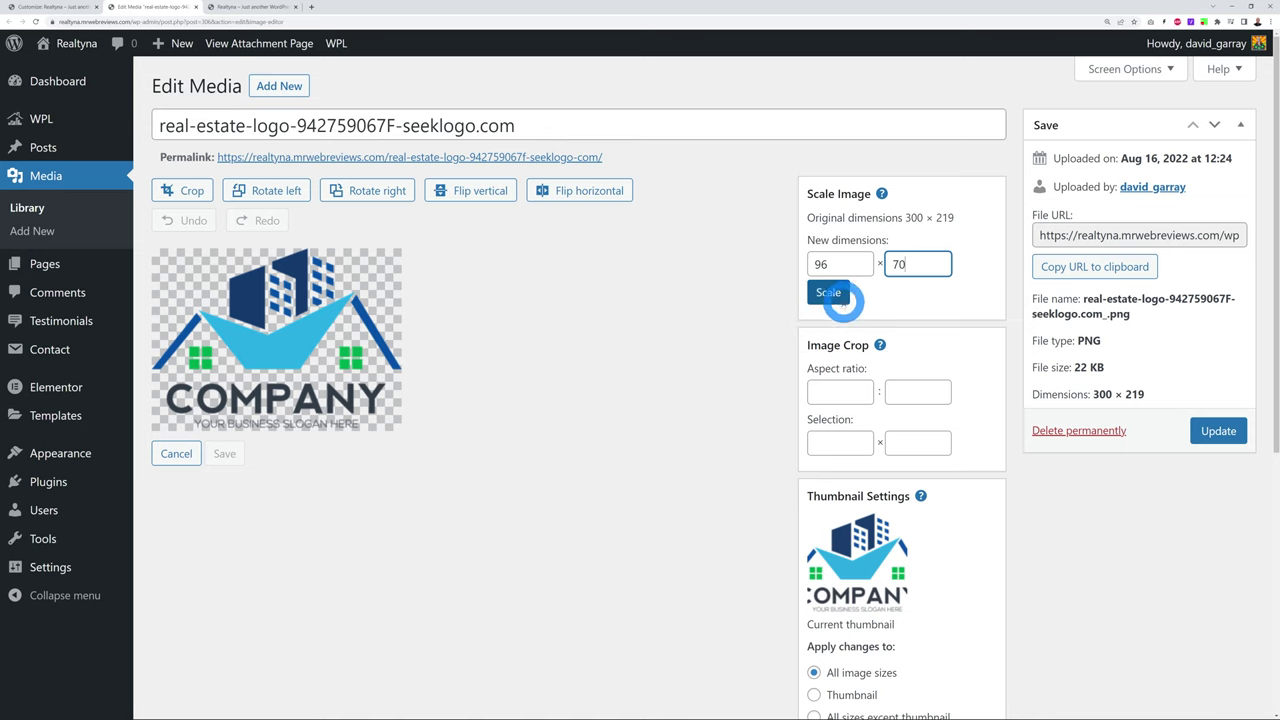
left_click(829, 292)
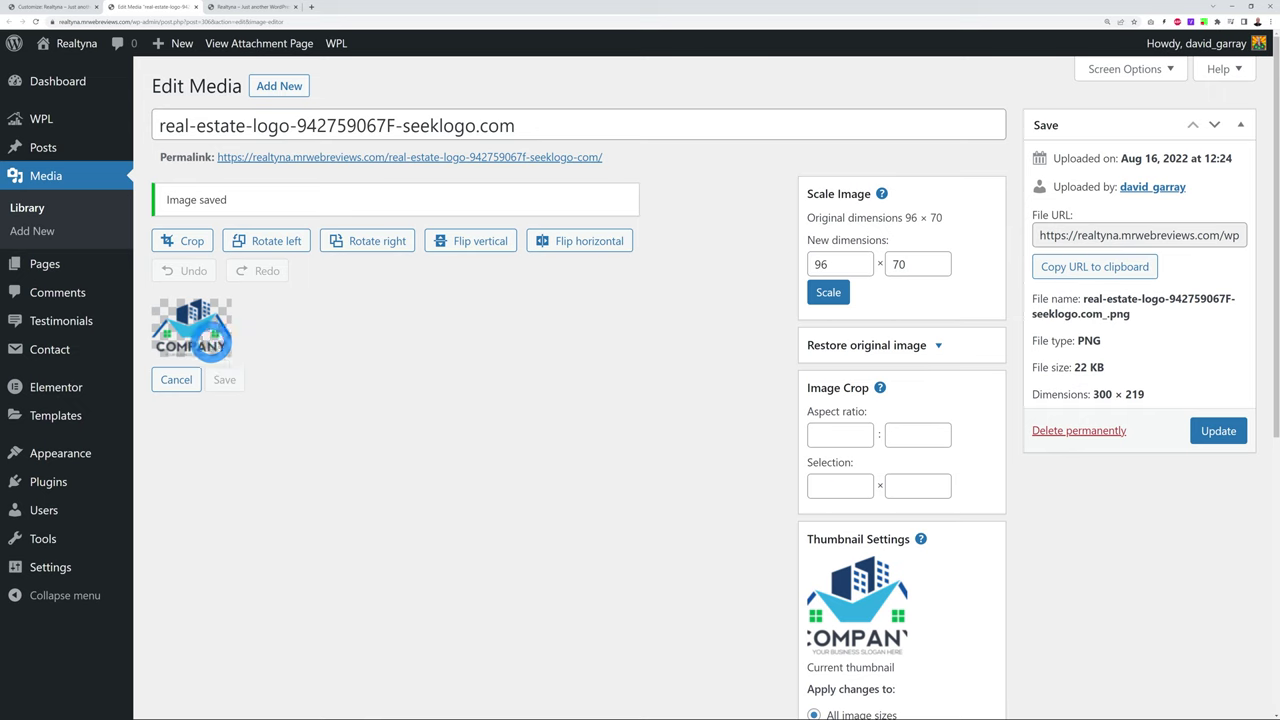
left_click(1220, 431)
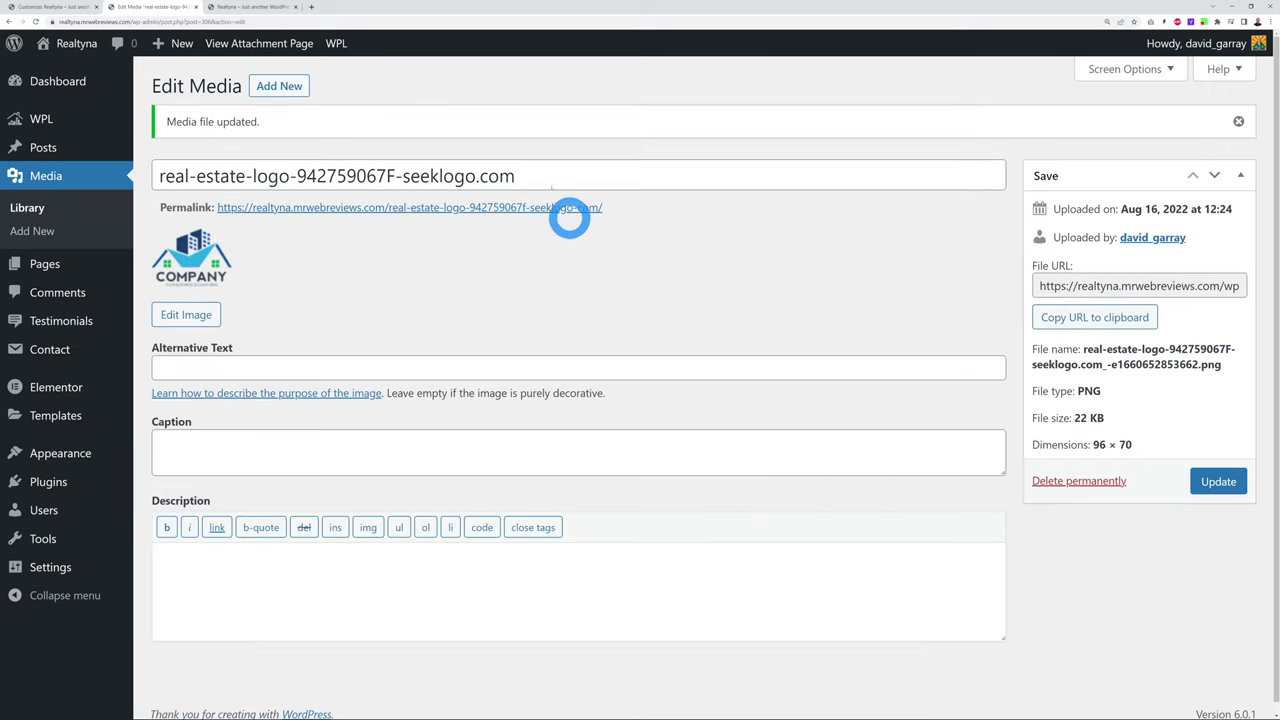
left_click(72, 7)
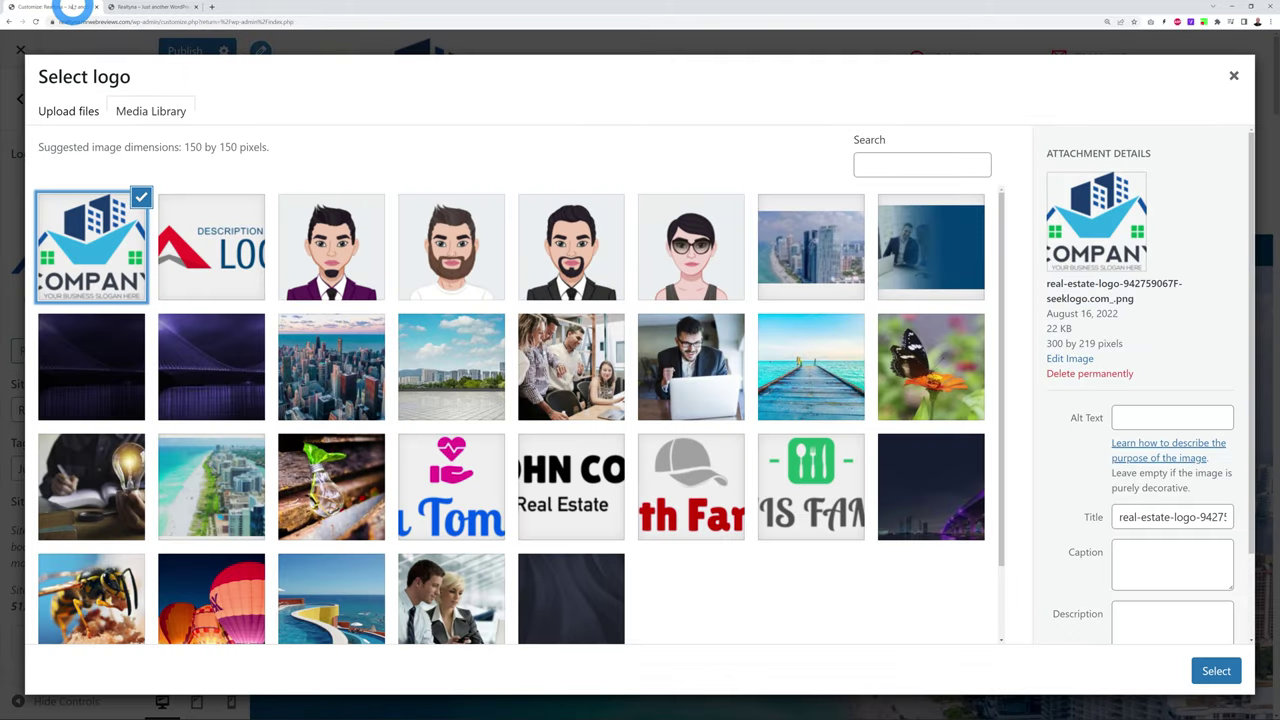
left_click(1233, 78)
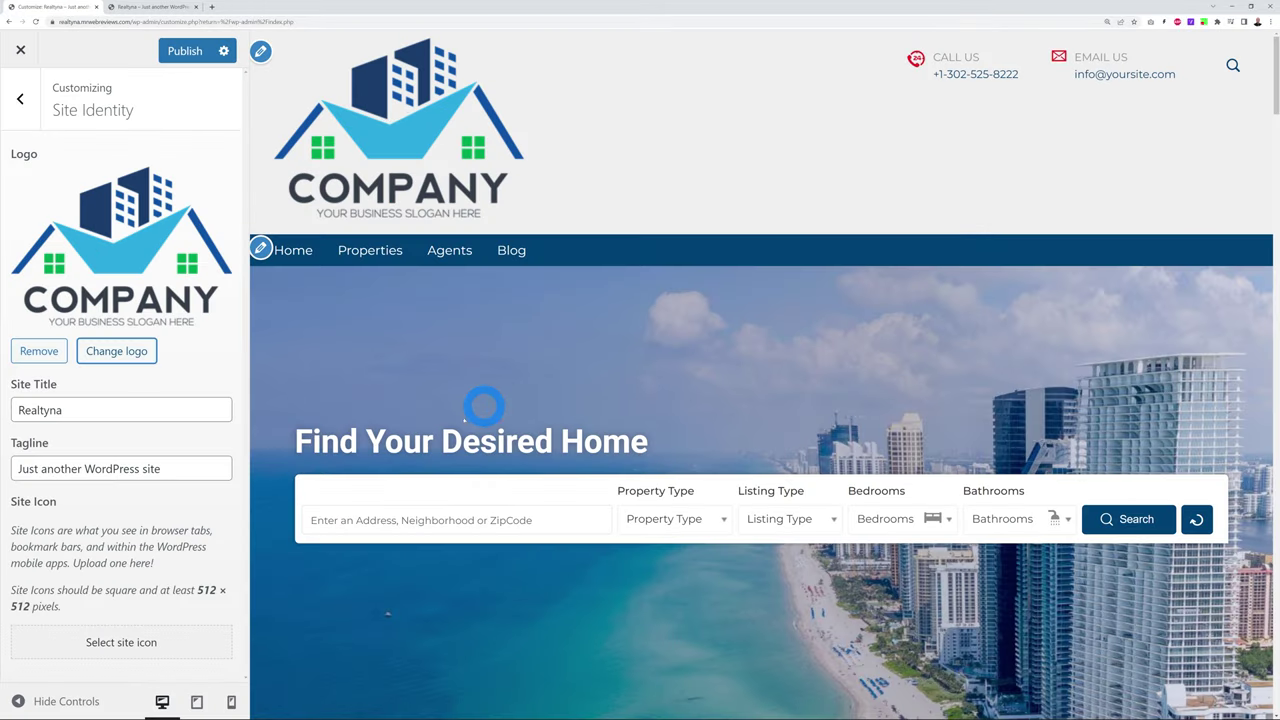
Set the resized Company logo from the Media Library as site logo, skipping cropping
left_click(134, 352)
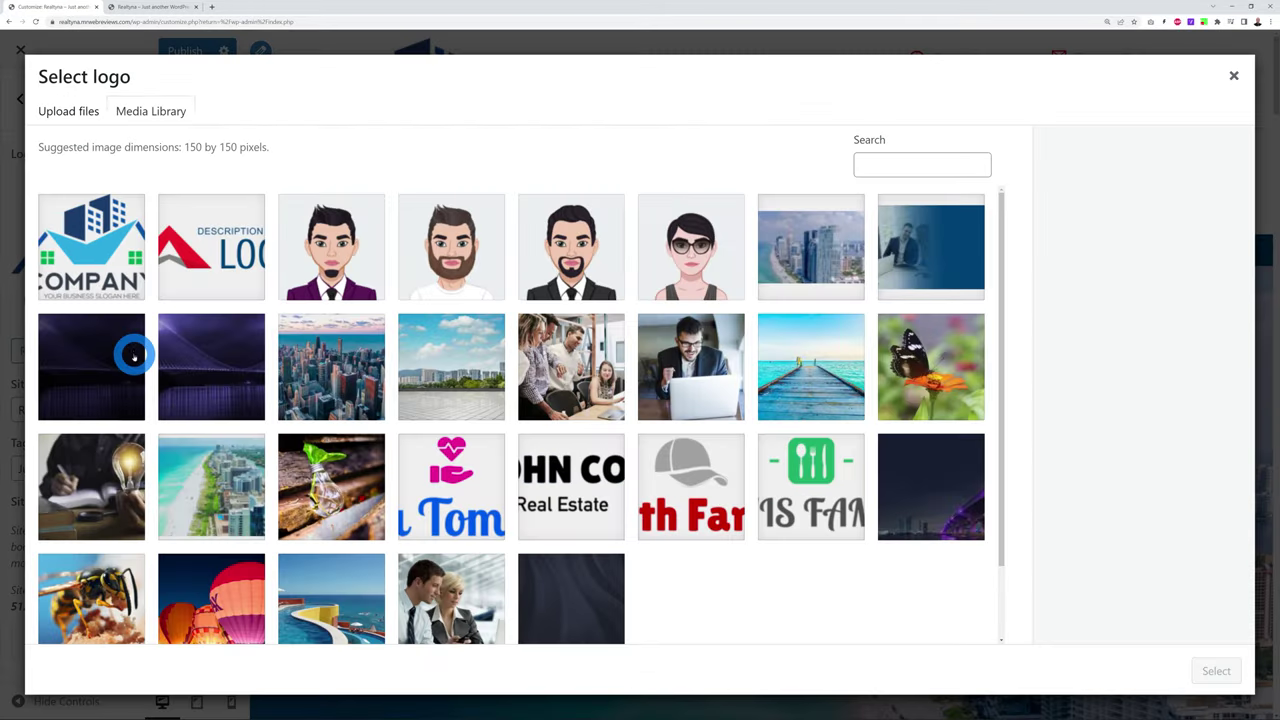
left_click(105, 272)
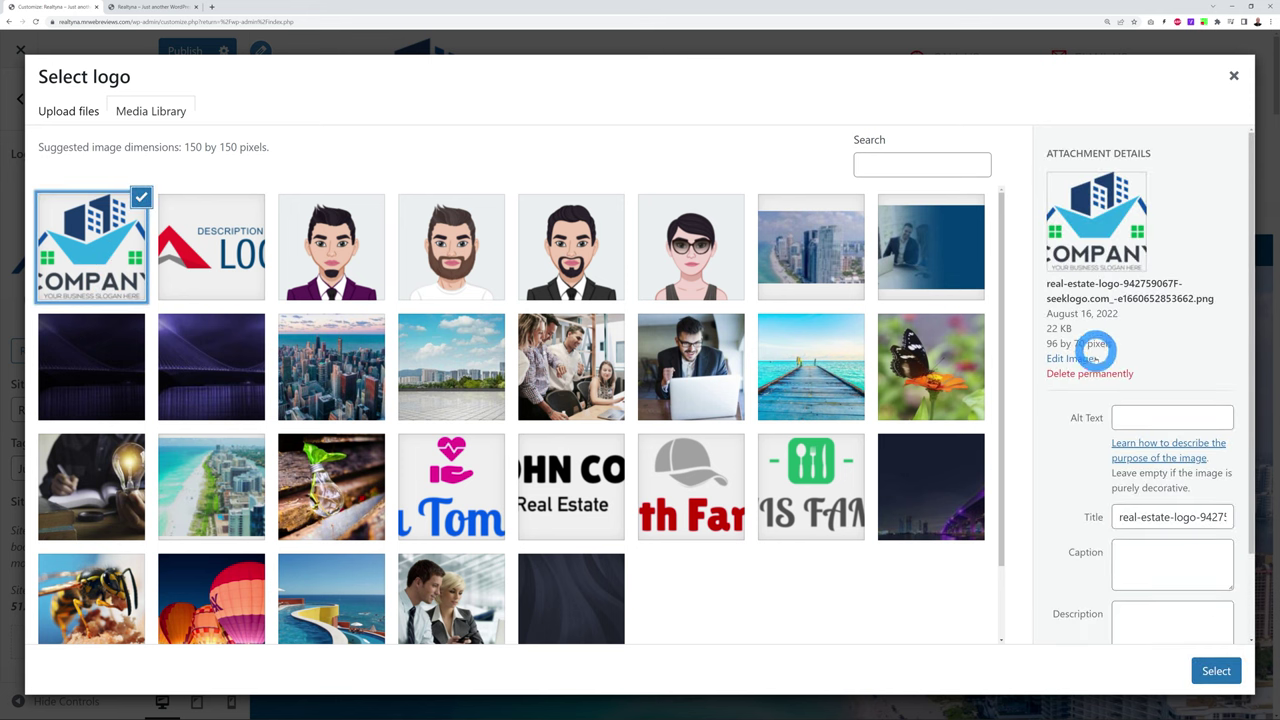
left_click(1215, 671)
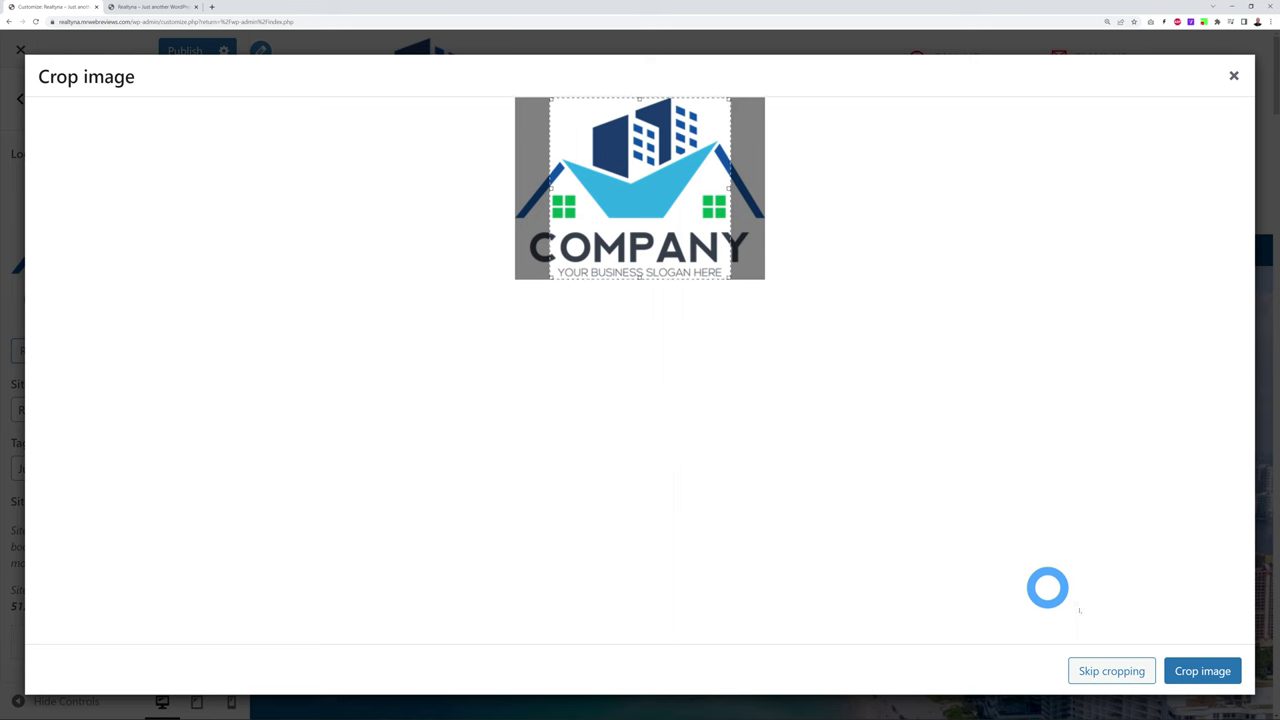
left_click(1098, 672)
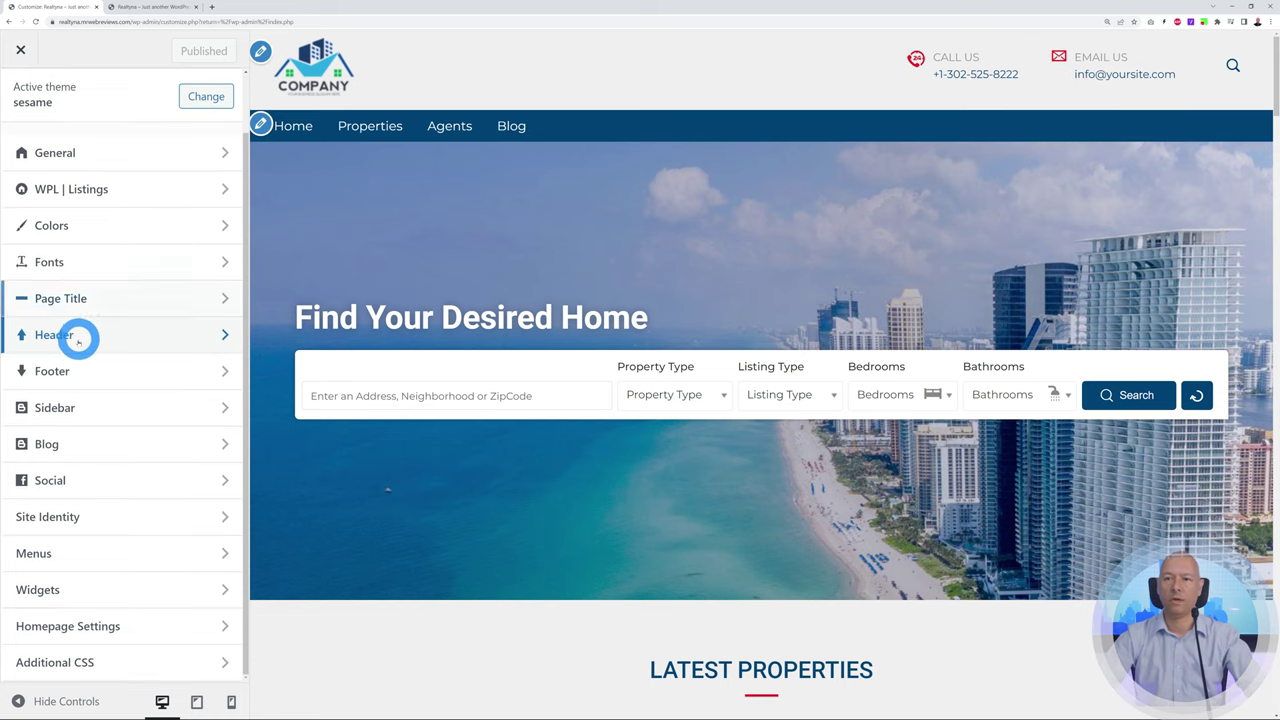
In Header settings, replace the header email address and change the phone area code to 555
left_click(94, 337)
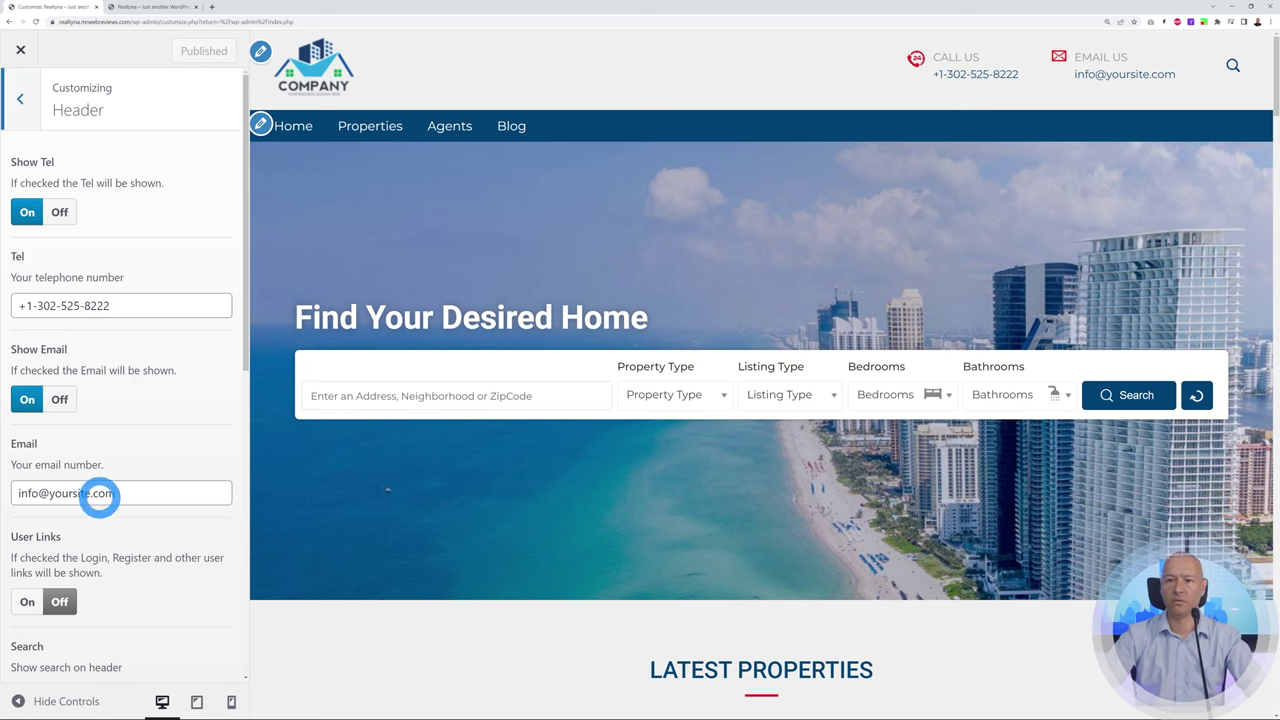
left_click_drag(20, 493, 277, 491)
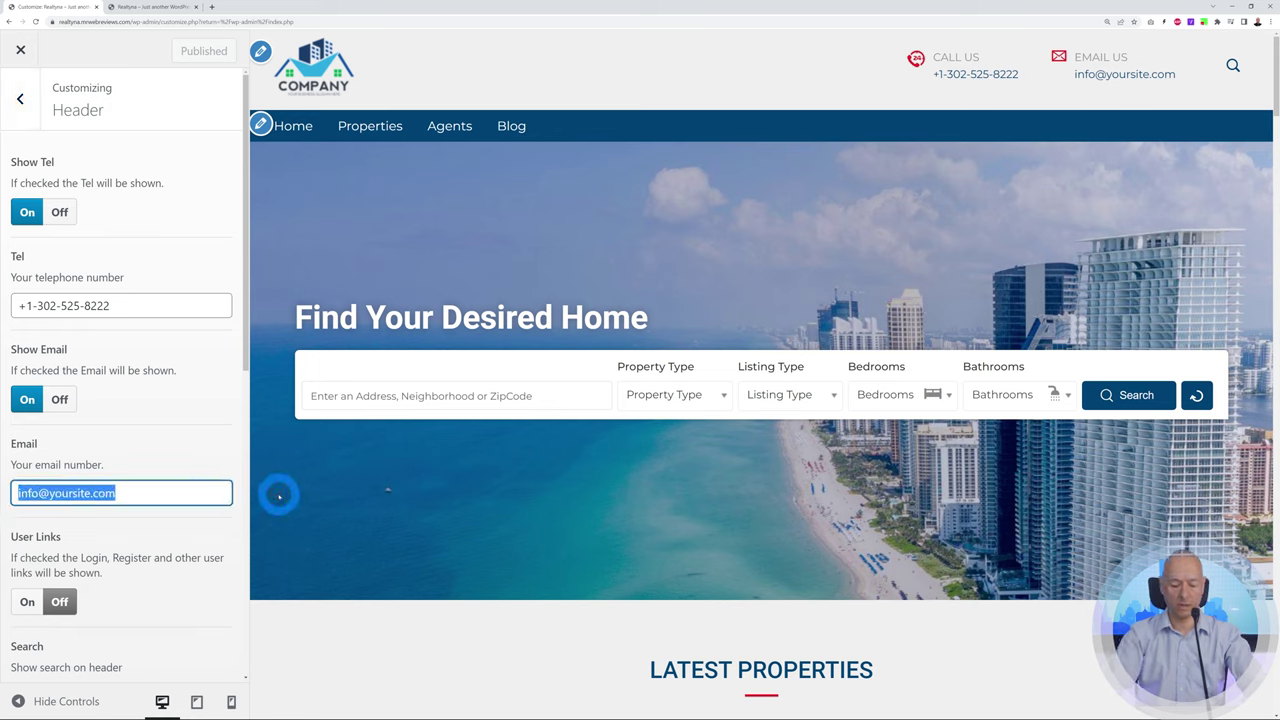
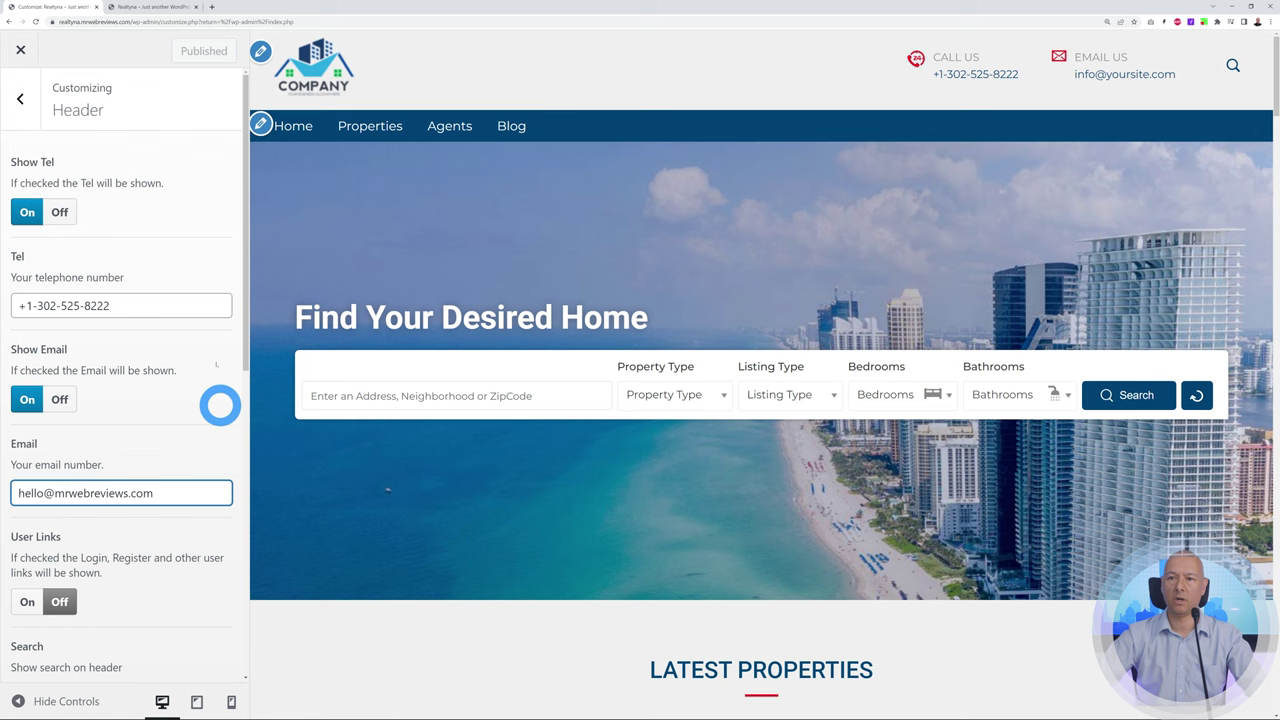
left_click(112, 303)
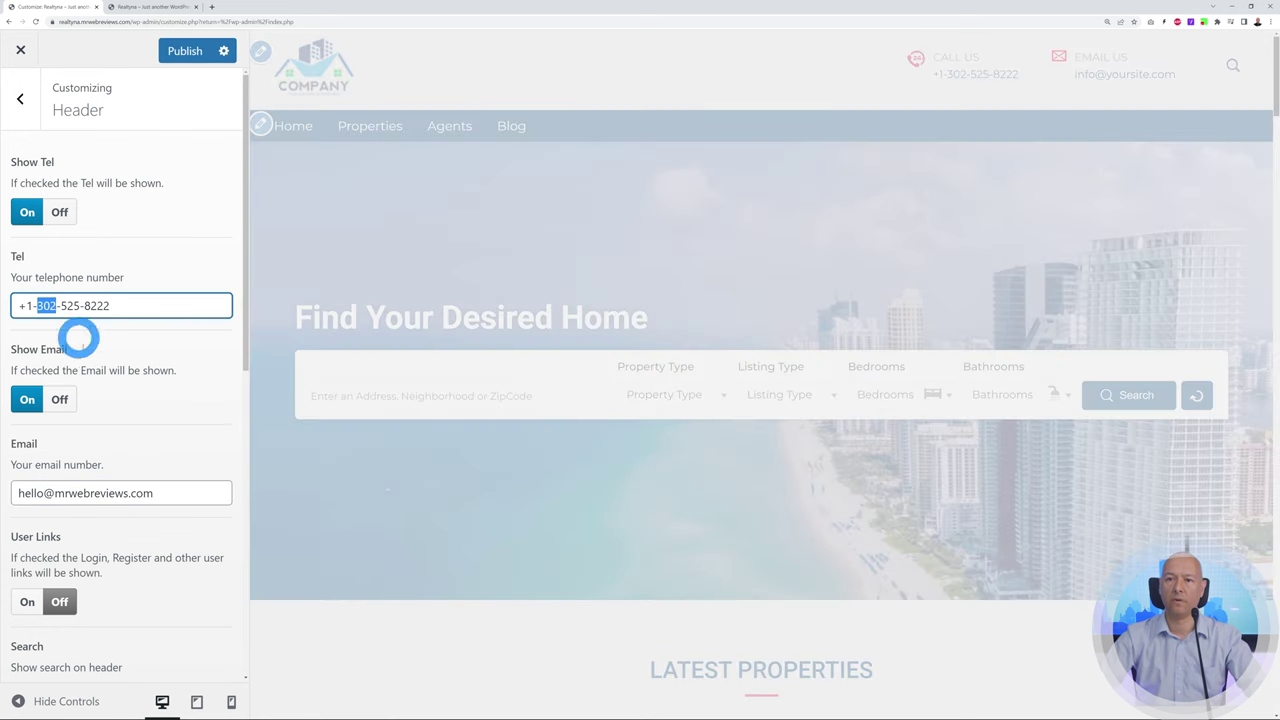
type("555")
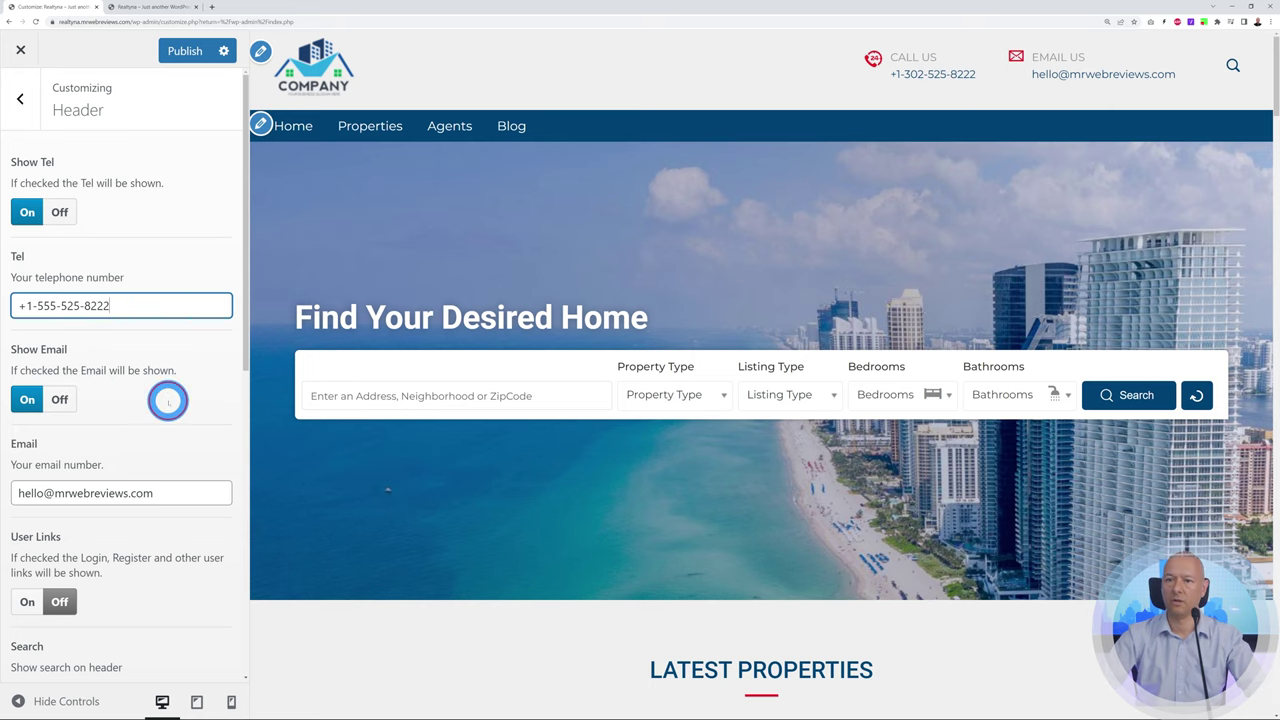
left_click(153, 444)
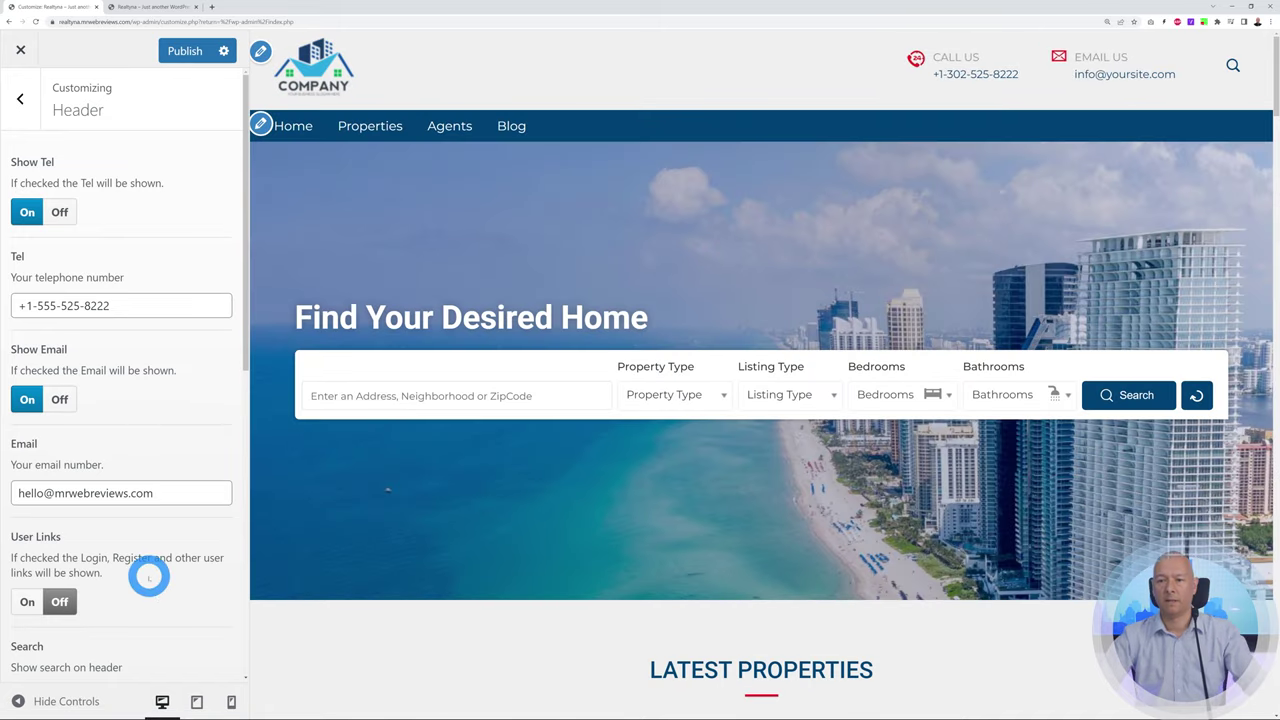
Switch User Links and Social Media to On in the header settings
scroll(180, 553, "down", 1)
scroll(182, 554, "down", 2)
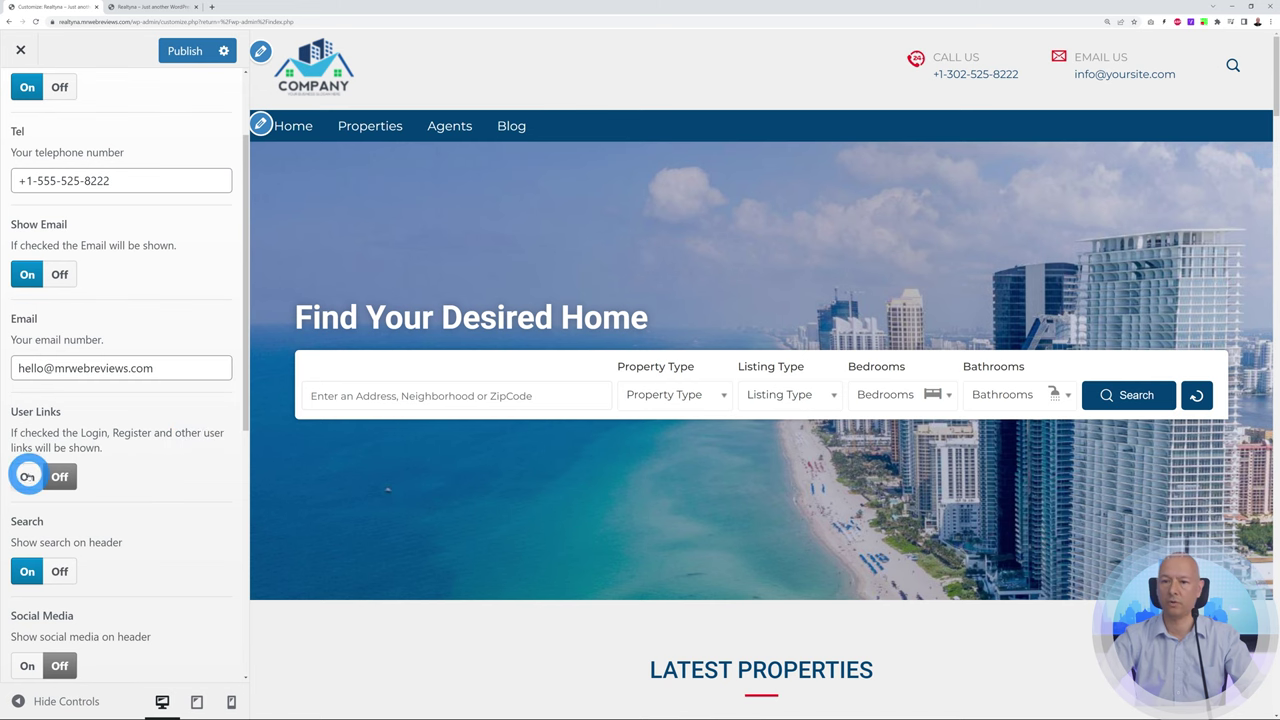
left_click(27, 477)
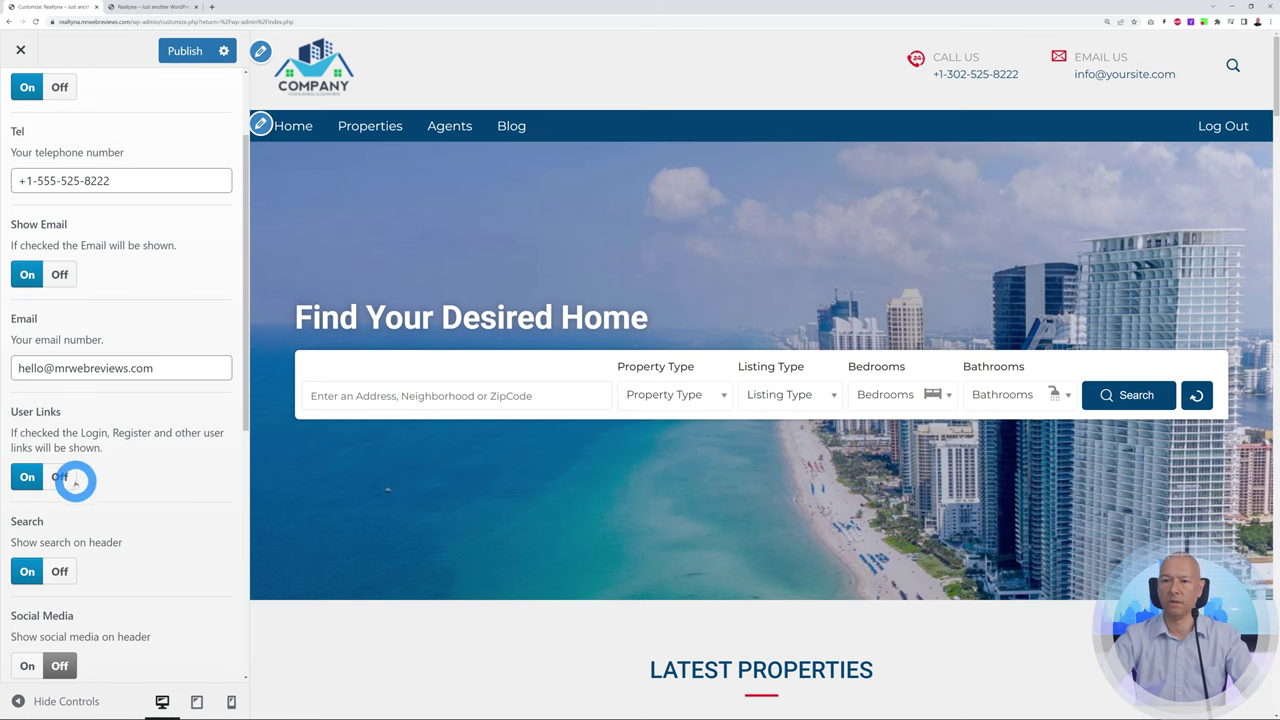
scroll(193, 544, "down", 2)
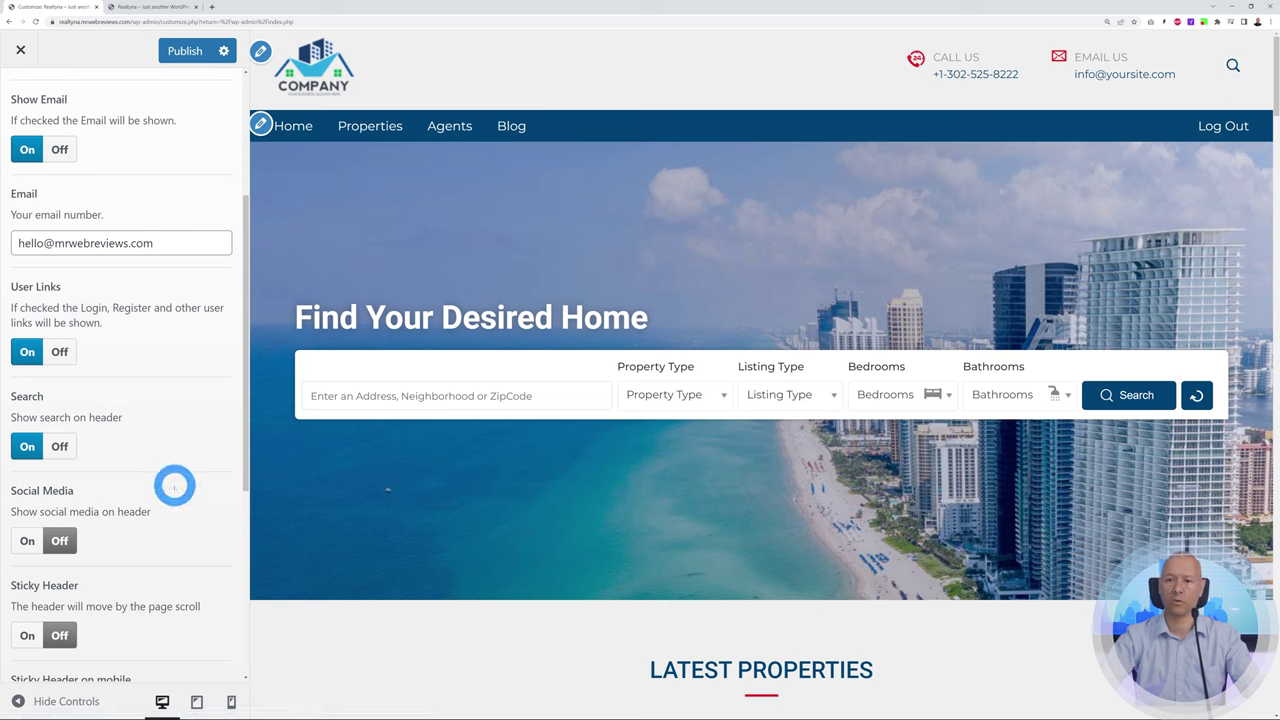
scroll(162, 479, "down", 1)
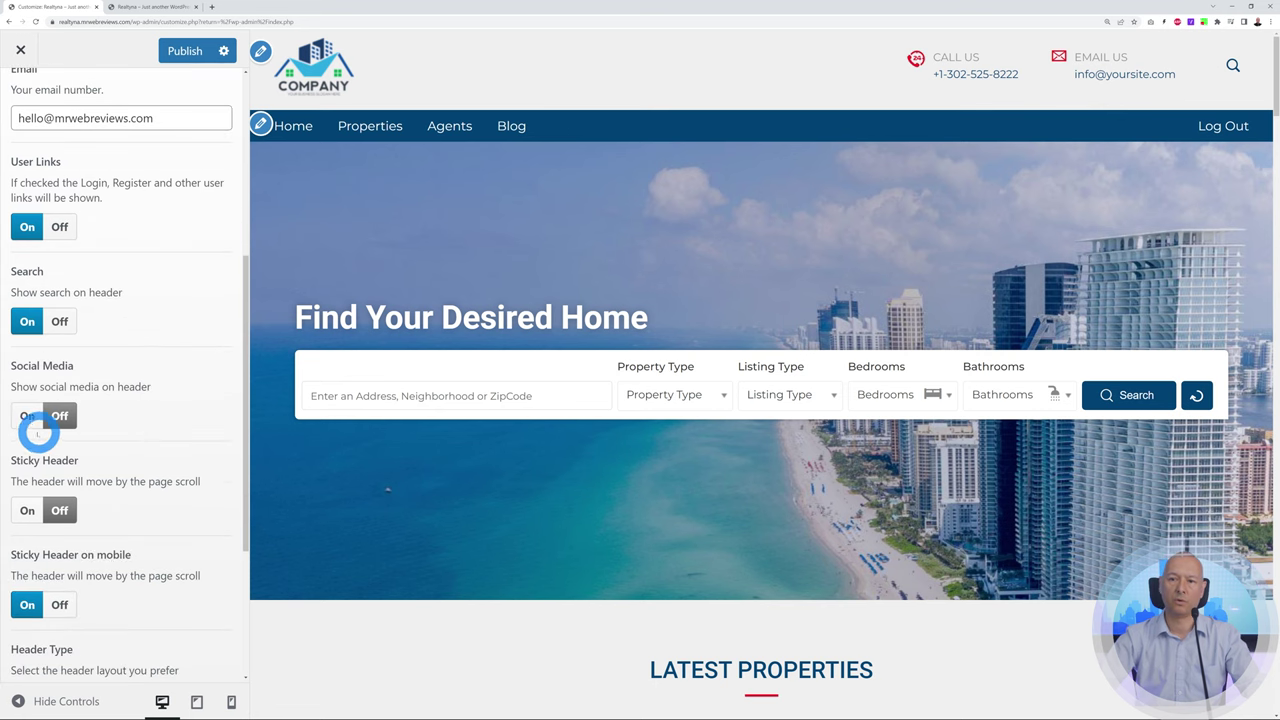
left_click(27, 416)
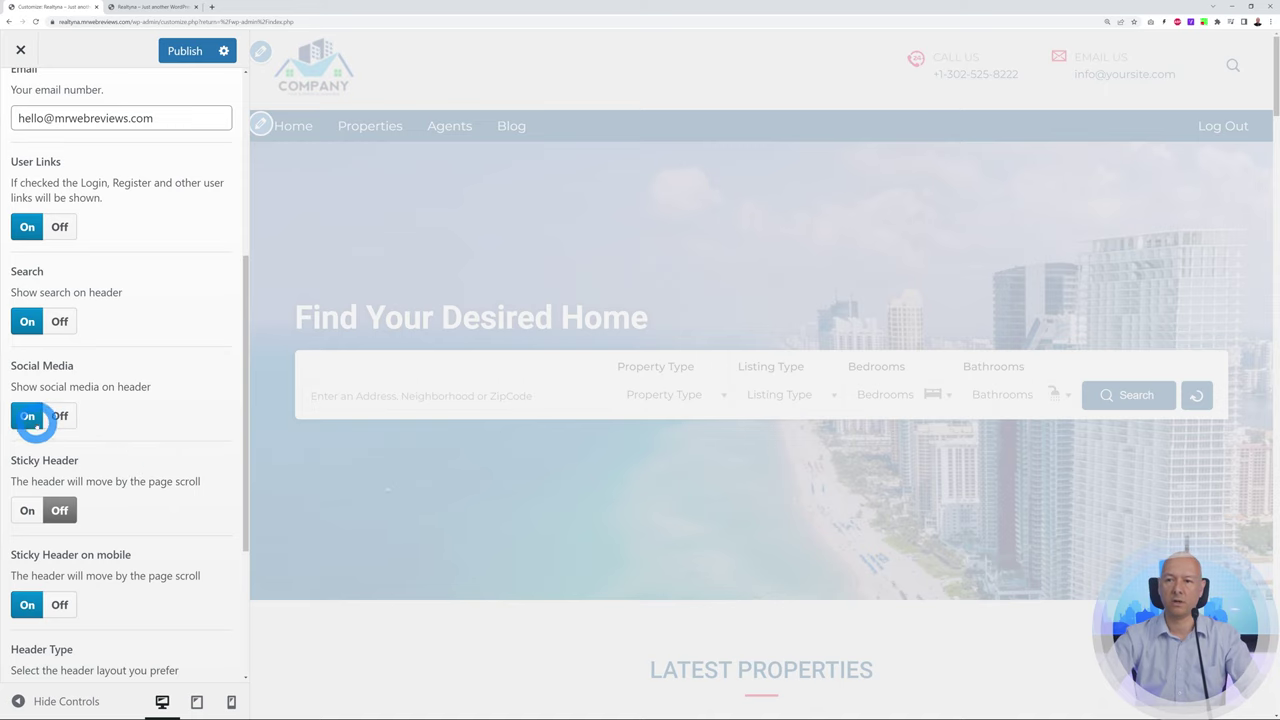
scroll(117, 437, "up", 1)
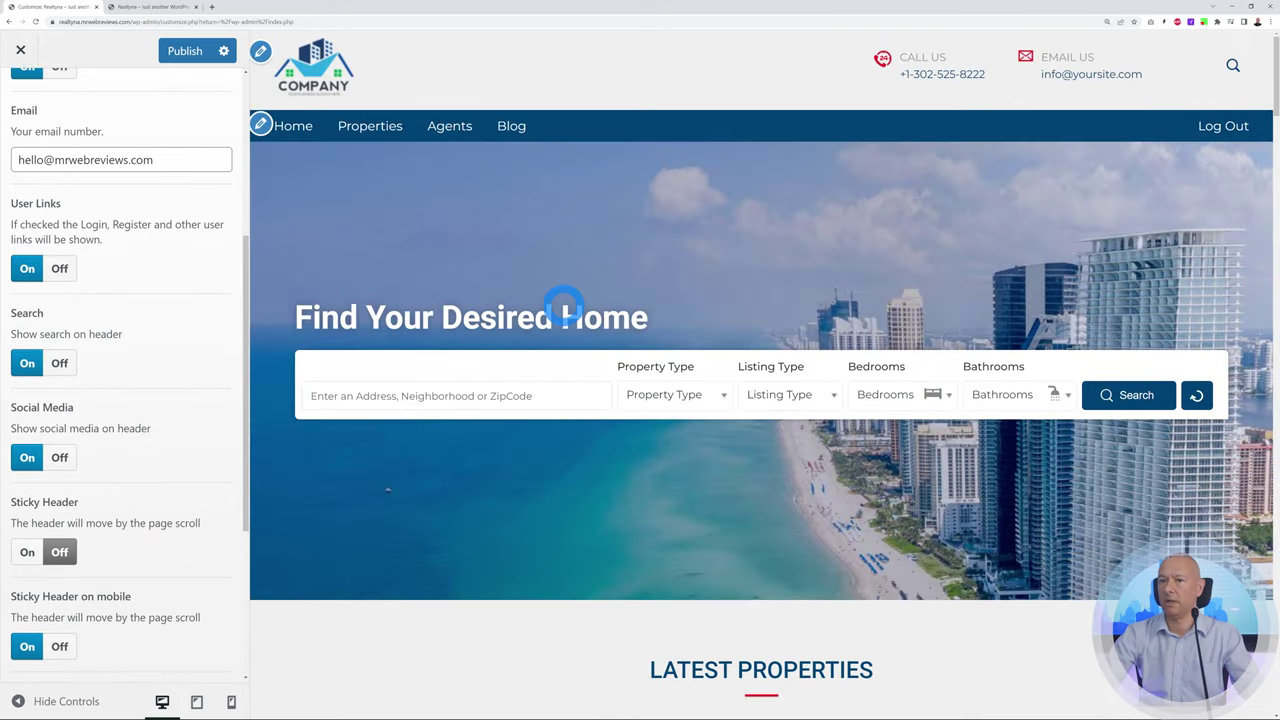
scroll(177, 423, "up", 4)
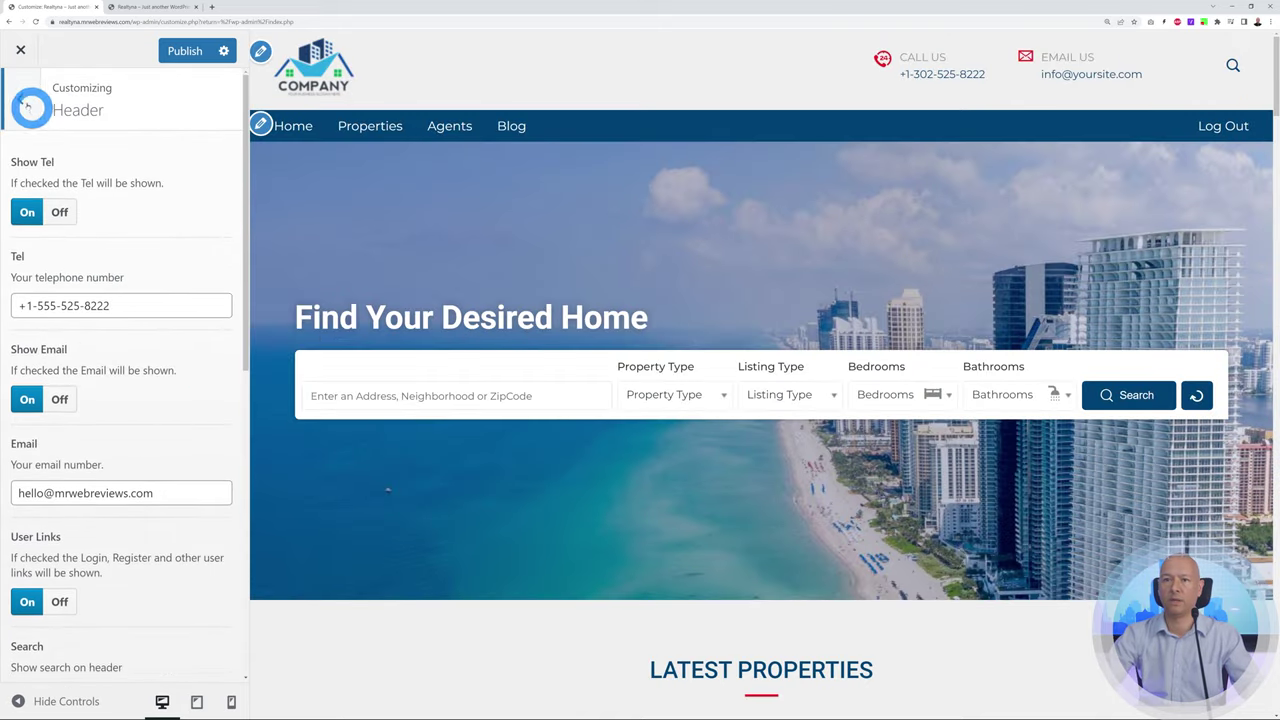
left_click(28, 106)
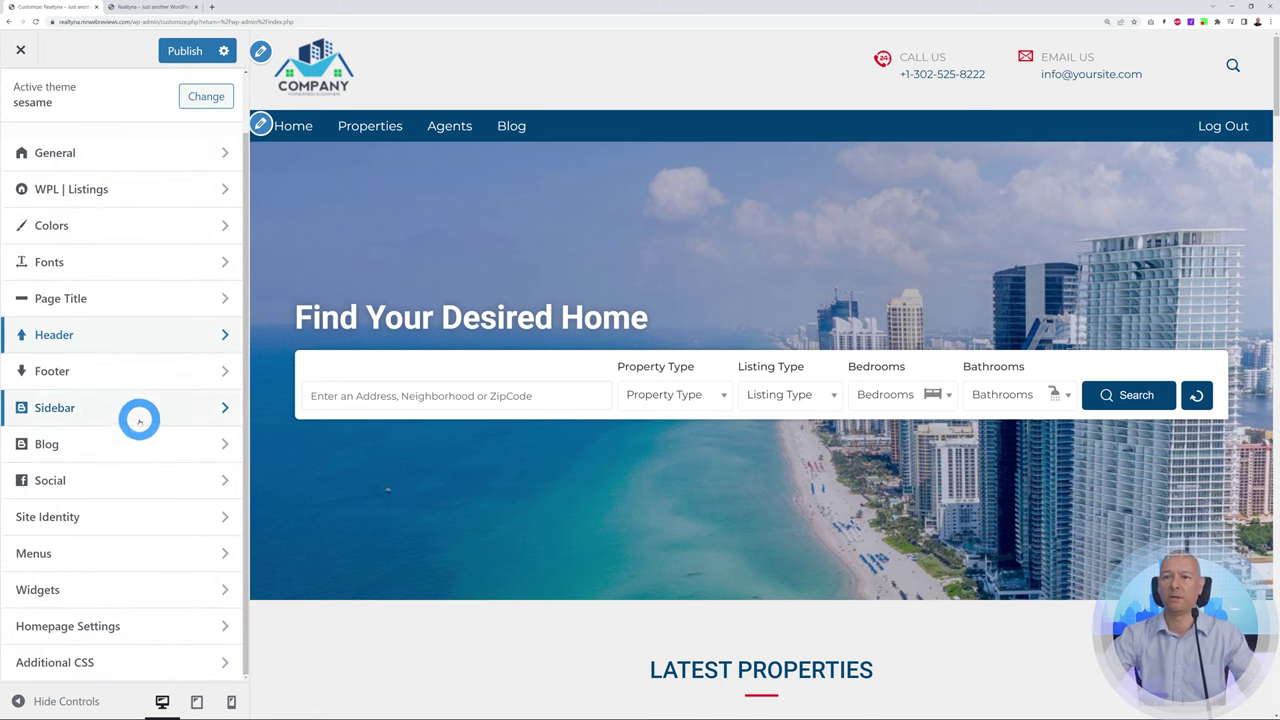
left_click(87, 484)
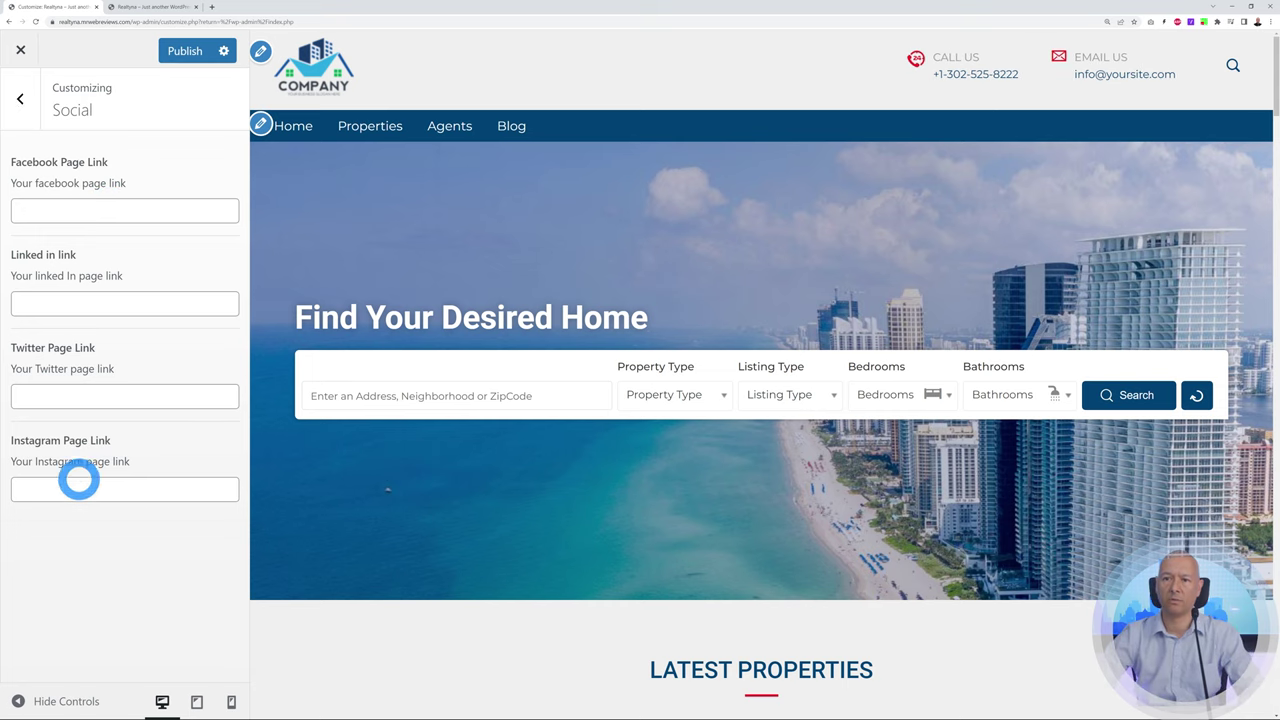
left_click(102, 396)
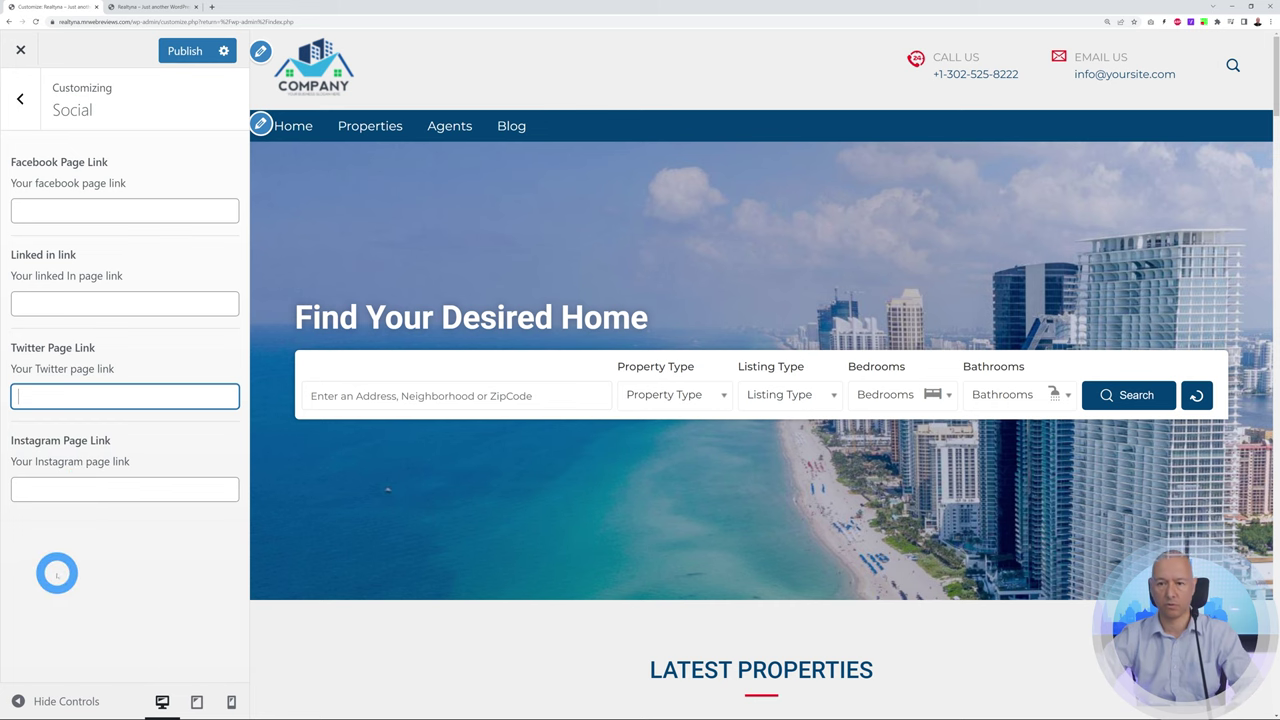
left_click(124, 586)
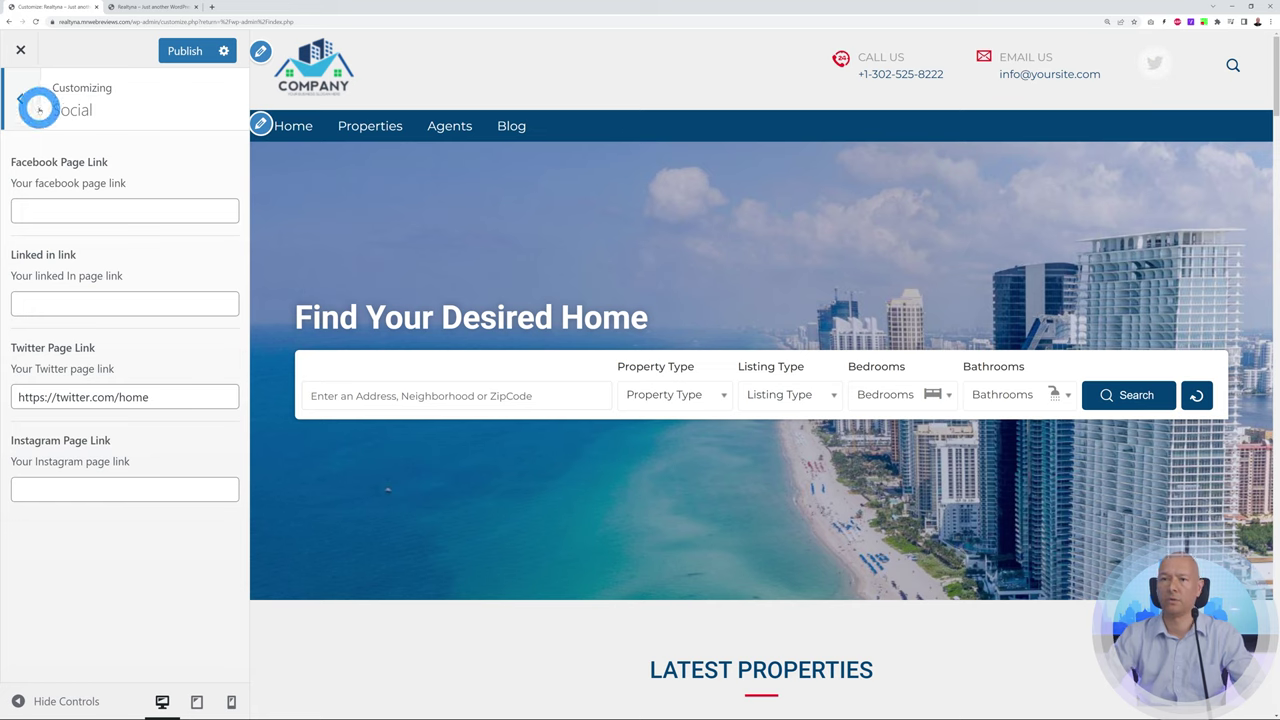
left_click(22, 100)
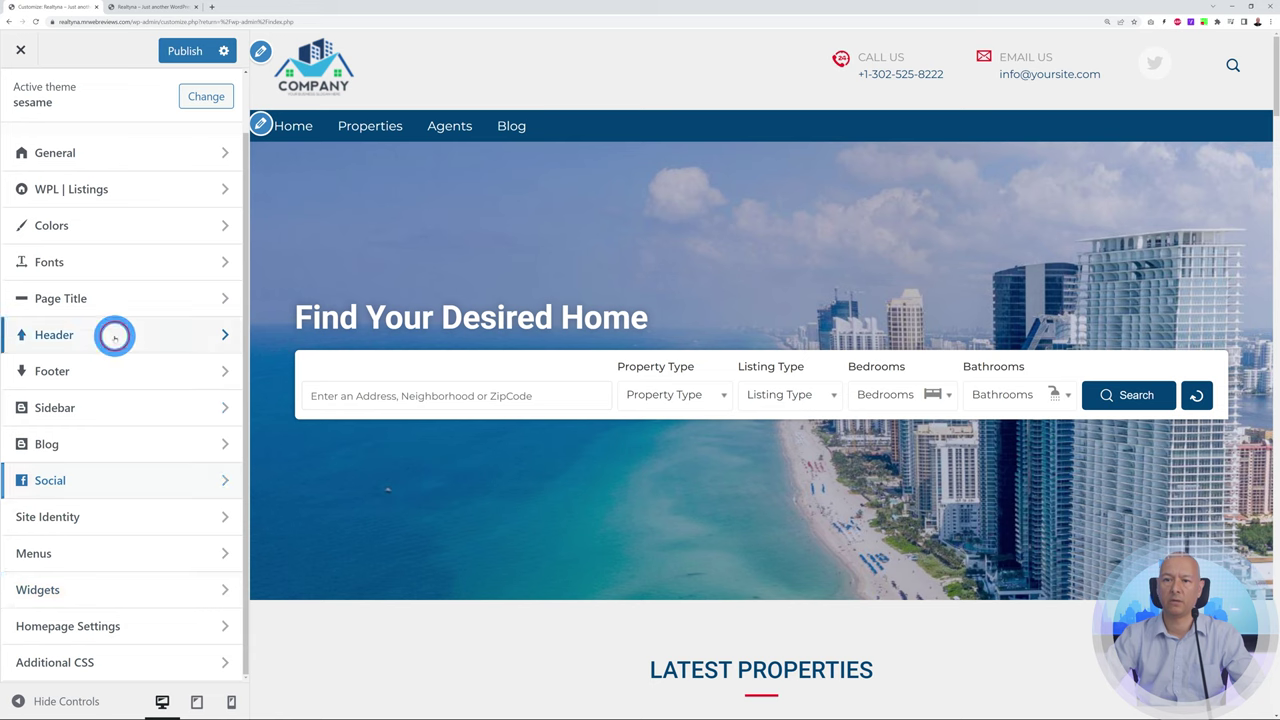
left_click(114, 334)
scroll(134, 352, "down", 1)
scroll(134, 352, "down", 5)
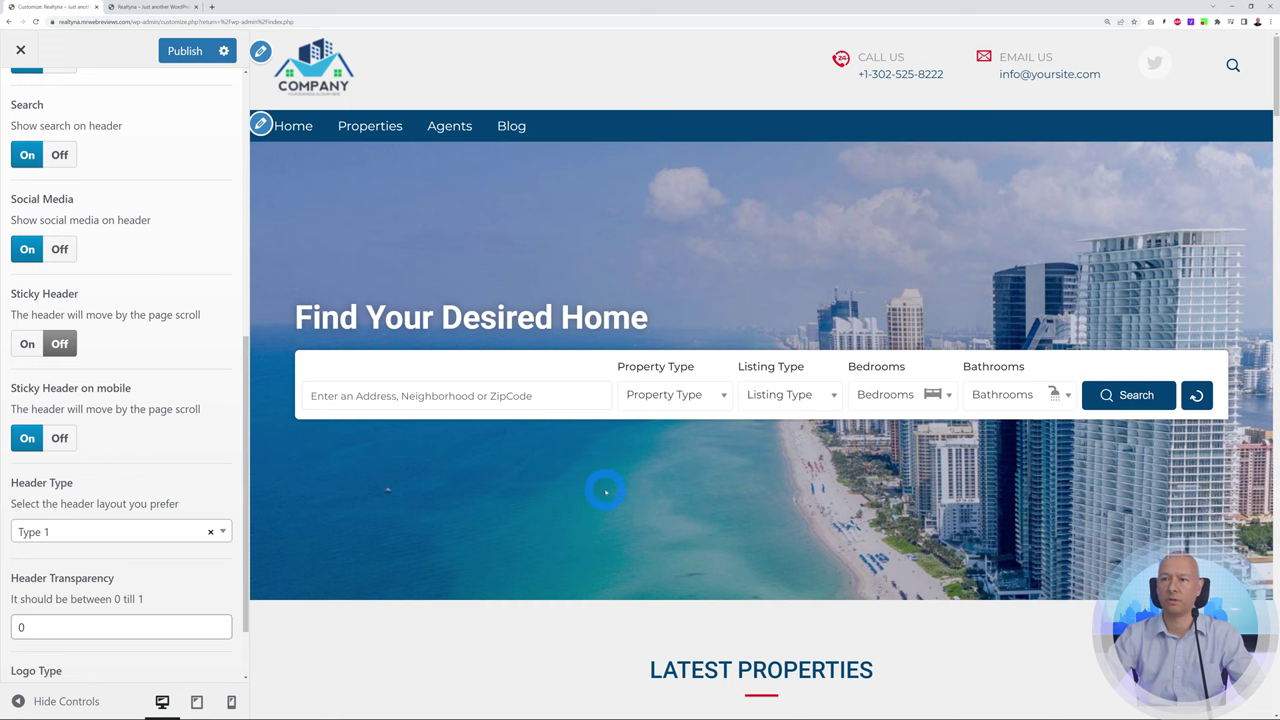
scroll(603, 489, "down", 3)
scroll(601, 491, "up", 1)
scroll(601, 491, "up", 2)
left_click(28, 344)
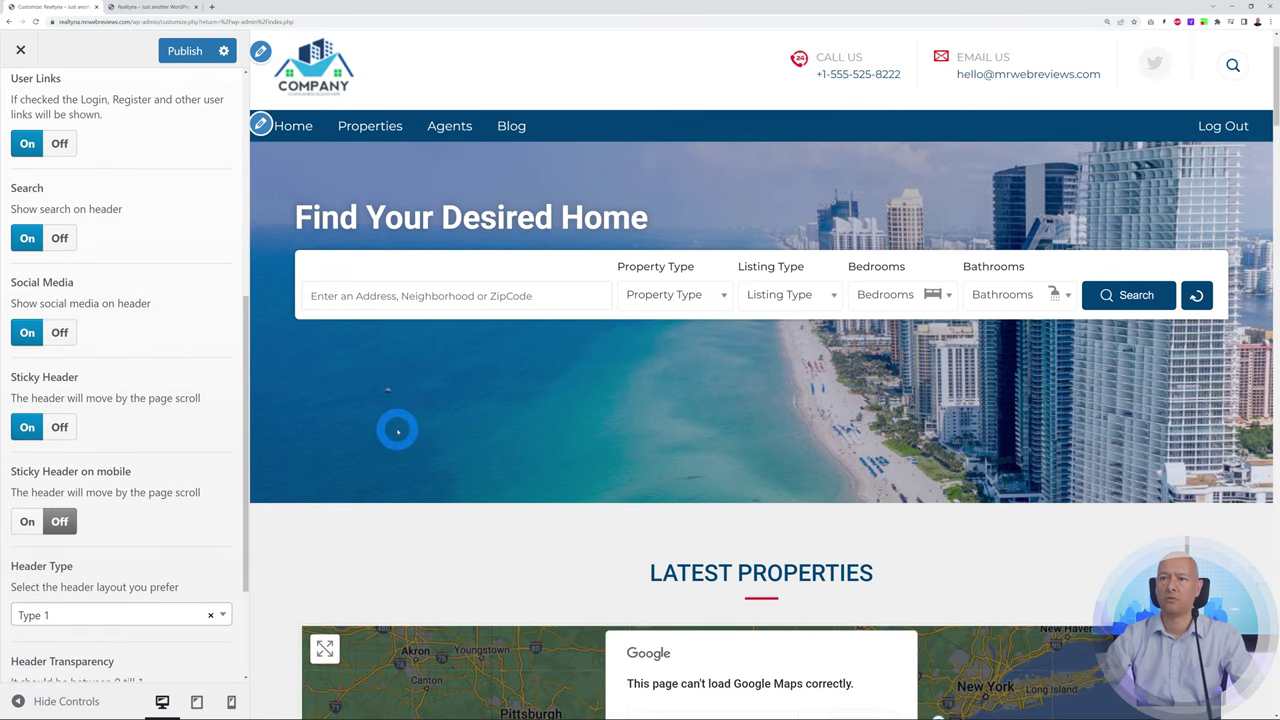
scroll(397, 428, "down", 4)
scroll(397, 430, "down", 2)
scroll(397, 430, "up", 6)
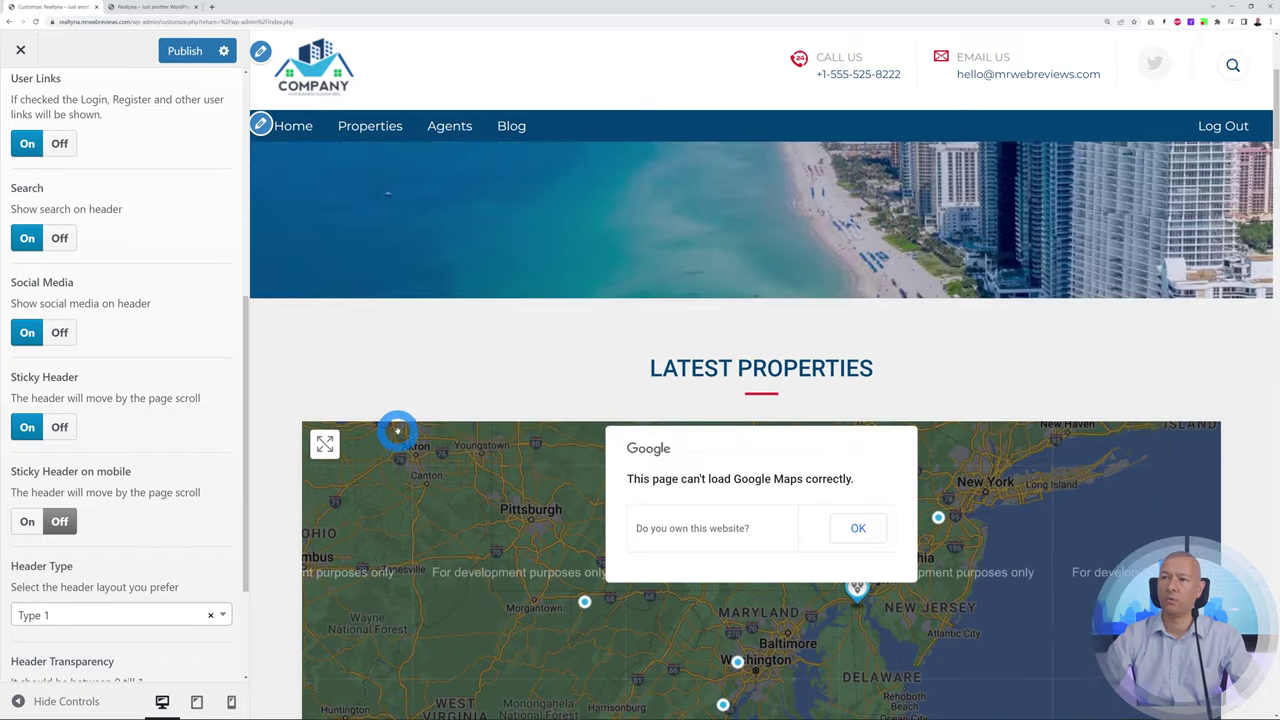
scroll(397, 430, "down", 2)
scroll(405, 430, "up", 2)
left_click(60, 427)
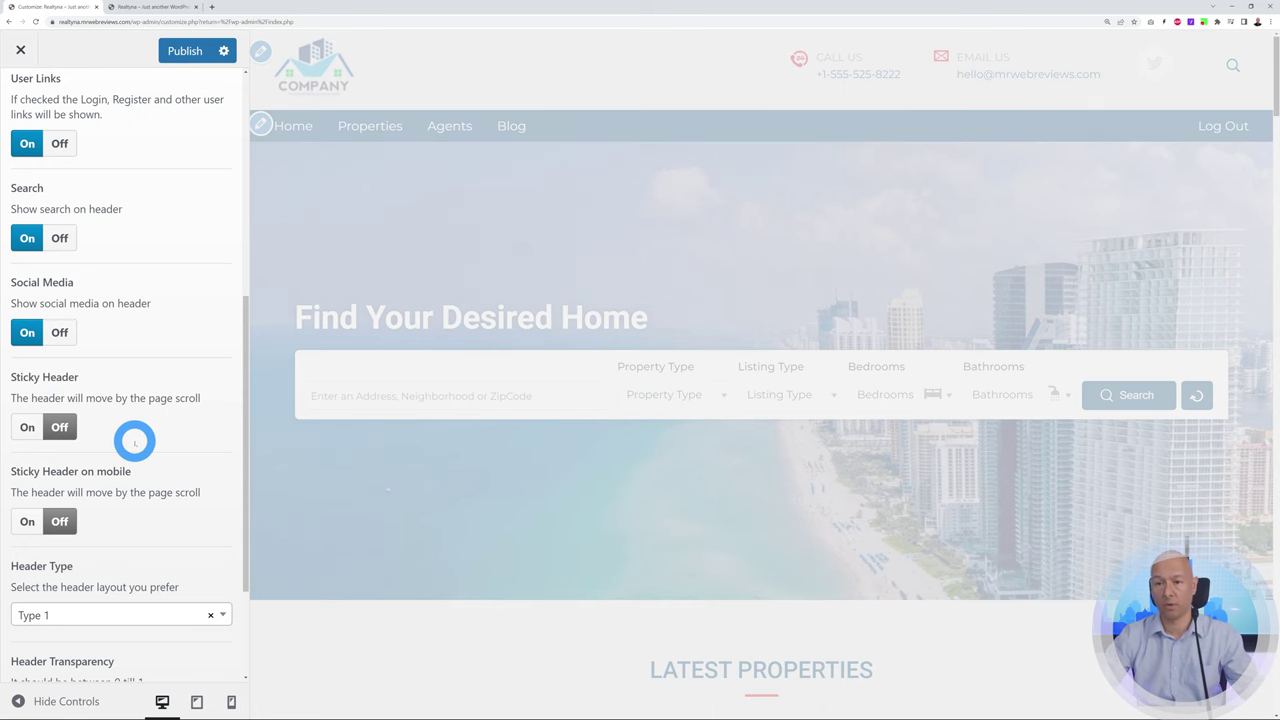
scroll(152, 420, "down", 2)
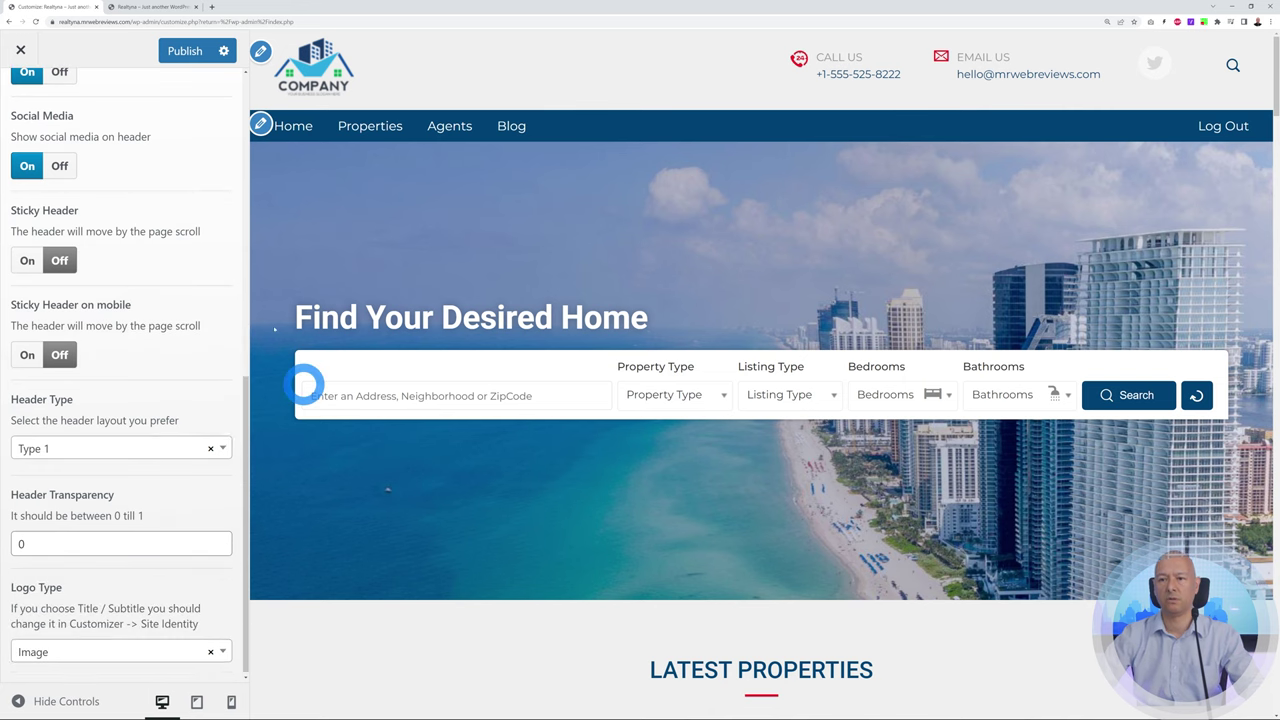
left_click(224, 449)
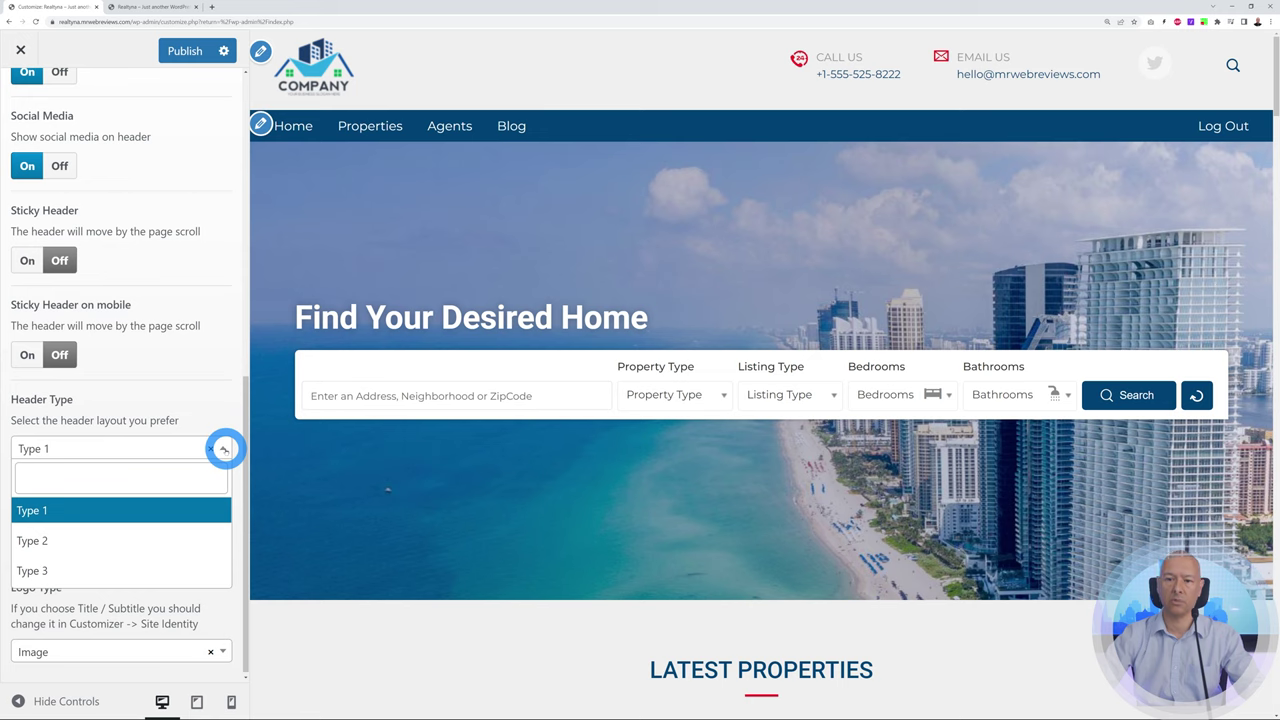
left_click(224, 449)
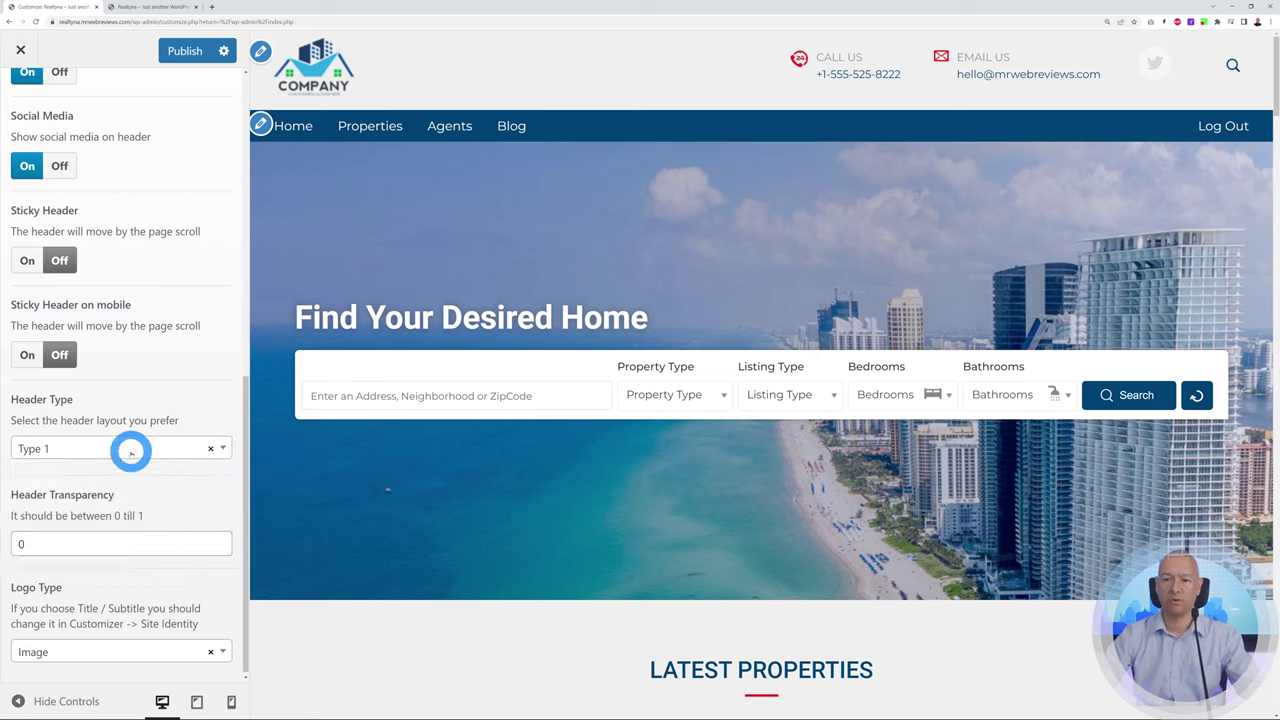
scroll(138, 450, "up", 6)
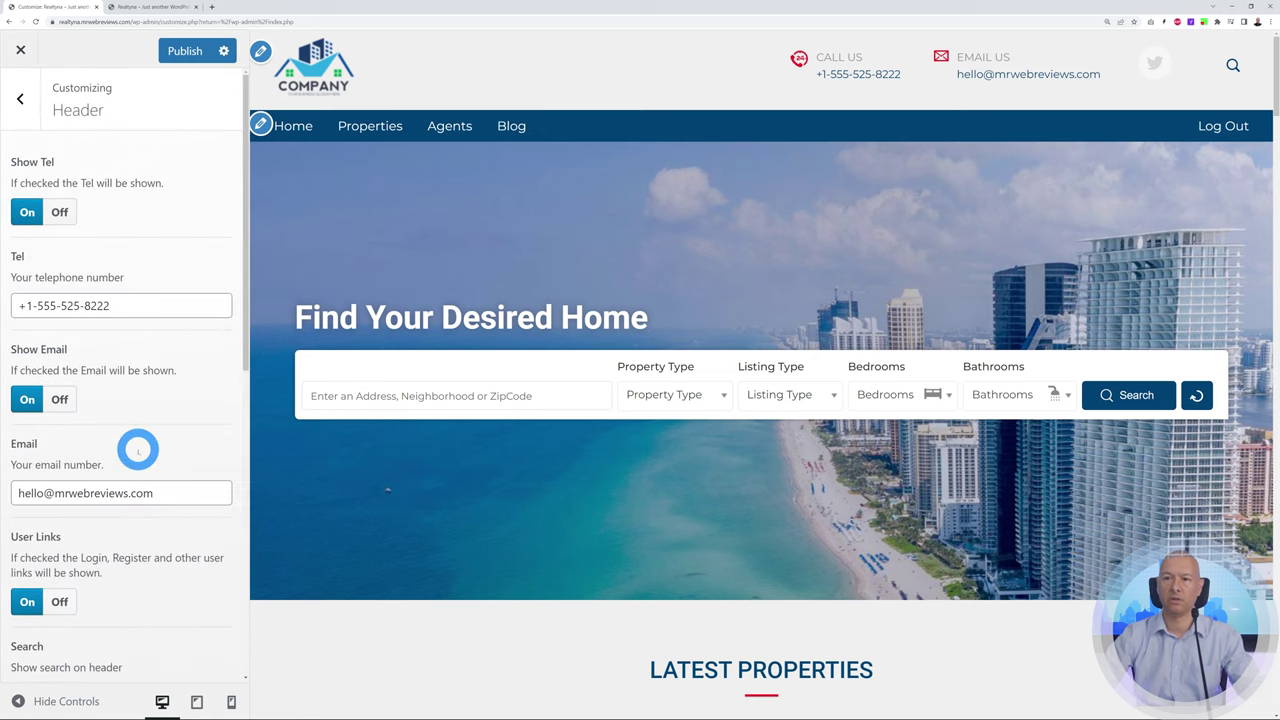
Keep Main Menu assigned to the theme's single menu location in the Customizer's Menus settings
left_click(32, 108)
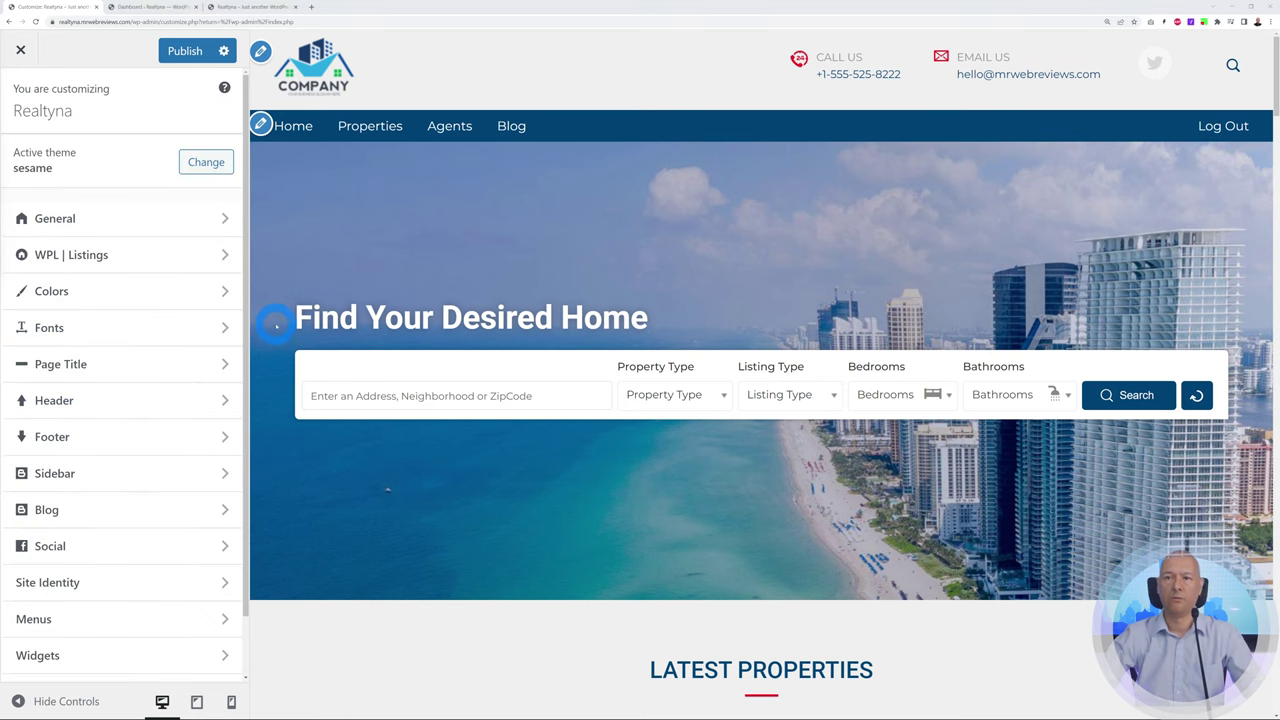
left_click(260, 125)
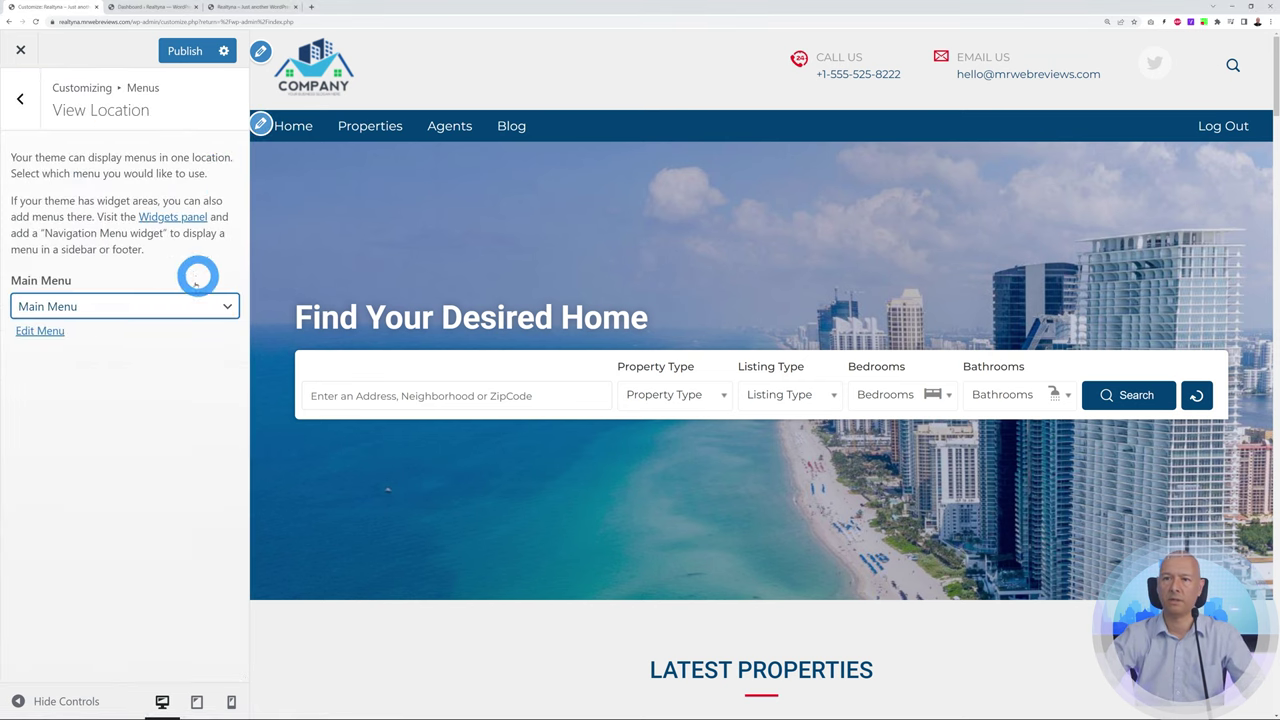
left_click(226, 306)
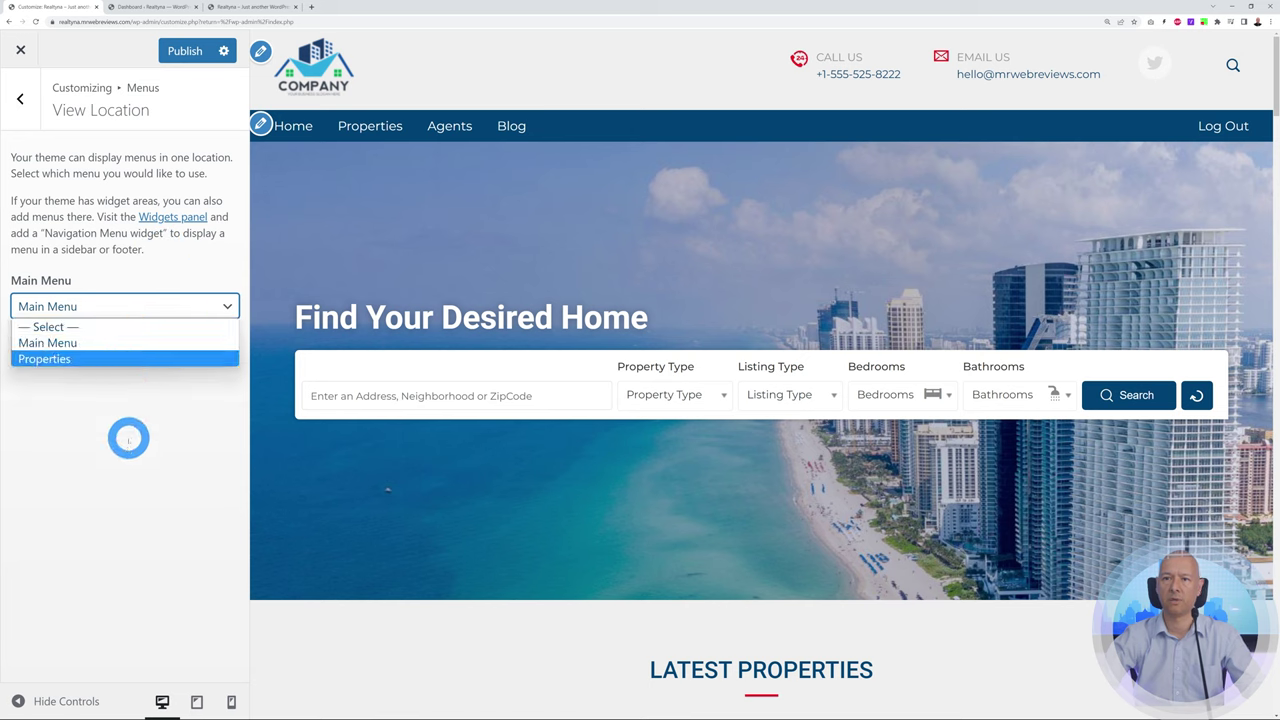
left_click(139, 433)
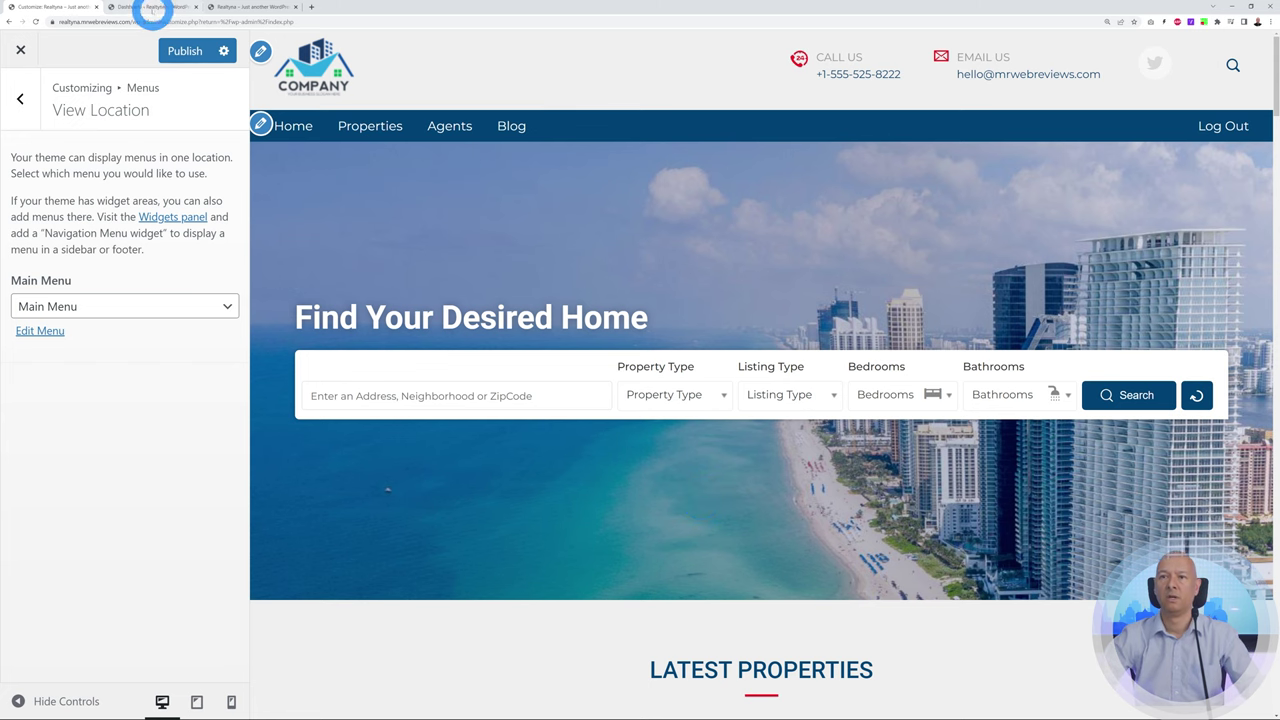
left_click(153, 7)
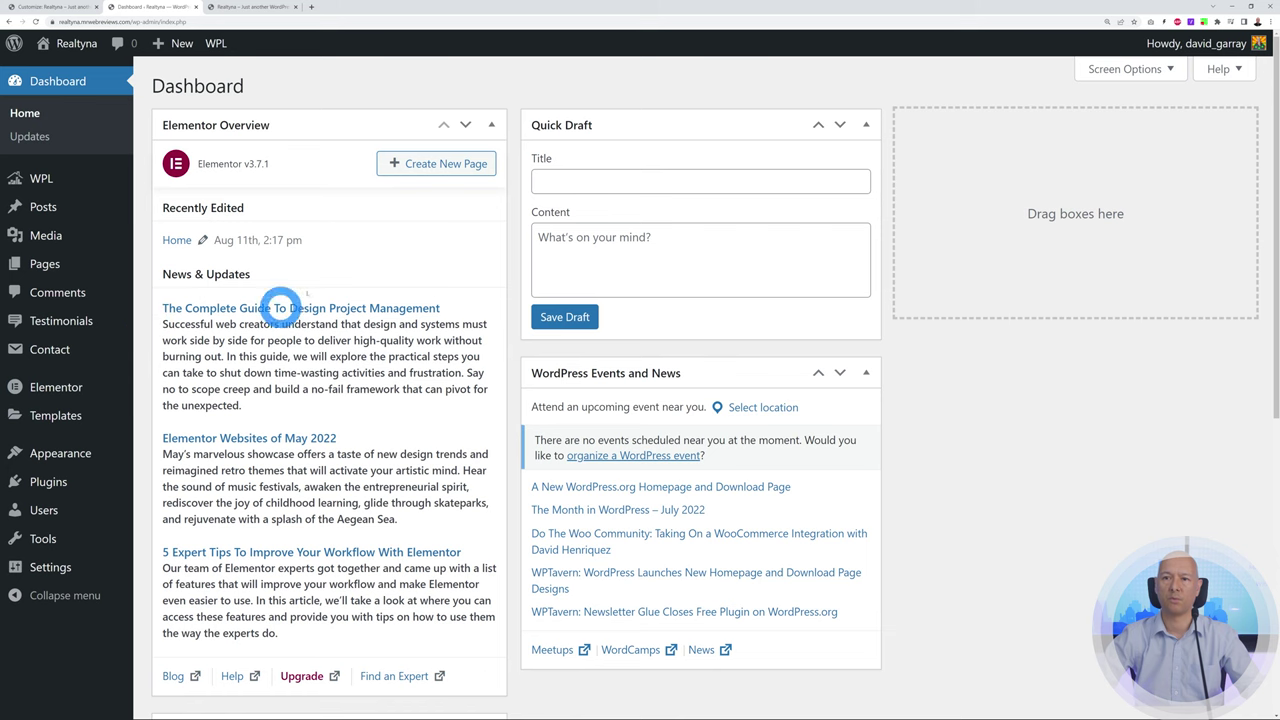
From Pages > All Pages, open the Home front page in the Elementor editor
left_click(50, 349)
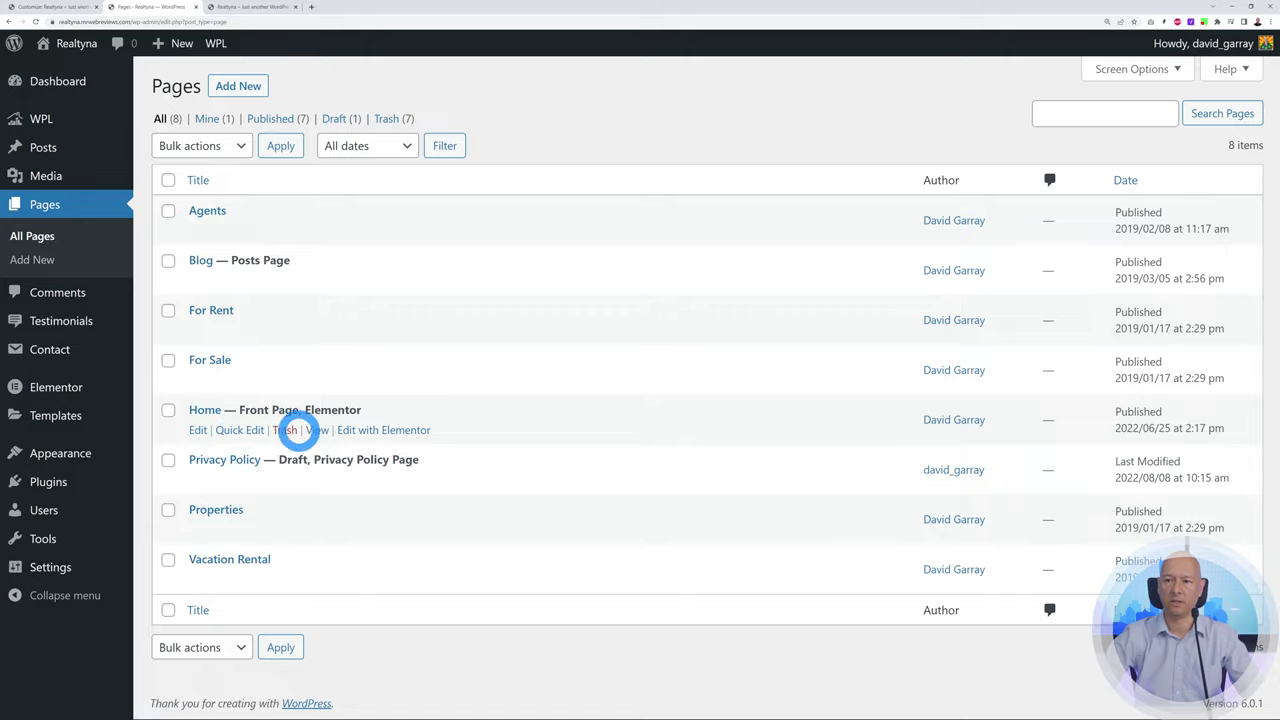
left_click_drag(306, 407, 366, 409)
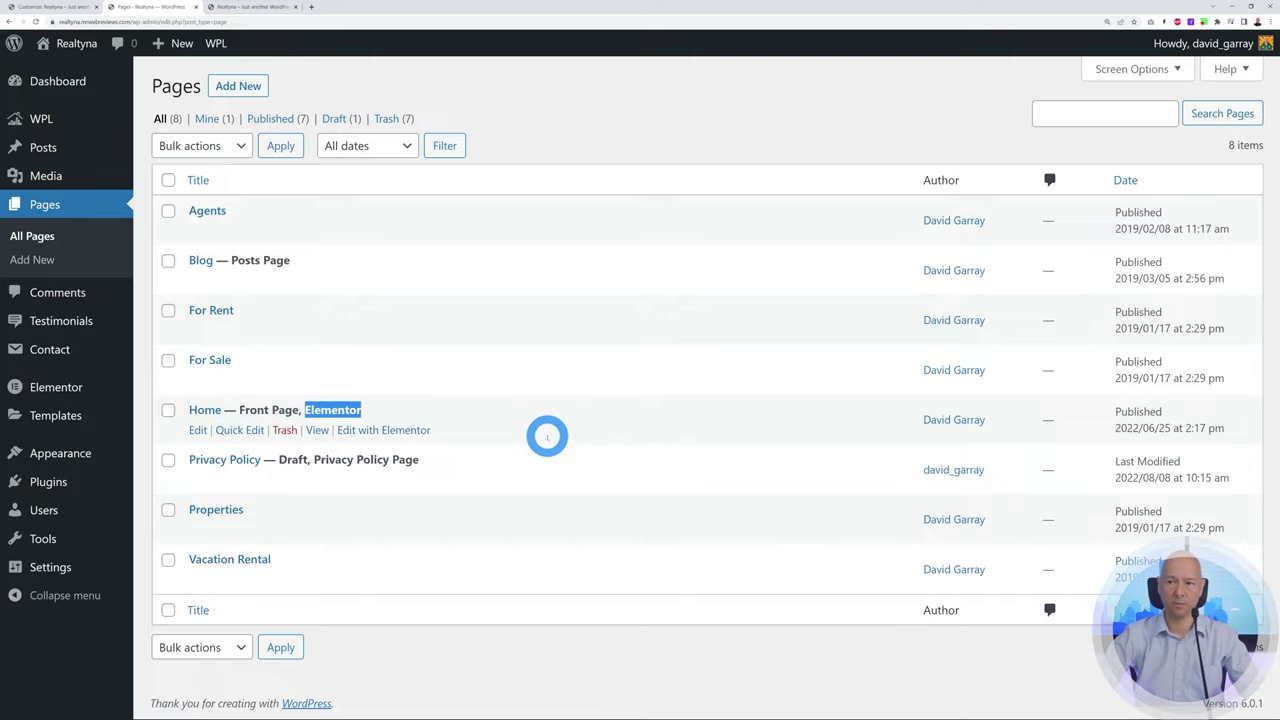
left_click(555, 429)
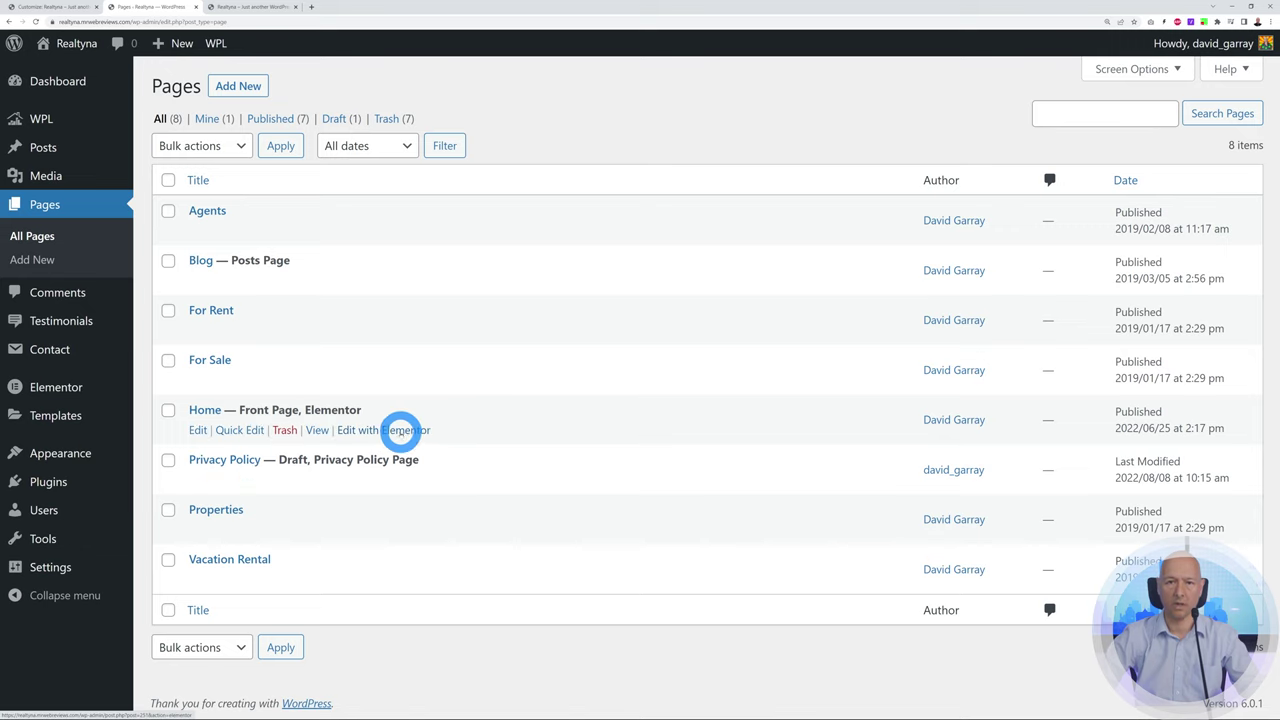
left_click(392, 430)
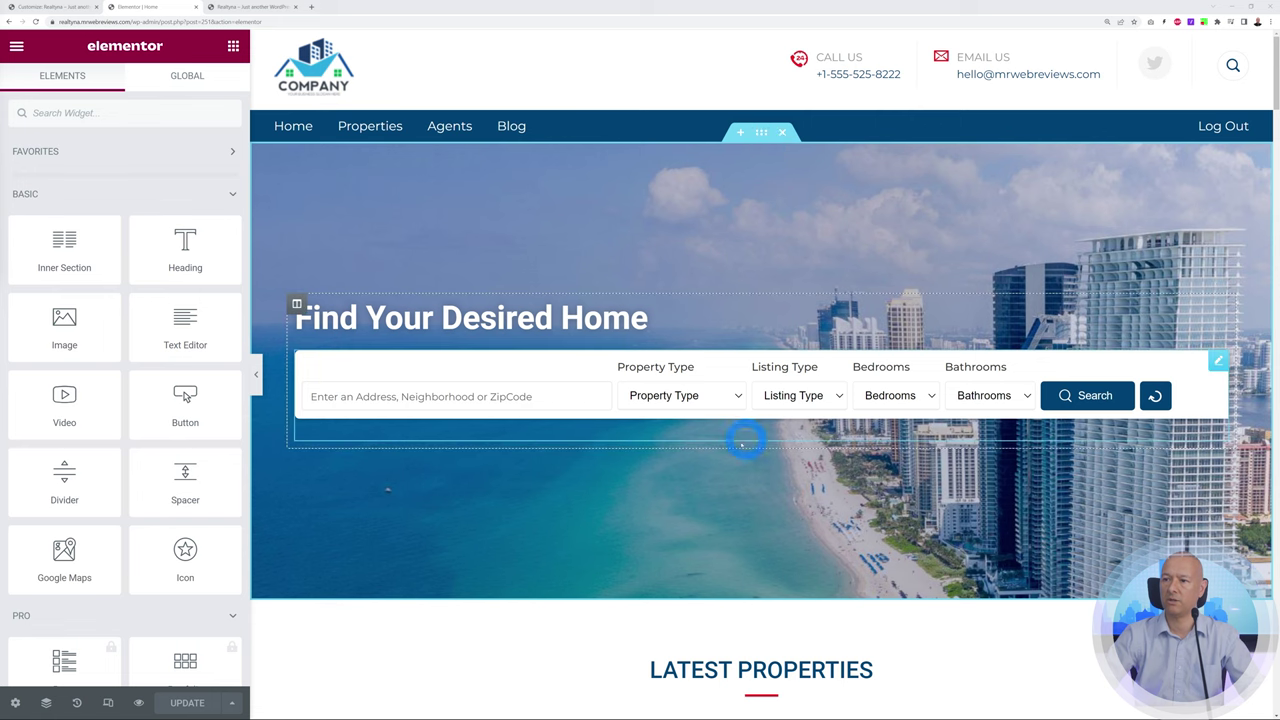
Drop a trial Heading widget into the hero, then delete the 'Add Your Heading Text Here' placeholder
scroll(629, 591, "down", 3)
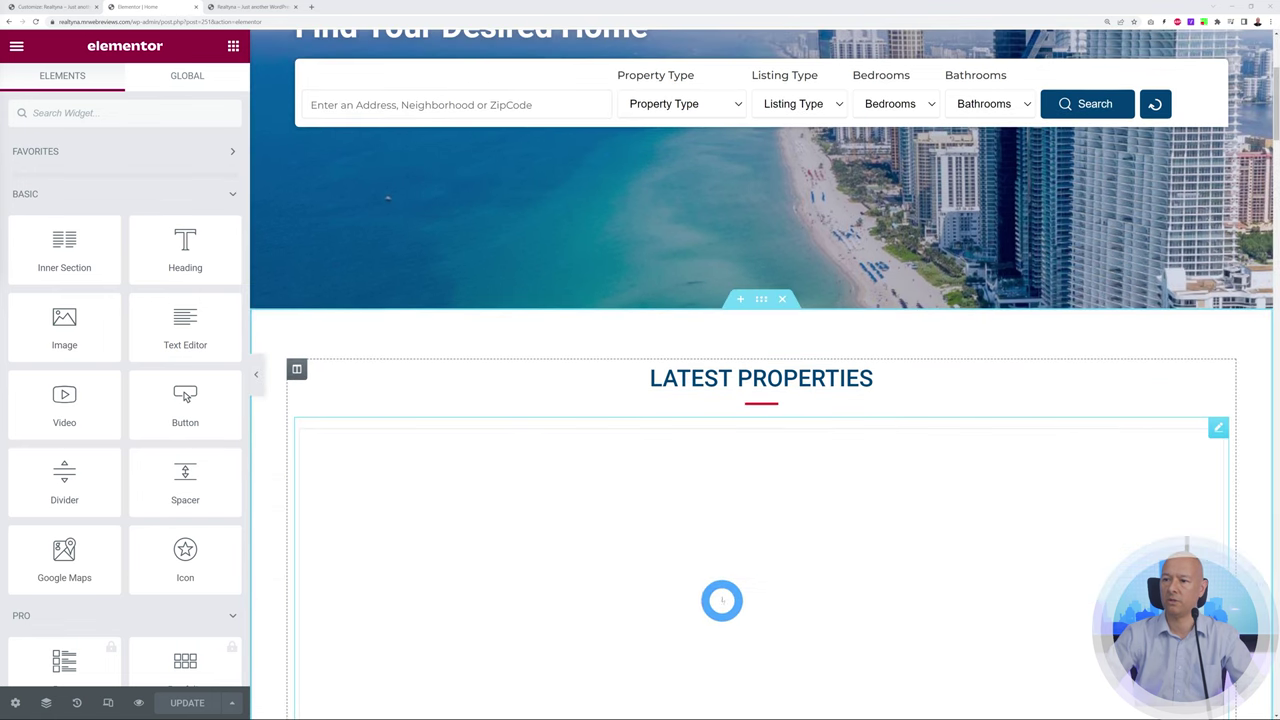
scroll(722, 600, "up", 3)
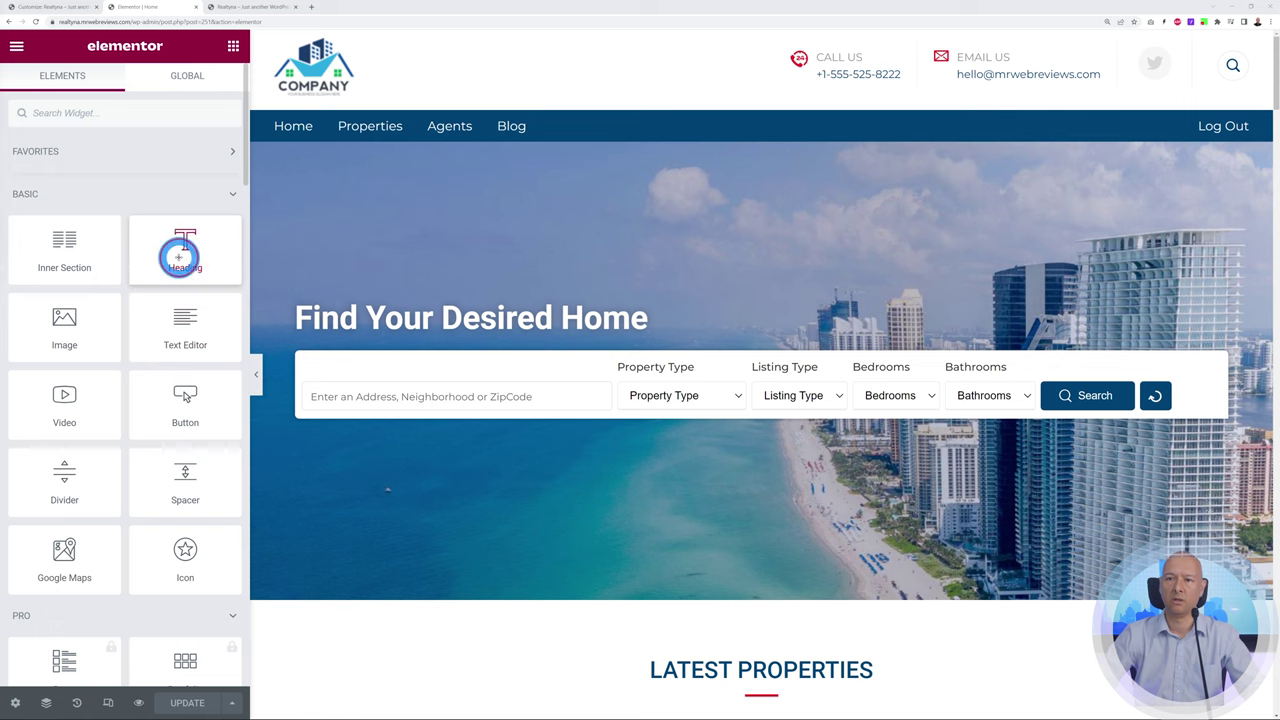
left_click_drag(178, 257, 394, 343)
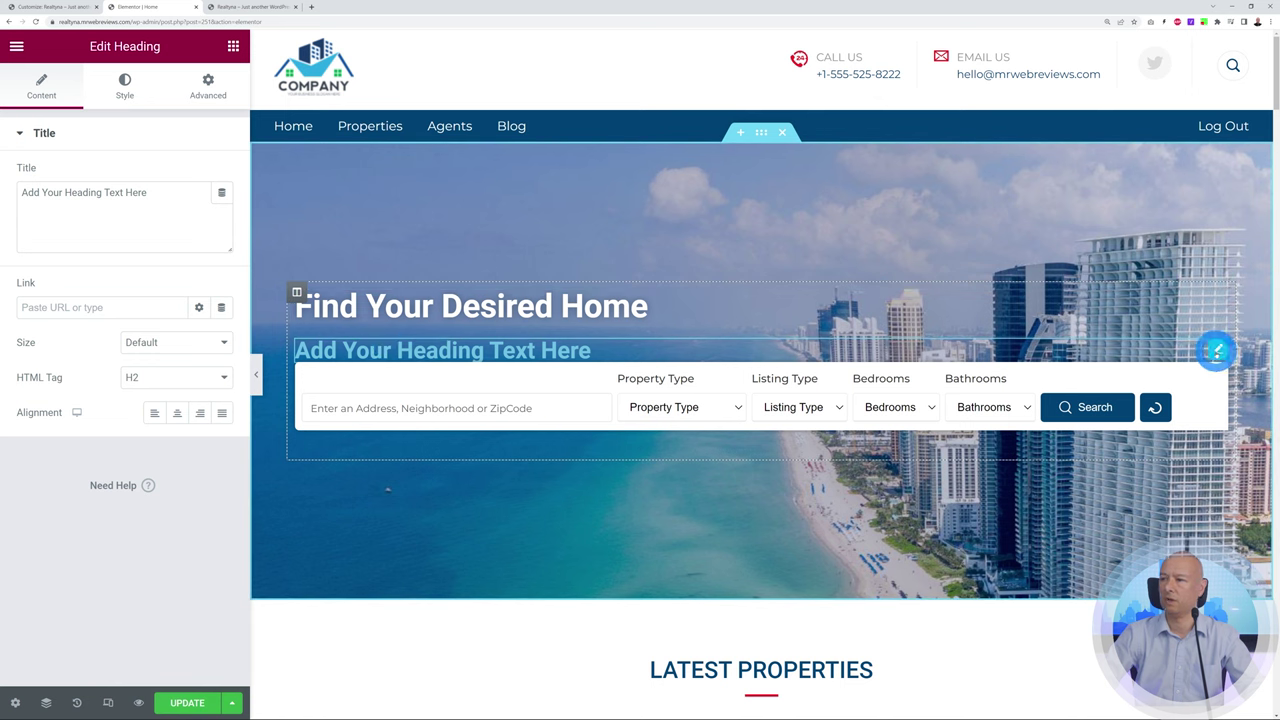
left_click(191, 249)
right_click(1216, 346)
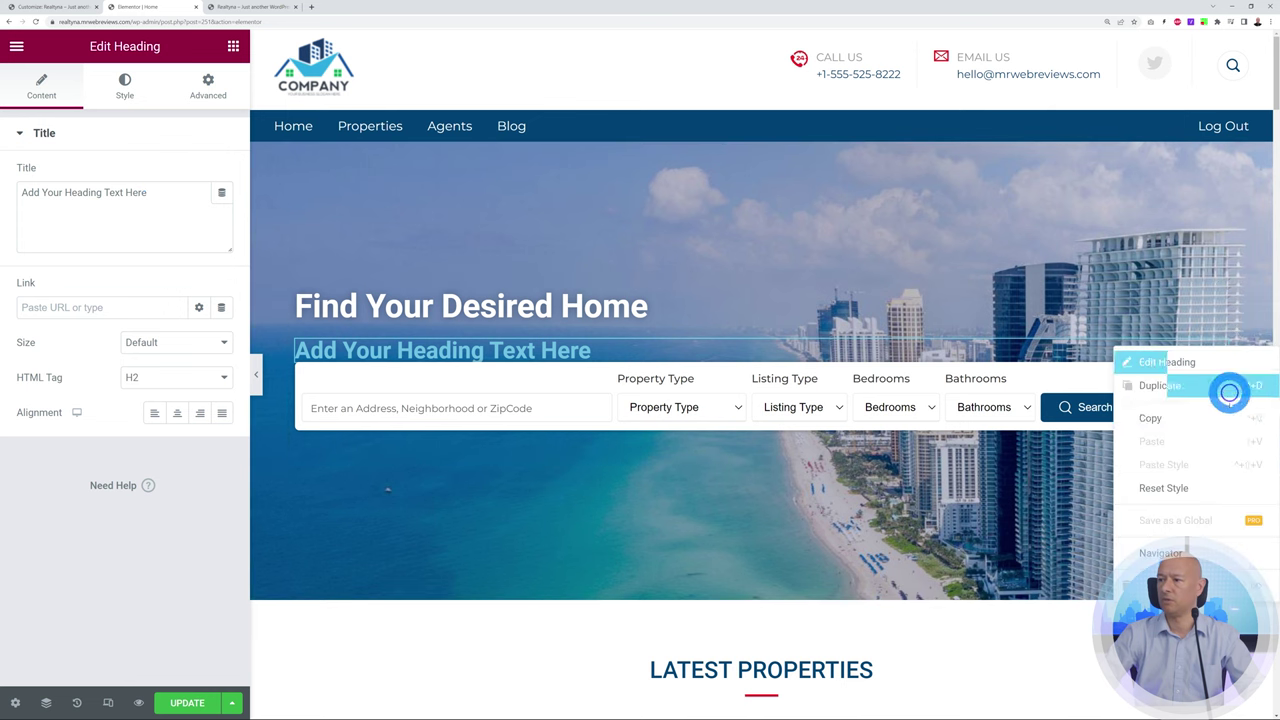
left_click(1196, 585)
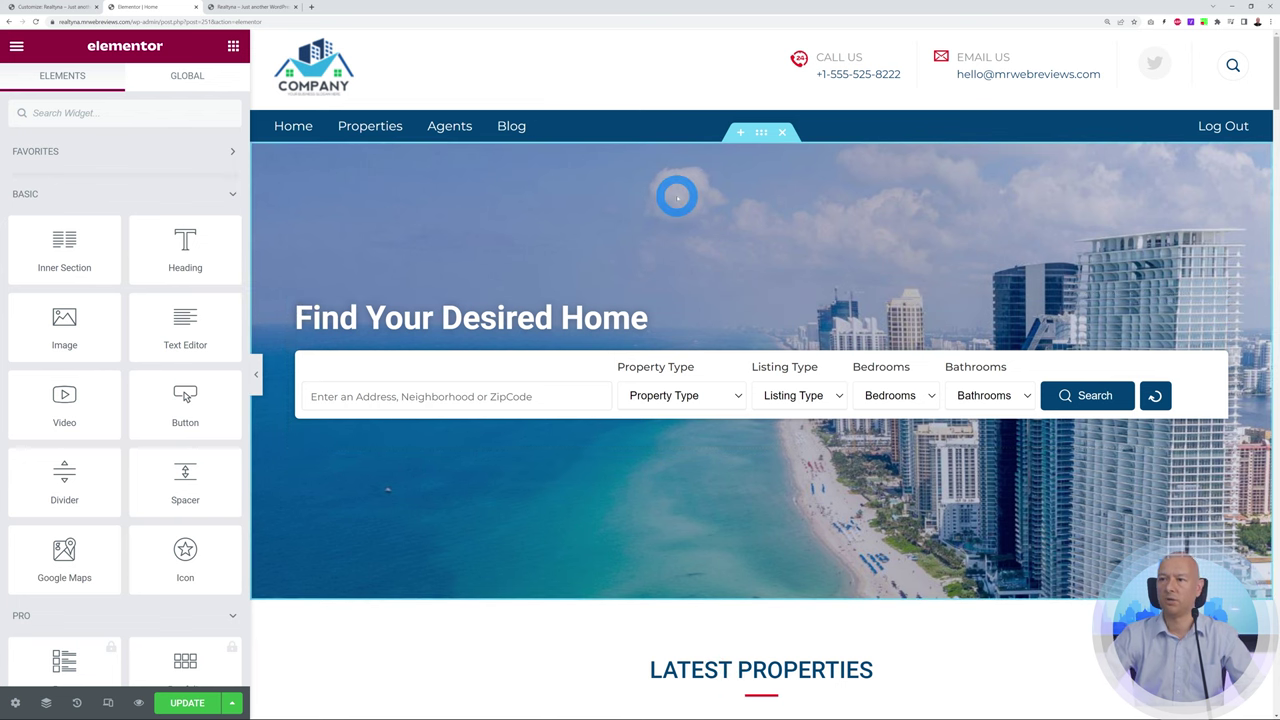
left_click(762, 133)
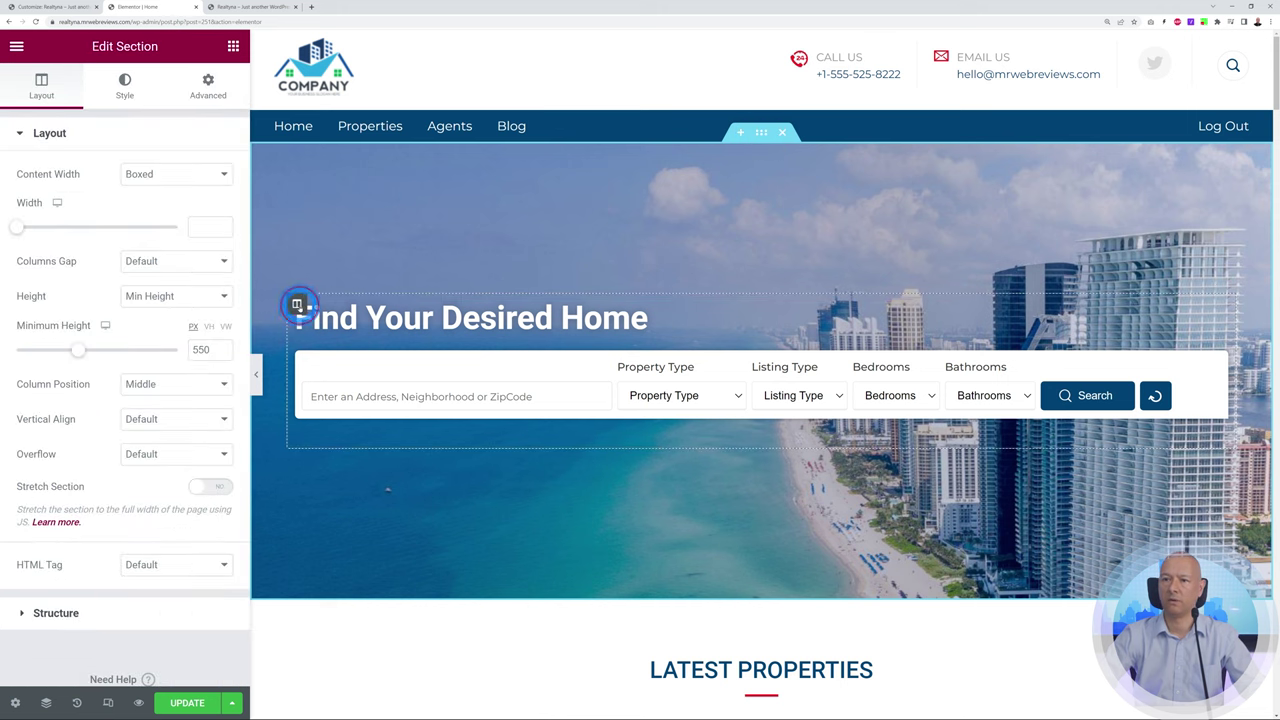
Inspect the hero column, 'Find Your Desired Home' heading, search shortcode and property listing widget settings
left_click(297, 305)
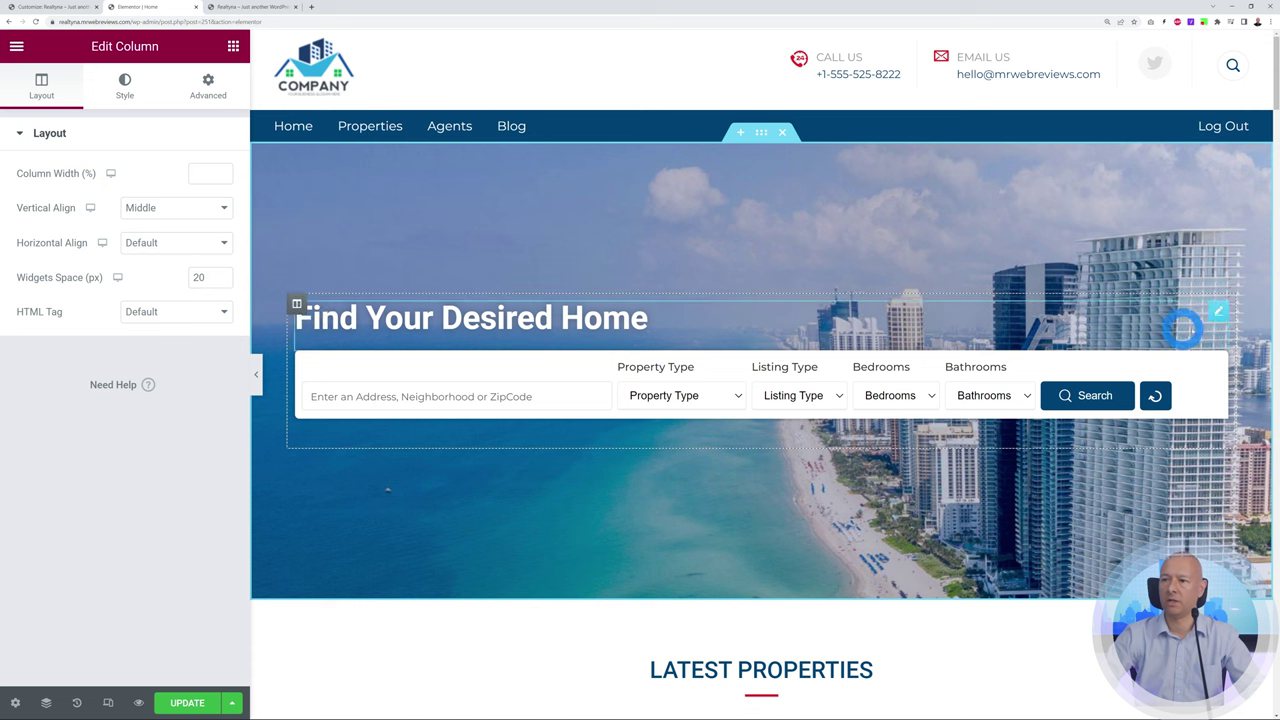
left_click(1220, 316)
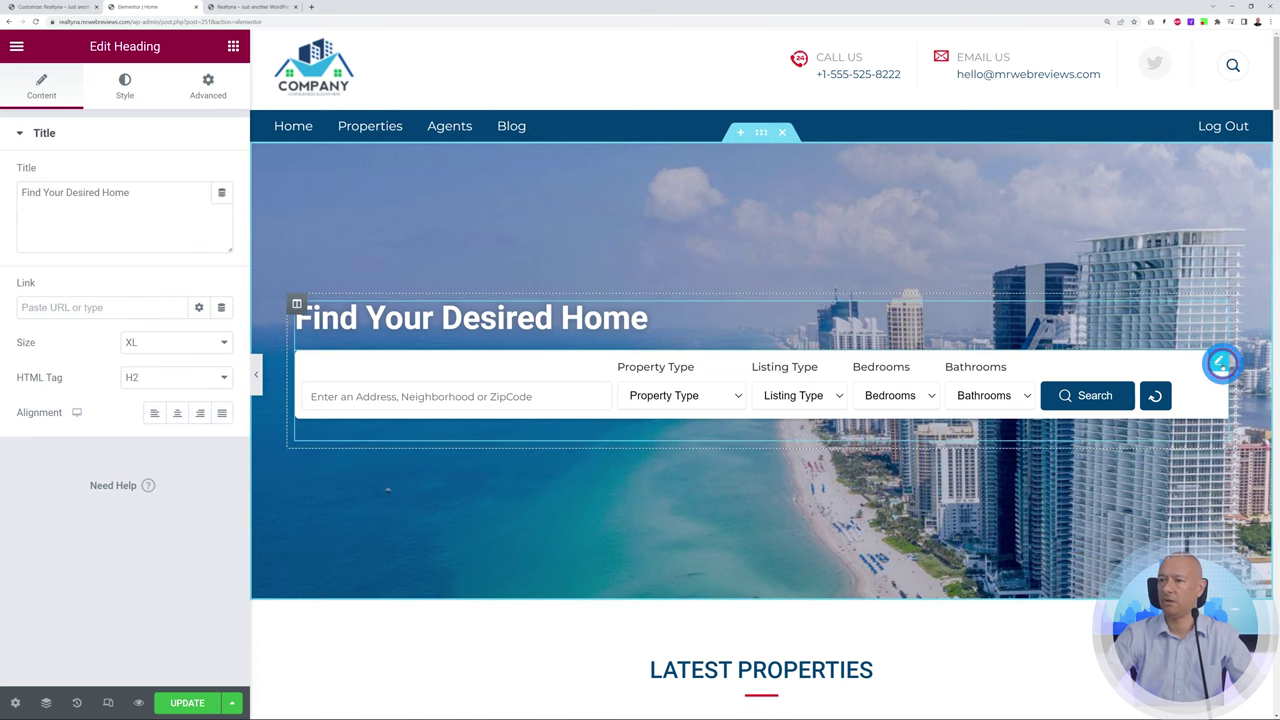
left_click(1220, 363)
scroll(1208, 511, "down", 2)
scroll(1208, 511, "down", 9)
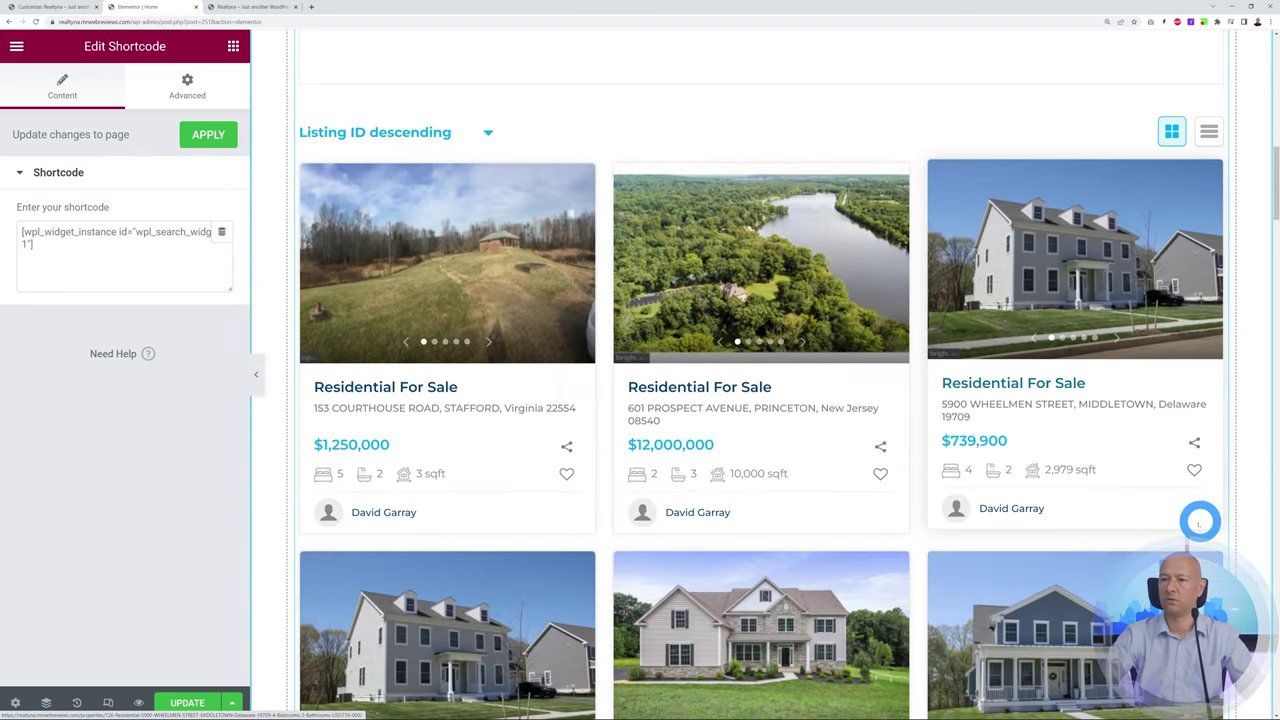
scroll(686, 533, "down", 1)
scroll(690, 540, "up", 1)
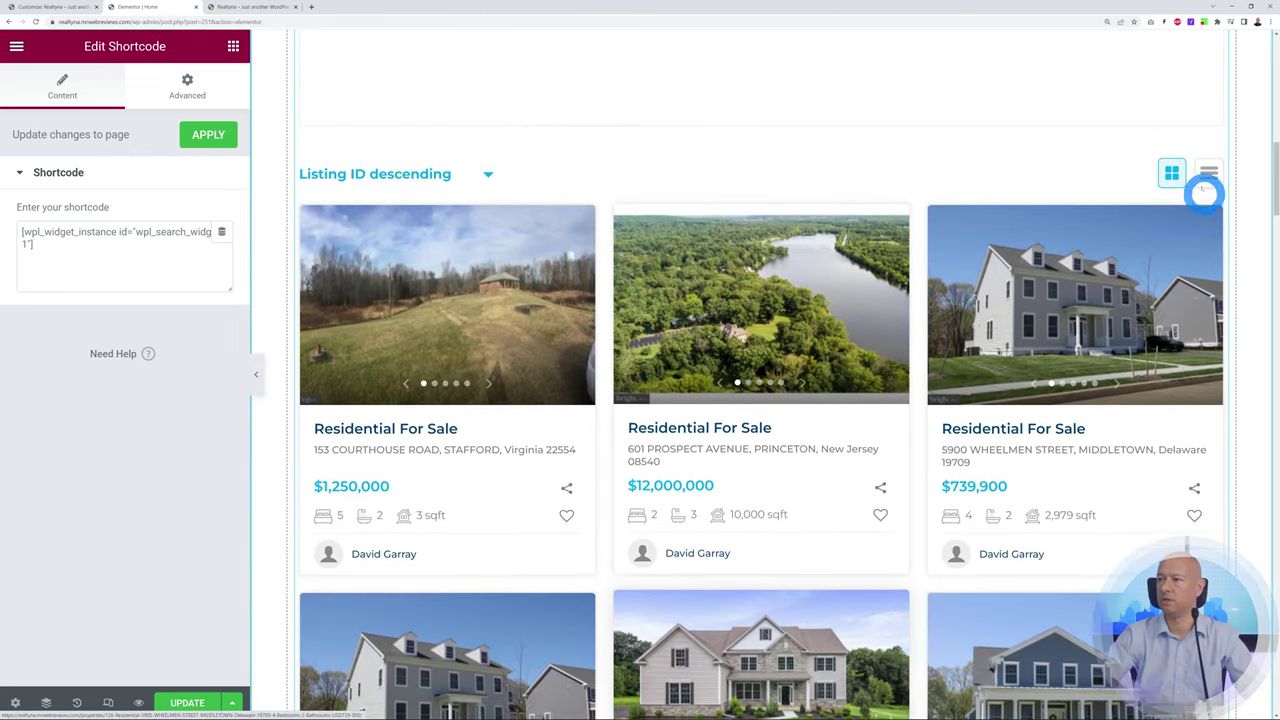
left_click(1226, 281)
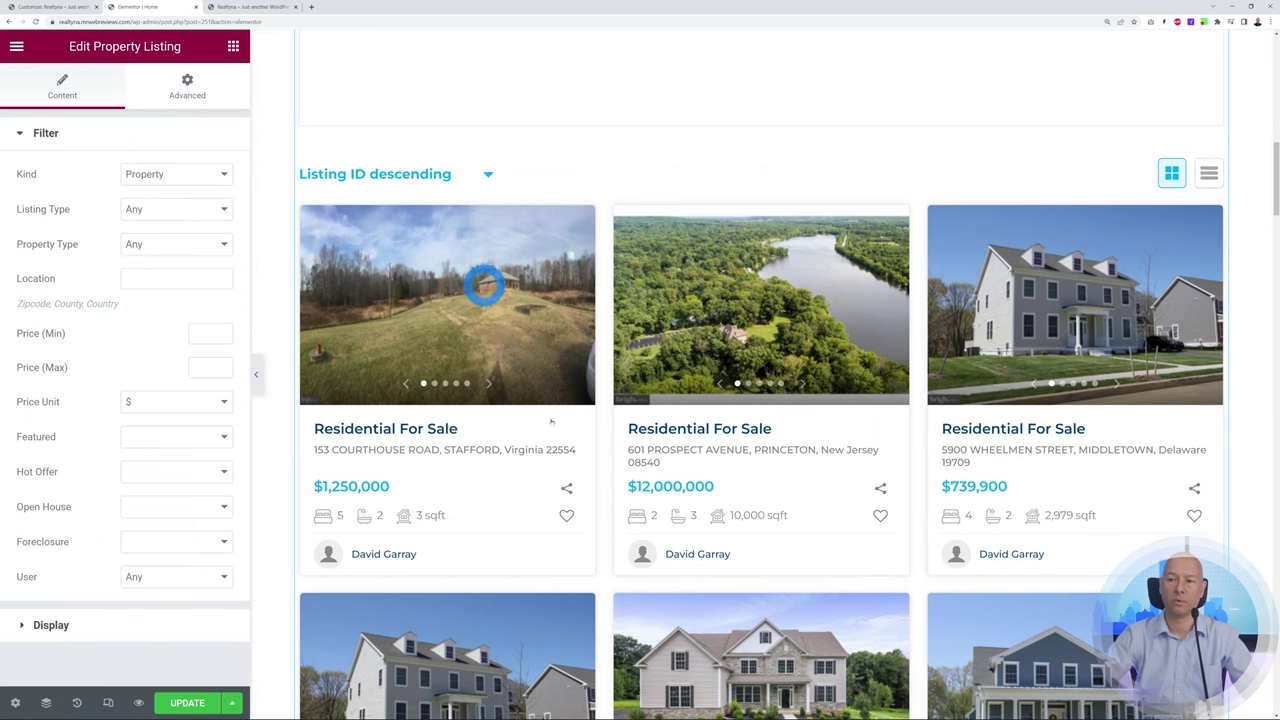
scroll(909, 596, "up", 5)
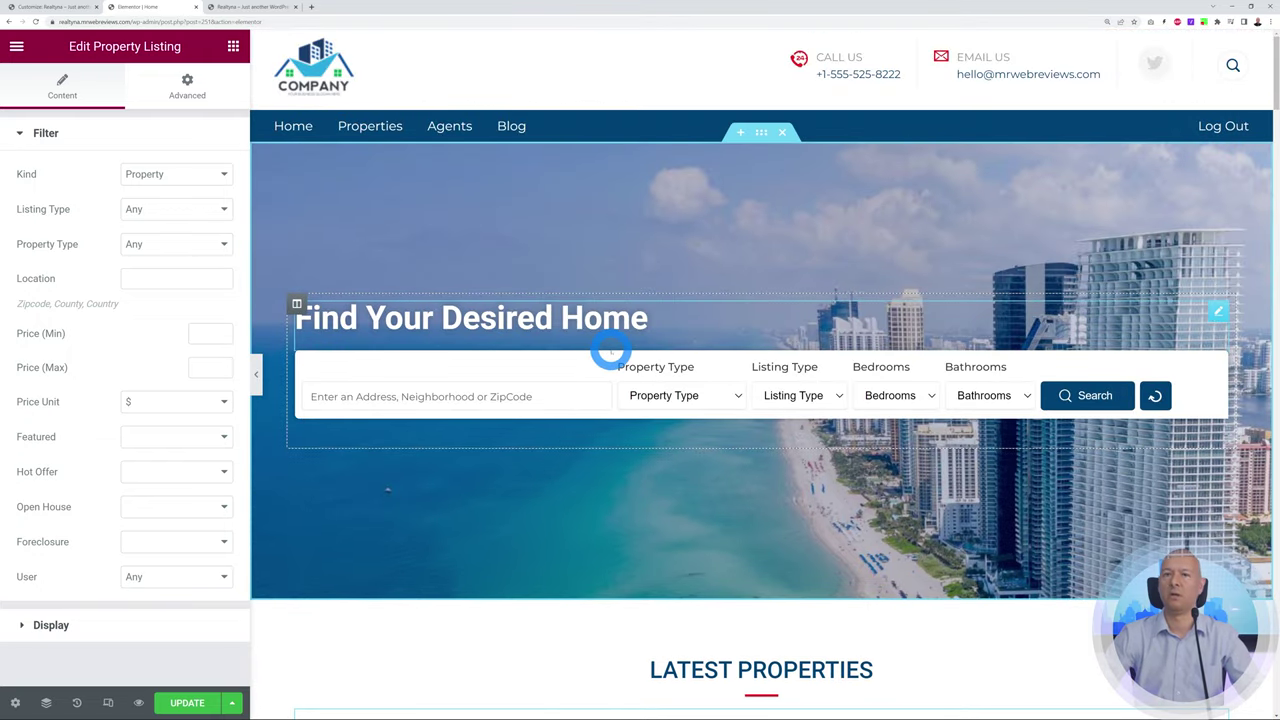
left_click(474, 520)
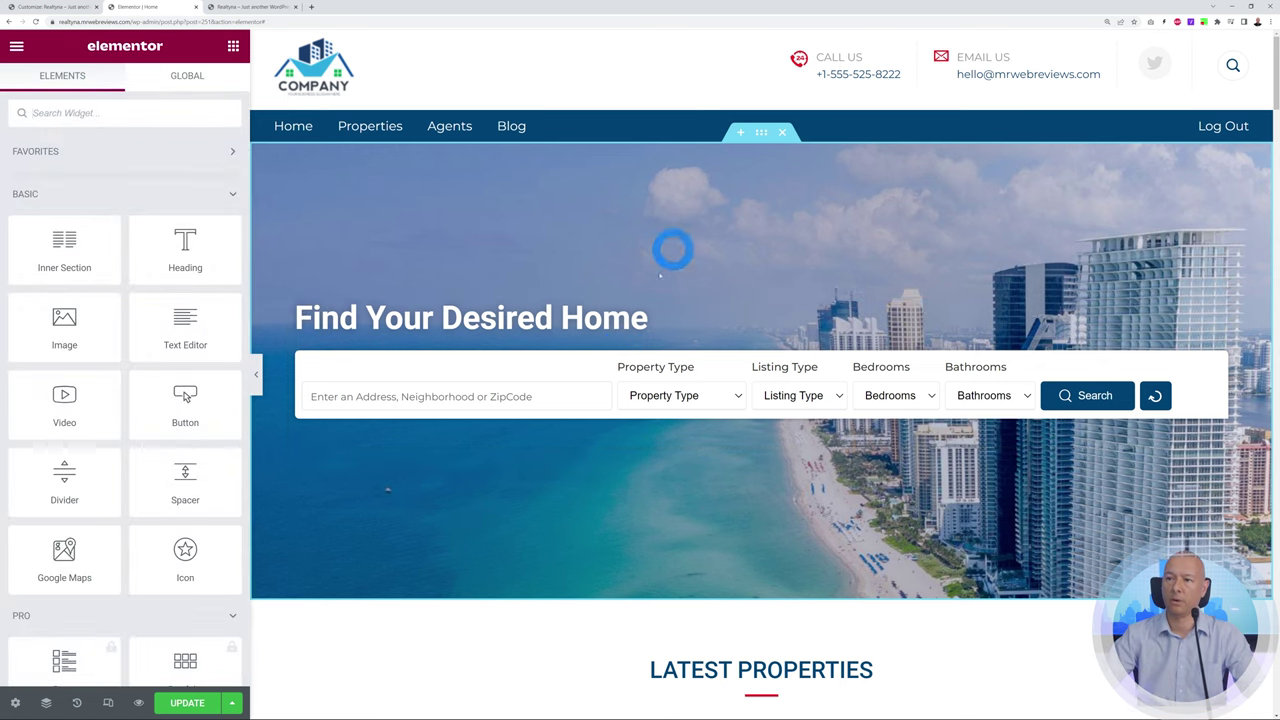
Show the hero section's background style: beach skyline image, No-repeat, Cover
left_click(762, 134)
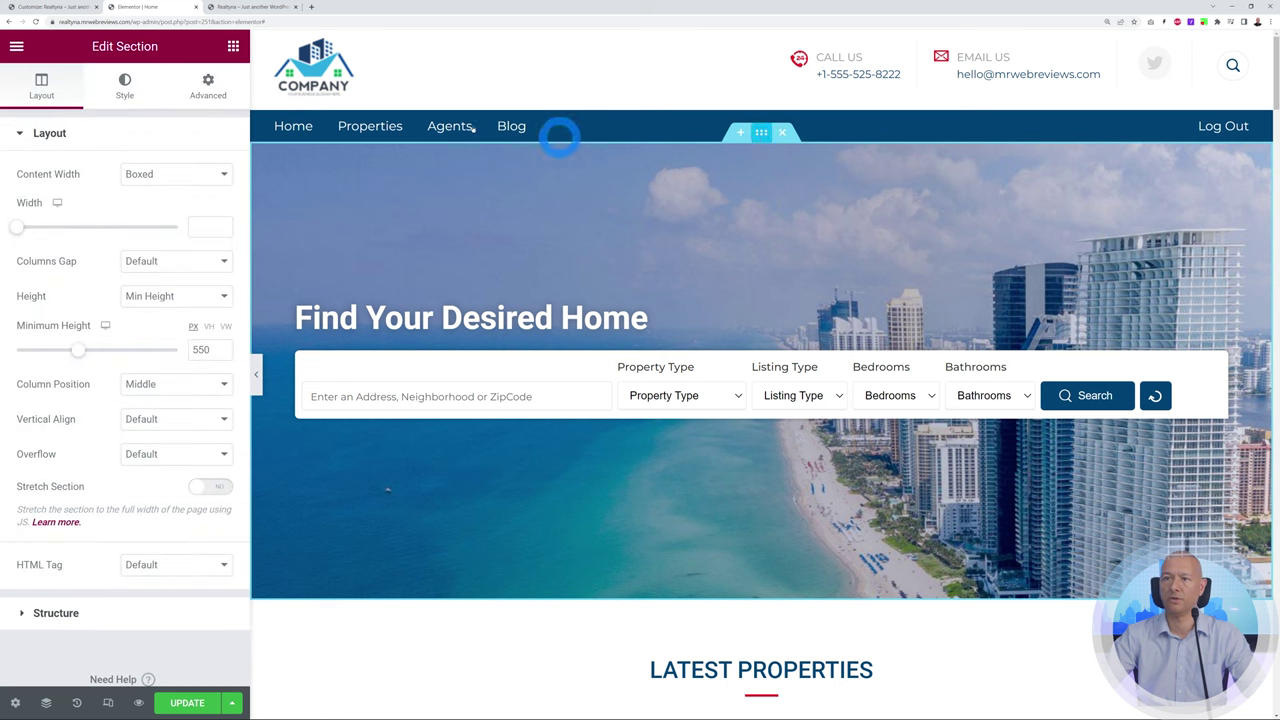
left_click(125, 86)
mouse_move(124, 312)
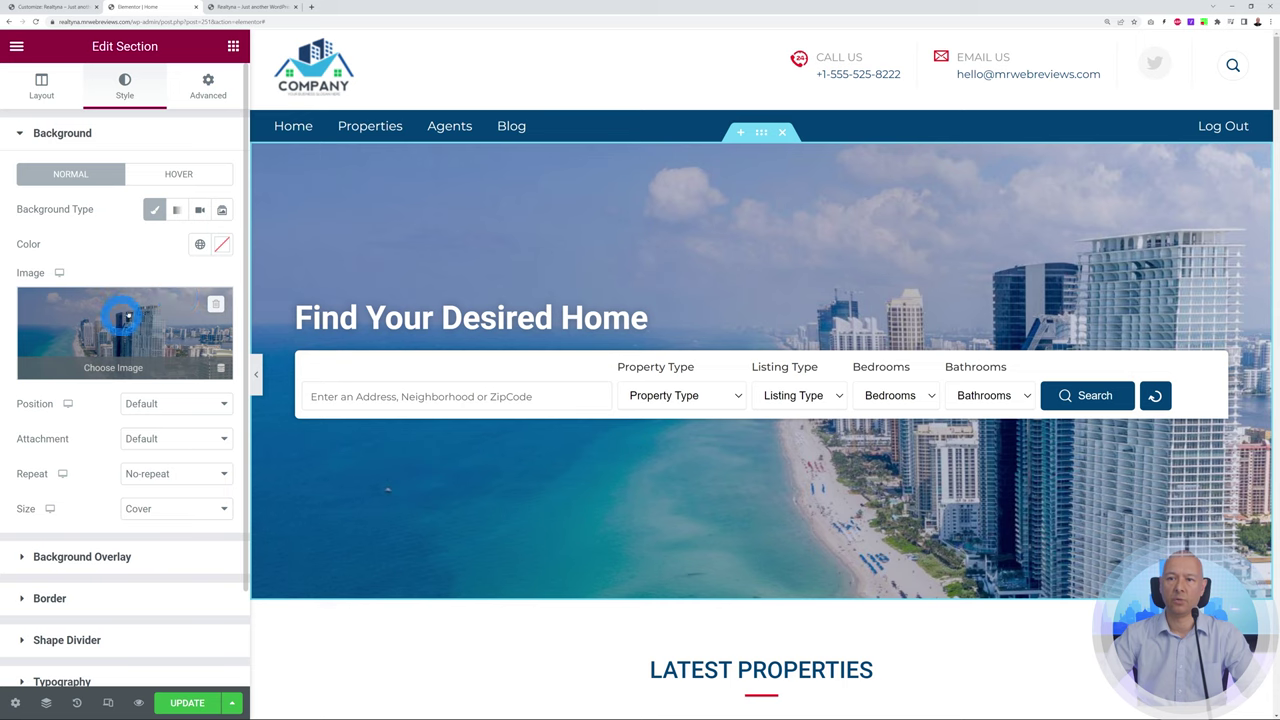
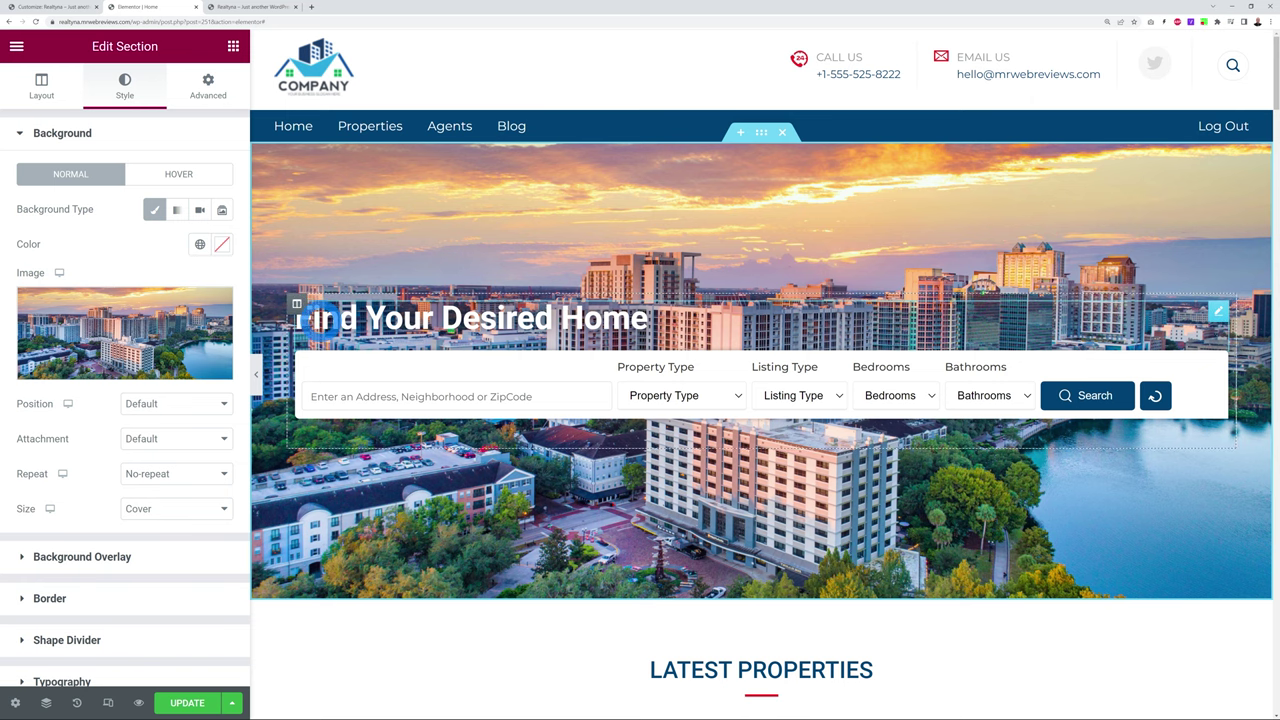
Paste 'Find the Perfect Florida Property' over the hero heading's old Title text
left_click(1219, 312)
left_click_drag(186, 234, 12, 195)
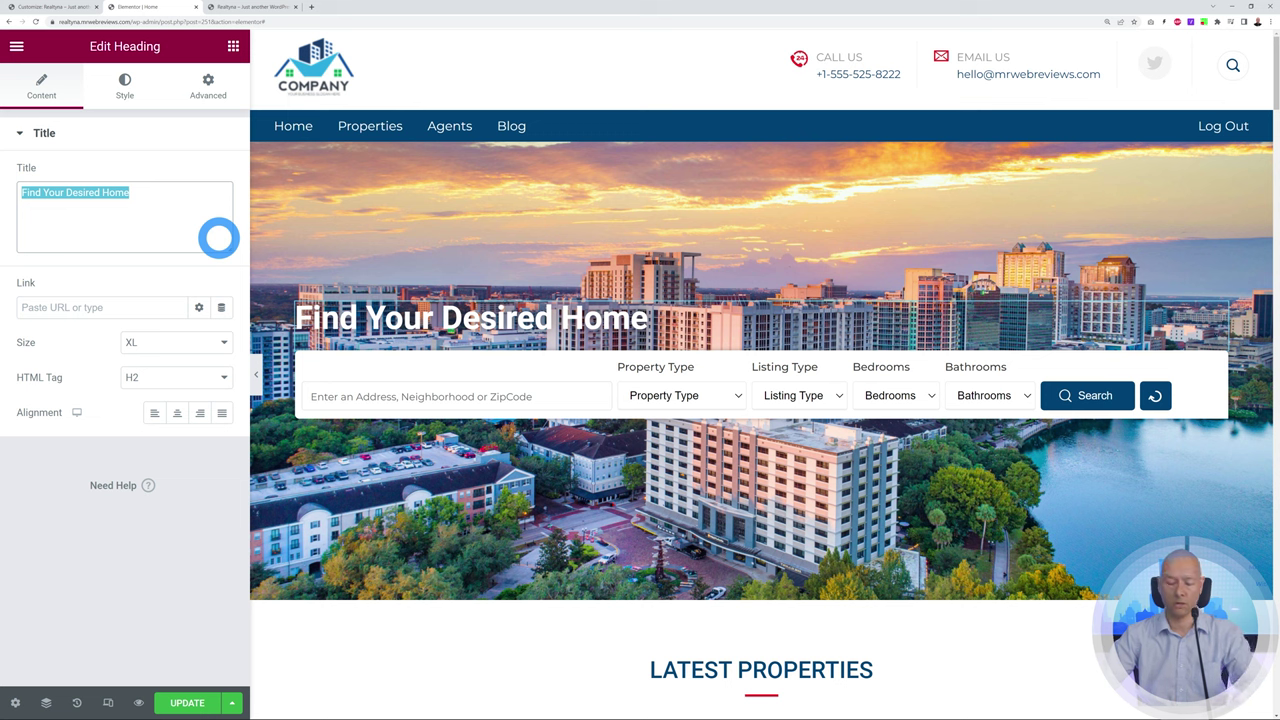
type("Find the Perfect Florida Property")
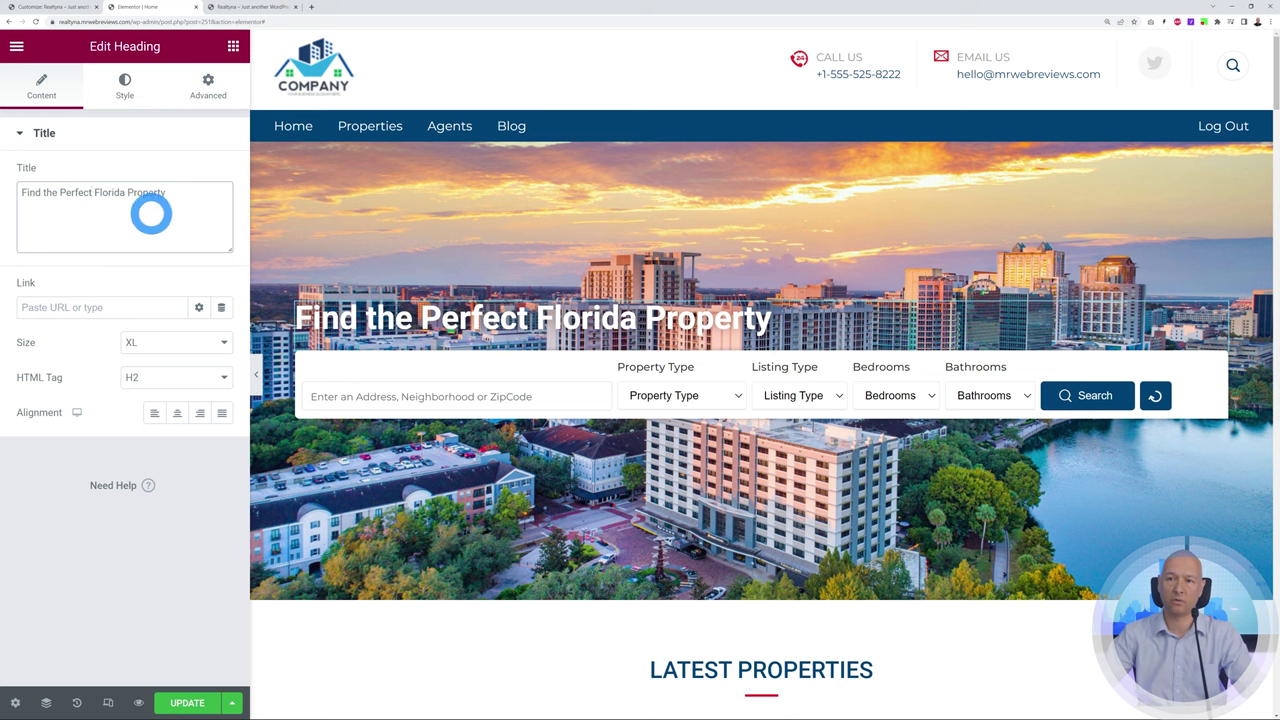
left_click(93, 196)
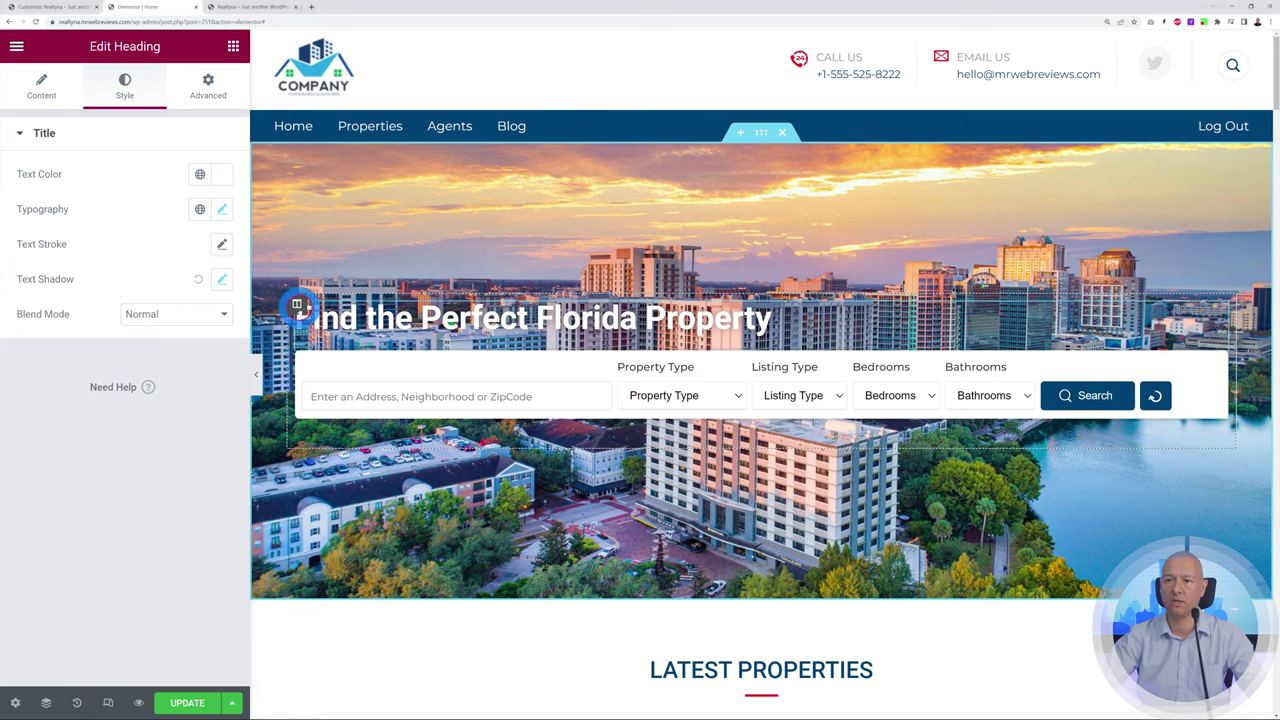
Give the hero column a classic dark grey (#1E1E1E) background with lowered opacity
left_click(297, 305)
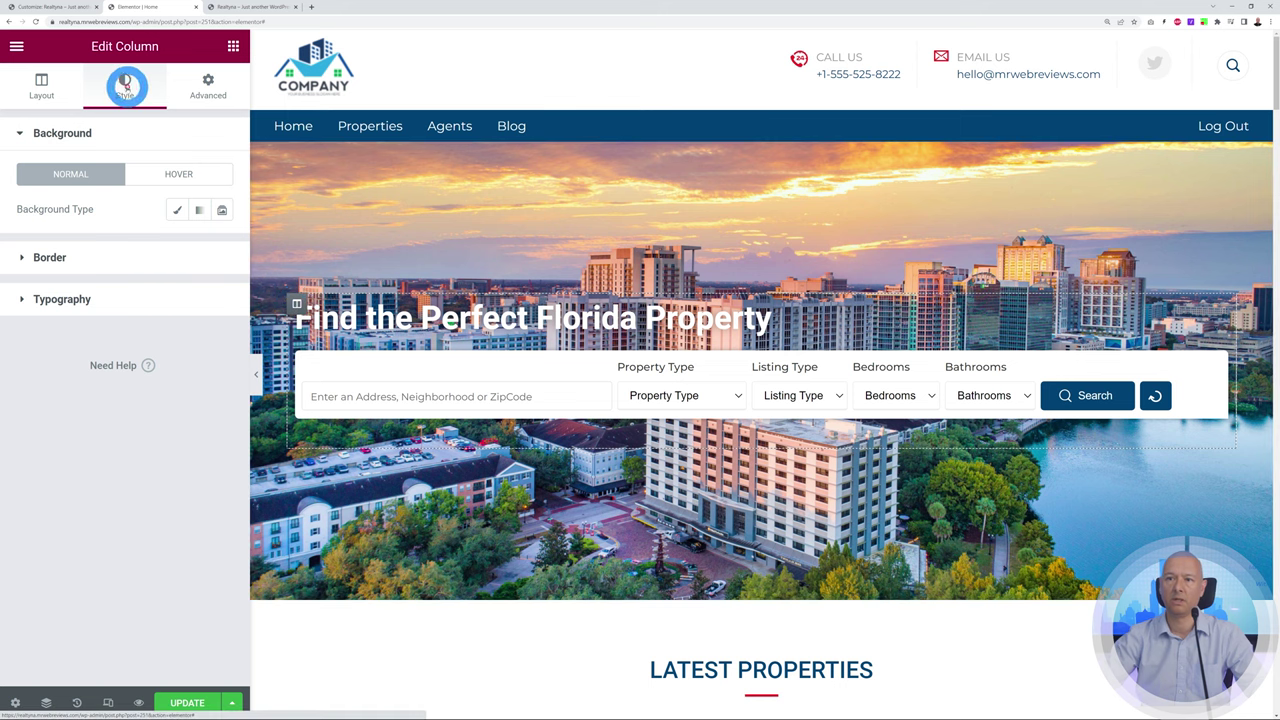
left_click(176, 209)
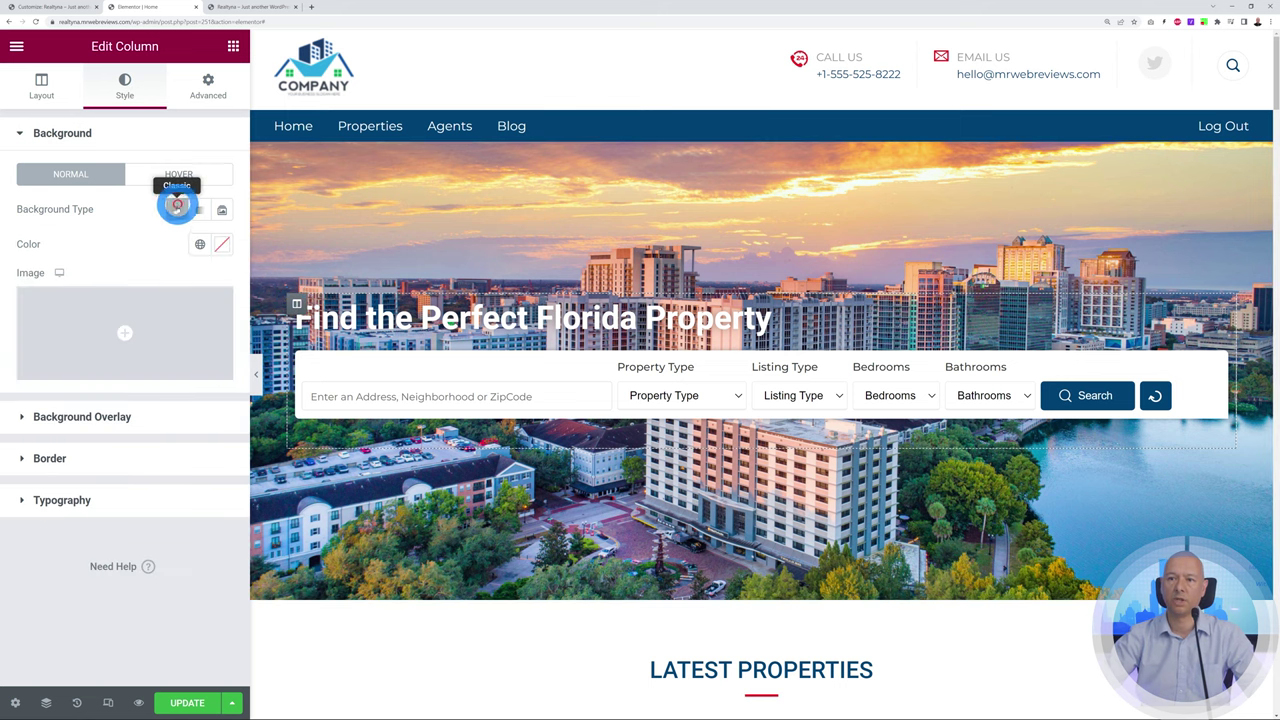
left_click(221, 244)
left_click_drag(106, 382, 8, 432)
left_click(207, 482)
left_click_drag(218, 476, 96, 476)
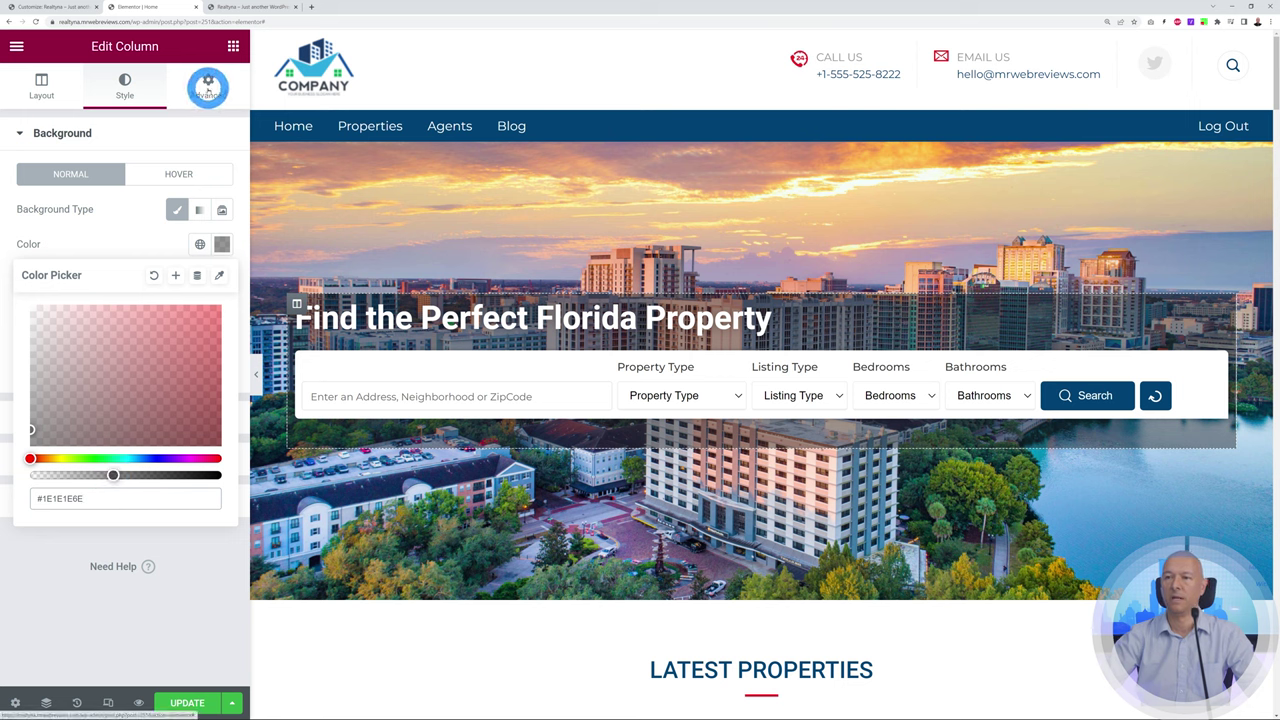
Set the column's padding to 30 px on all four sides
left_click(207, 90)
left_click(30, 258)
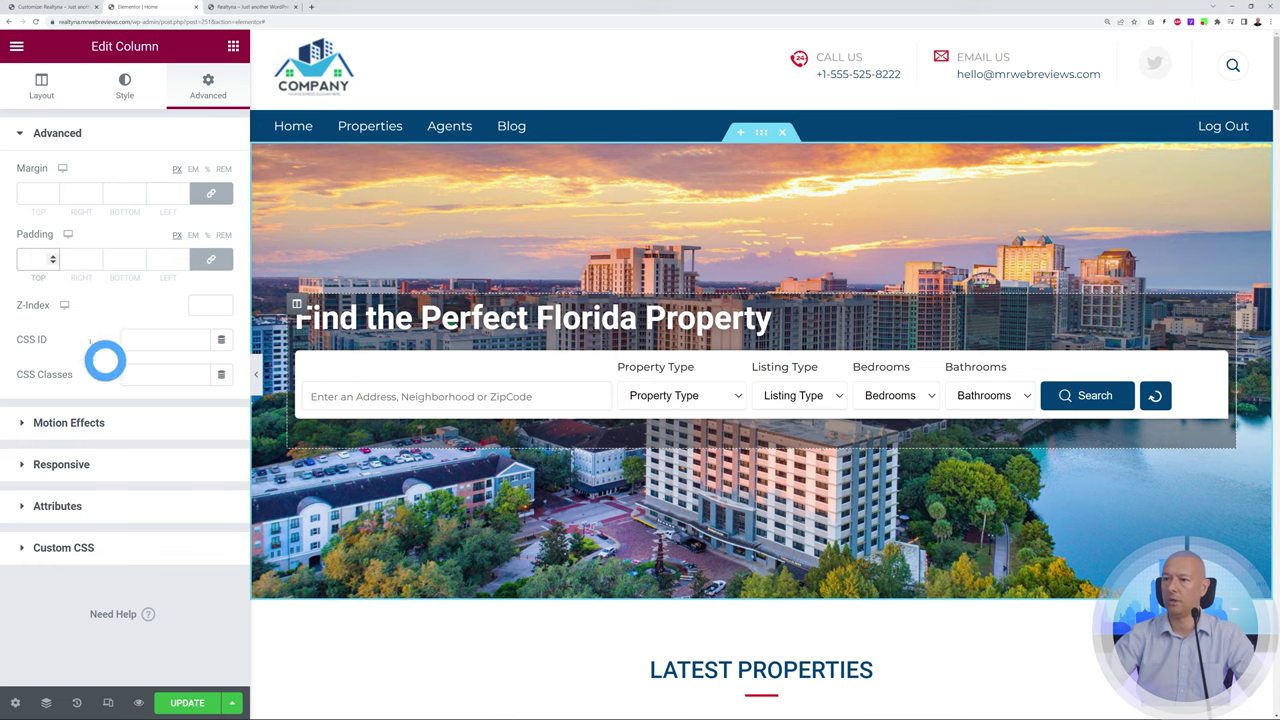
type("20")
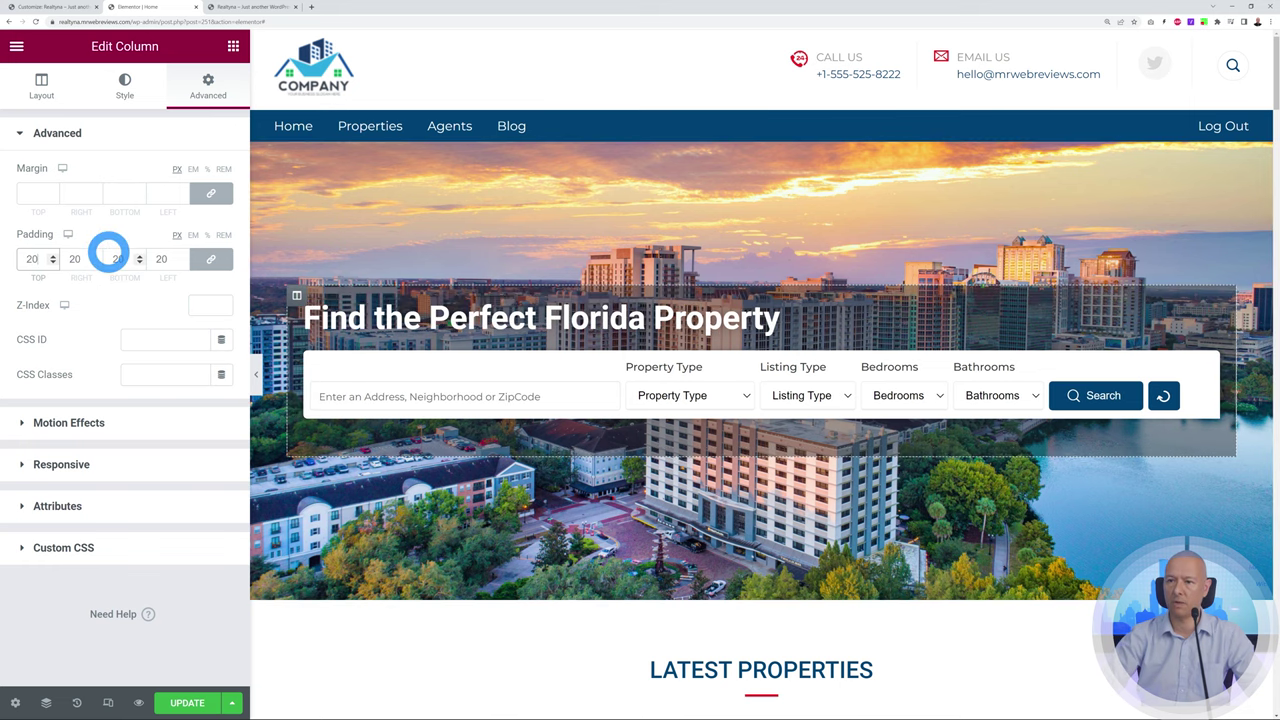
left_click(51, 258)
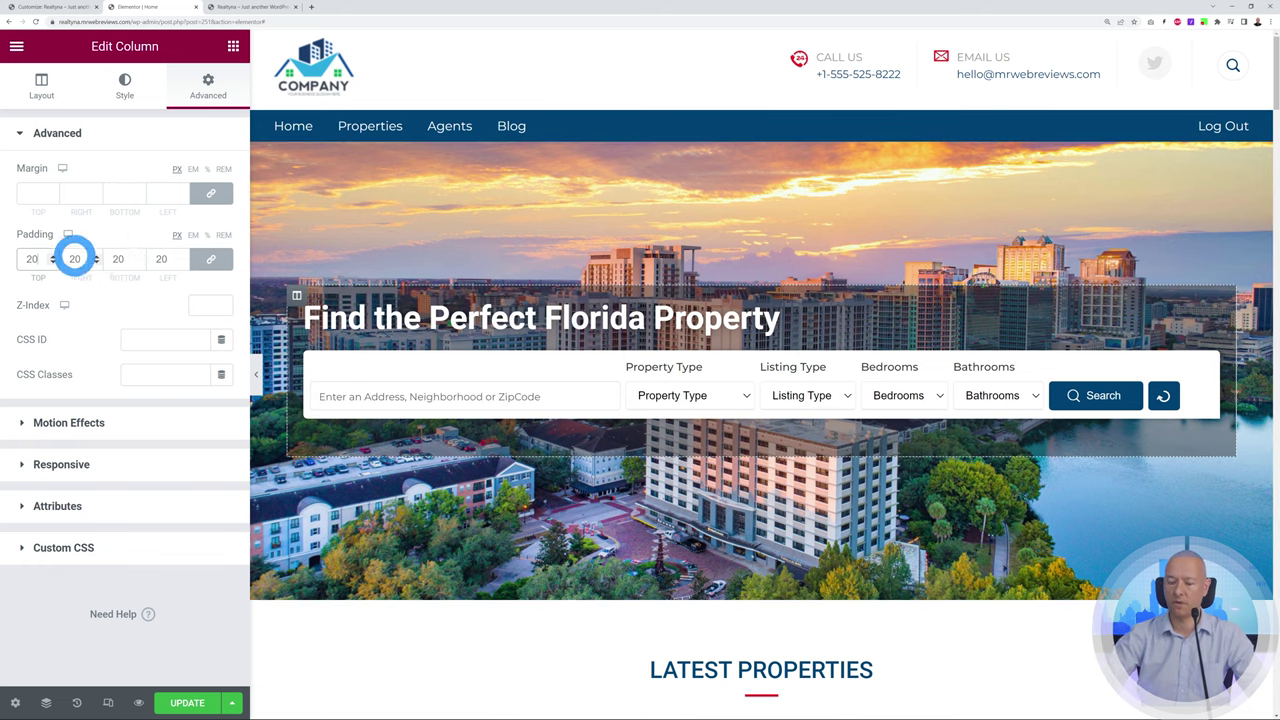
key("BackSpace")
key("BackSpace")
type("30")
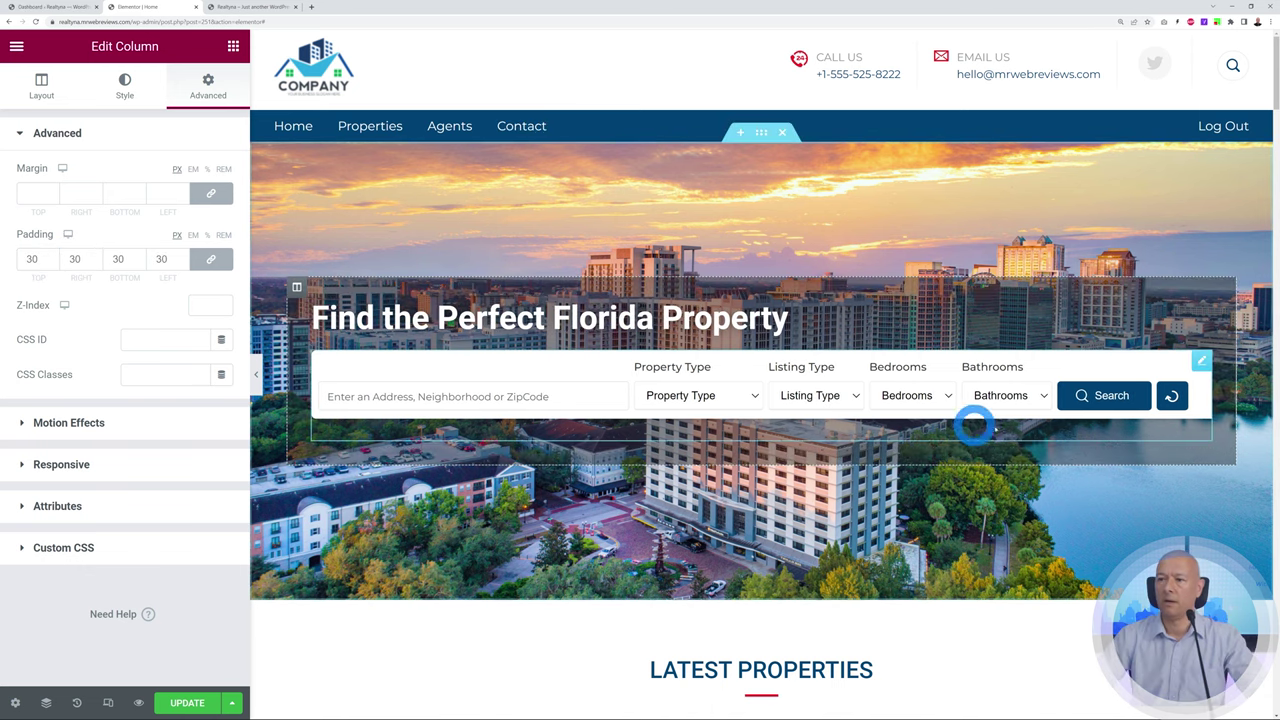
left_click(1201, 364)
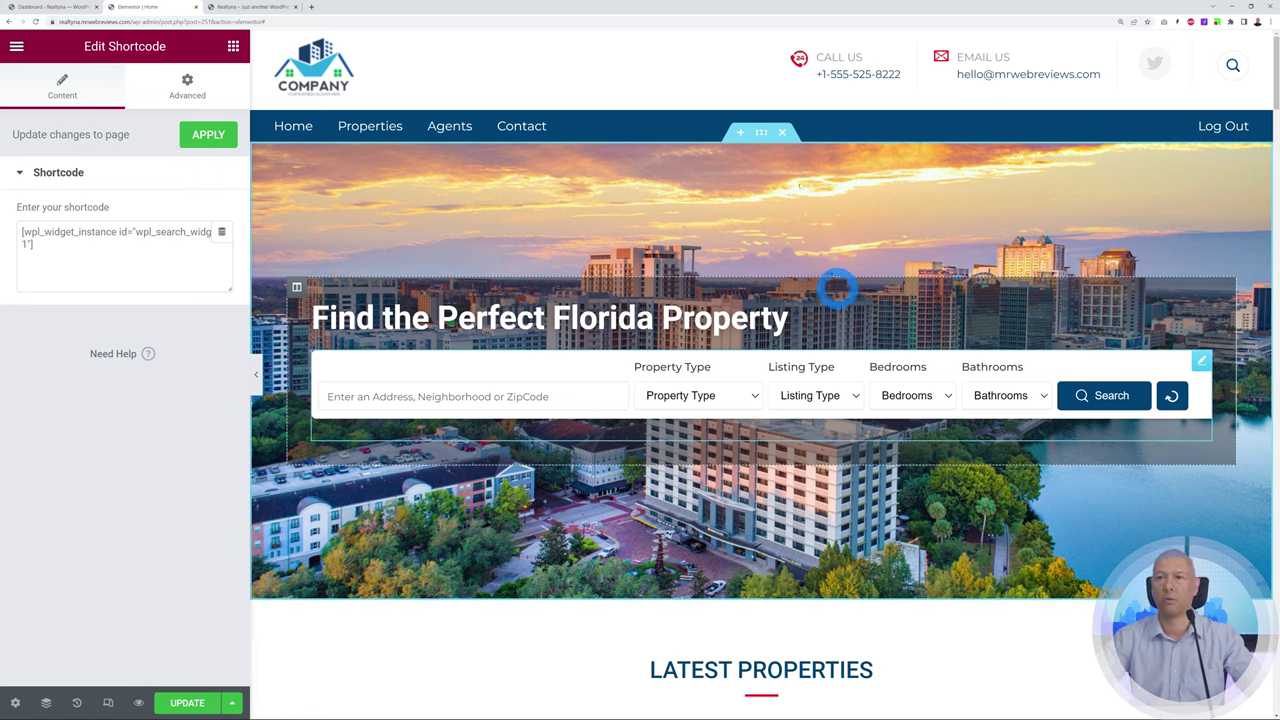
On the Widgets page, expand Property Listing Top and view the (WPL) Search widget's fields
left_click(60, 7)
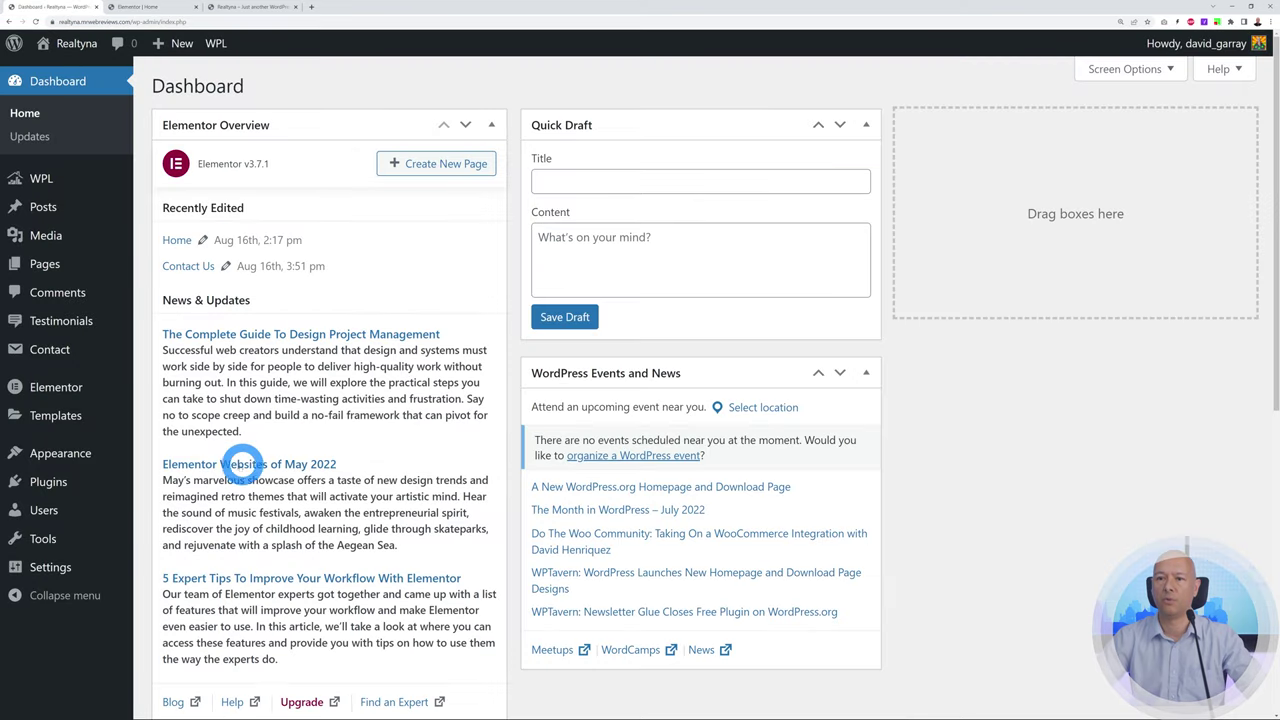
mouse_move(55, 456)
left_click(175, 497)
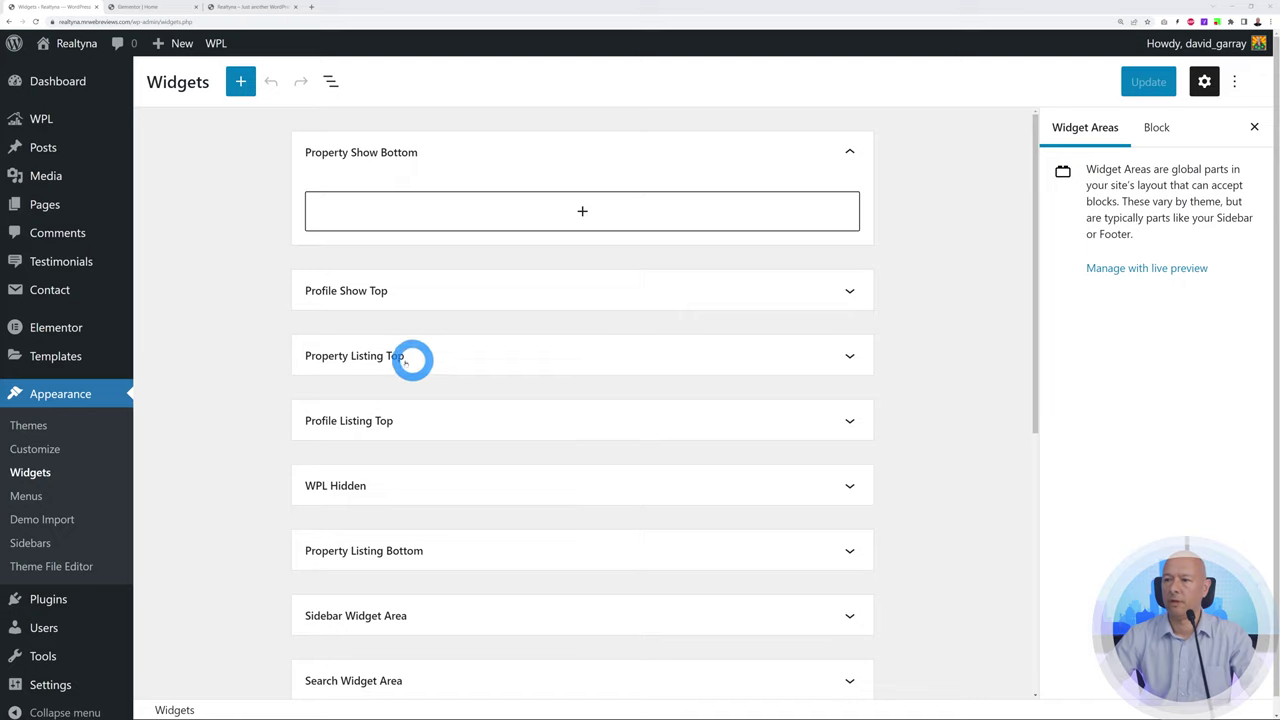
left_click(849, 356)
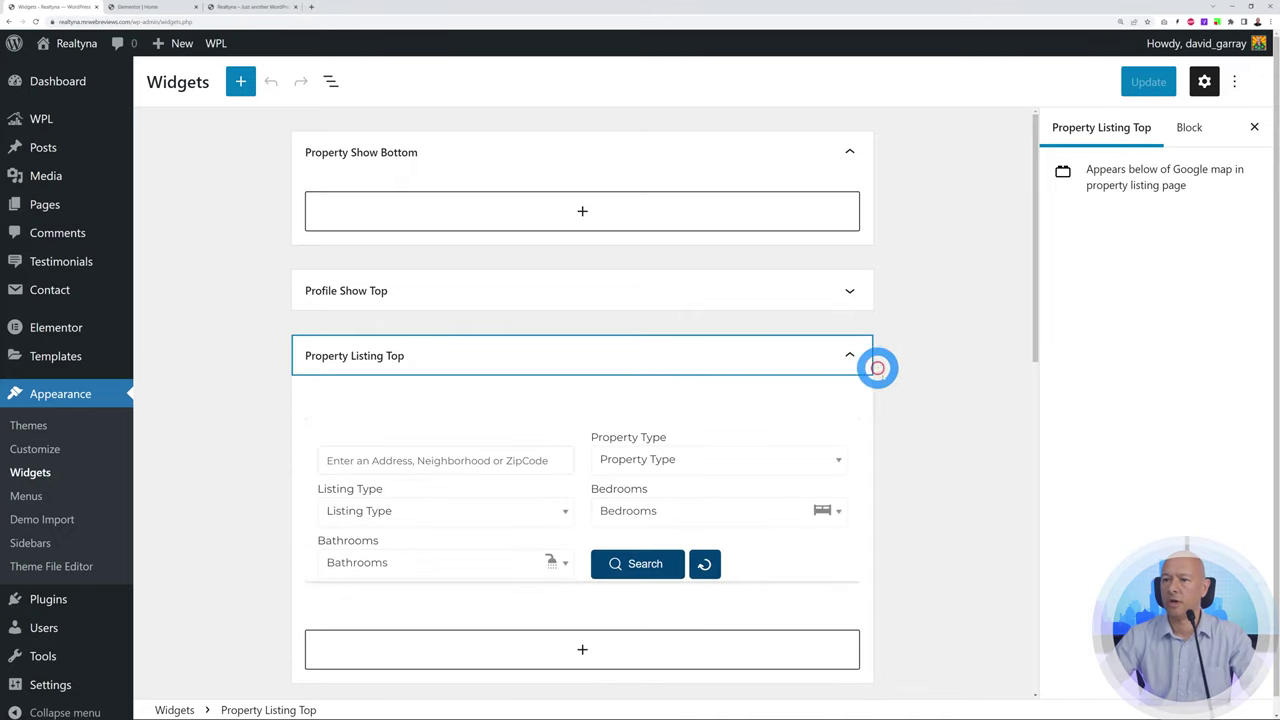
scroll(880, 378, "down", 1)
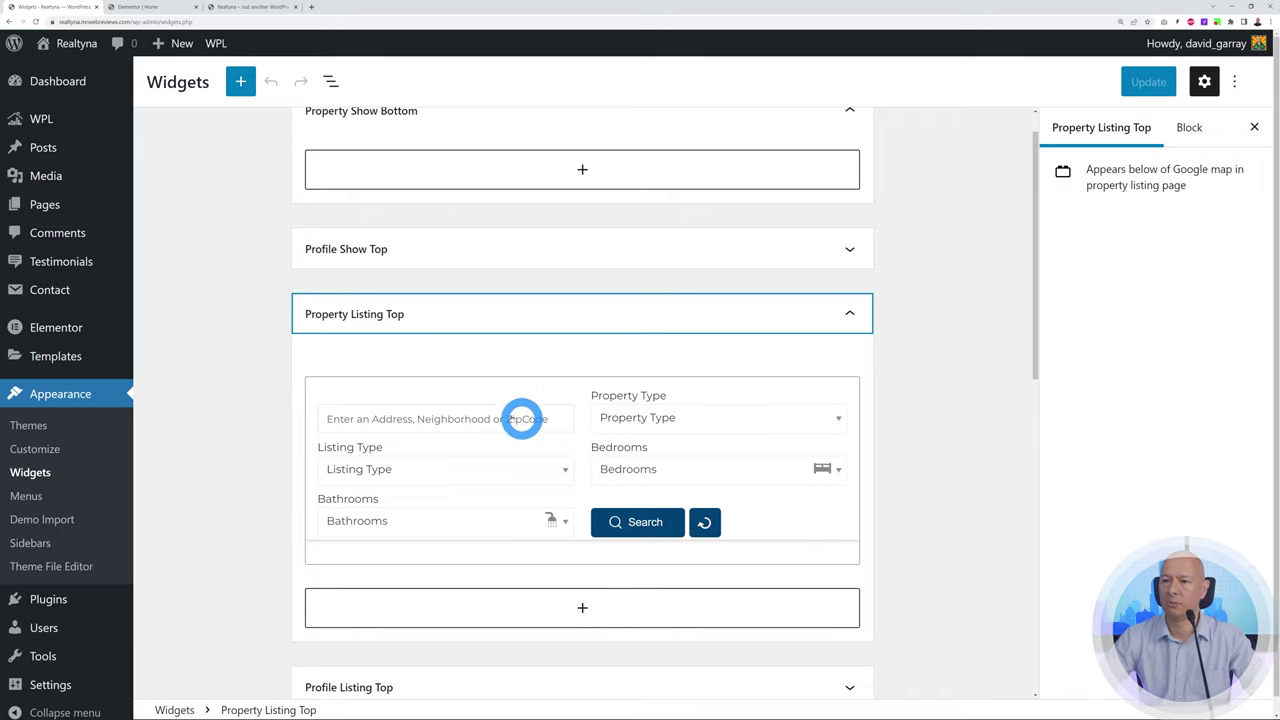
left_click(483, 394)
scroll(882, 423, "down", 3)
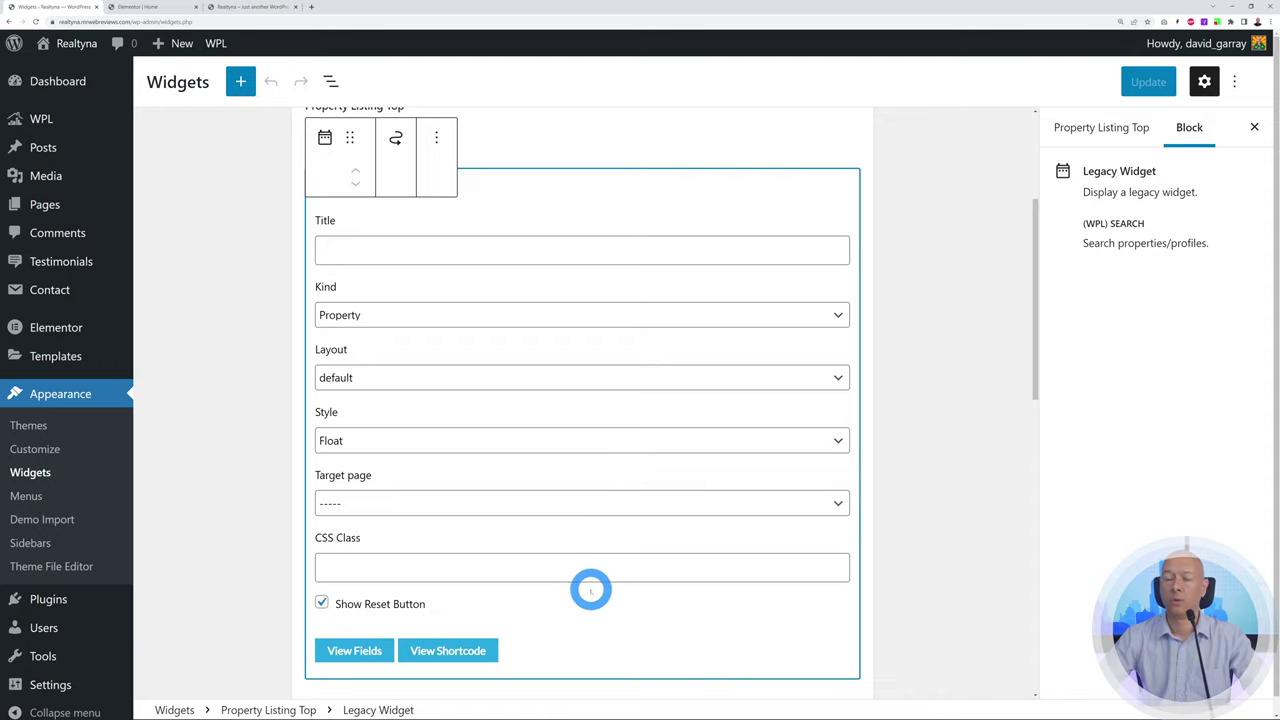
left_click(352, 650)
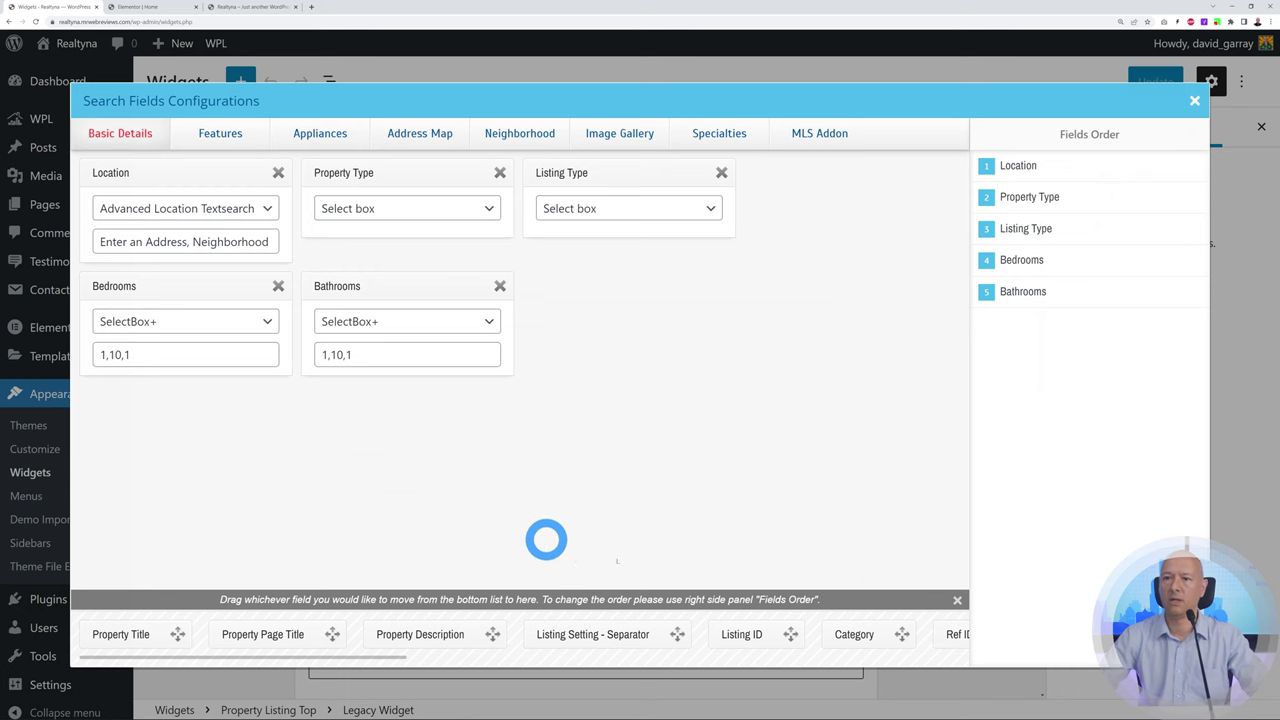
Remove the Location field from the search form, update the widgets and reload the homepage
left_click(253, 8)
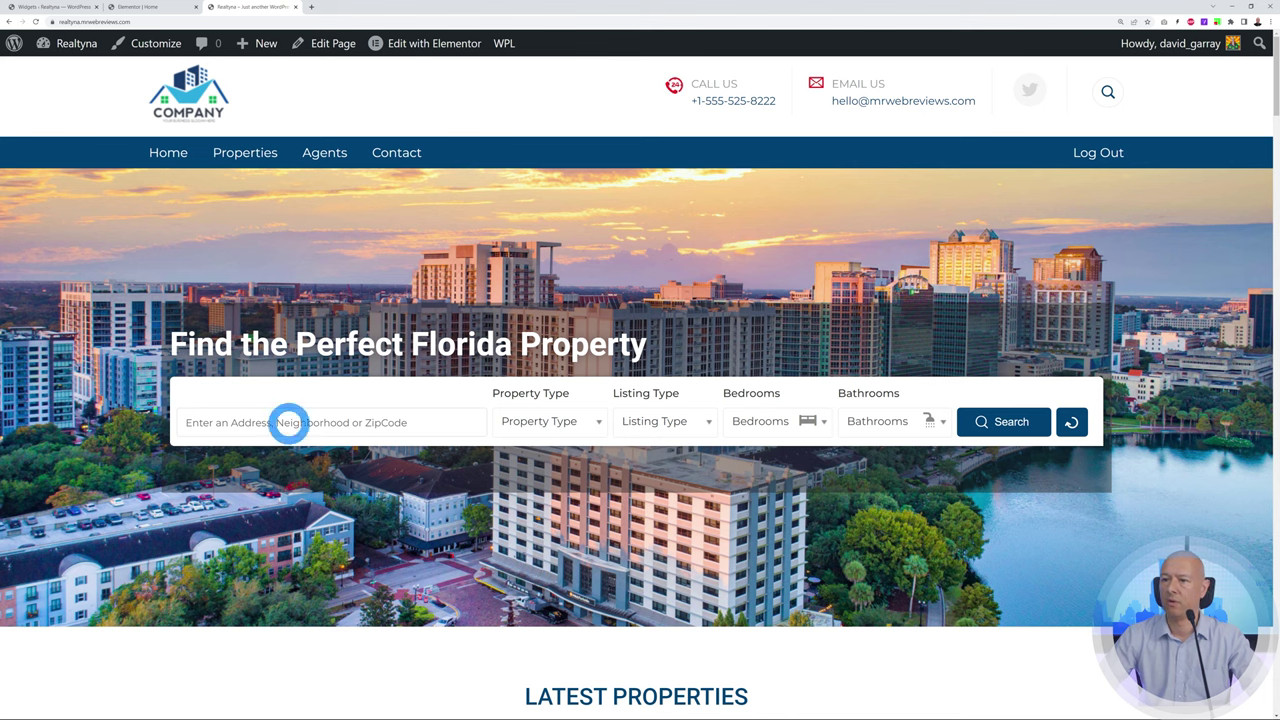
left_click(62, 8)
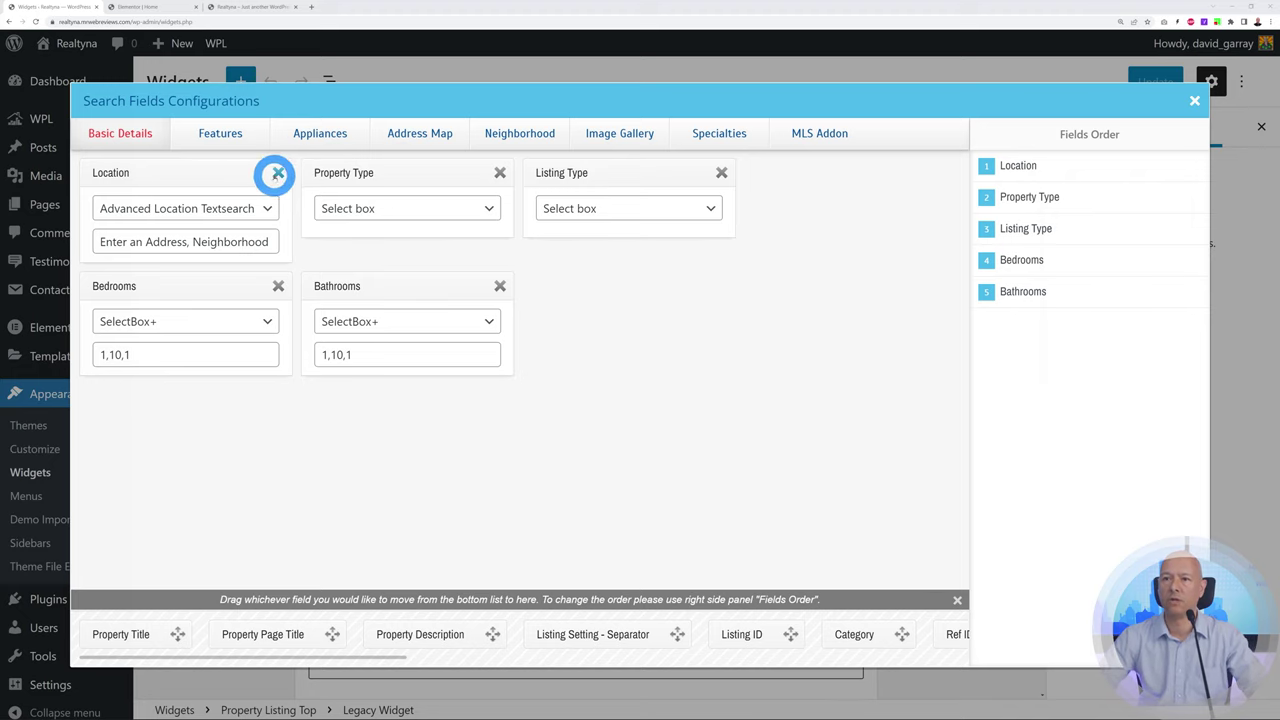
left_click(278, 172)
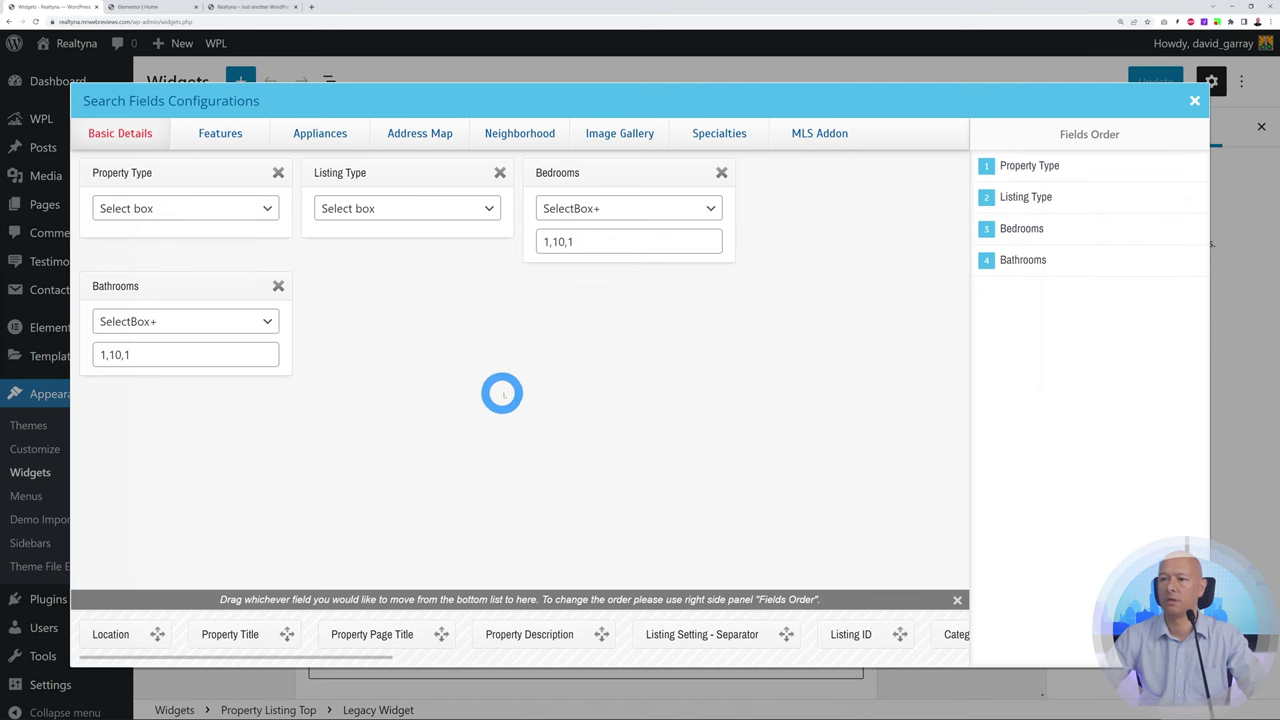
left_click(1192, 102)
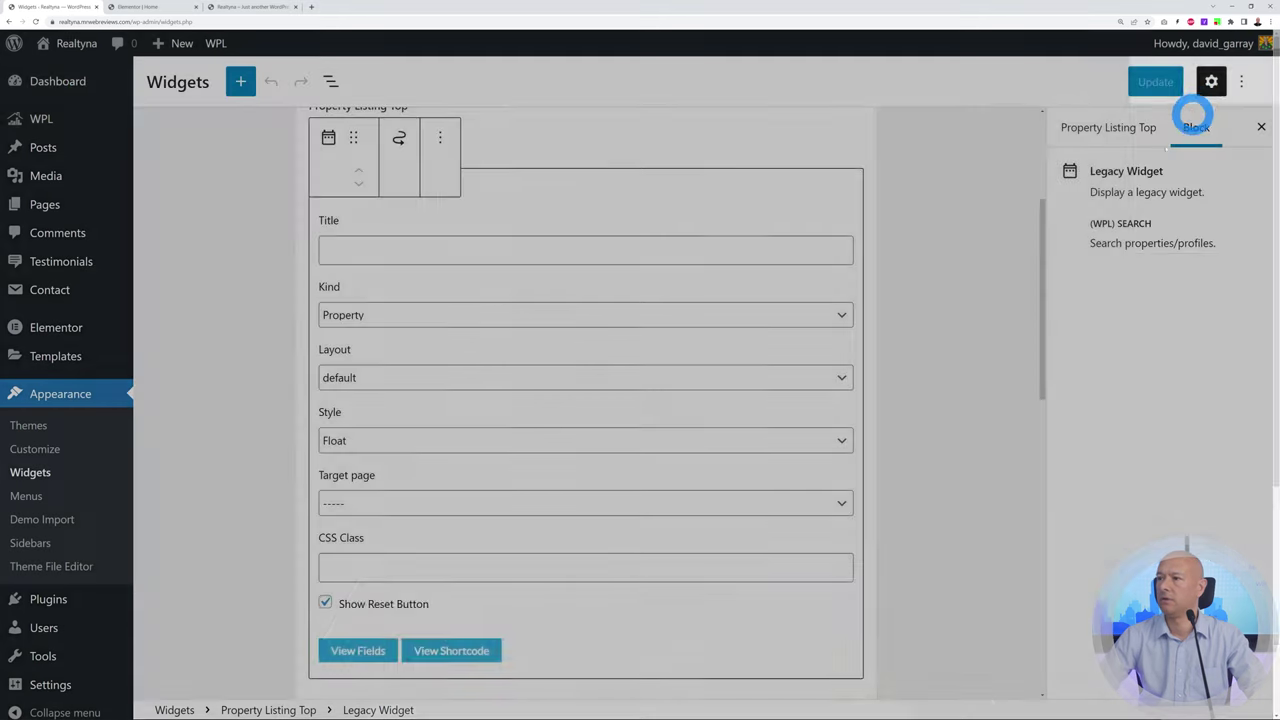
left_click(1141, 83)
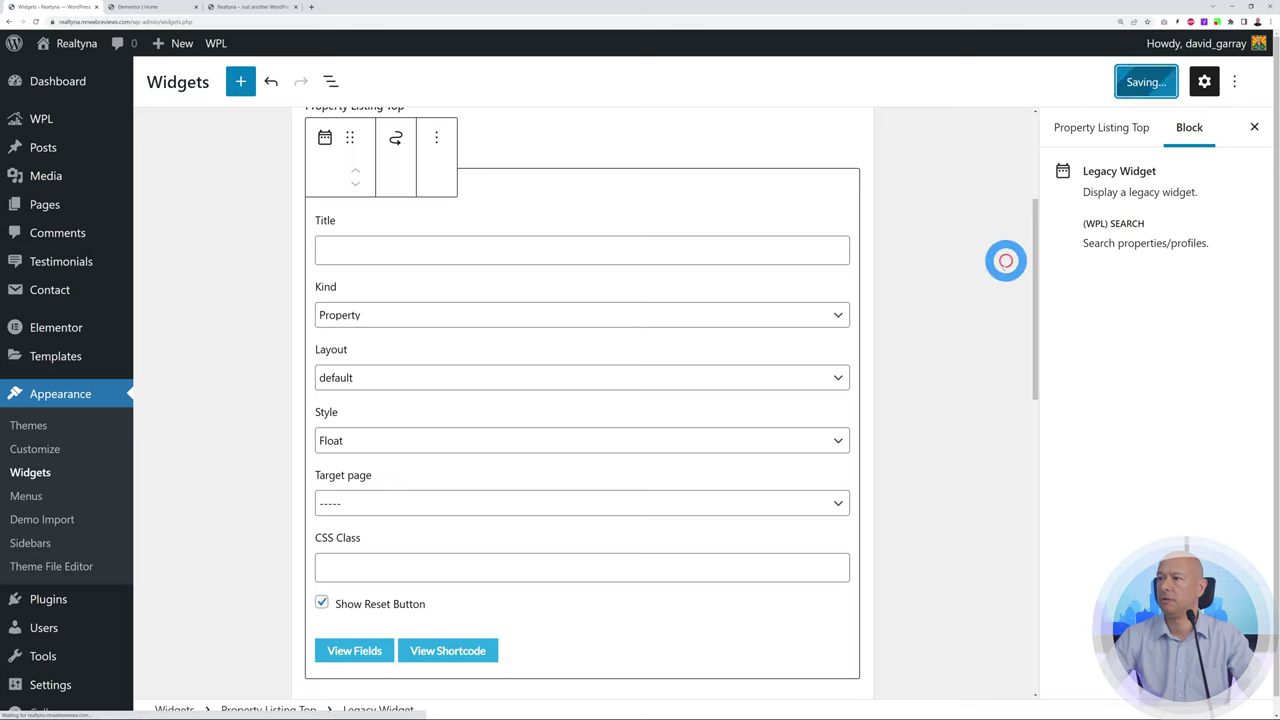
left_click(243, 8)
left_click(35, 21)
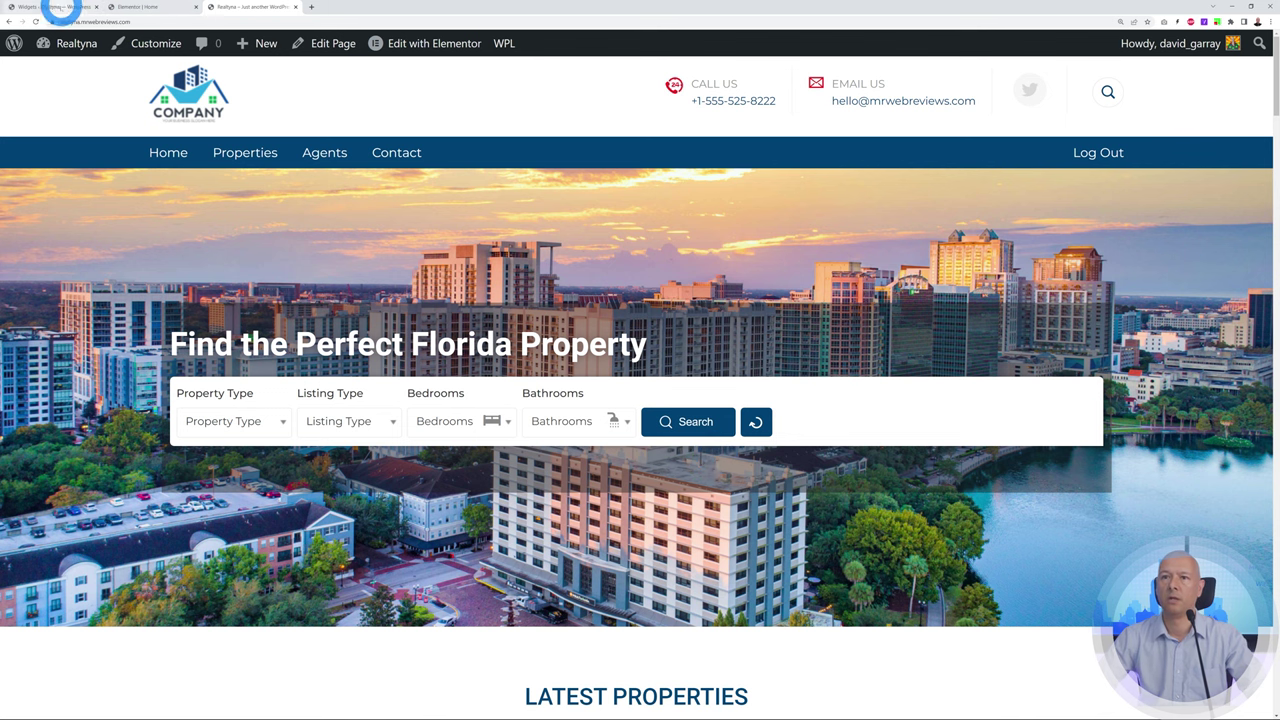
Drag Location back in after Bathrooms and update the widgets again
left_click(55, 8)
left_click(356, 650)
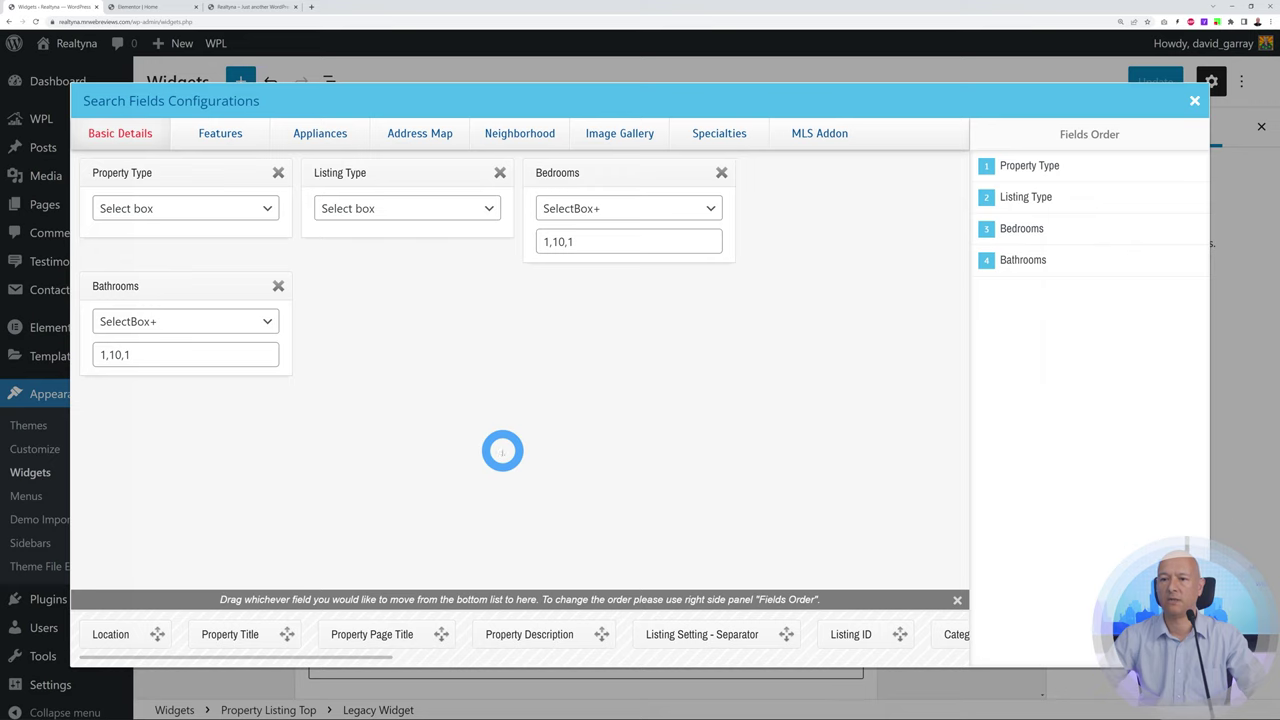
left_click_drag(157, 634, 372, 330)
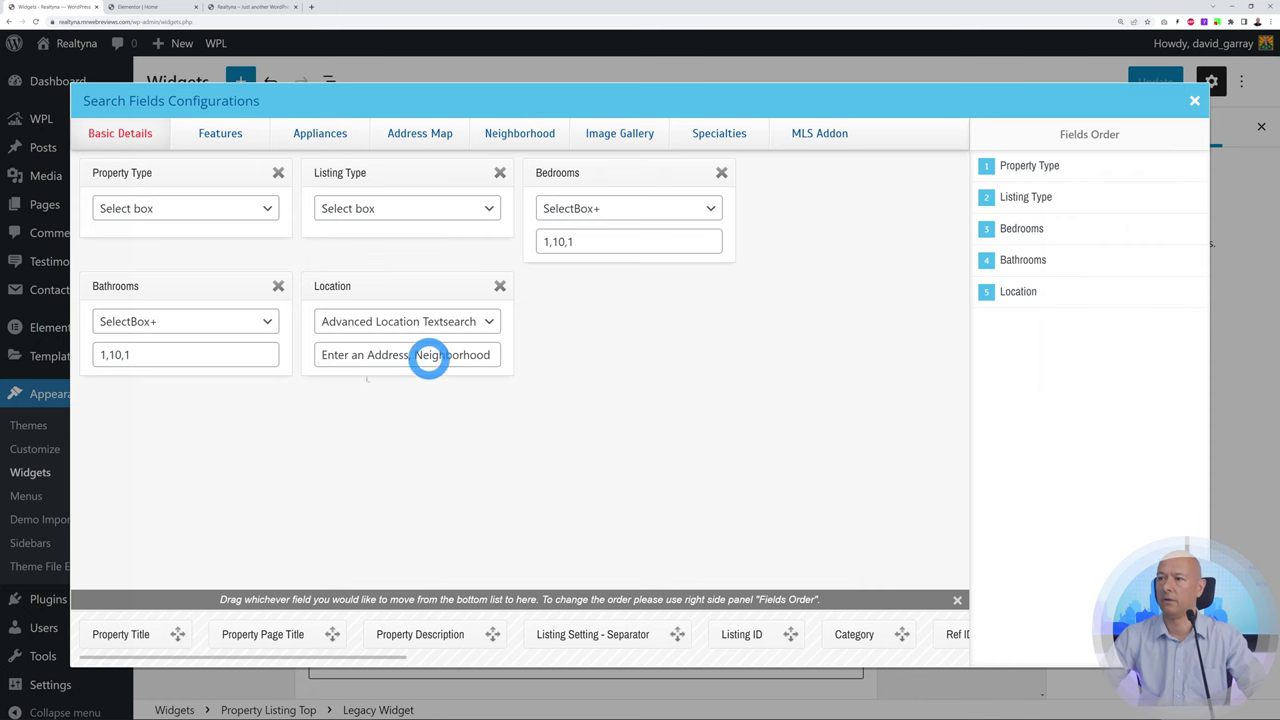
left_click(1191, 101)
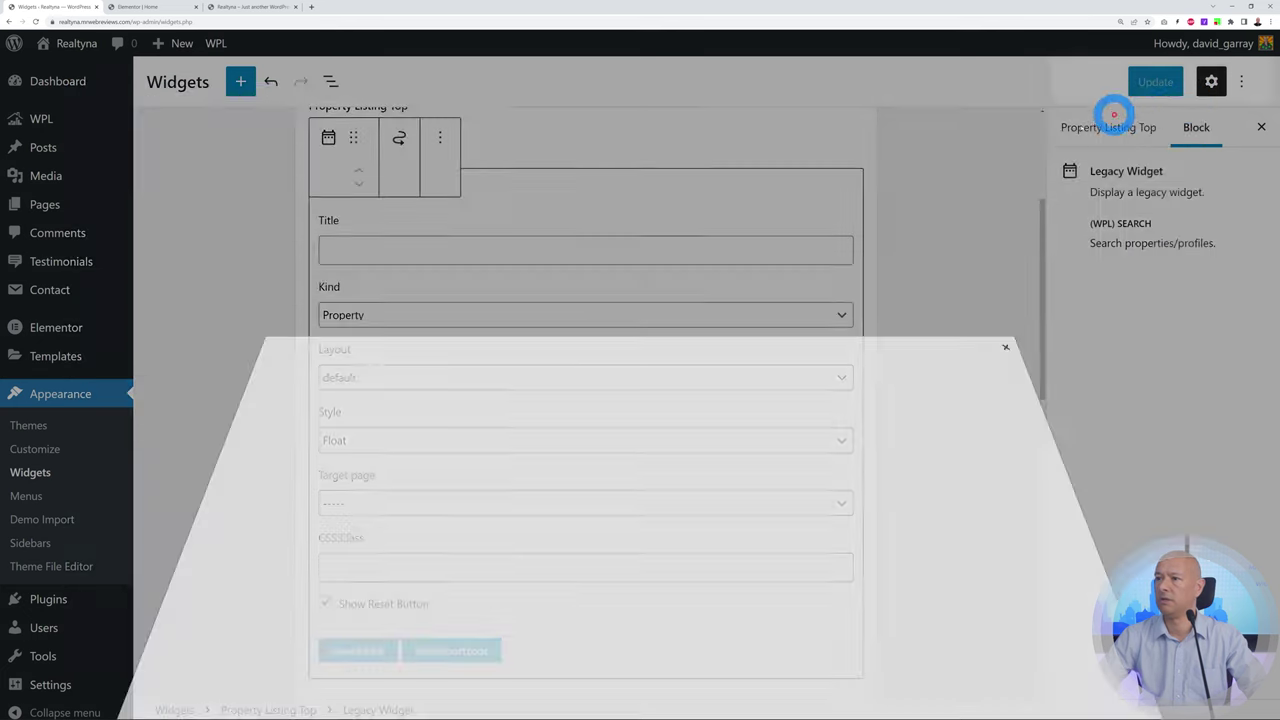
left_click(1150, 83)
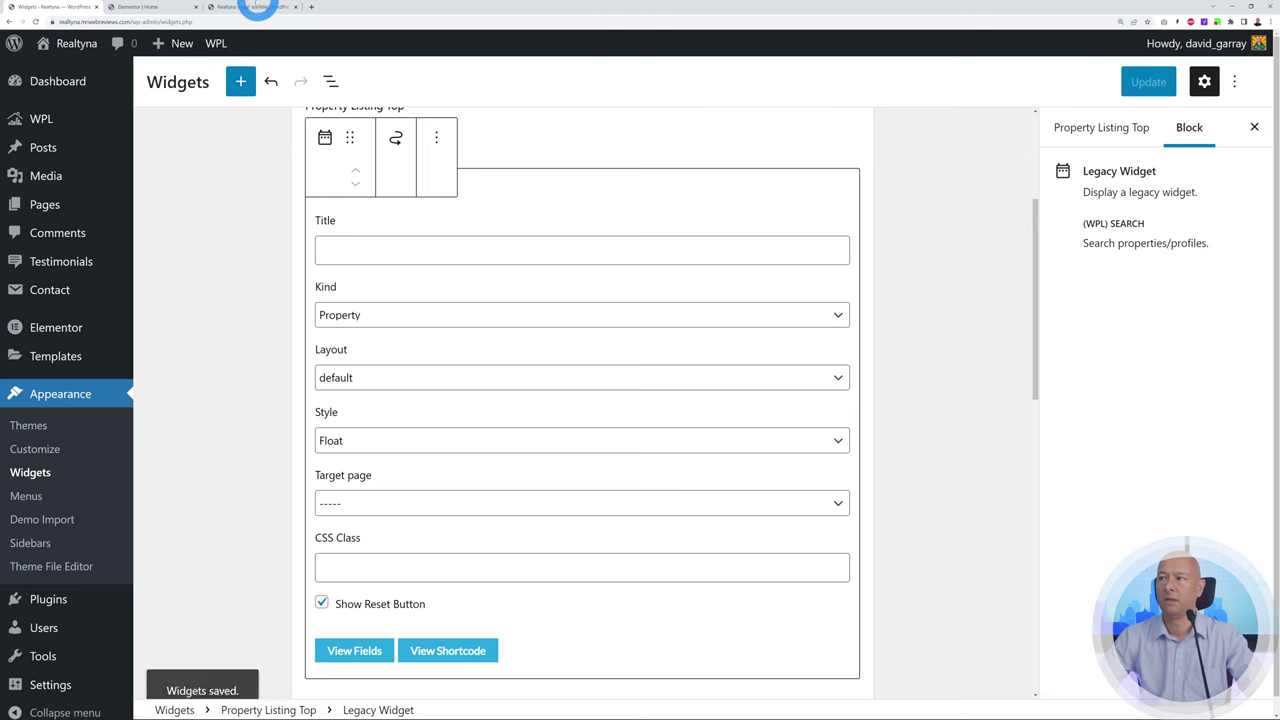
left_click(232, 8)
Reload the homepage, then move Location to the top of the search field order
left_click(35, 21)
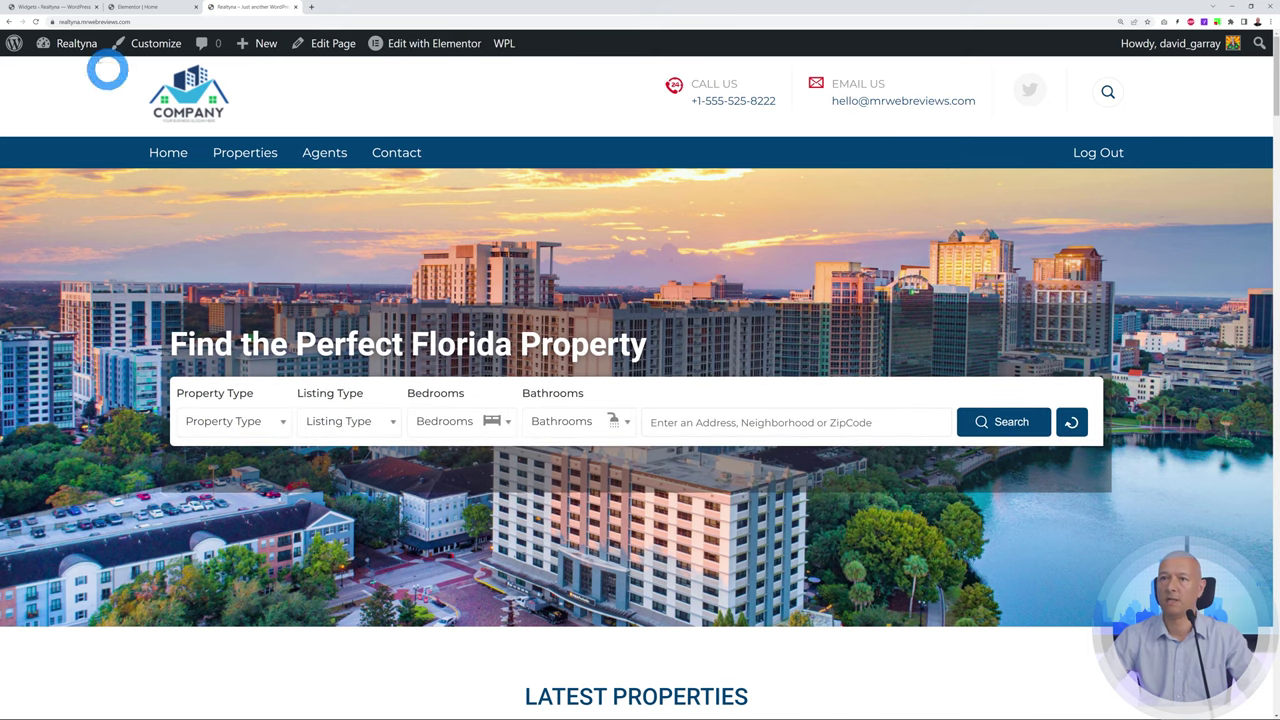
left_click(55, 8)
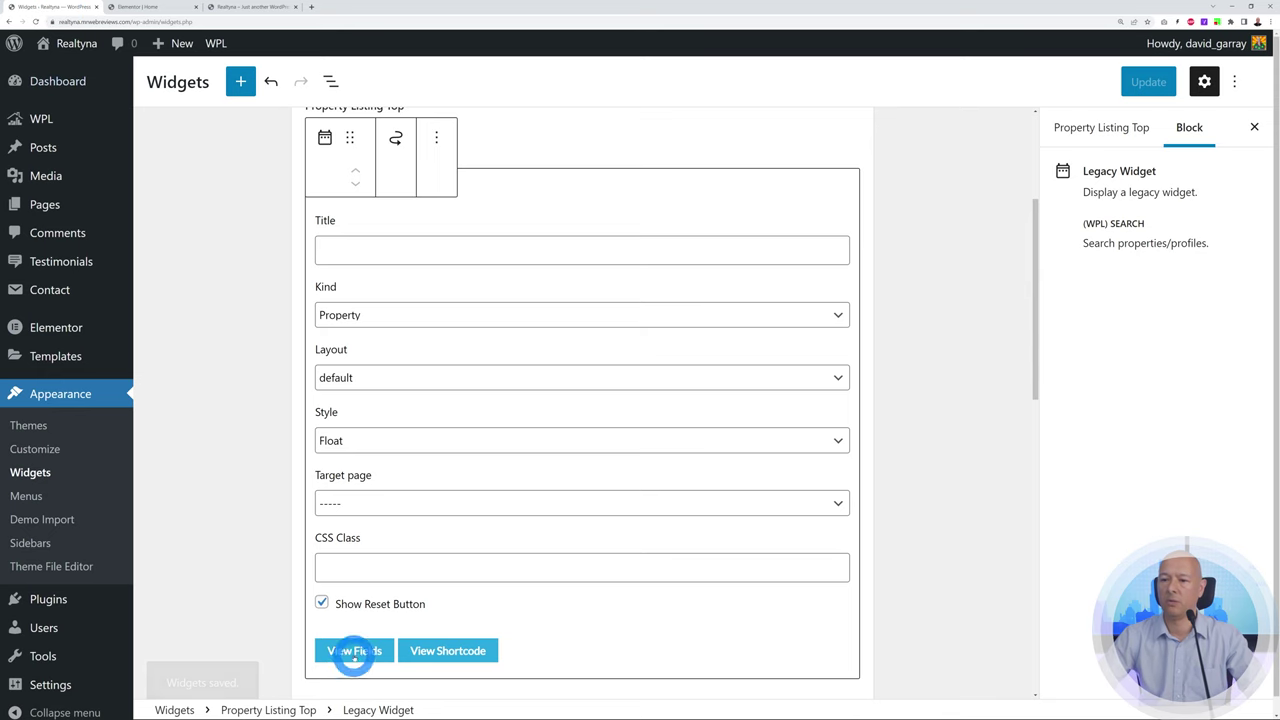
left_click(352, 650)
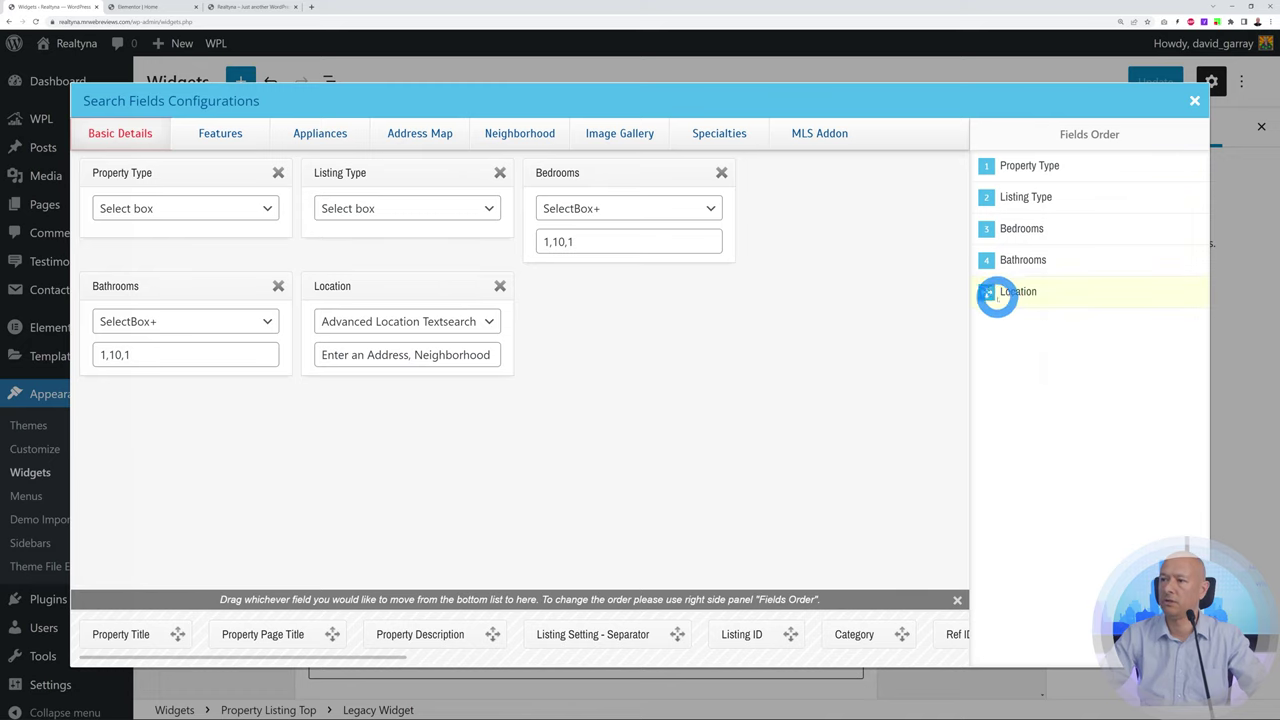
left_click_drag(988, 292, 1015, 165)
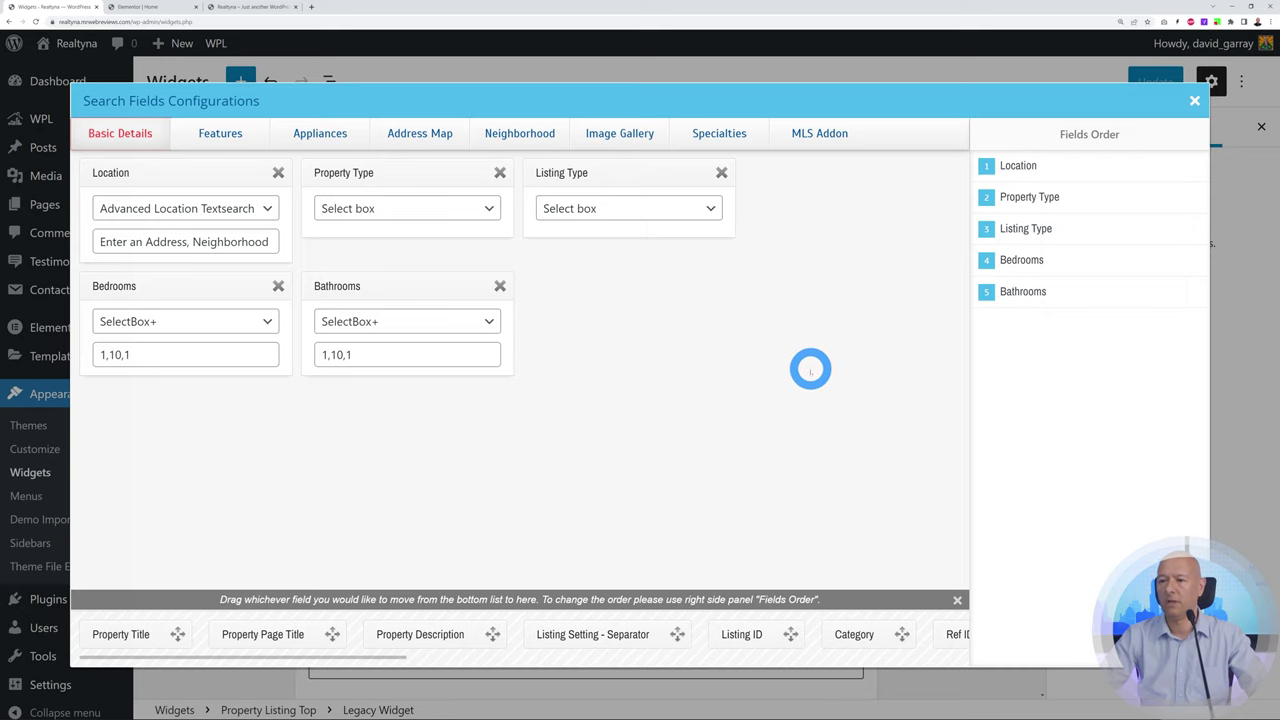
Browse the Feature, Appliance, Address and Neighborhood field tabs, then update the widget and view the homepage
left_click(221, 132)
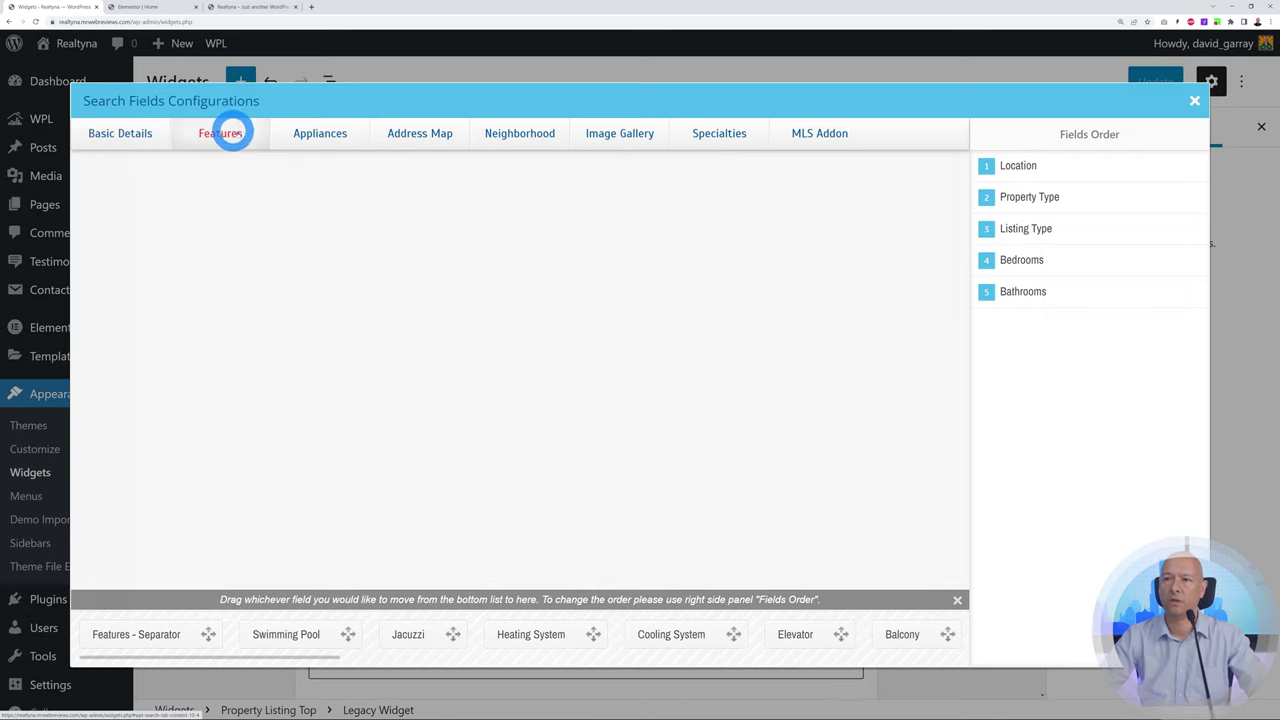
left_click(325, 133)
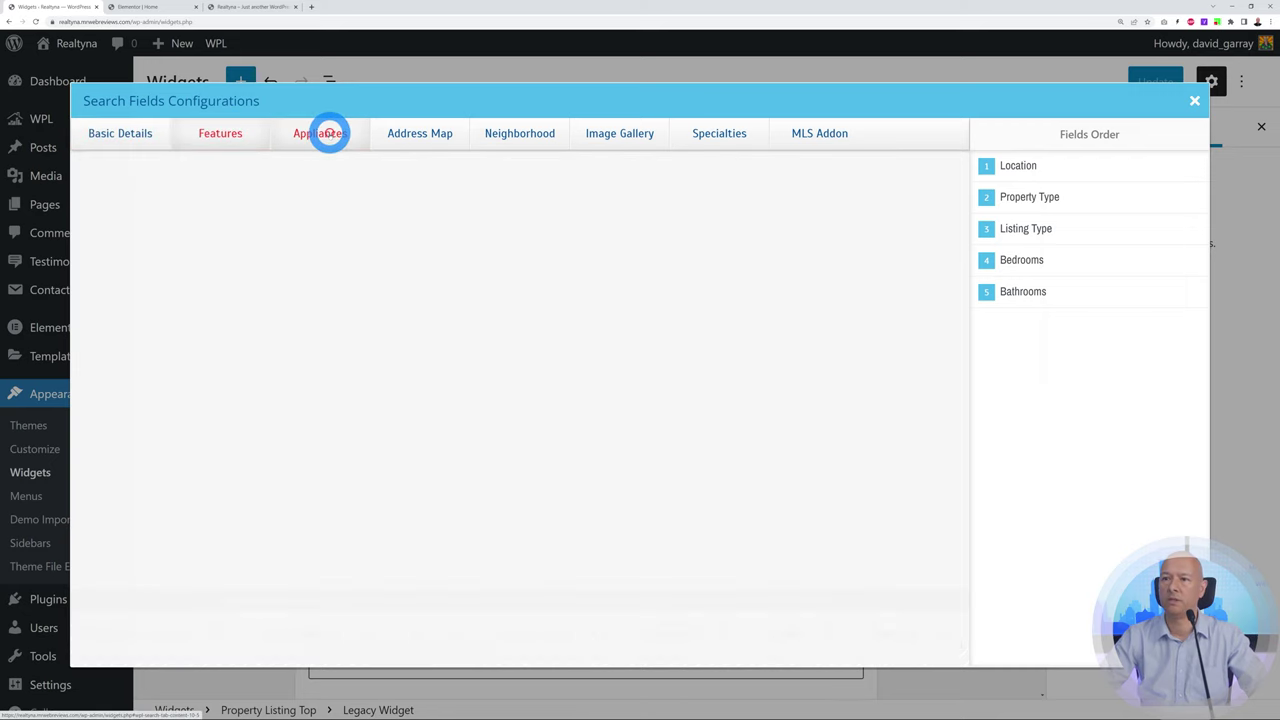
left_click(425, 138)
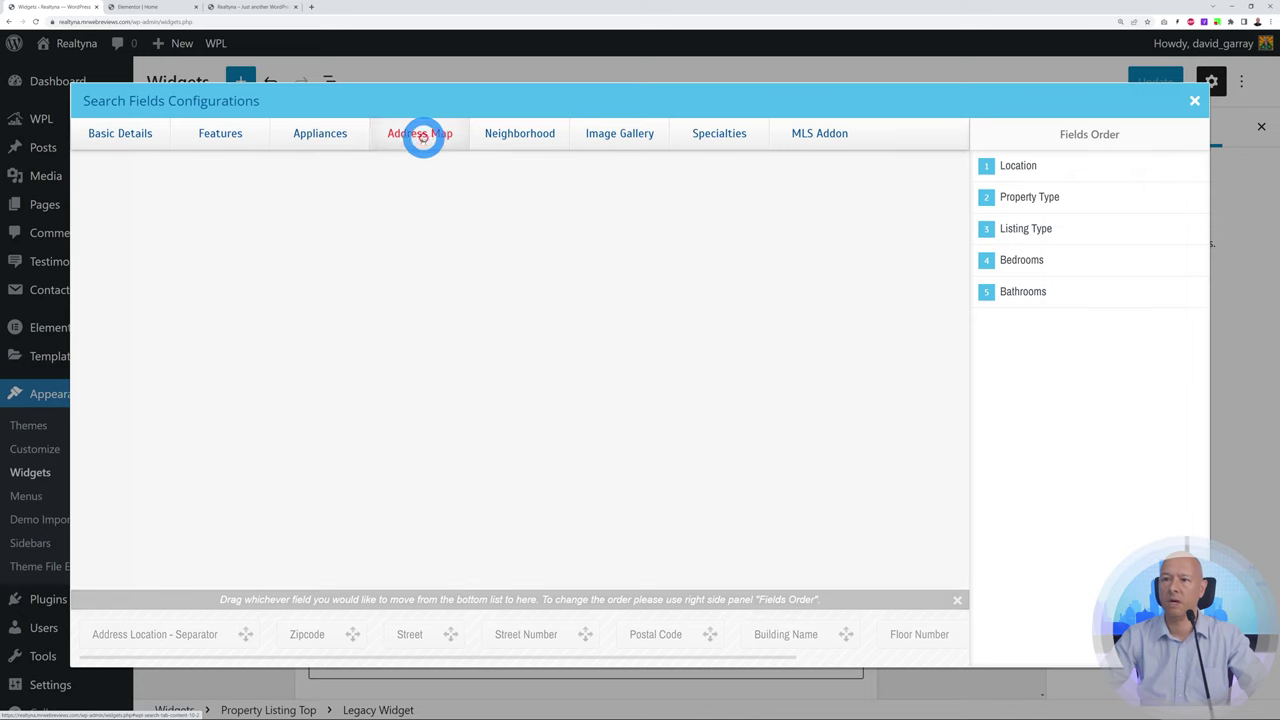
left_click(529, 137)
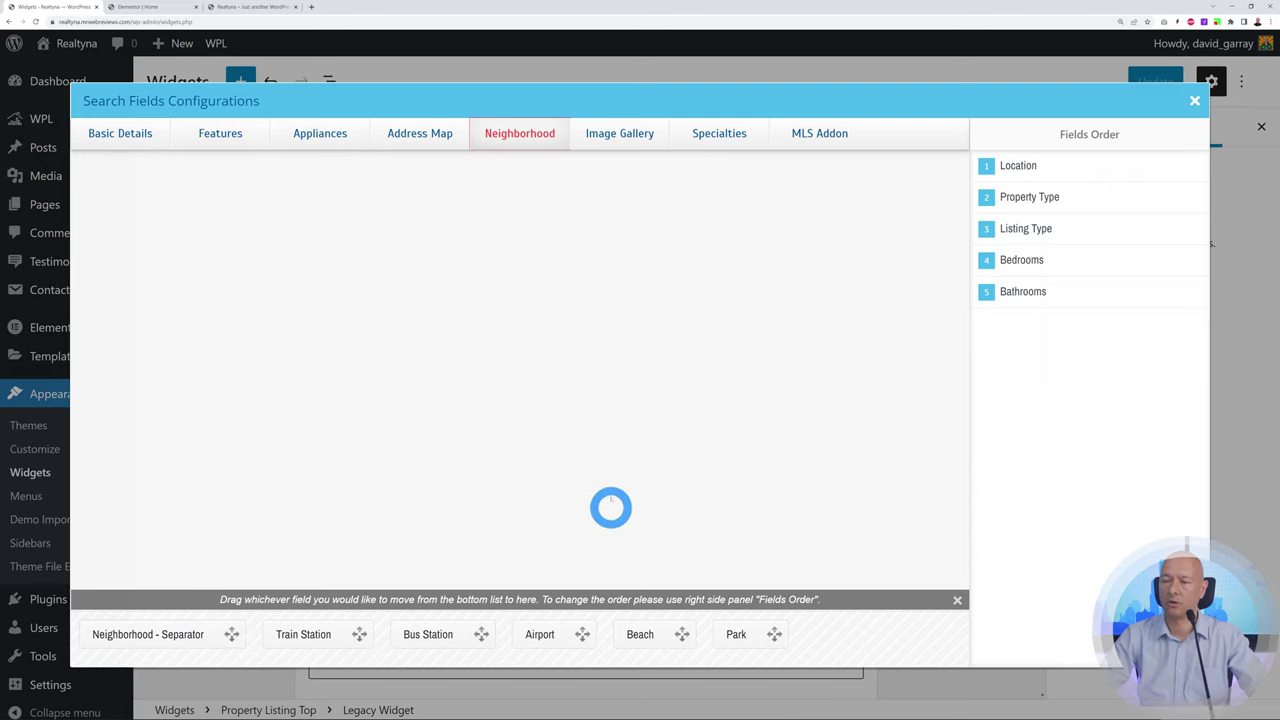
left_click(323, 134)
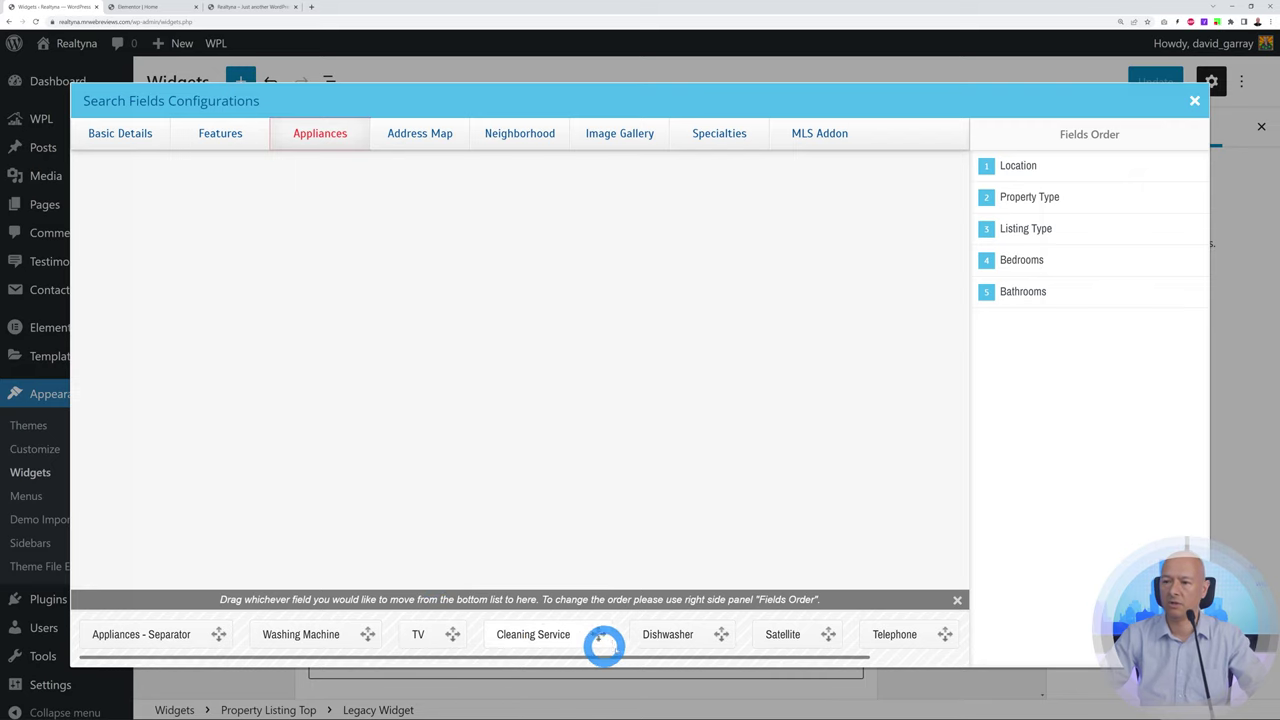
left_click(220, 140)
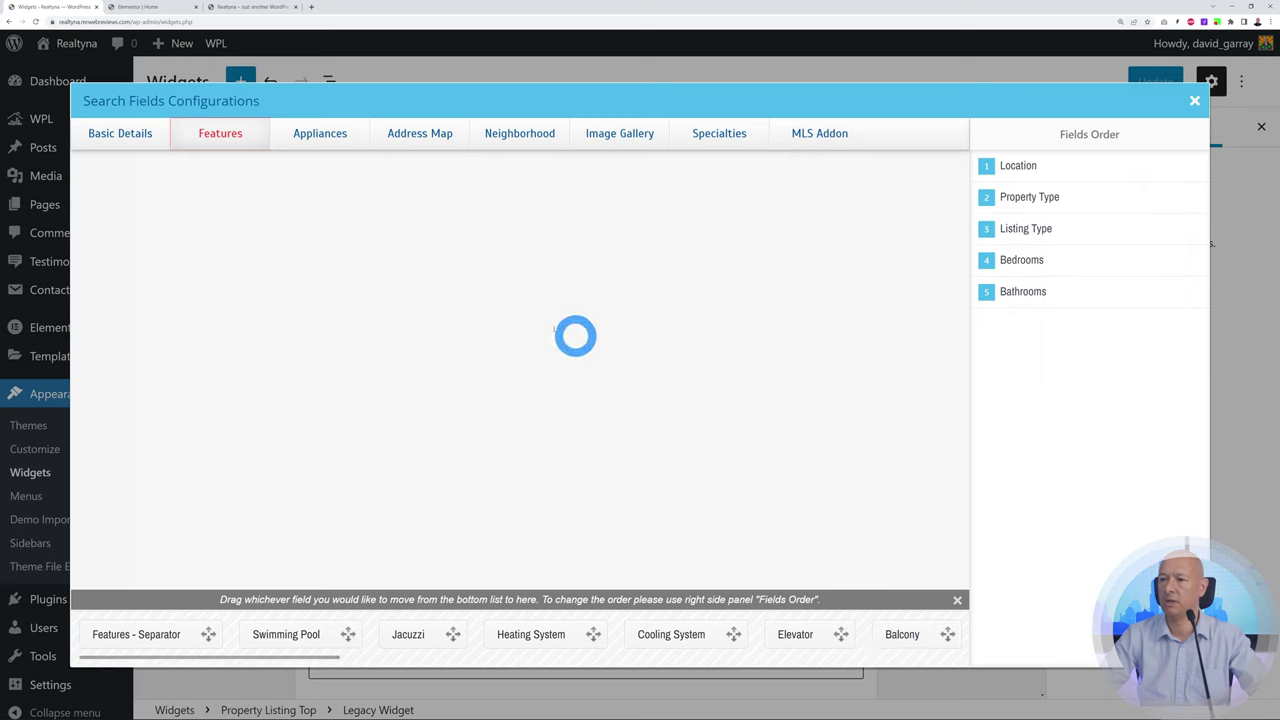
left_click(150, 138)
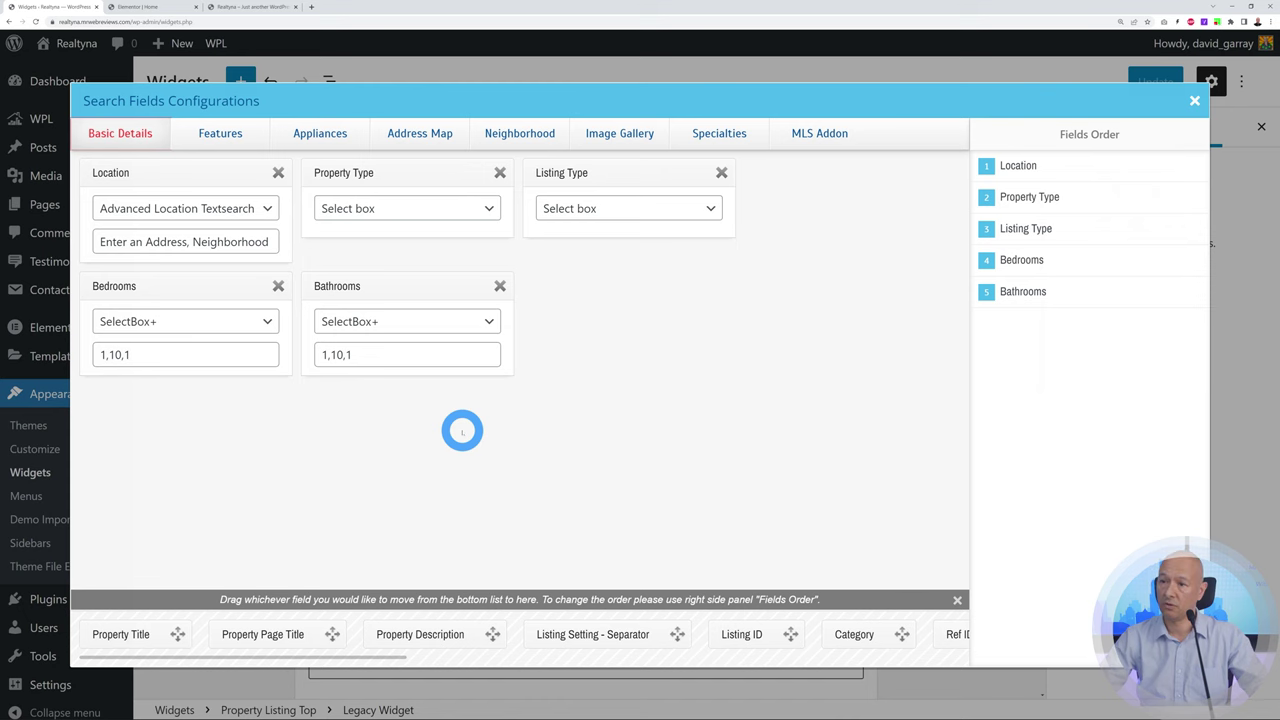
left_click(1187, 107)
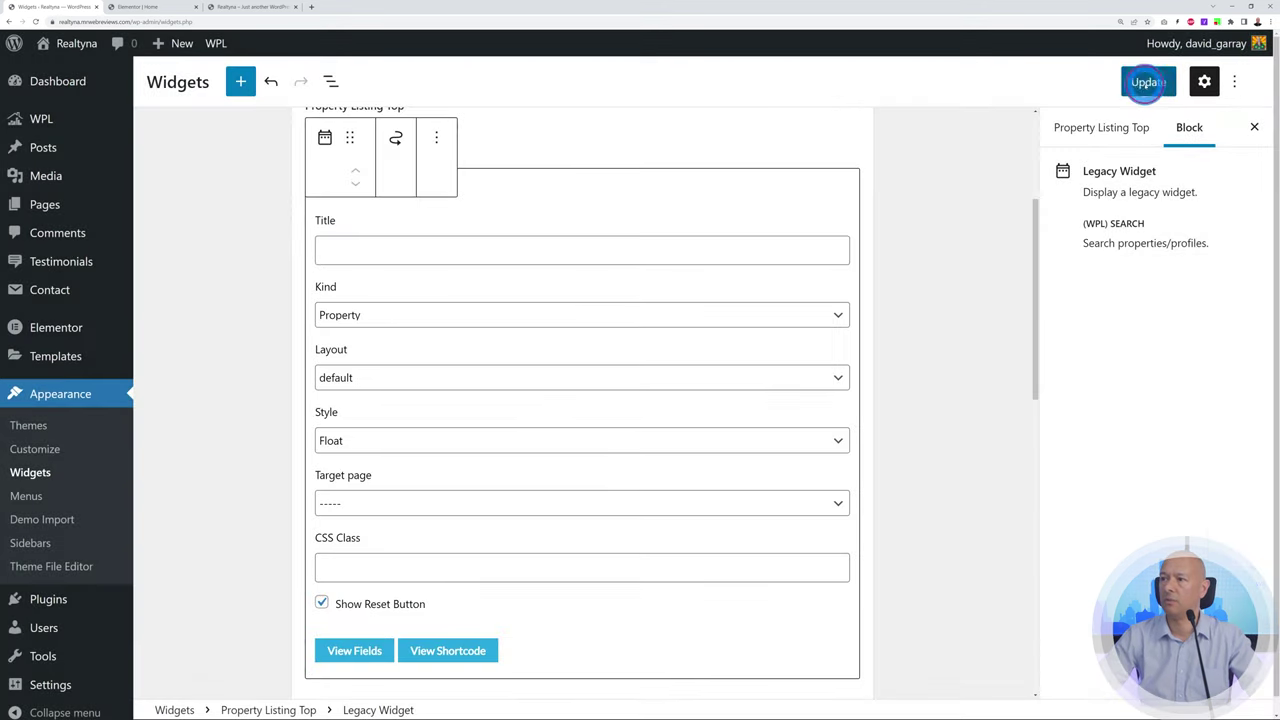
left_click(1148, 82)
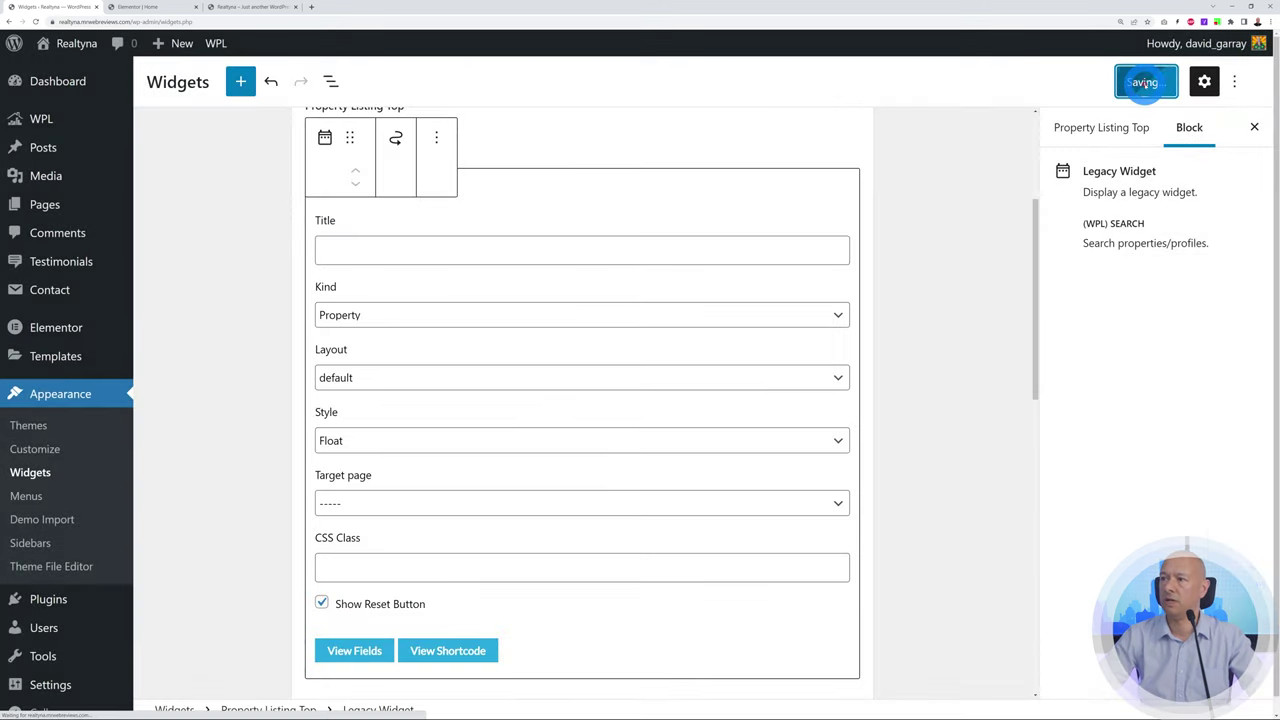
left_click(212, 7)
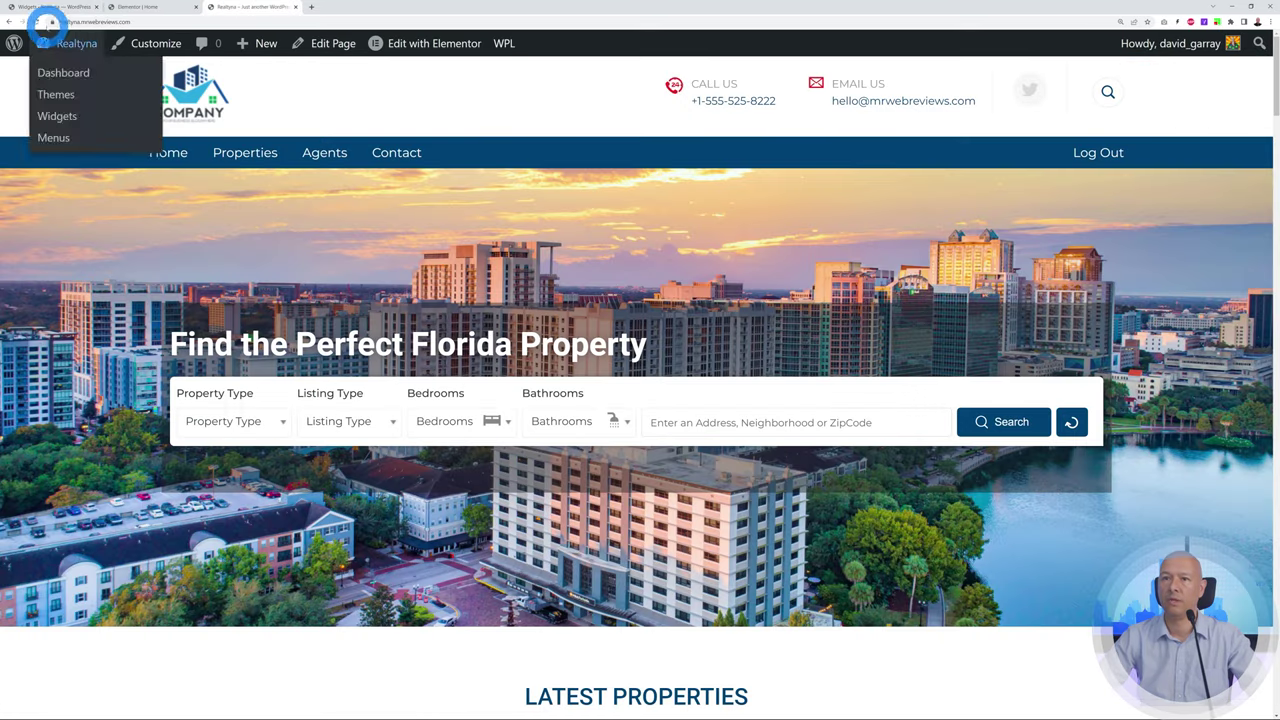
Reload the homepage's search bar, view the WPL search widget's shortcode, and return to Elementor
left_click(35, 21)
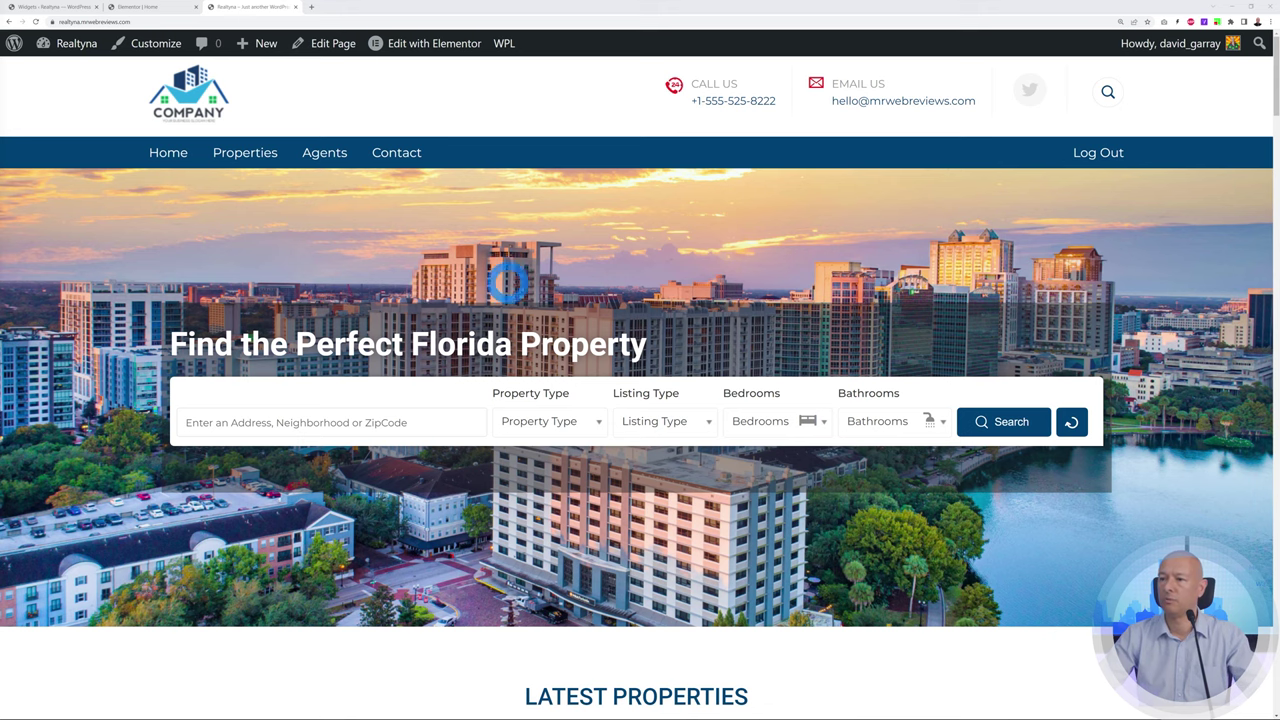
left_click(57, 8)
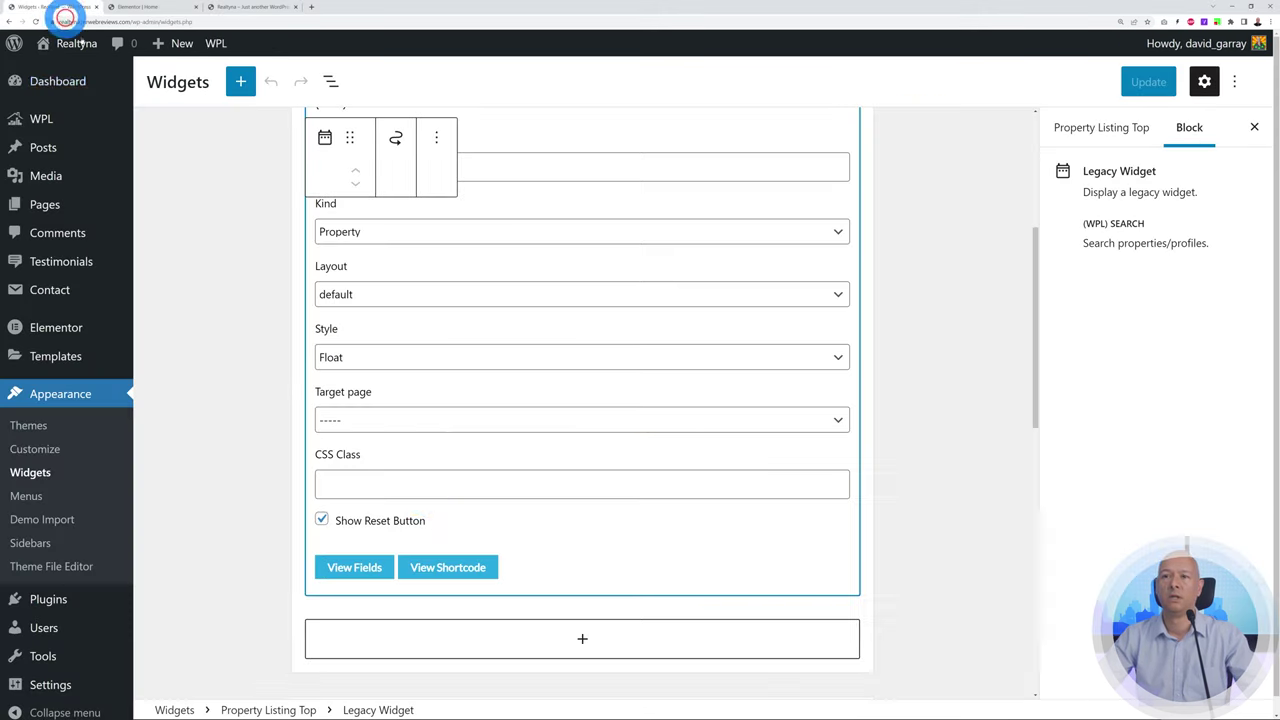
left_click(468, 567)
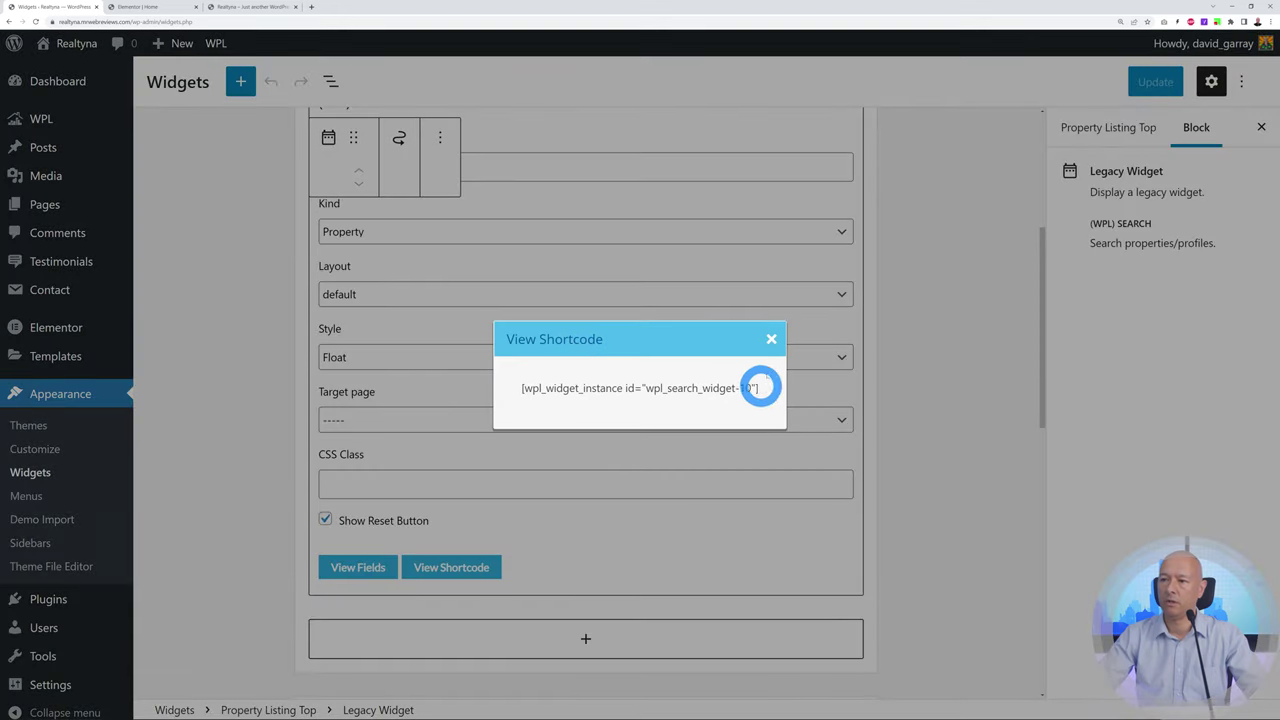
left_click(150, 7)
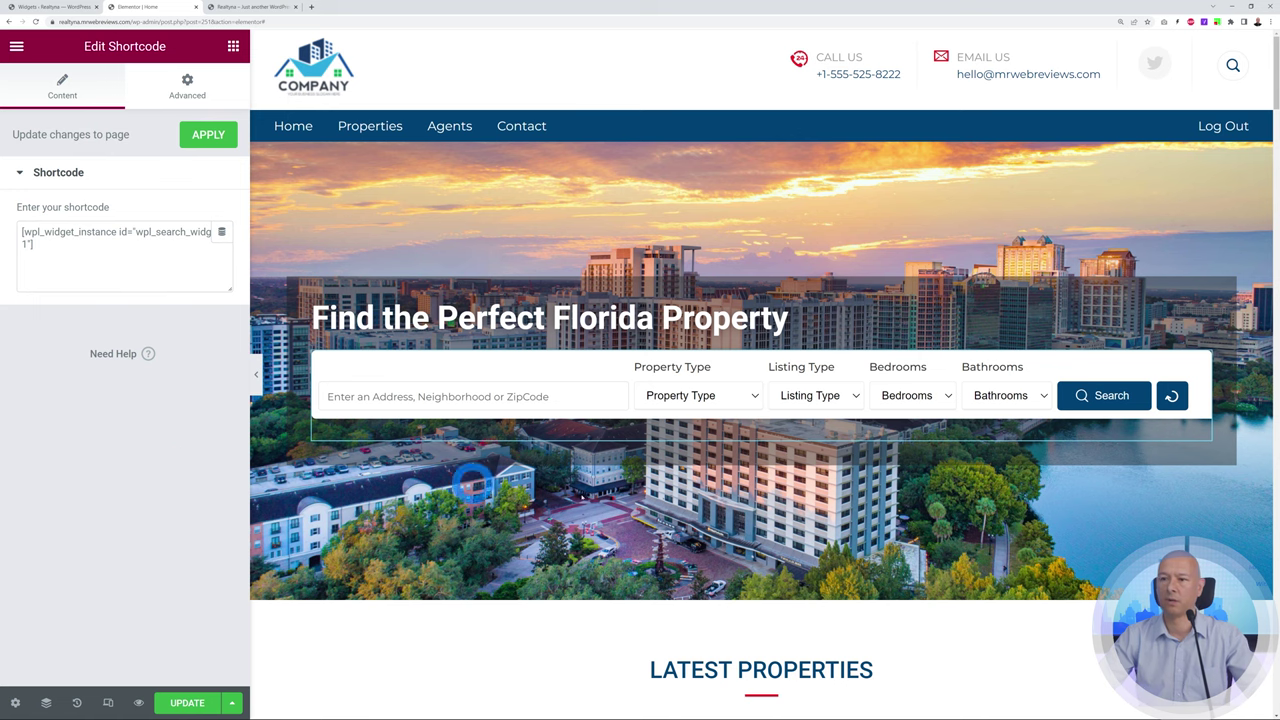
Inspect the Latest Properties heading and the Property Listing widget's filter settings
left_click(296, 287)
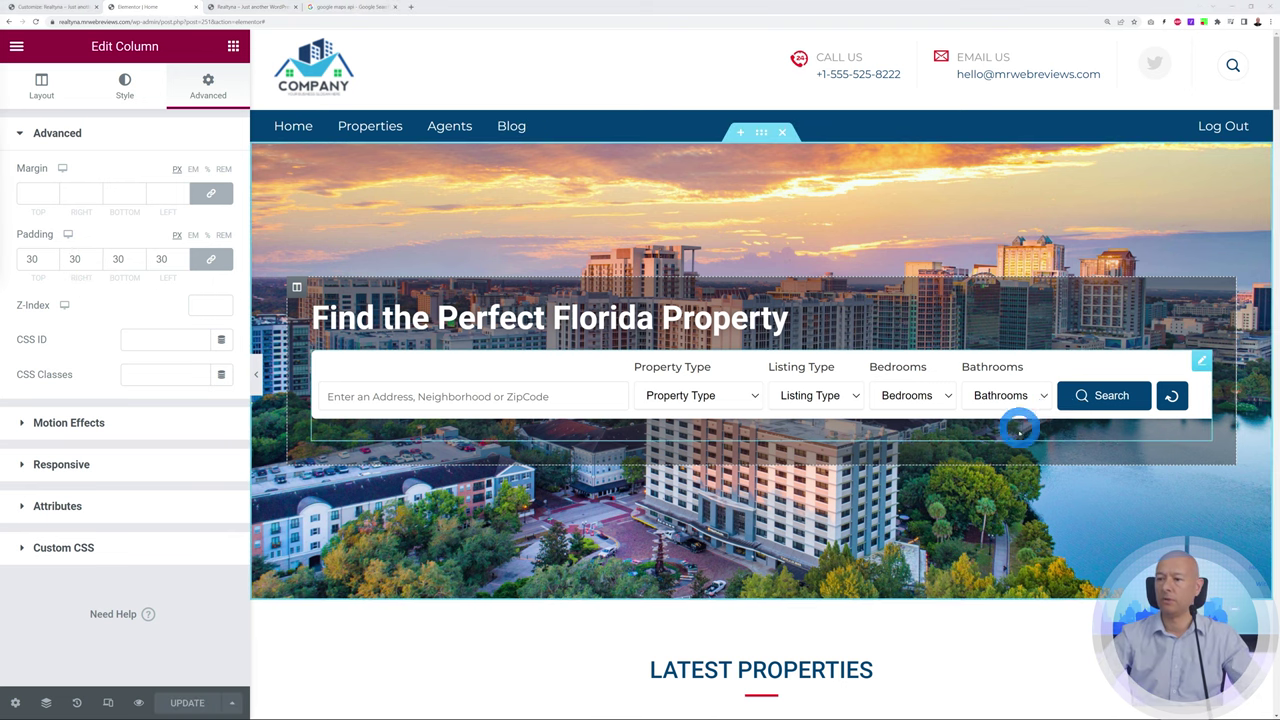
scroll(1018, 428, "down", 5)
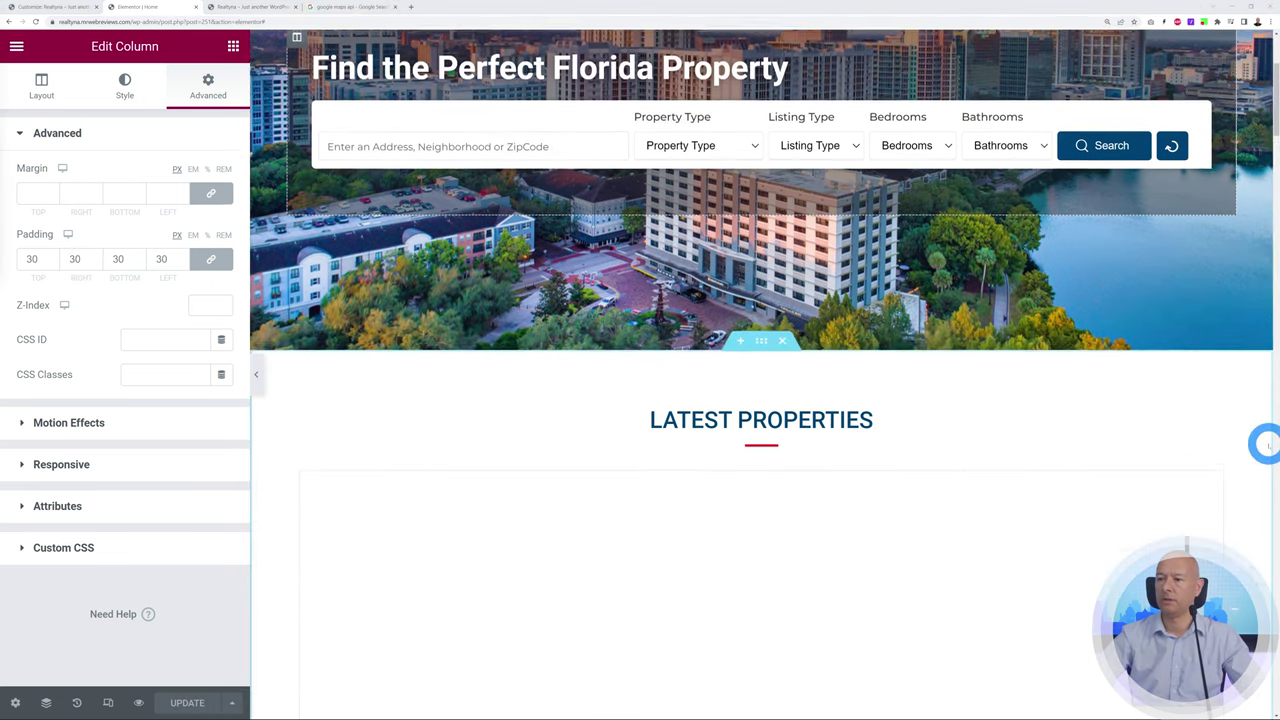
scroll(751, 169, "down", 1)
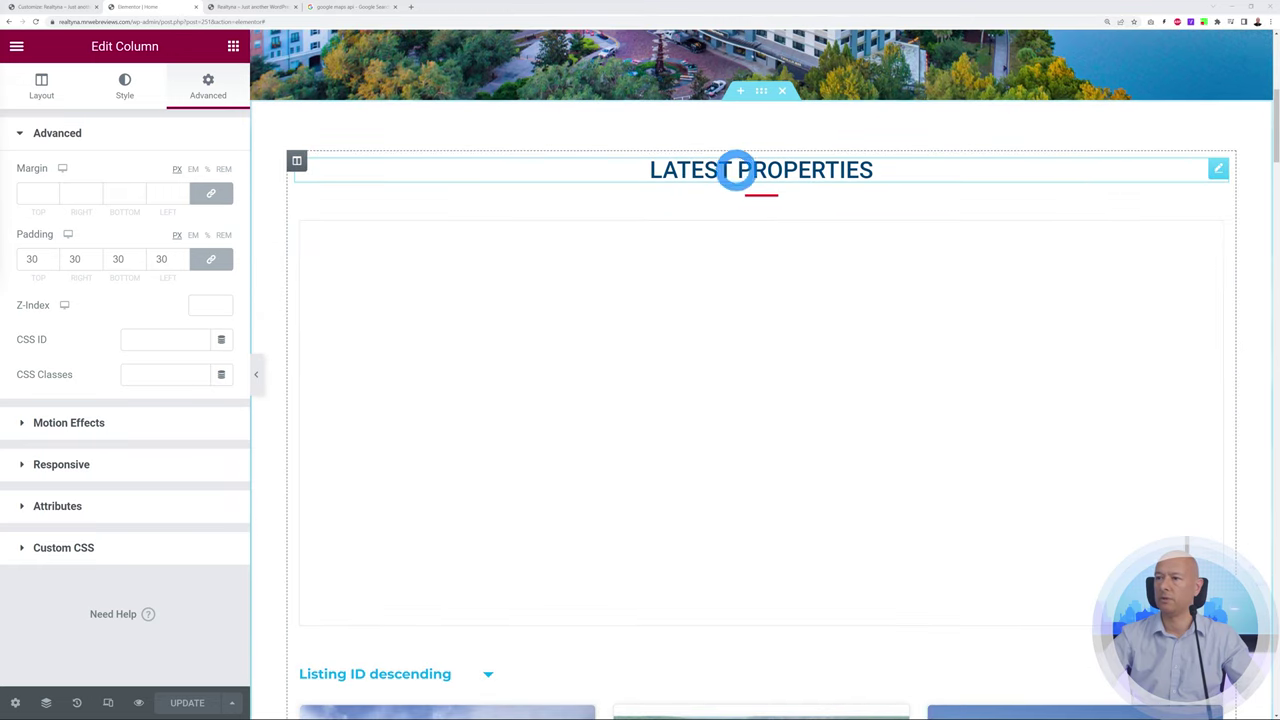
left_click(1220, 169)
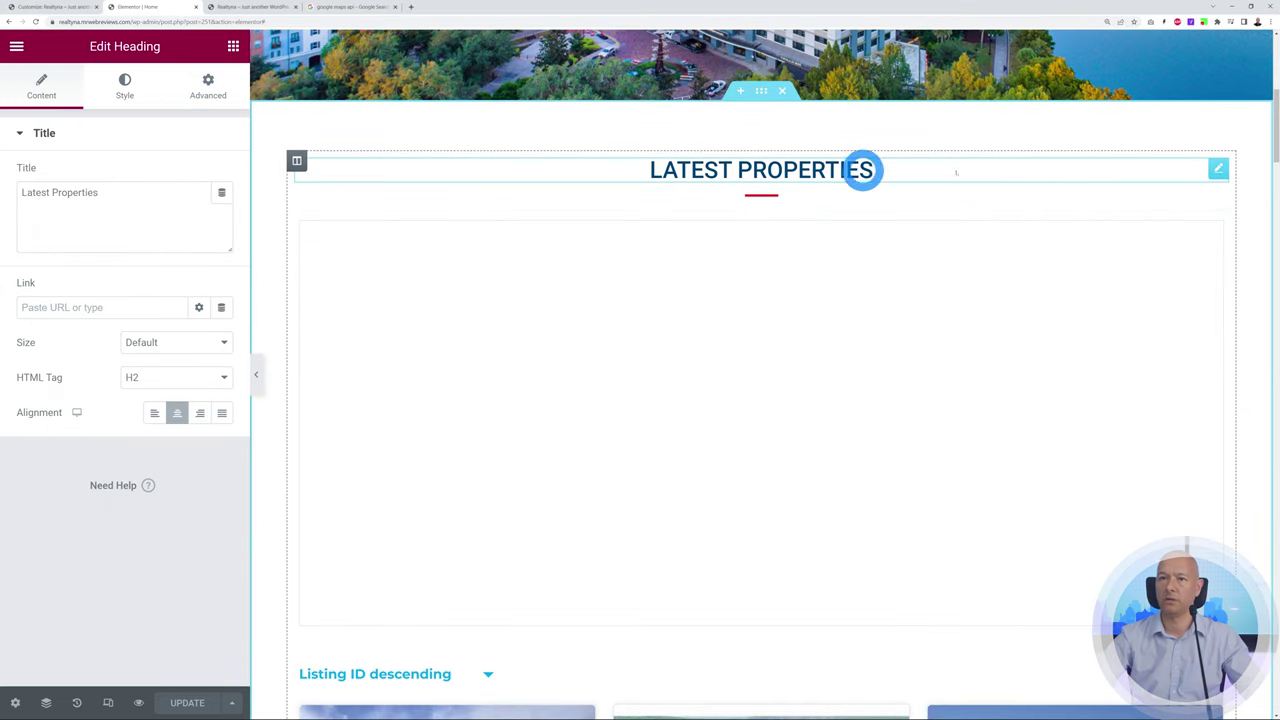
left_click(48, 218)
left_click_drag(22, 195, 108, 194)
left_click(114, 208)
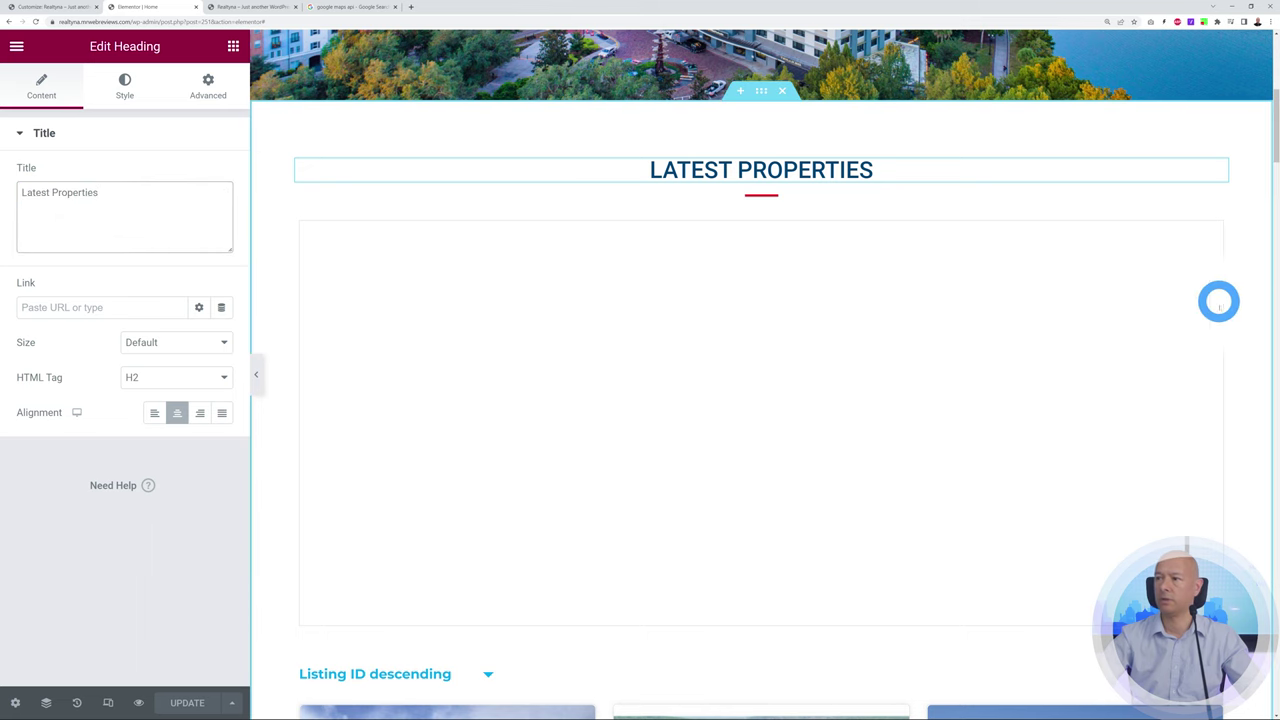
left_click(1215, 225)
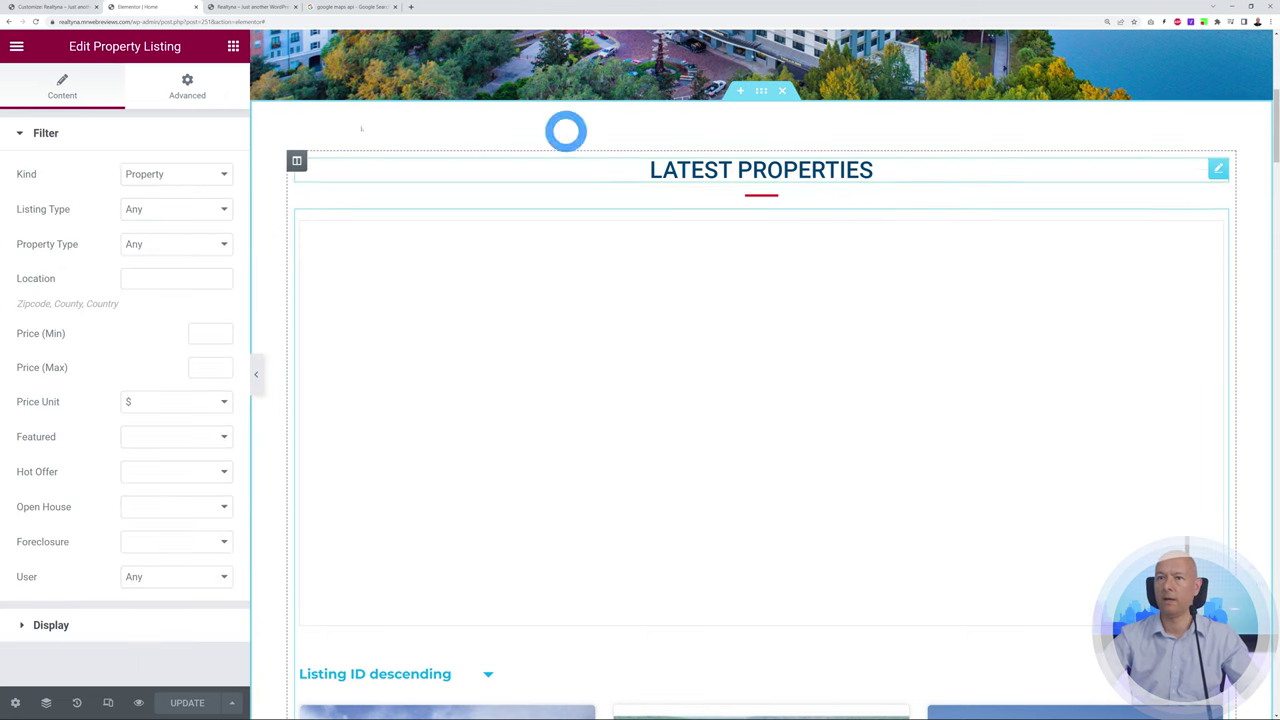
left_click(255, 7)
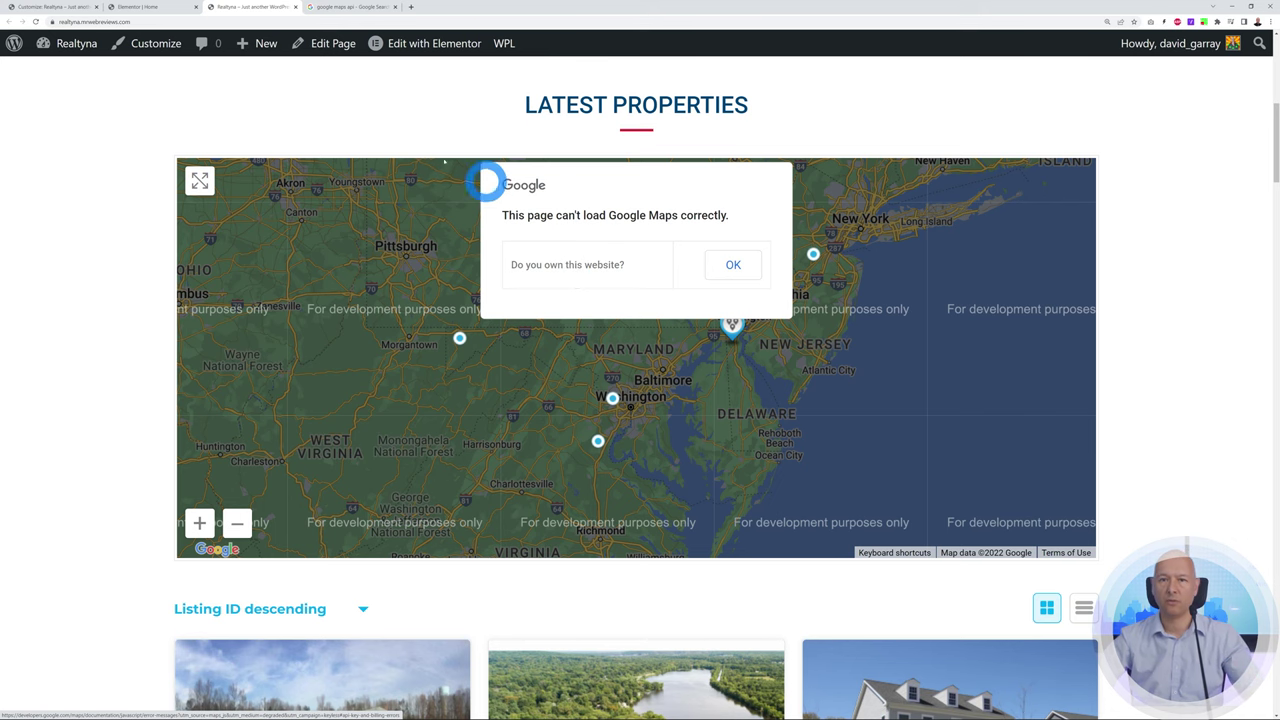
Go to the 'google maps api' search results after seeing the map's loading error
left_click(355, 8)
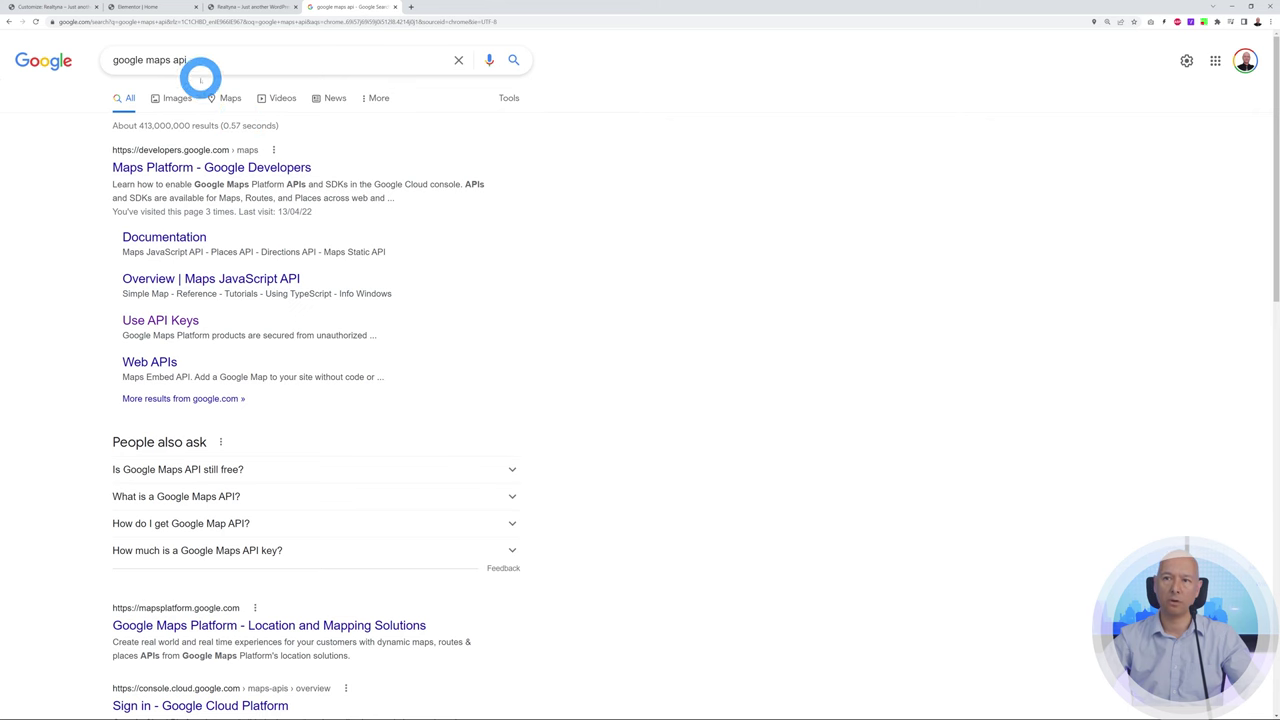
Zoom in and open the 'Maps Platform - Google Developers' result, then choose Get Started
key("ctrl+plus")
key("ctrl+plus")
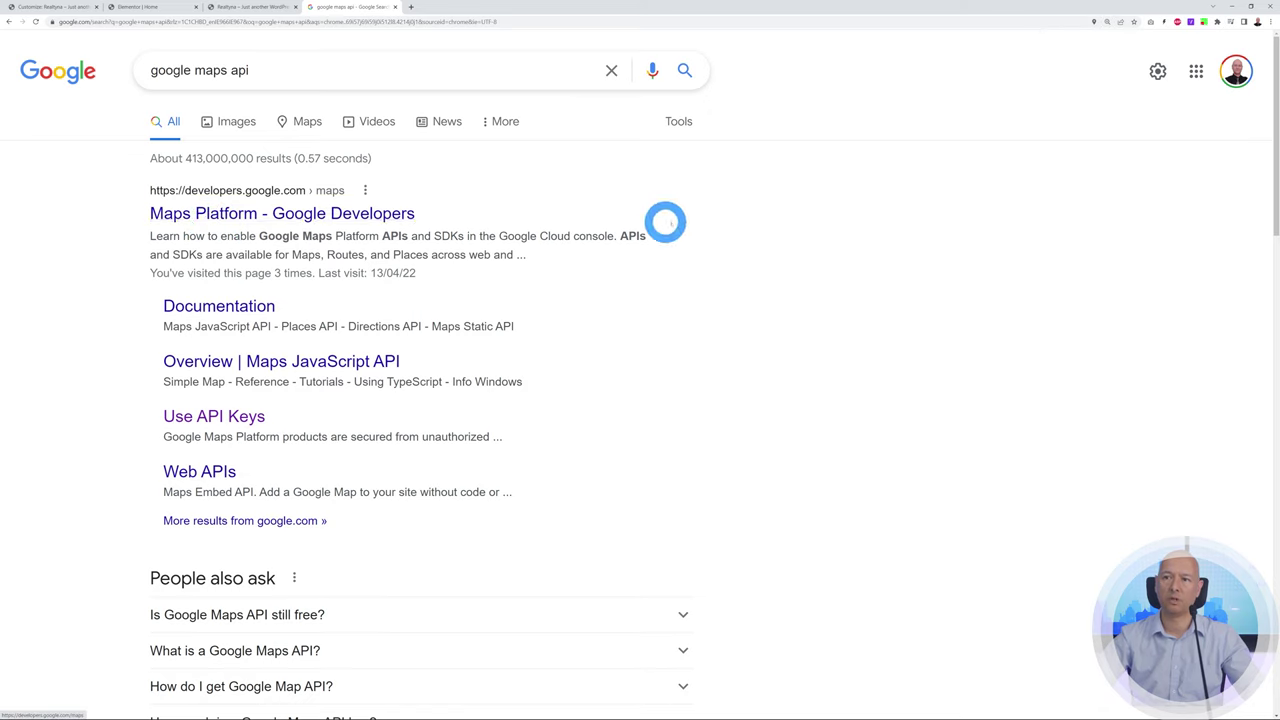
left_click(280, 213)
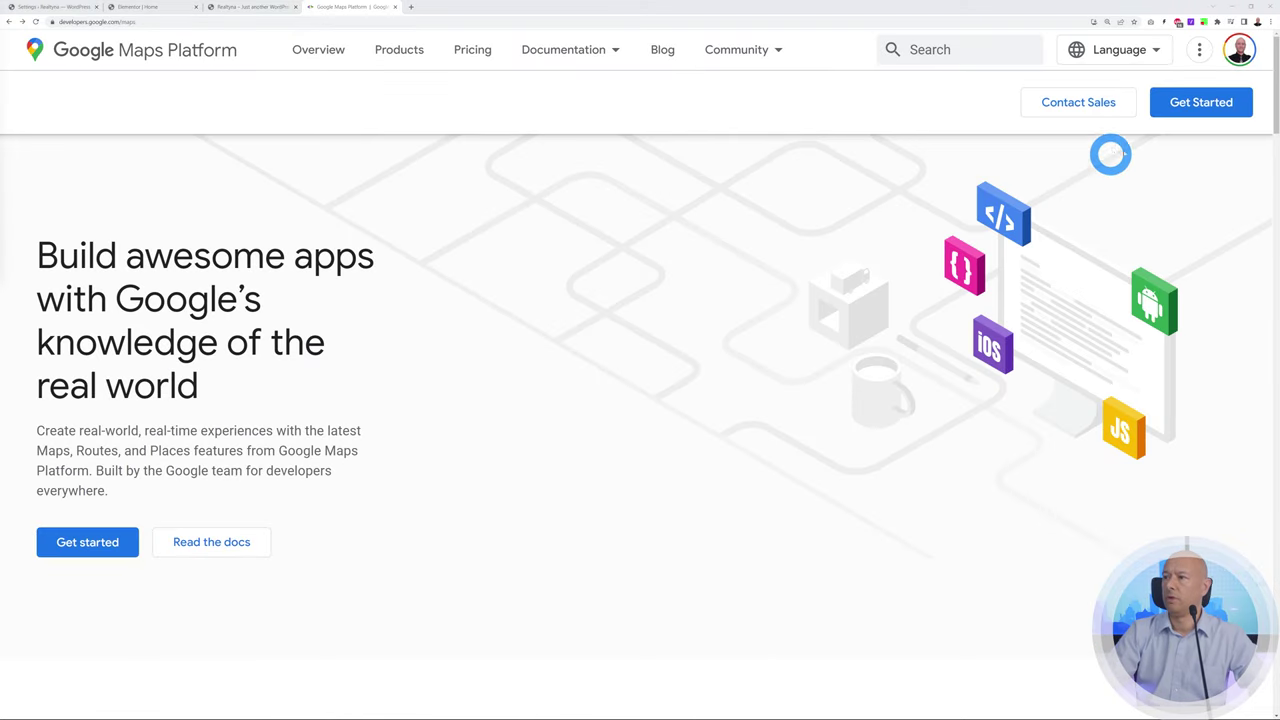
left_click(1182, 108)
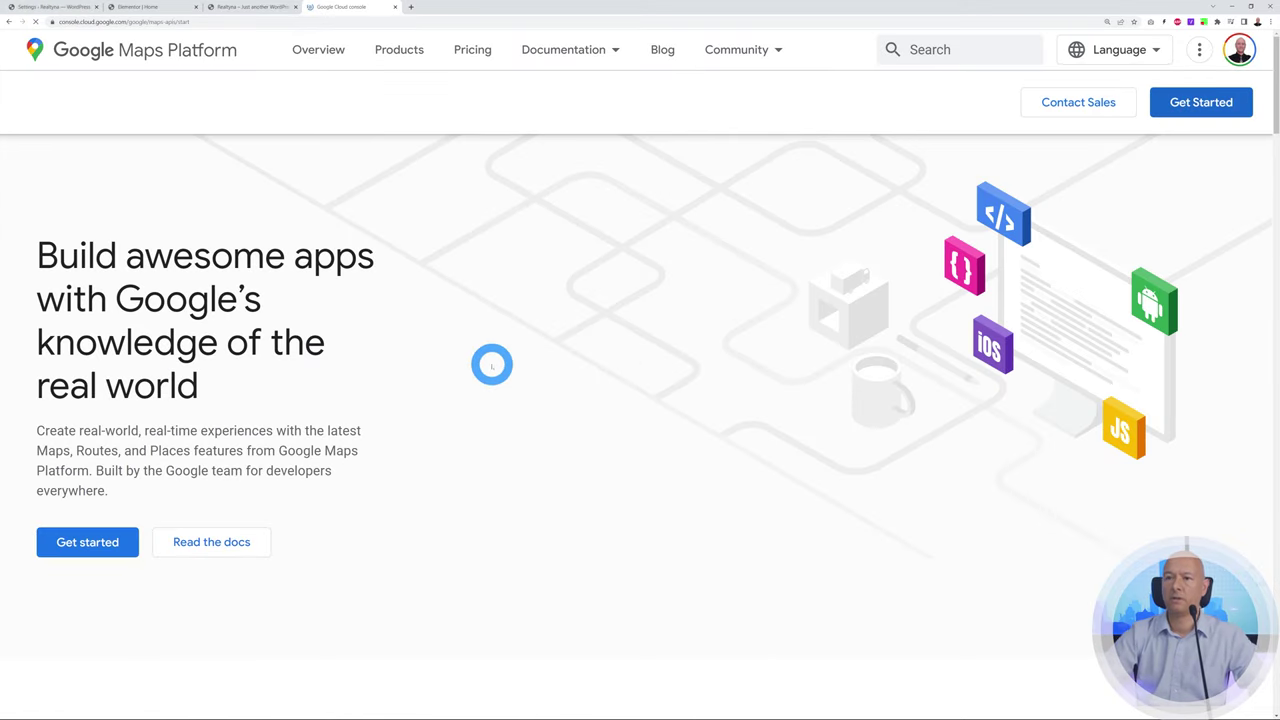
Create a new Google Cloud project named 'Realtyna' and dismiss the follow-up notifications
left_click(796, 689)
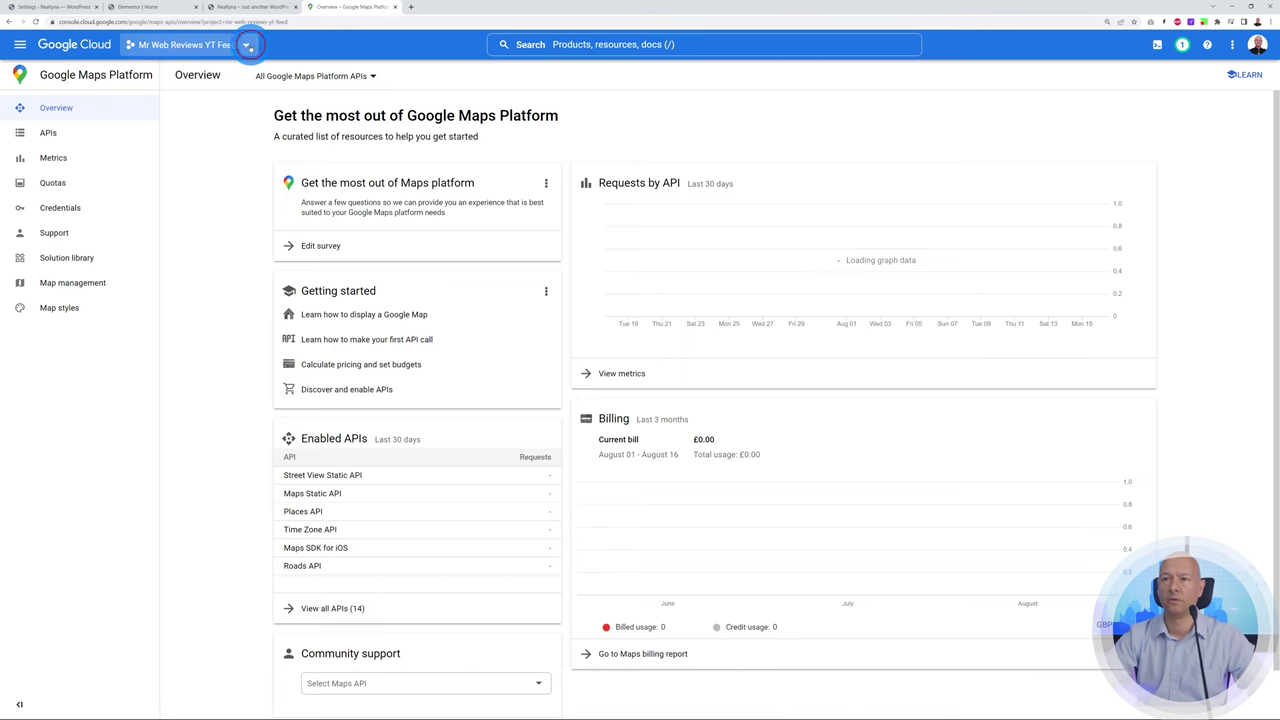
left_click(245, 45)
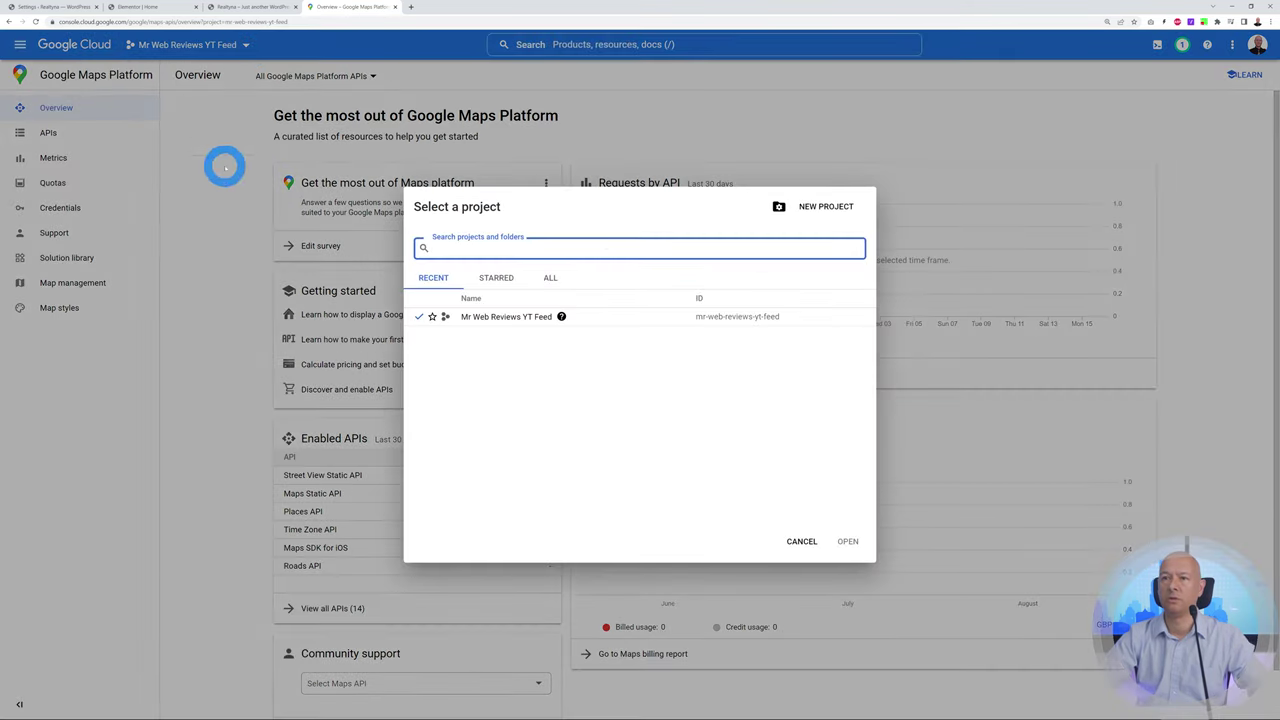
left_click(224, 167)
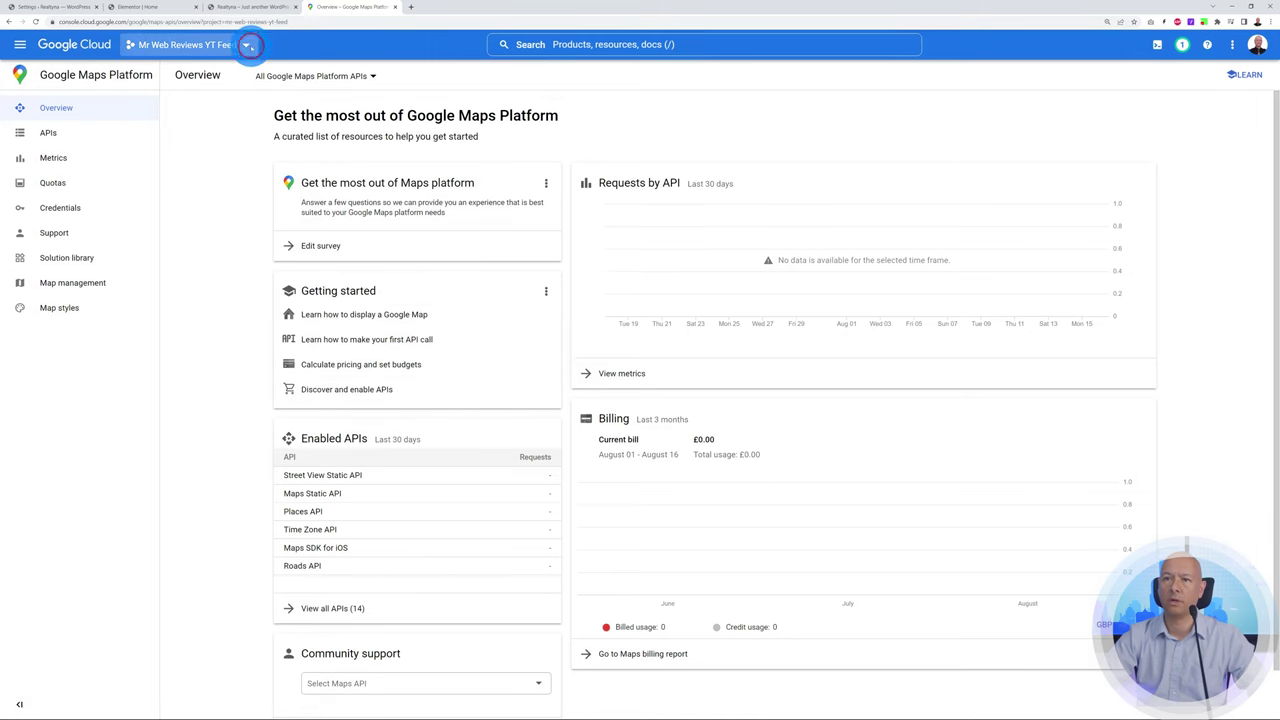
left_click(246, 45)
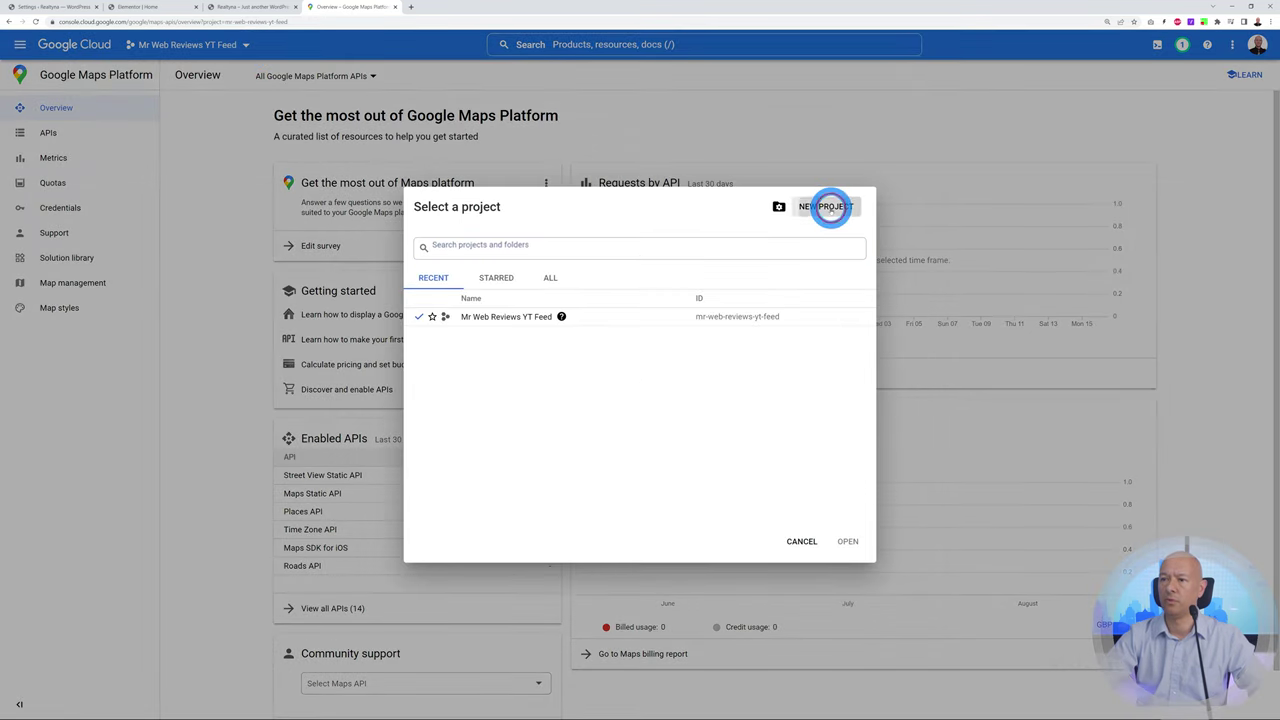
left_click(830, 207)
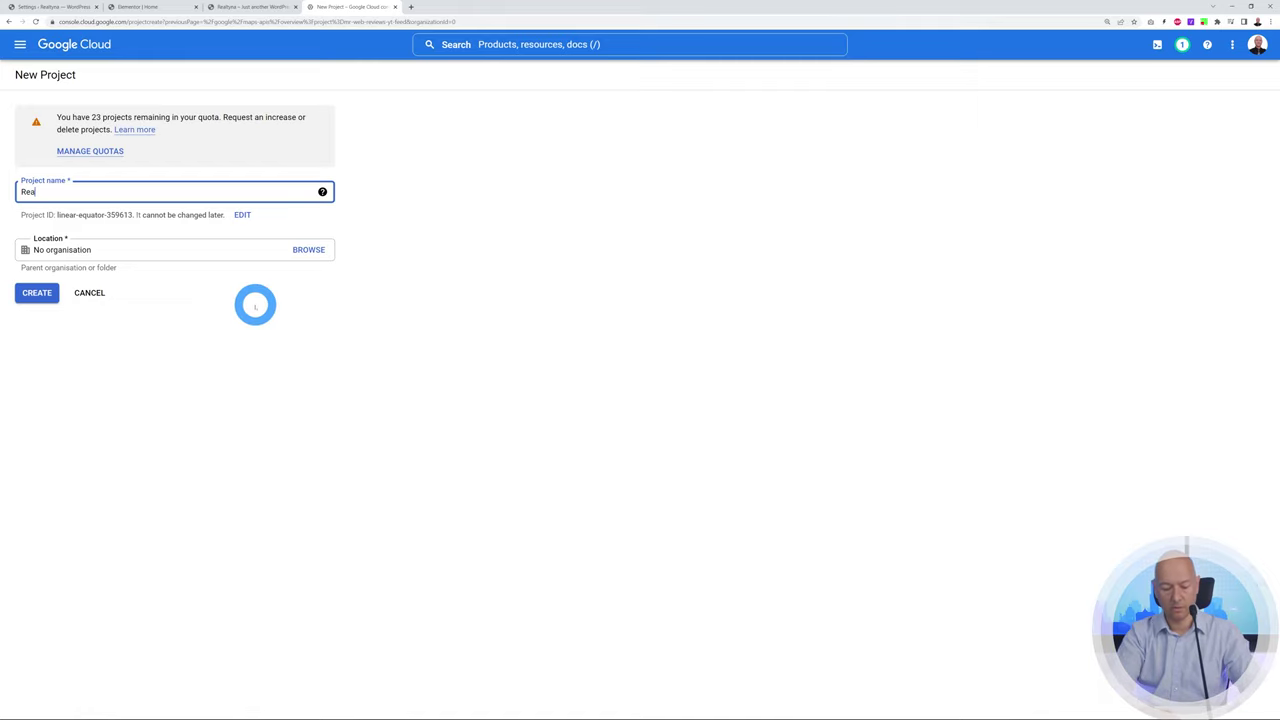
type("Realtyna")
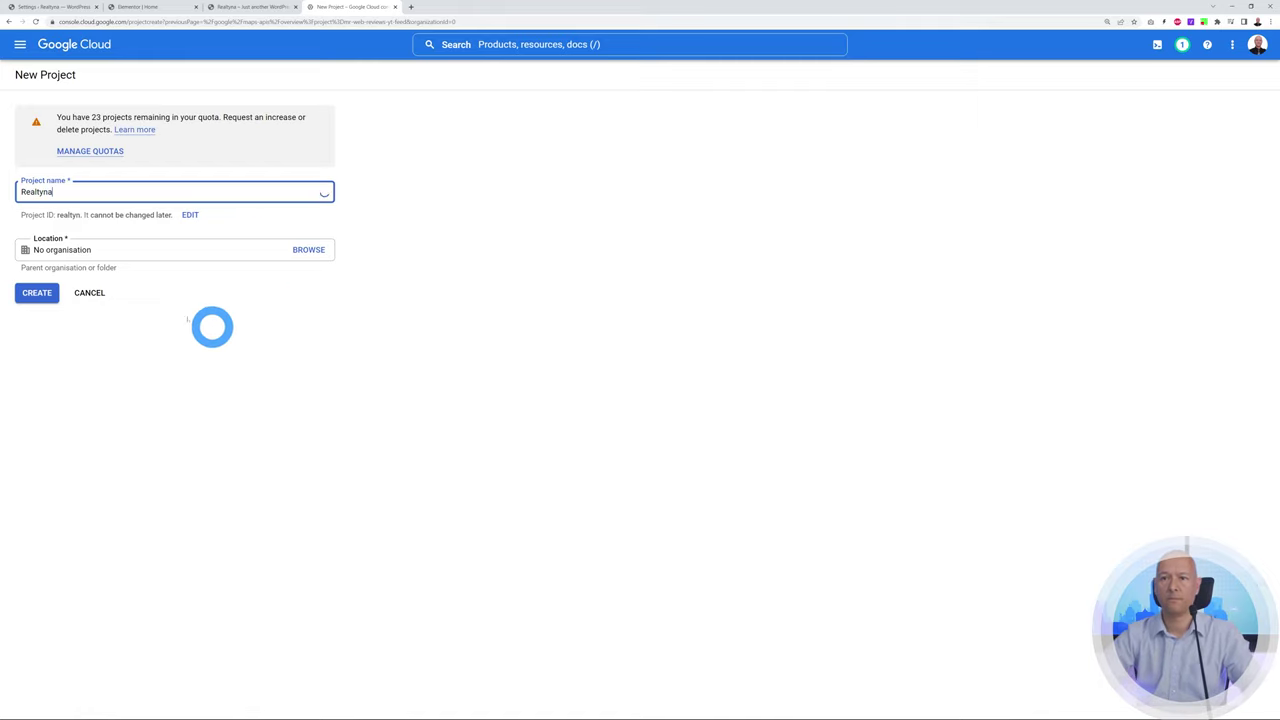
left_click(37, 292)
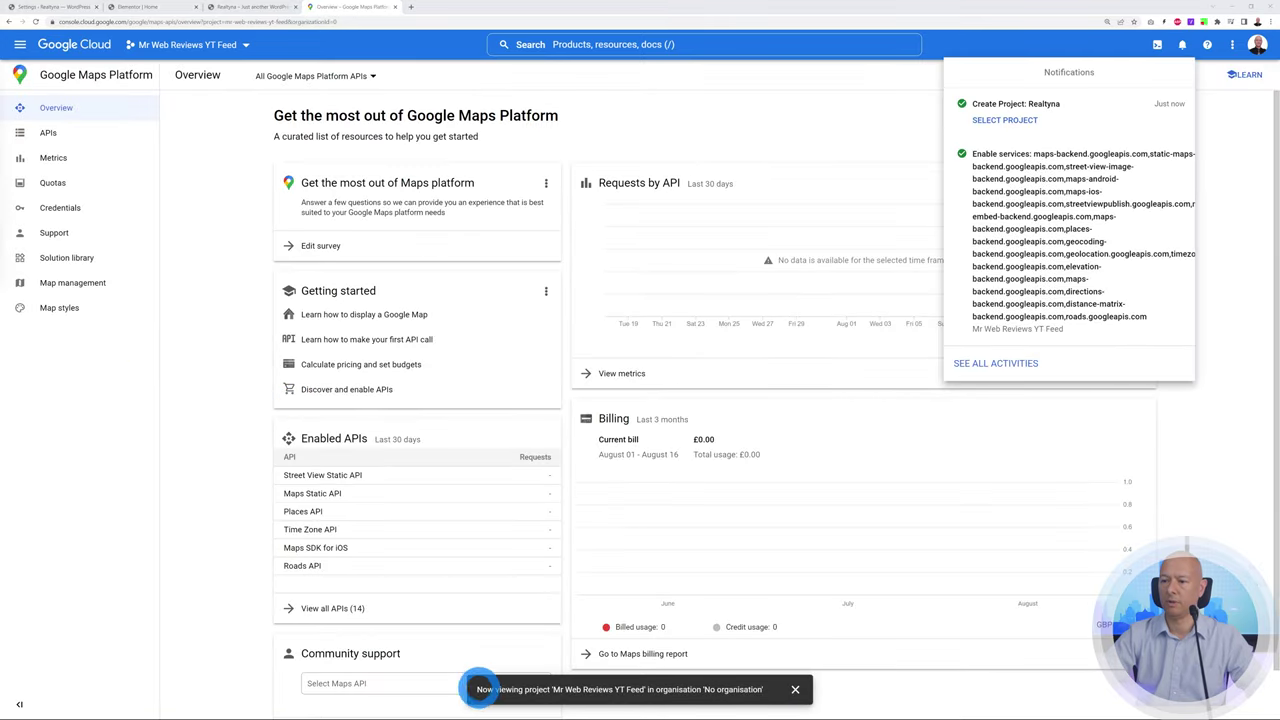
left_click(790, 689)
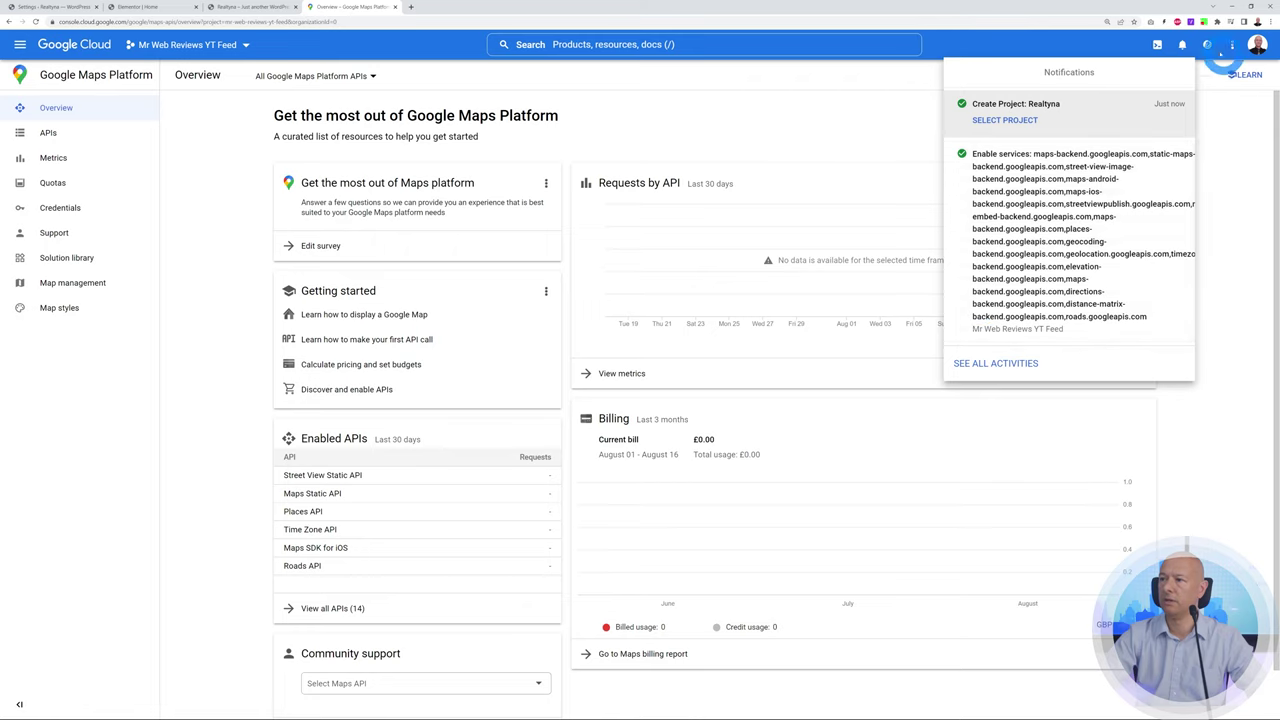
left_click(1250, 187)
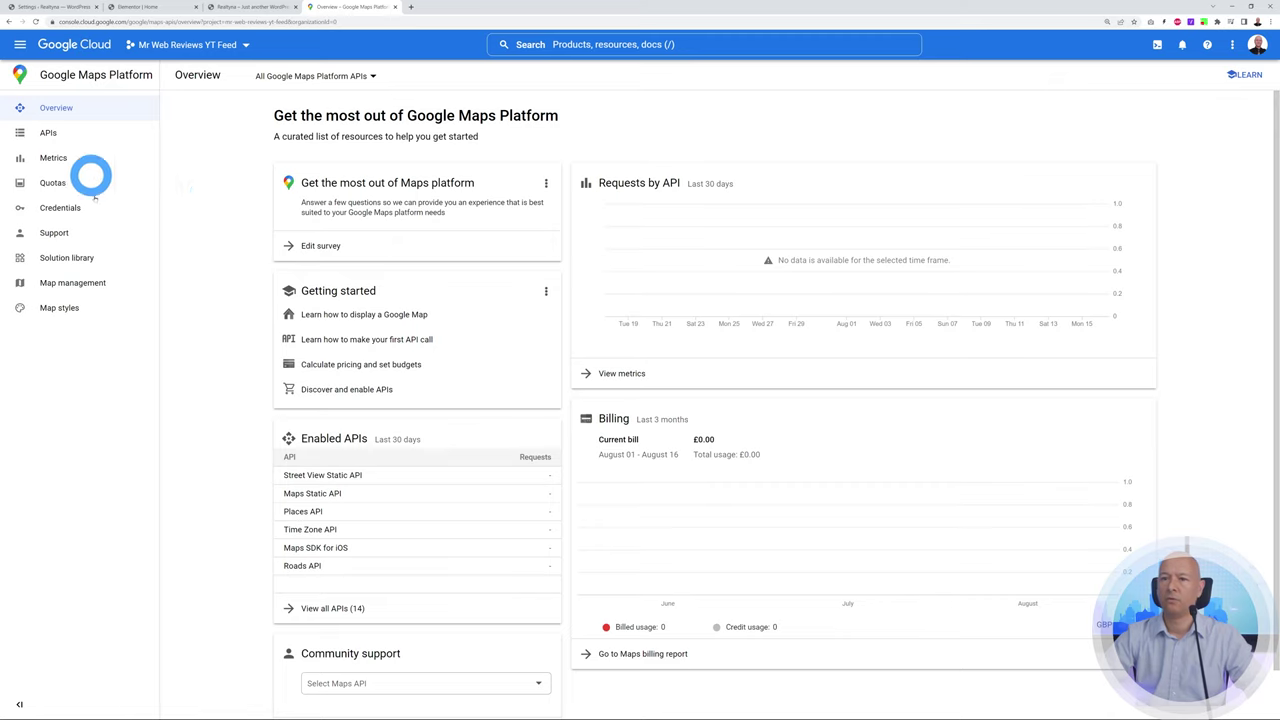
Create and copy a new API key (API key 1) for Realtyna, then show the Maps APIs list
left_click(64, 207)
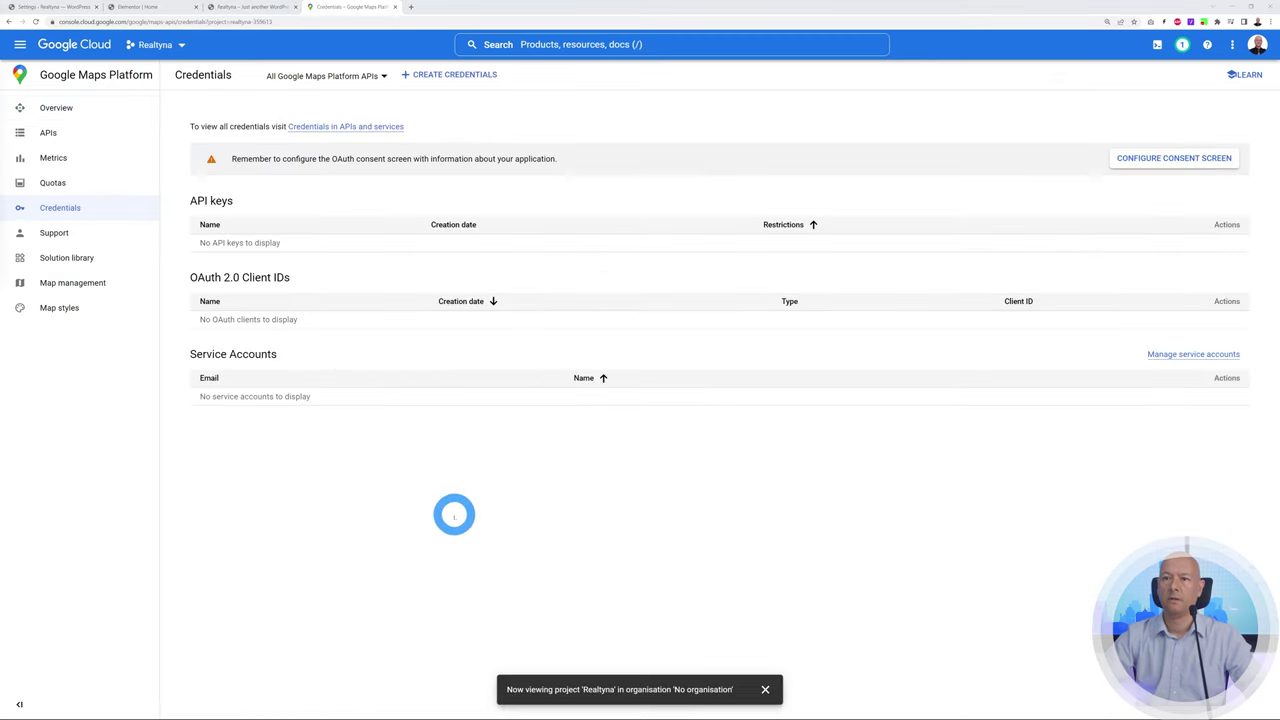
key("ctrl+plus")
key("ctrl+plus")
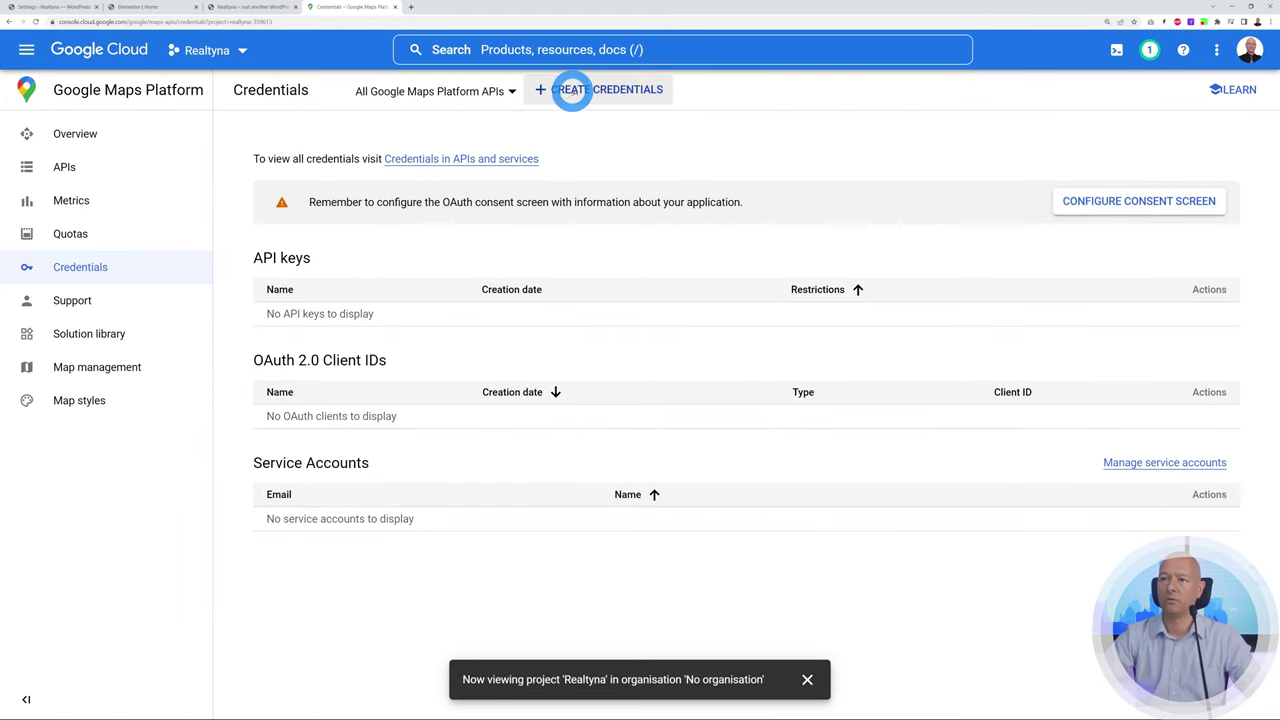
left_click(583, 92)
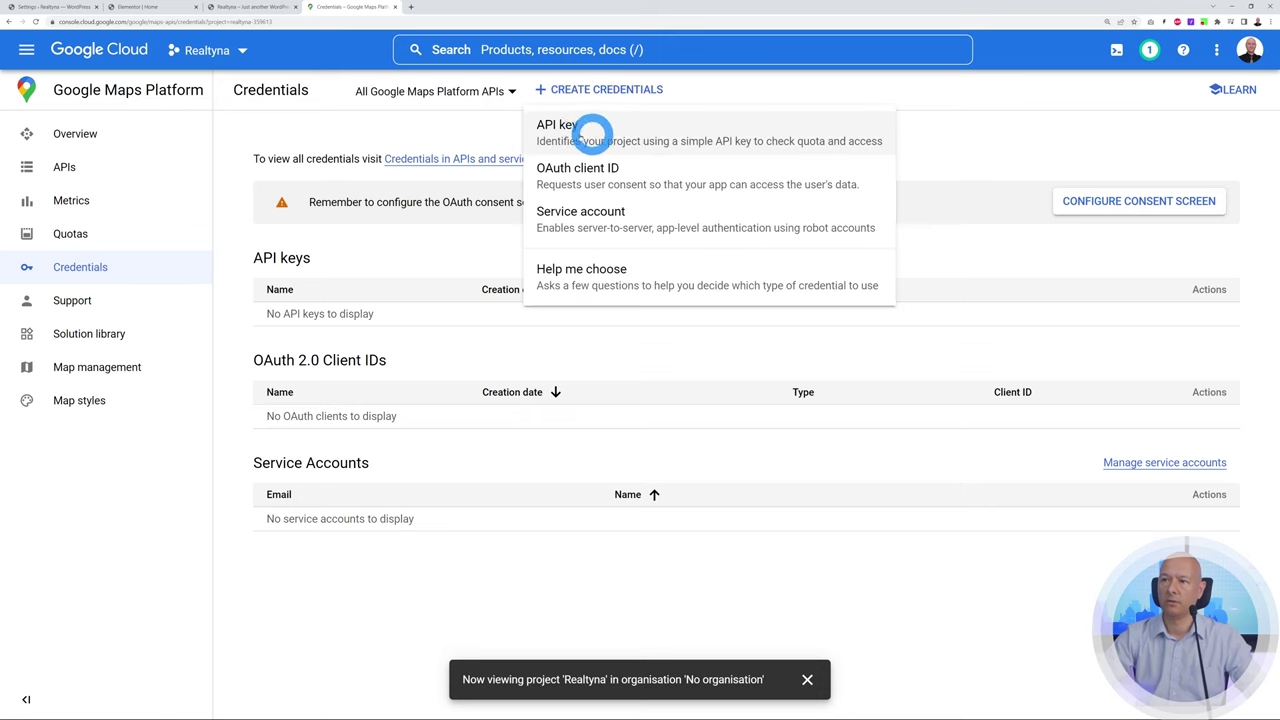
left_click(569, 133)
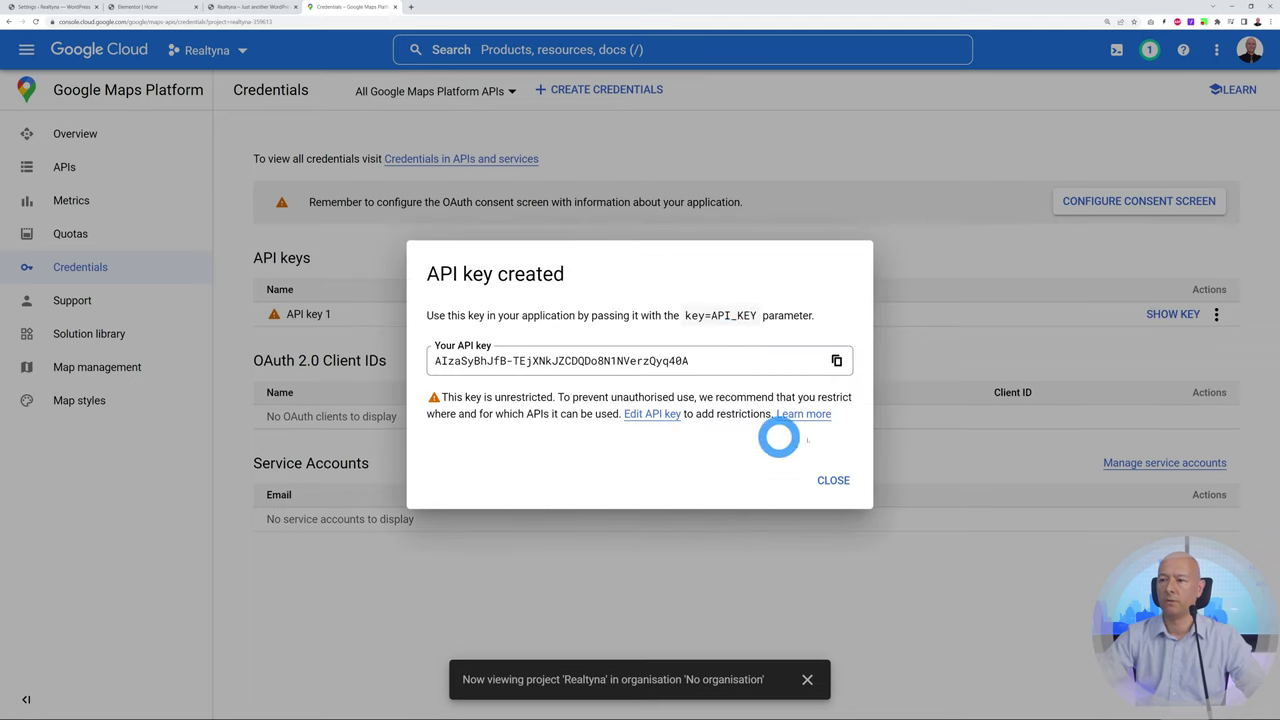
left_click(836, 360)
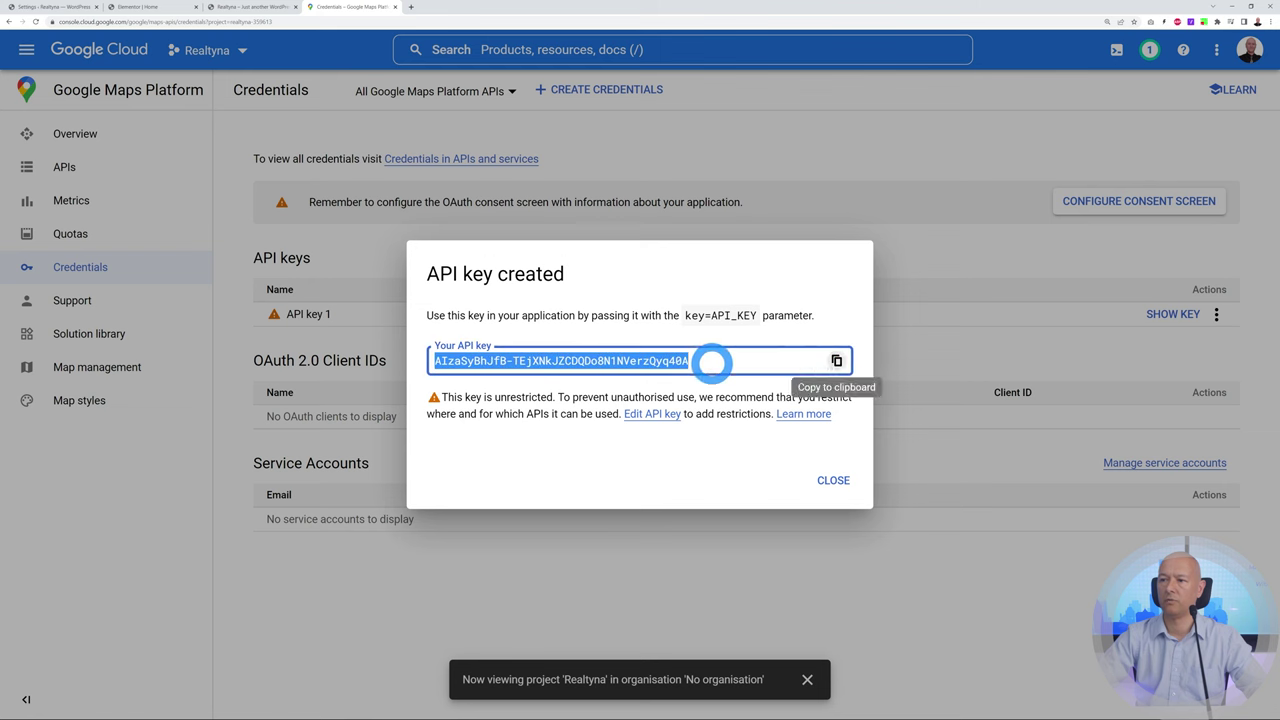
left_click(834, 480)
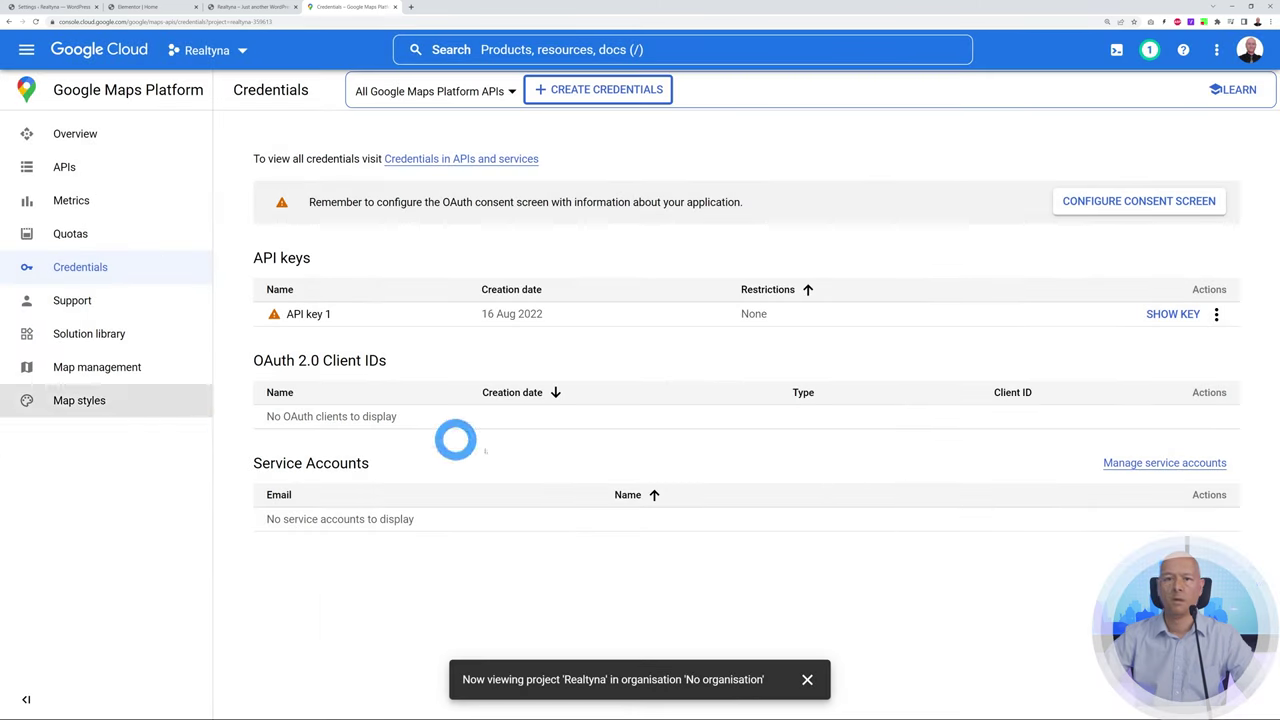
left_click(807, 679)
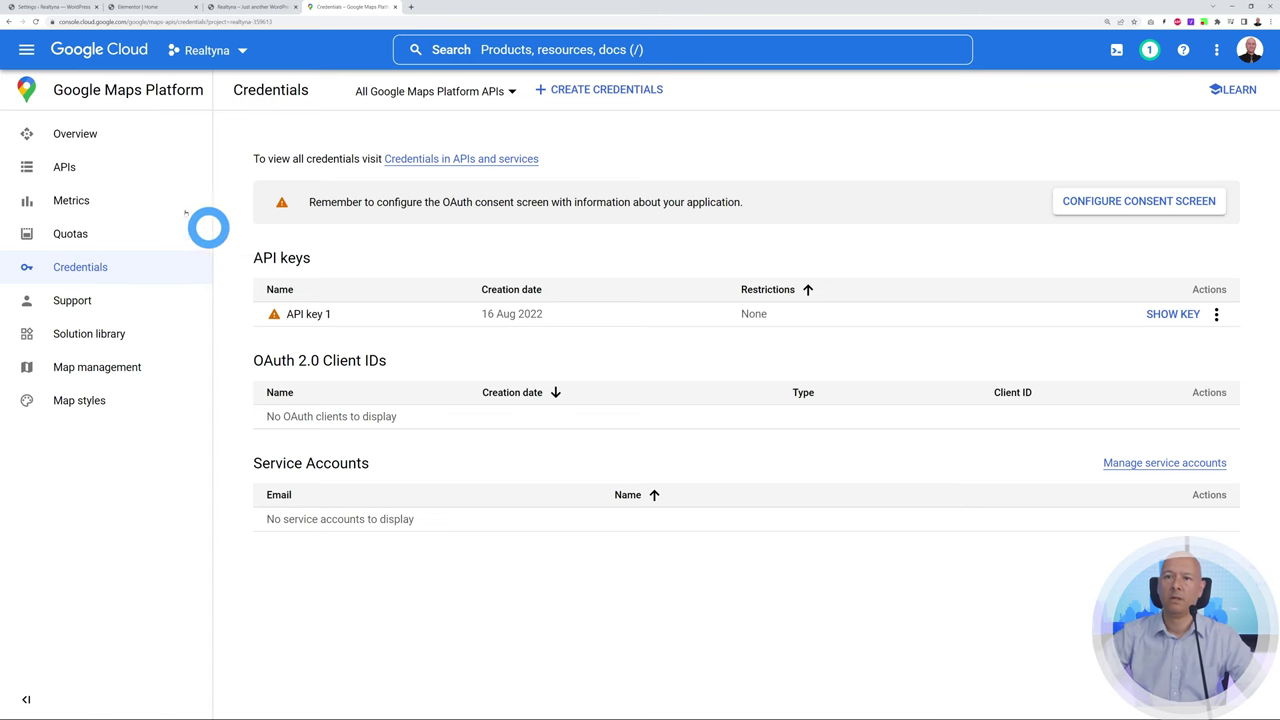
left_click(70, 172)
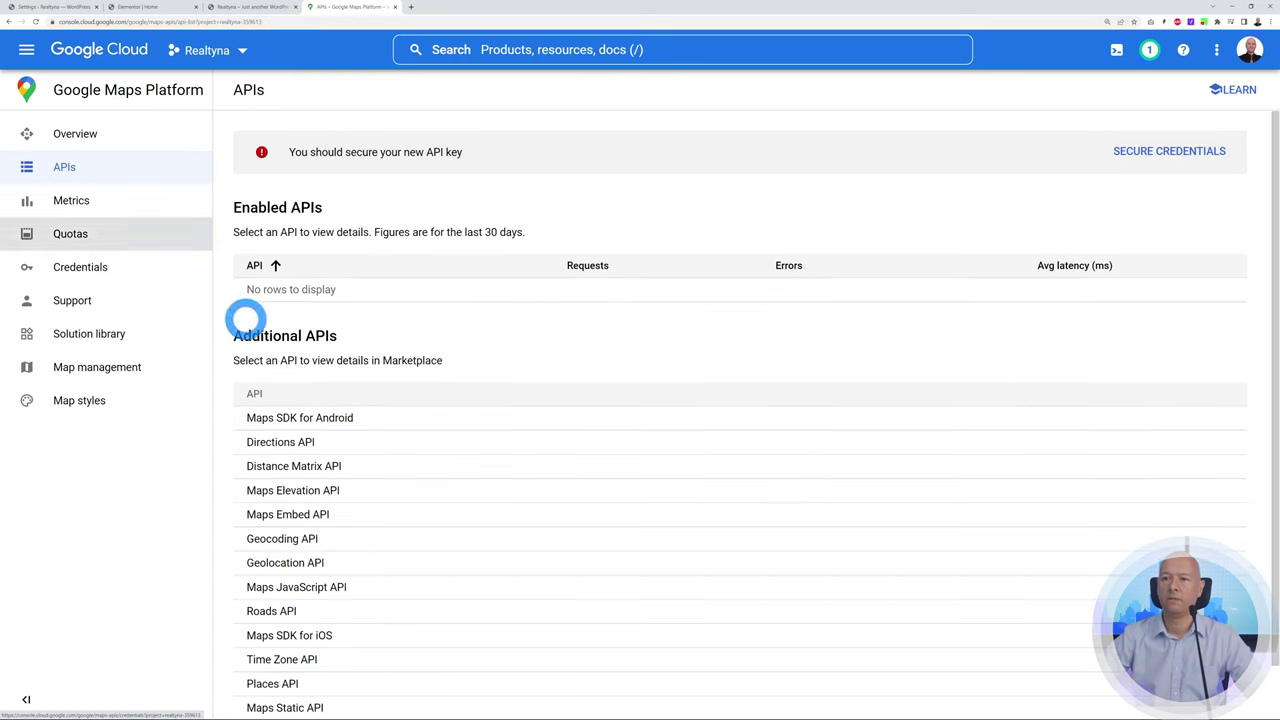
Enable the Maps JavaScript API and the Geocoding API, then return to Credentials
scroll(625, 392, "down", 1)
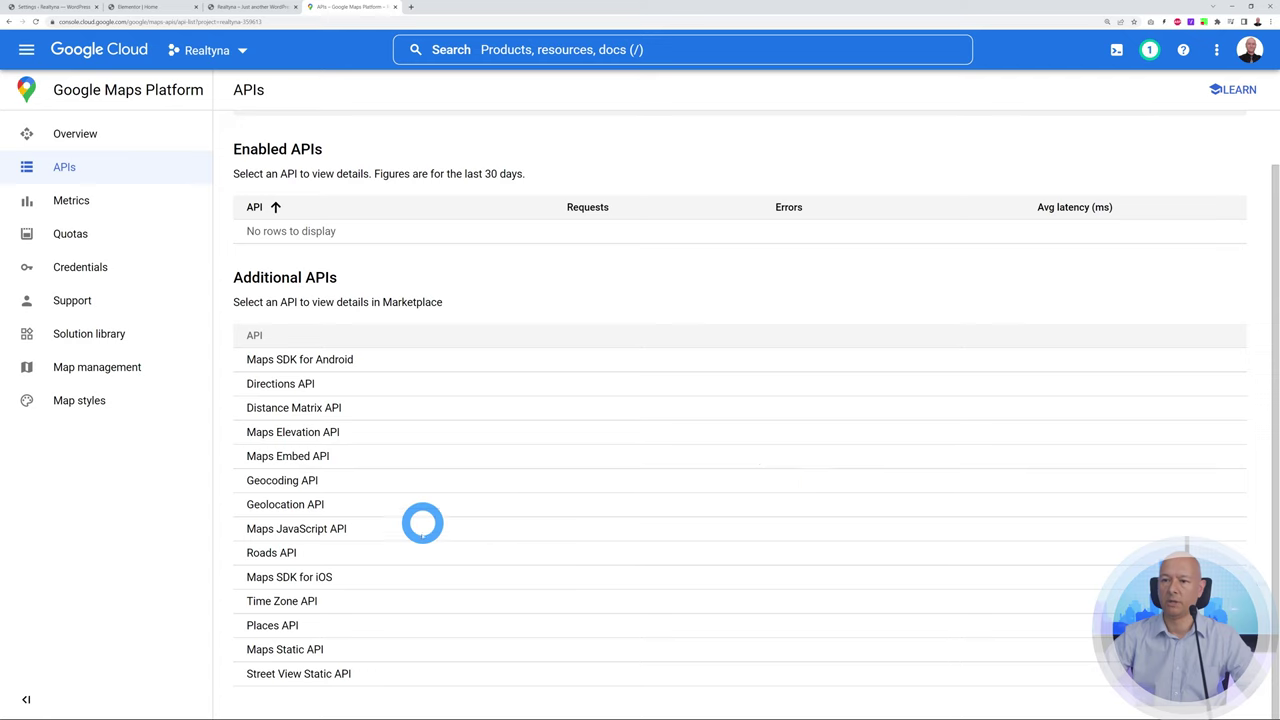
left_click(329, 528)
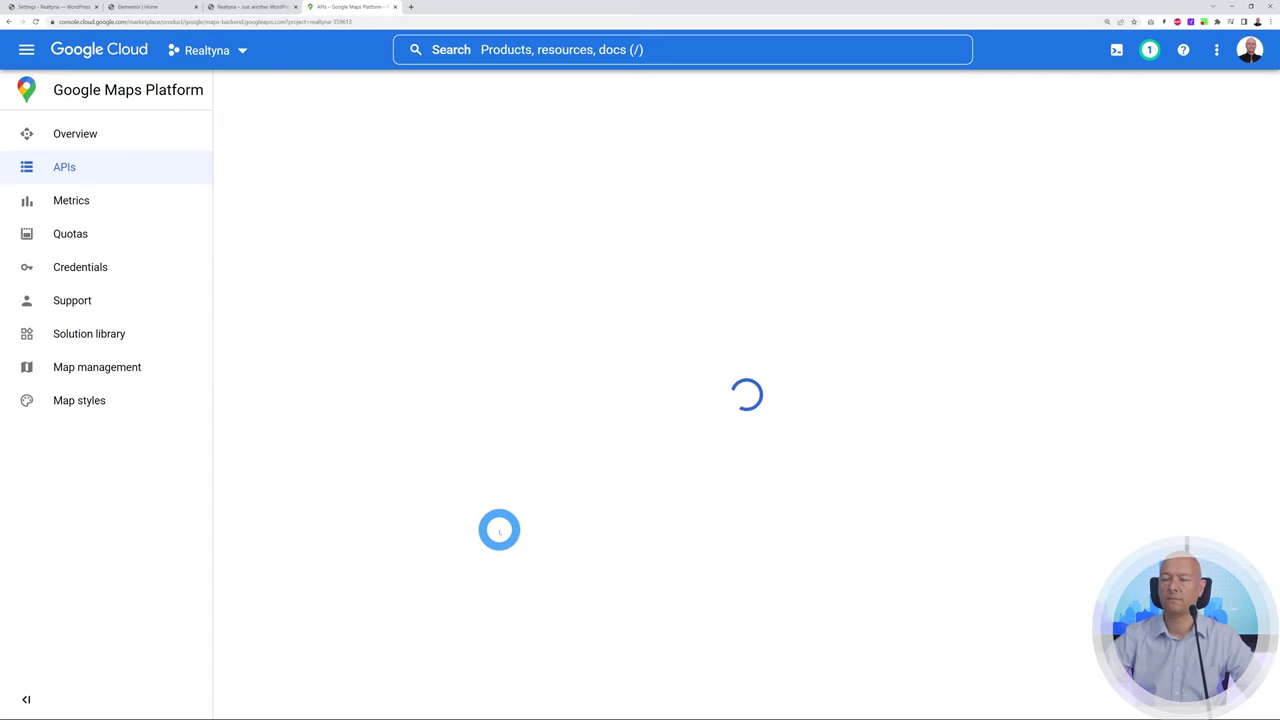
left_click(207, 263)
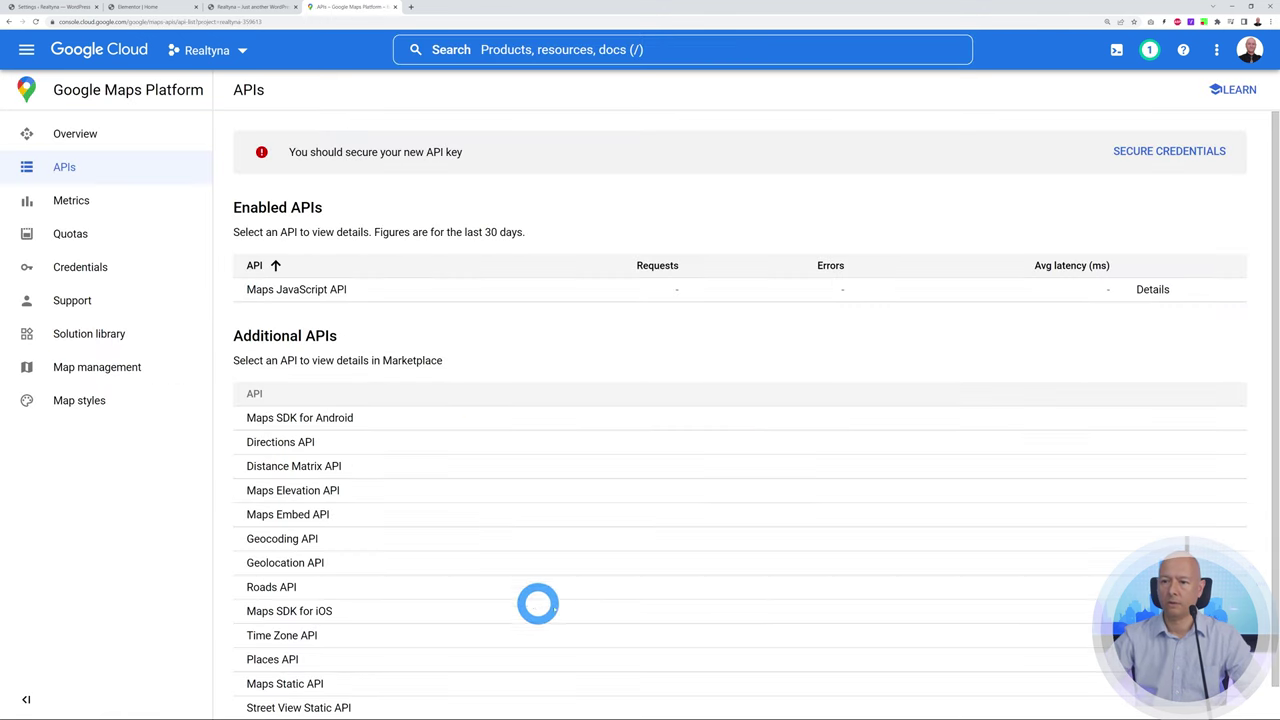
left_click(289, 538)
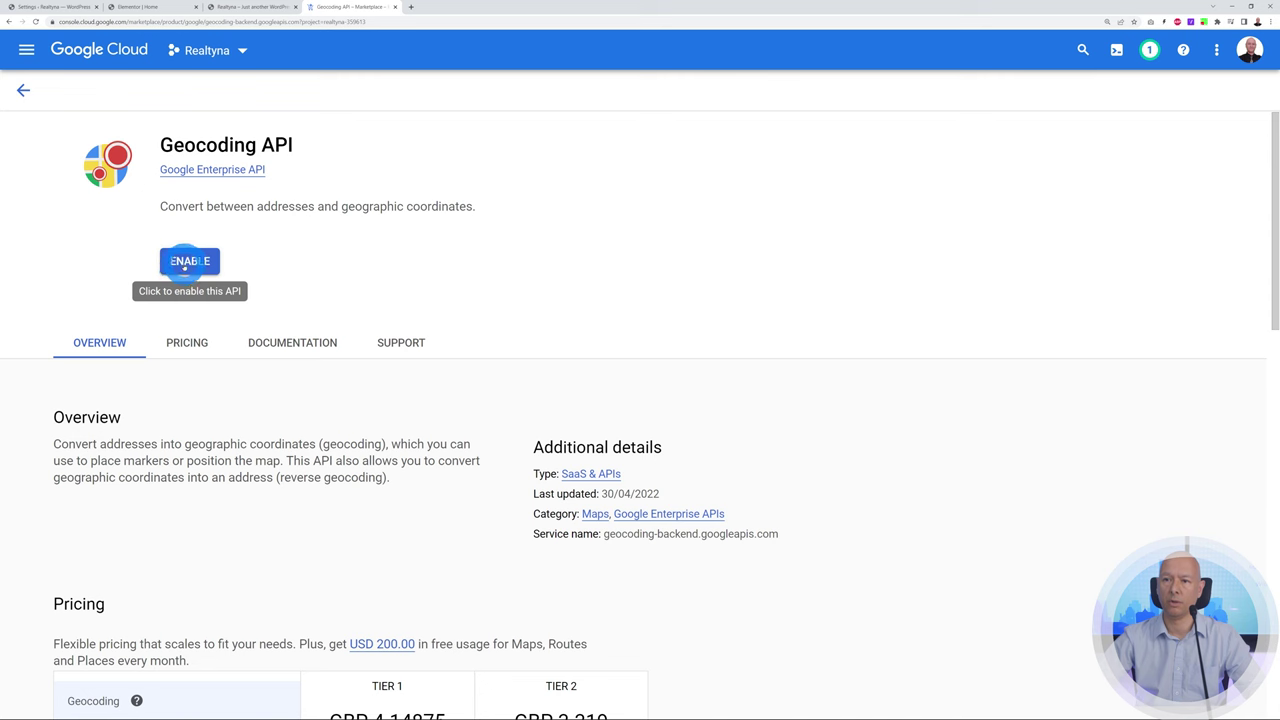
left_click(189, 261)
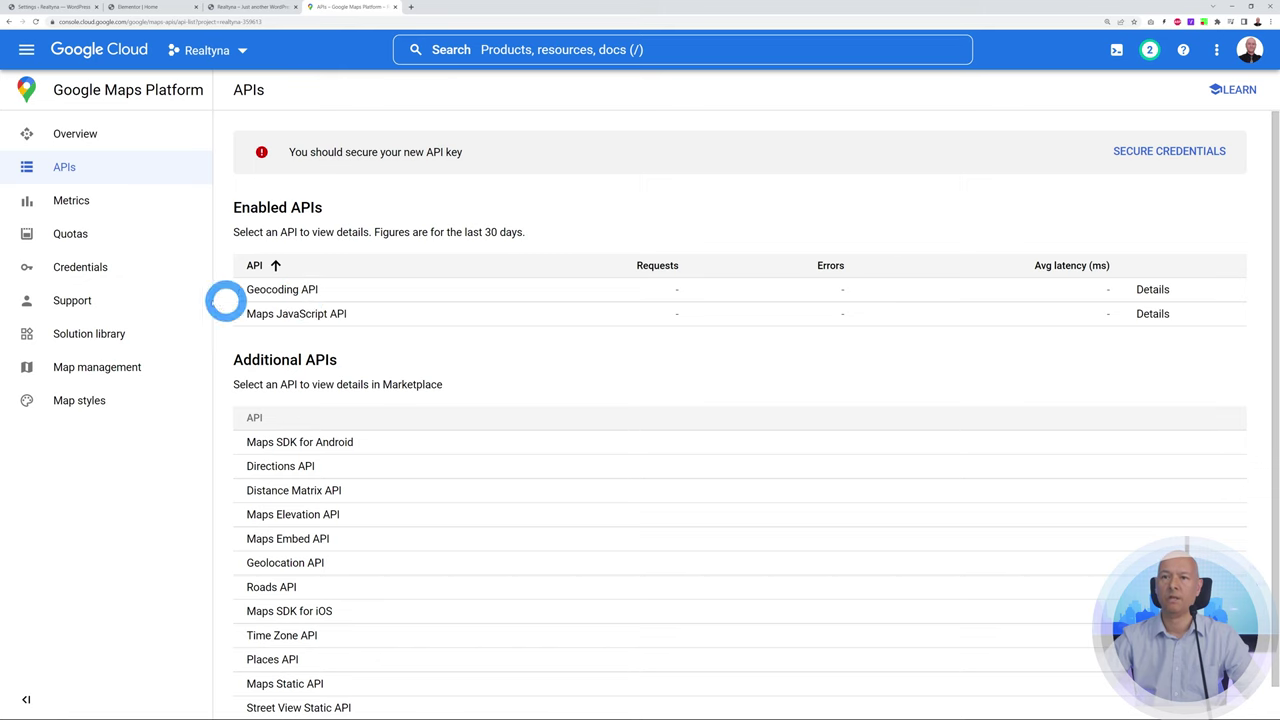
left_click(80, 266)
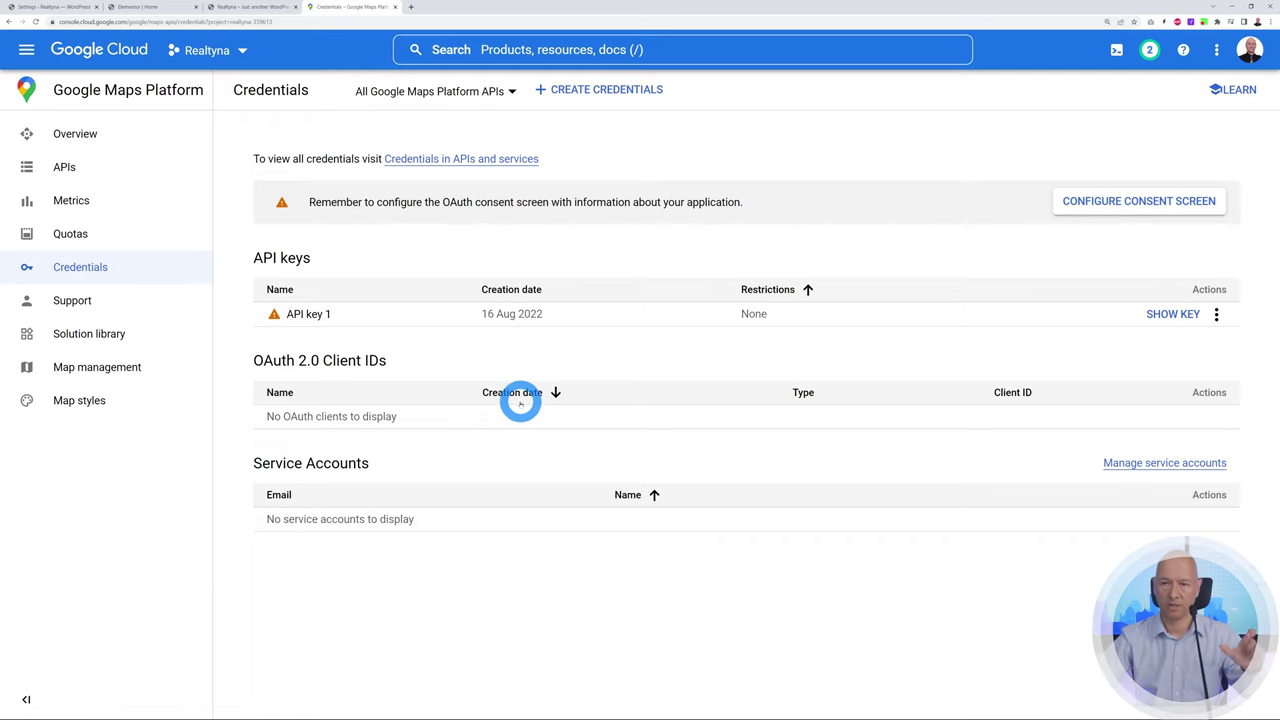
Restrict API key 1 to HTTP referrers, checking the Realtyna site's domain
left_click(1217, 317)
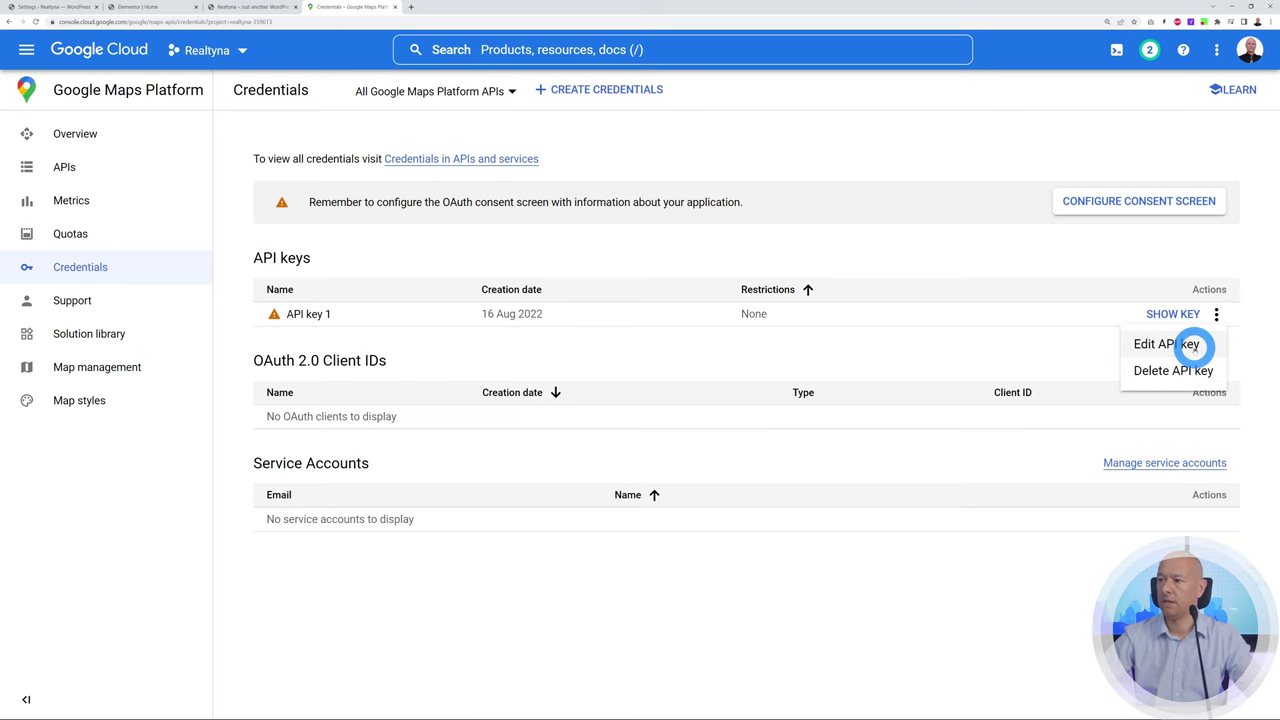
left_click(1195, 343)
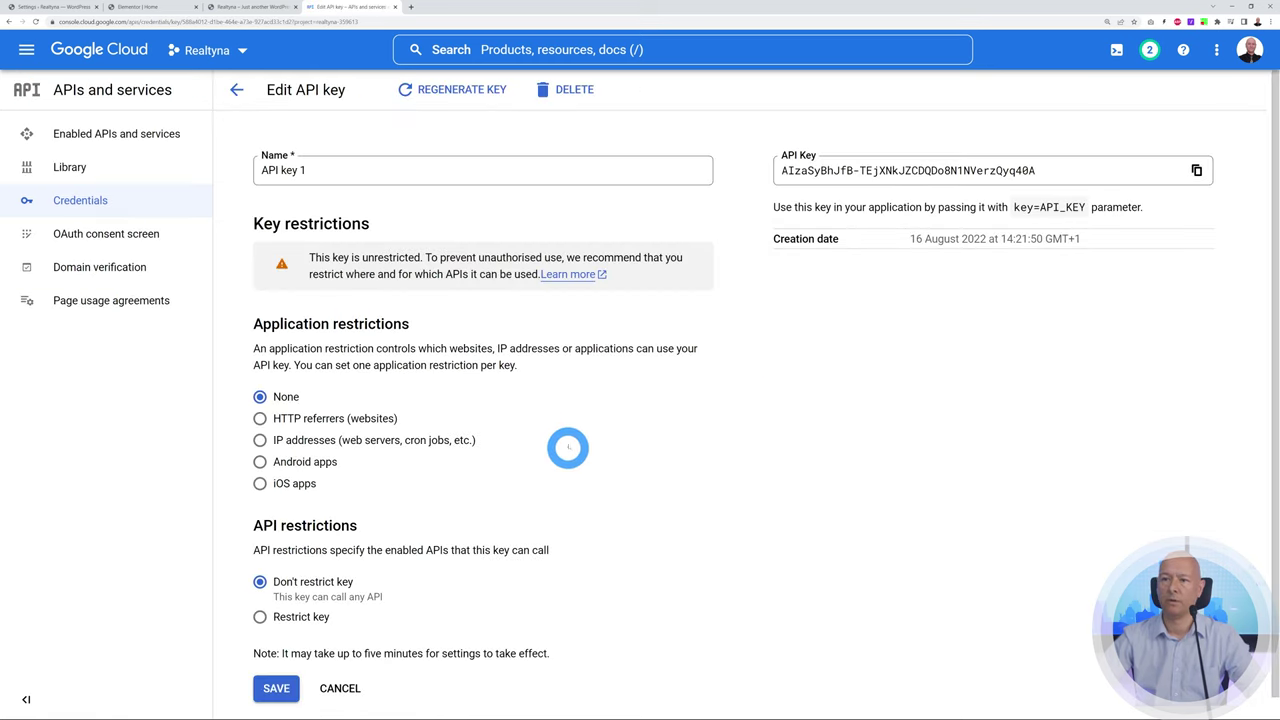
scroll(569, 443, "down", 1)
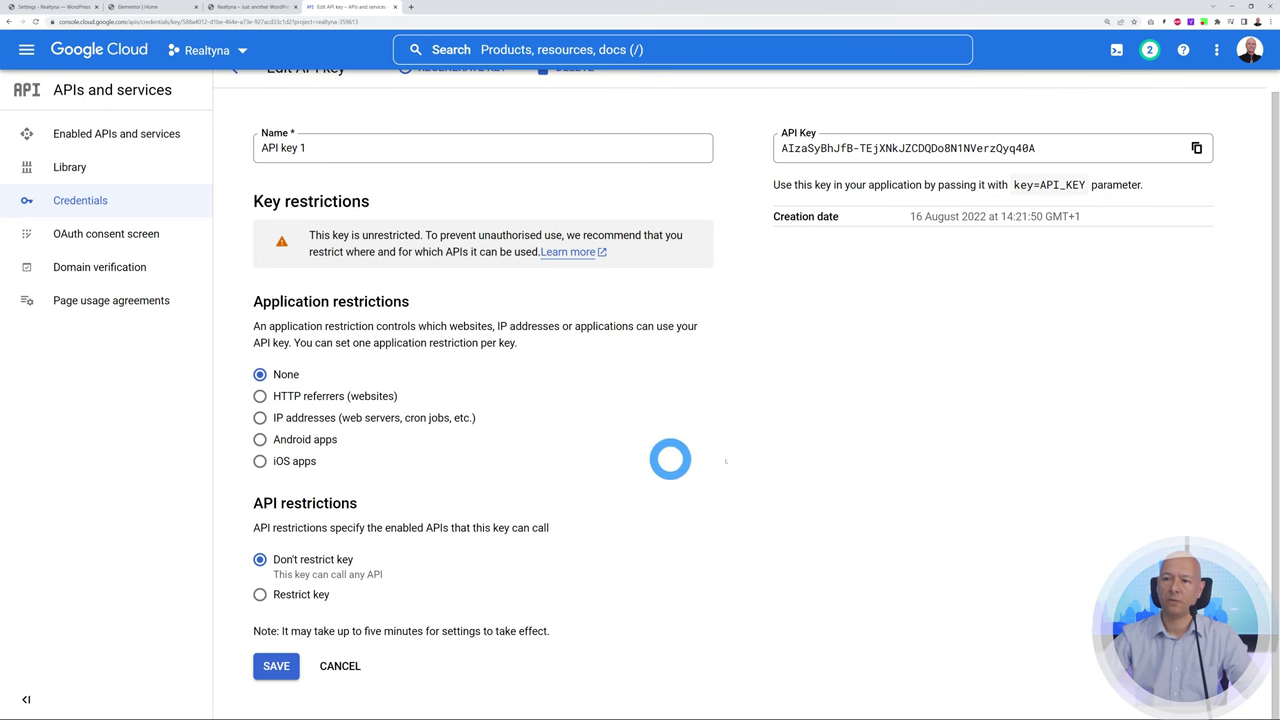
left_click(260, 396)
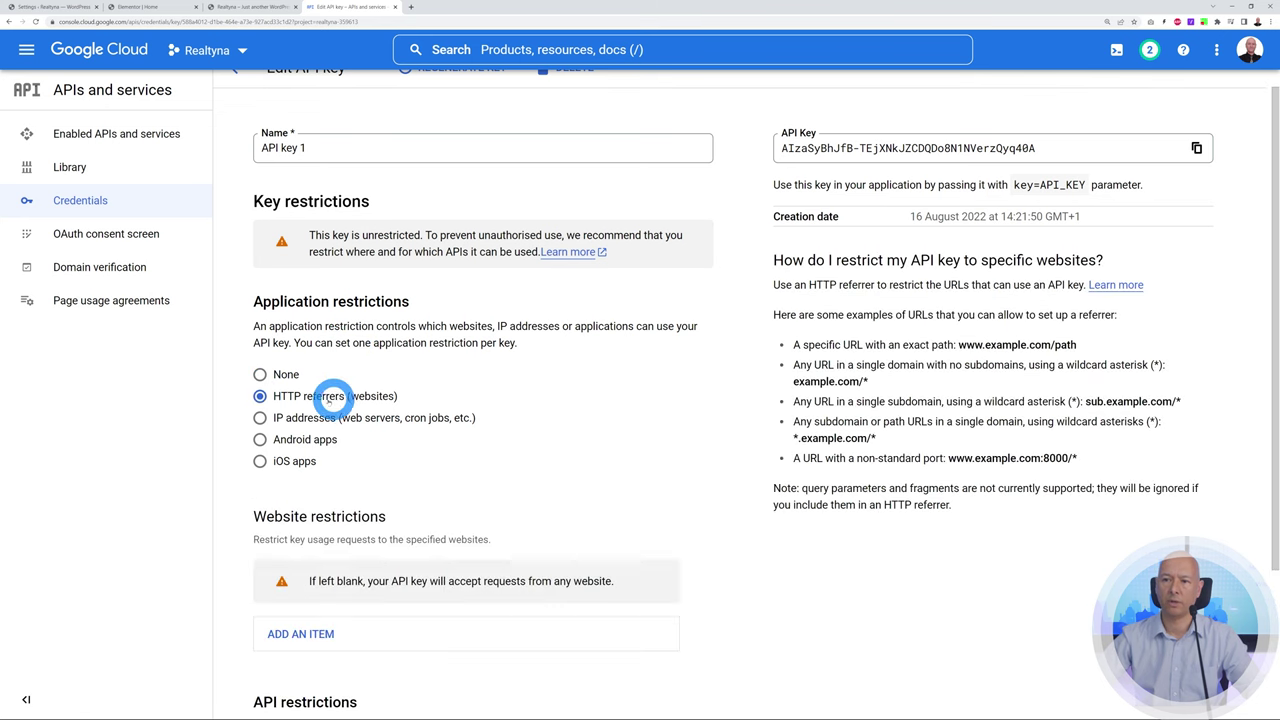
scroll(620, 463, "down", 2)
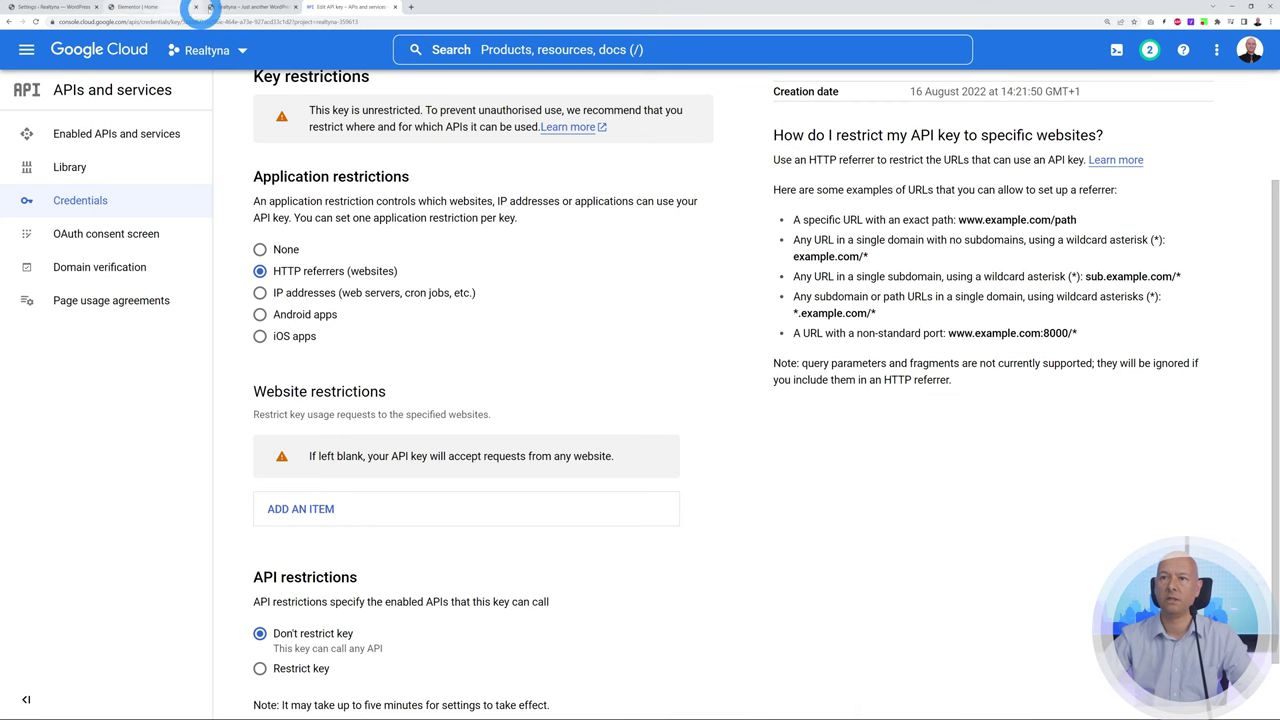
left_click(237, 8)
left_click(173, 21)
left_click(87, 21)
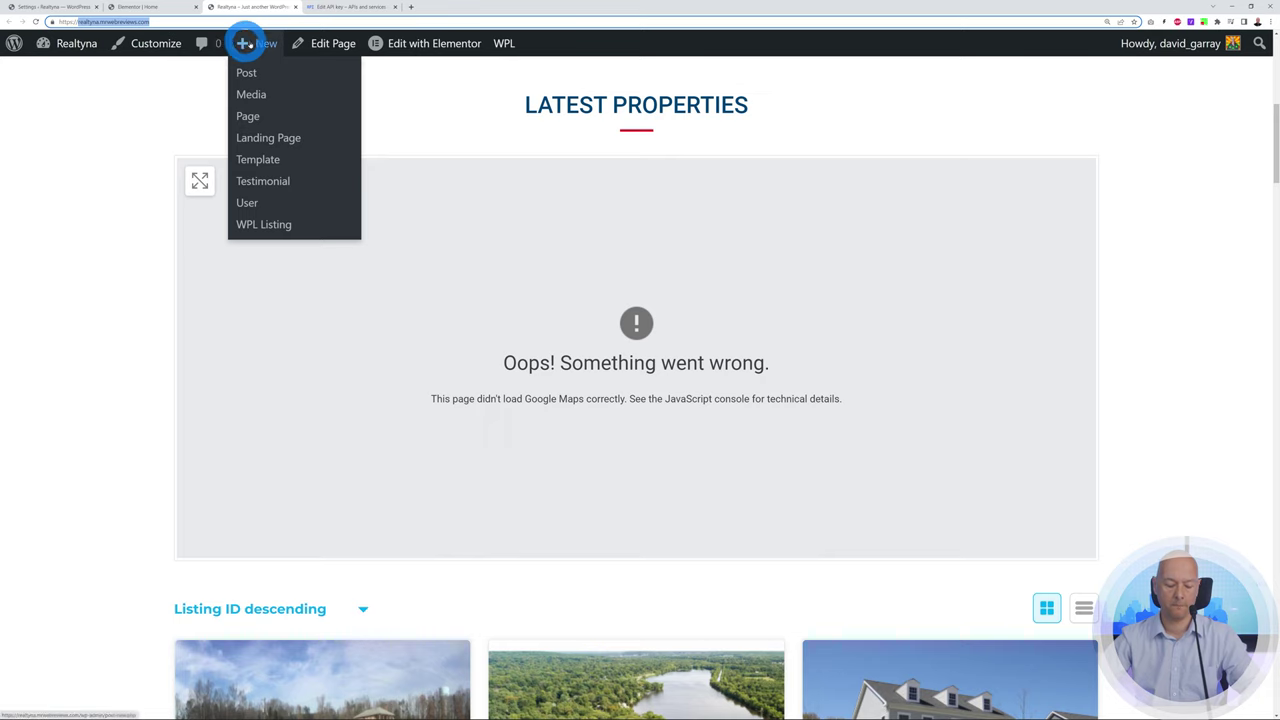
left_click(345, 7)
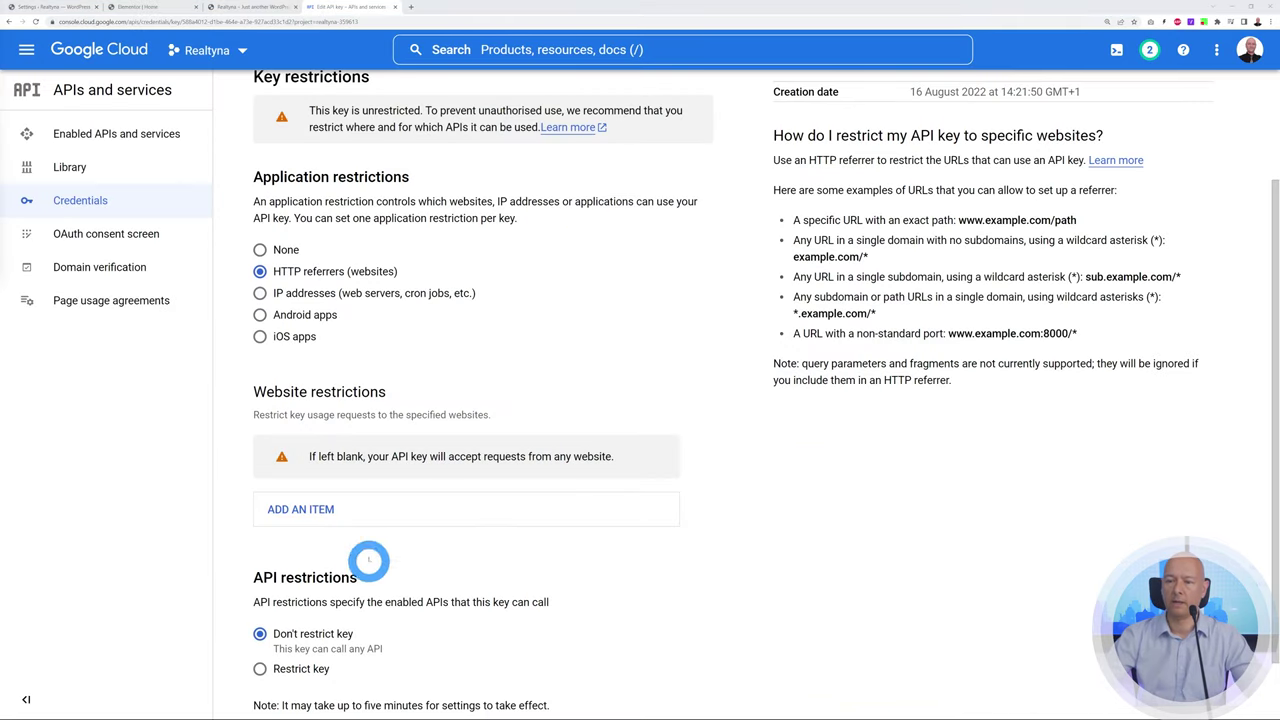
Allow the referrers *.realtyna.mrwebreviews.com/* and *realtyna.mrwebreviews.com/* for the key
left_click(318, 511)
scroll(774, 551, "down", 1)
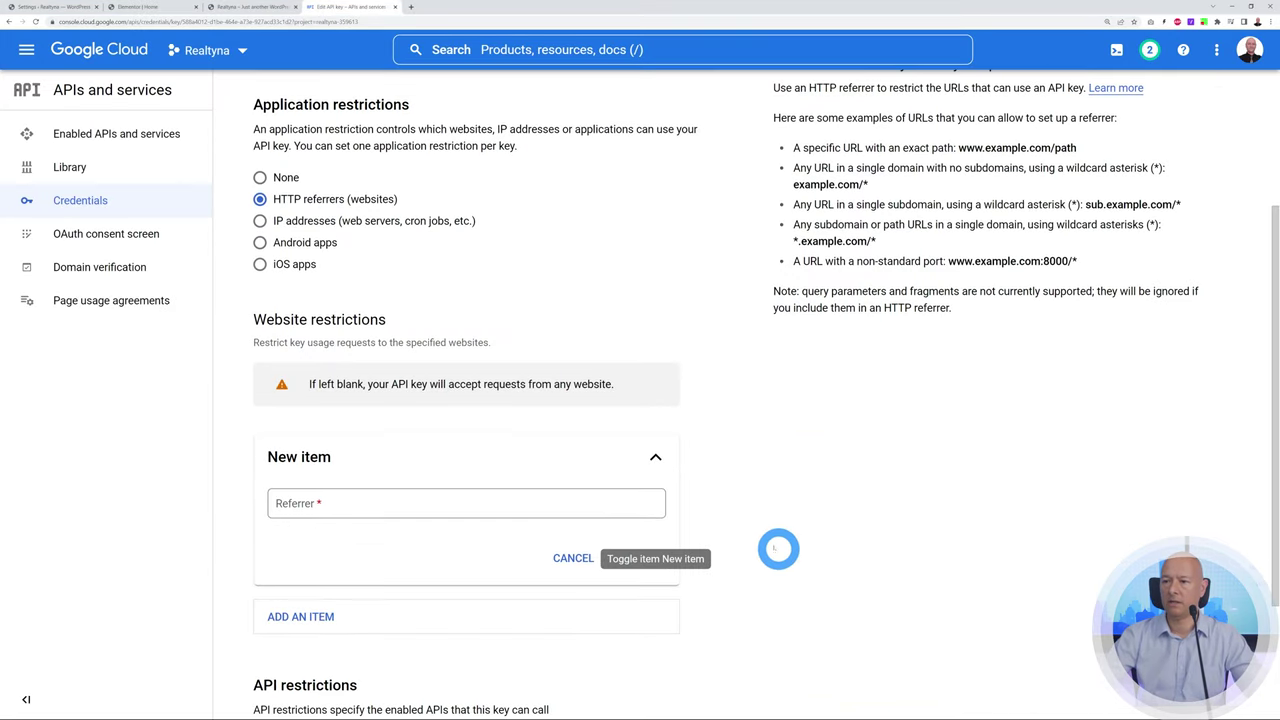
left_click(600, 493)
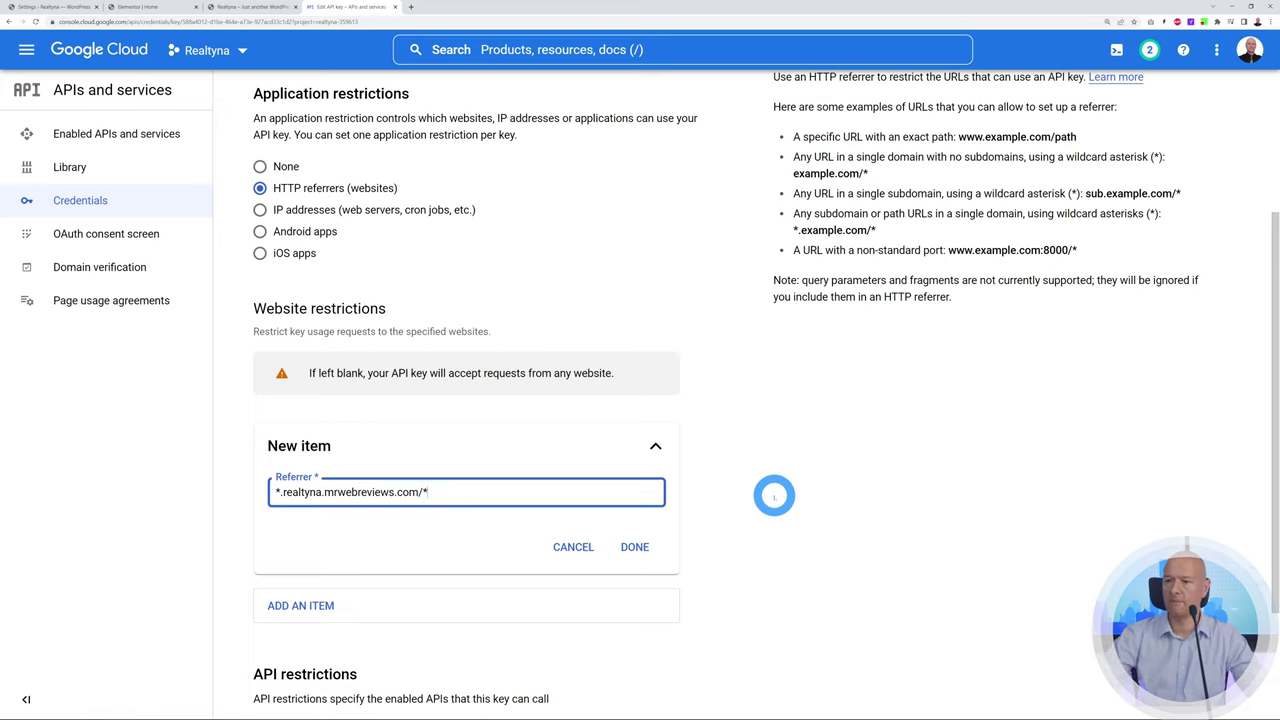
left_click(636, 546)
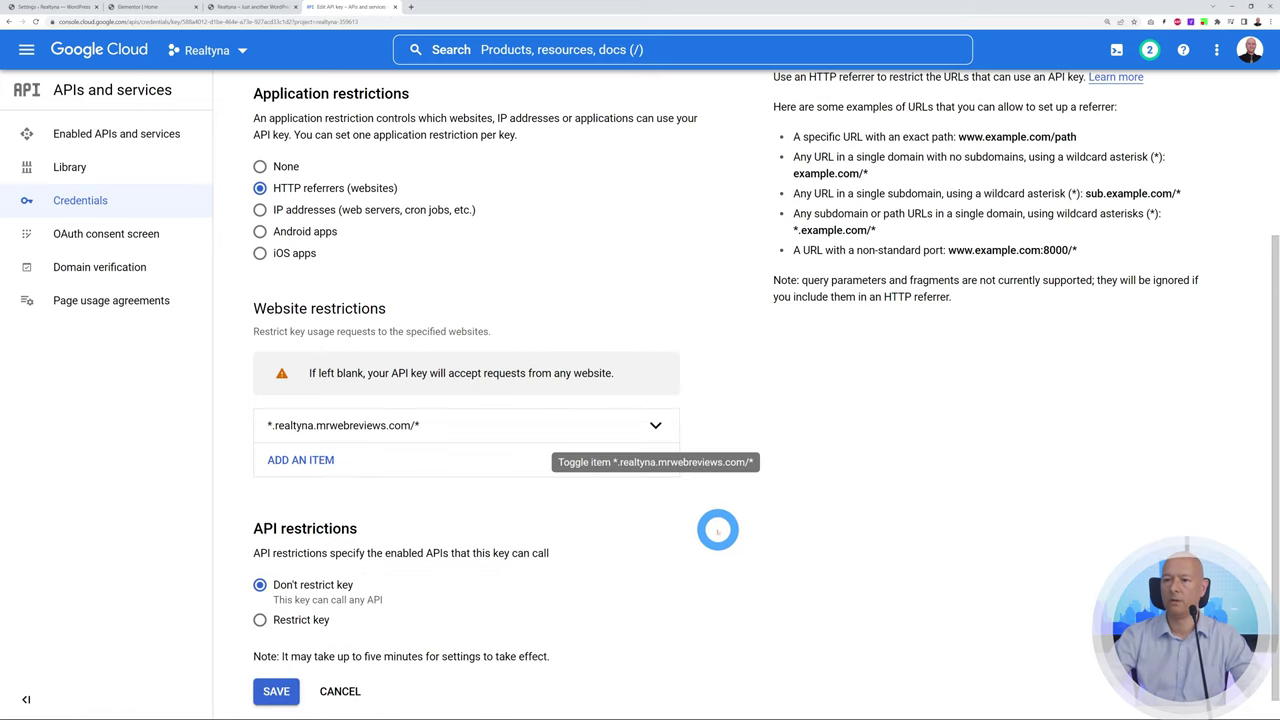
left_click(300, 459)
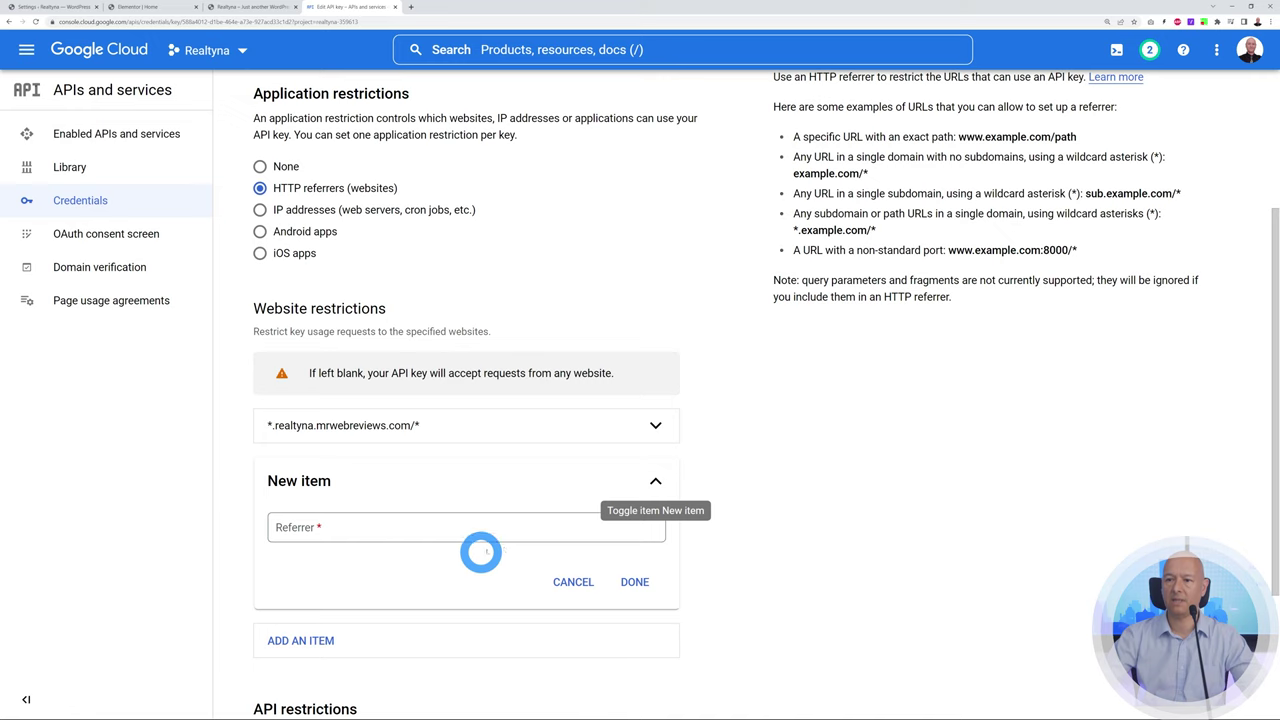
left_click(397, 524)
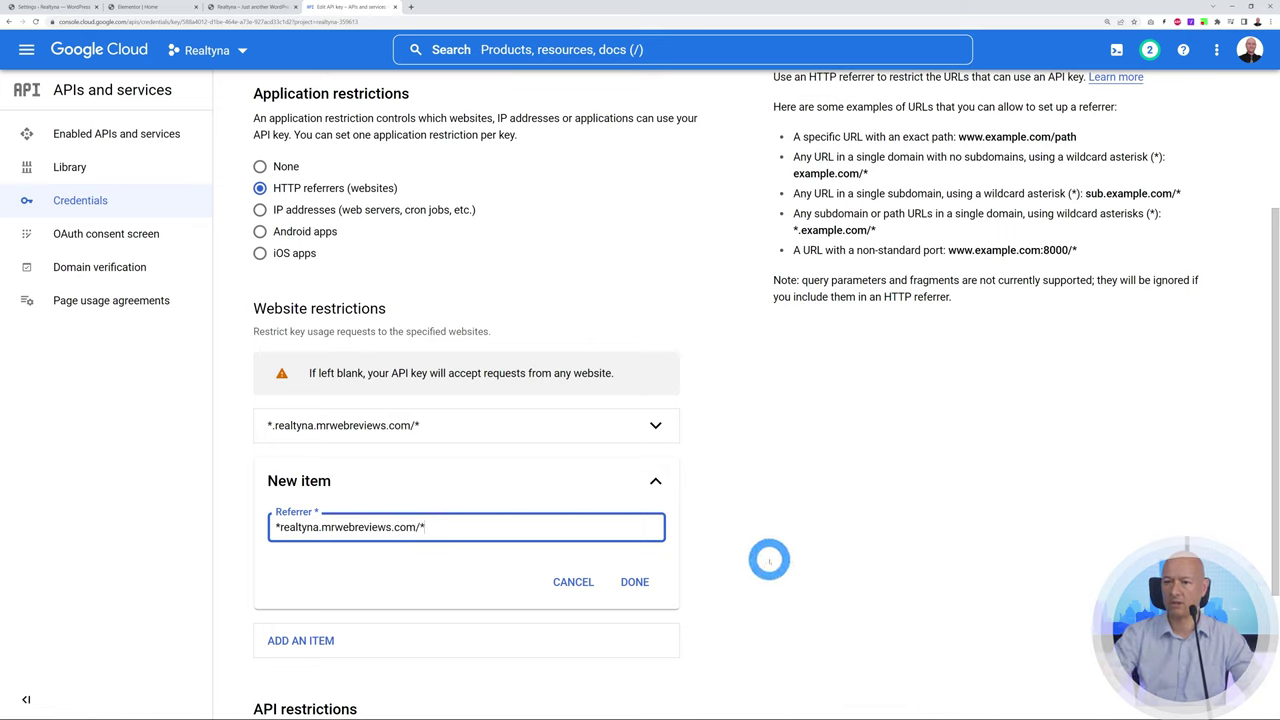
left_click(636, 581)
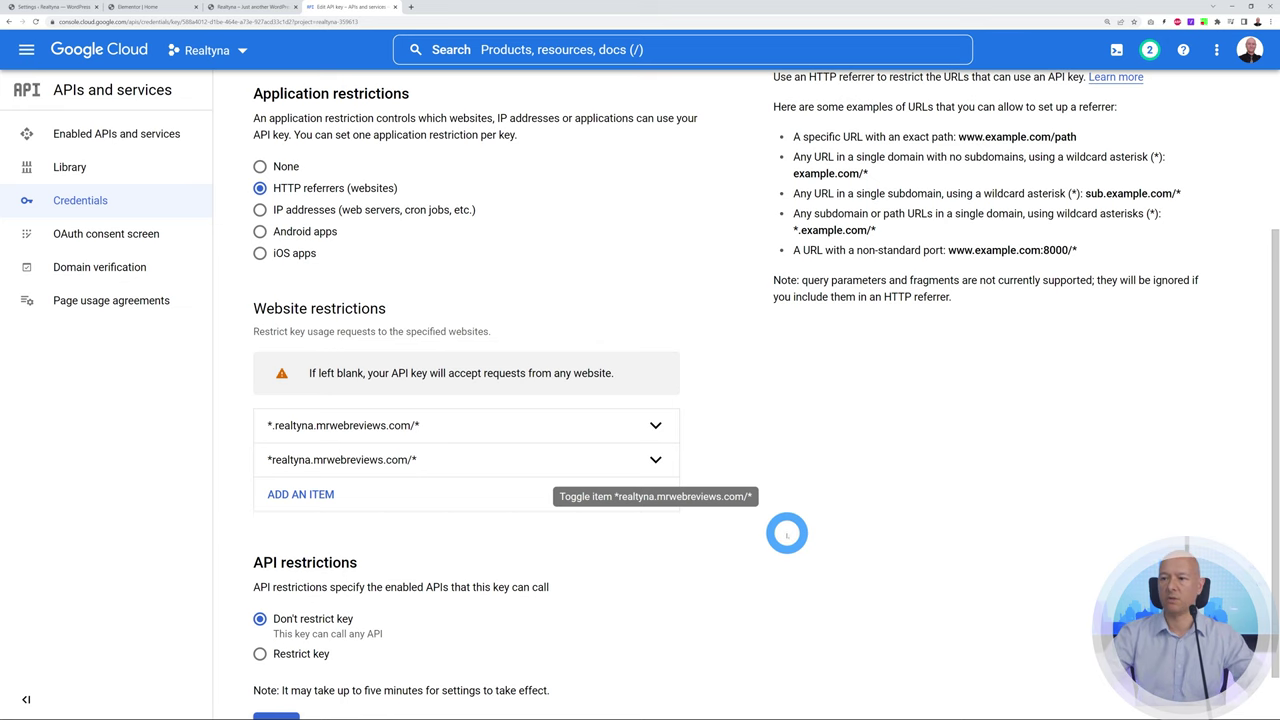
Limit the key to the Geocoding and Maps JavaScript APIs and save it
scroll(790, 540, "down", 1)
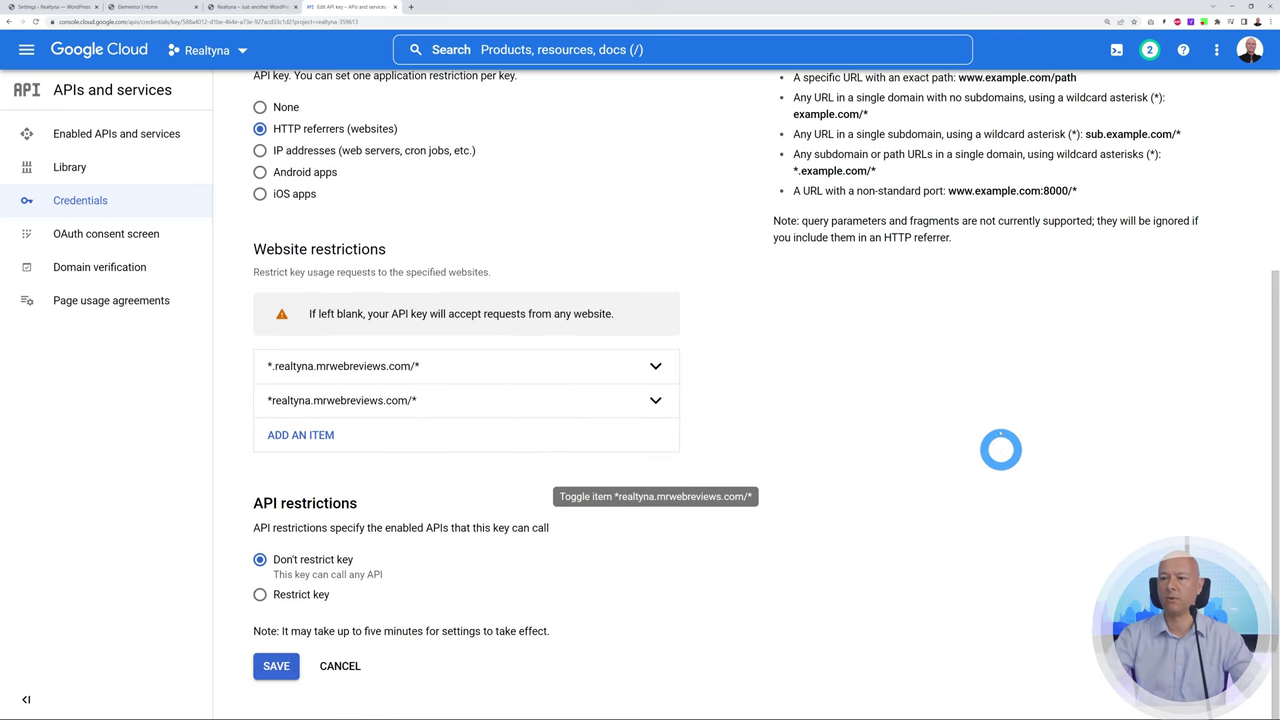
left_click(259, 594)
scroll(780, 520, "down", 1)
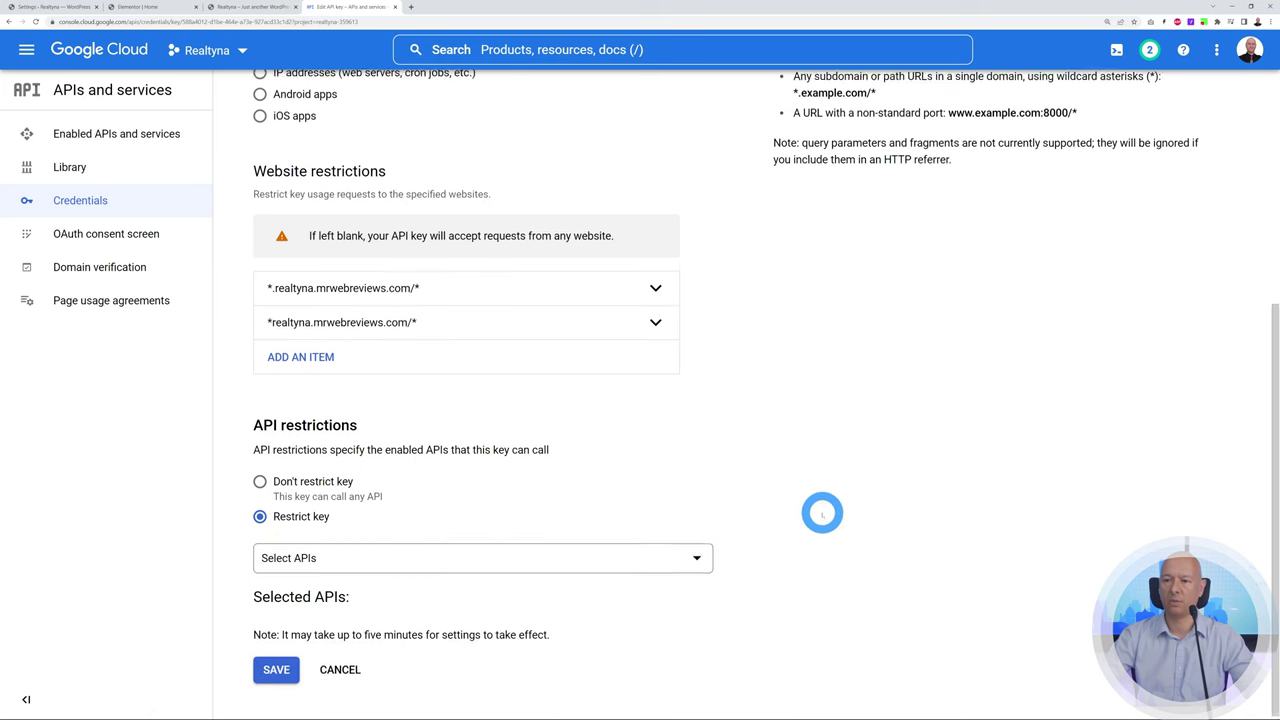
left_click(700, 558)
left_click(283, 368)
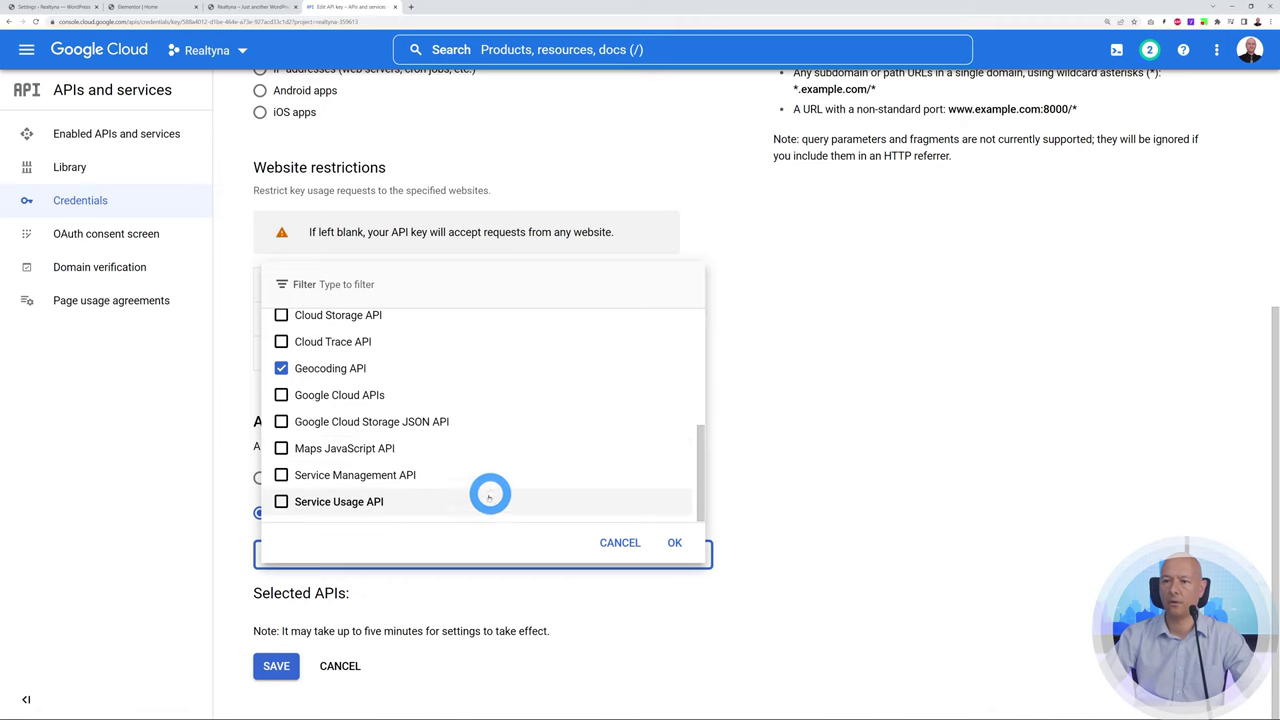
left_click(281, 448)
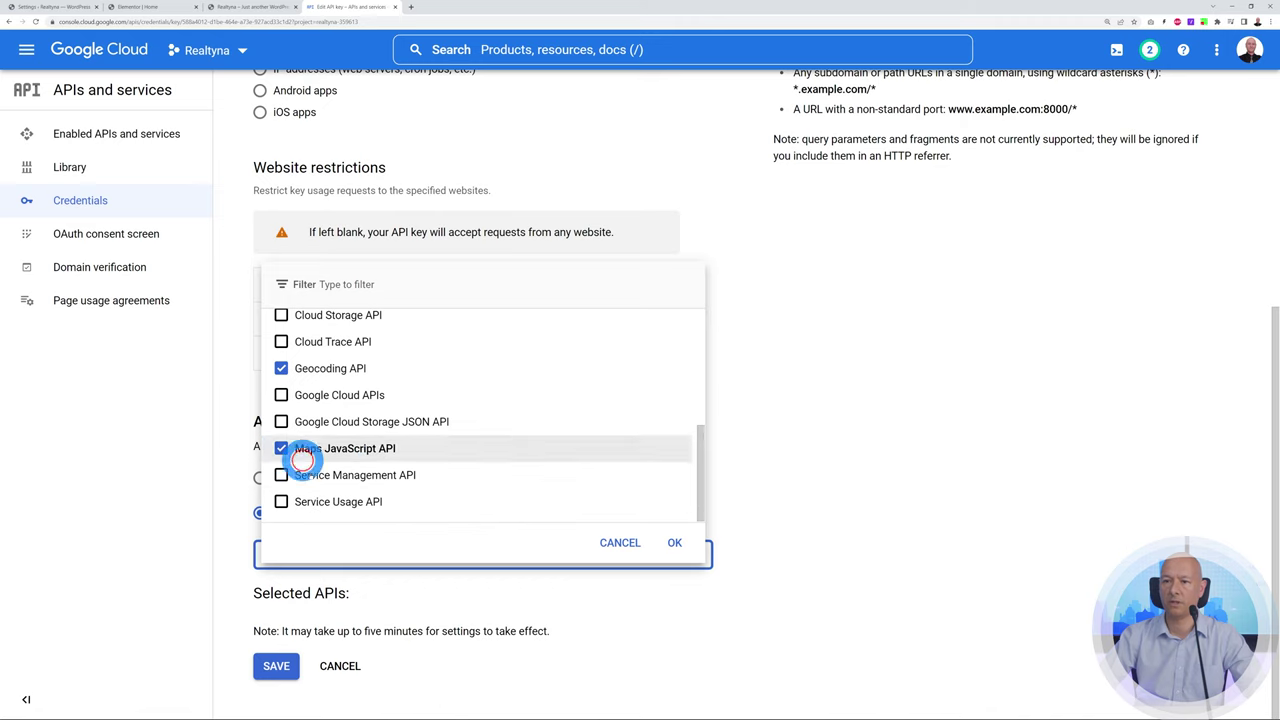
left_click(676, 543)
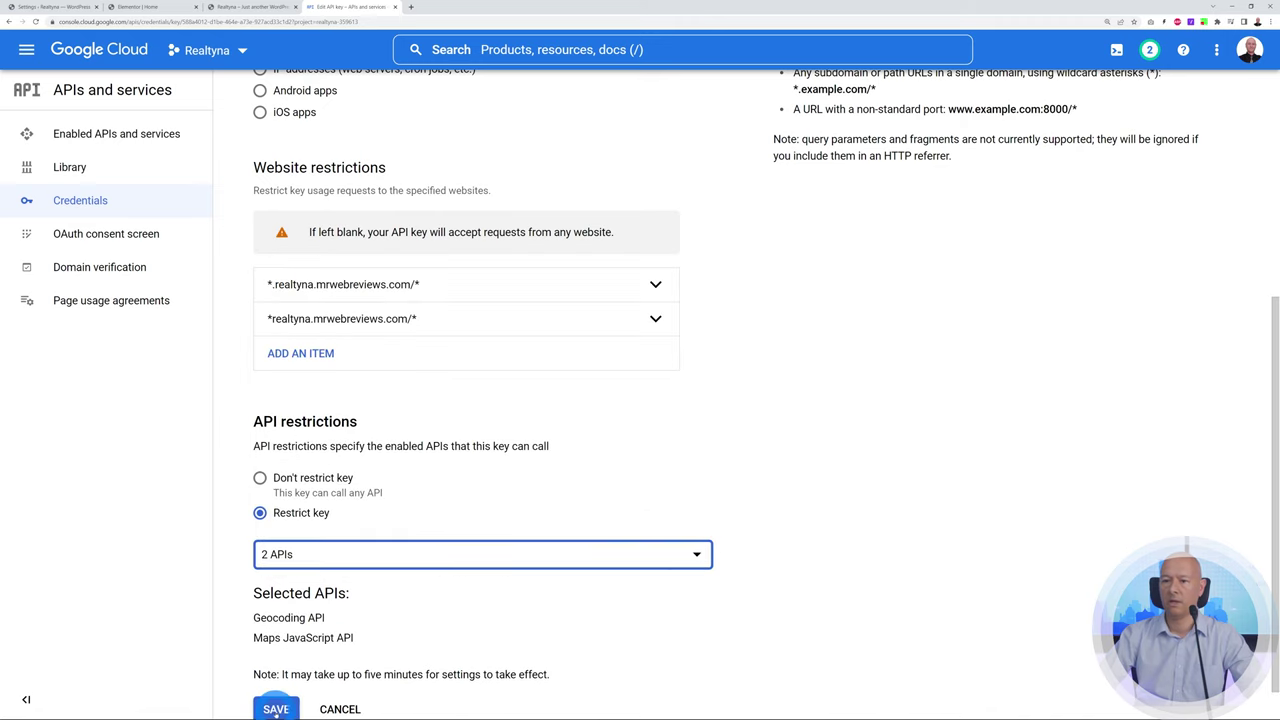
left_click(276, 709)
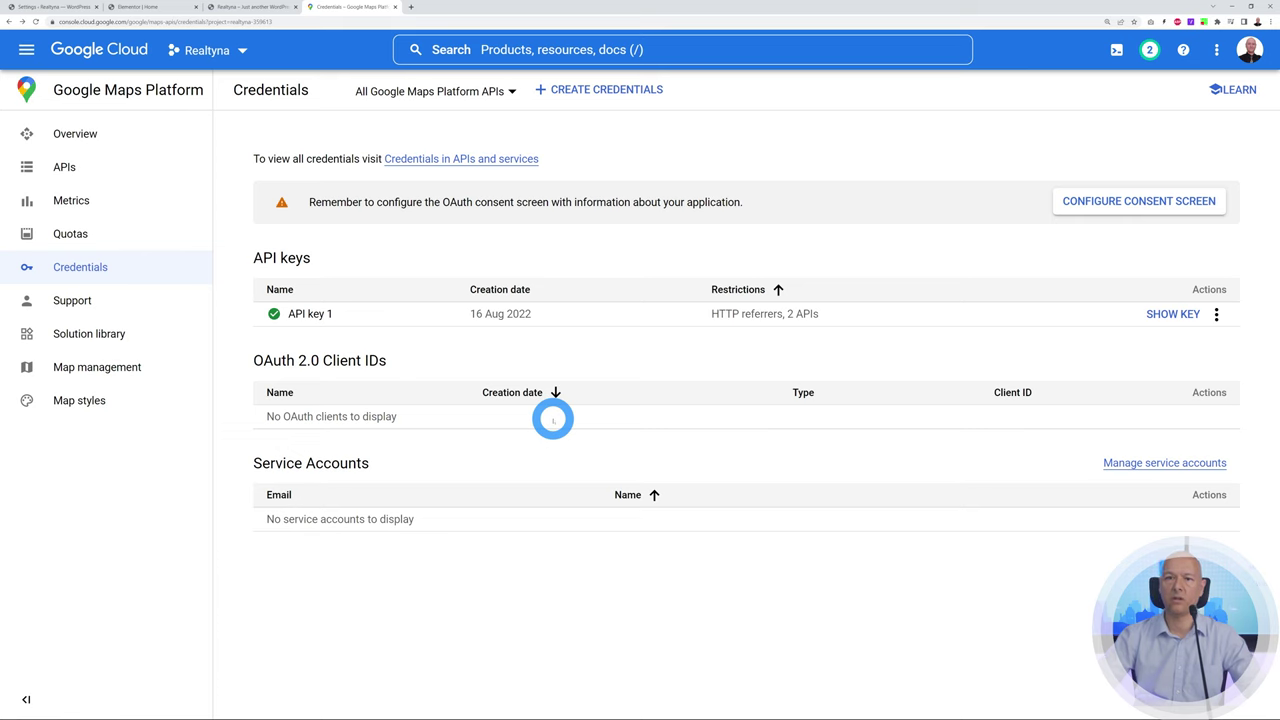
Reveal and copy the restricted API key
left_click(1167, 316)
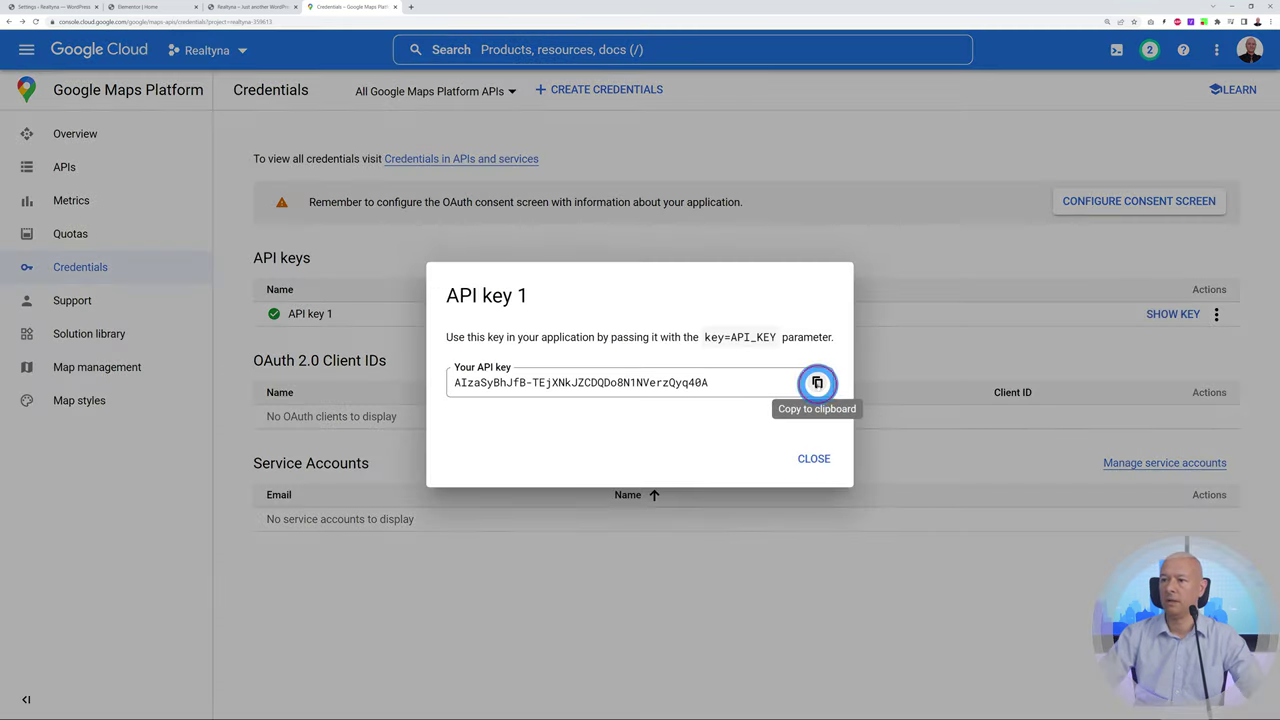
left_click(817, 382)
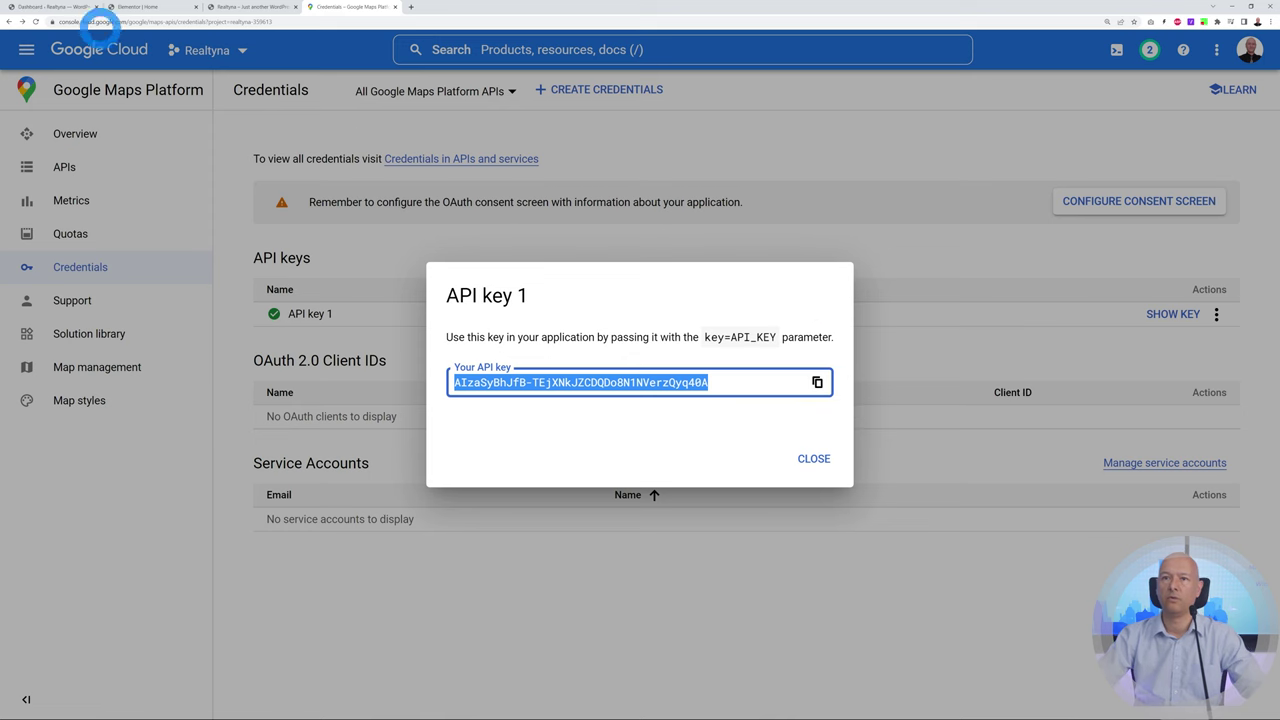
left_click(52, 7)
mouse_move(36, 180)
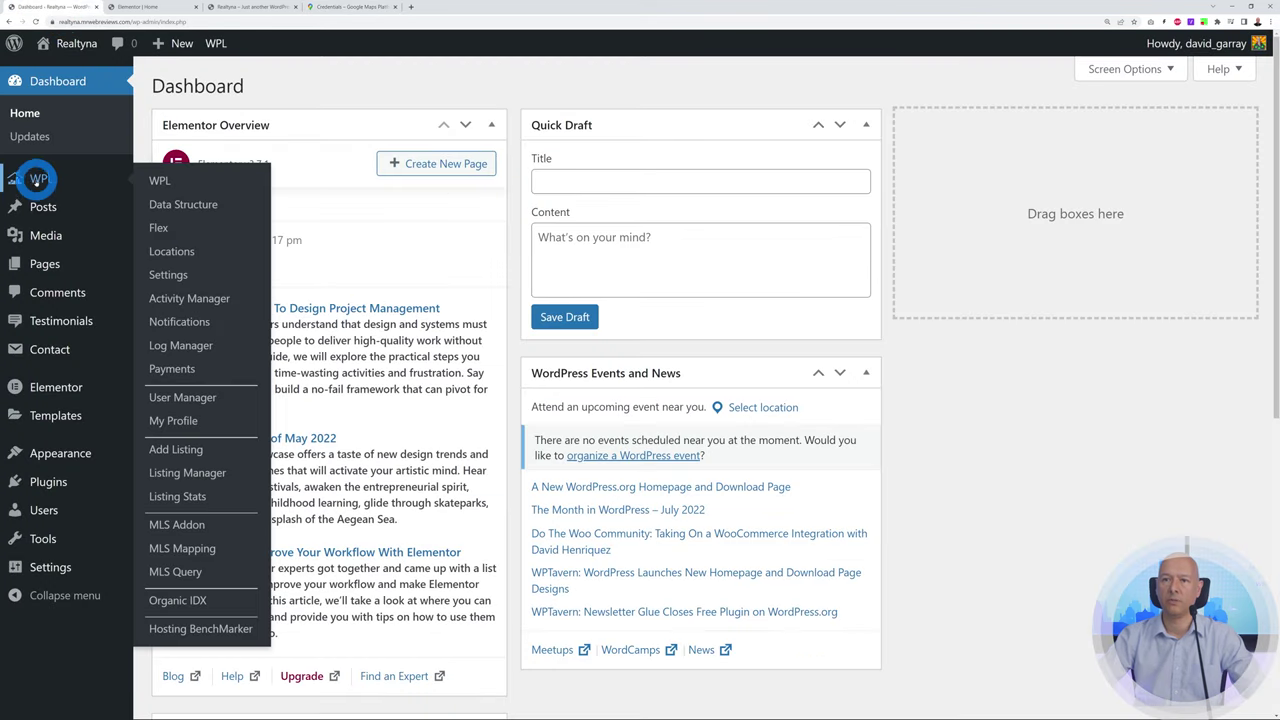
Paste the copied key into WPL Settings' Google API key (Client Side) field and save
left_click(164, 278)
scroll(880, 443, "down", 2)
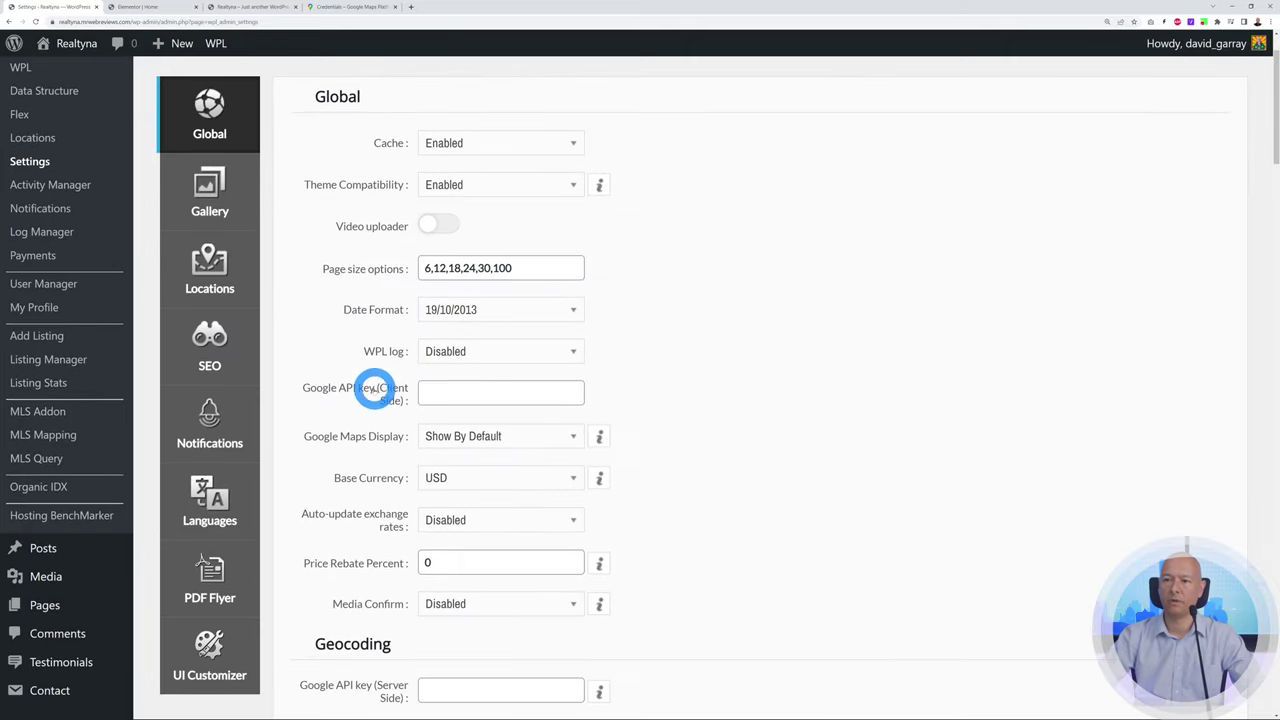
left_click(450, 394)
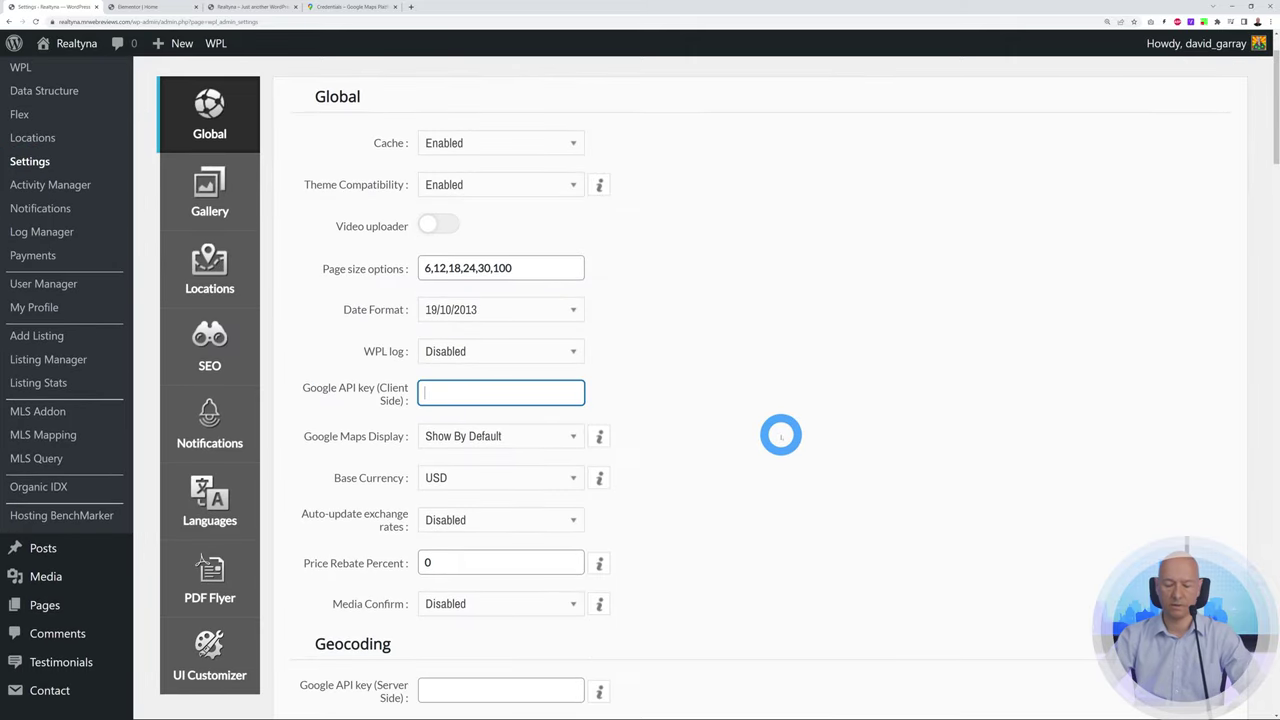
key("ctrl+v")
scroll(775, 410, "down", 4)
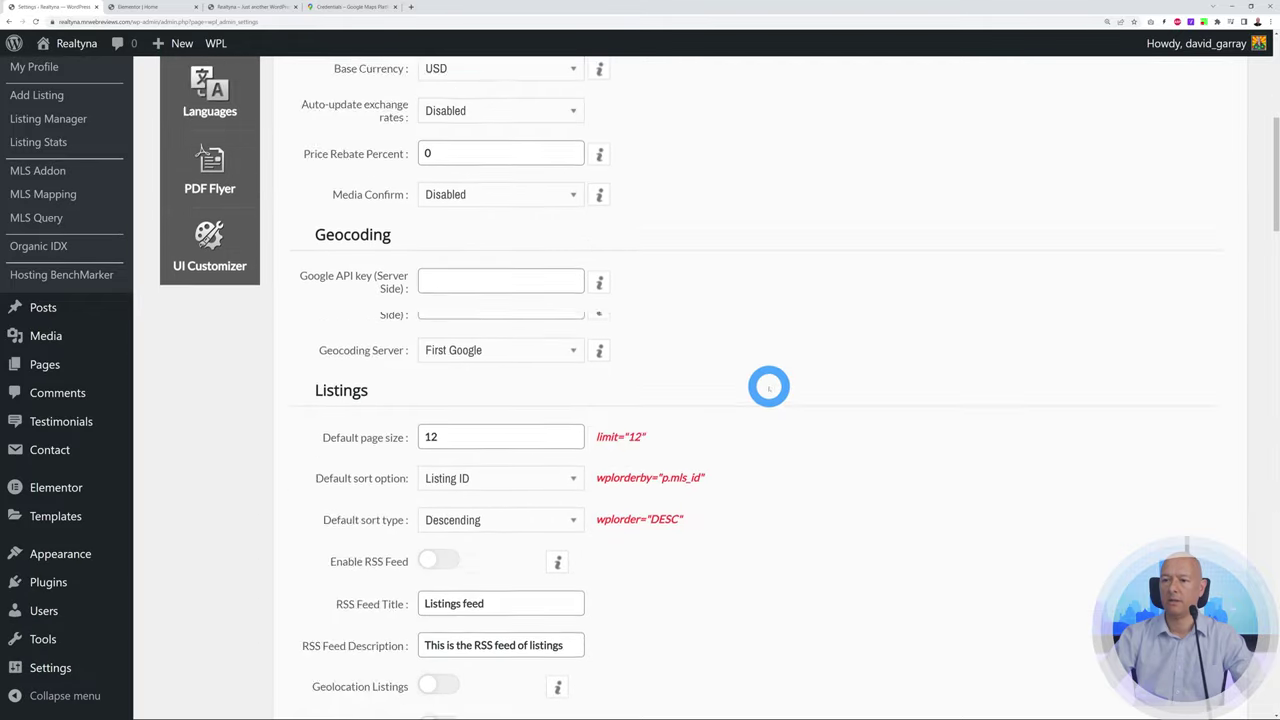
scroll(769, 387, "down", 8)
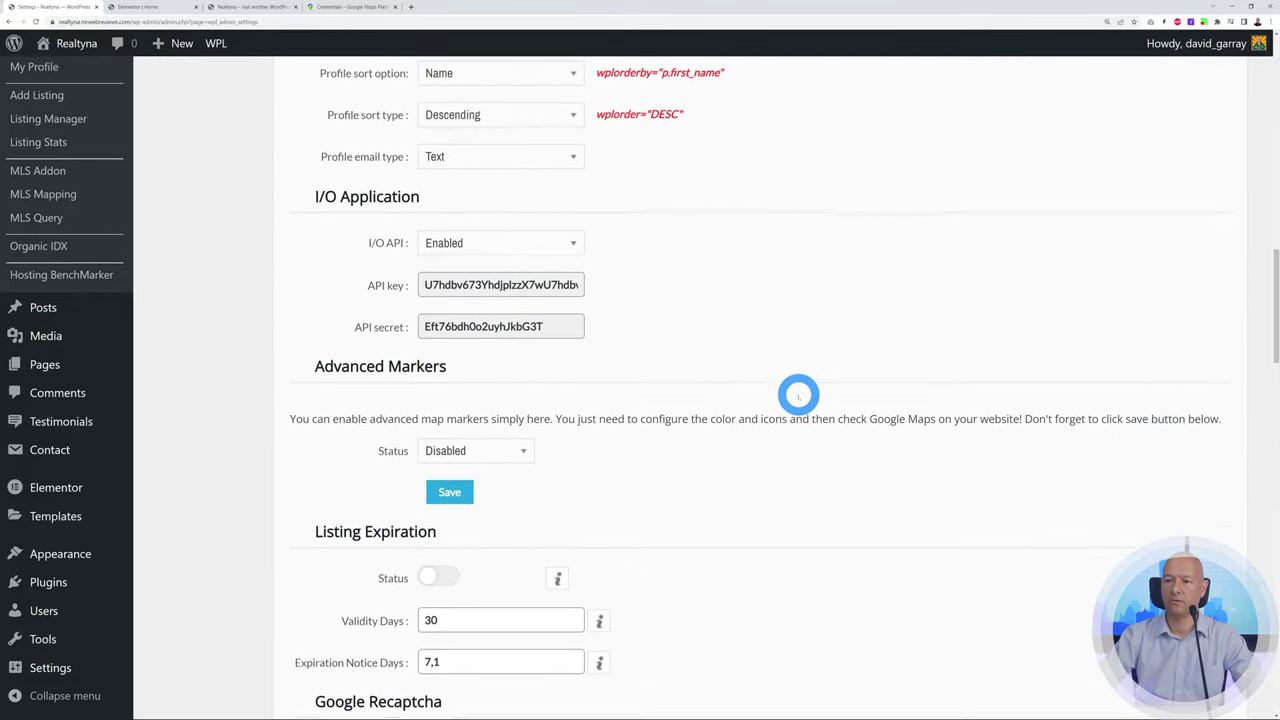
scroll(798, 395, "down", 1)
left_click(455, 408)
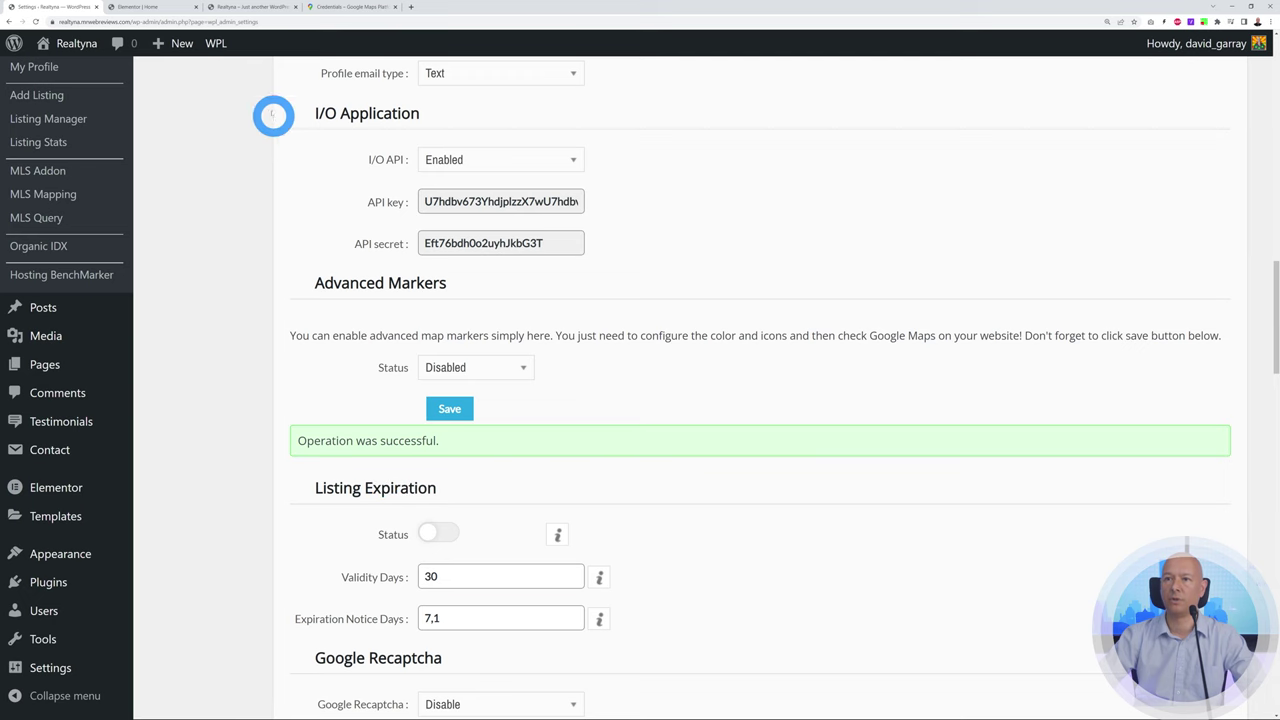
left_click(251, 7)
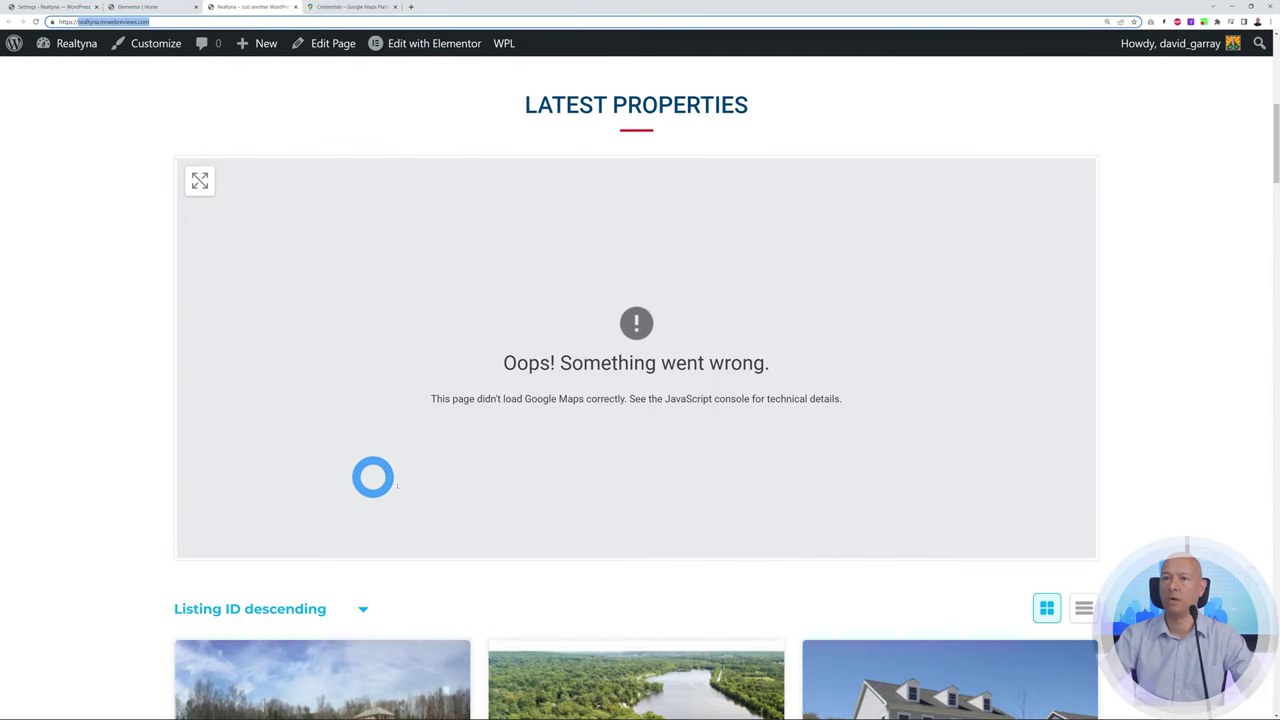
Reload the homepage and zoom the Latest Properties map in around Wilmington
left_click(35, 21)
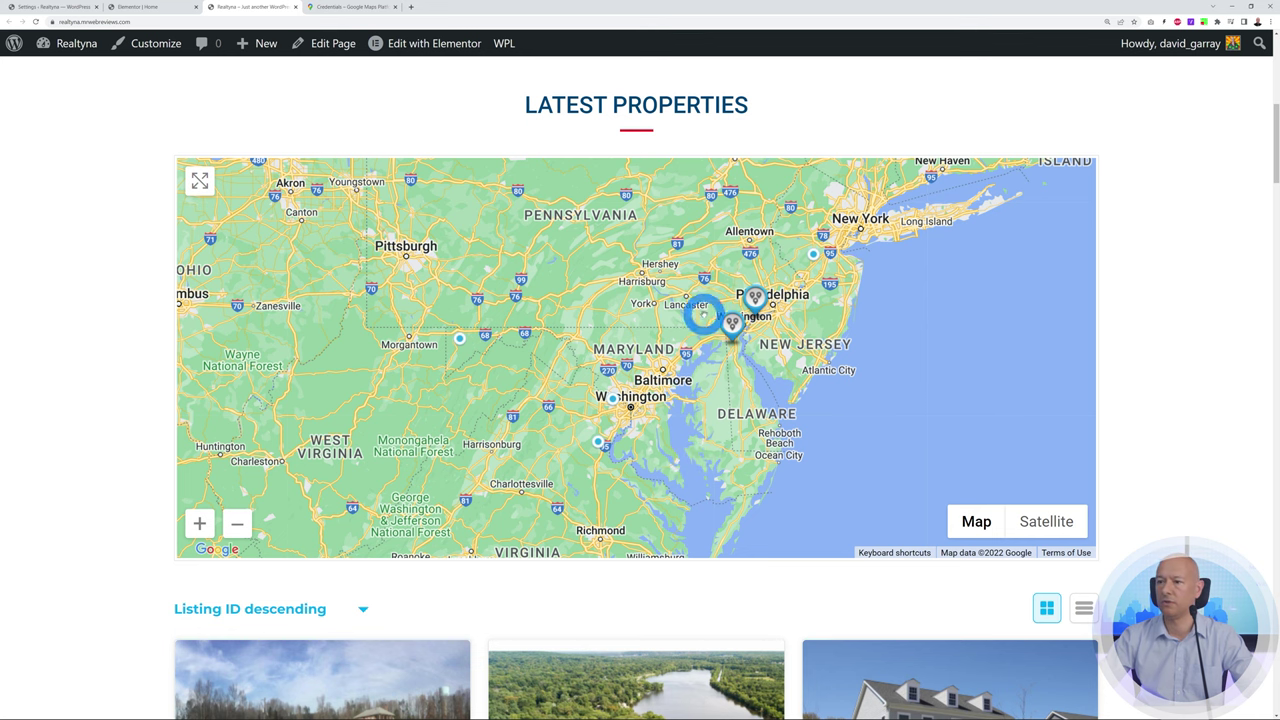
scroll(705, 315, "up", 1)
scroll(163, 529, "down", 1)
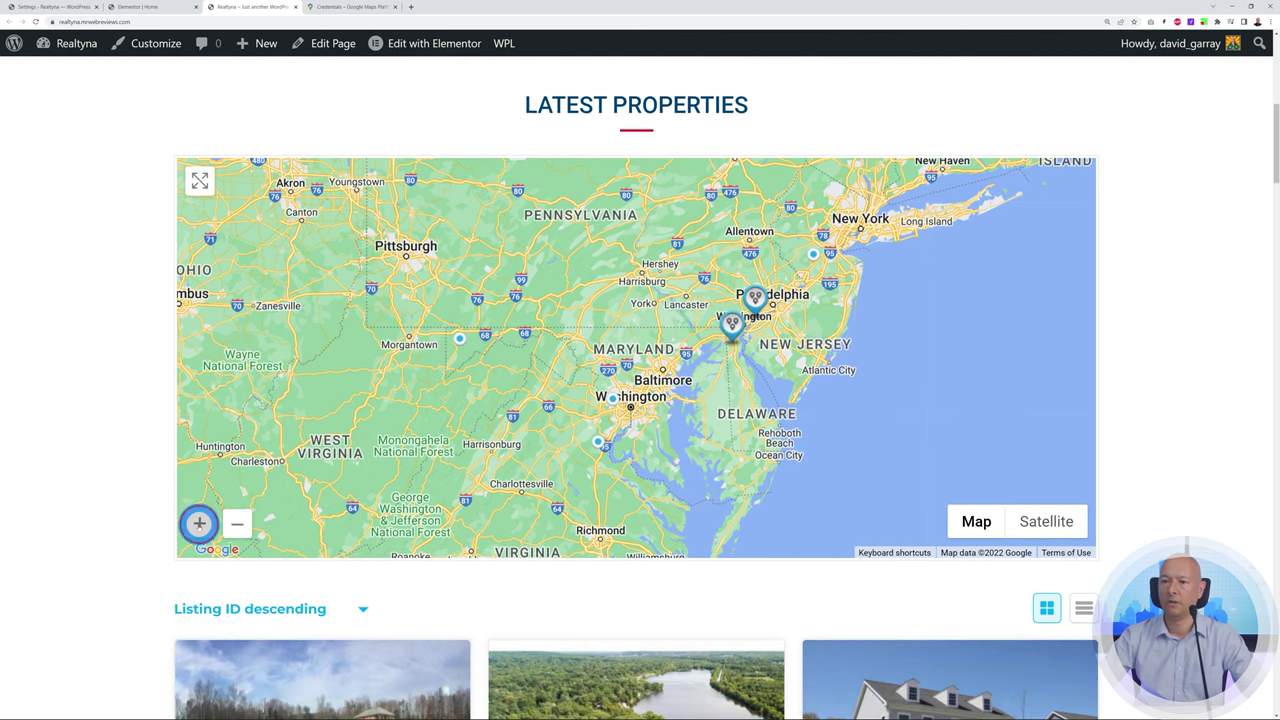
left_click(198, 523)
left_click_drag(611, 409, 545, 412)
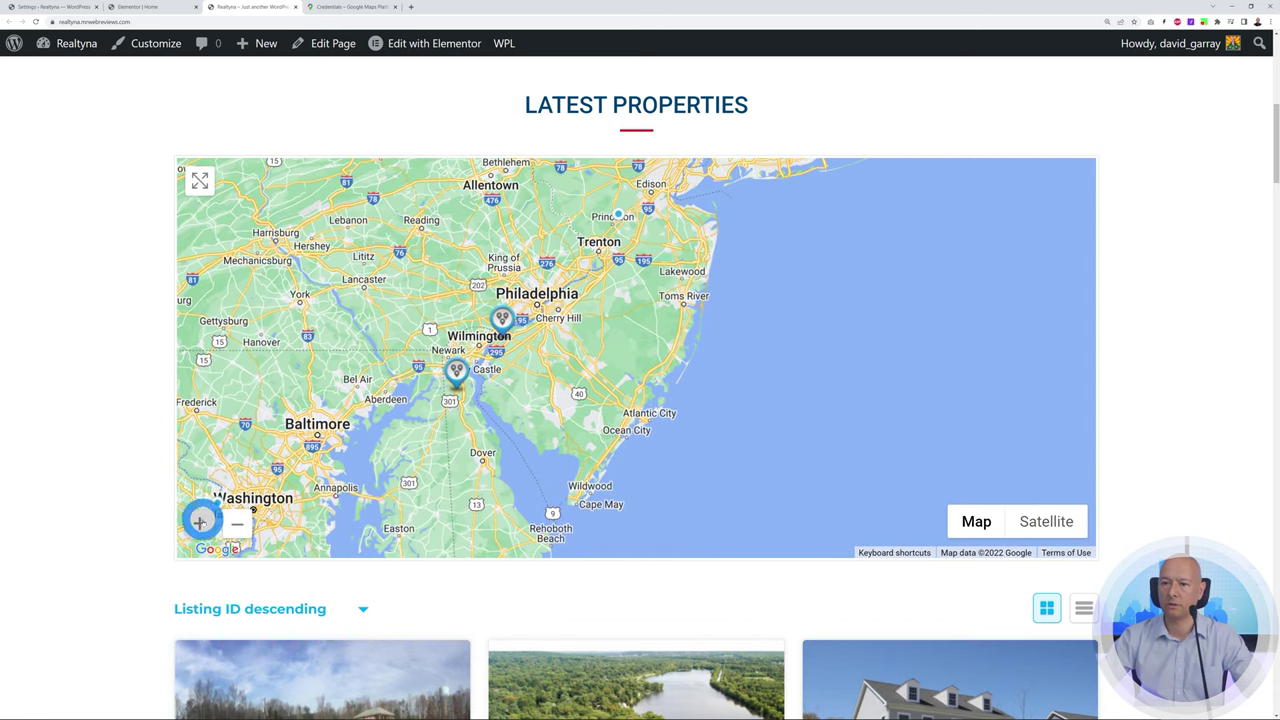
left_click(202, 521)
left_click_drag(406, 371, 700, 355)
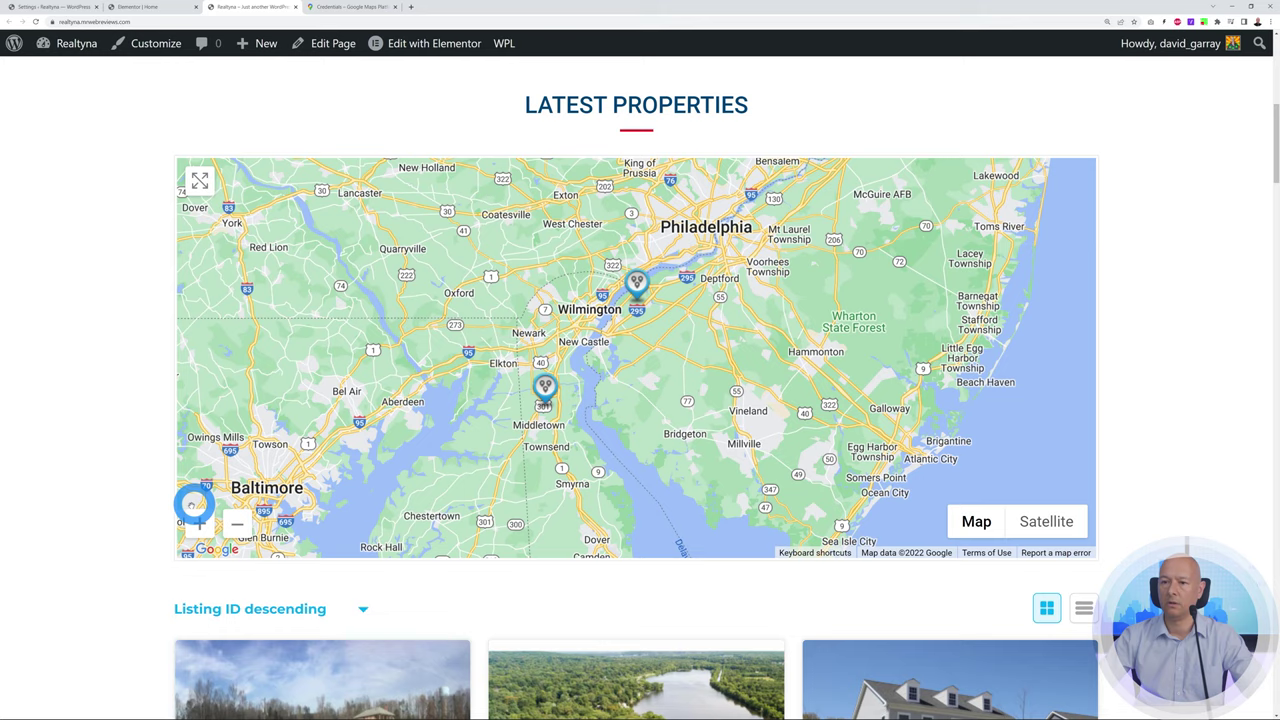
left_click(197, 521)
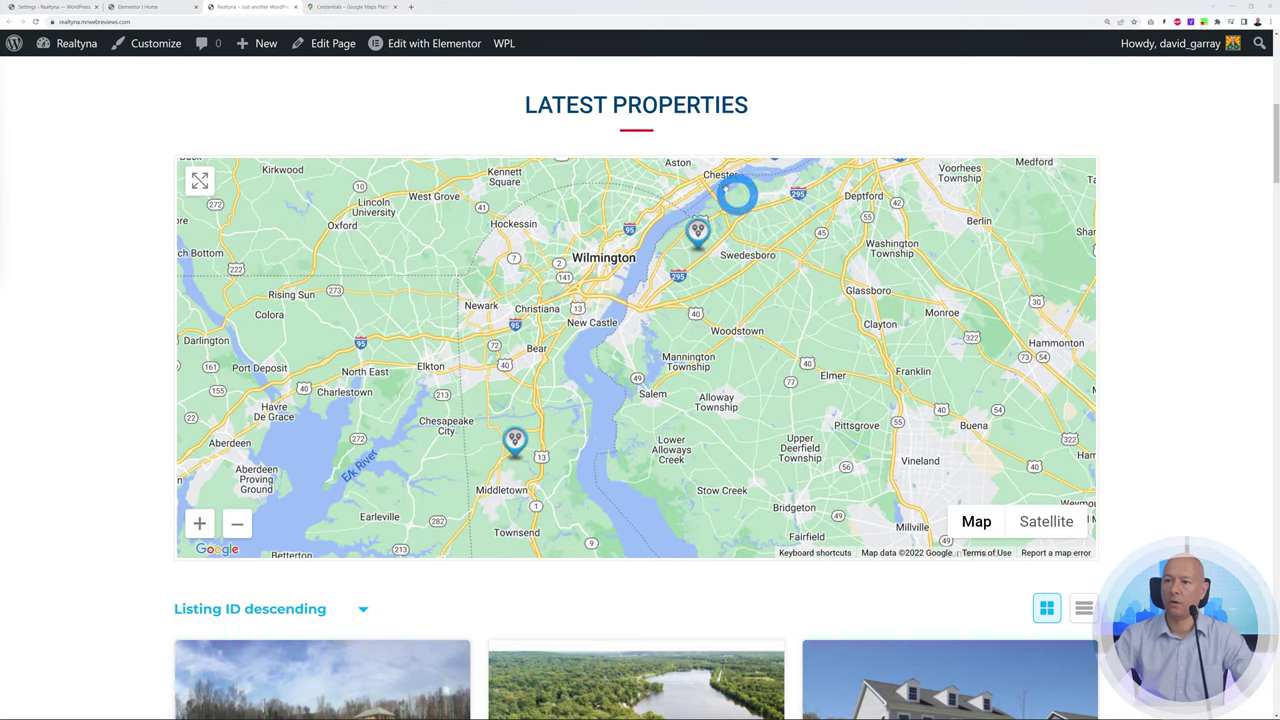
Open the Middletown and Pedricktown property popups on the map
left_click(515, 441)
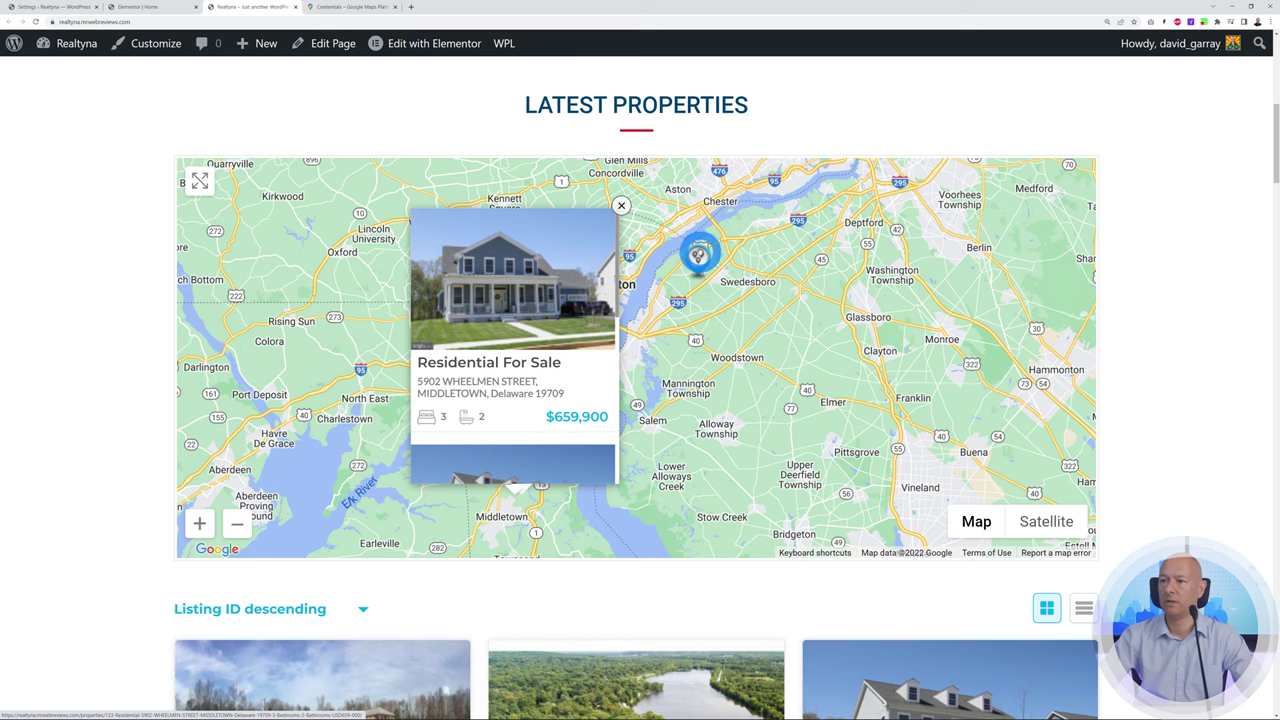
left_click(699, 258)
scroll(731, 385, "up", 1)
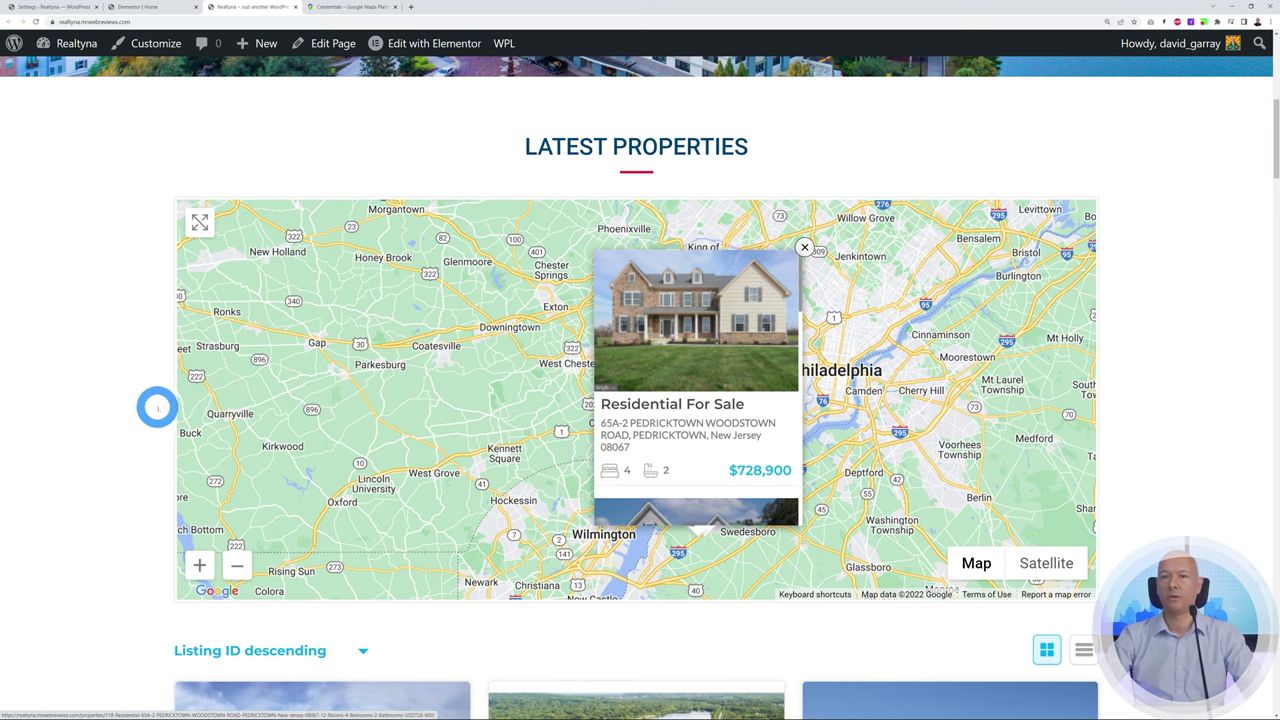
left_click(140, 7)
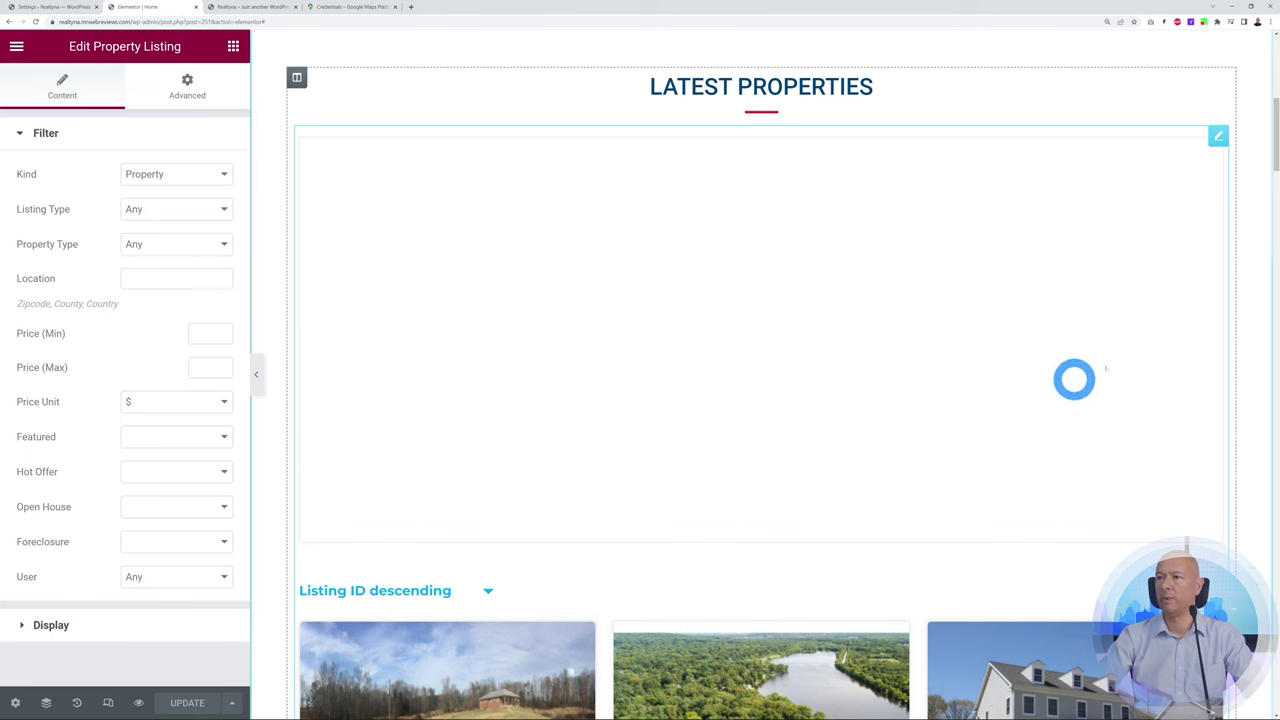
scroll(1257, 340, "down", 3)
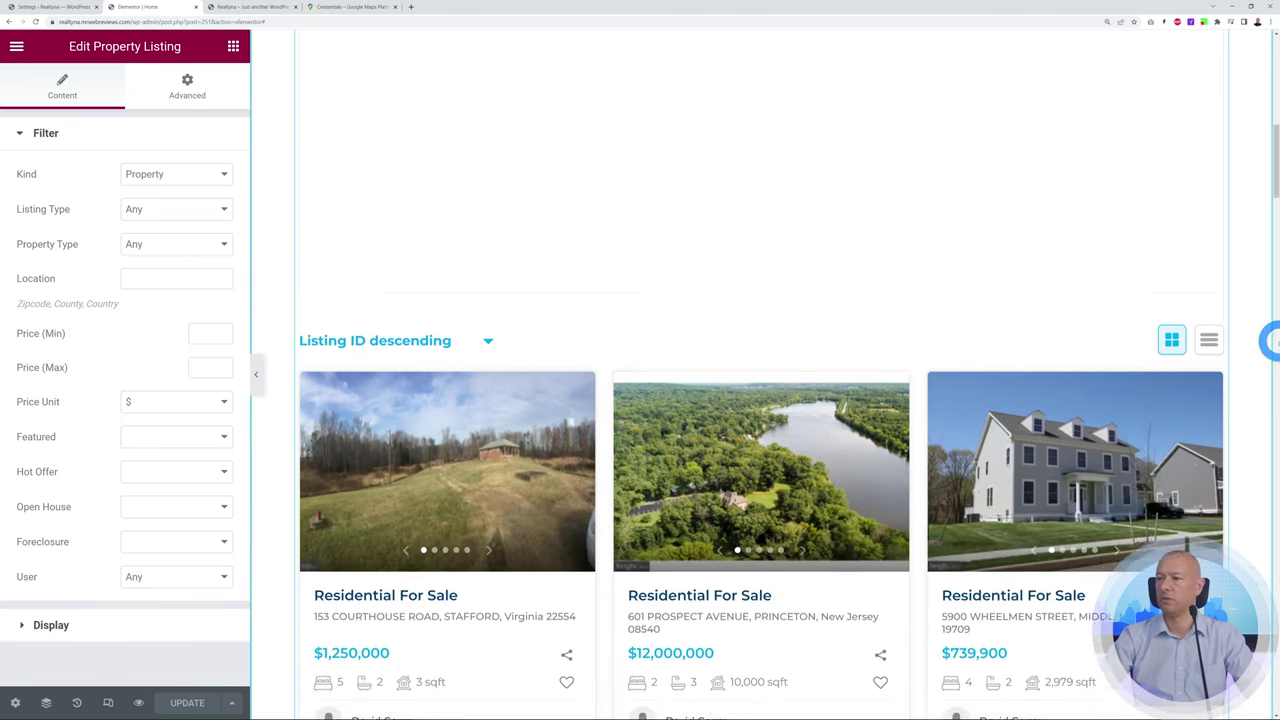
scroll(1268, 340, "down", 2)
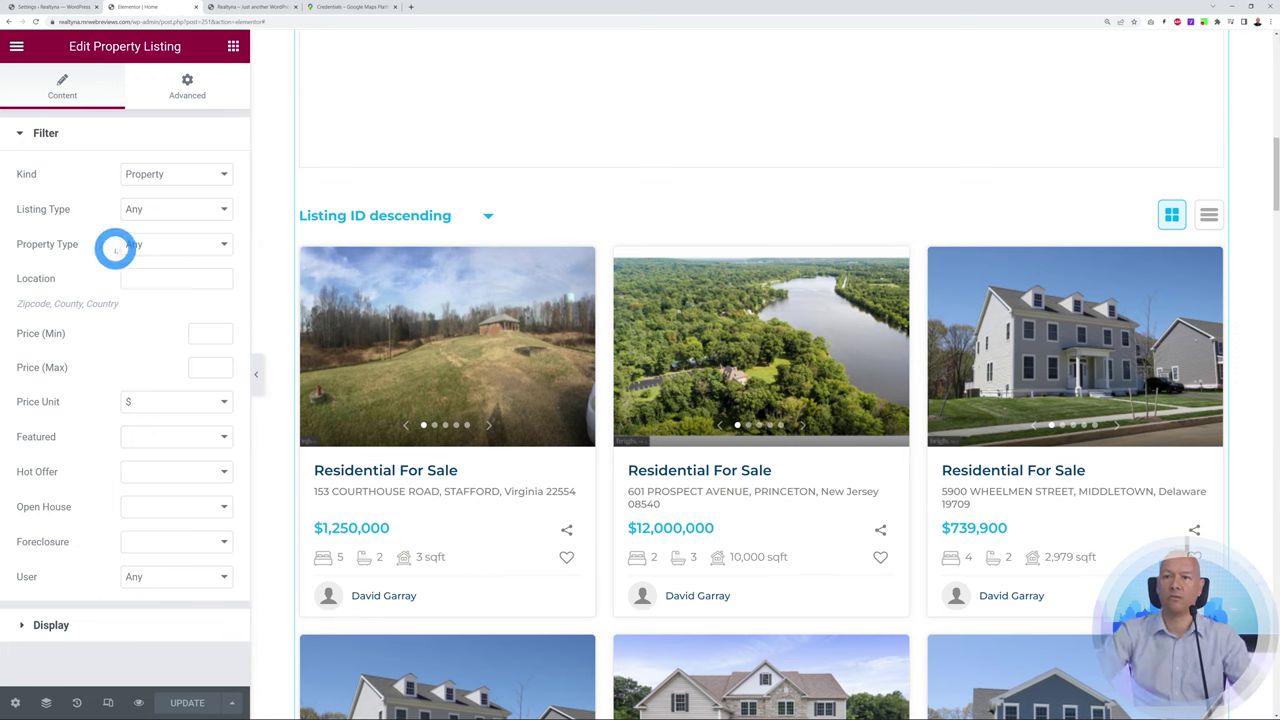
left_click(223, 174)
left_click(222, 176)
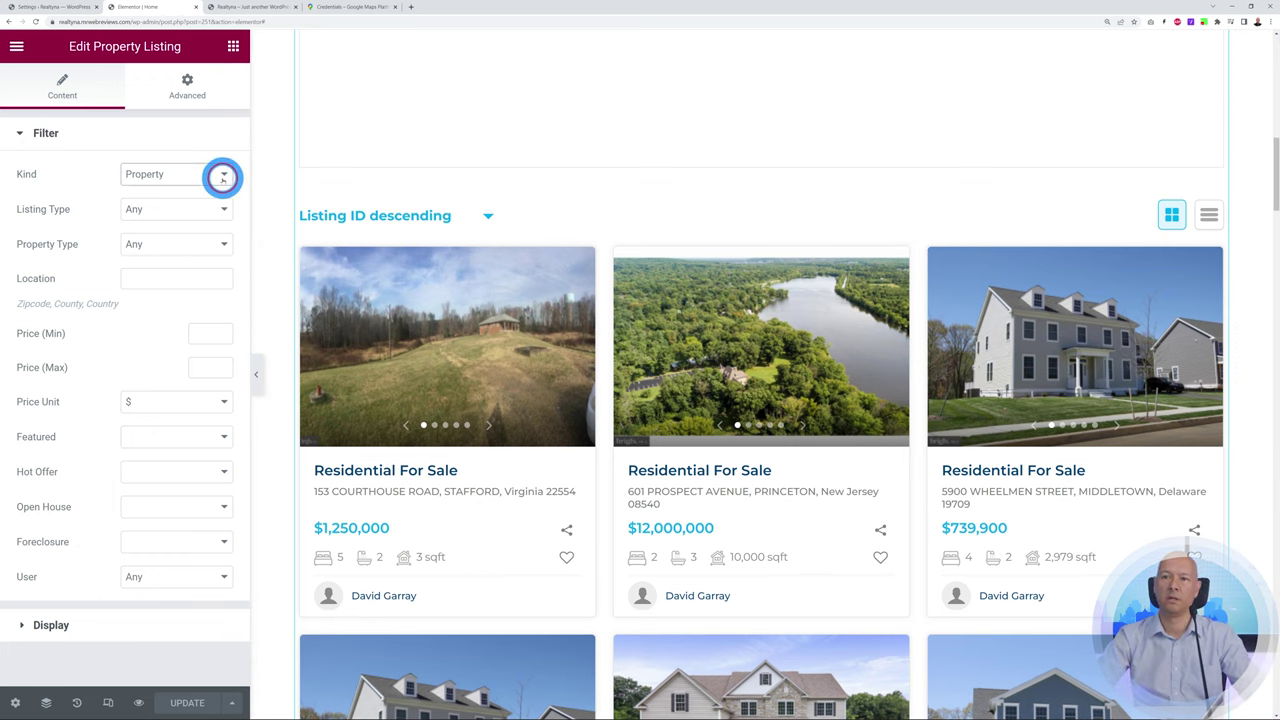
left_click(222, 210)
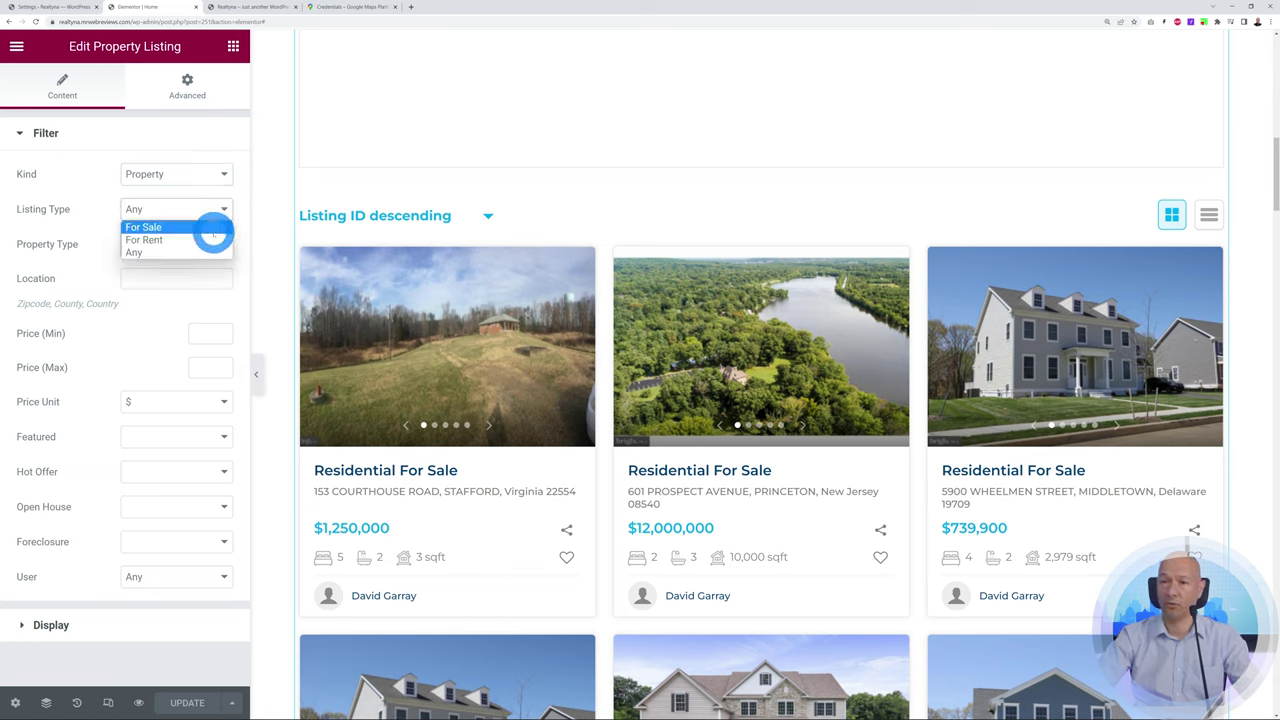
left_click(84, 250)
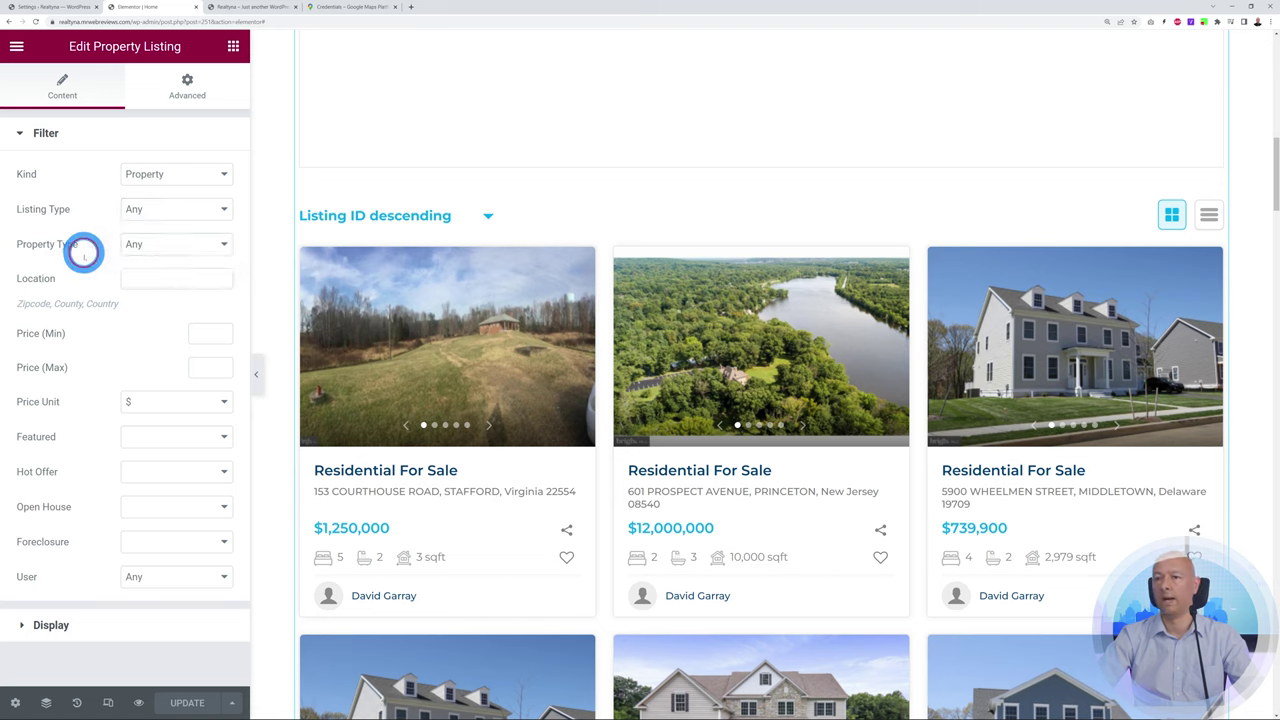
left_click(221, 246)
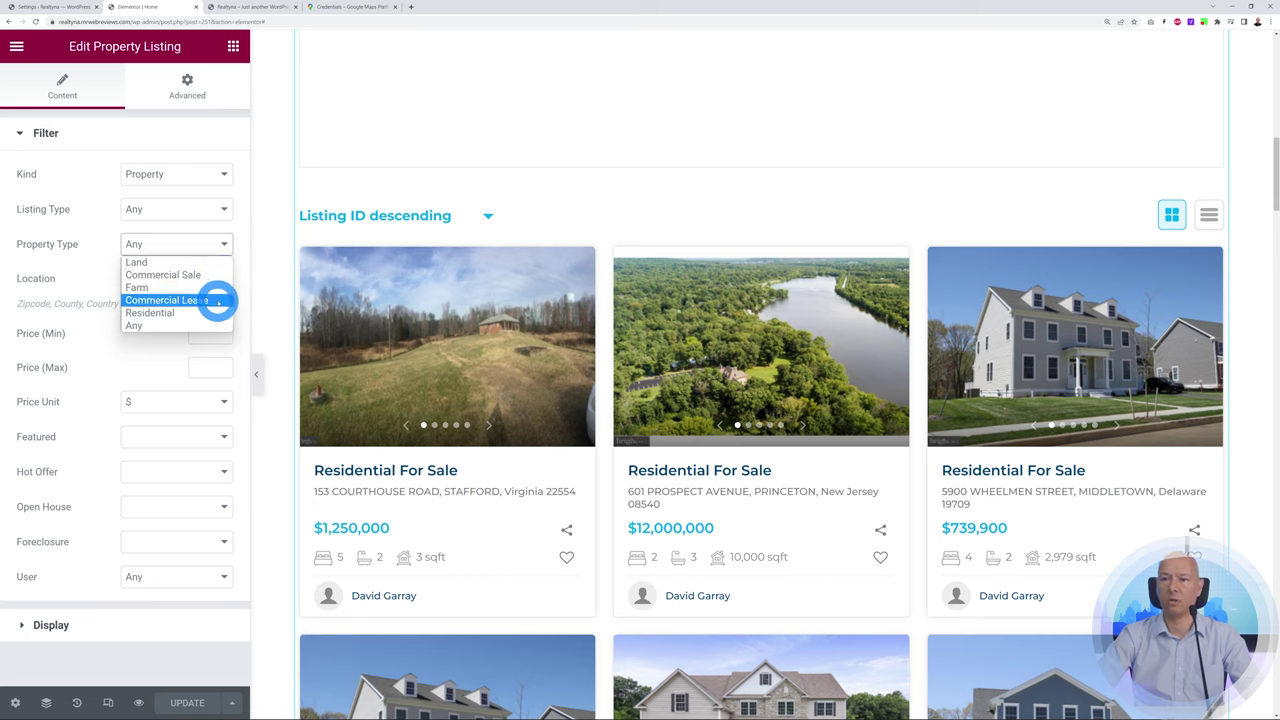
left_click(196, 325)
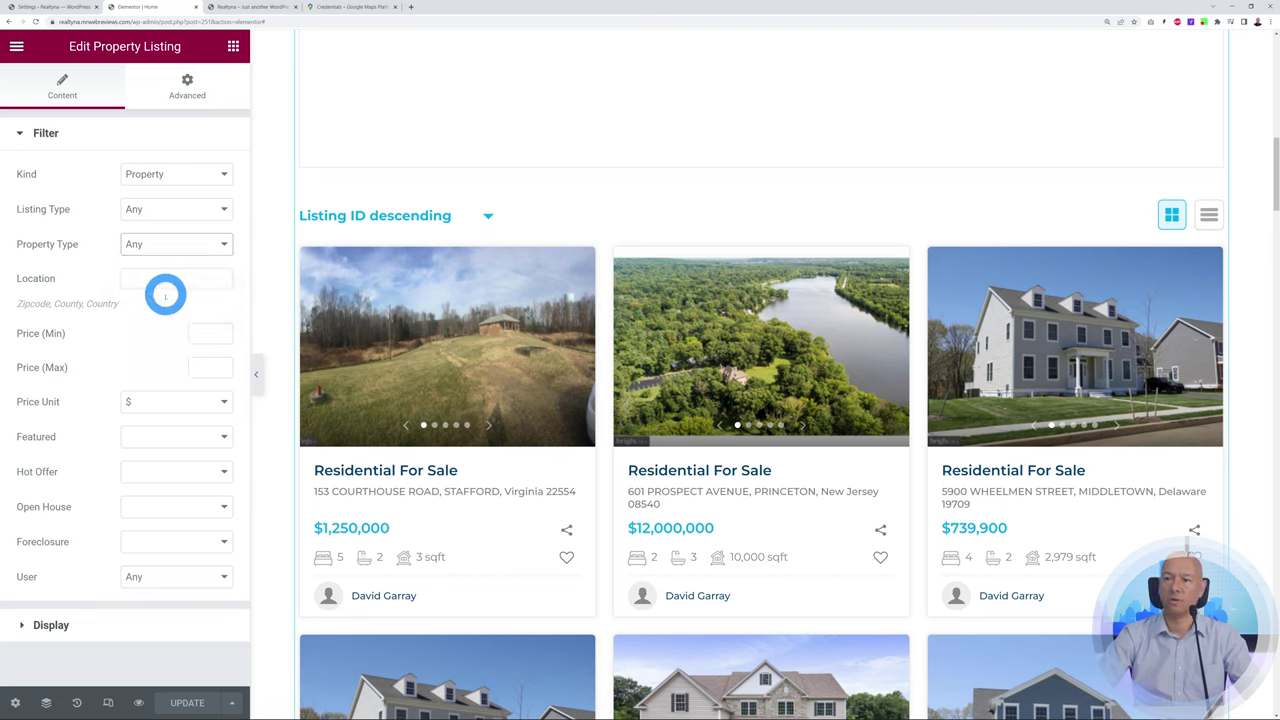
left_click(135, 346)
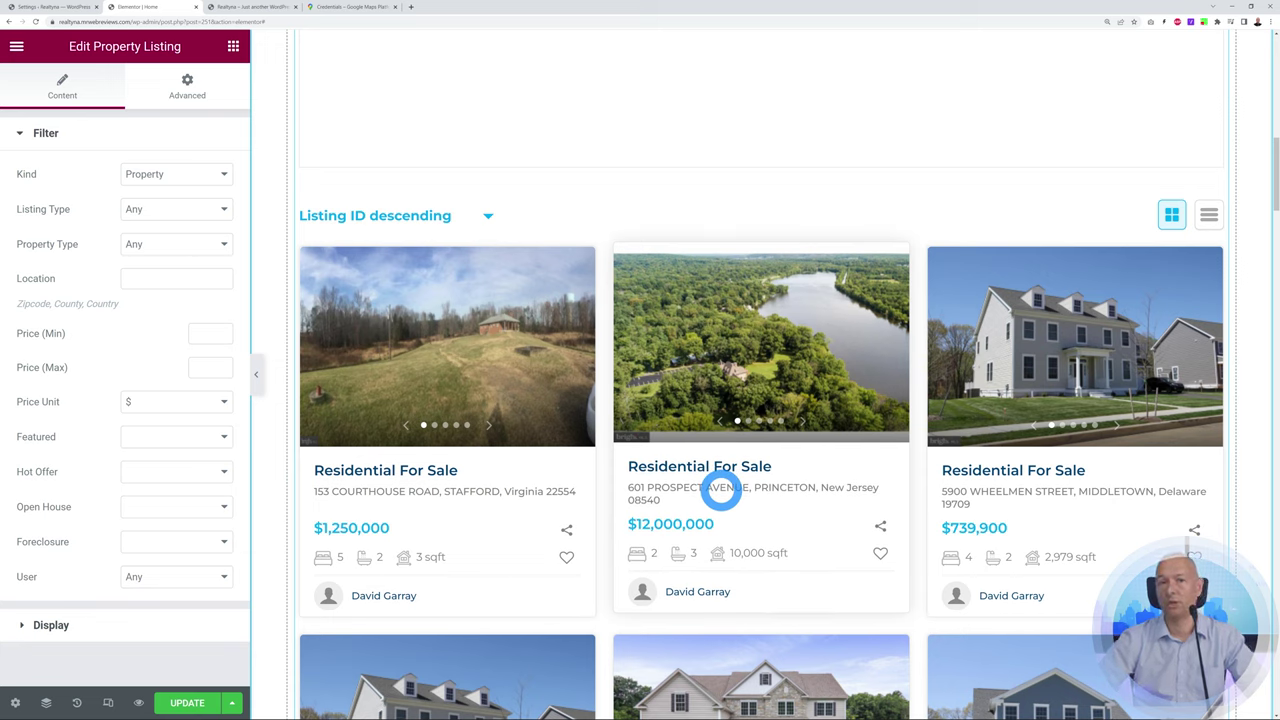
left_click(75, 630)
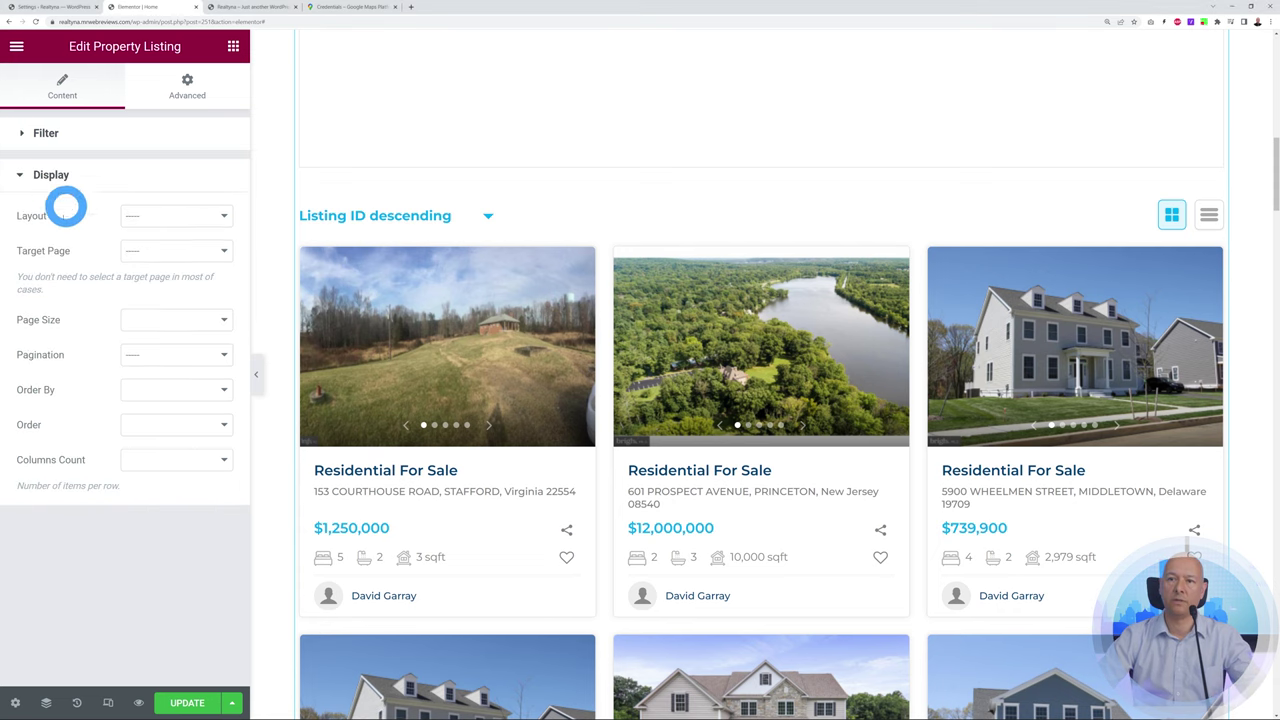
left_click(211, 213)
left_click(214, 212)
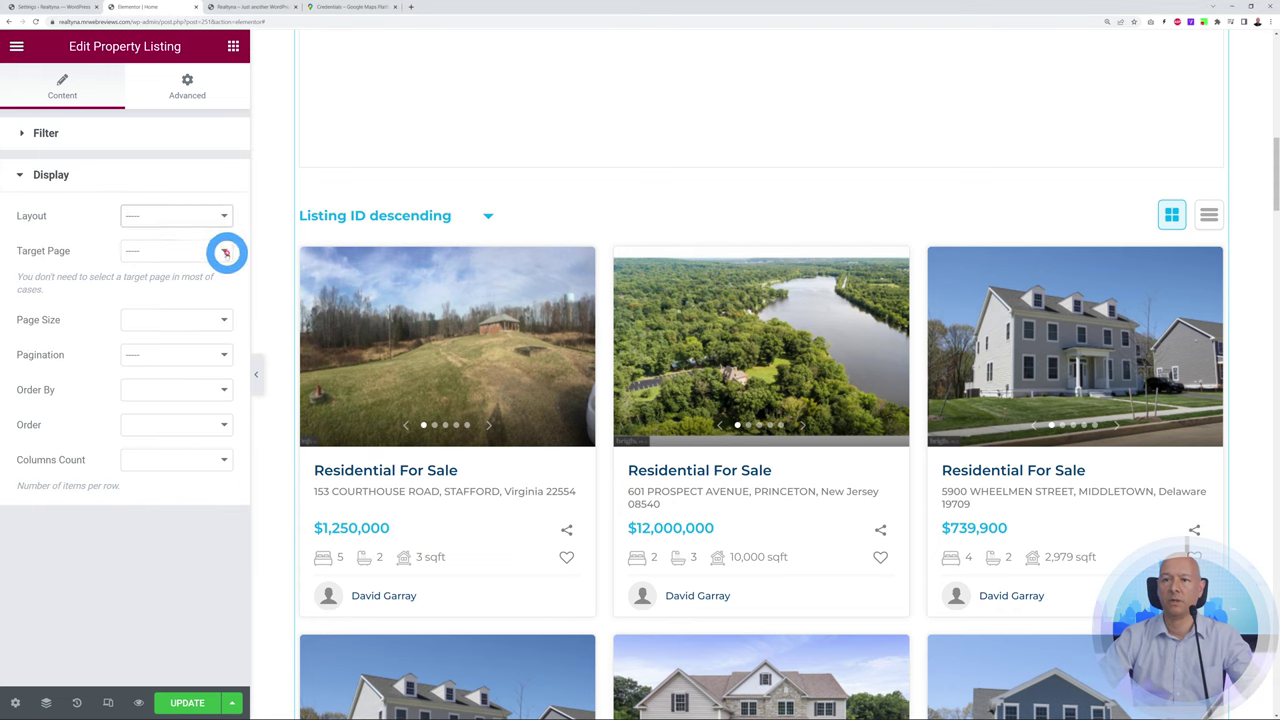
left_click(223, 250)
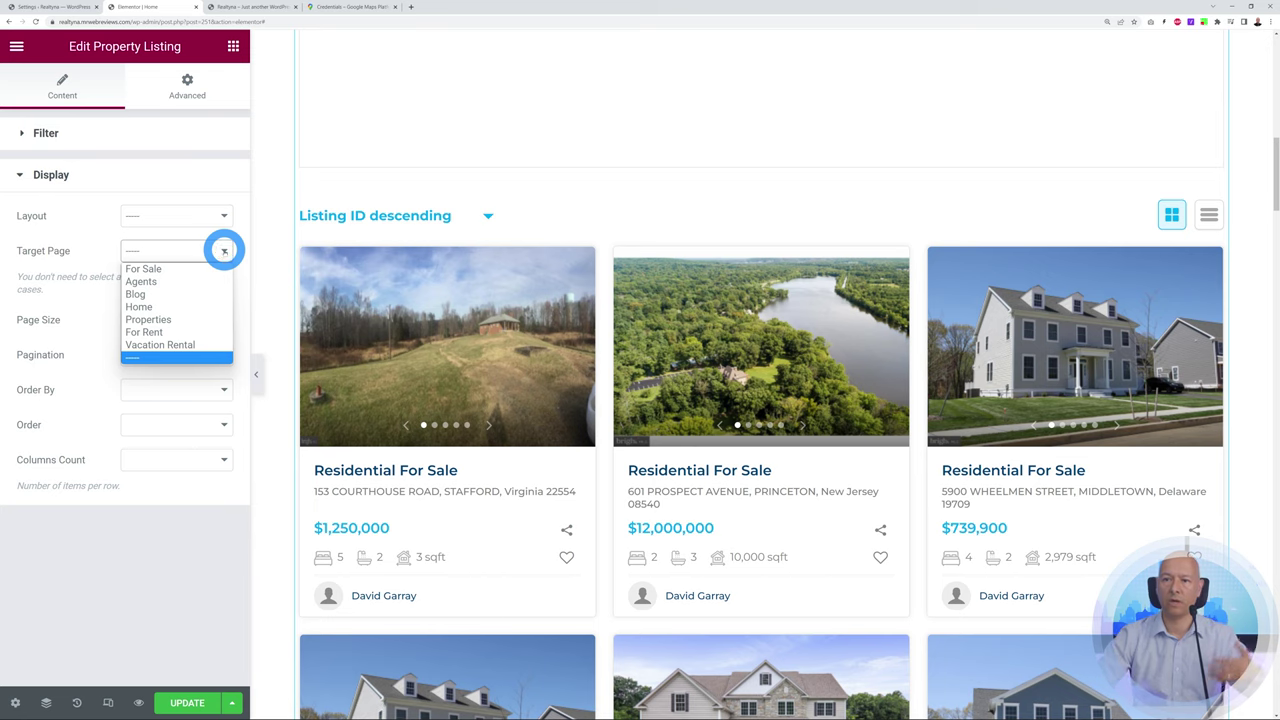
left_click(223, 250)
left_click(226, 318)
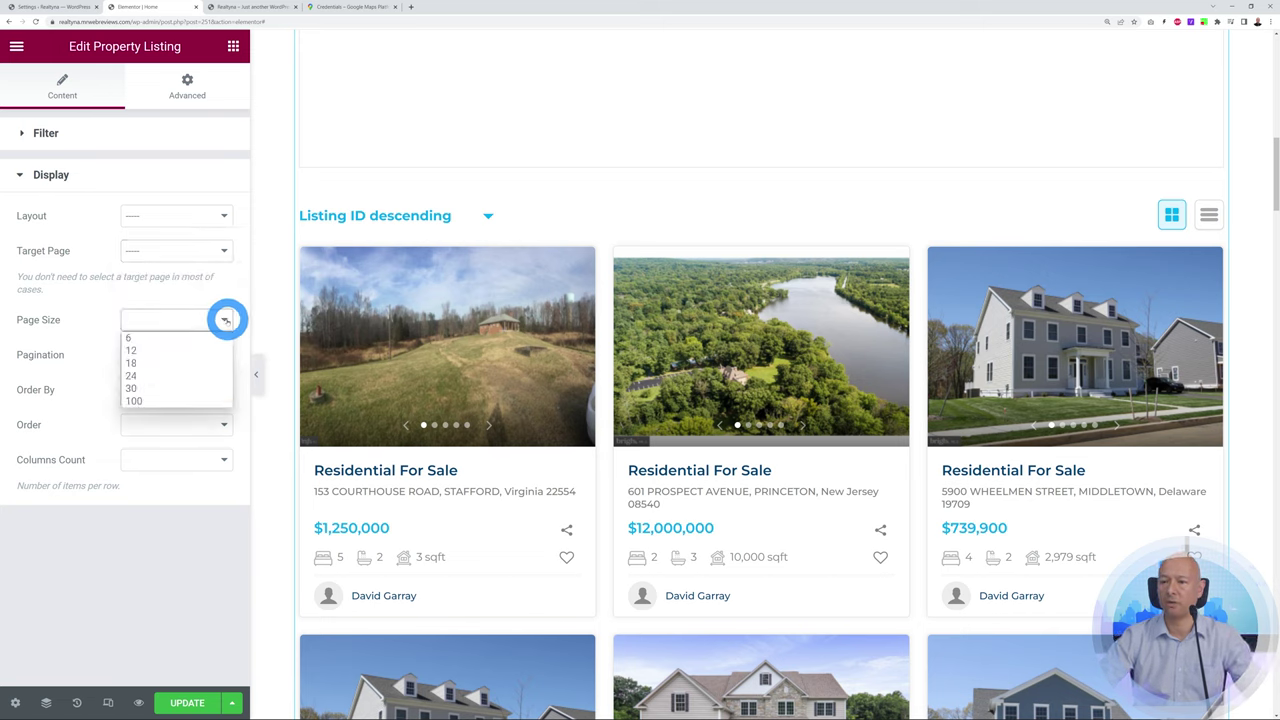
left_click(226, 319)
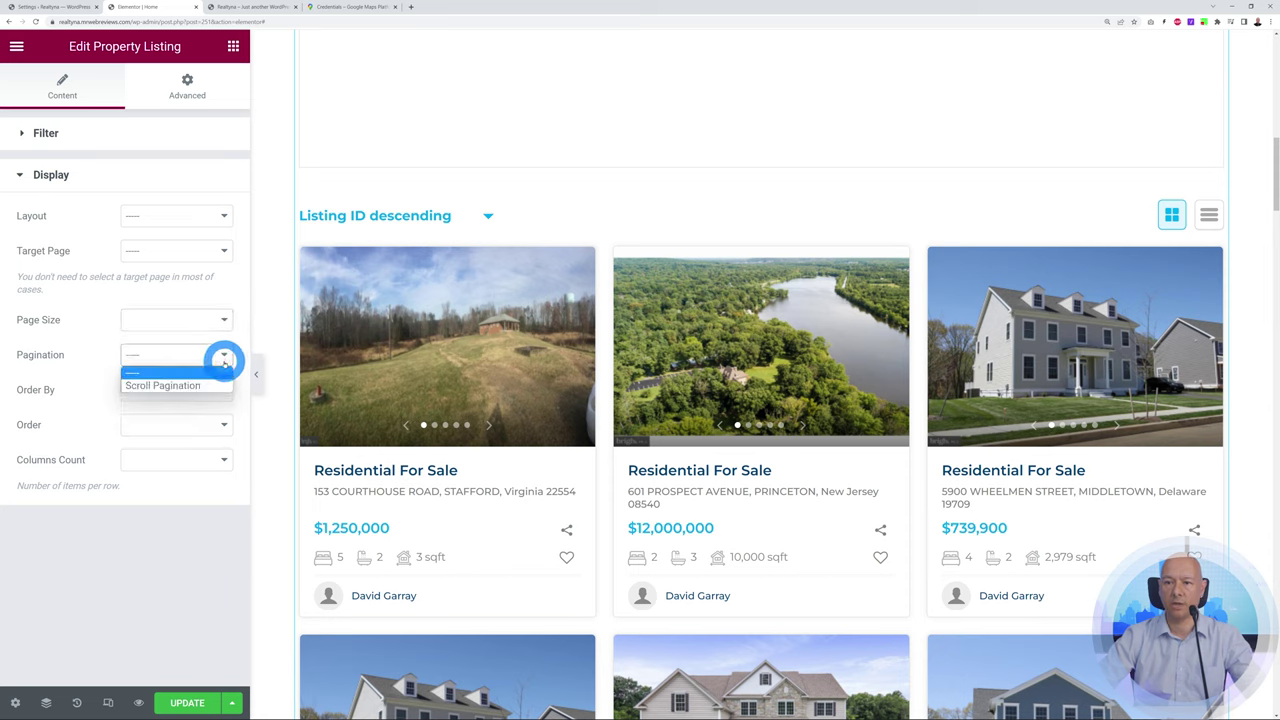
left_click(224, 358)
left_click(220, 318)
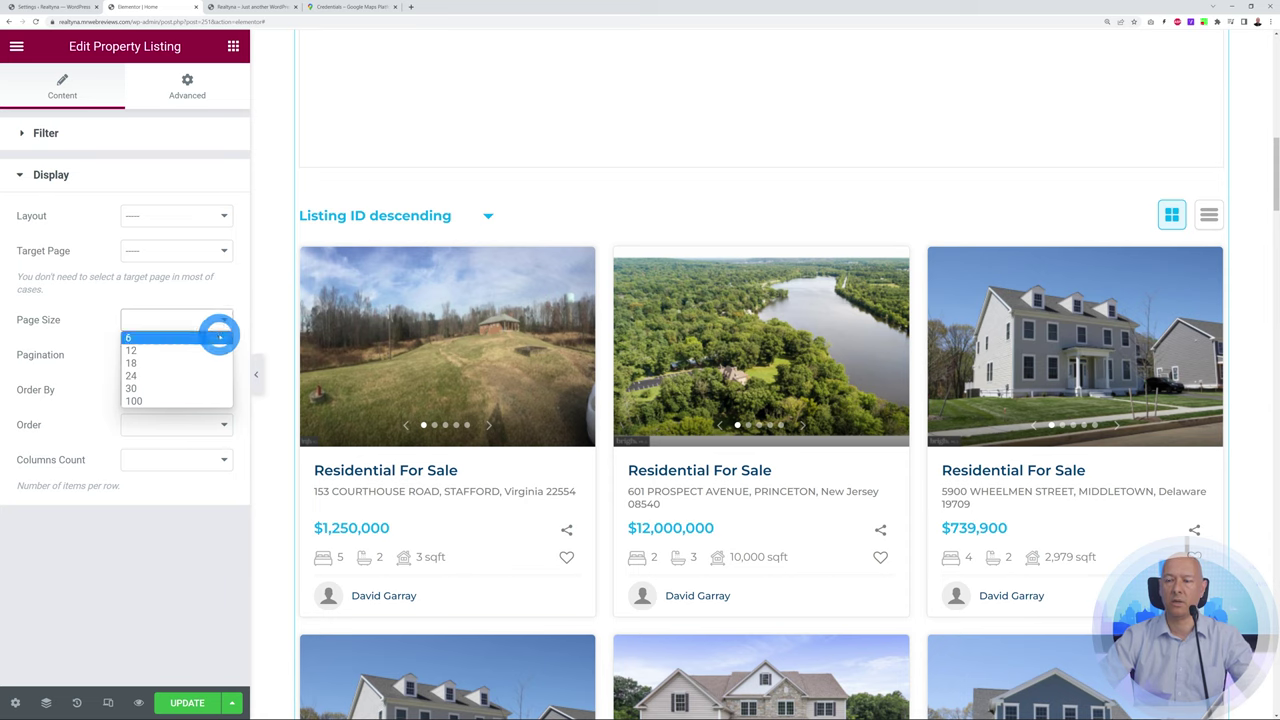
left_click(221, 318)
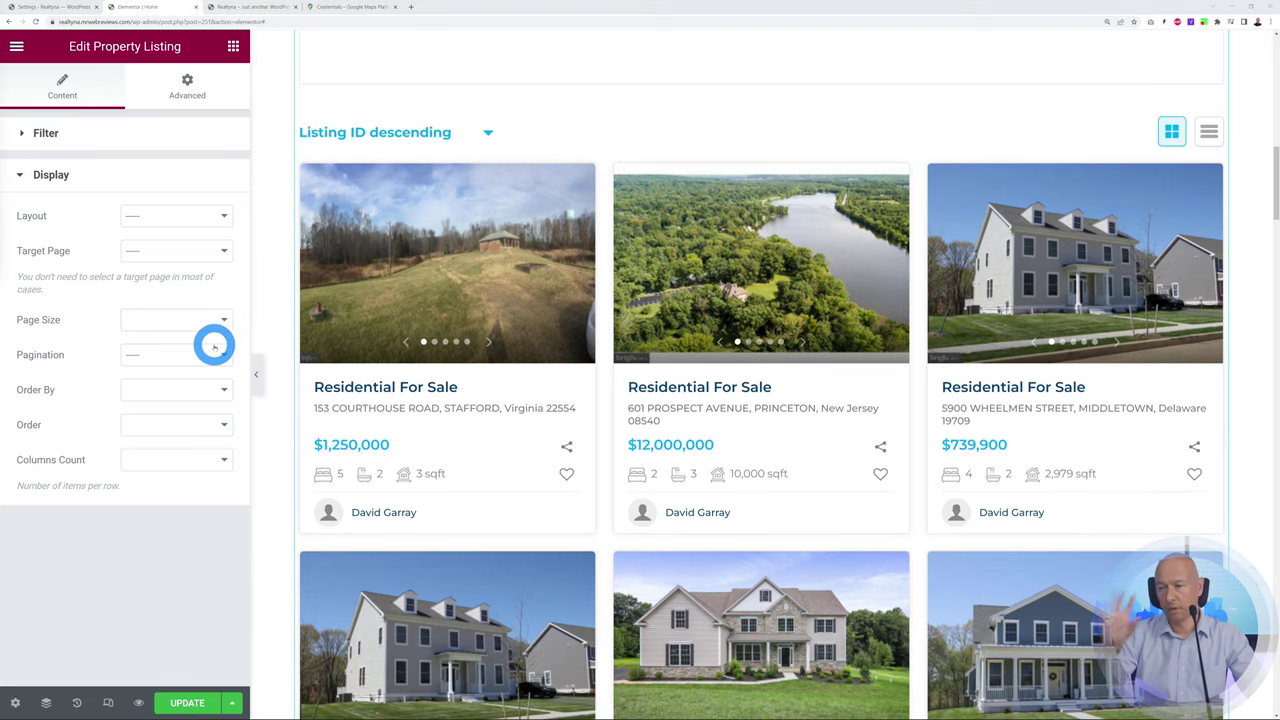
left_click_drag(1274, 206, 1270, 378)
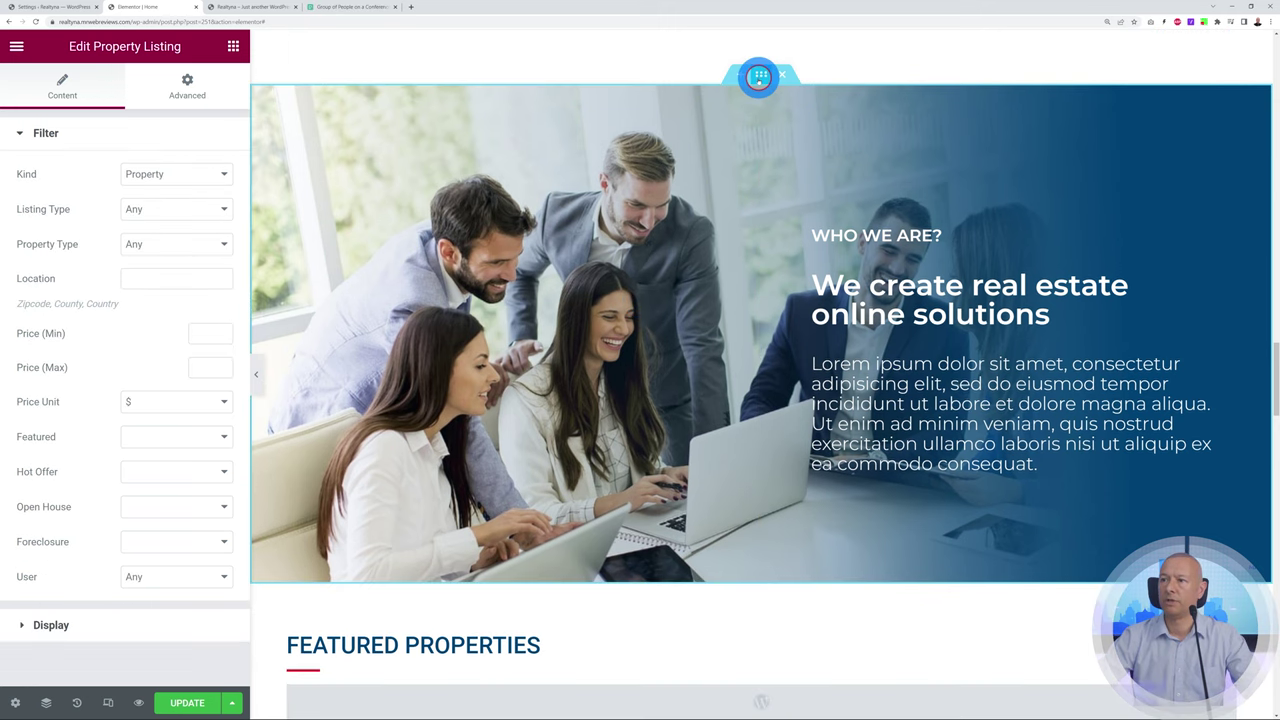
Upload the meeting-room photo and insert it as the Who We Are section's background
left_click(760, 75)
left_click(124, 86)
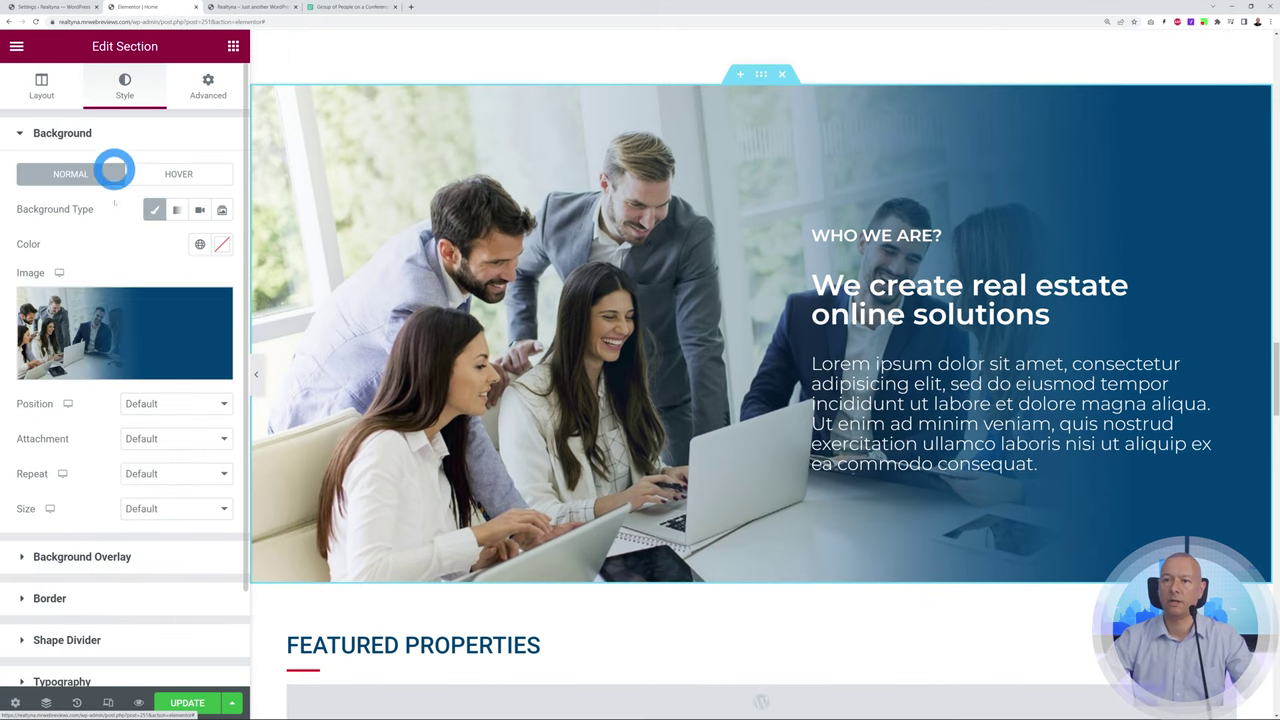
left_click(122, 320)
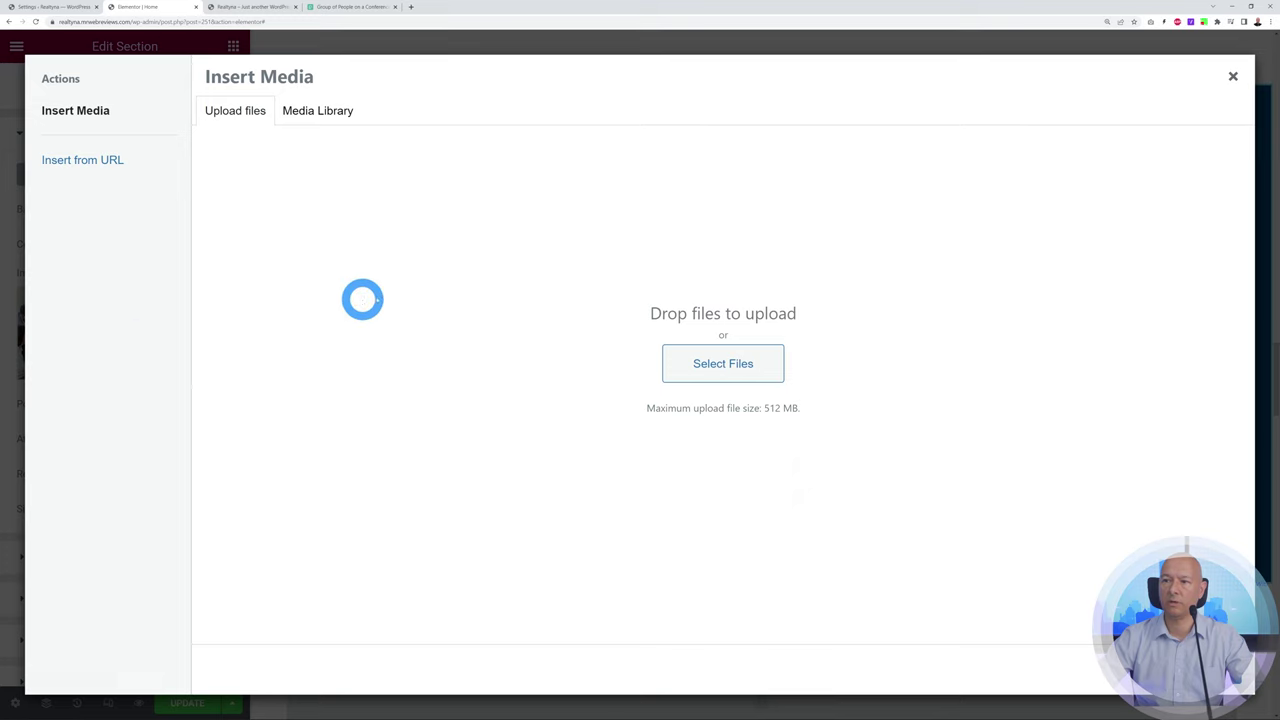
left_click(737, 366)
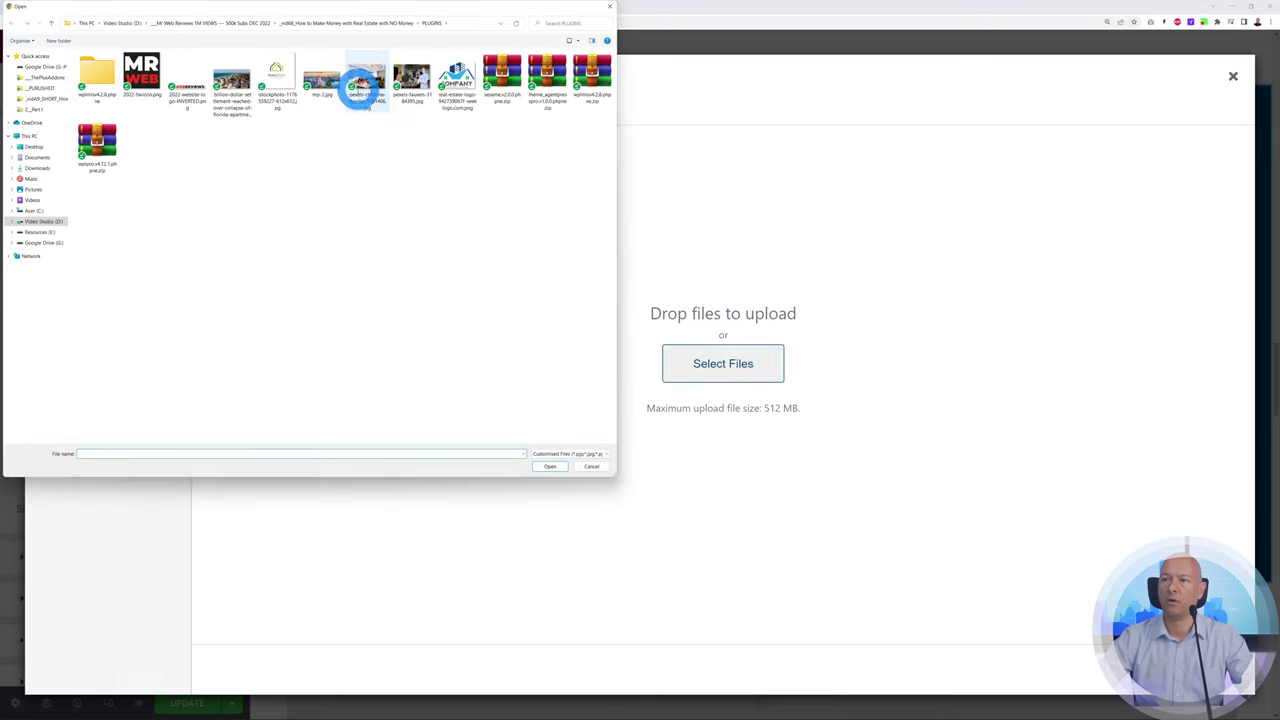
left_click(366, 88)
left_click(542, 465)
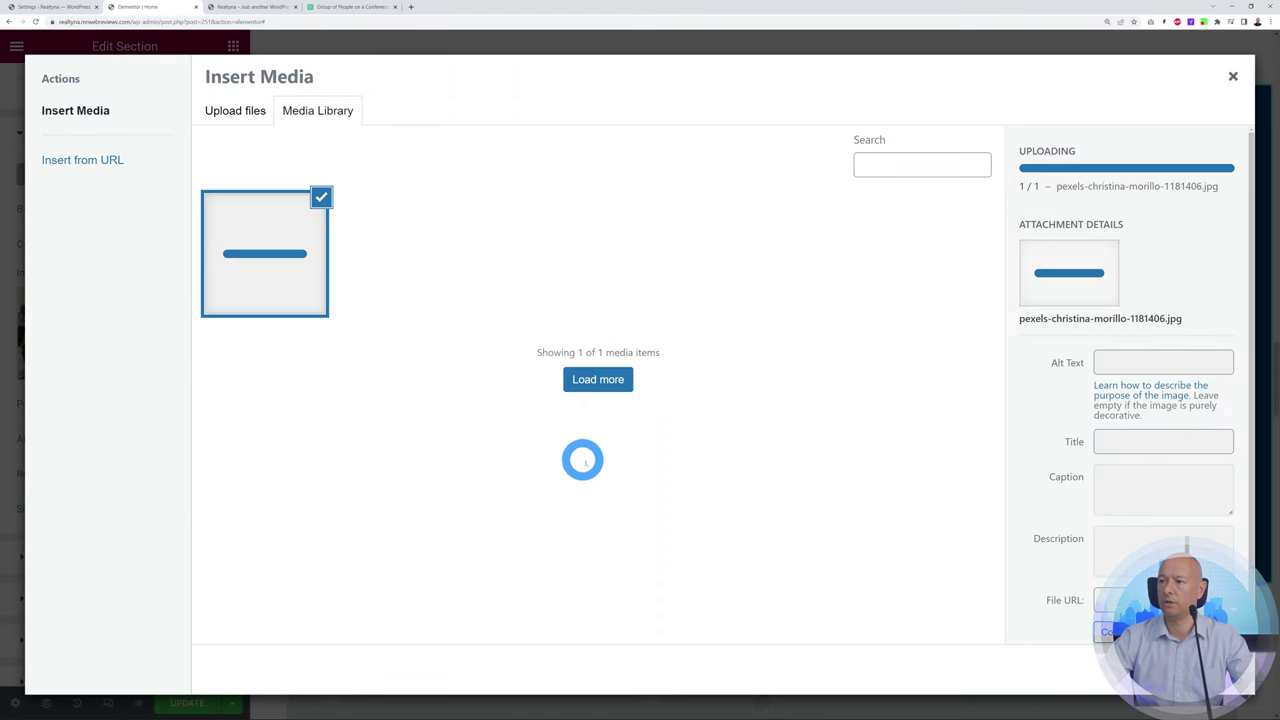
left_click(1216, 676)
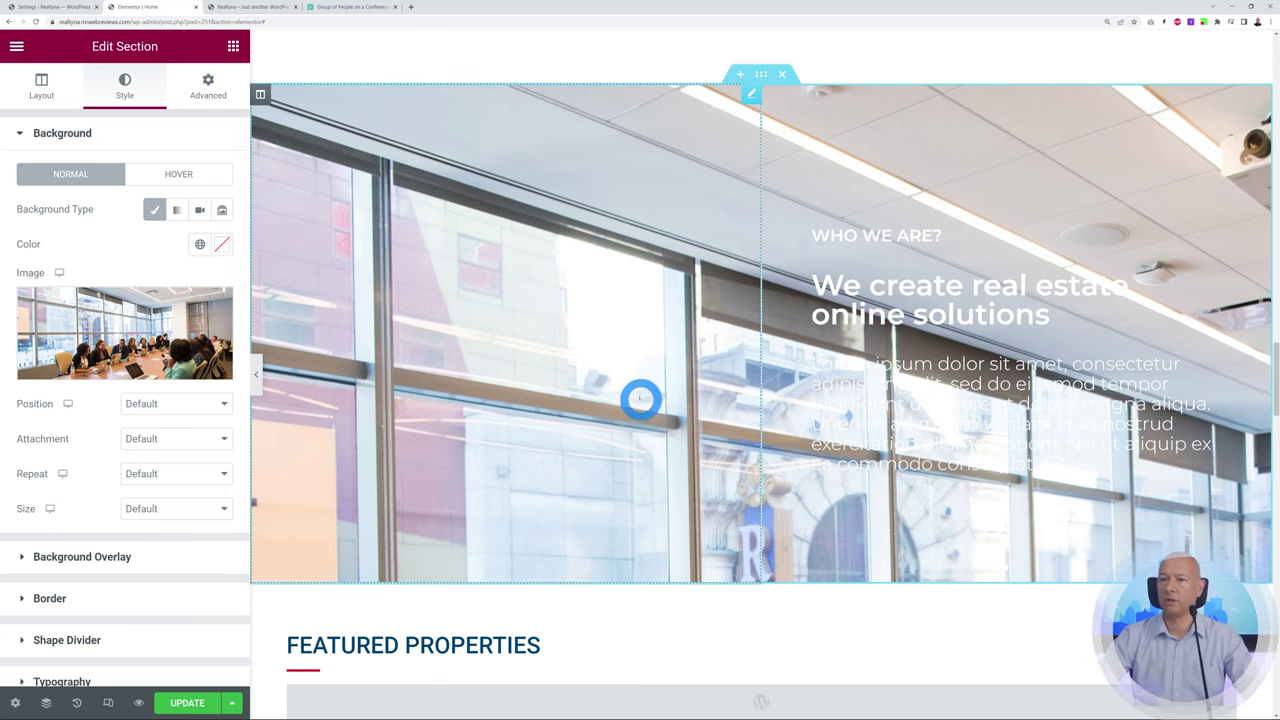
Set the background image position to Bottom Right
mouse_move(91, 348)
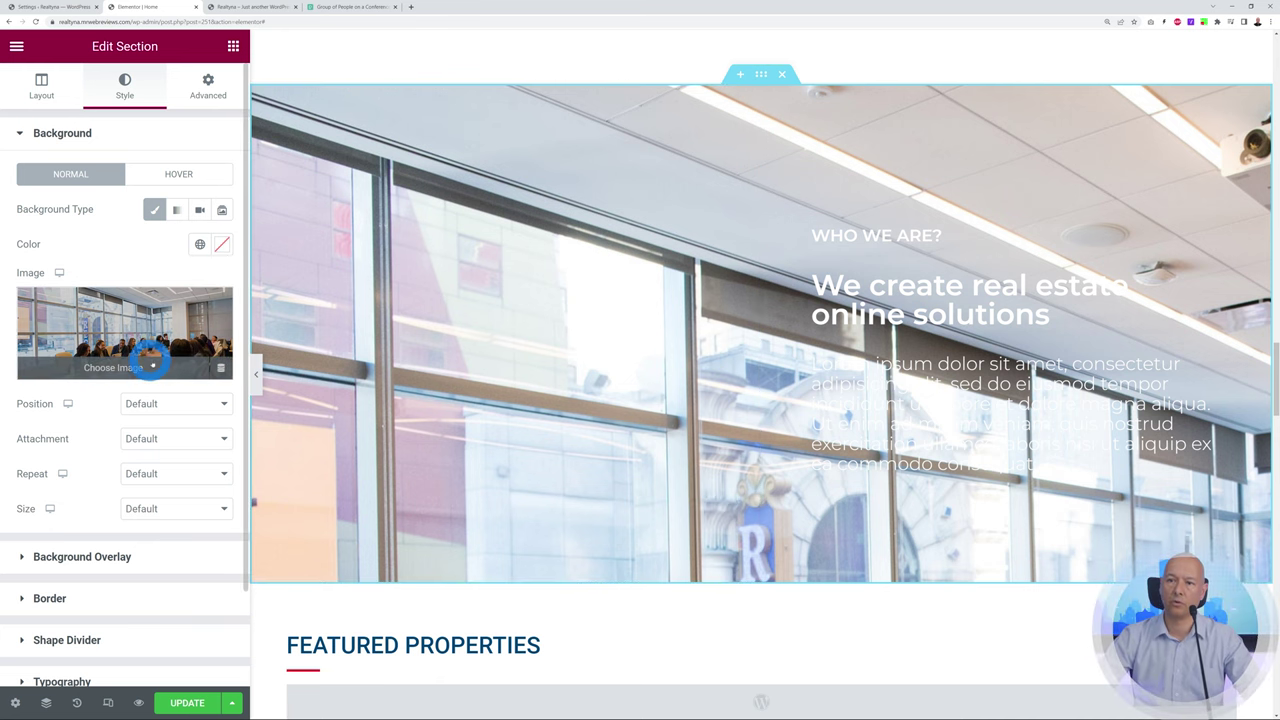
left_click(219, 406)
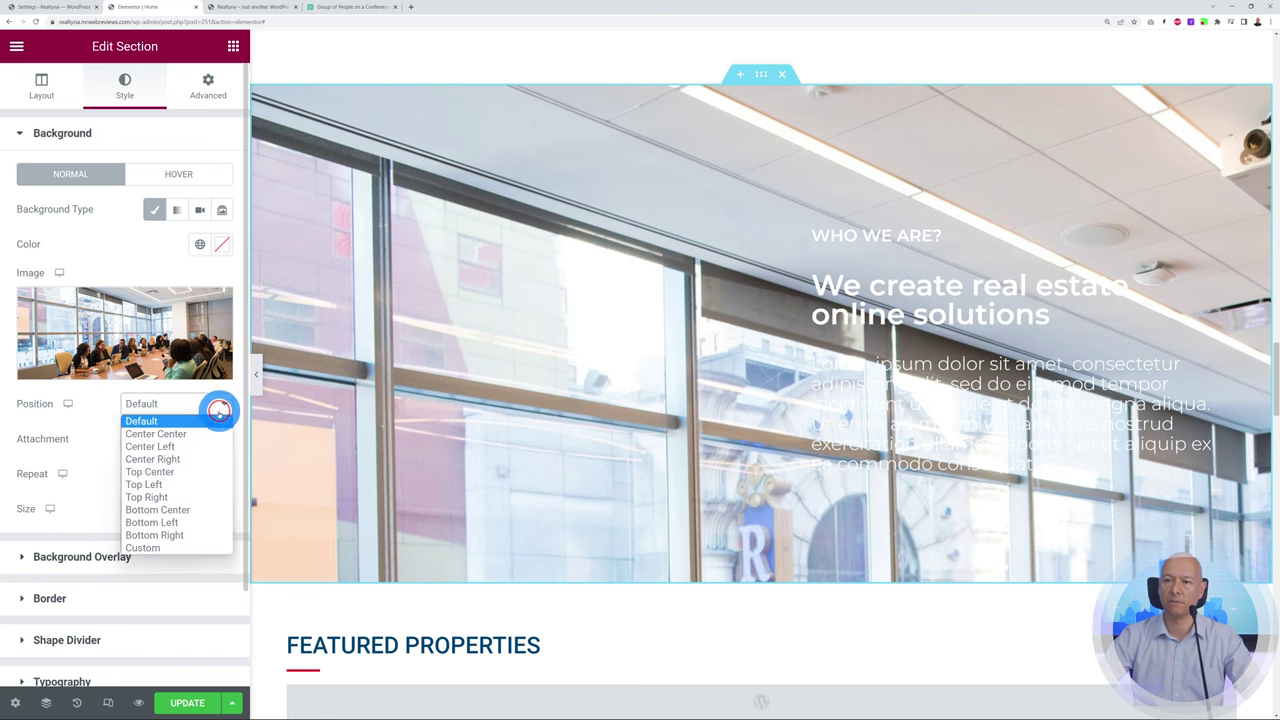
left_click(205, 535)
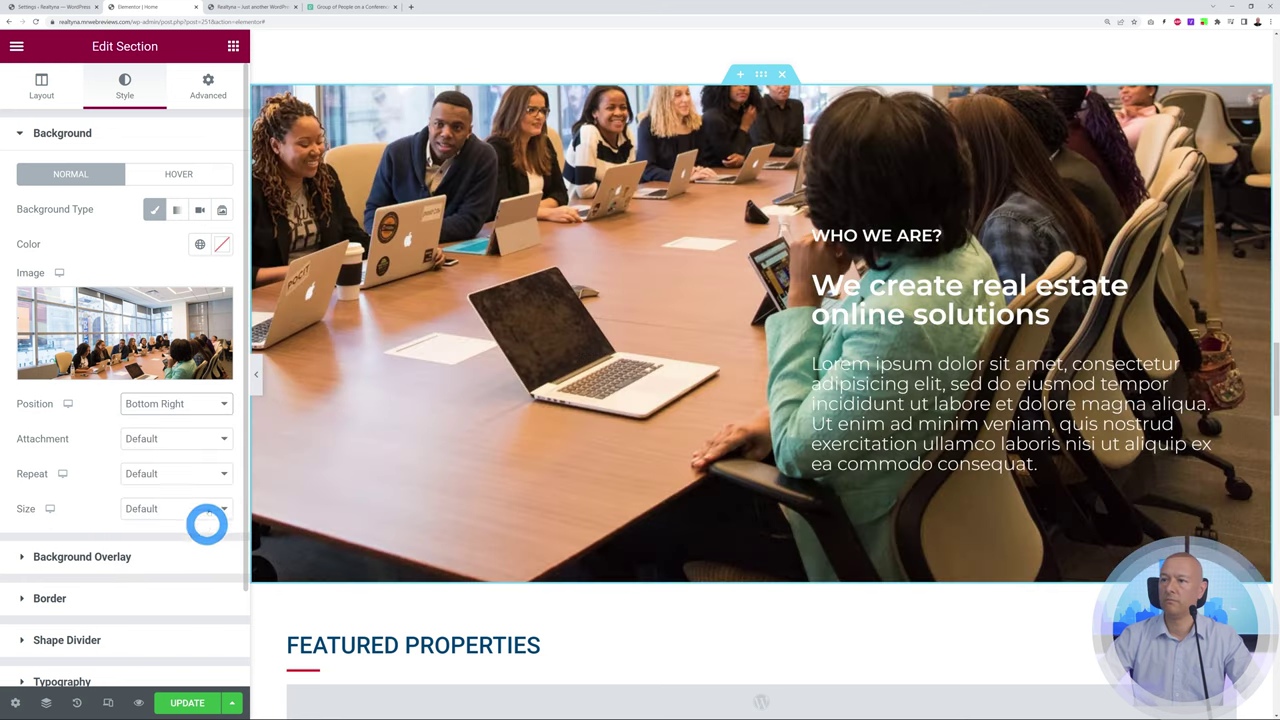
left_click(219, 404)
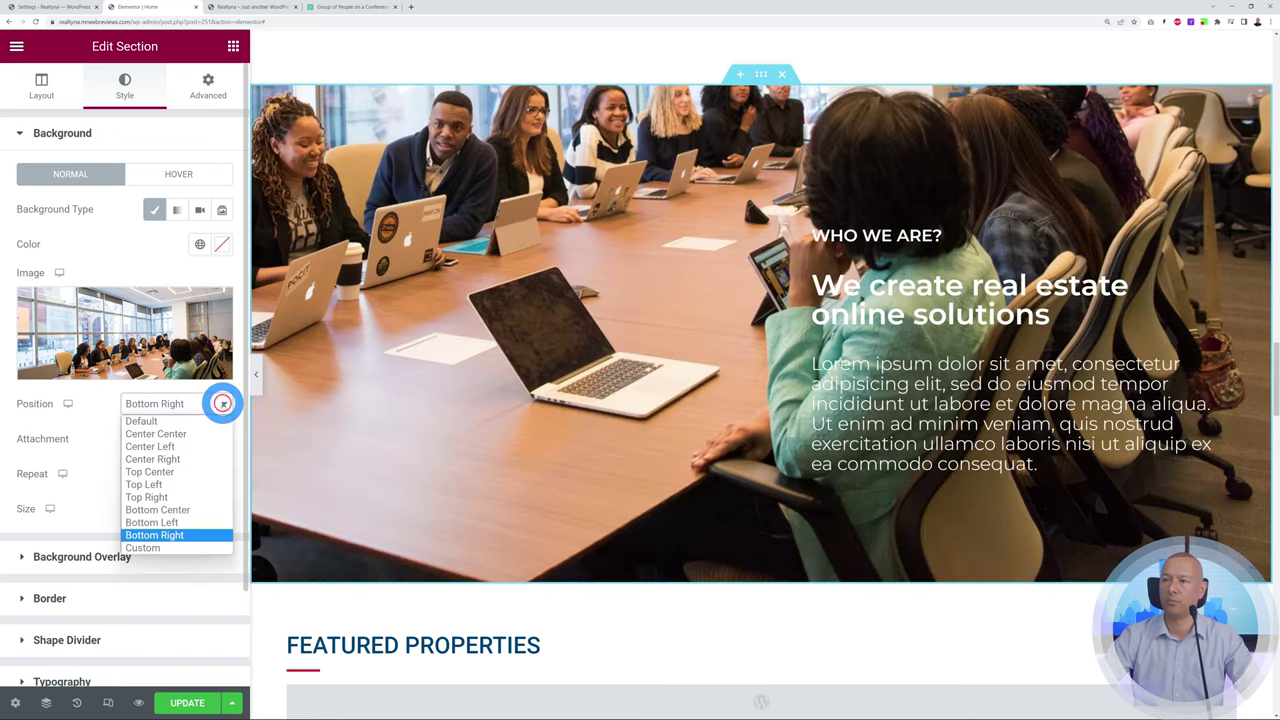
left_click(188, 509)
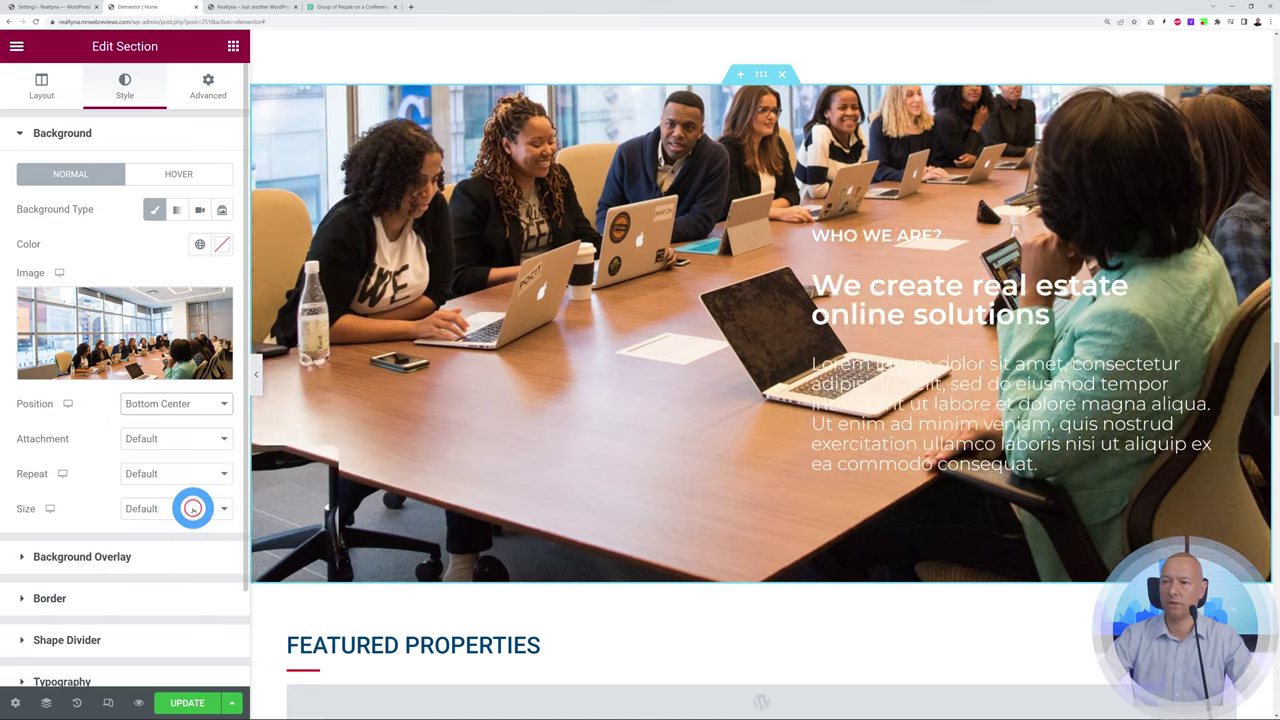
left_click(223, 403)
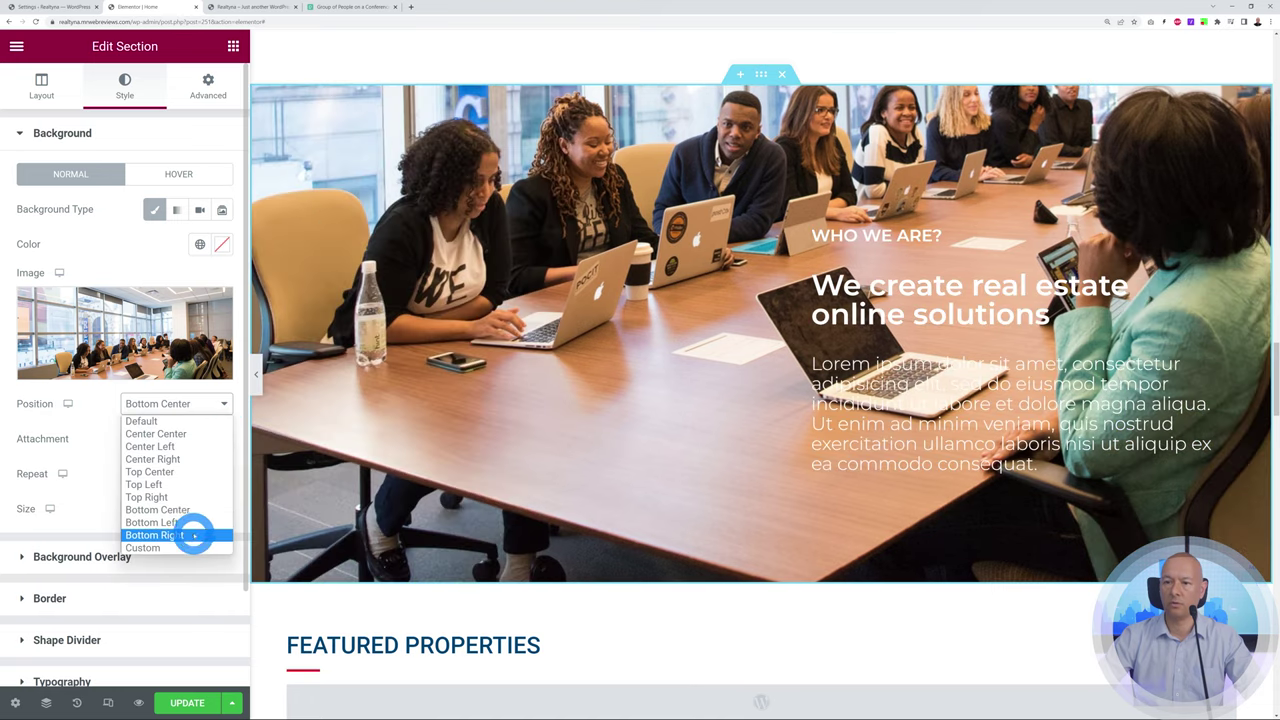
left_click(189, 529)
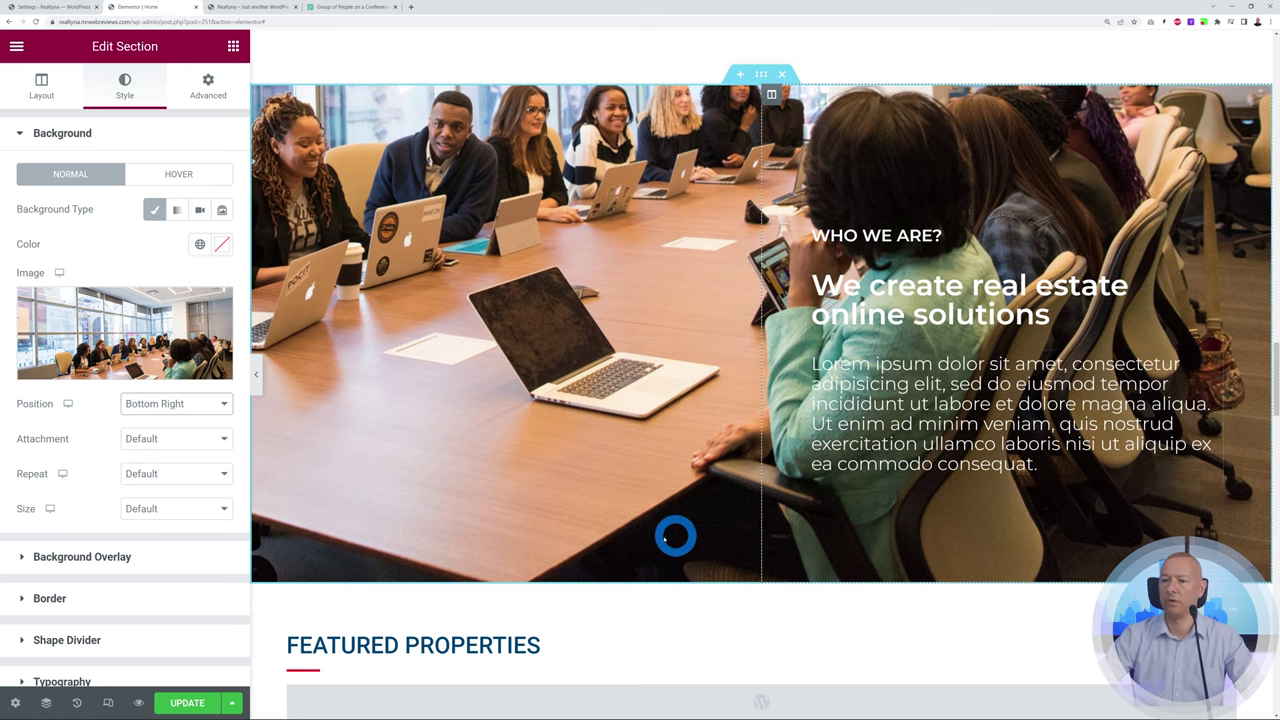
Select the Featured Properties carousel widget to show its settings
scroll(930, 545, "down", 3)
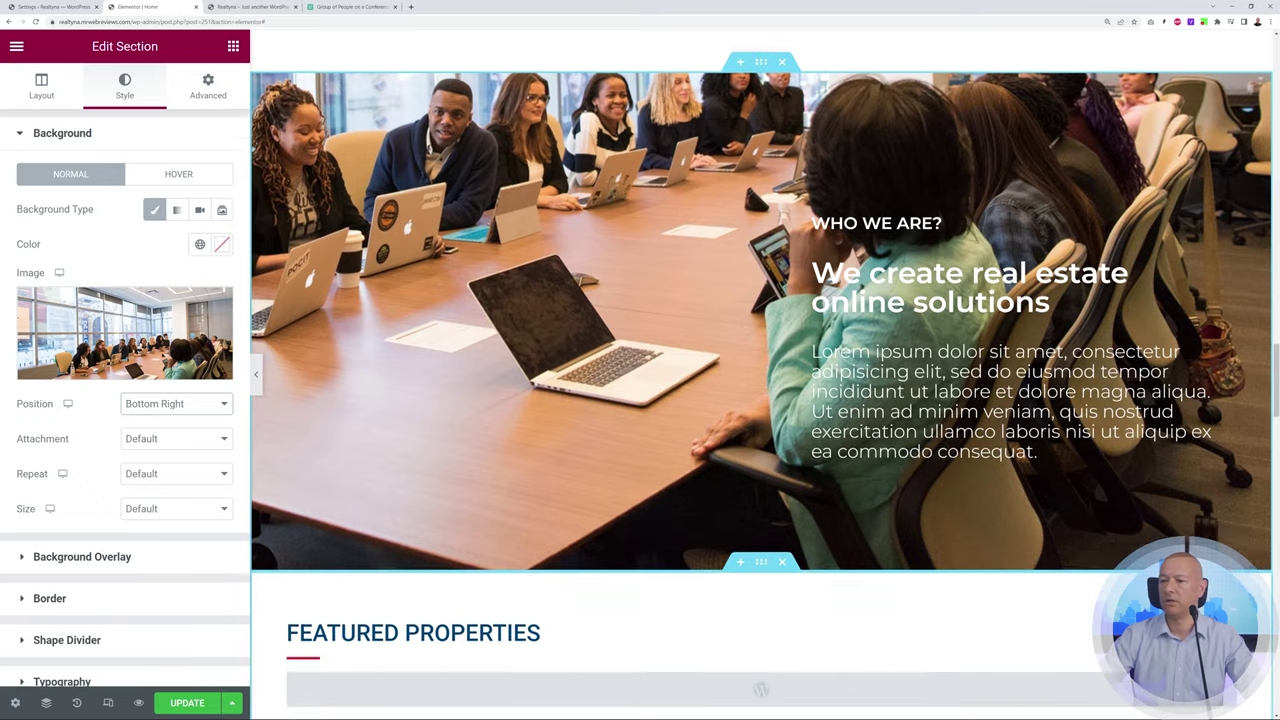
scroll(762, 400, "down", 3)
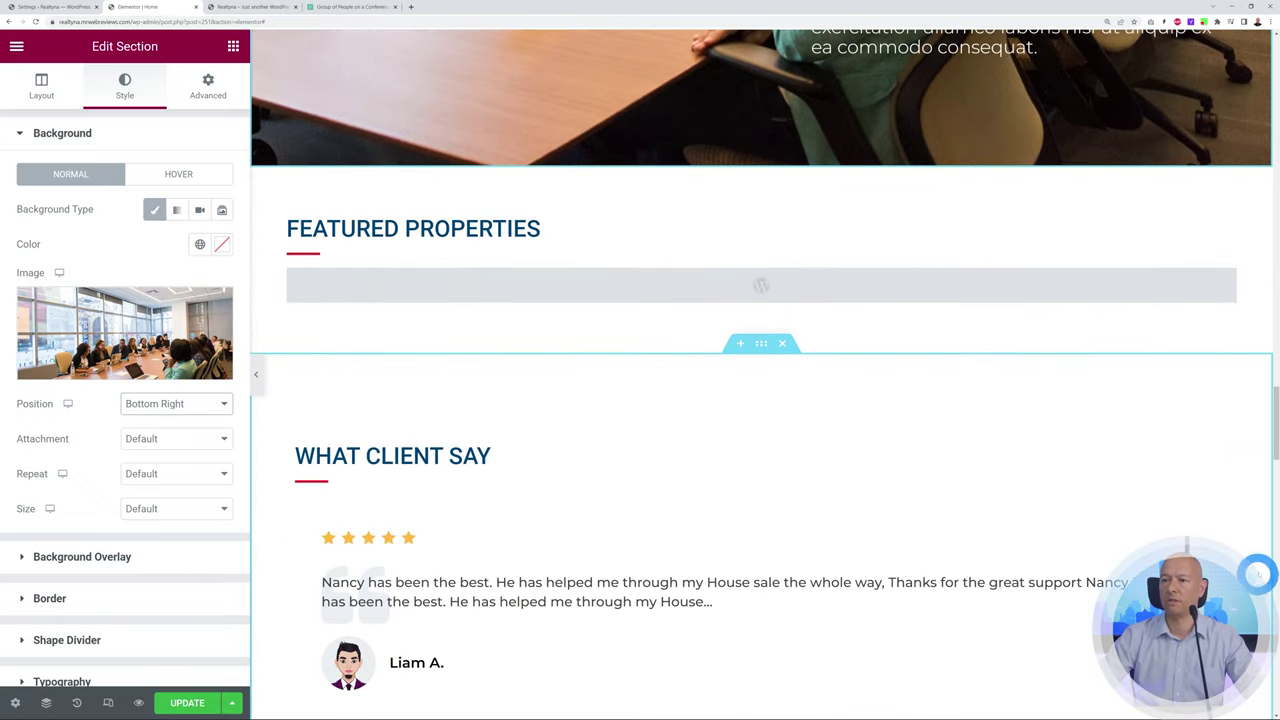
scroll(1083, 303, "up", 1)
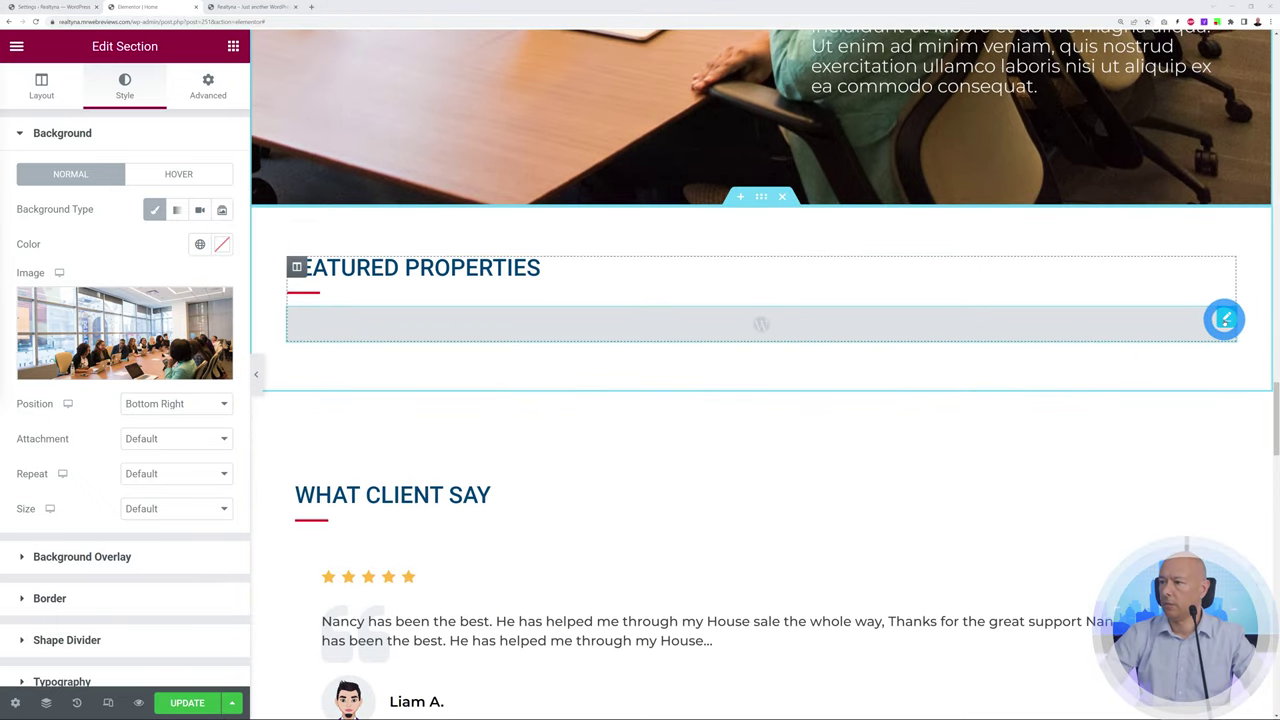
left_click(1224, 320)
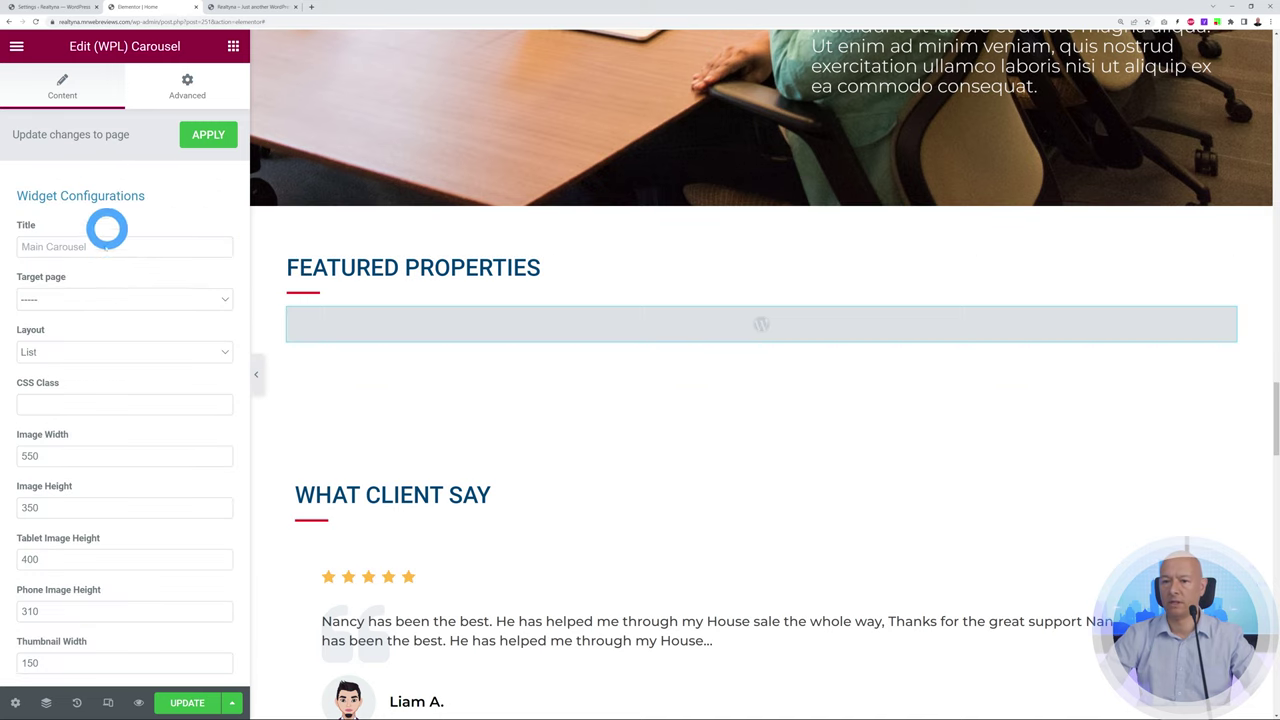
Browse the carousel's listings on the live site, then open its Layout dropdown in the editor
left_click(245, 7)
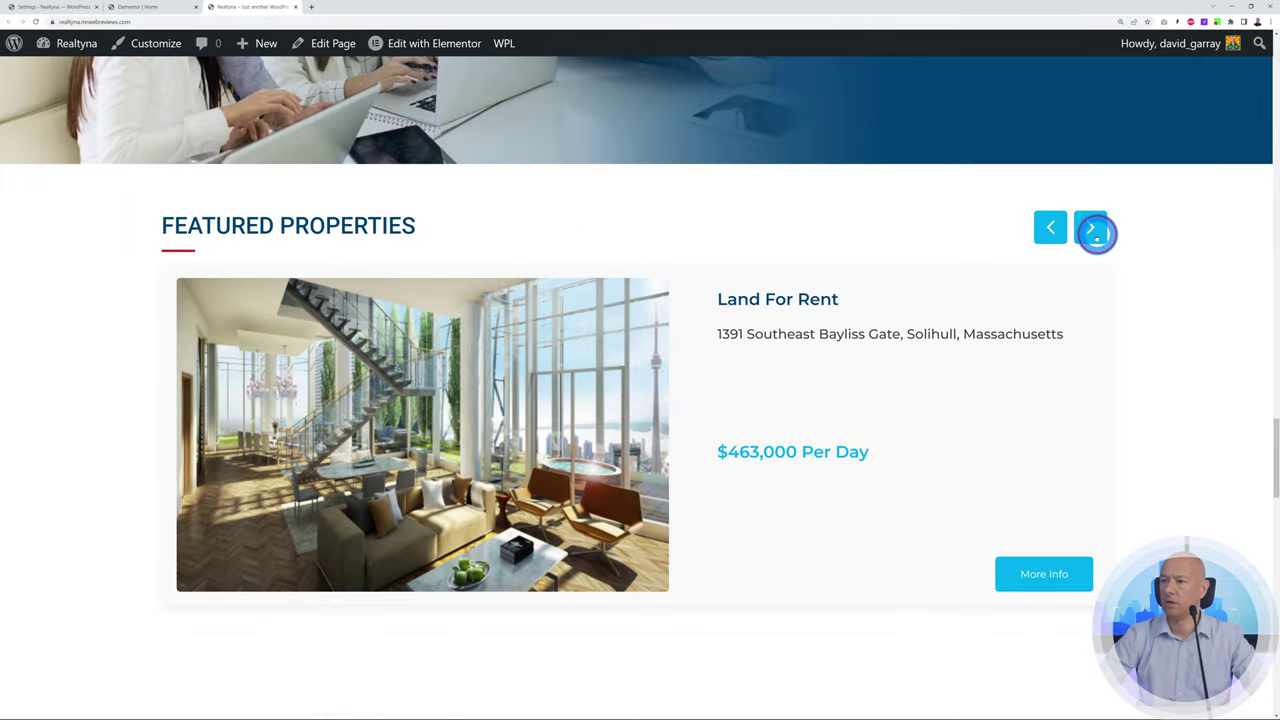
left_click(1092, 229)
left_click(1092, 229)
left_click(1092, 229)
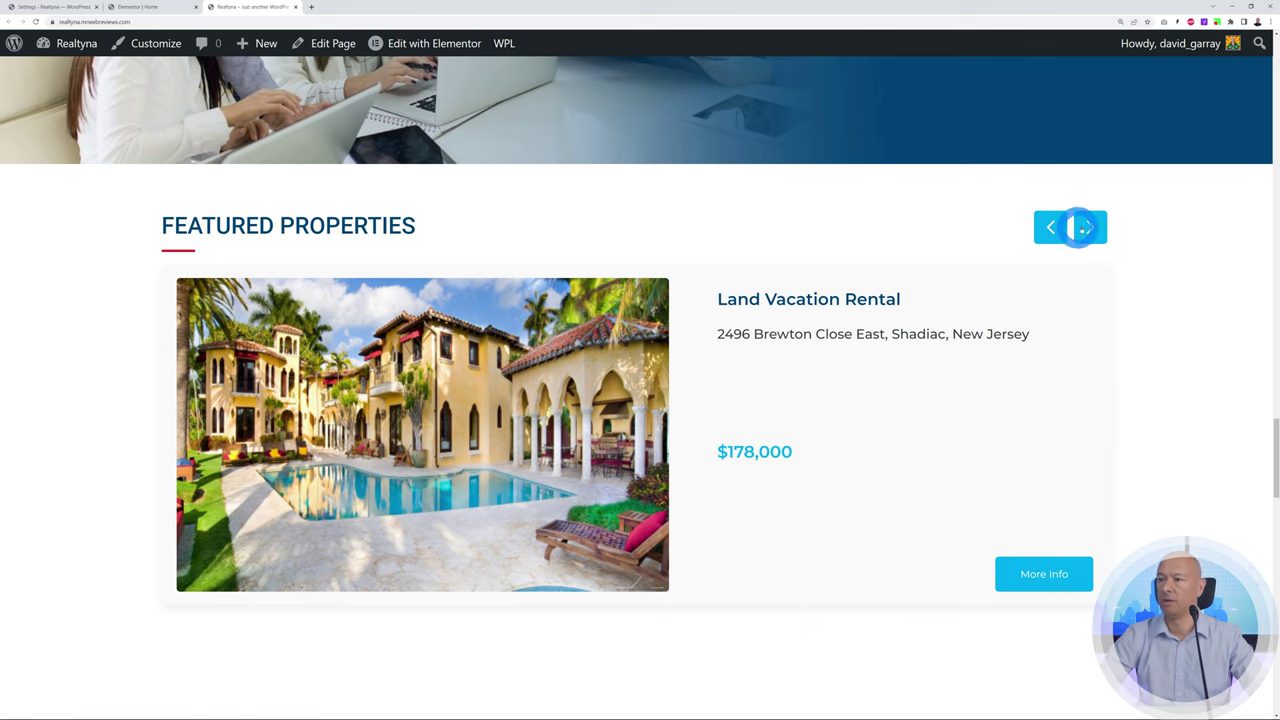
left_click(1090, 227)
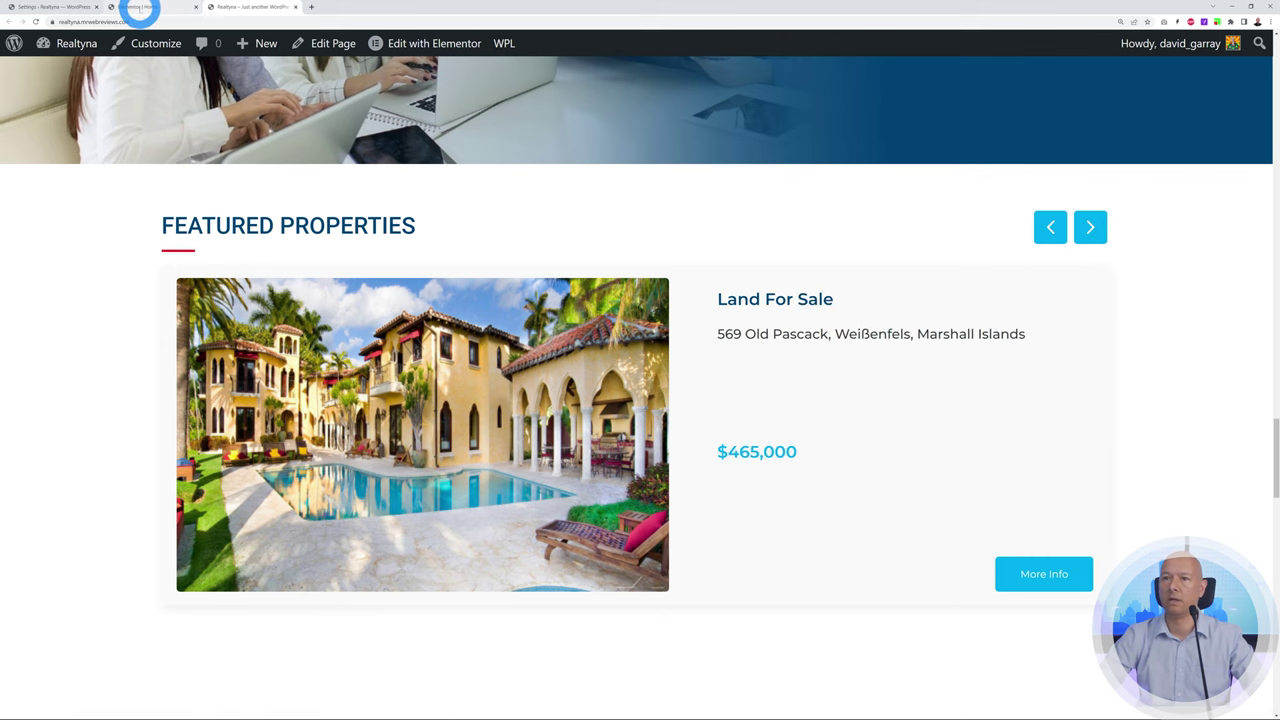
left_click(140, 8)
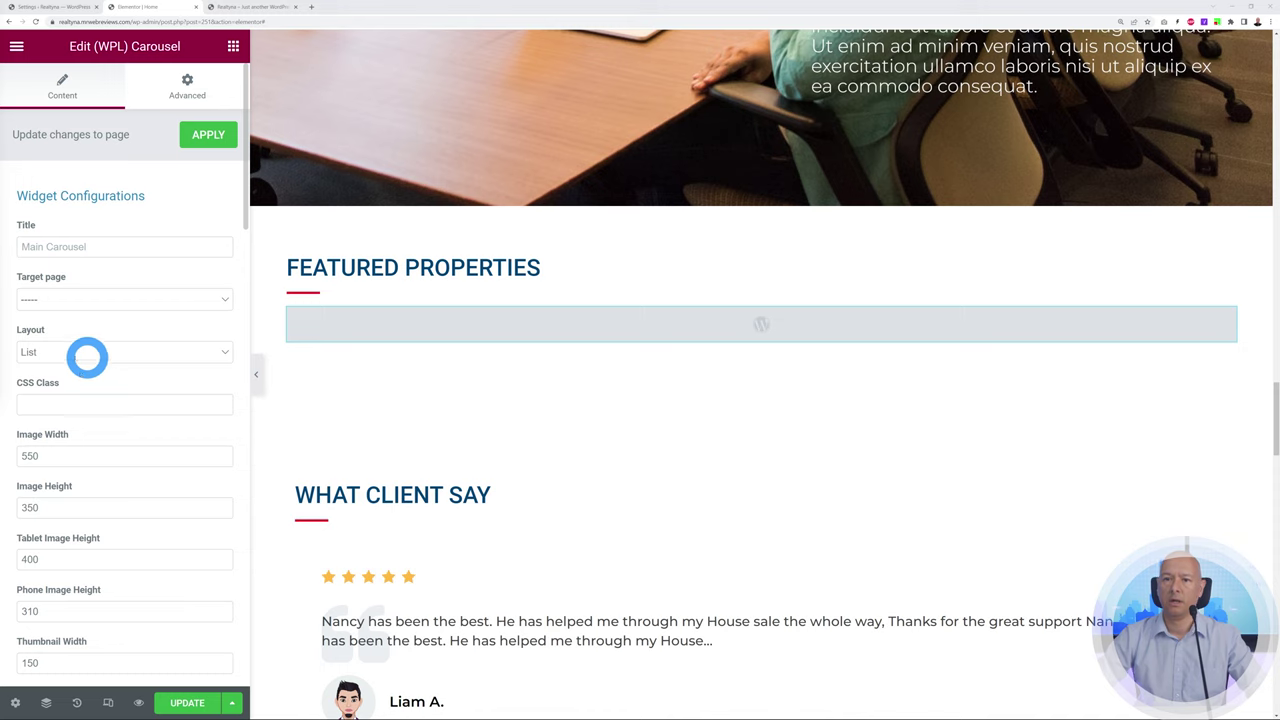
left_click(222, 352)
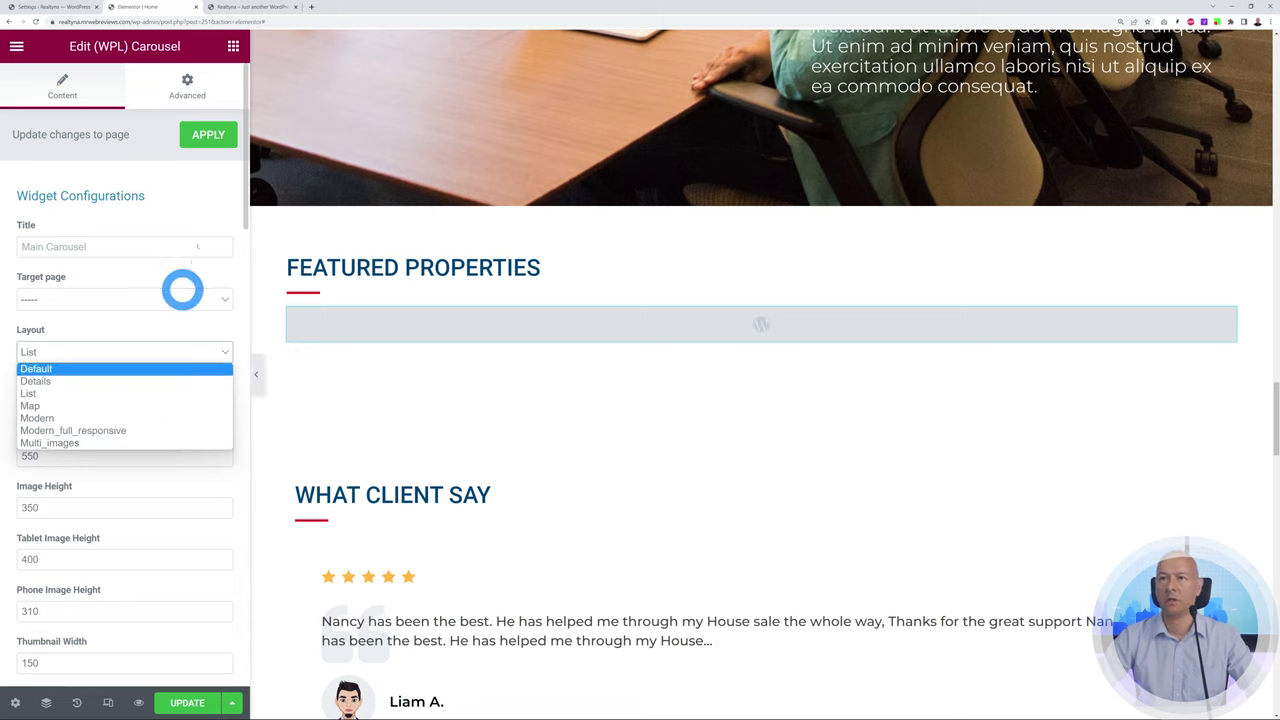
Set the carousel layout to Modern_full_responsive and save the page
left_click(116, 388)
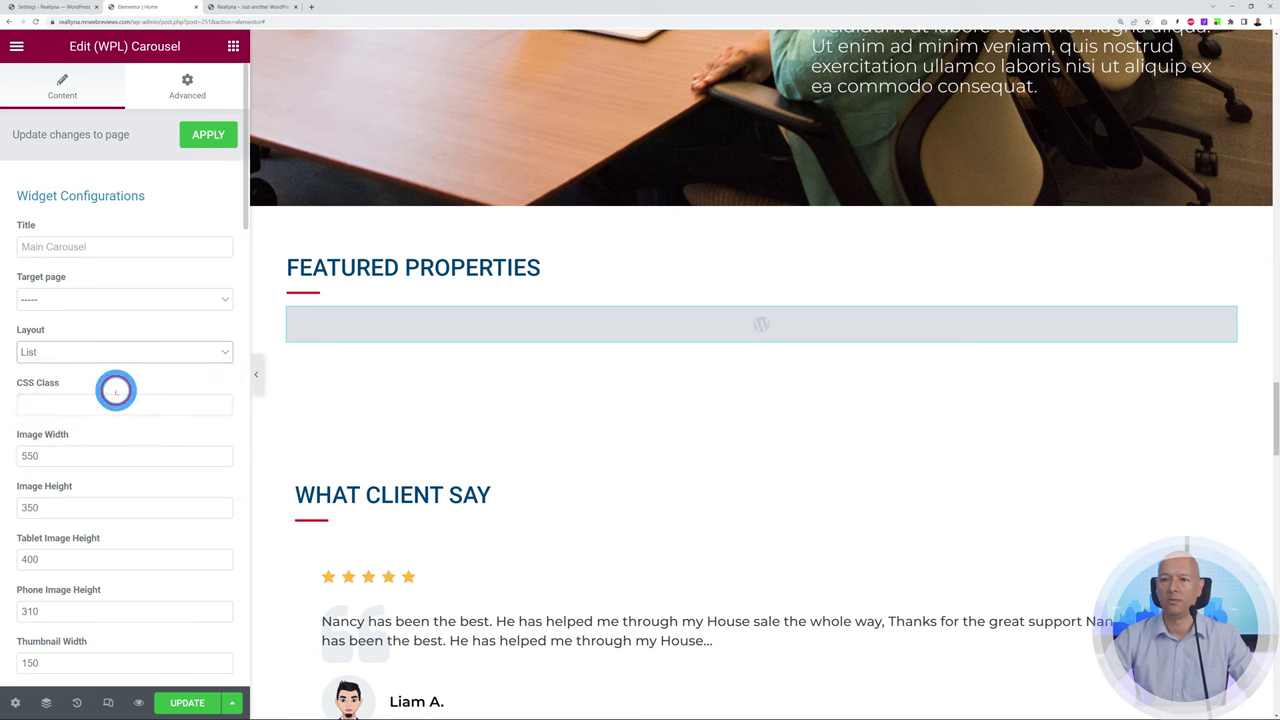
left_click(251, 8)
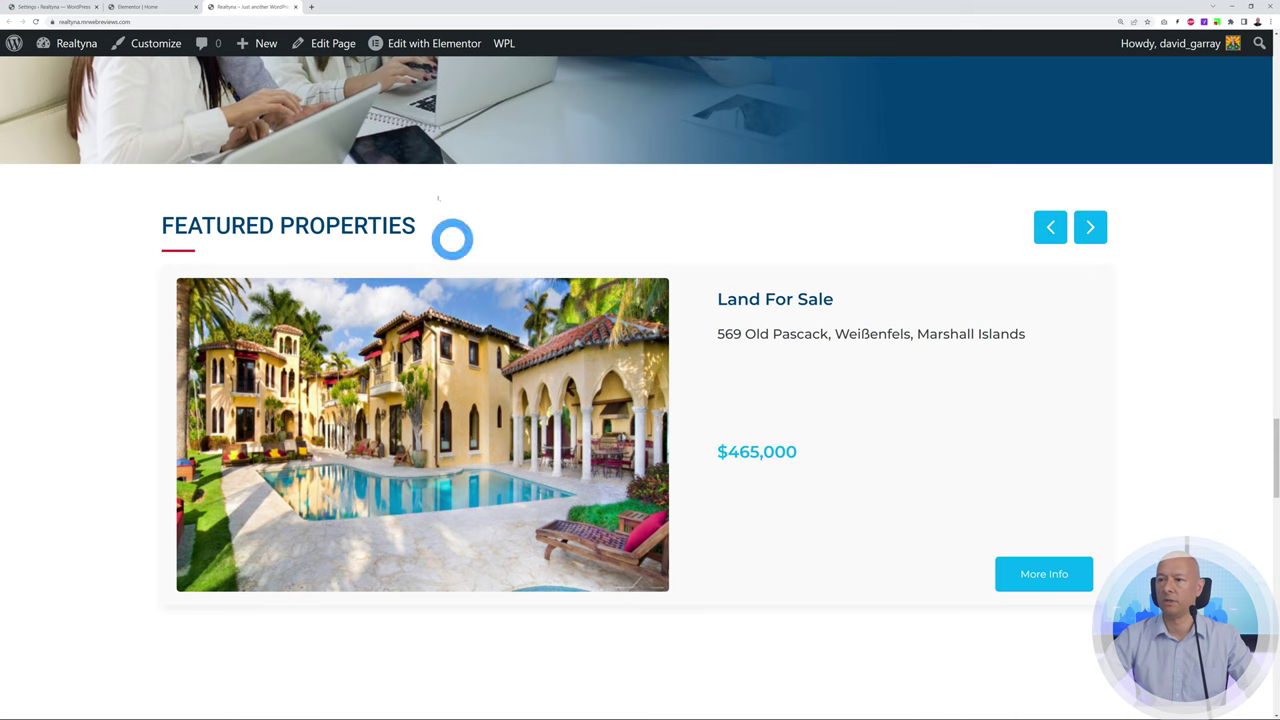
left_click(160, 8)
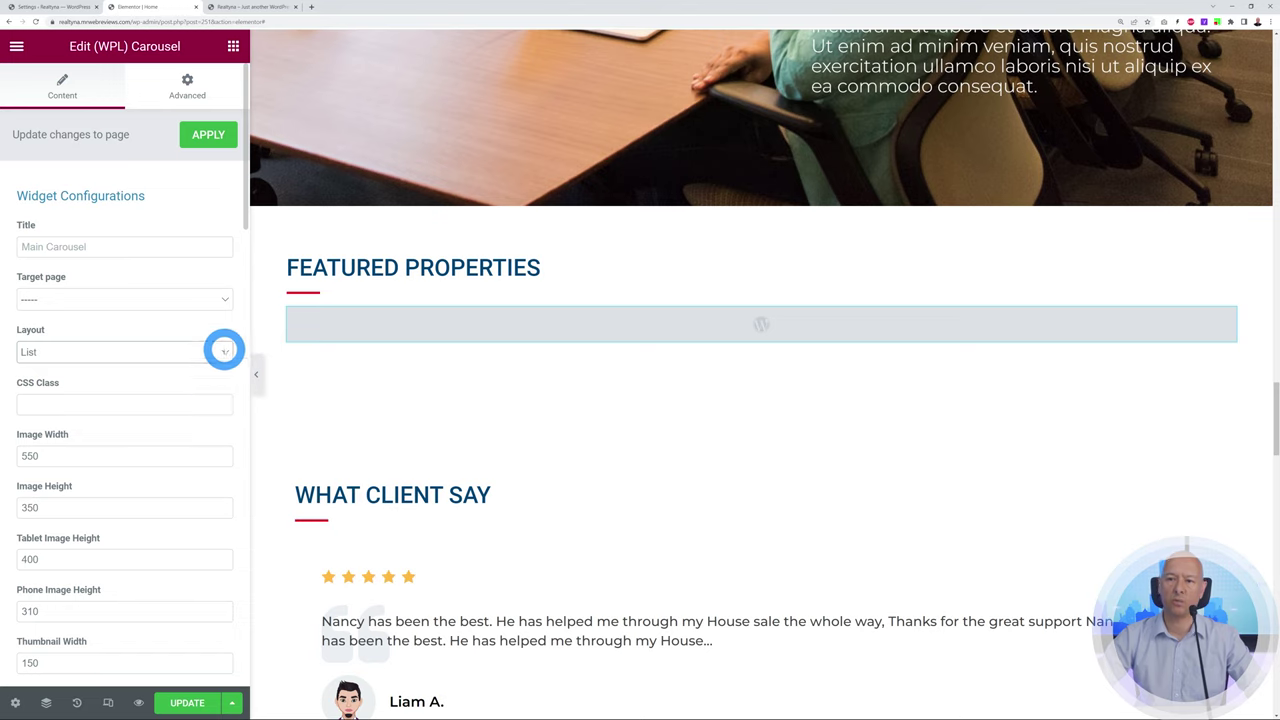
left_click(222, 351)
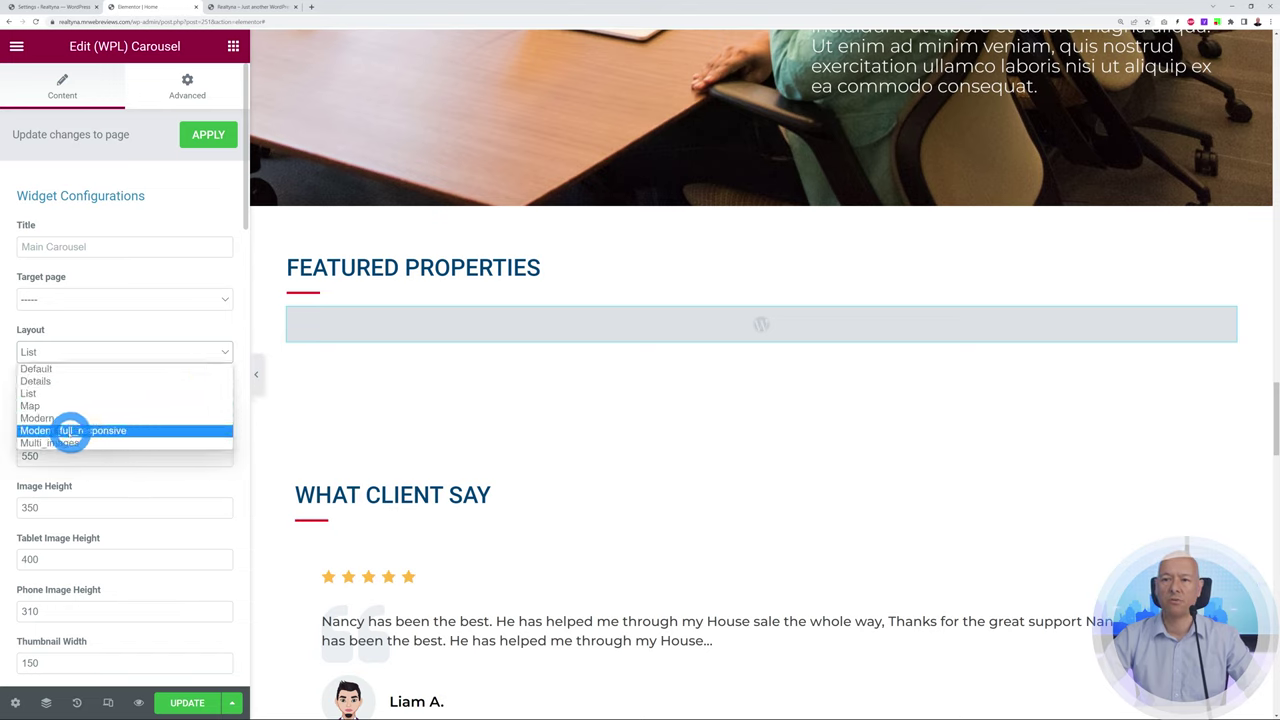
left_click(108, 431)
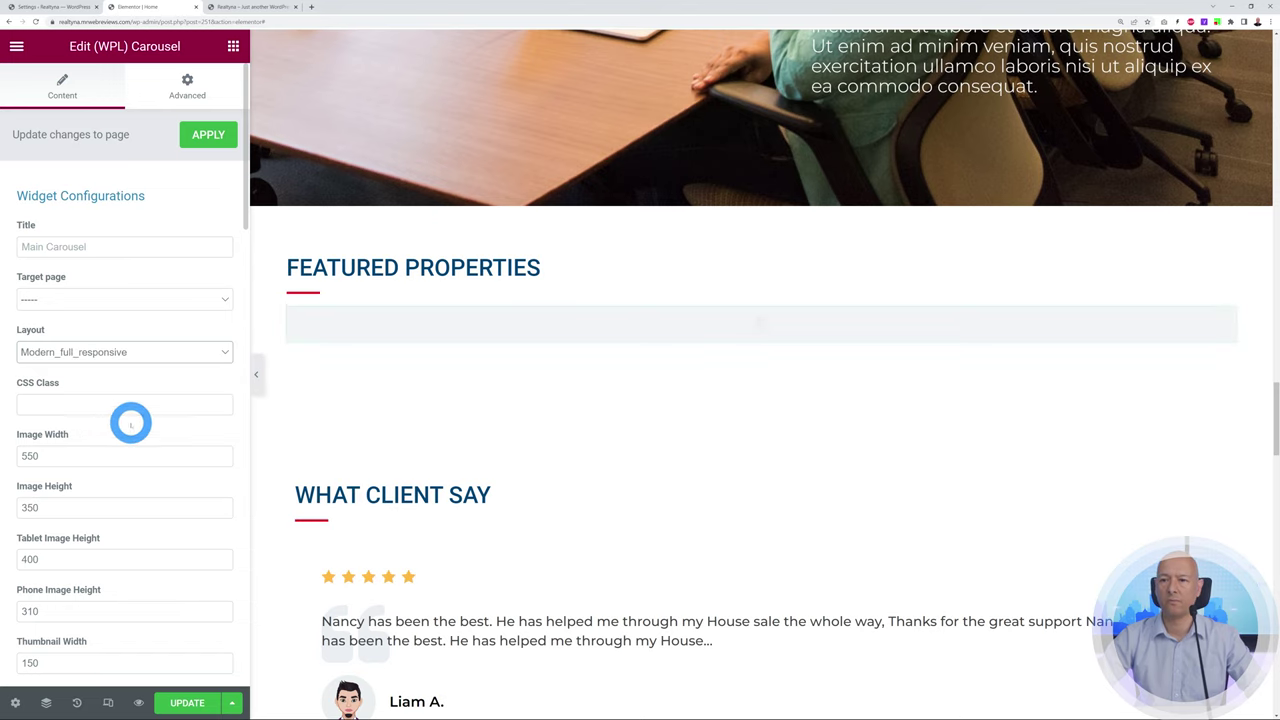
left_click(187, 702)
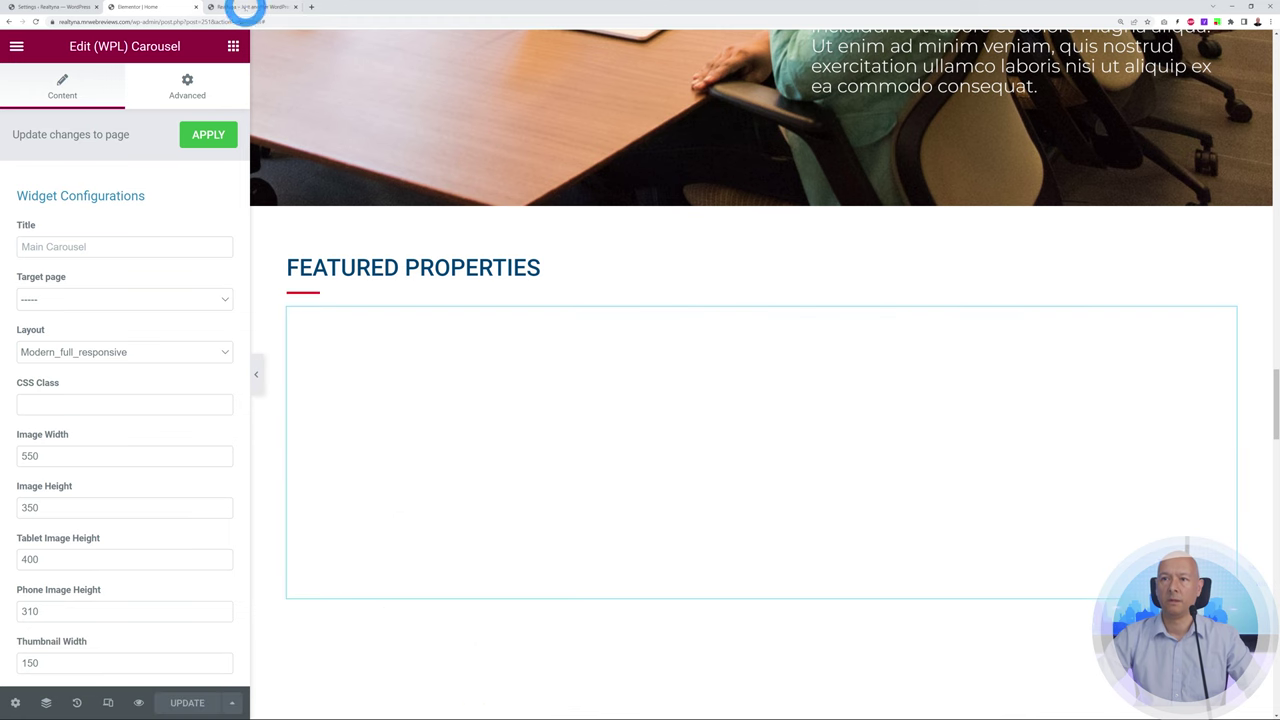
Reload the live homepage and step through the property slider's slides
left_click(248, 8)
left_click(34, 21)
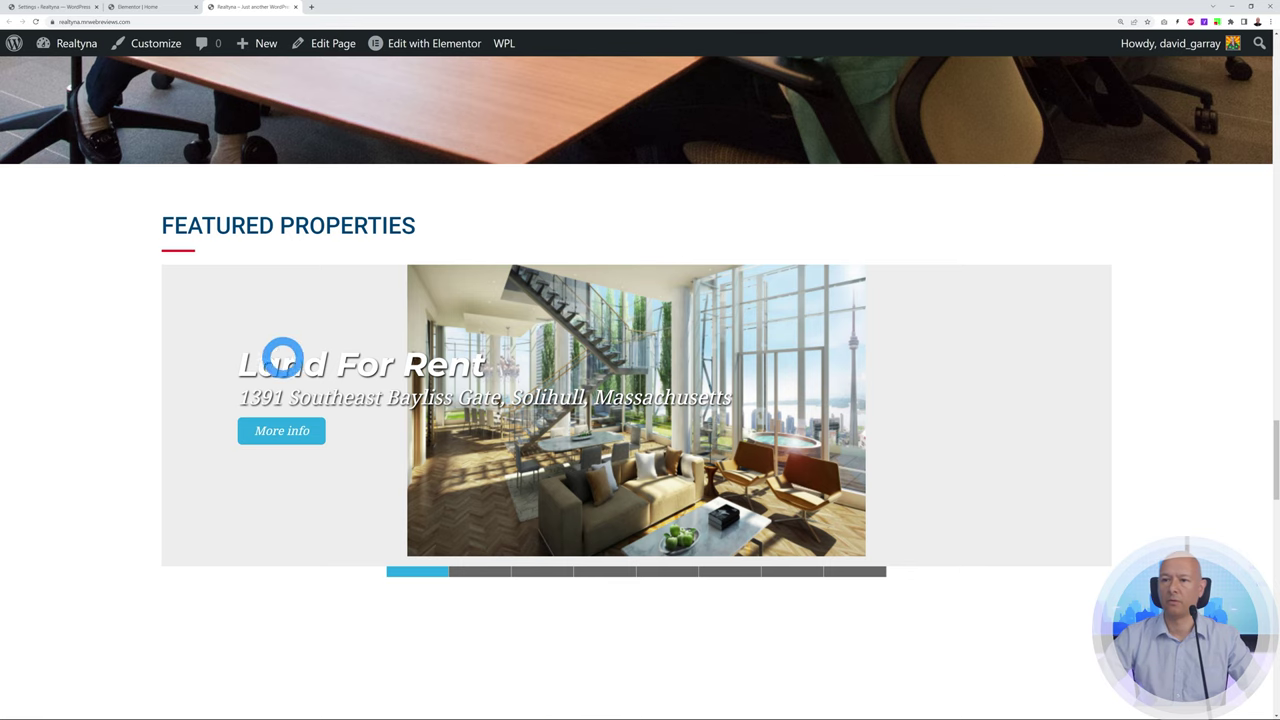
left_click(489, 574)
left_click(547, 573)
left_click(604, 574)
left_click(686, 574)
left_click(745, 574)
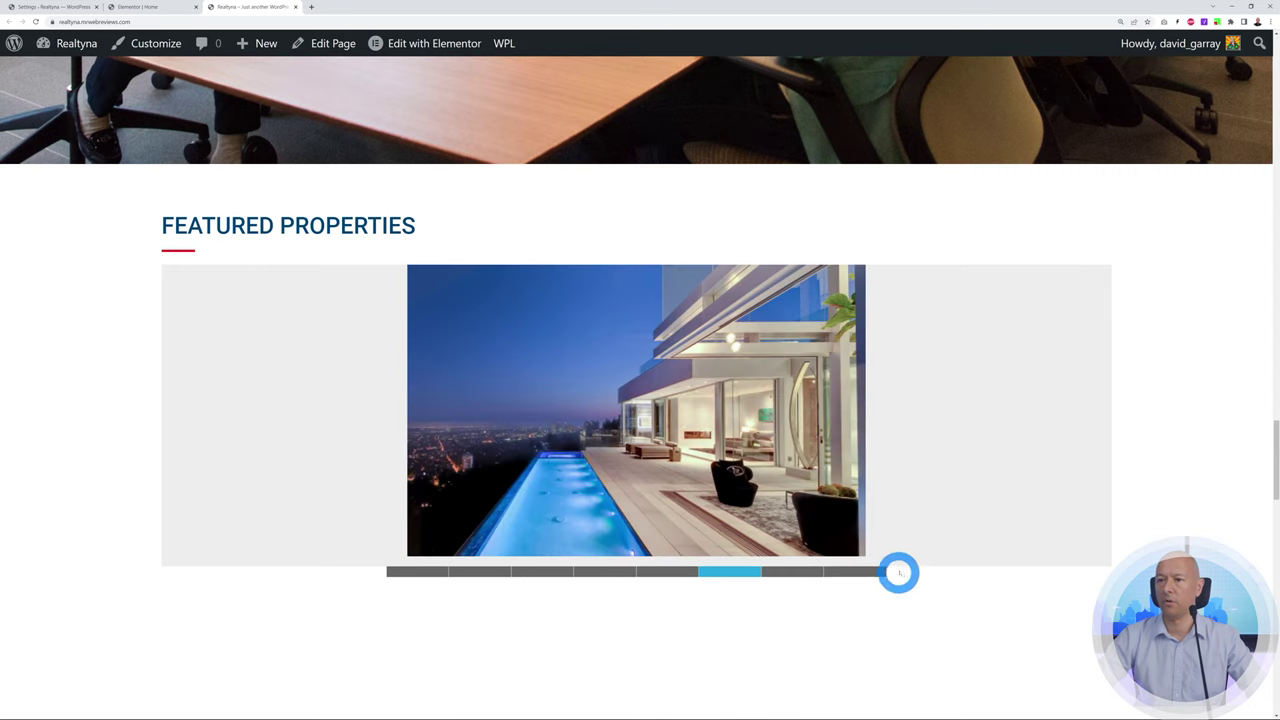
Change the carousel layout to List
left_click(140, 7)
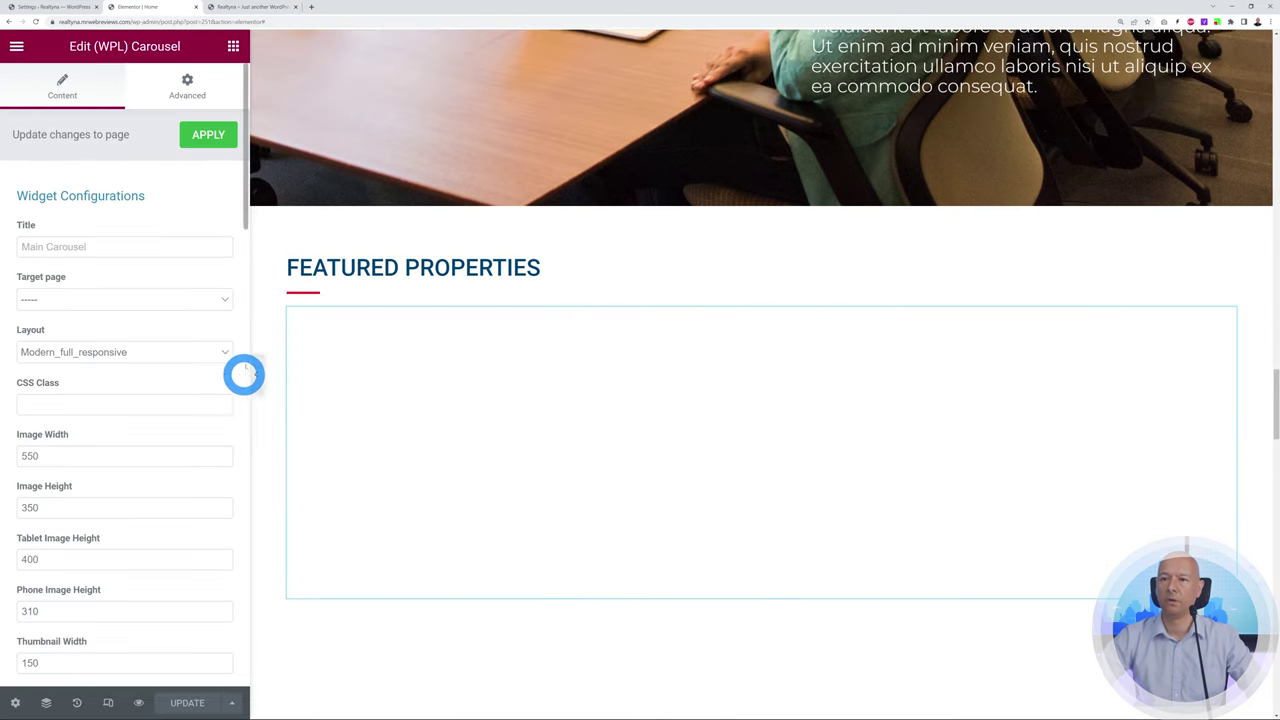
left_click(229, 350)
left_click(137, 391)
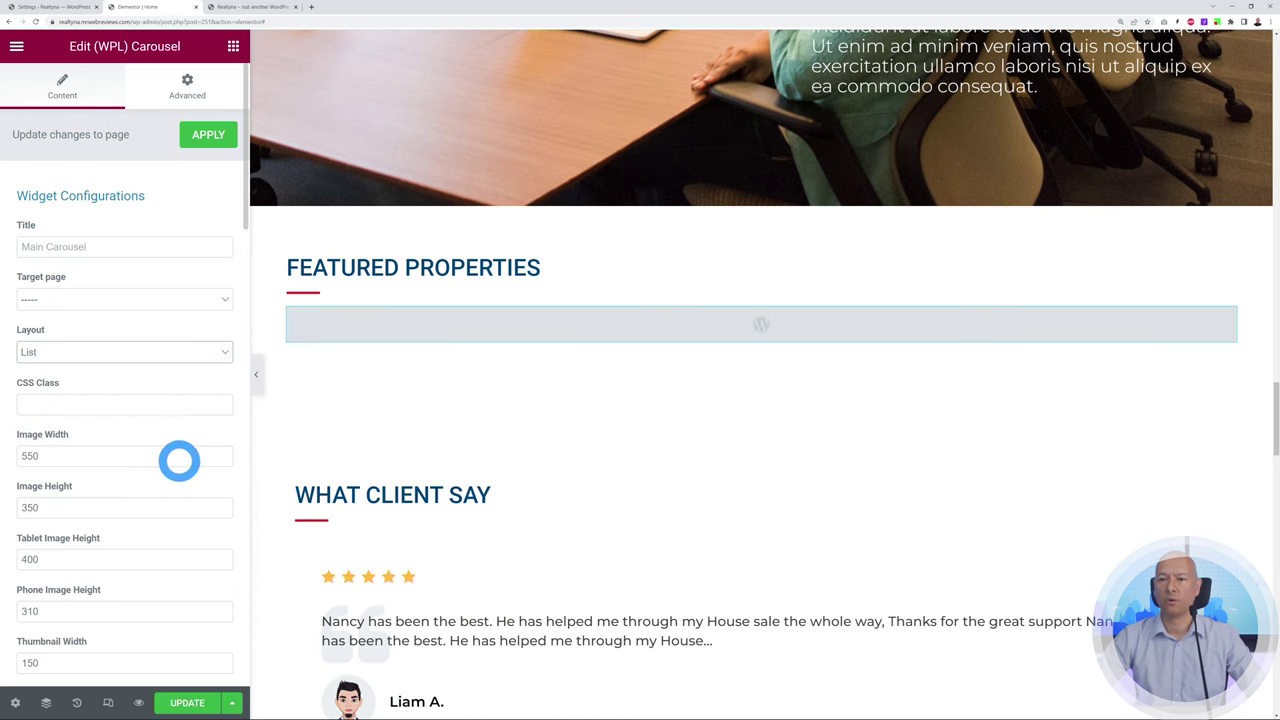
Turn on Auto Play for the Featured Properties carousel
scroll(180, 414, "down", 1)
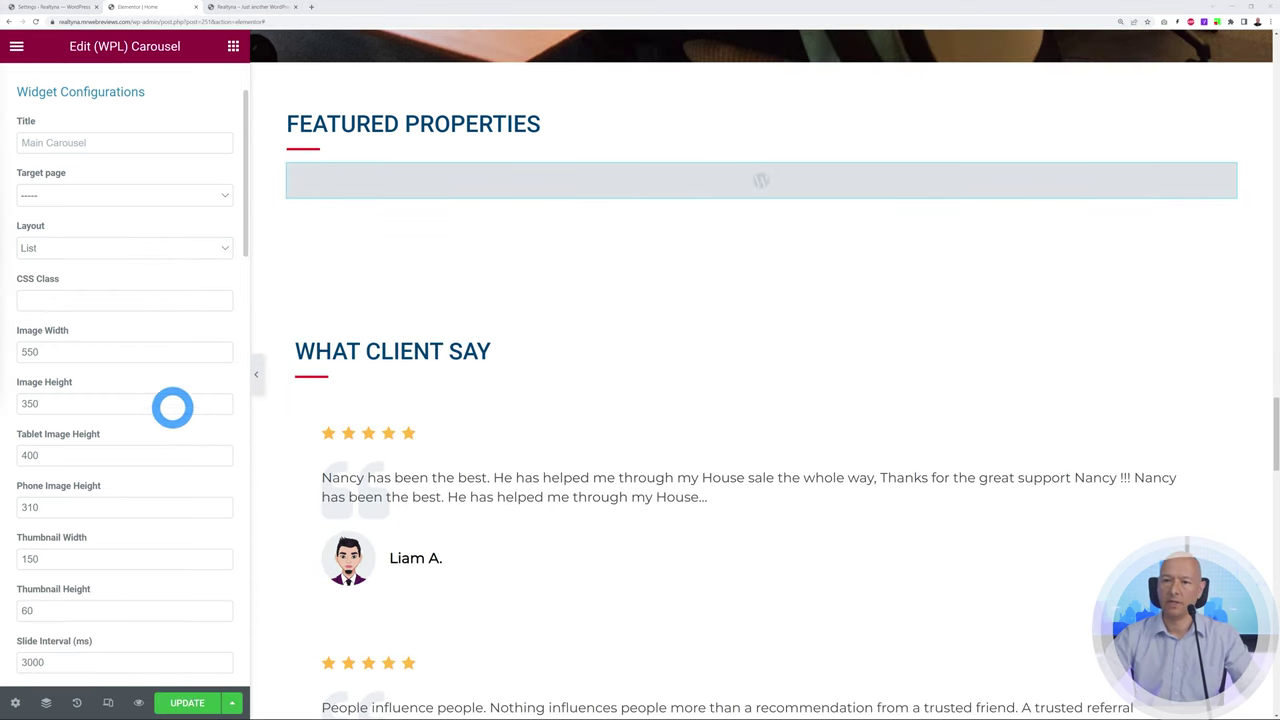
scroll(86, 345, "down", 1)
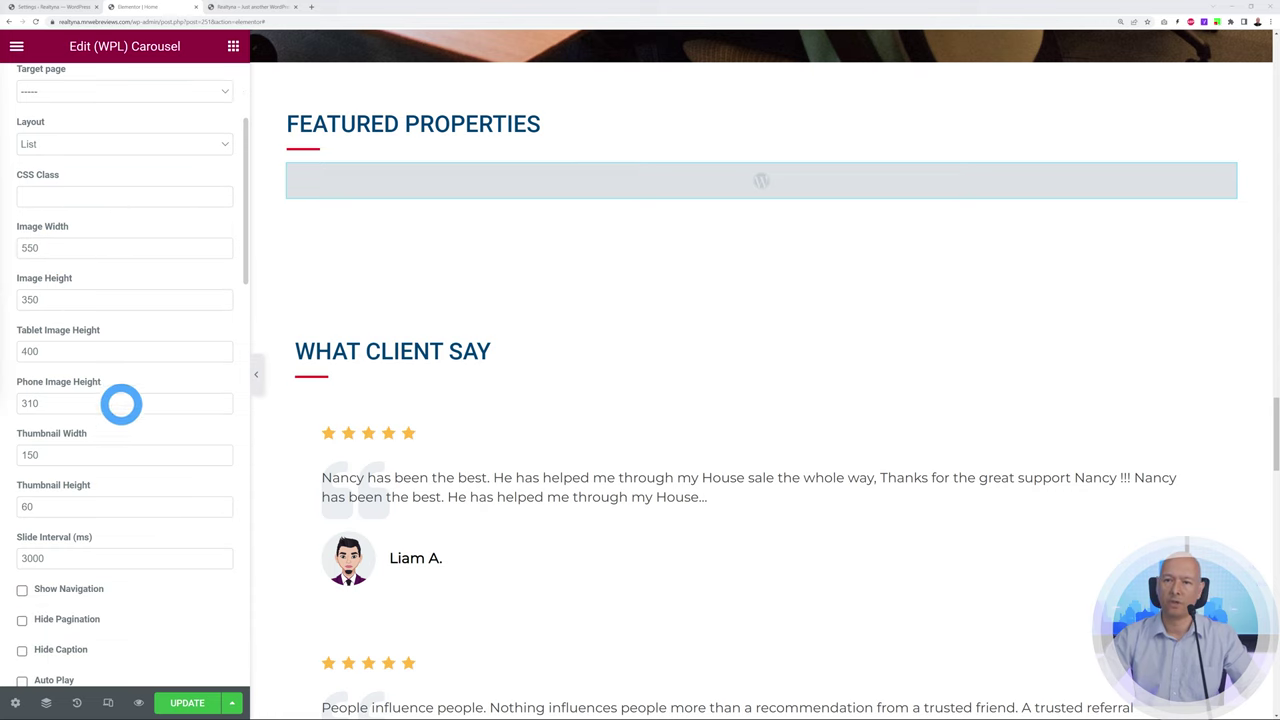
scroll(130, 408, "down", 2)
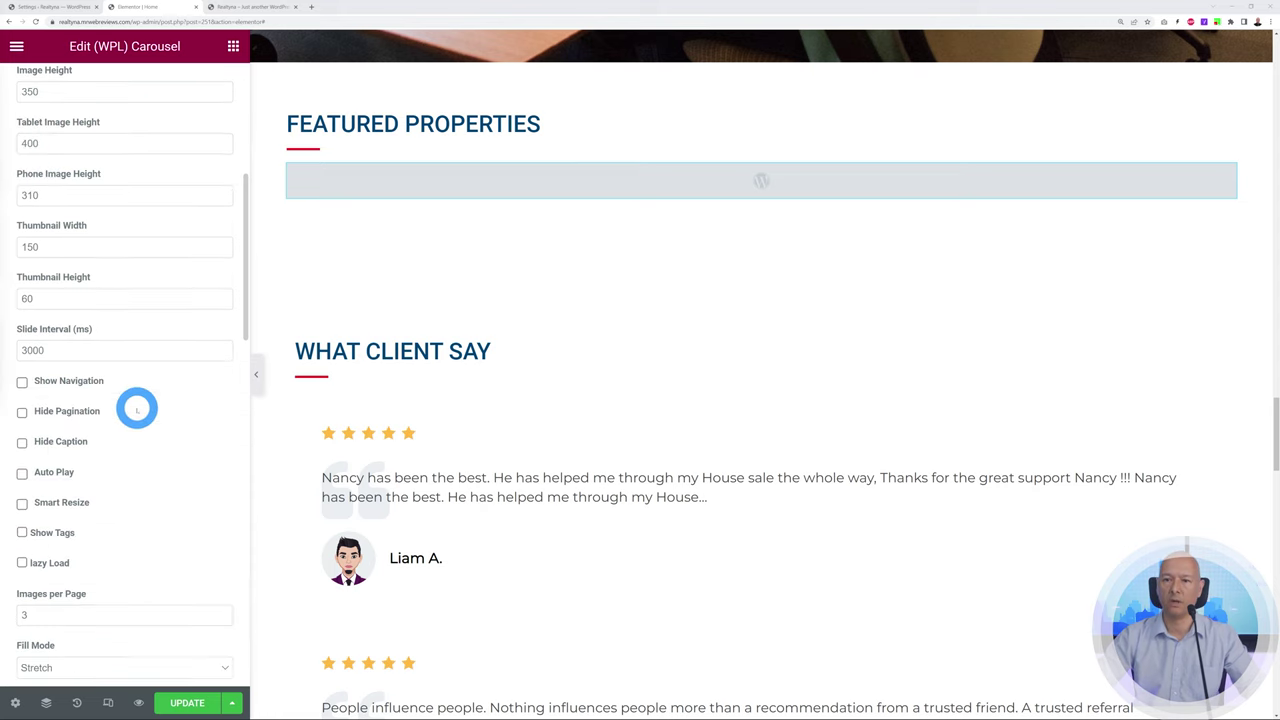
scroll(140, 420, "down", 1)
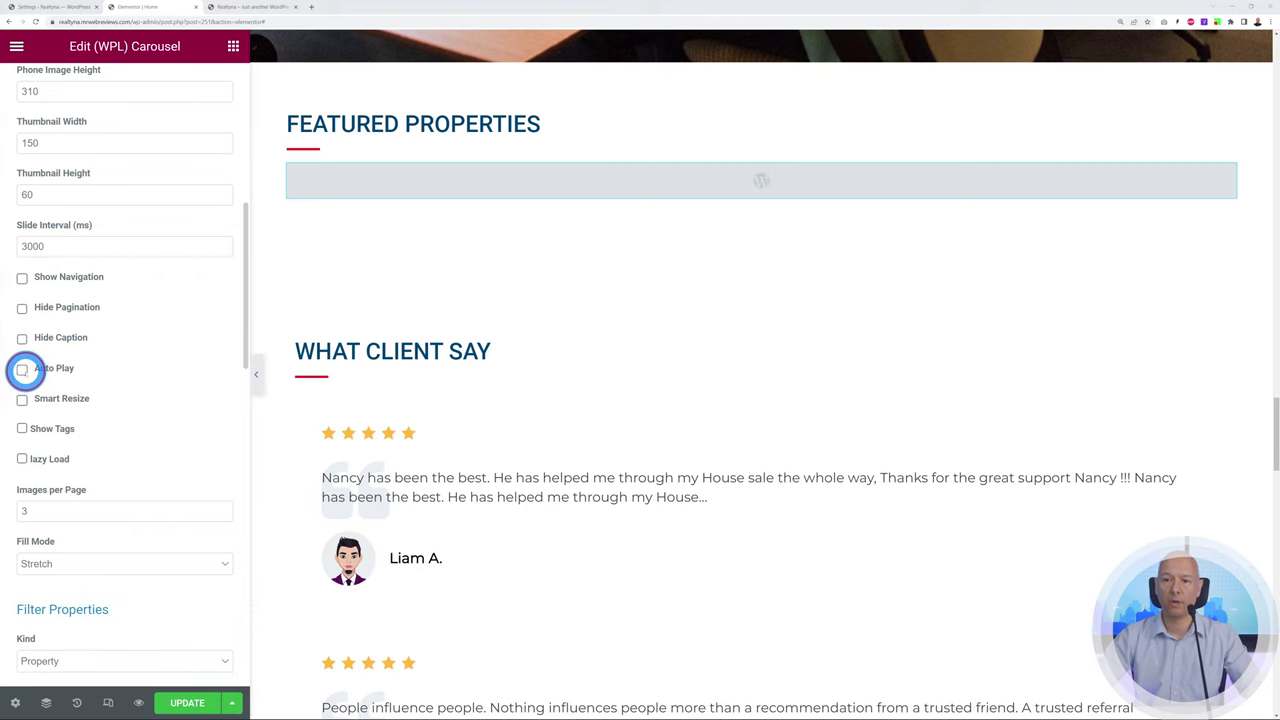
left_click(22, 369)
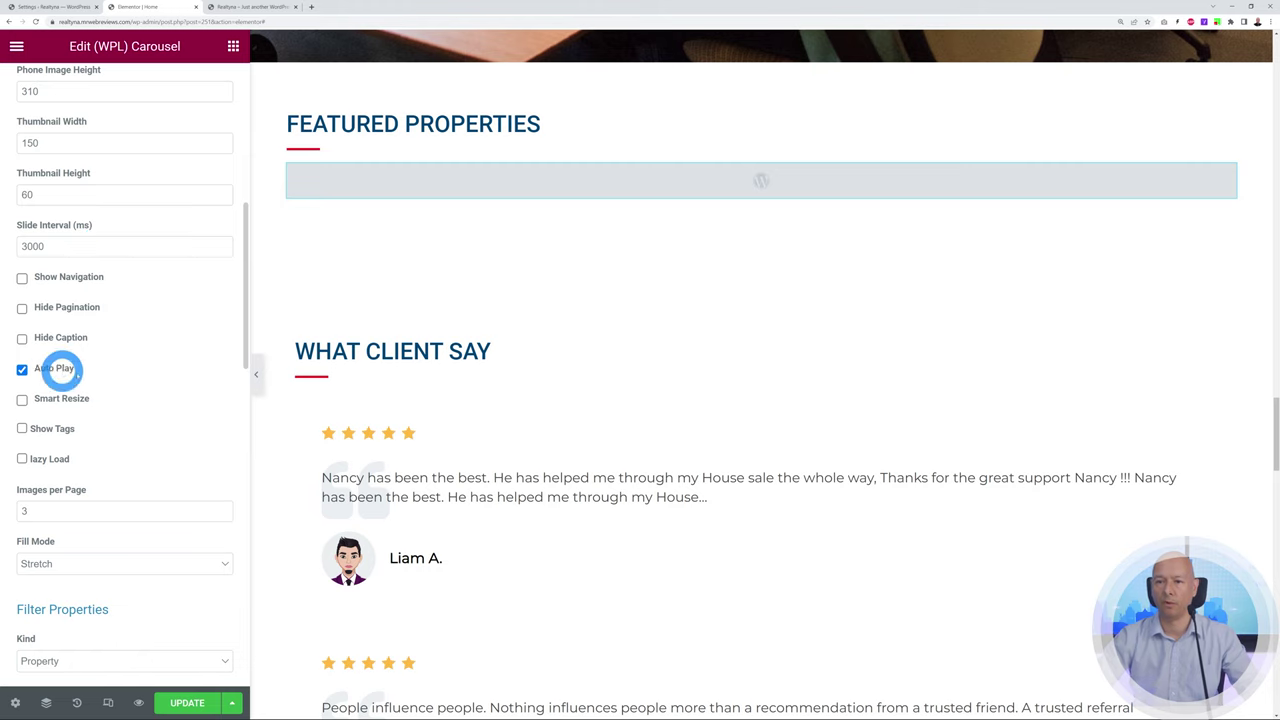
Leave the Listing and Property type filters at All and review the remaining options
scroll(166, 371, "down", 3)
scroll(172, 375, "down", 1)
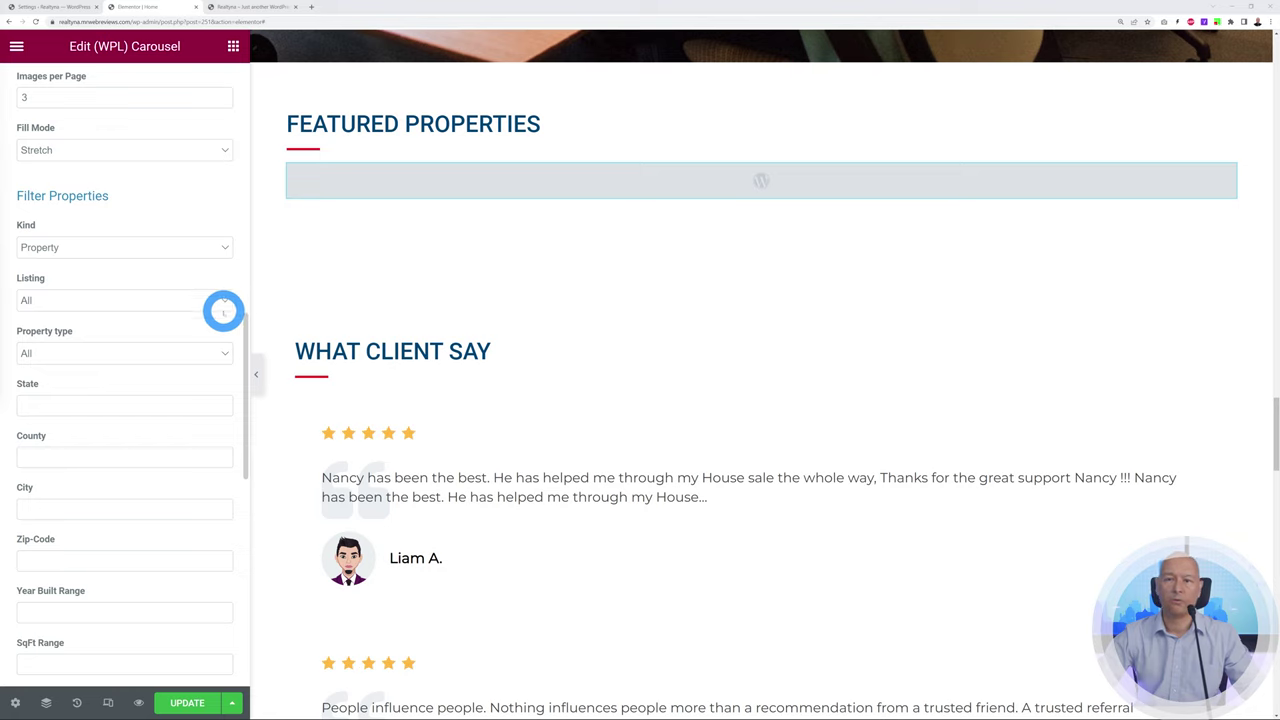
left_click(225, 304)
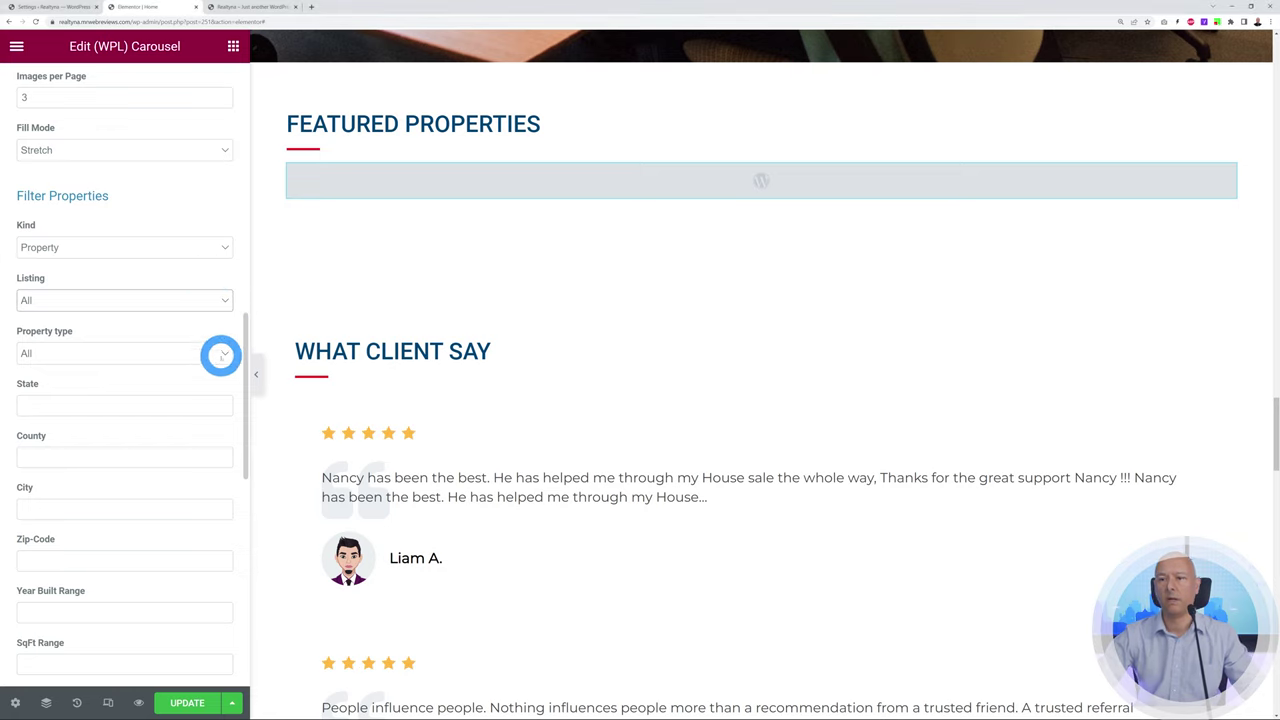
left_click(222, 354)
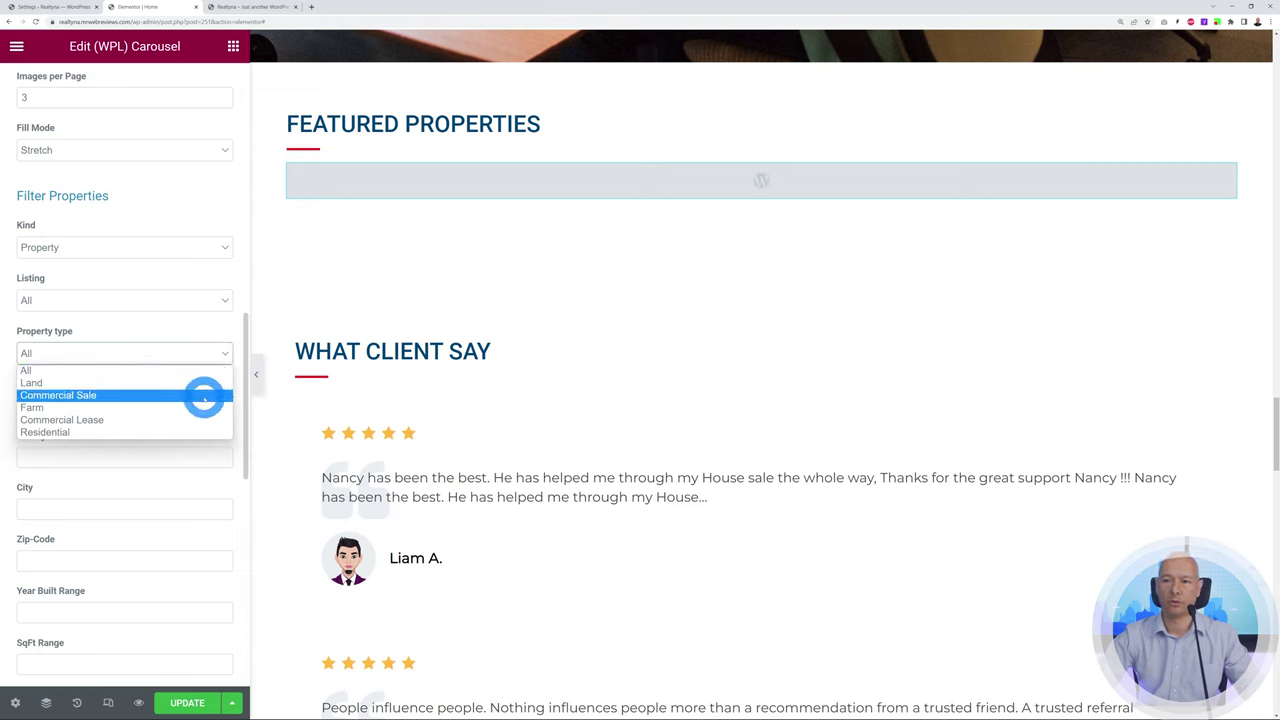
left_click(190, 370)
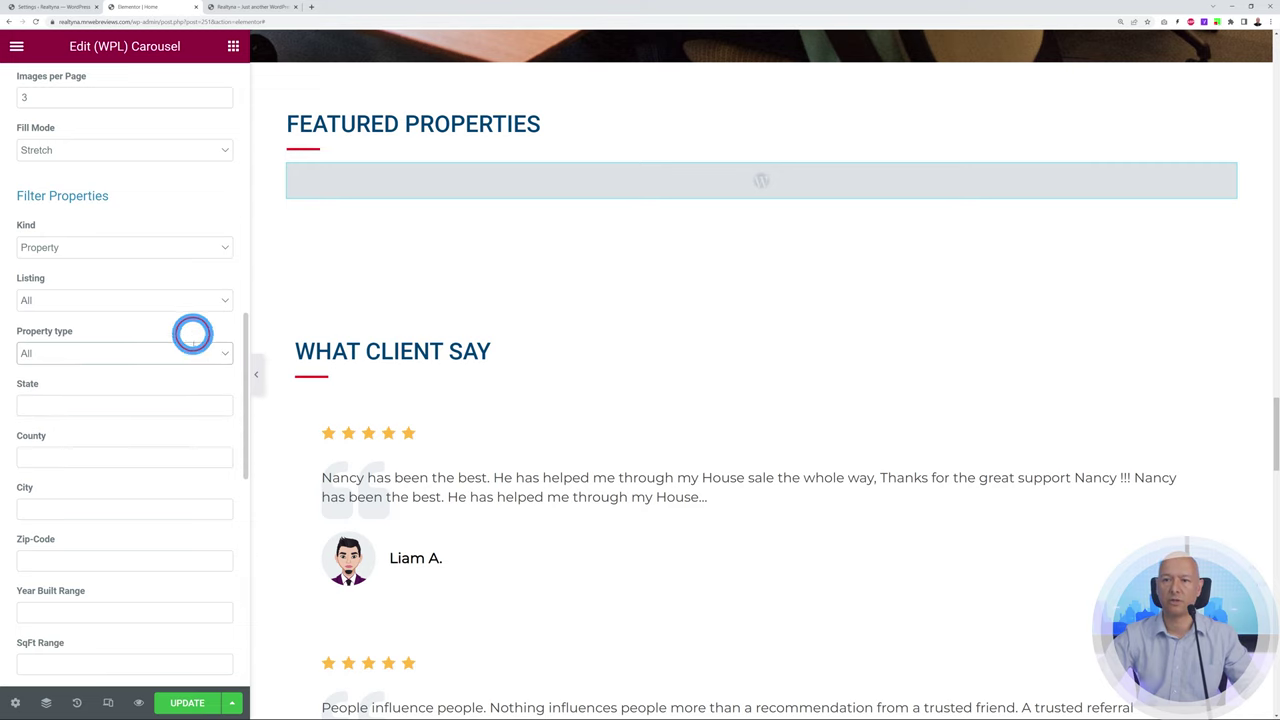
scroll(203, 405, "down", 1)
scroll(206, 405, "down", 1)
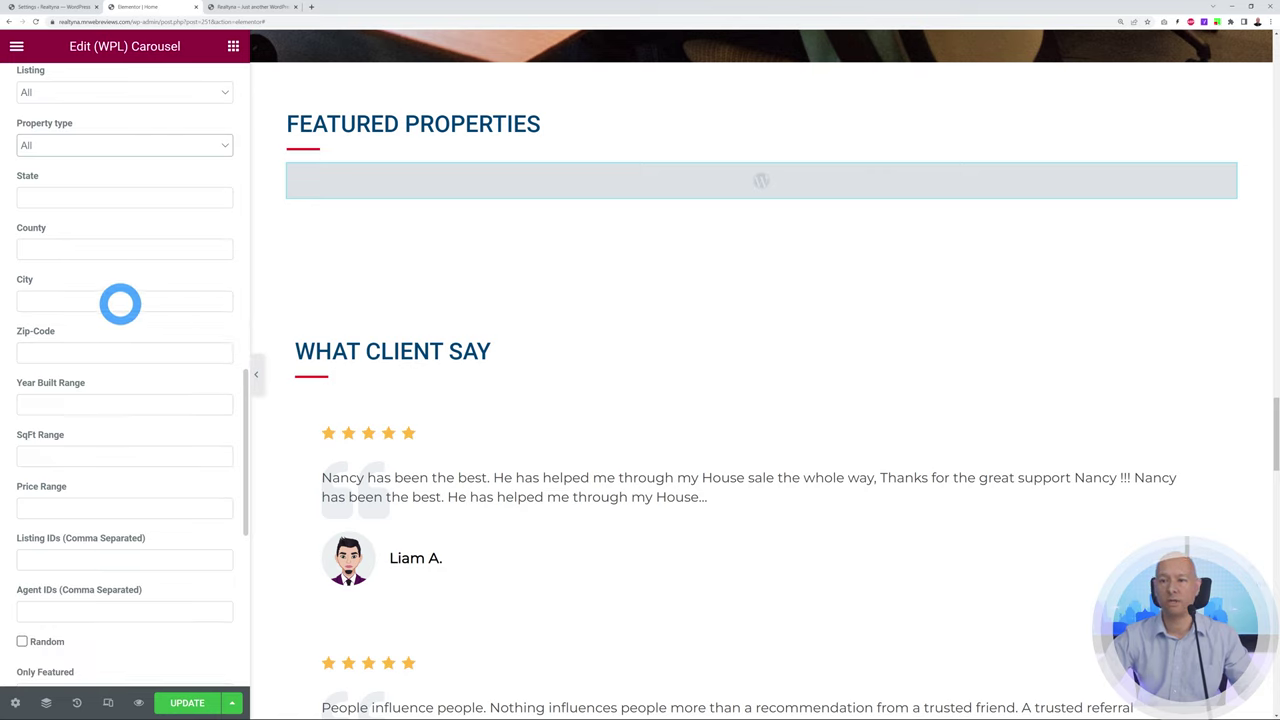
scroll(197, 411, "down", 4)
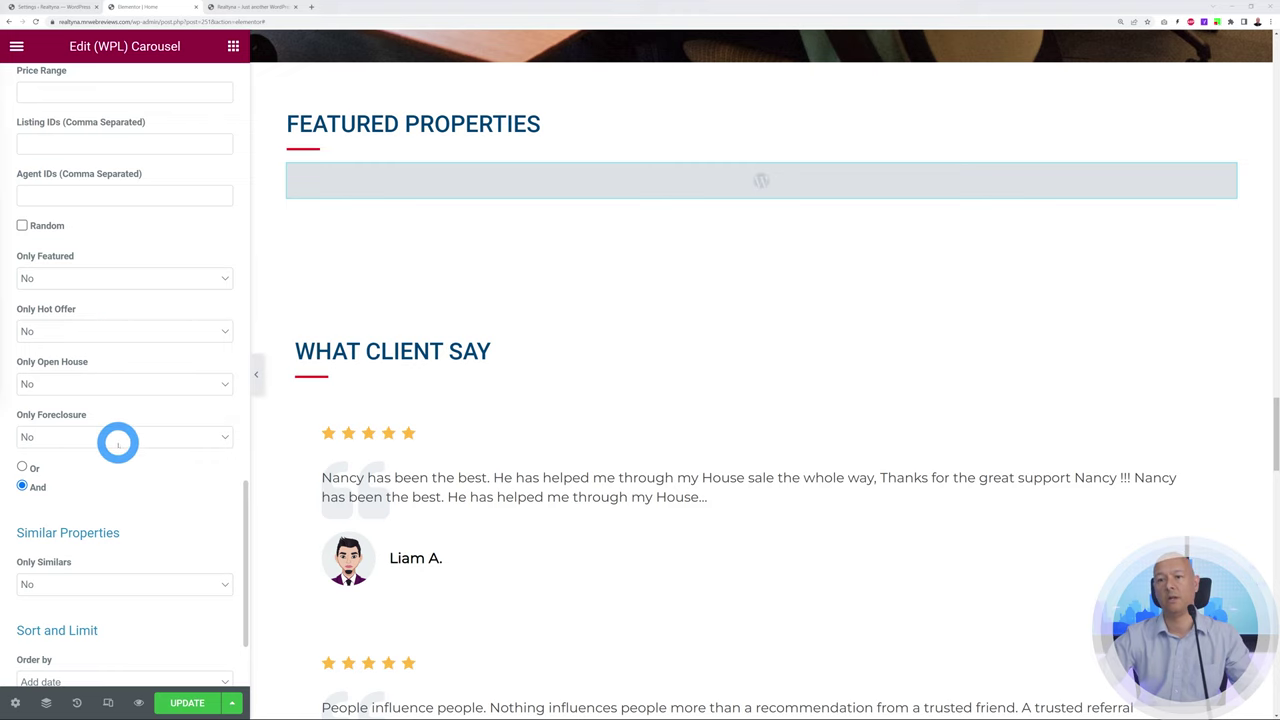
scroll(811, 471, "up", 1)
scroll(811, 471, "down", 3)
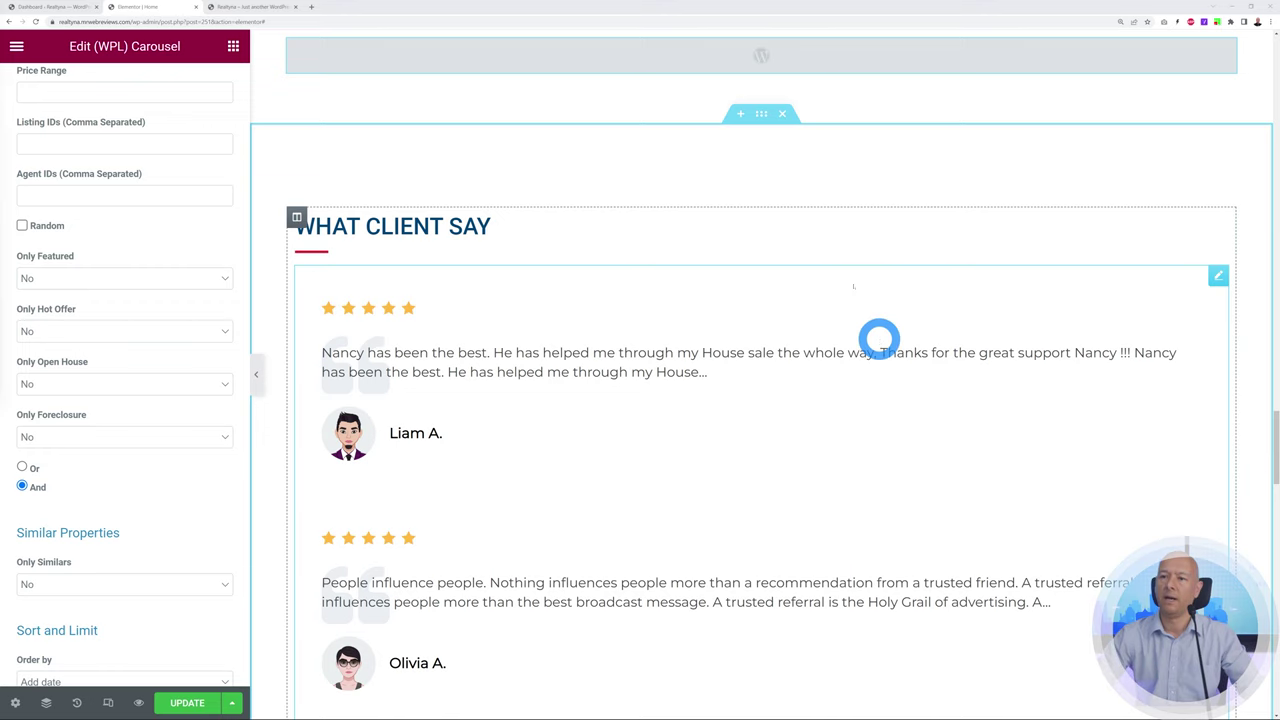
Open the Dynamic Testimonials widget settings and view the Testimonials list in WordPress admin
left_click(1217, 282)
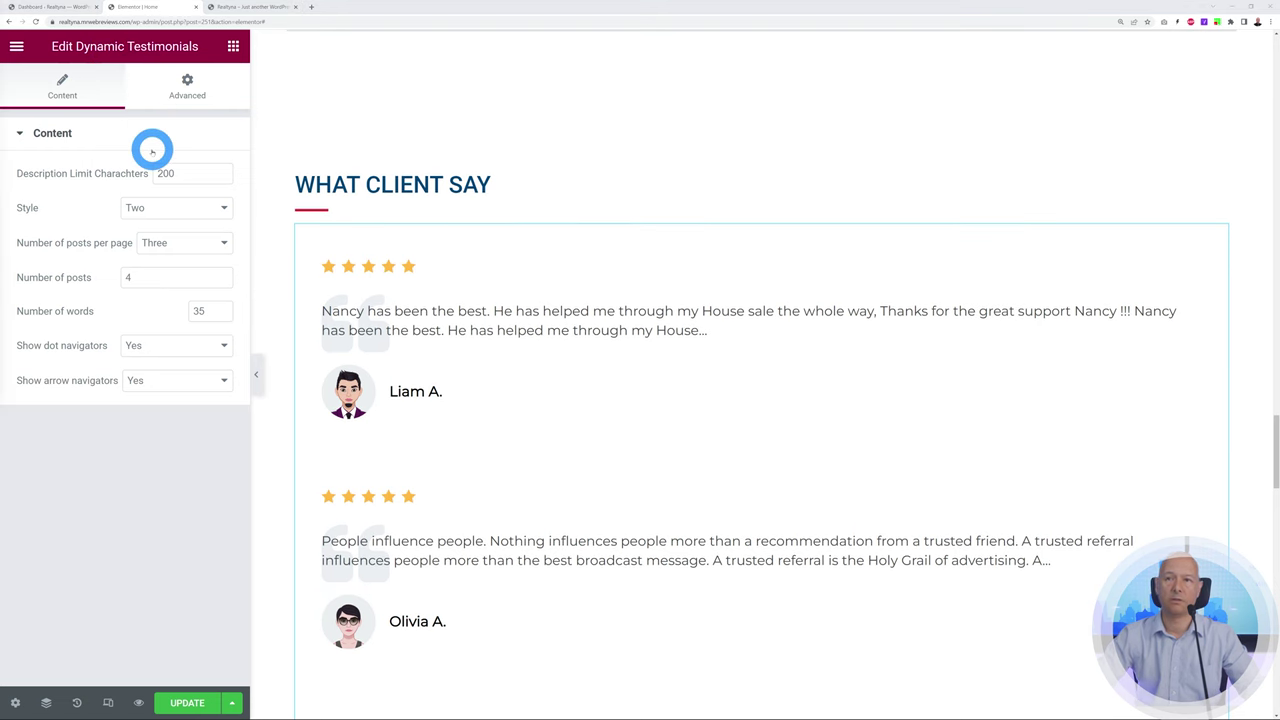
left_click(60, 8)
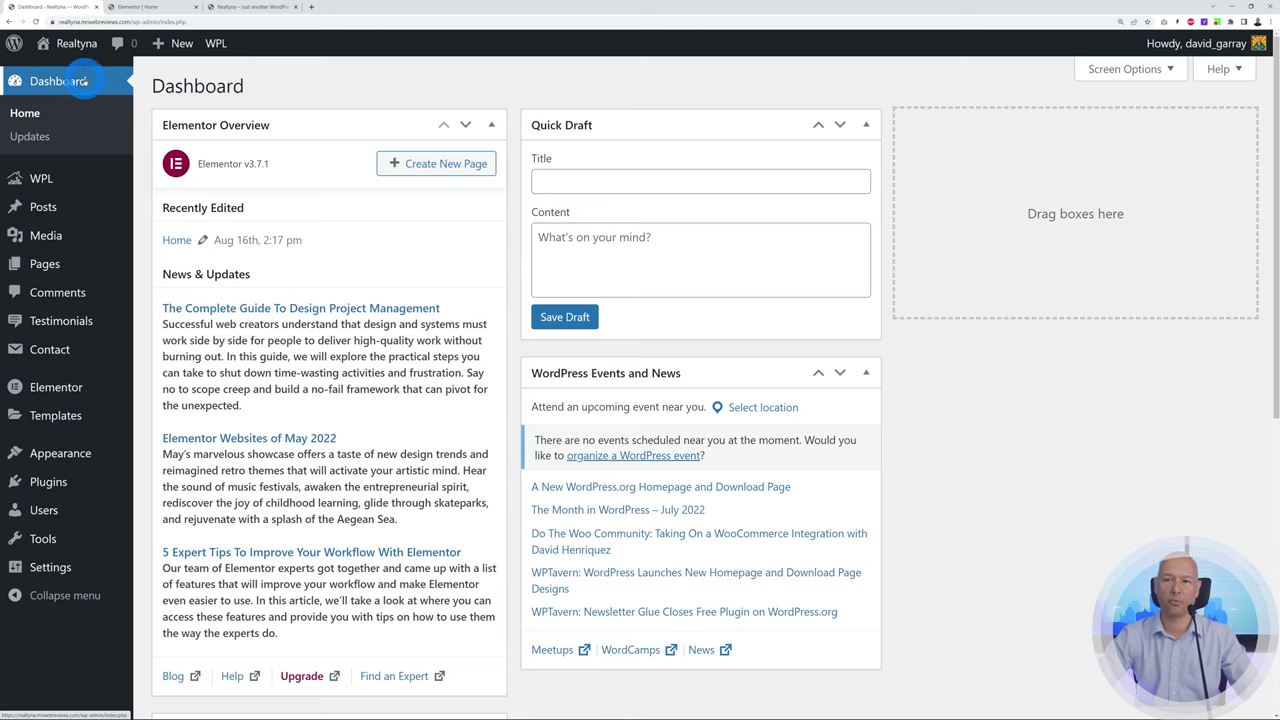
mouse_move(62, 326)
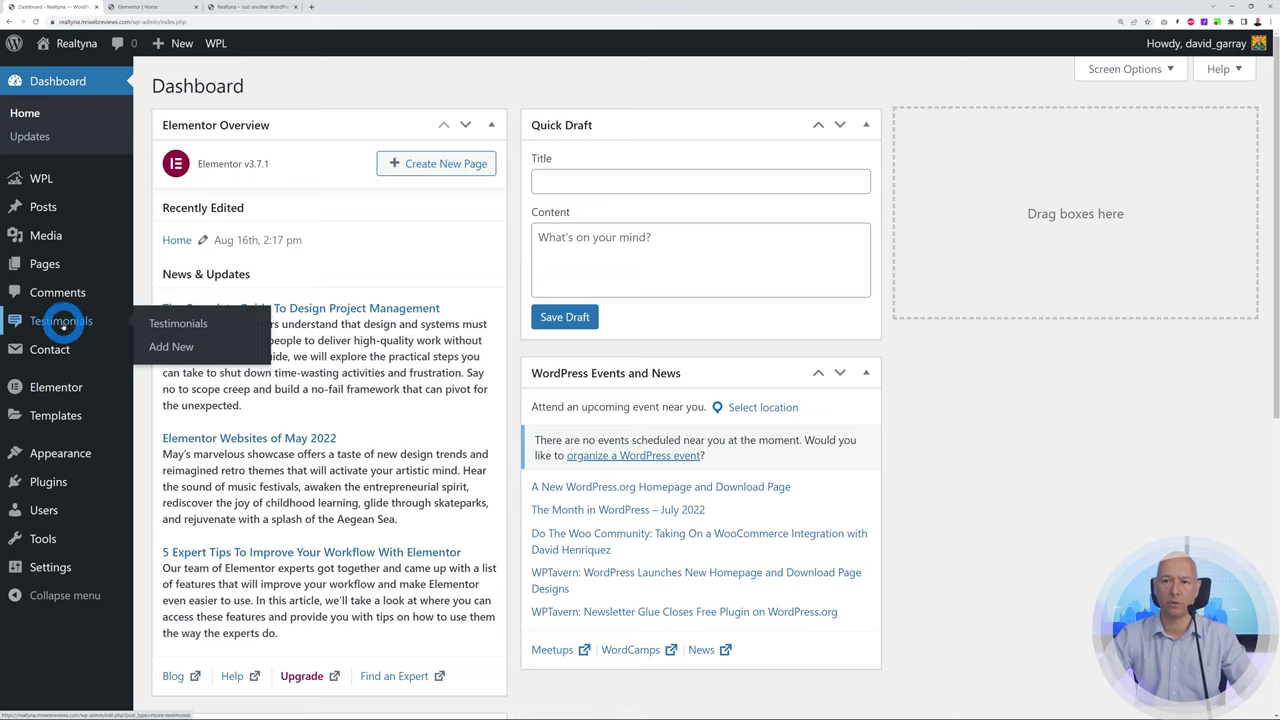
left_click(62, 321)
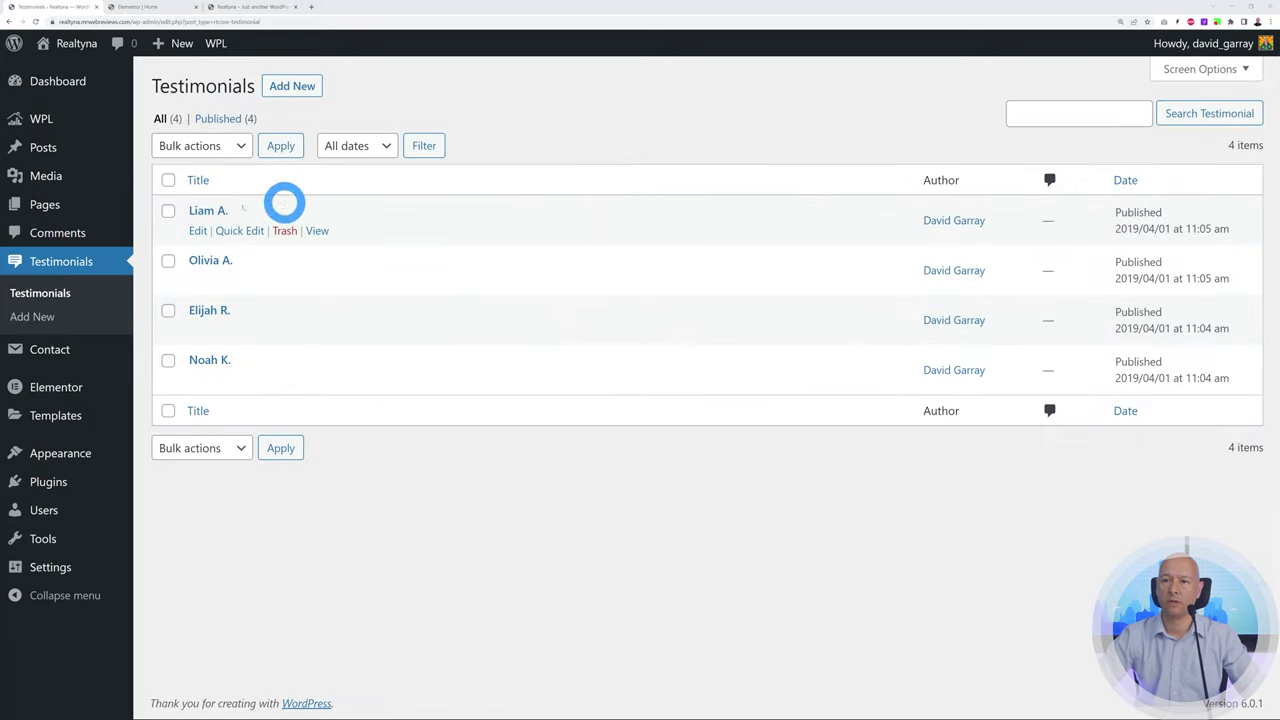
left_click(160, 7)
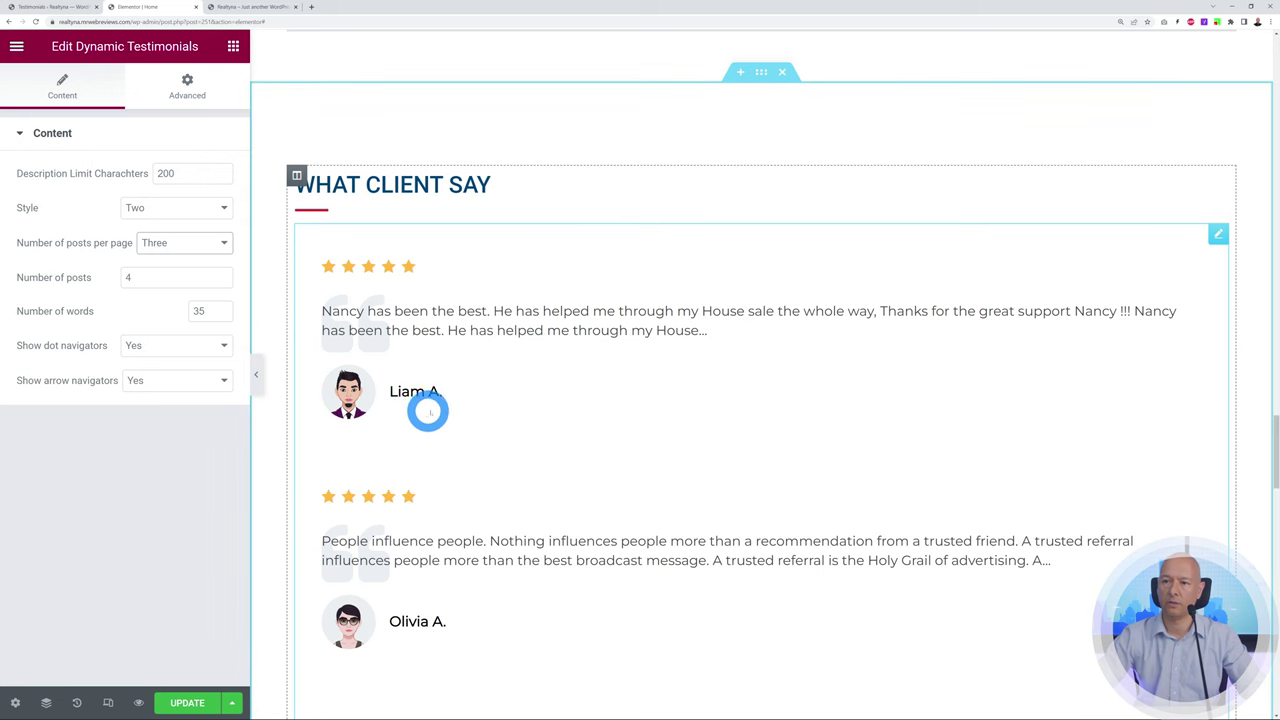
Keep the testimonial Style at Two and three posts per page
scroll(651, 454, "down", 3)
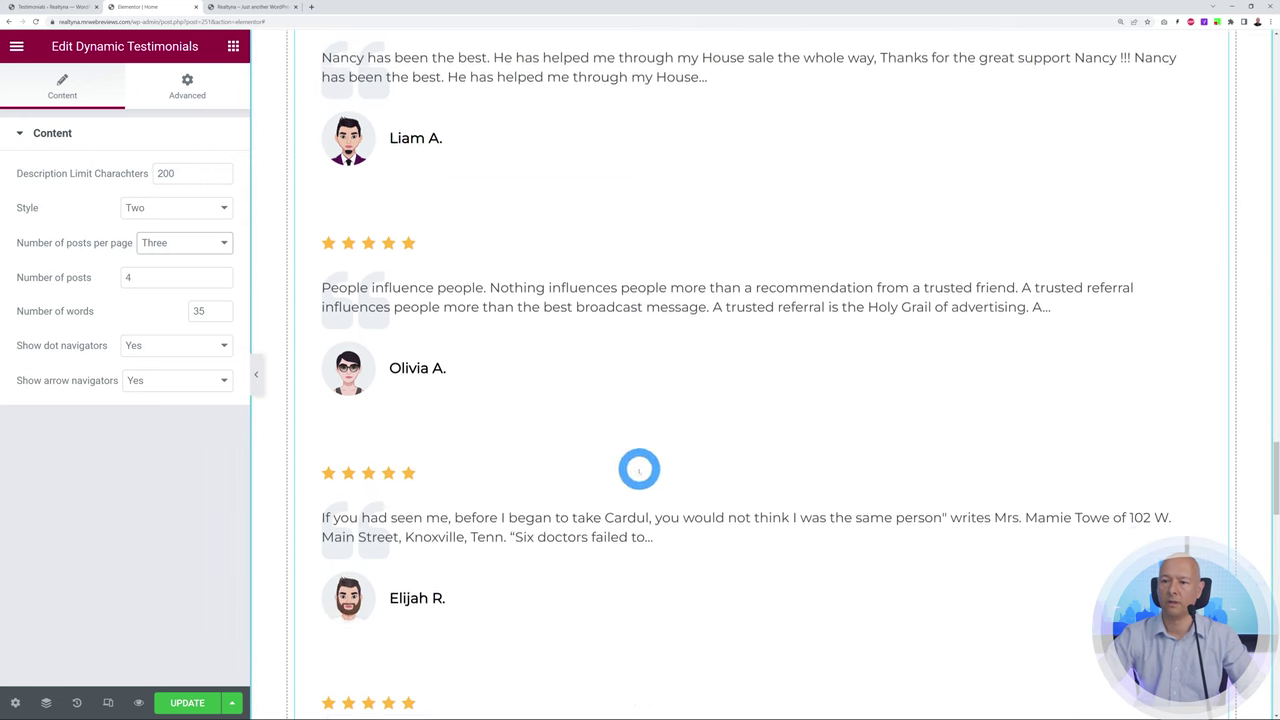
scroll(636, 470, "down", 2)
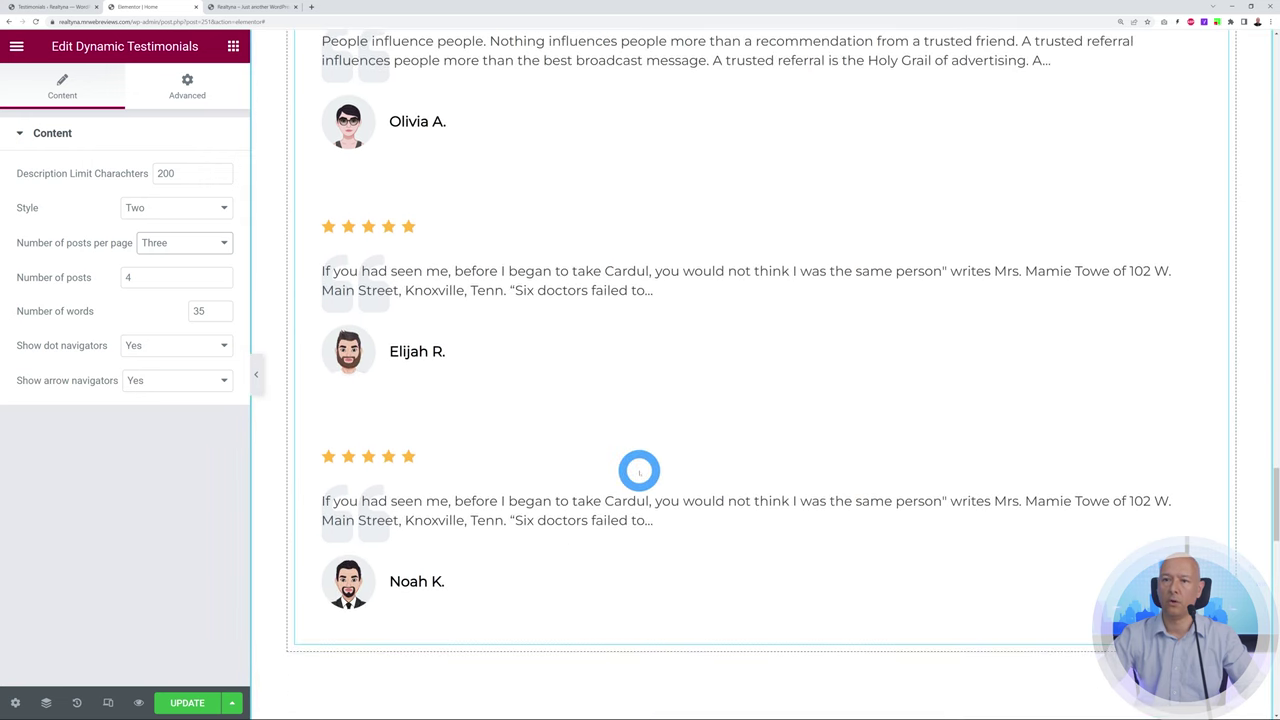
scroll(640, 469, "up", 2)
scroll(640, 469, "up", 1)
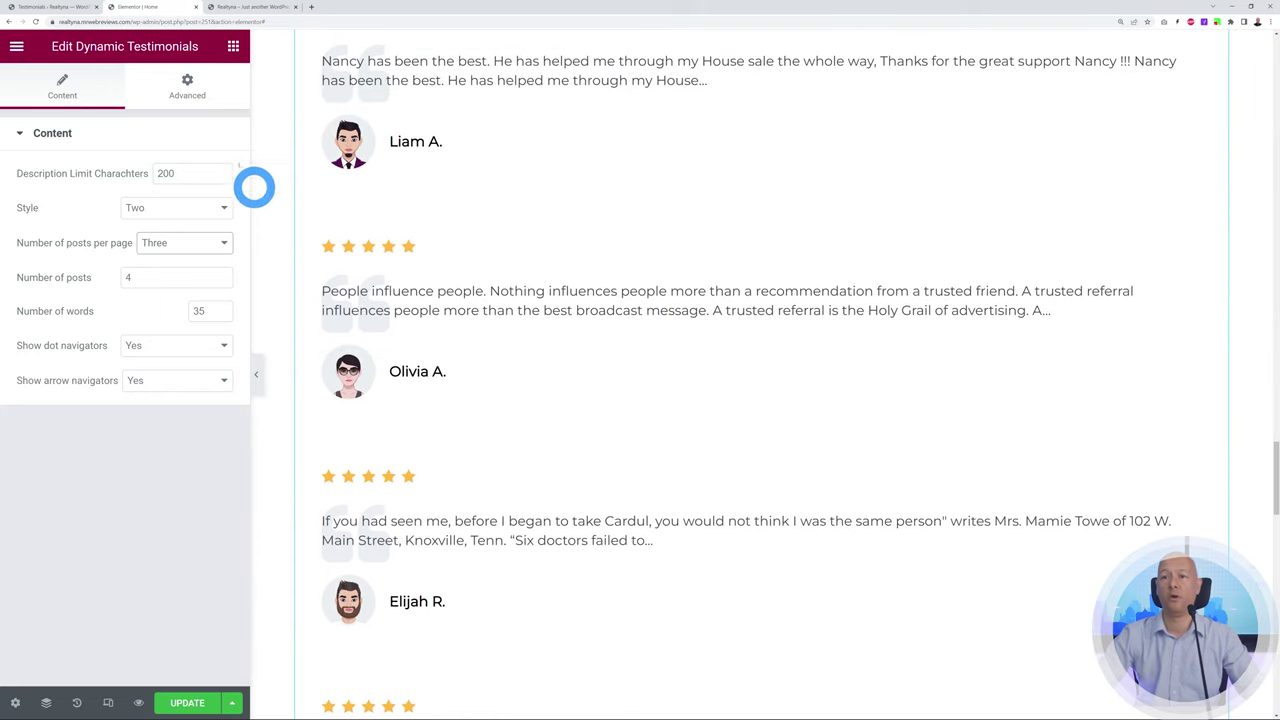
left_click(206, 208)
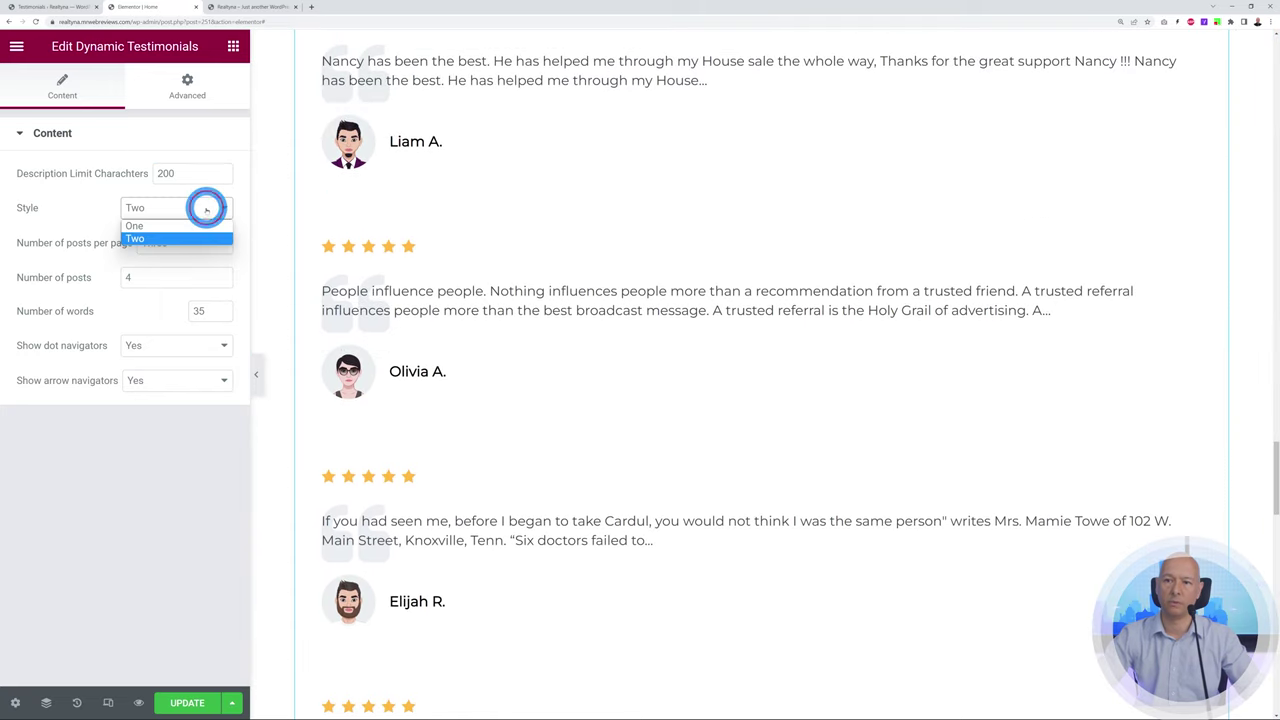
left_click(207, 238)
left_click(214, 243)
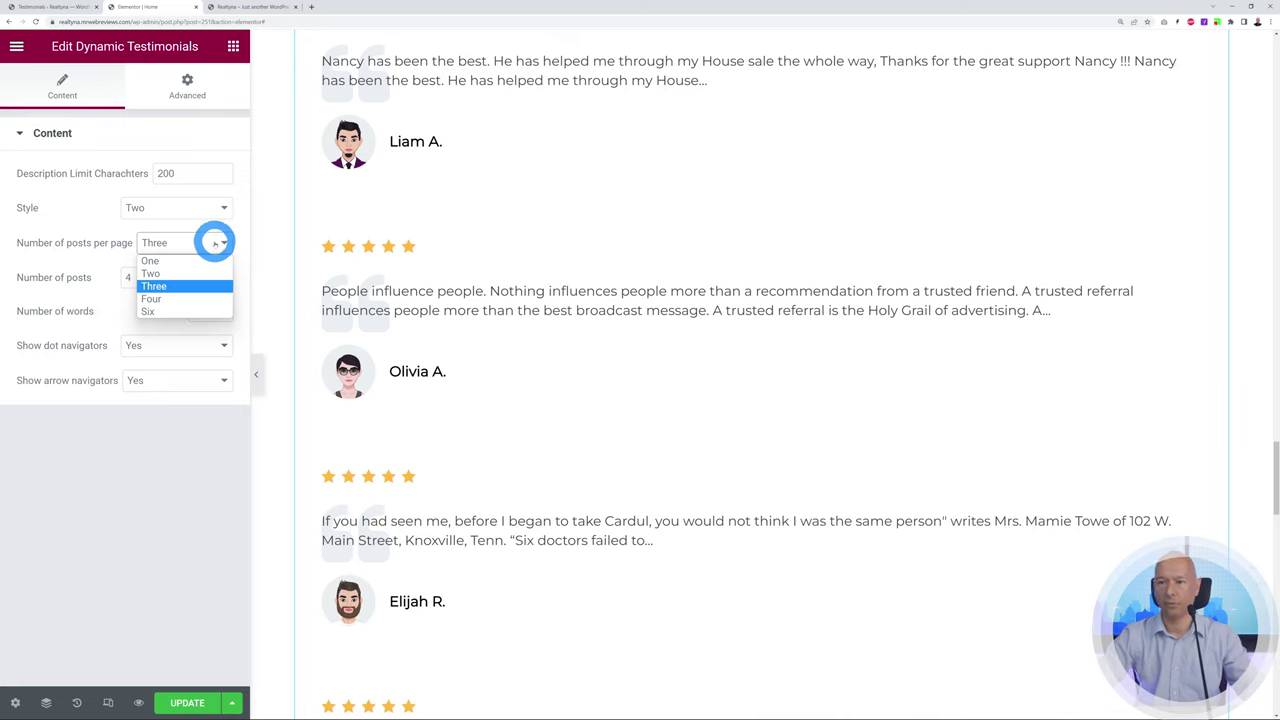
left_click(214, 242)
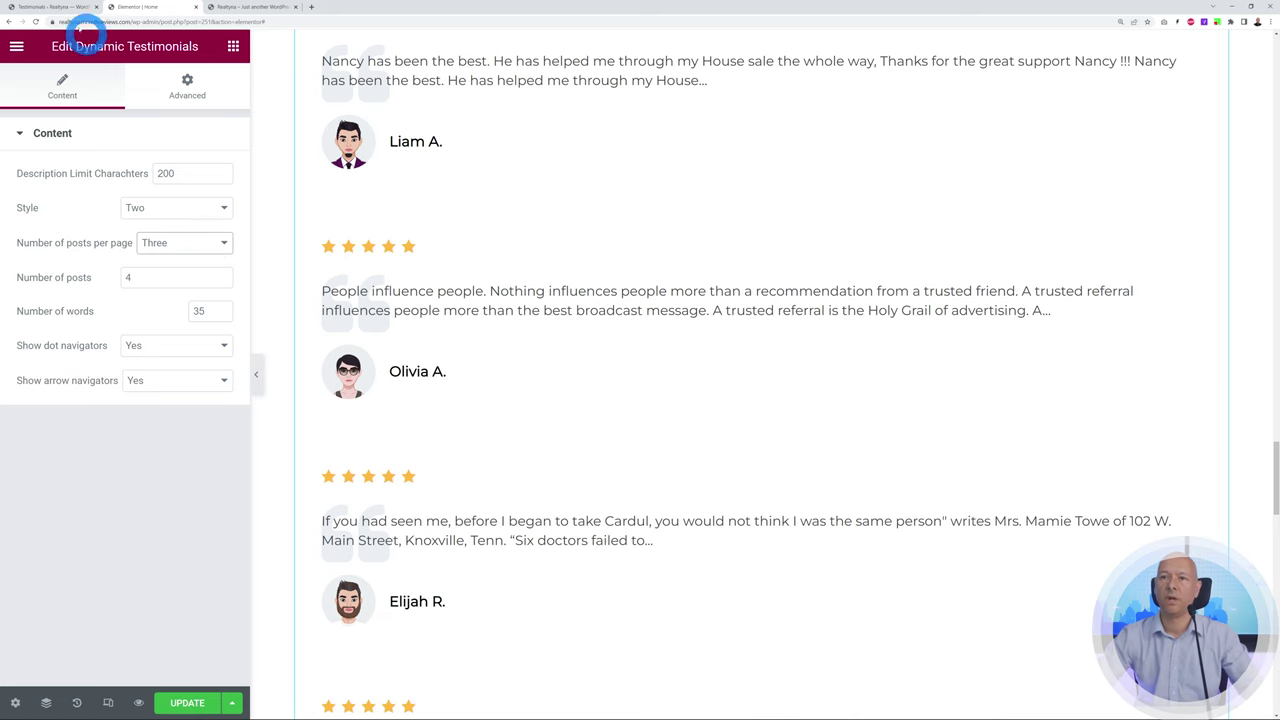
Open the first testimonial in WordPress admin and review its title and body text
left_click(45, 7)
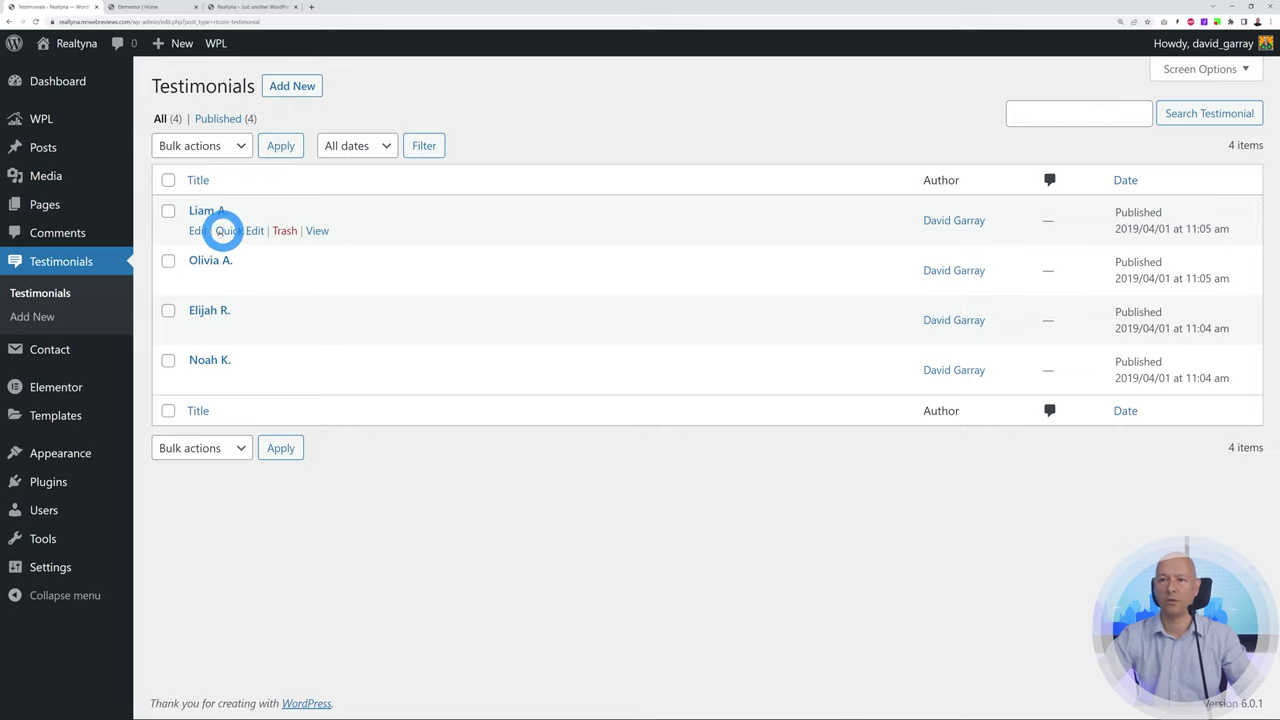
left_click(200, 231)
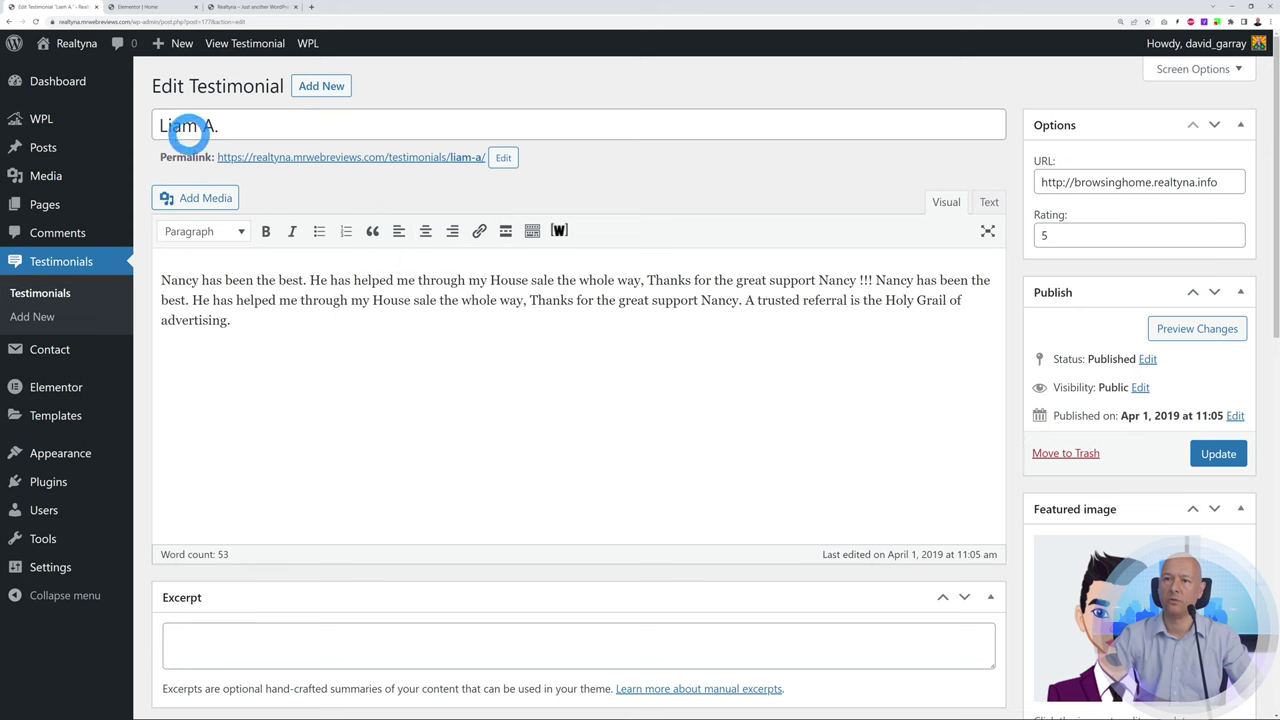
left_click_drag(163, 122, 322, 126)
left_click_drag(280, 355, 161, 282)
left_click(464, 427)
Check the first testimonial's link URL, then go back to the list of testimonials
scroll(464, 427, "down", 4)
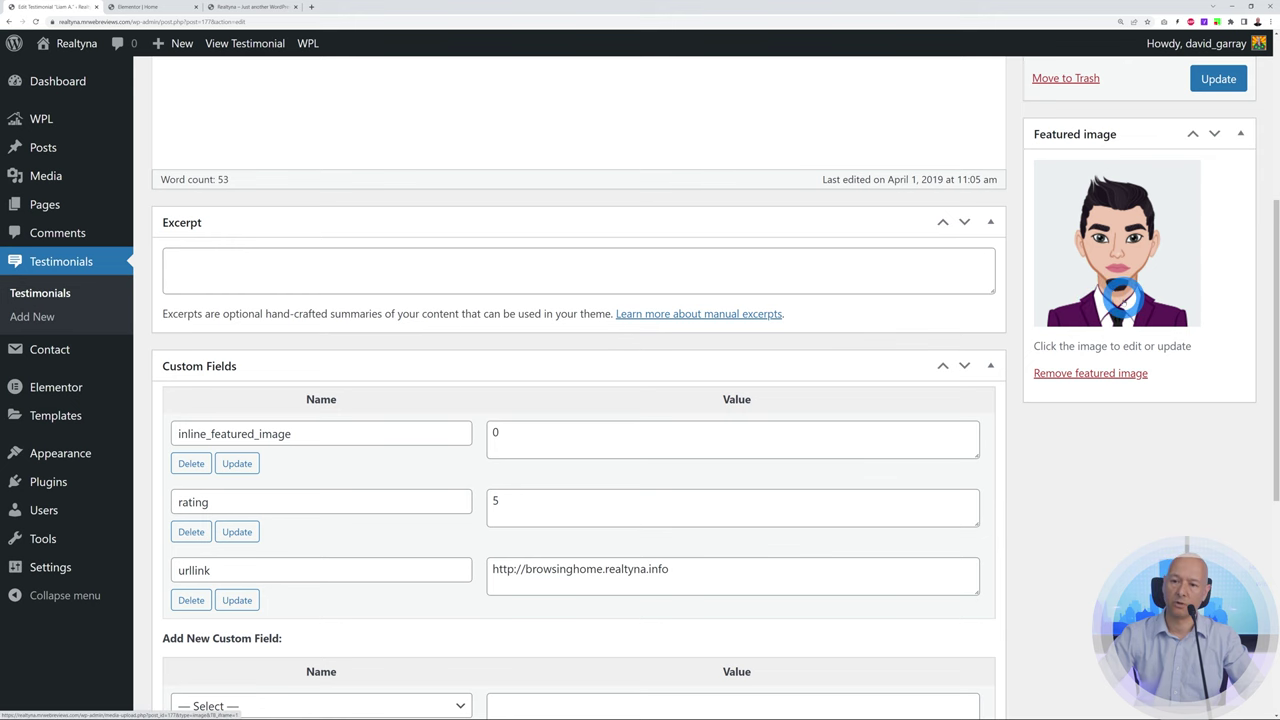
scroll(1137, 393, "up", 1)
scroll(1137, 393, "up", 4)
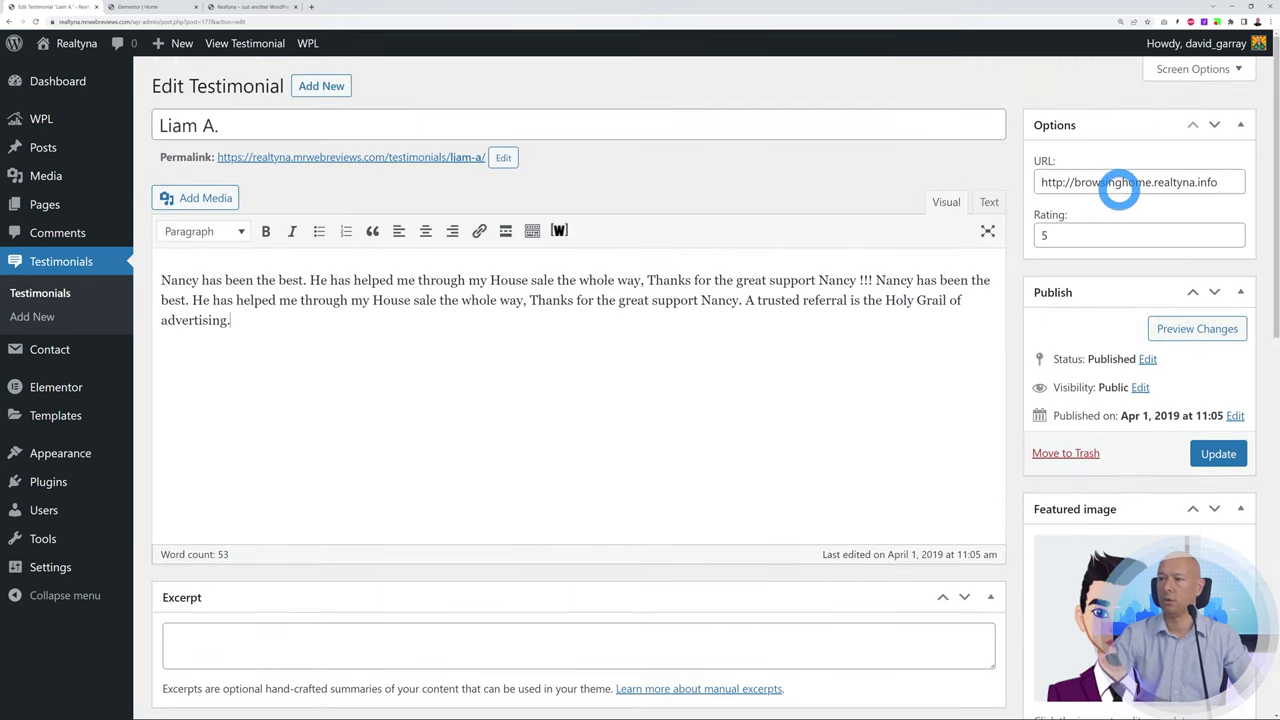
left_click_drag(1037, 183, 1237, 186)
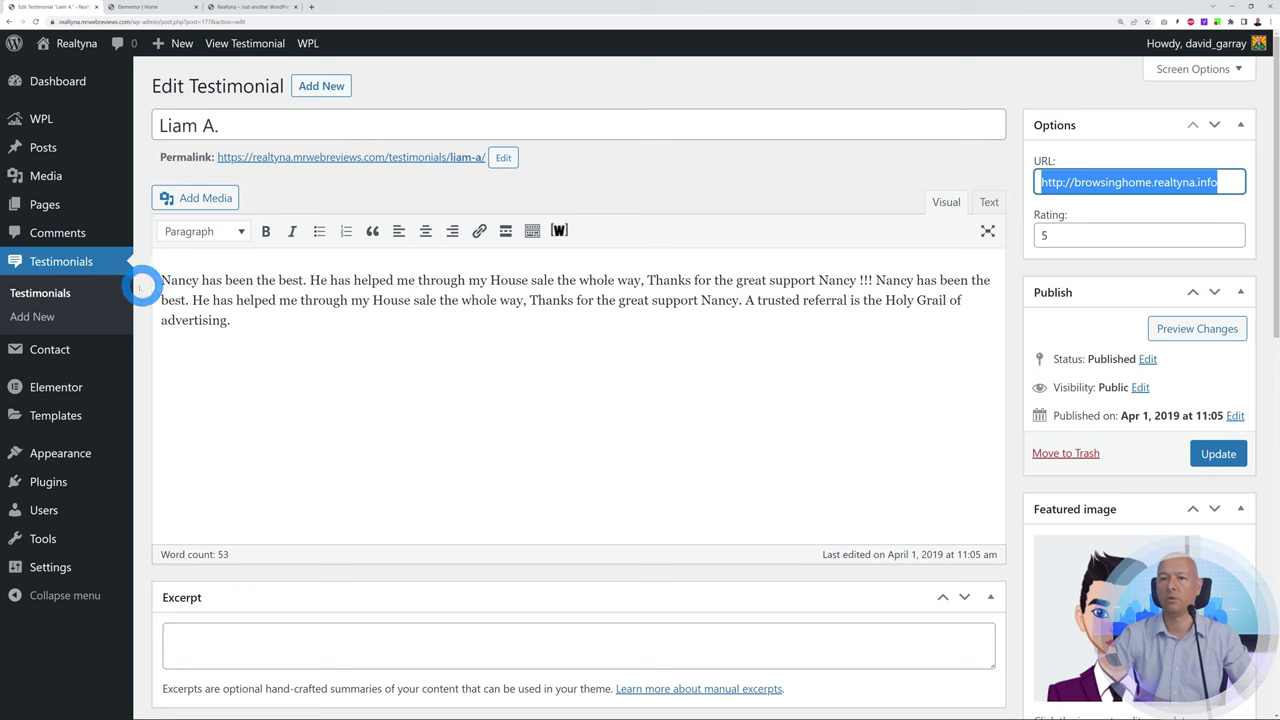
left_click(80, 292)
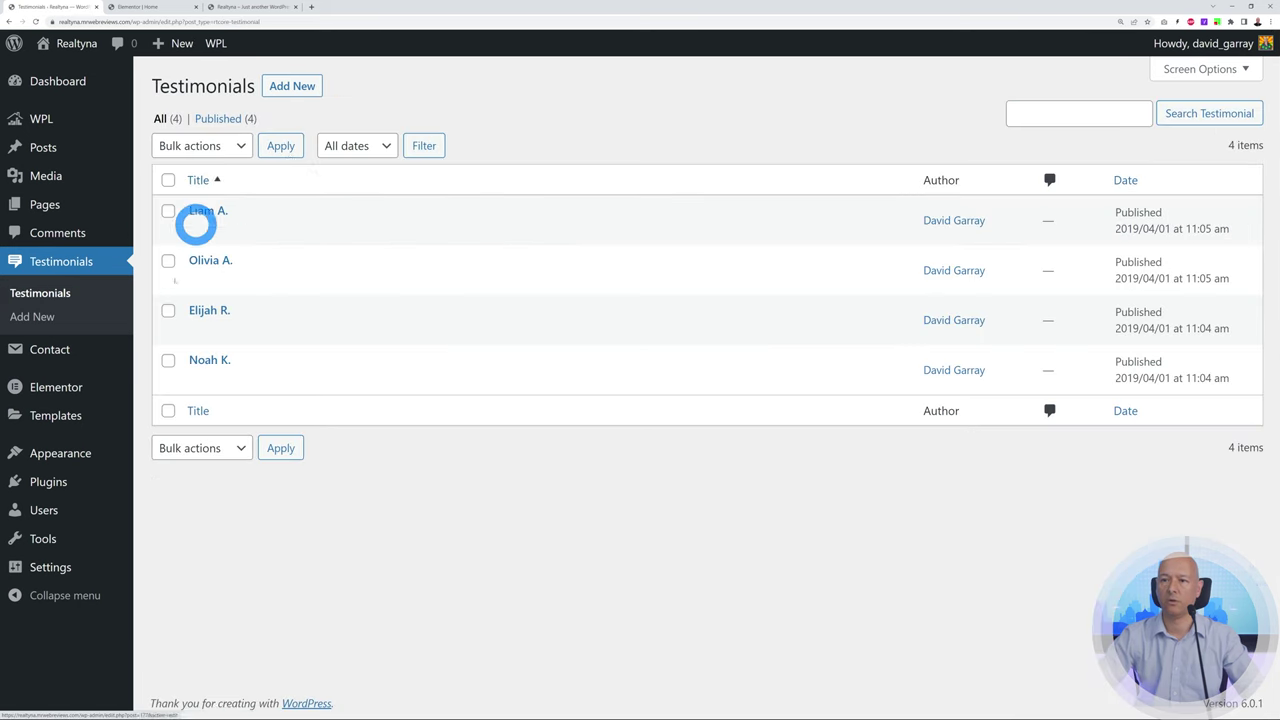
left_click(168, 7)
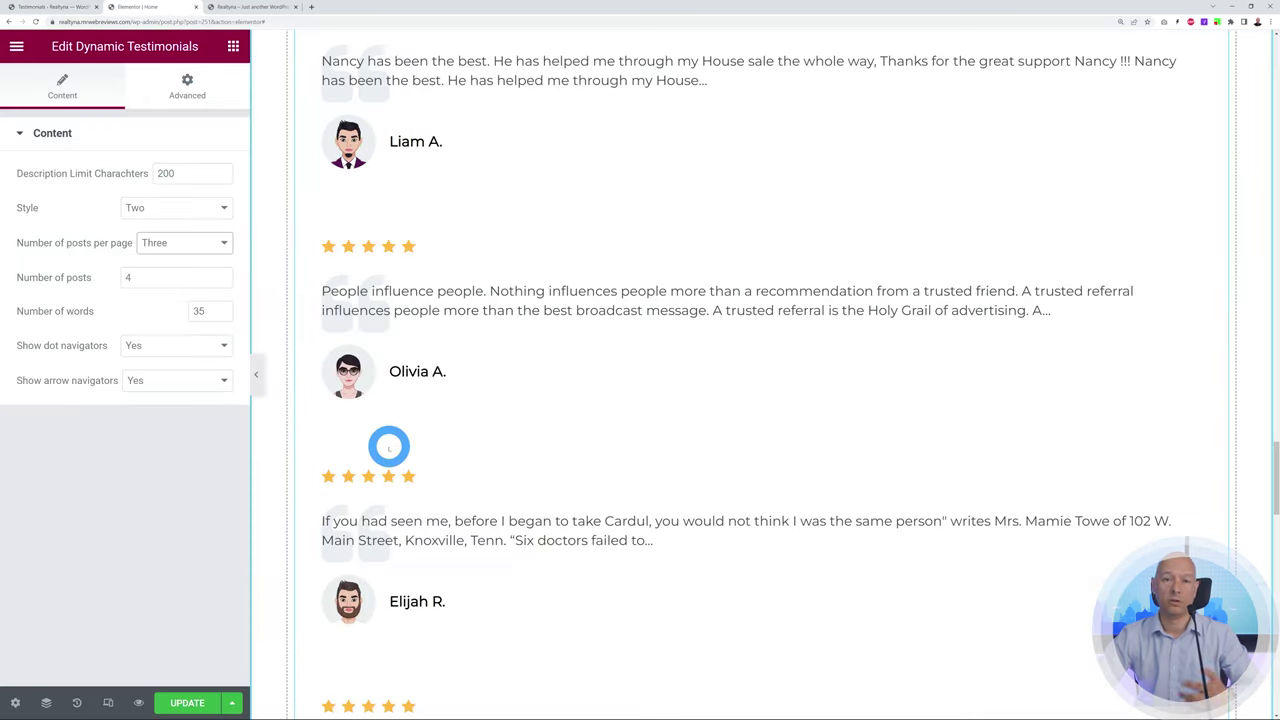
Preview the live homepage testimonials carousel, advancing it four slides
left_click(250, 7)
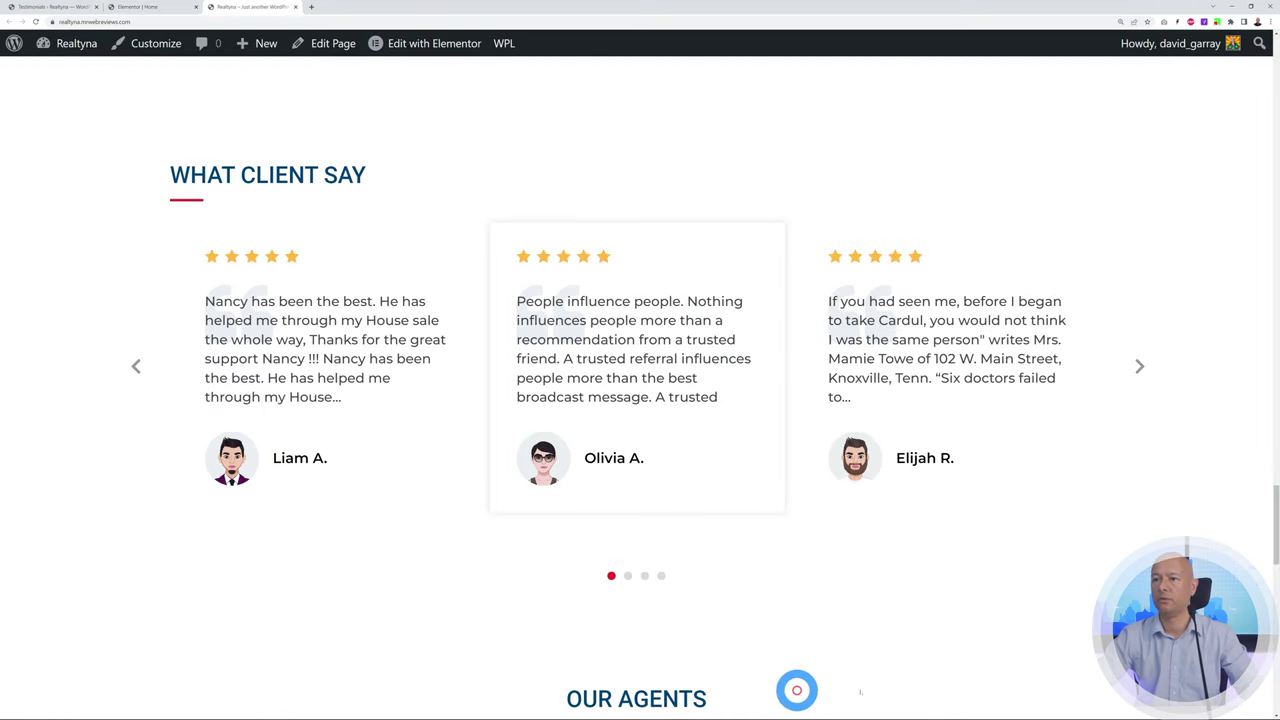
left_click(1140, 365)
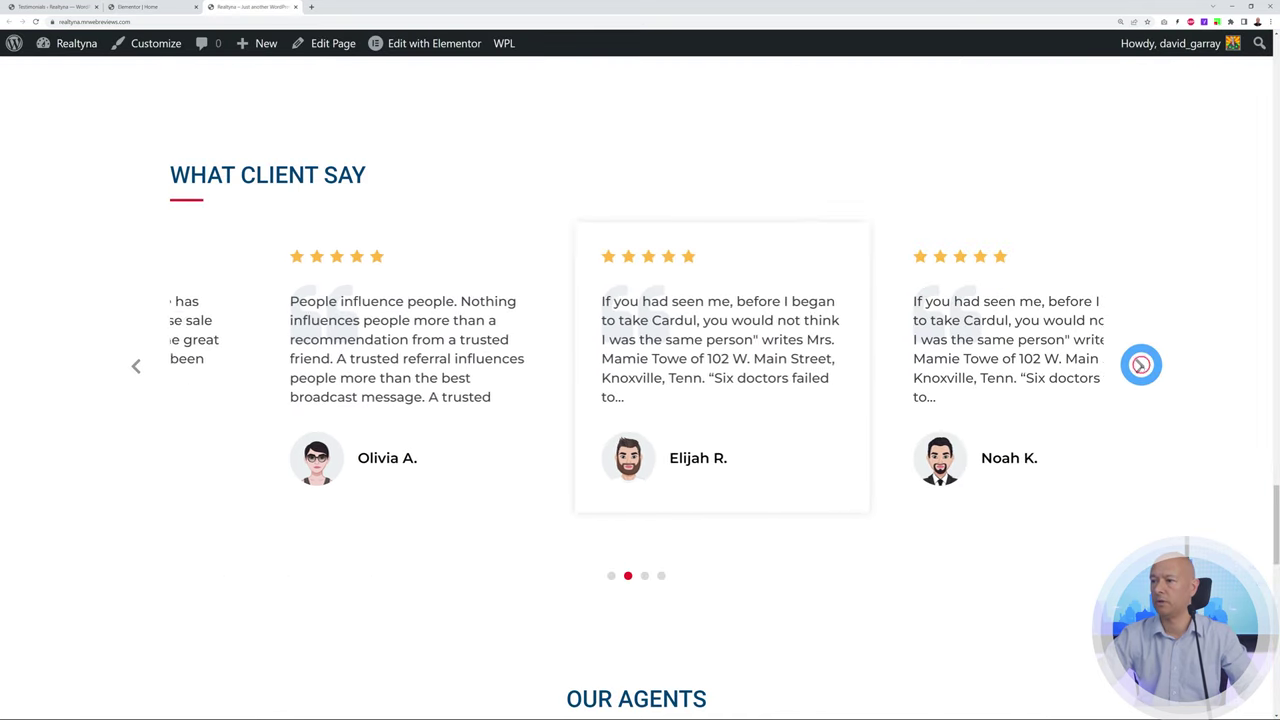
left_click(1140, 365)
left_click(1140, 365)
left_click(1140, 365)
Set testimonials per page to Four, update the homepage, and reload the live site
left_click(145, 7)
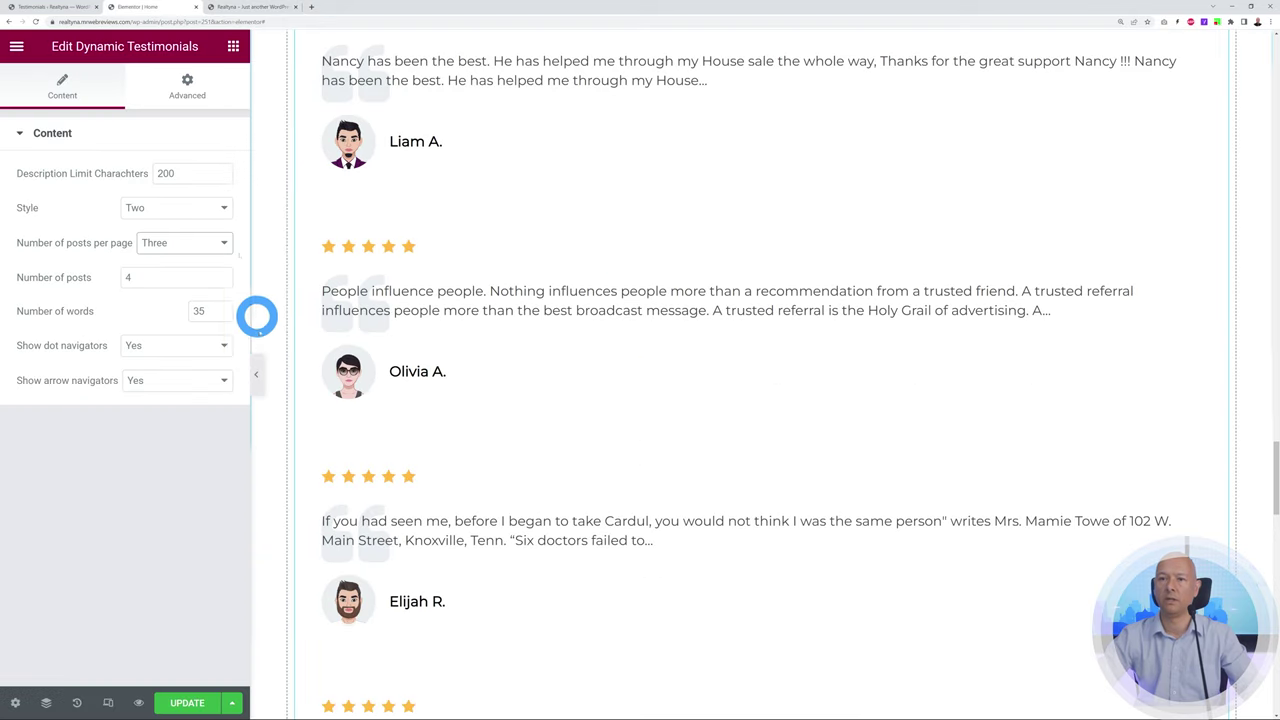
left_click(220, 243)
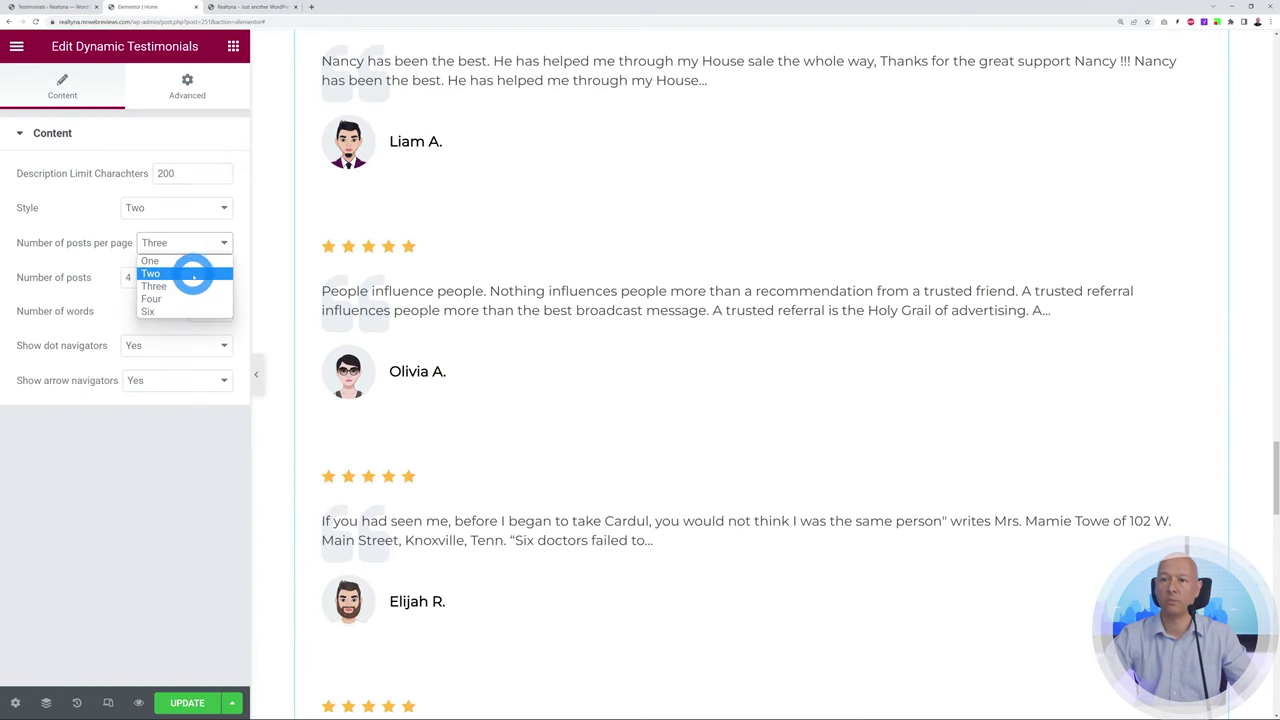
left_click(186, 299)
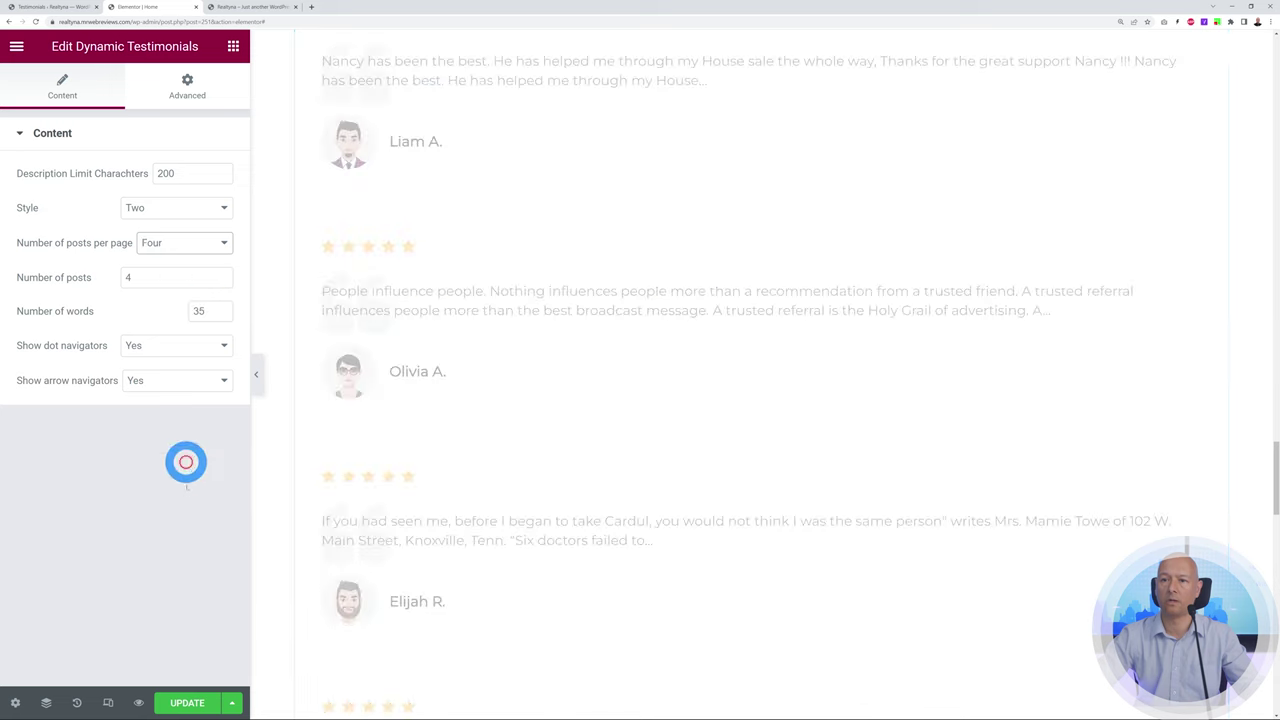
left_click(190, 702)
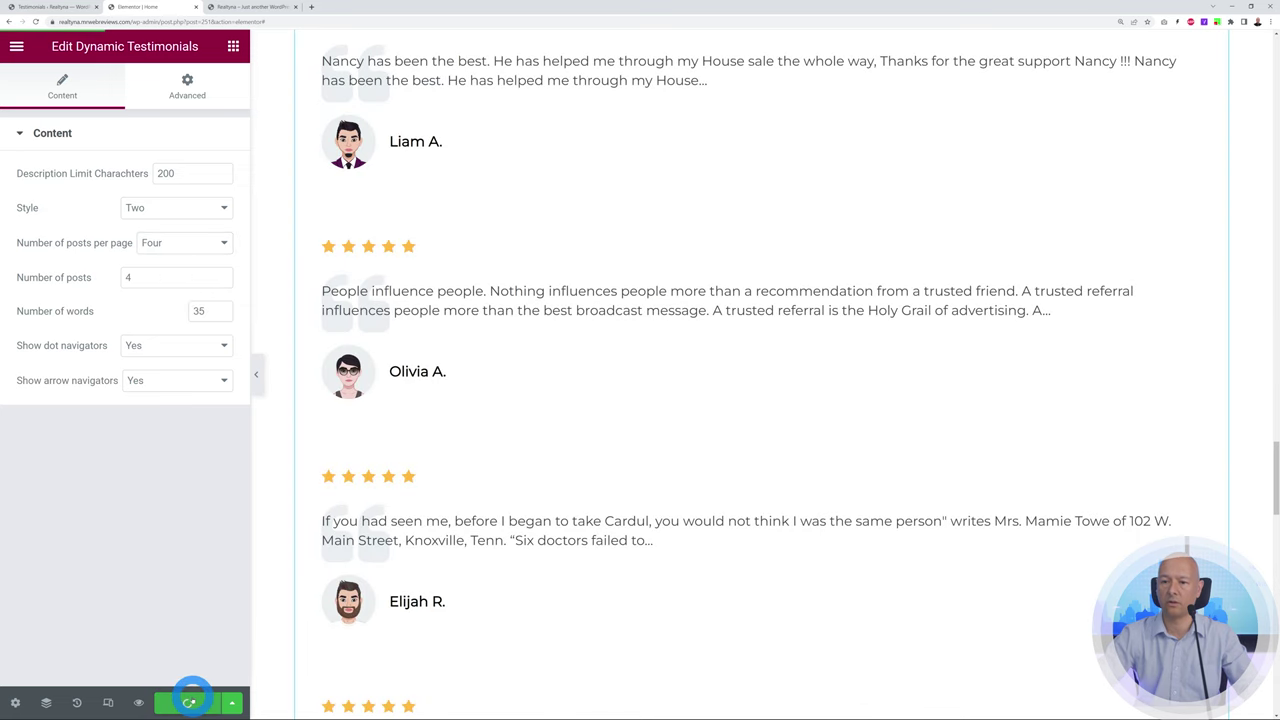
left_click(225, 7)
left_click(36, 21)
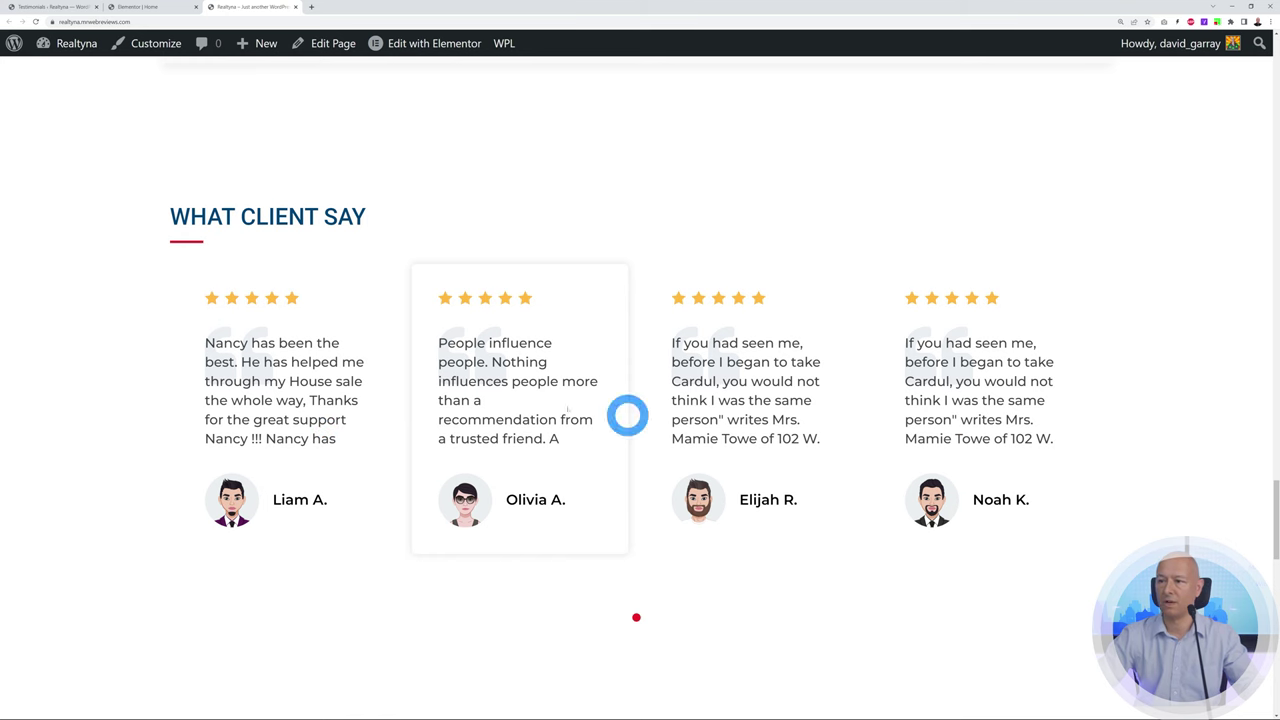
Change testimonials per page to Two, update, and reload the live site
left_click(130, 7)
left_click(224, 244)
left_click(205, 271)
left_click(189, 700)
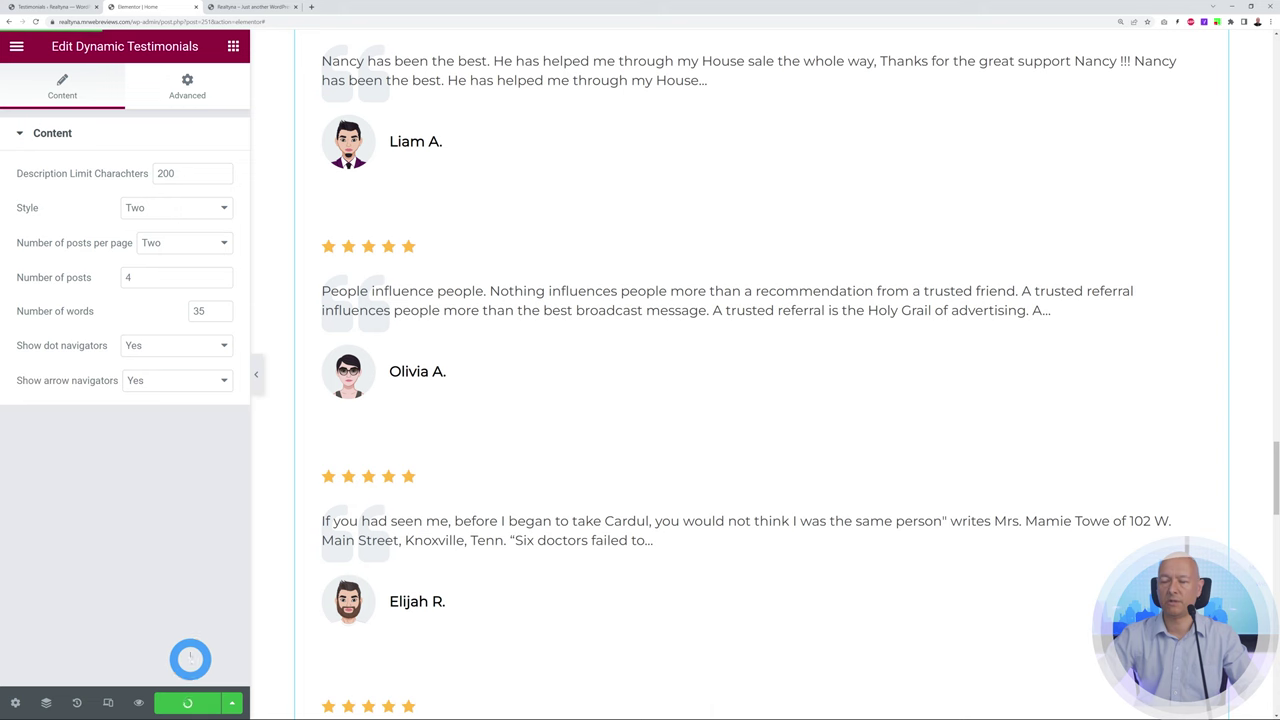
left_click(250, 7)
left_click(35, 21)
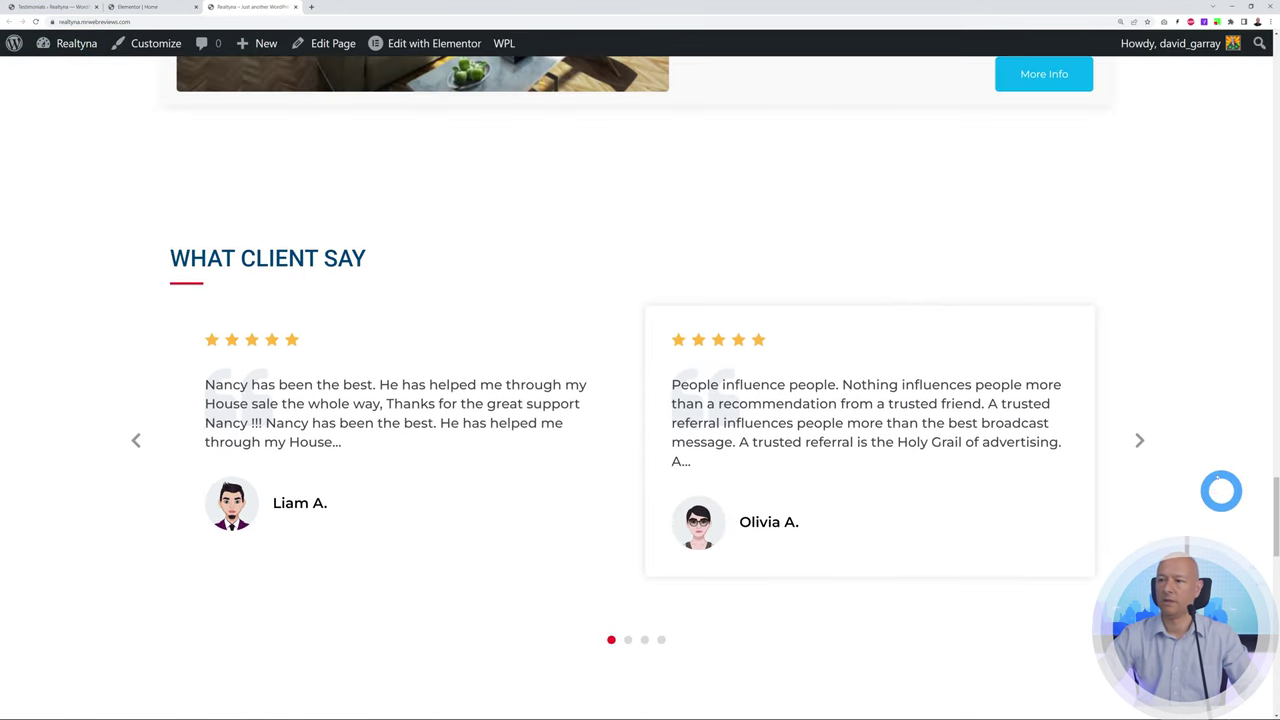
Advance the two-per-page testimonials carousel three cards and scroll further down the homepage
left_click(1139, 442)
left_click(1139, 442)
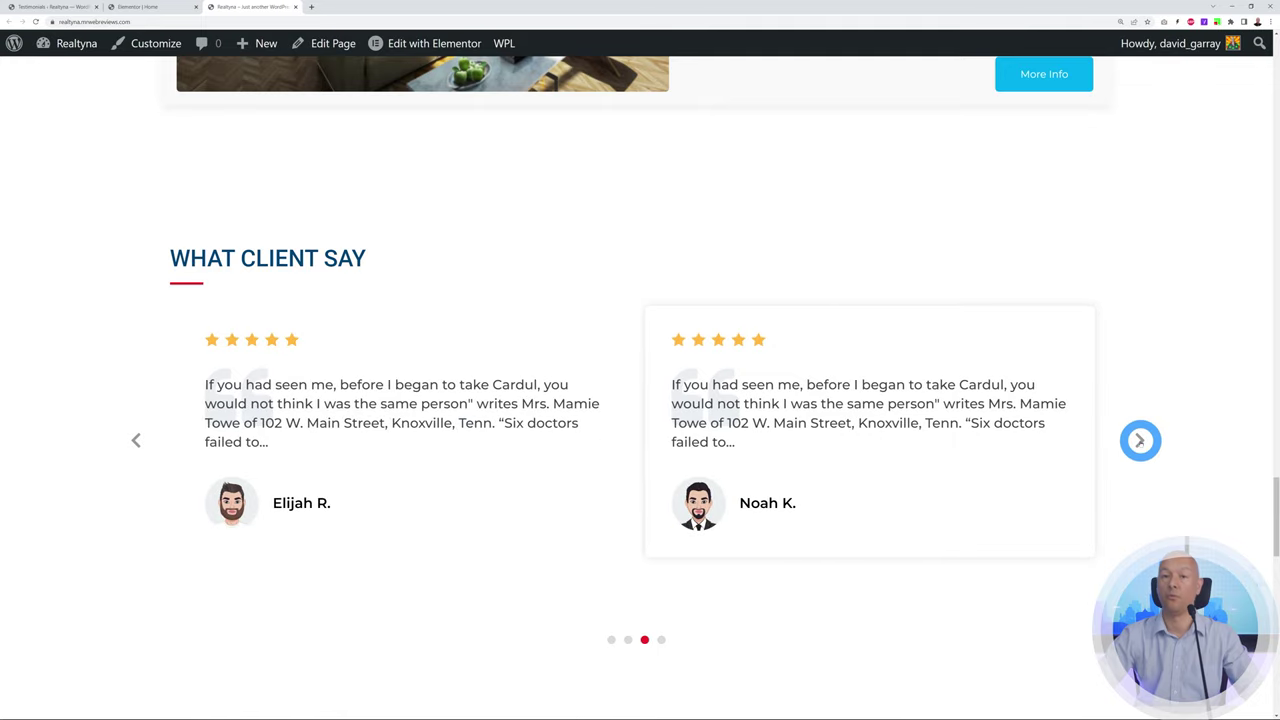
left_click(1139, 441)
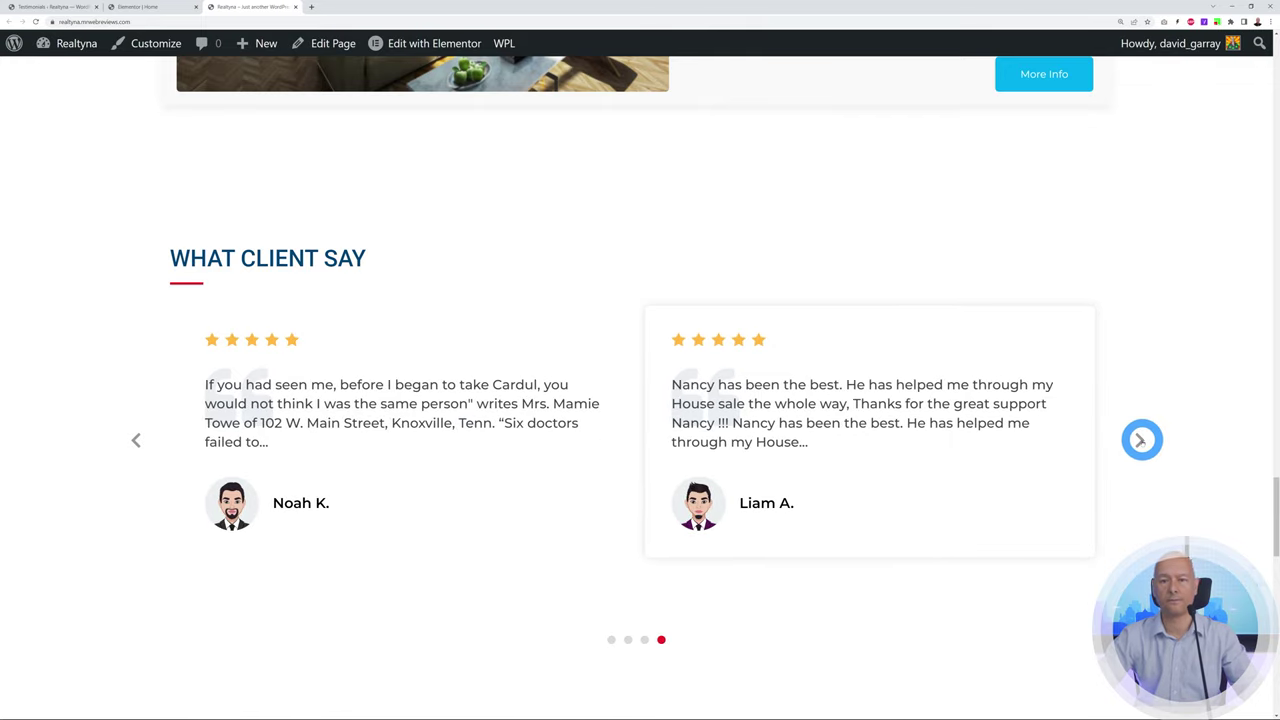
scroll(640, 449, "down", 5)
scroll(1114, 437, "down", 2)
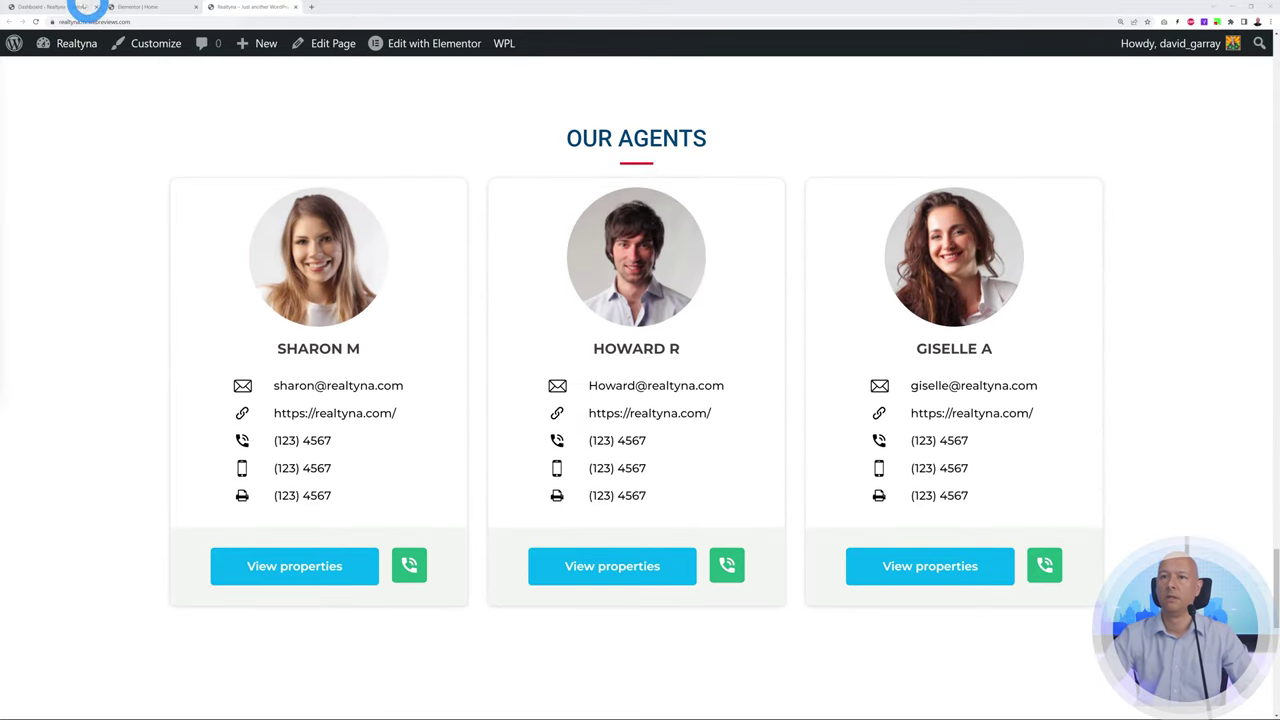
Open WPL User Manager and compare its users with the agents on the live site
left_click(65, 7)
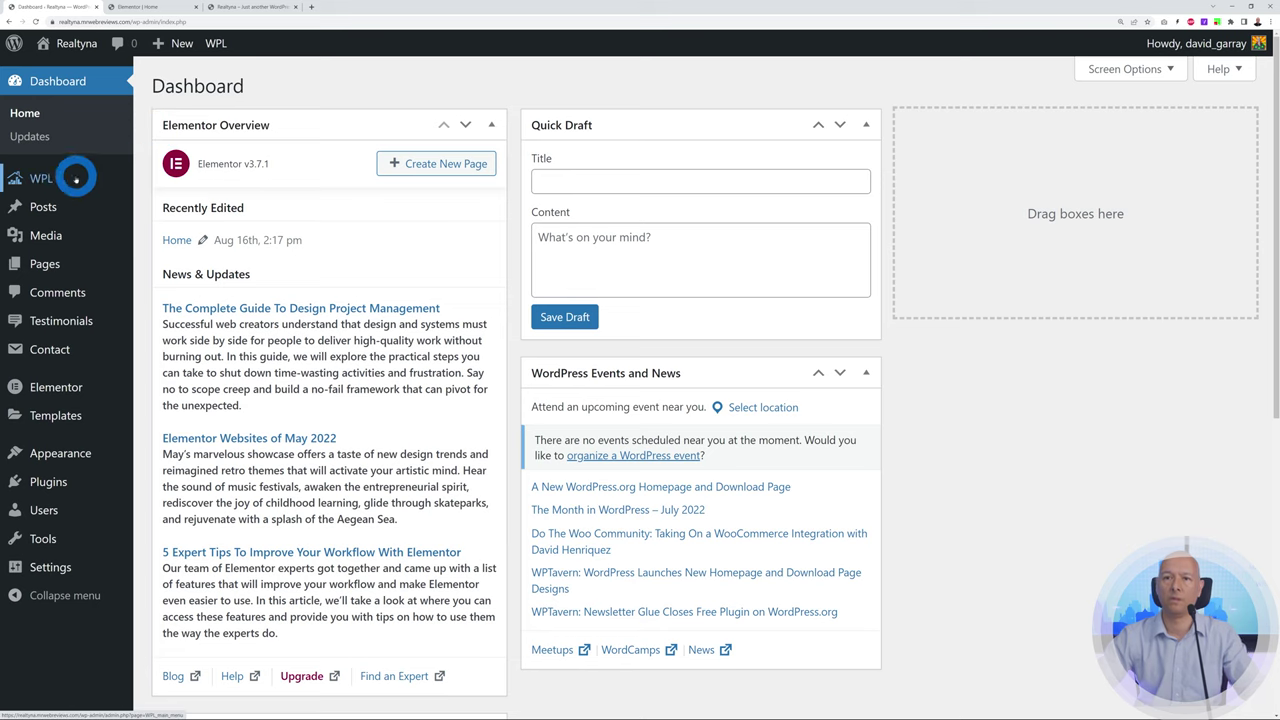
mouse_move(43, 177)
left_click(203, 400)
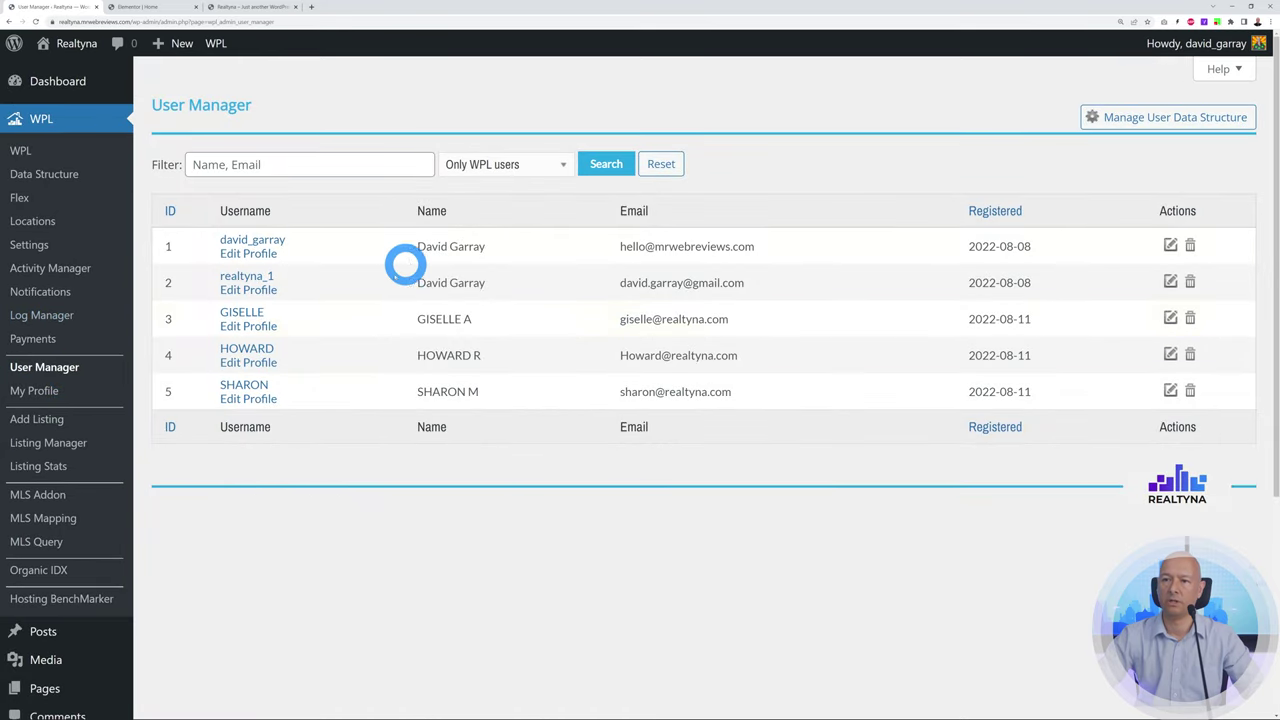
left_click(252, 7)
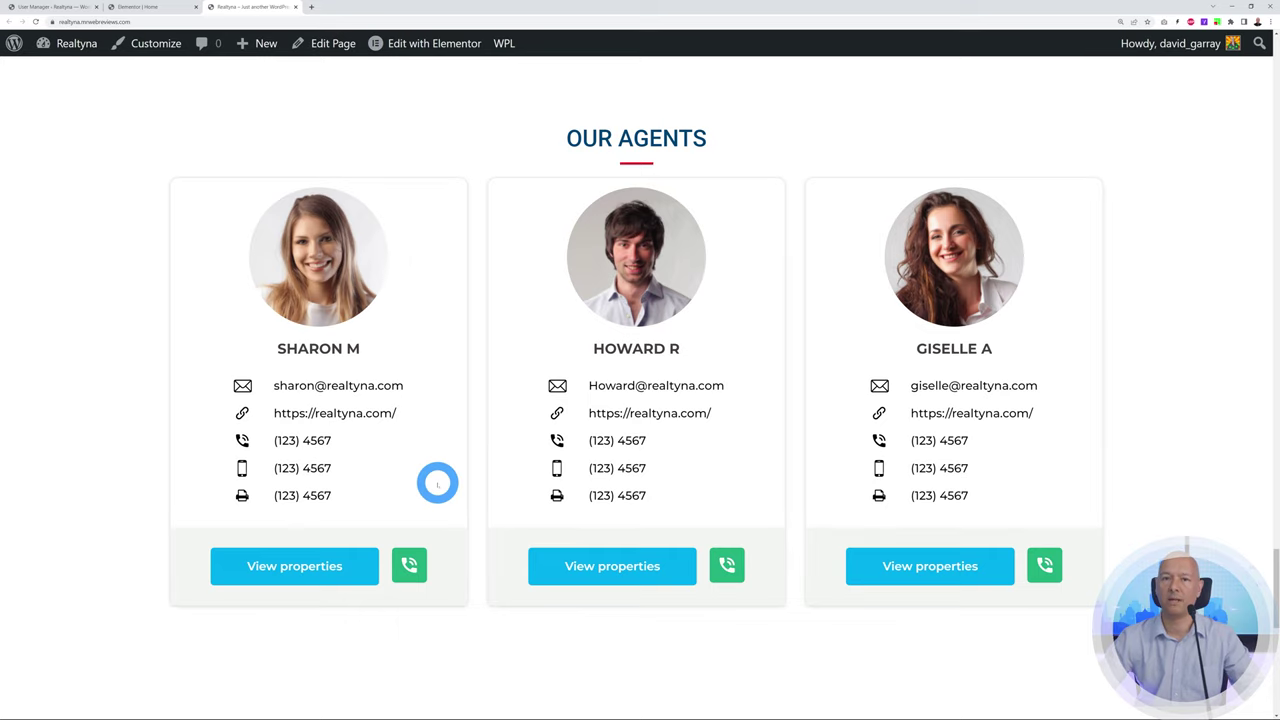
left_click(45, 8)
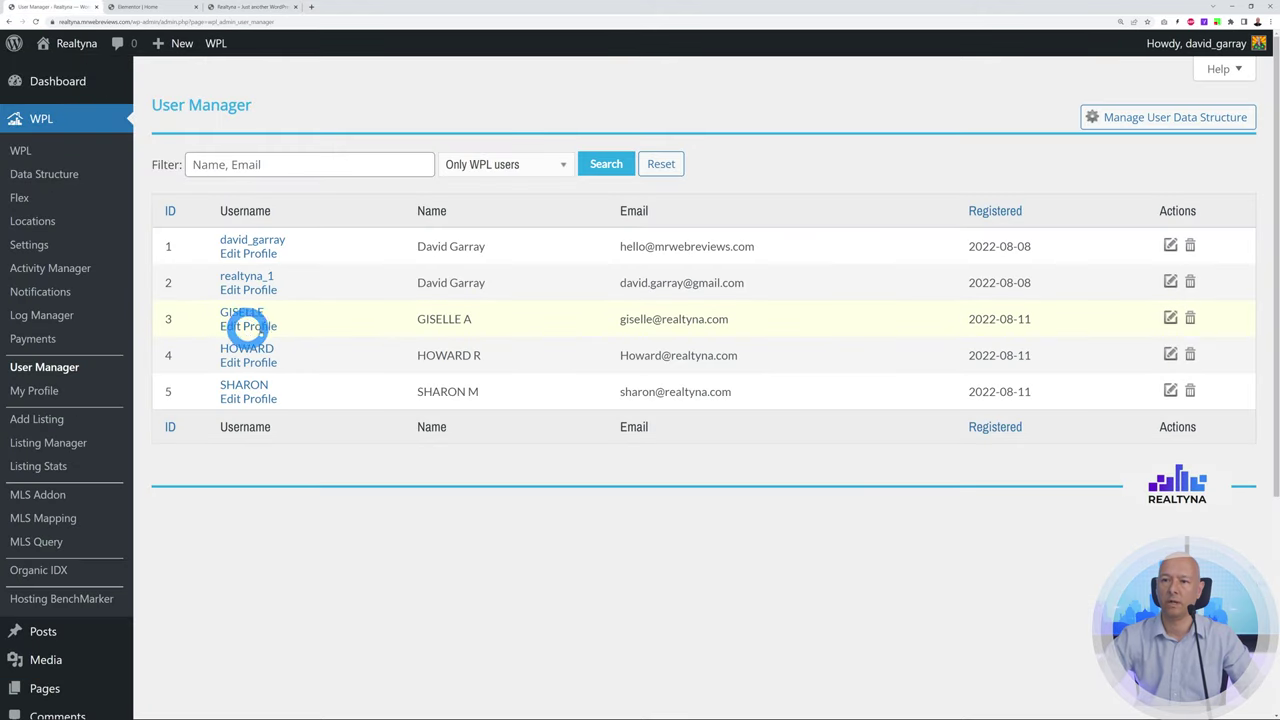
Review the third agent's profile, including its website address, then return to the WPL user list
left_click(249, 328)
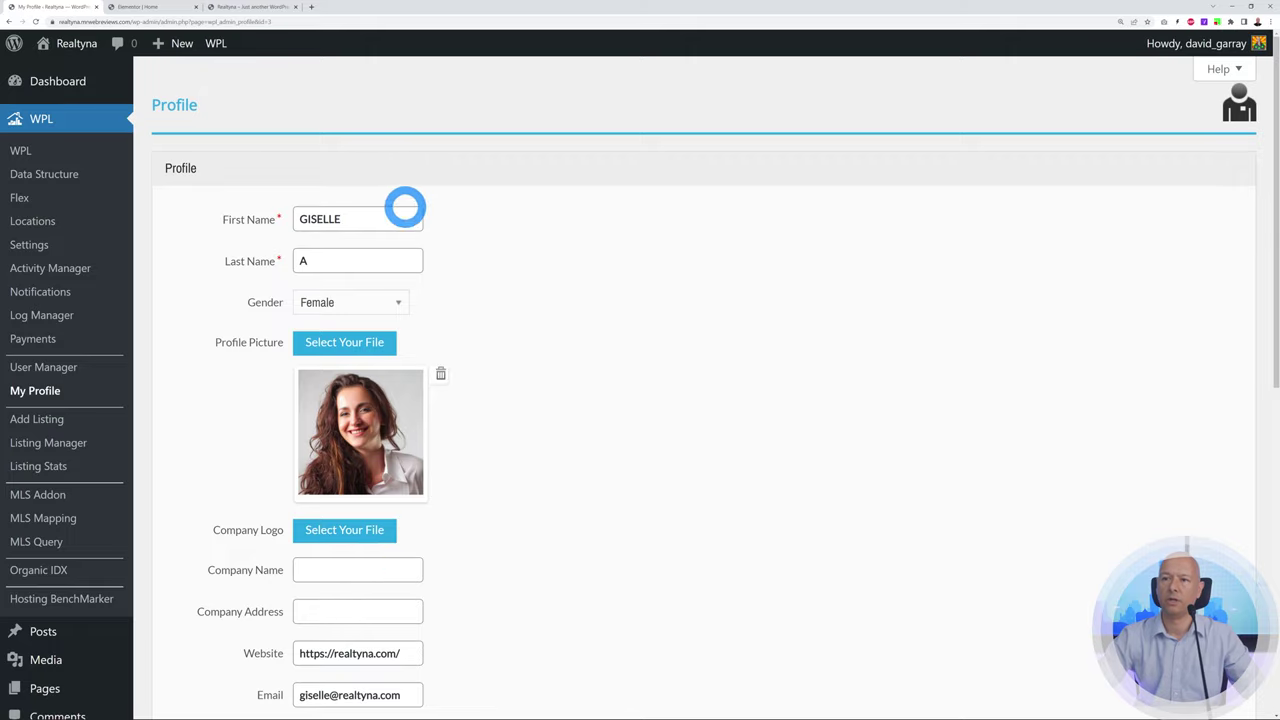
scroll(690, 394, "down", 1)
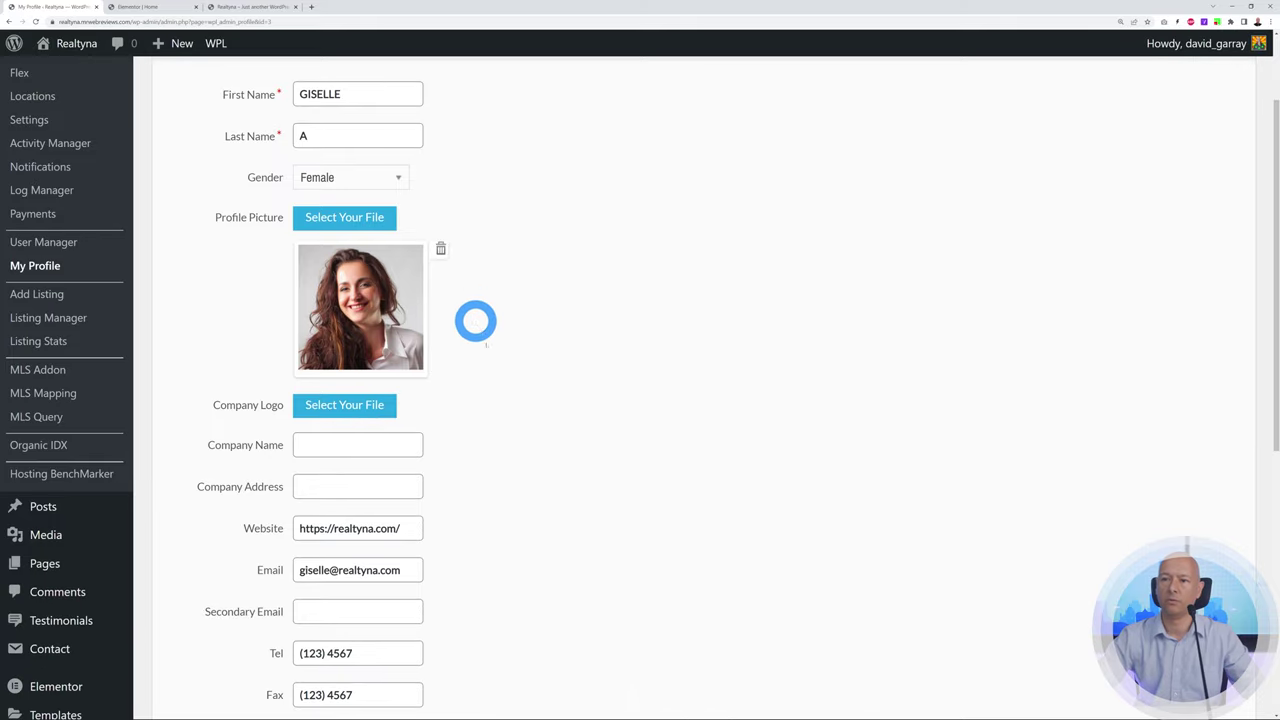
scroll(460, 297, "down", 1)
left_click_drag(305, 403, 441, 408)
left_click(441, 408)
scroll(703, 460, "down", 1)
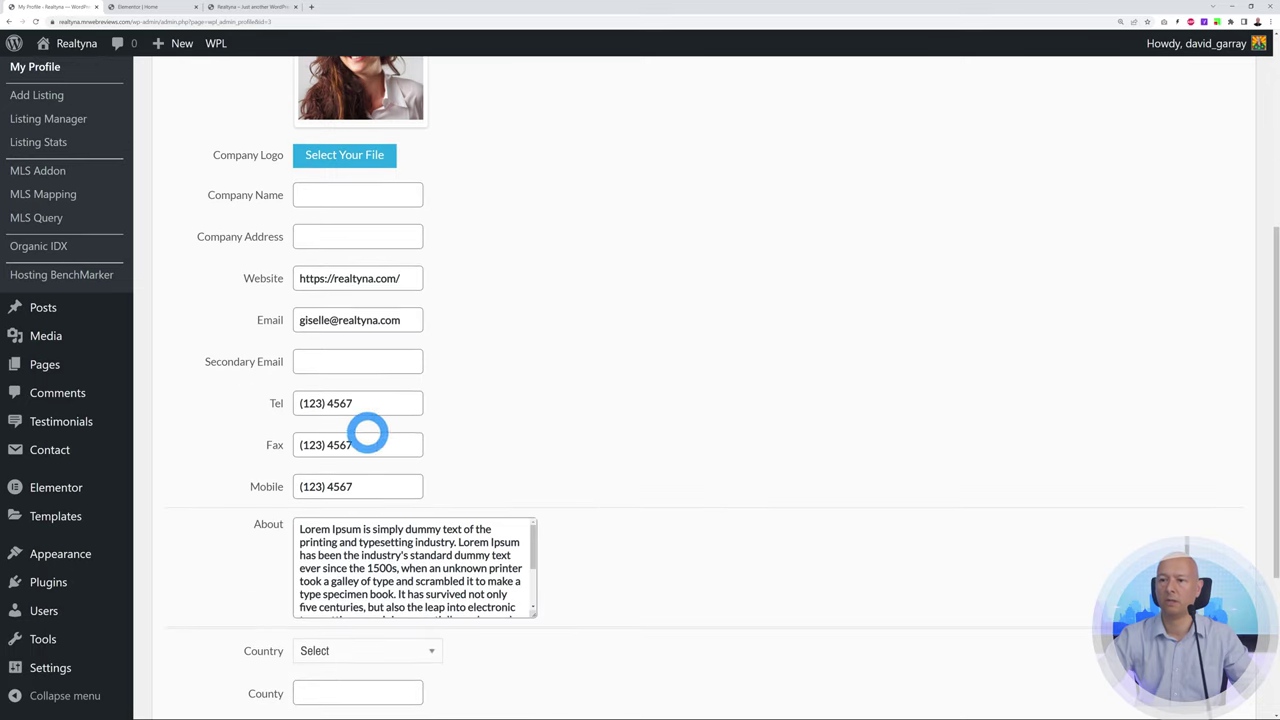
scroll(779, 455, "down", 2)
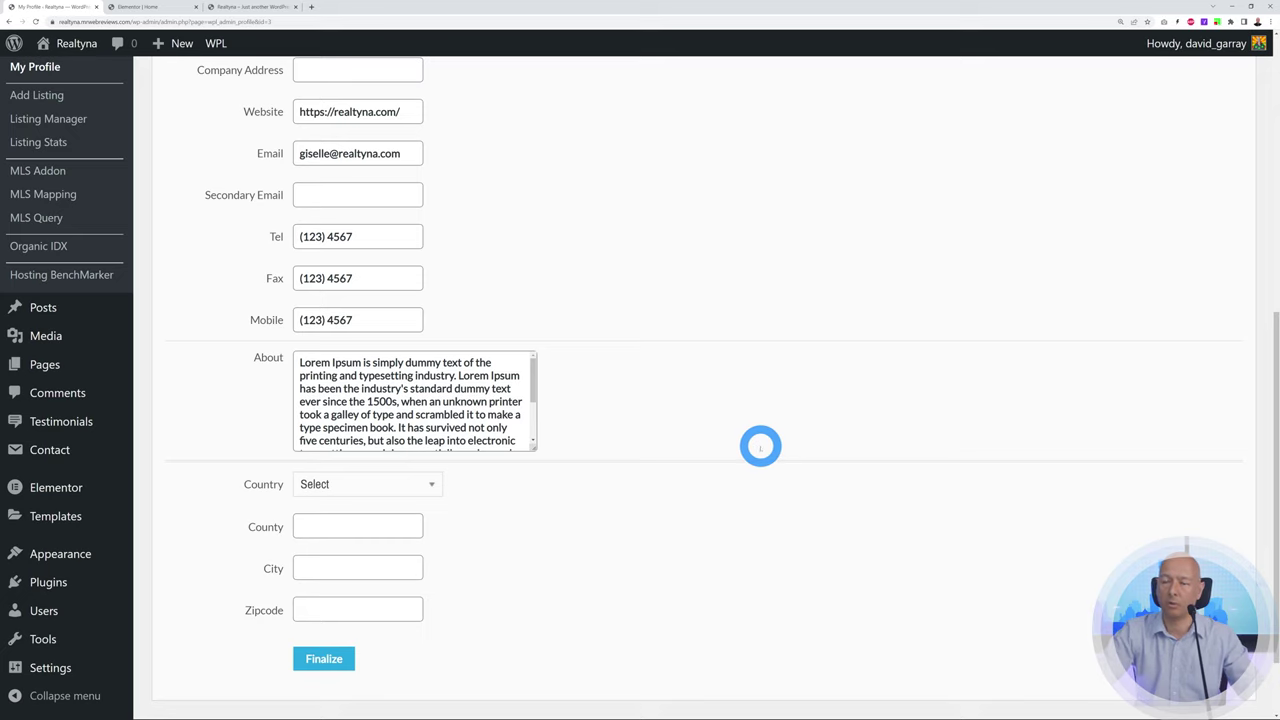
scroll(756, 446, "up", 2)
scroll(750, 443, "up", 2)
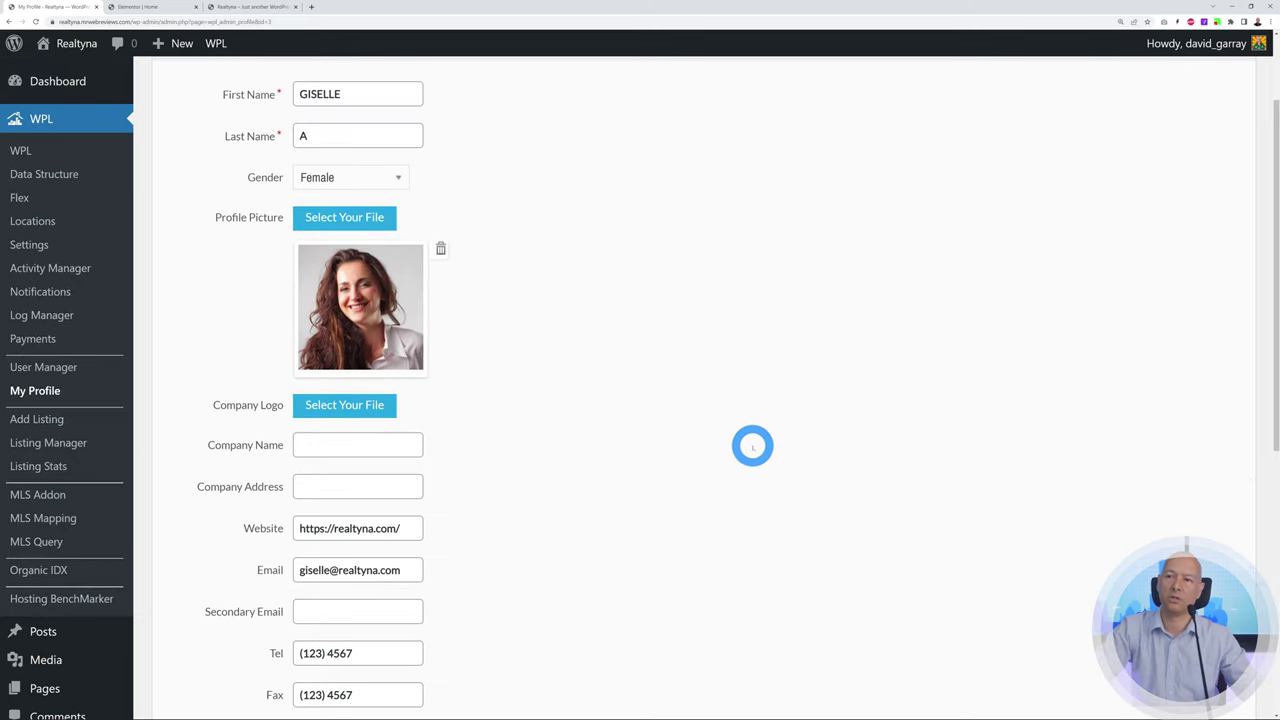
scroll(748, 442, "up", 1)
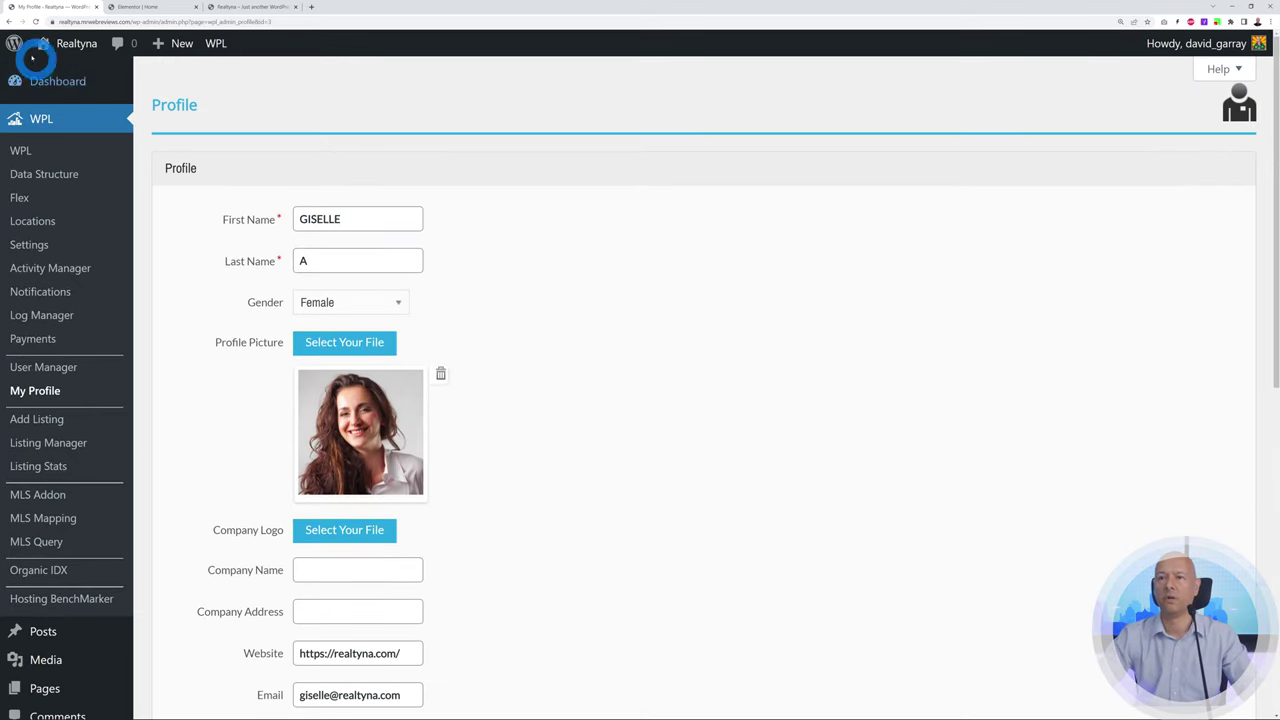
left_click(74, 370)
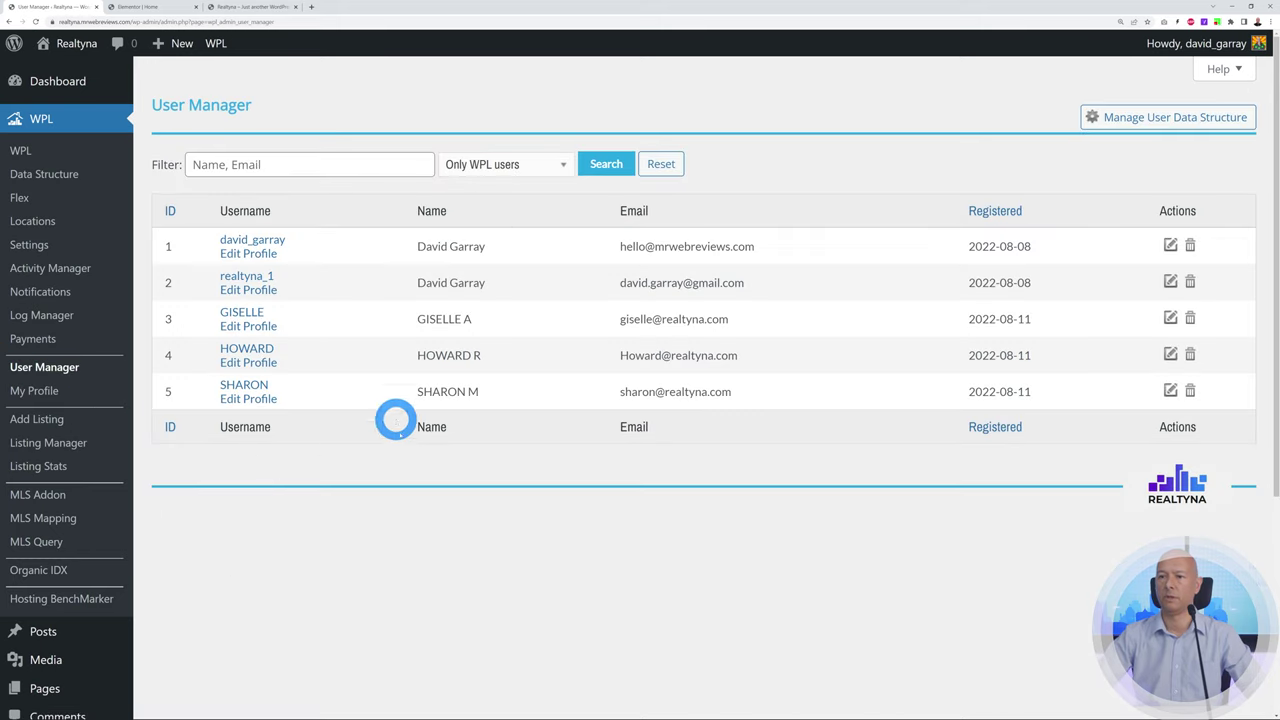
Scroll down the homepage editor and open the Our Agents widget's settings
left_click(150, 8)
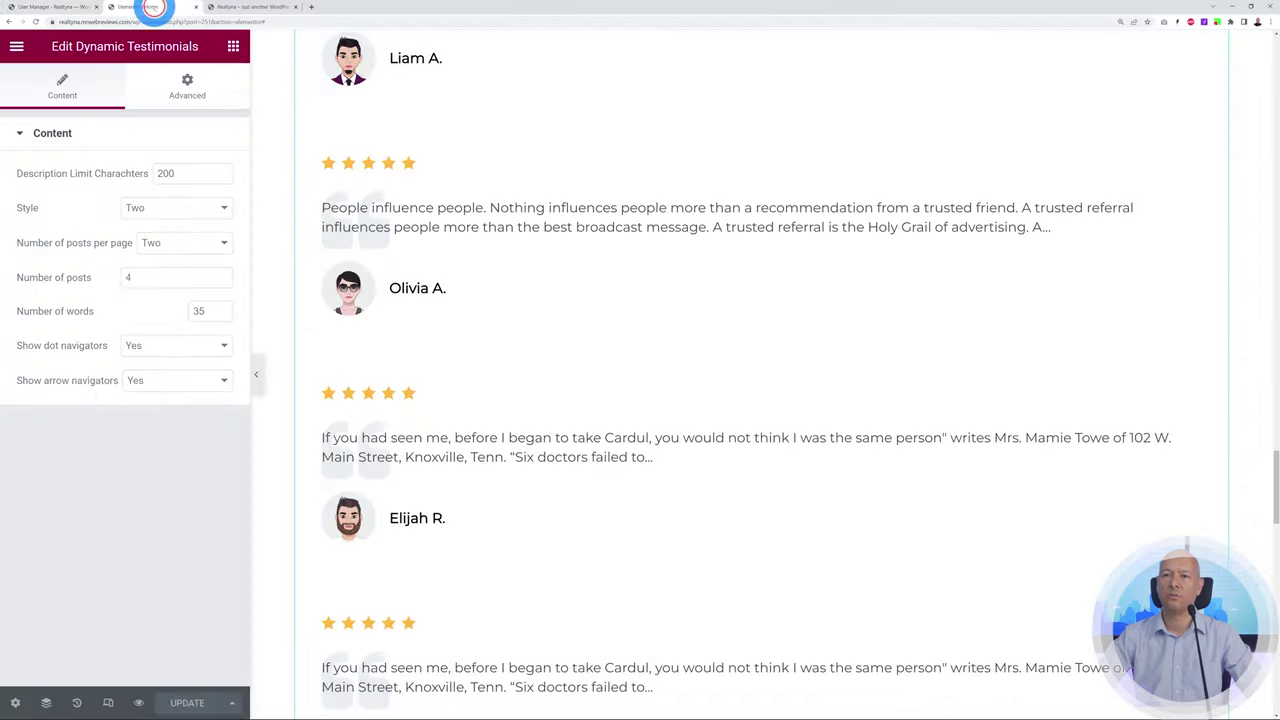
scroll(762, 505, "down", 2)
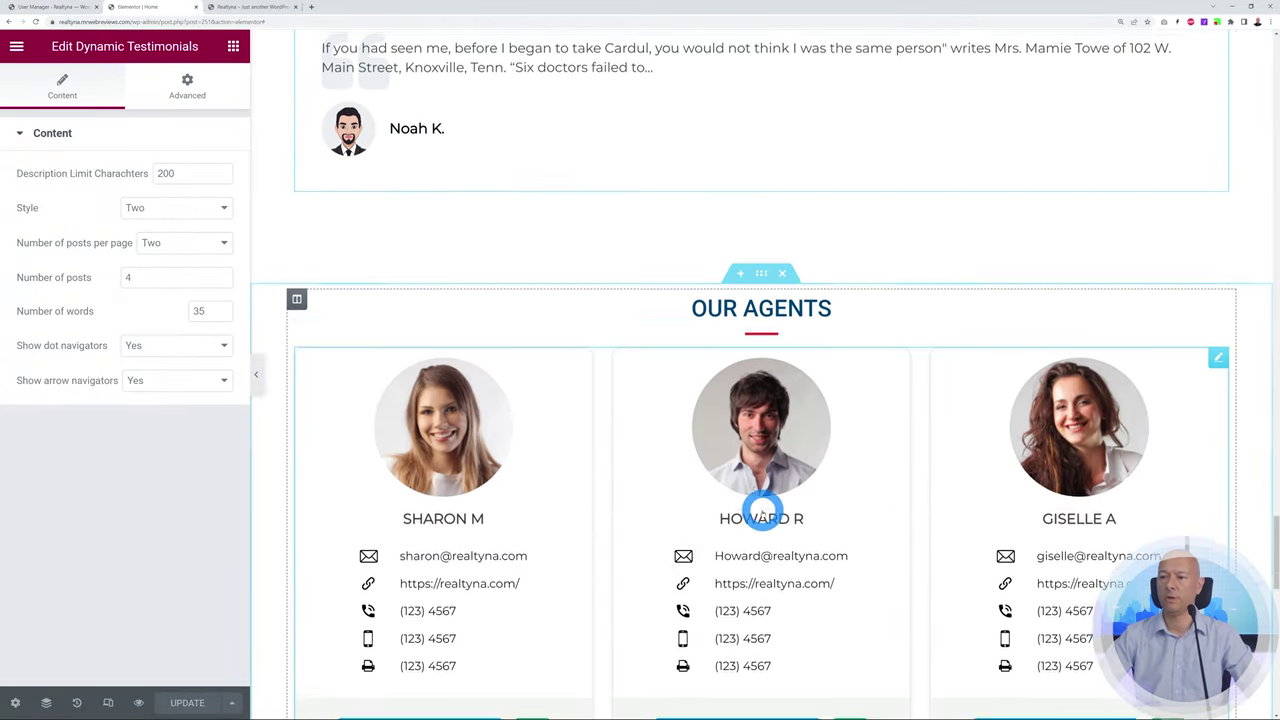
scroll(394, 414, "down", 1)
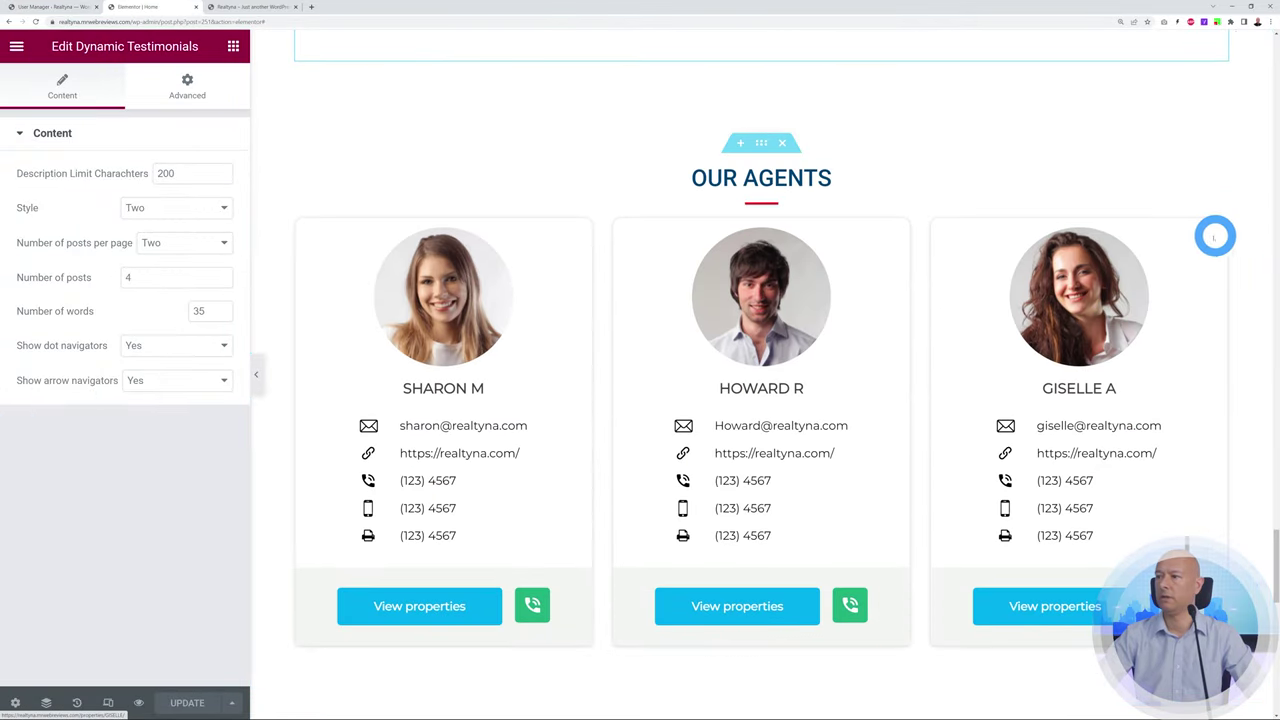
left_click(1220, 228)
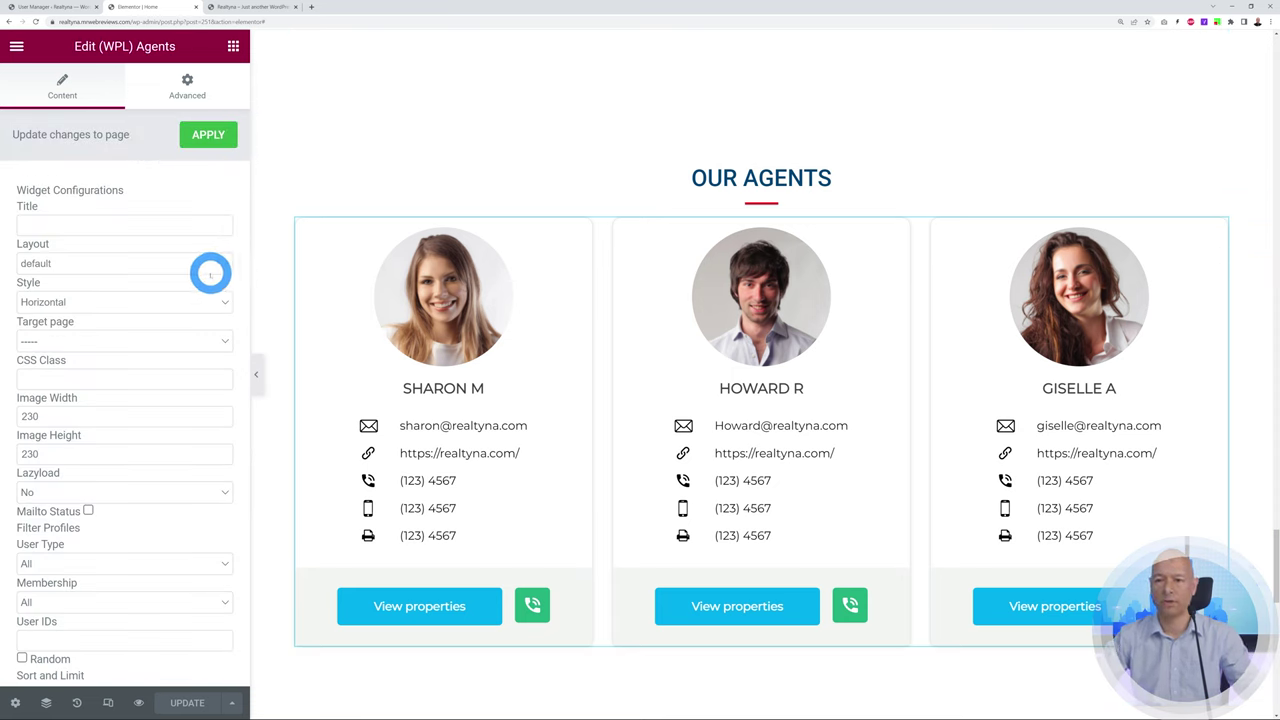
Review the agent layout options, keeping the Horizontal style with 230 × 230 images
left_click(218, 264)
left_click(217, 262)
left_click(223, 302)
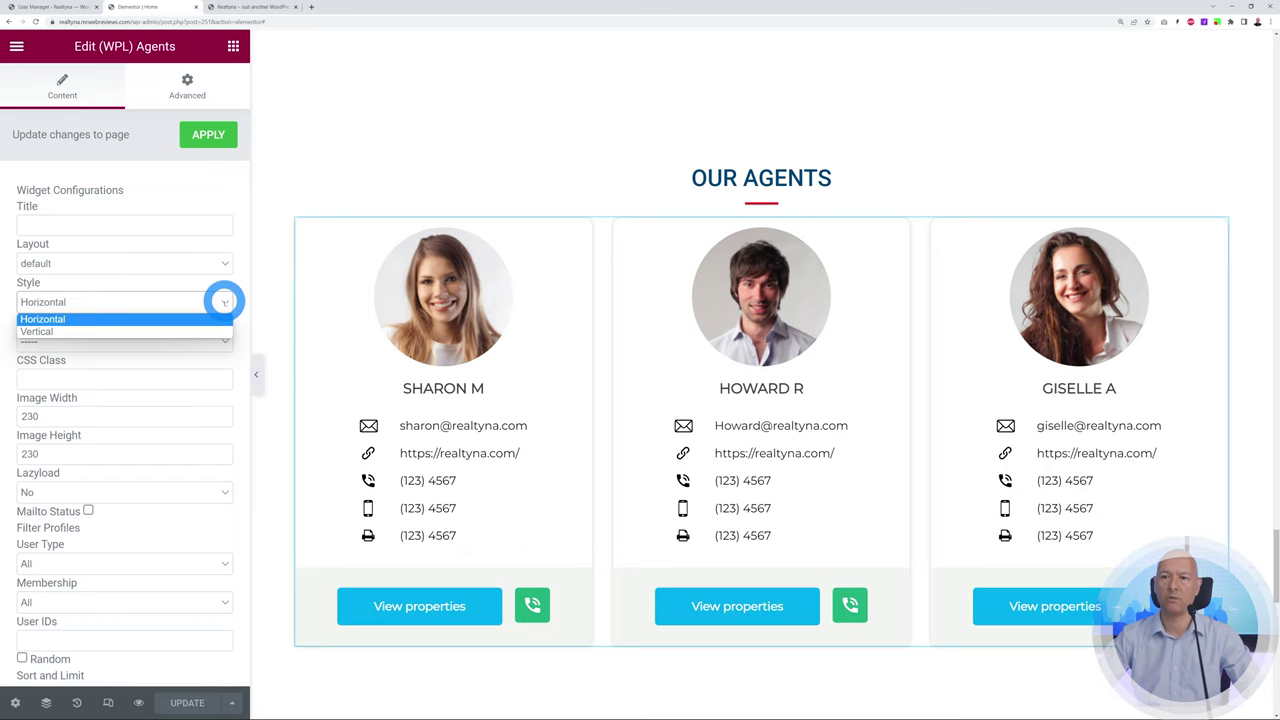
left_click(223, 302)
scroll(190, 340, "down", 3)
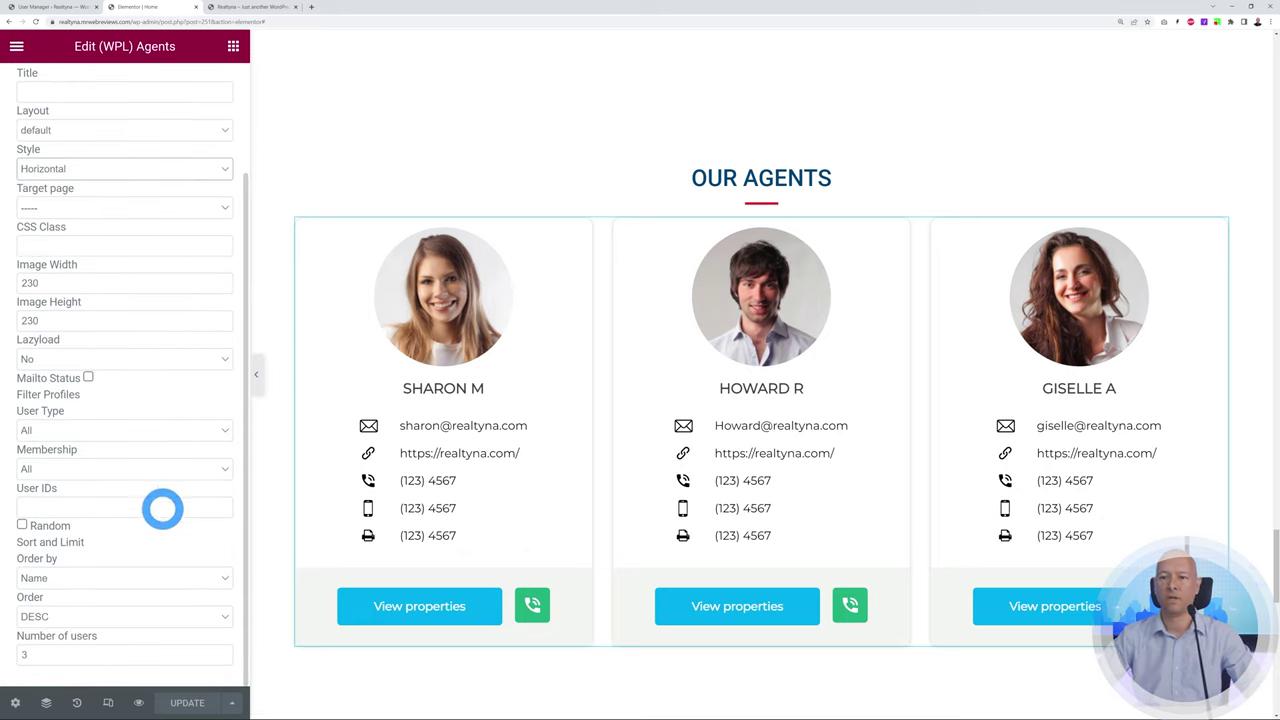
scroll(163, 508, "up", 3)
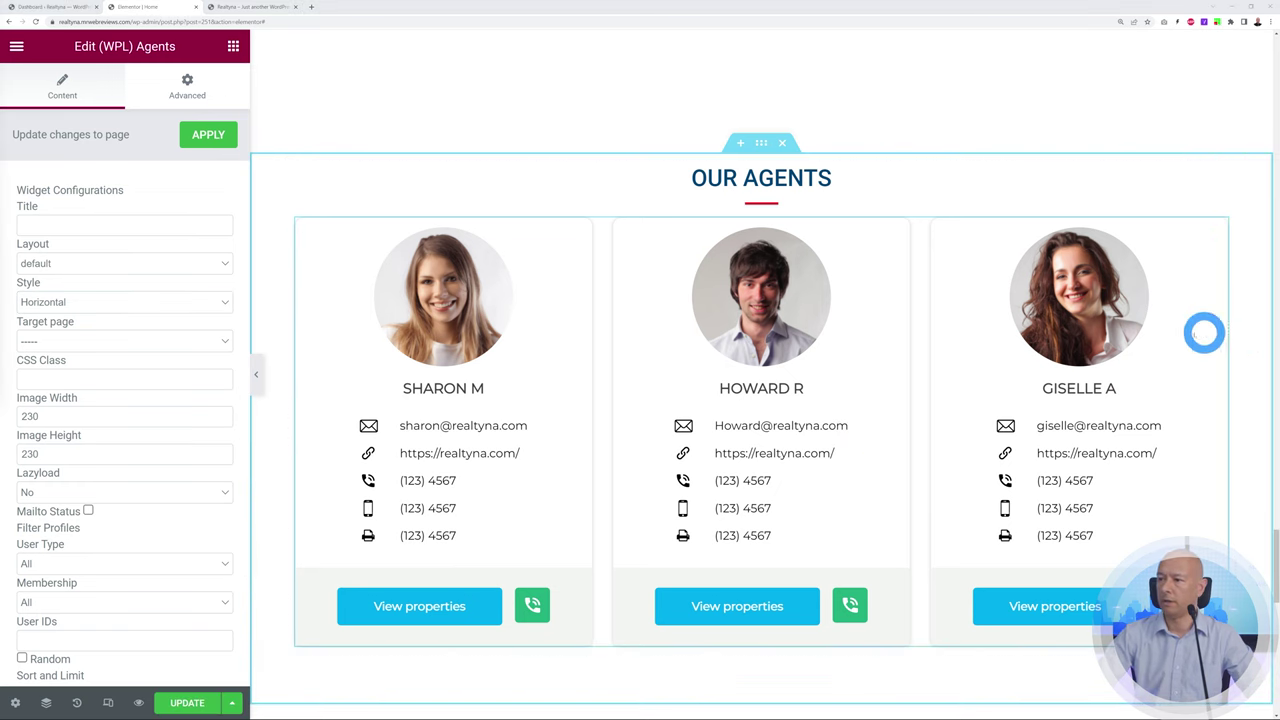
scroll(1211, 331, "down", 6)
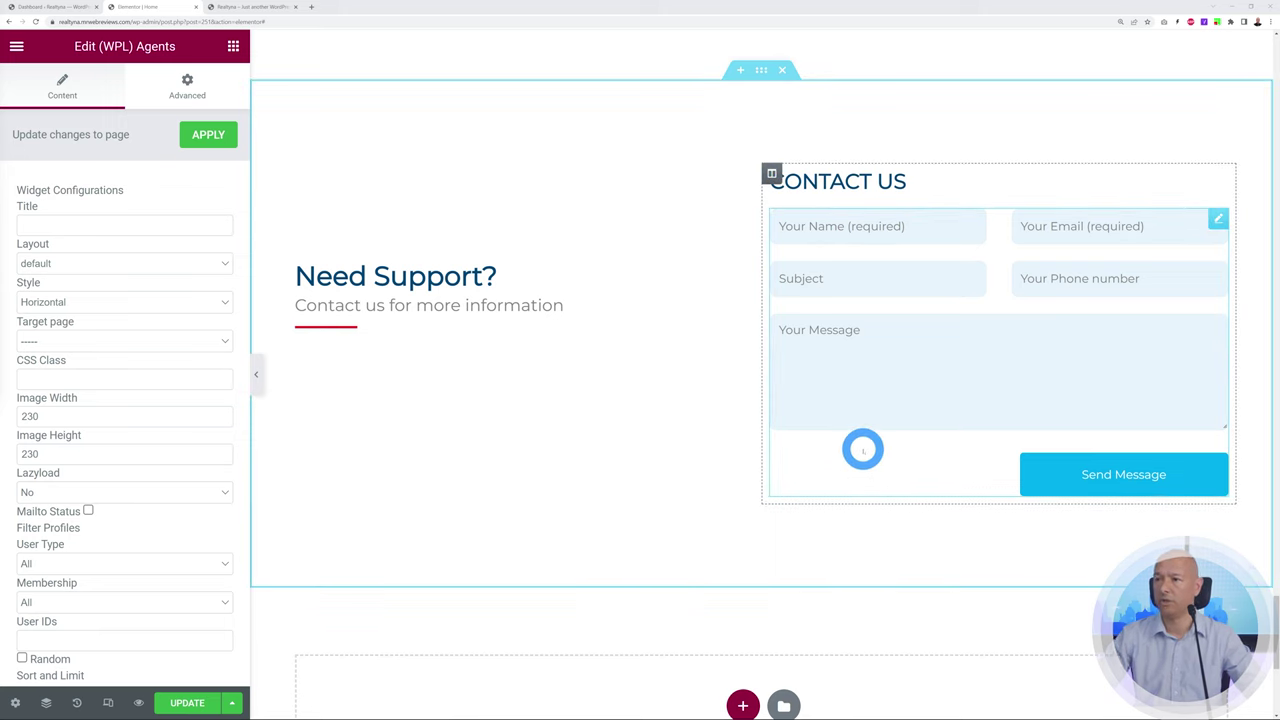
left_click(863, 449)
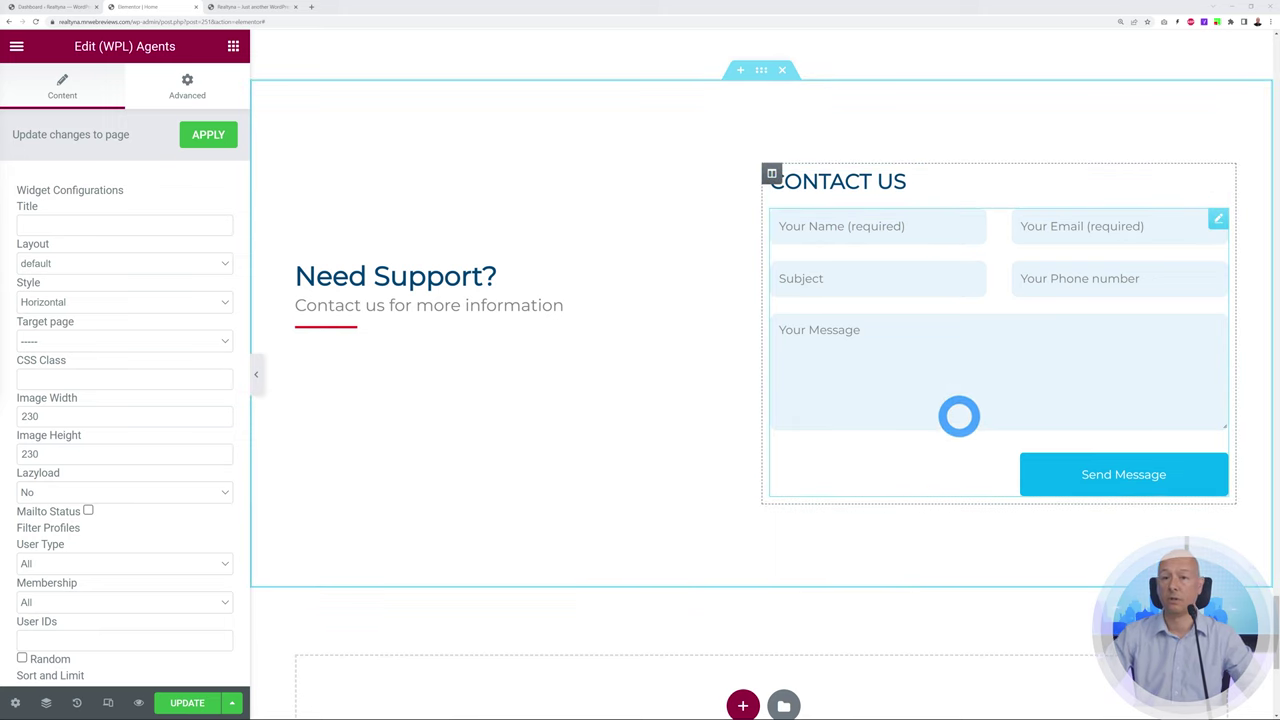
Read the Contact Us widget's Contact Form 7 shortcode (id 102), then return to the Dashboard
left_click(1218, 218)
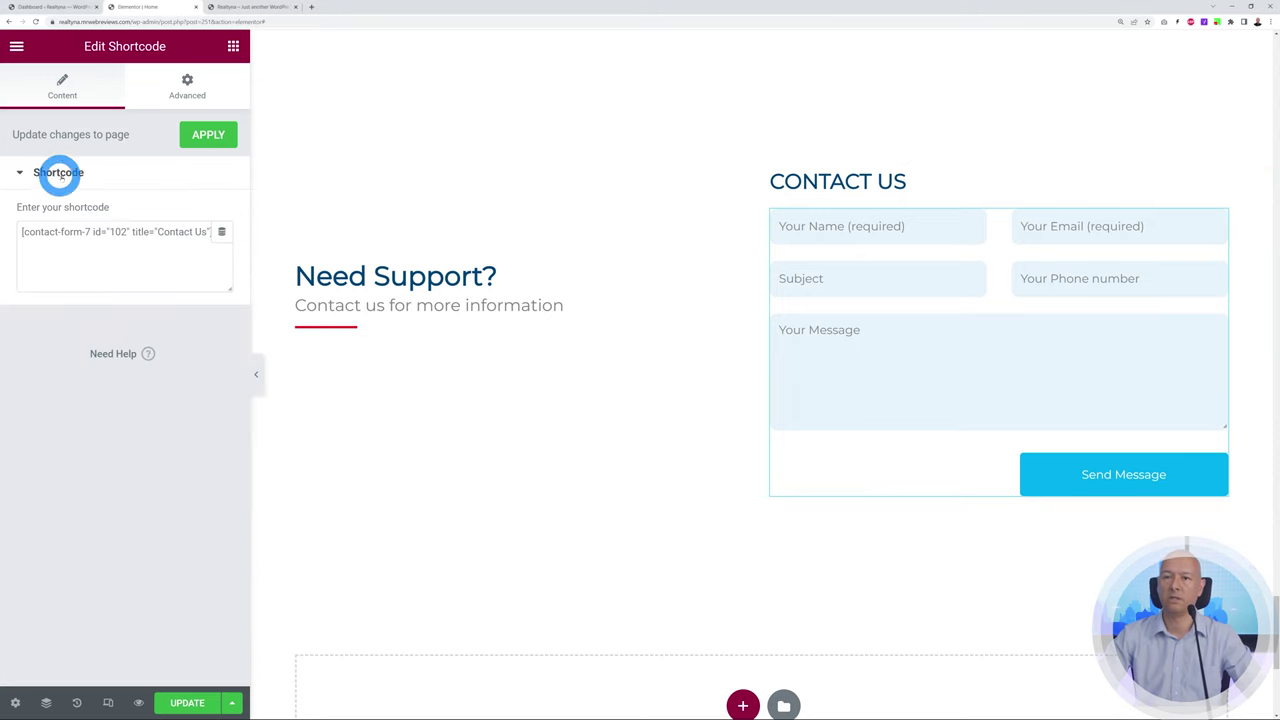
left_click_drag(26, 232, 118, 236)
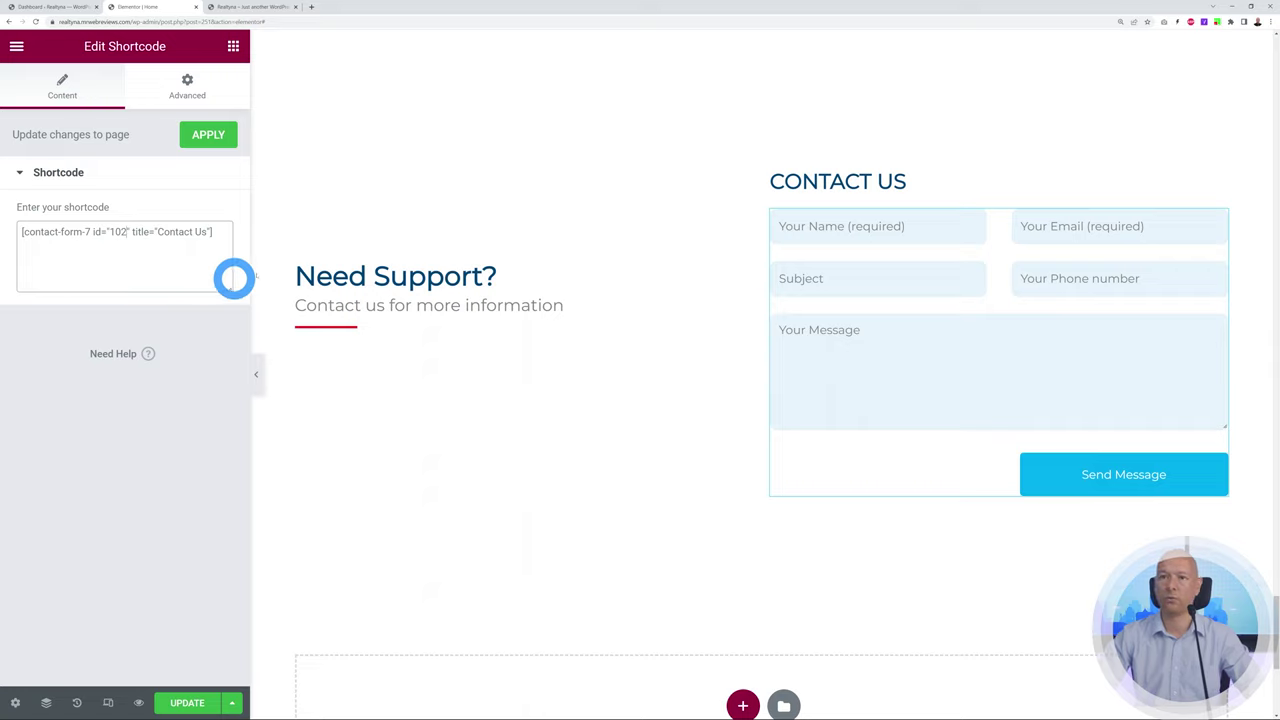
left_click(38, 8)
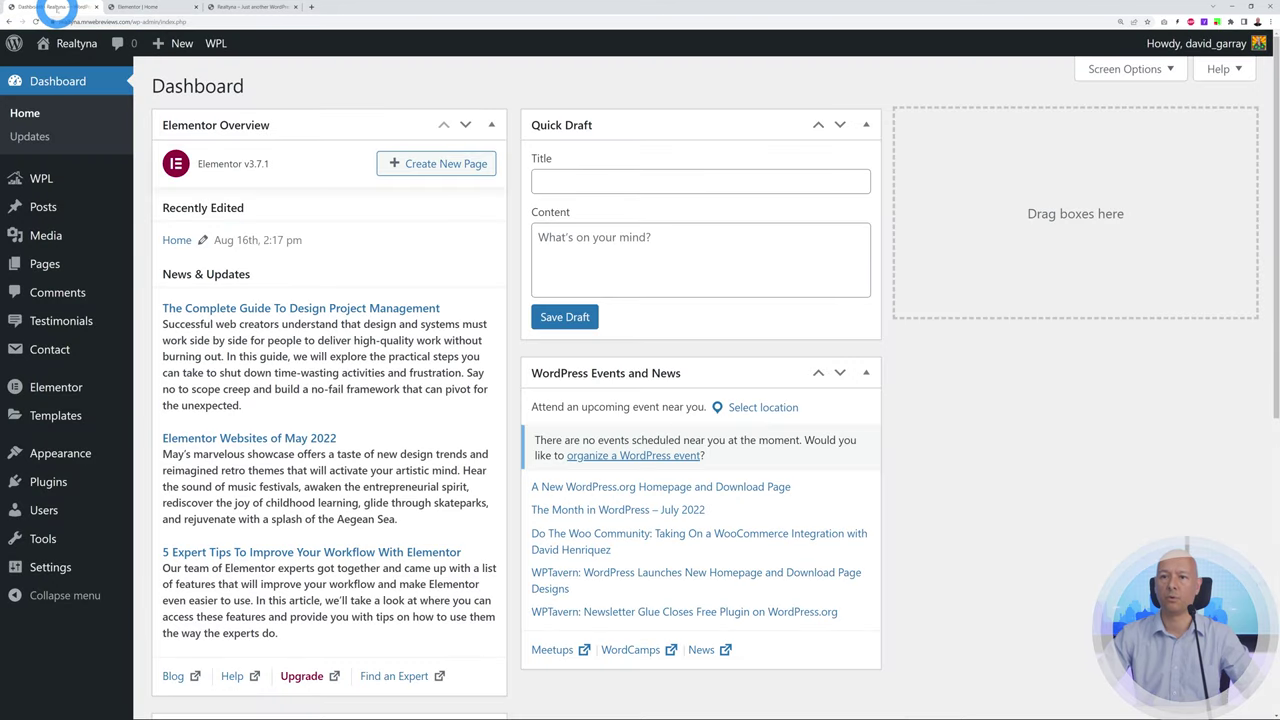
Open the Contact Us form (id 102) from Contact Form 7's forms list for editing
left_click(42, 352)
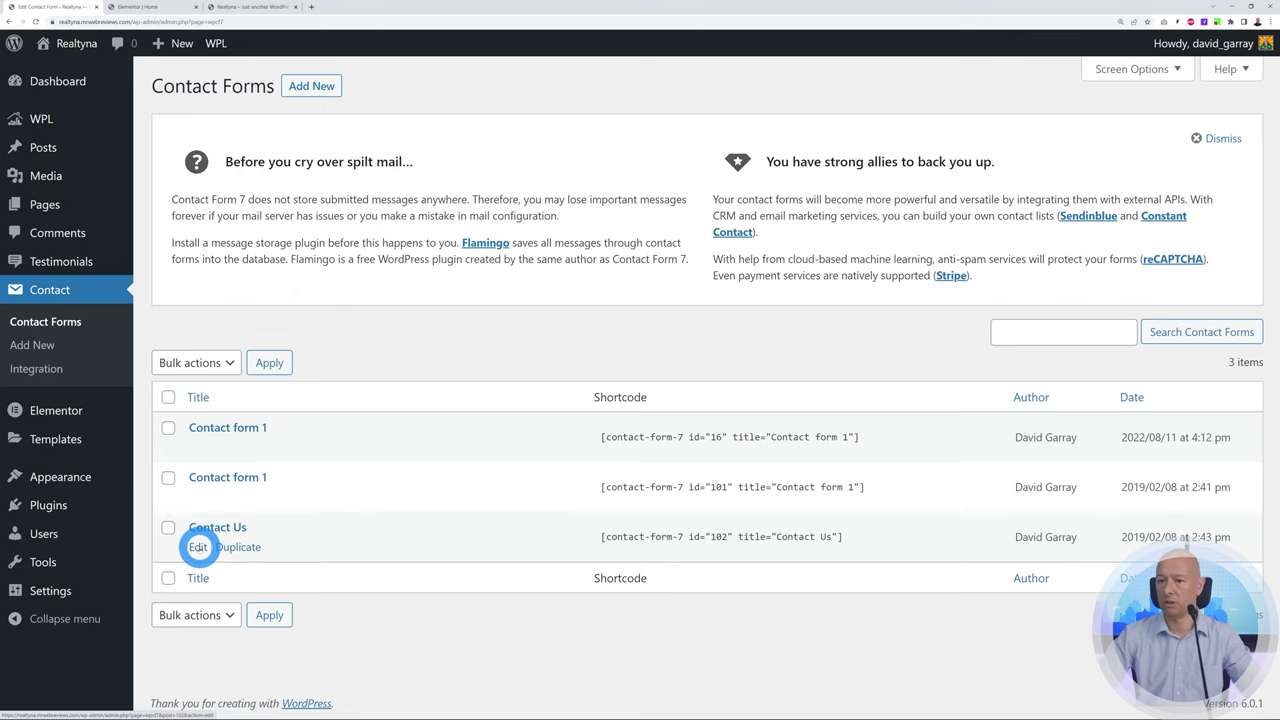
left_click(198, 547)
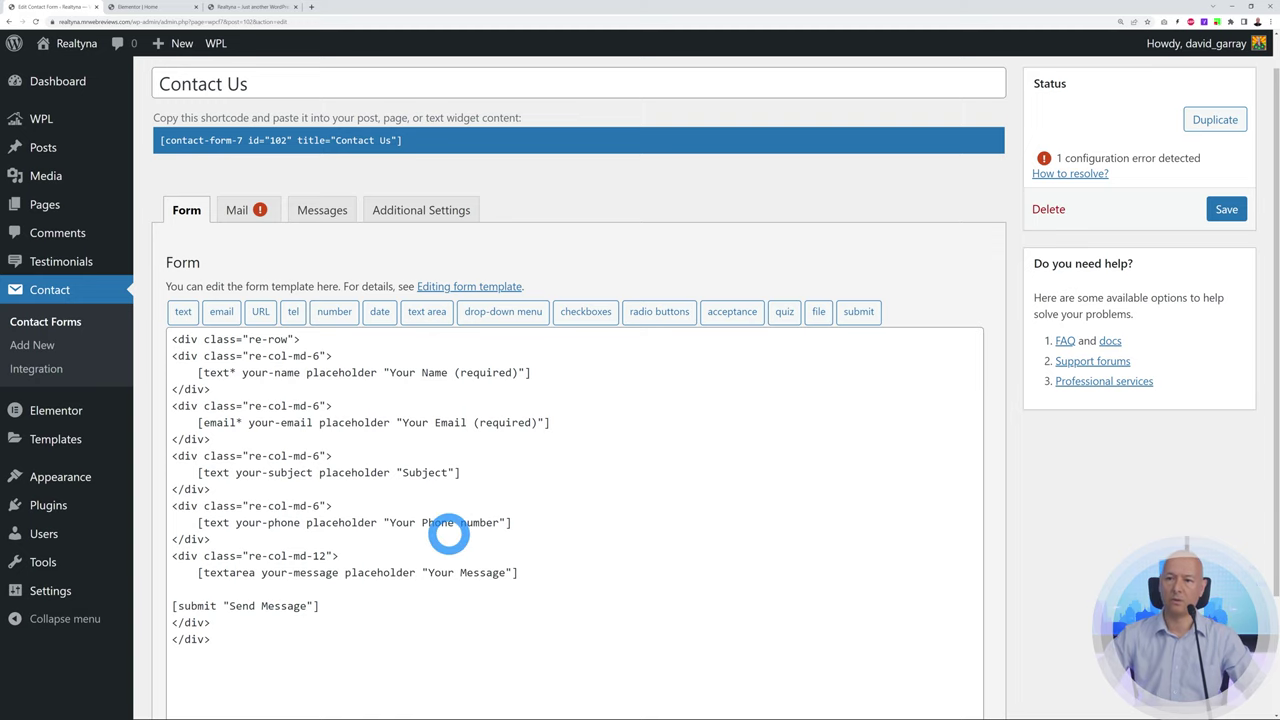
Review the template's your-name, your-email, your-phone and message/submit blocks
left_click_drag(172, 356, 214, 385)
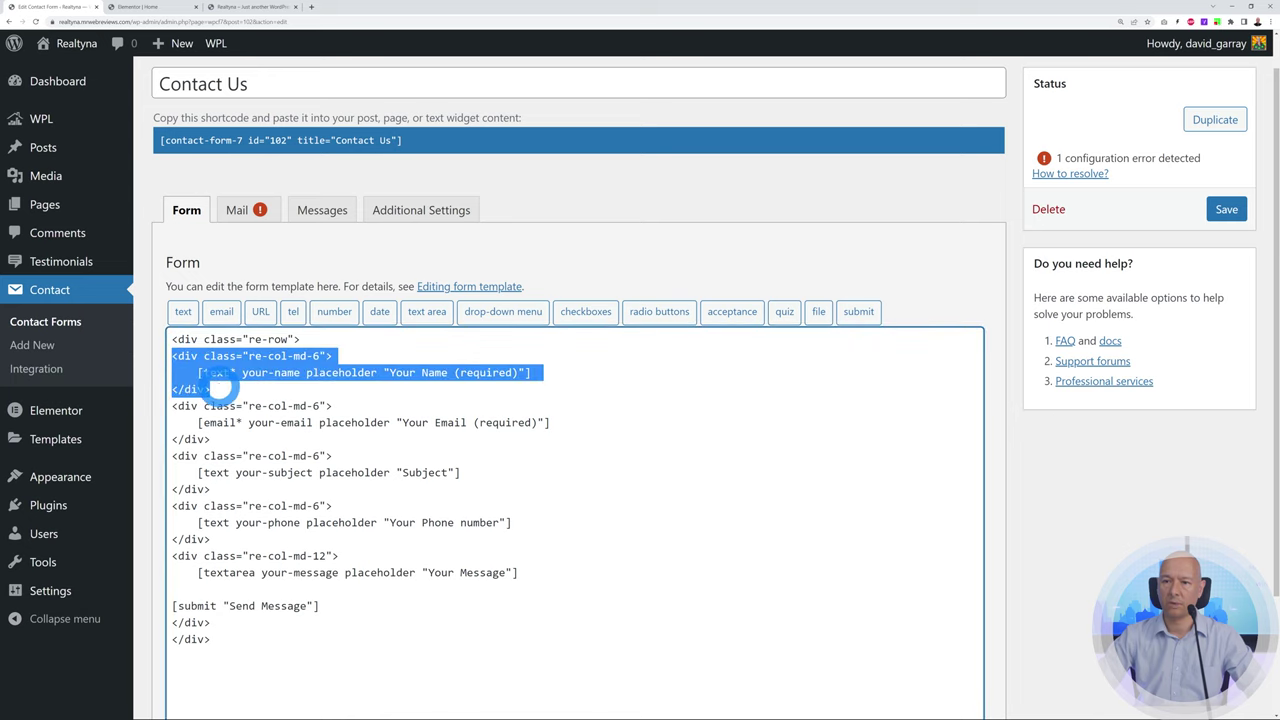
left_click(214, 368)
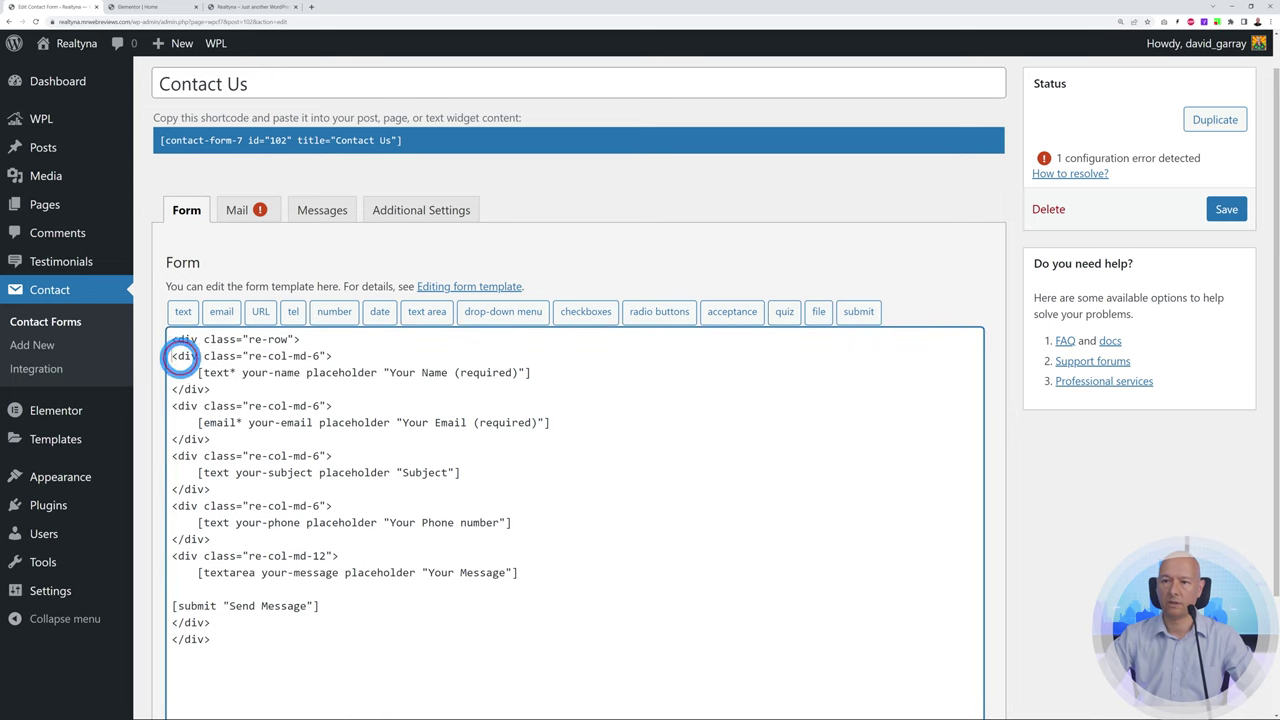
left_click_drag(173, 357, 212, 389)
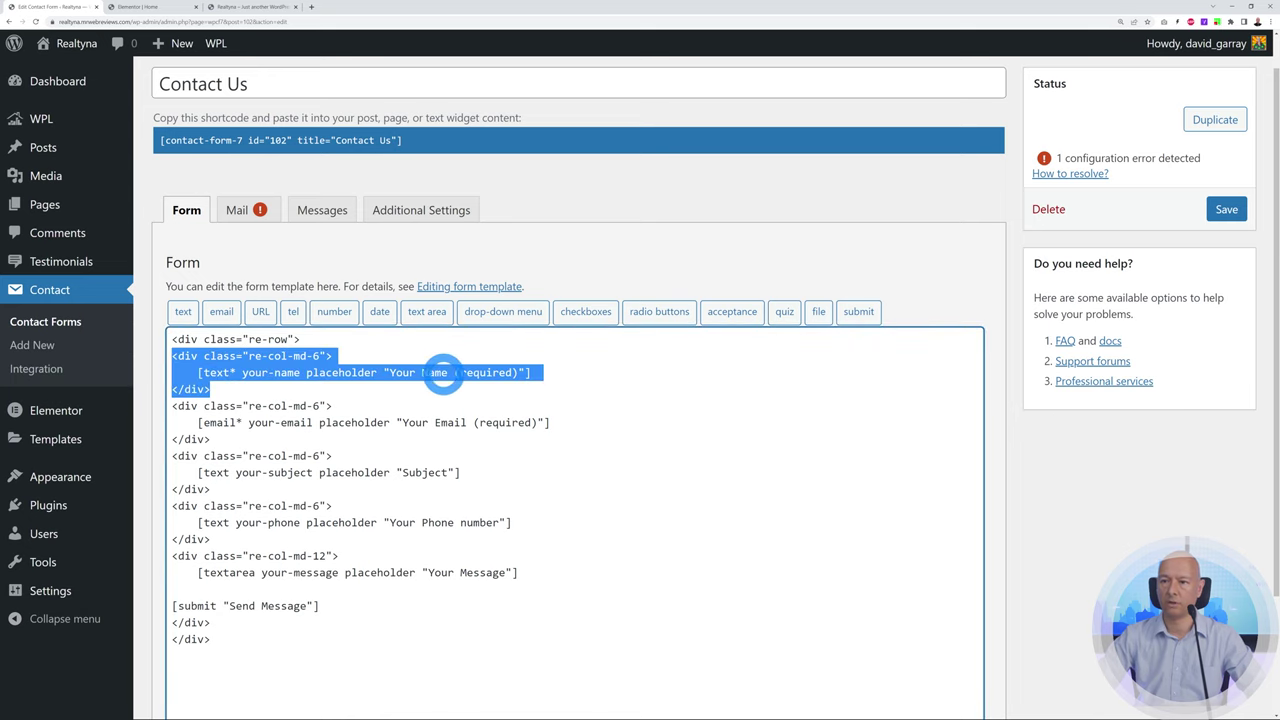
left_click_drag(173, 406, 210, 489)
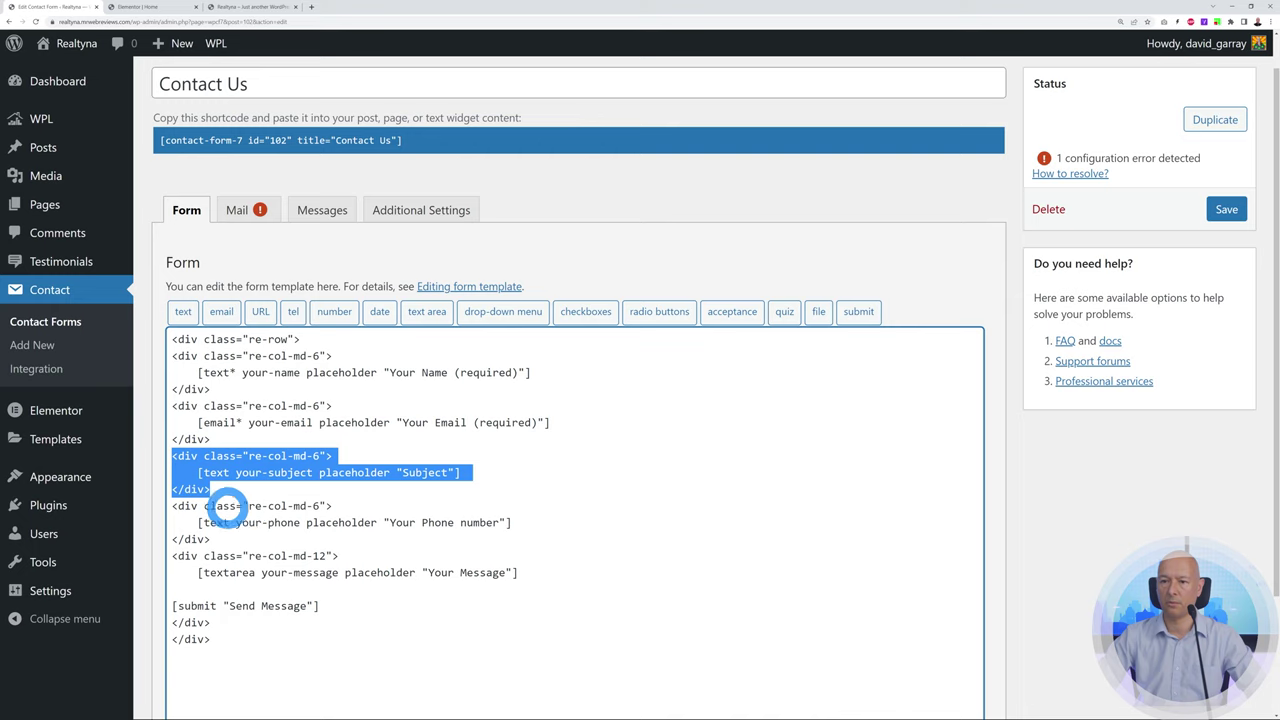
left_click_drag(172, 506, 210, 539)
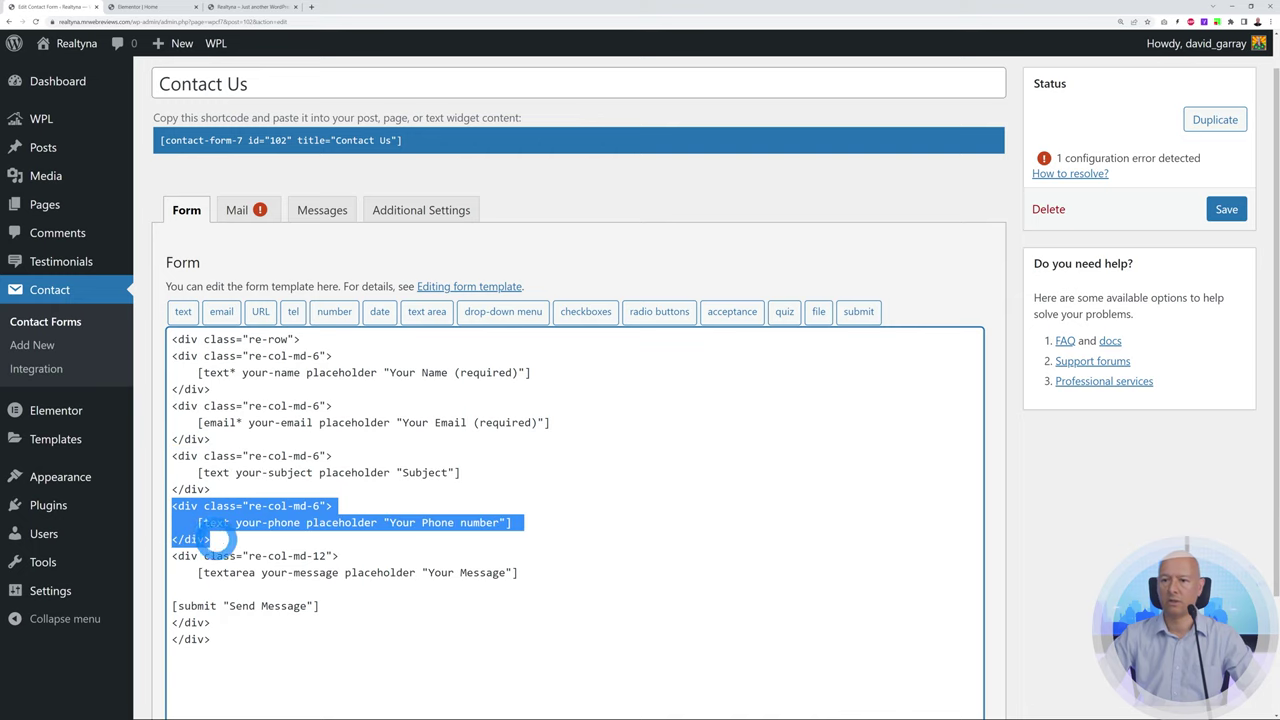
left_click_drag(174, 558, 214, 623)
left_click(280, 628)
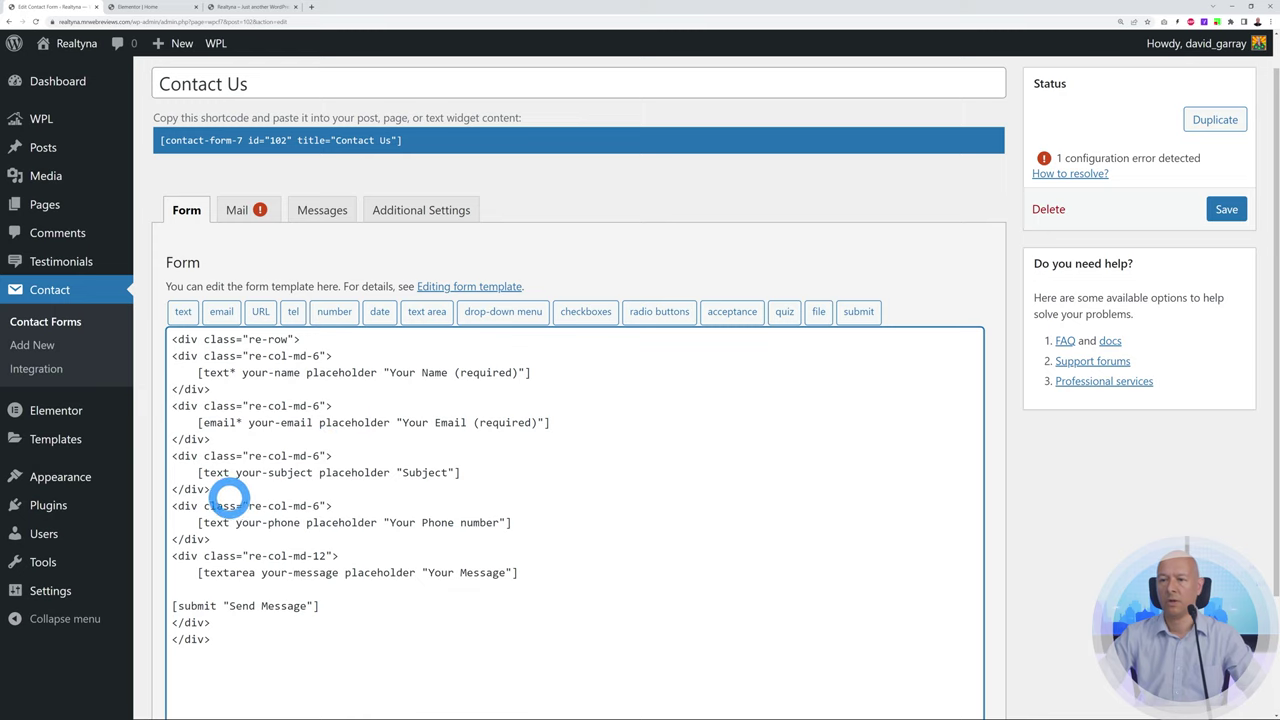
Delete the your-phone field block, save the form, and reload the homepage to check
left_click_drag(219, 539, 157, 506)
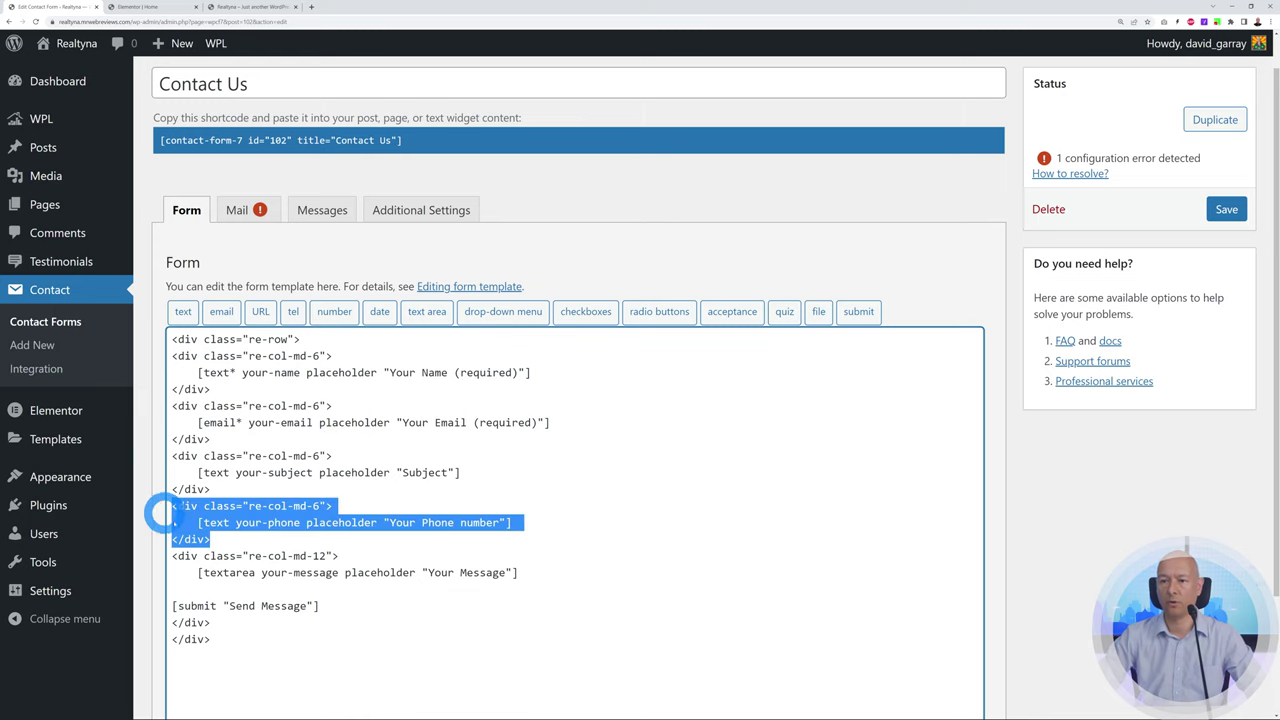
key("BackSpace")
key("BackSpace")
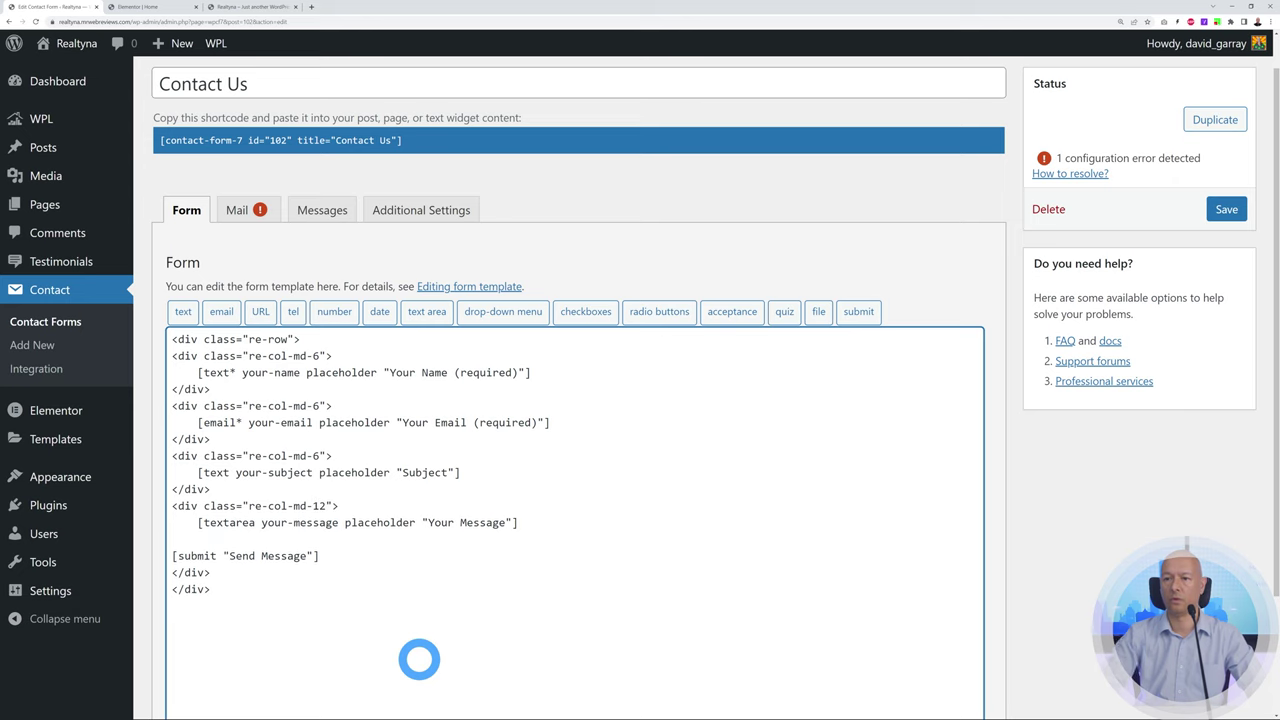
left_click(1212, 220)
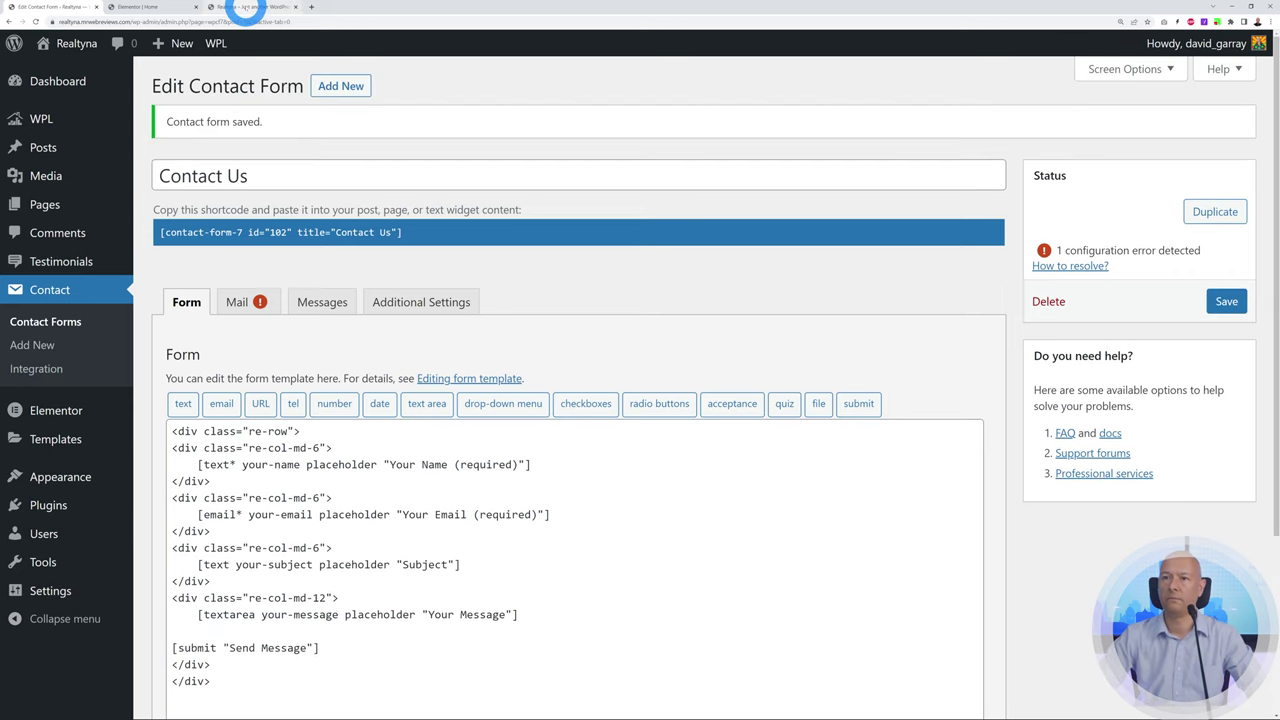
left_click(245, 7)
left_click(35, 21)
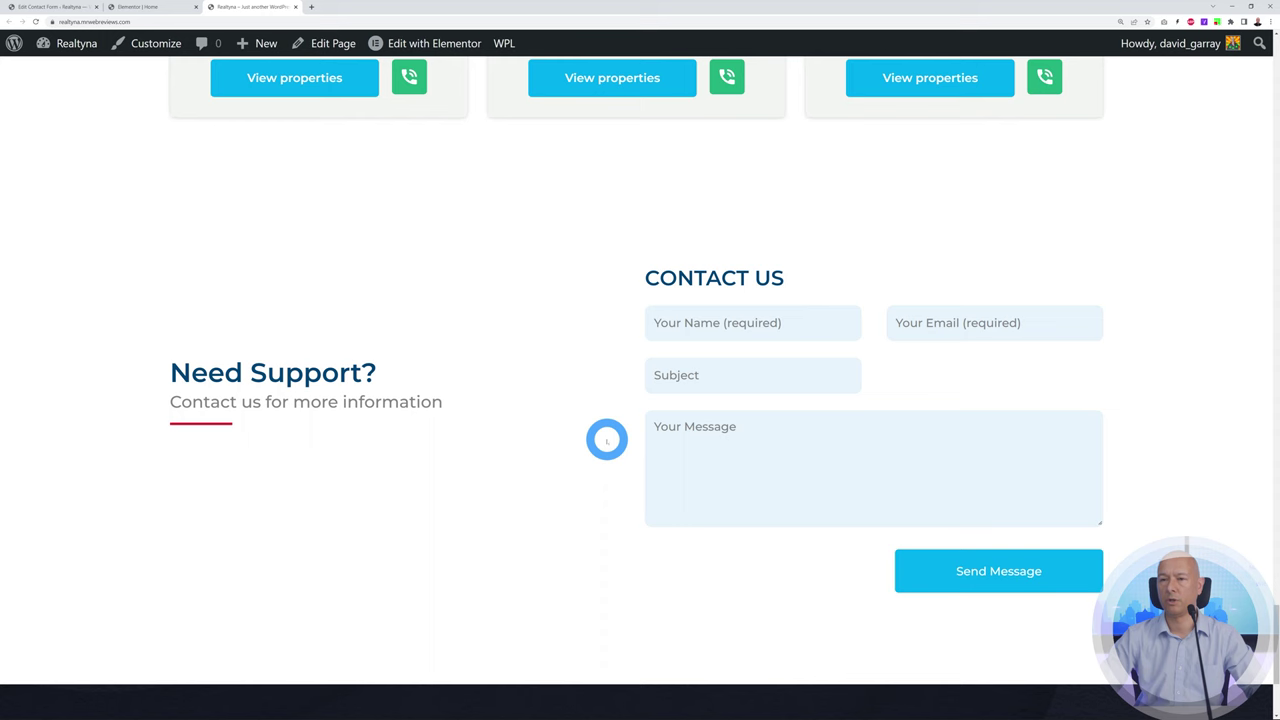
Add blank lines after the Subject block in the form template
left_click(46, 7)
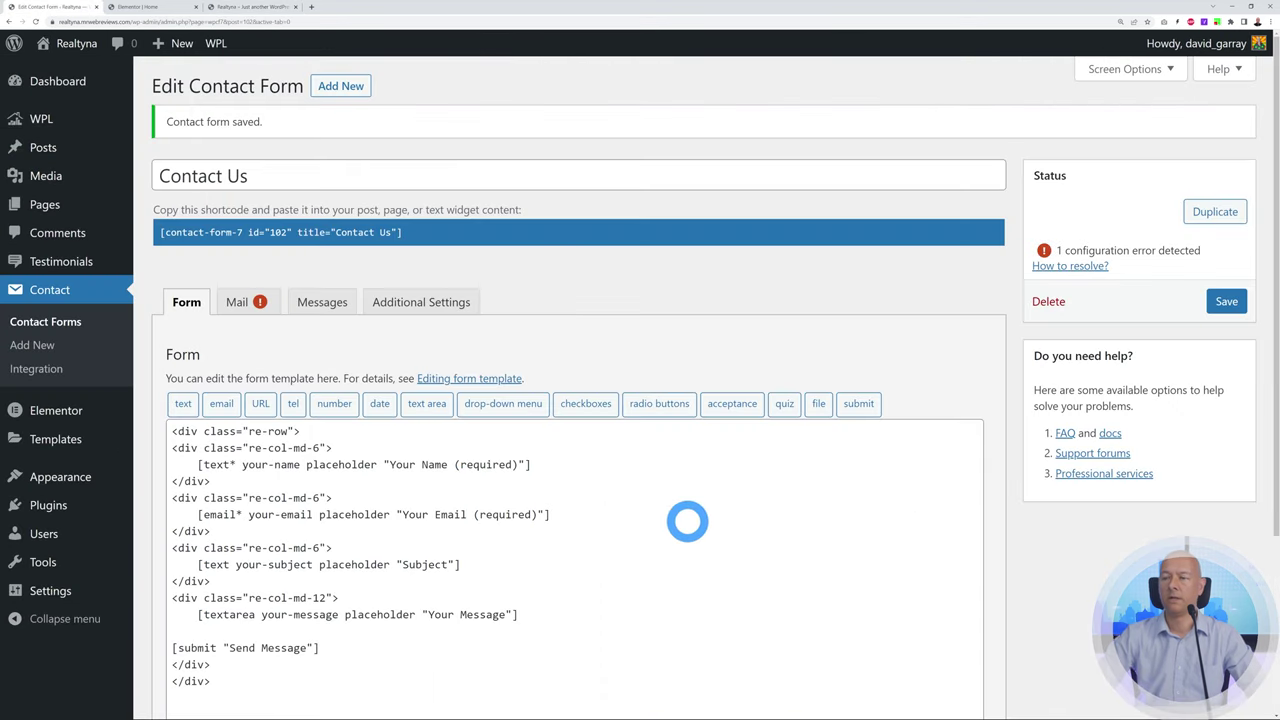
left_click(238, 583)
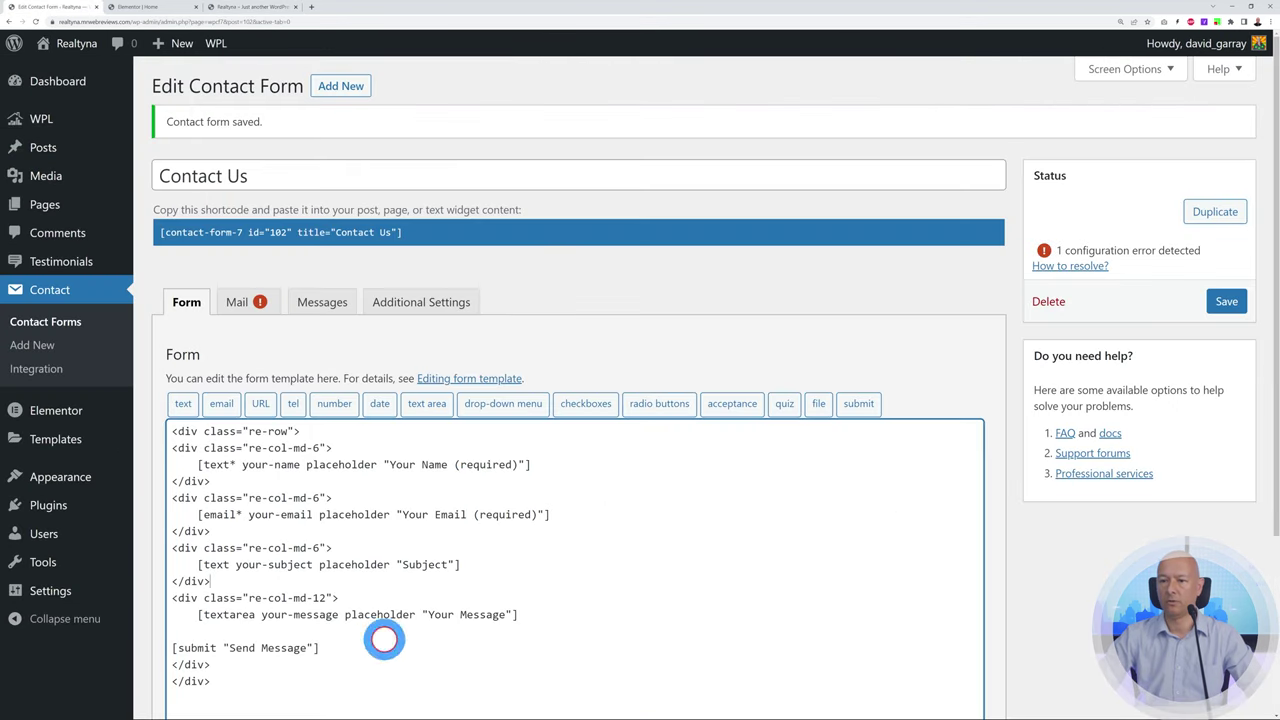
key("Return")
key("Return")
key("Return")
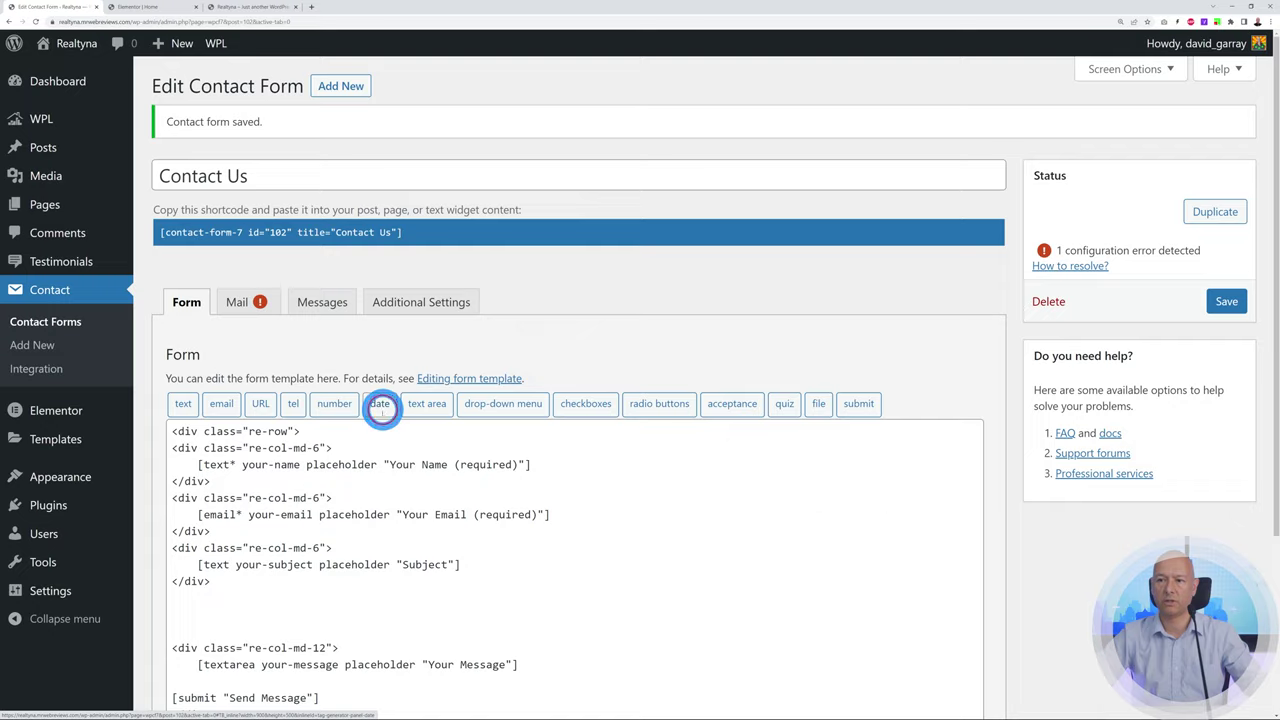
Insert a date field tag named 'date' into the Contact Us form template
left_click(380, 404)
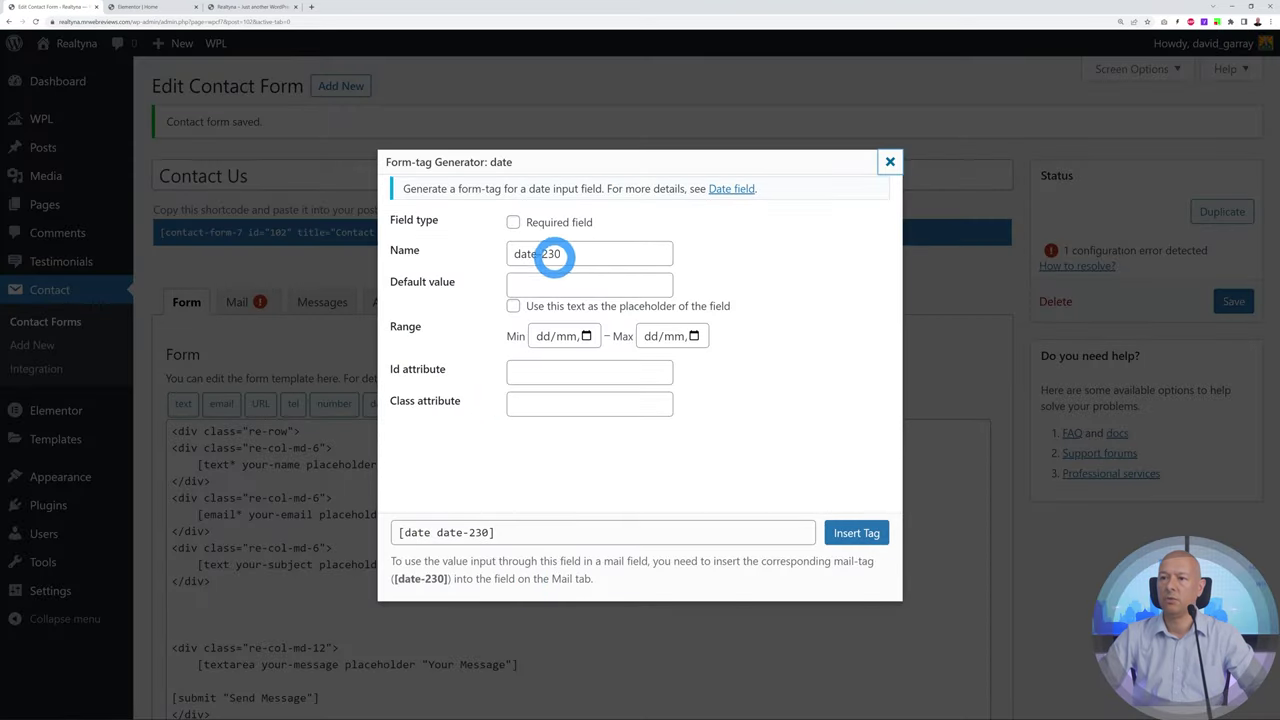
left_click_drag(514, 253, 630, 260)
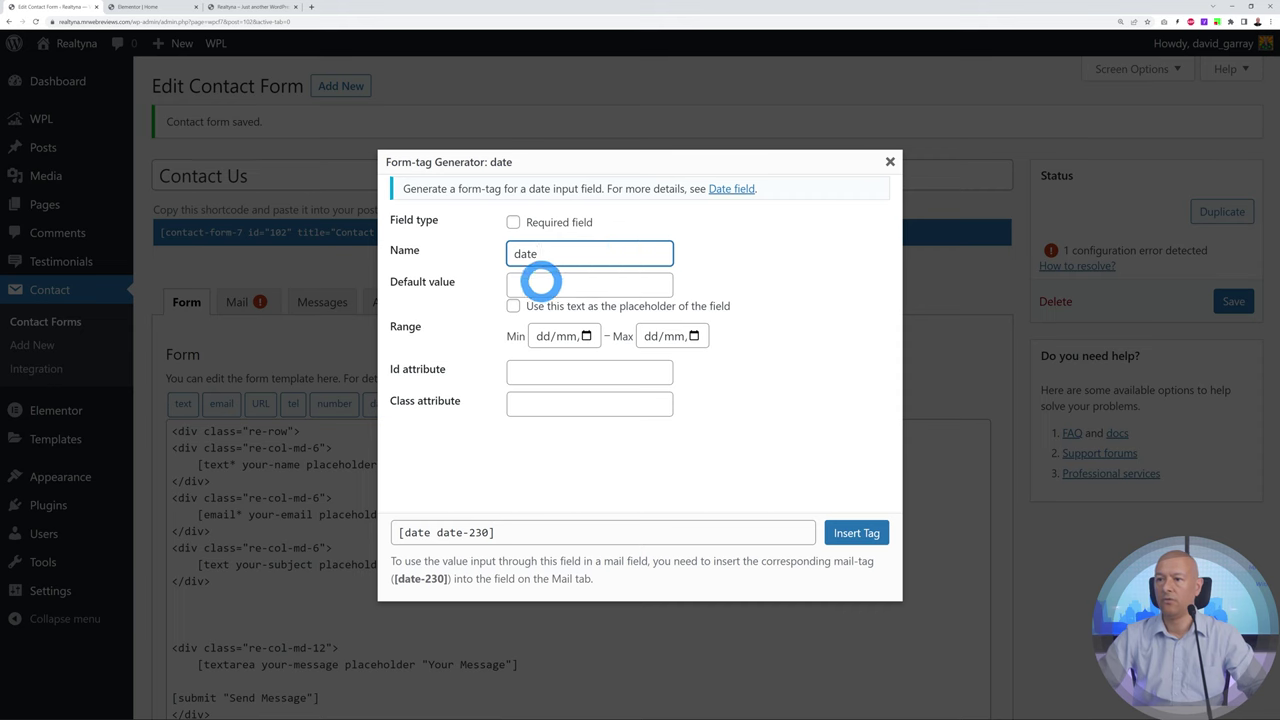
left_click(858, 533)
scroll(394, 457, "down", 2)
left_click_drag(175, 497, 263, 491)
left_click(267, 500)
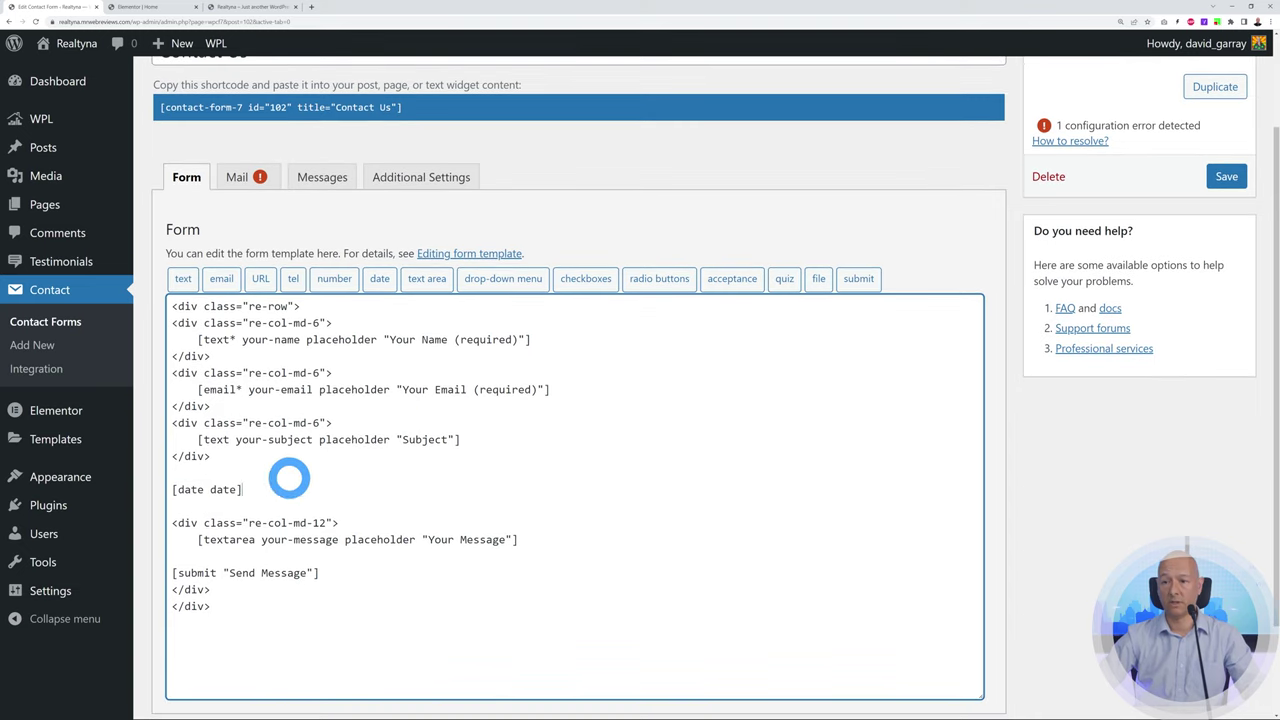
Wrap the [date date] tag in copies of the Subject block's div tags
left_click_drag(331, 423, 192, 423)
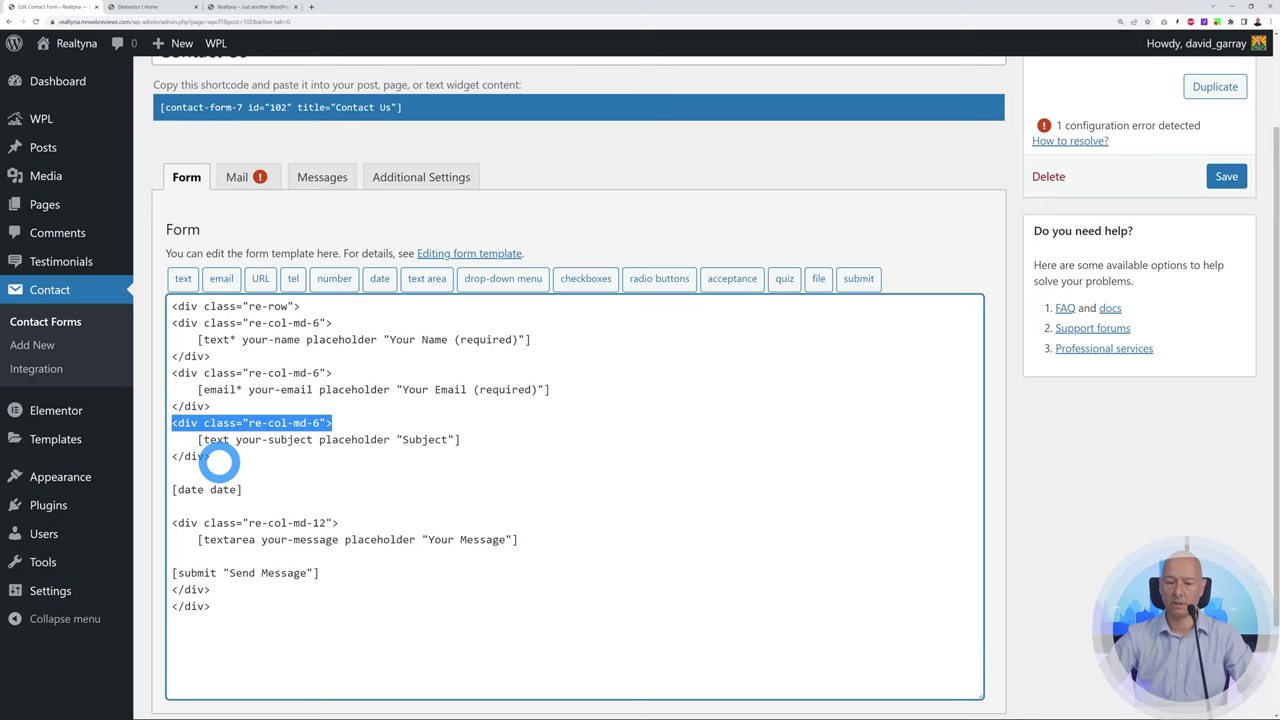
left_click(191, 474)
type("<div class=\"re-col-md-6\">")
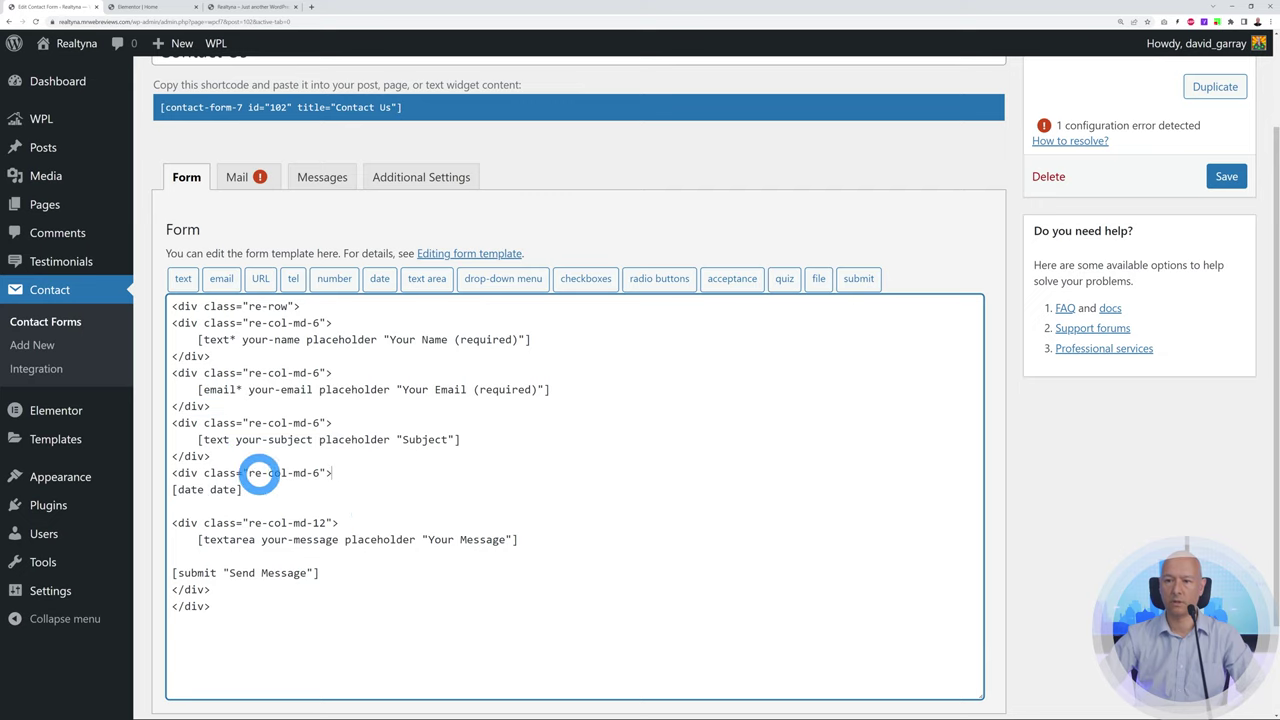
left_click_drag(172, 456, 207, 456)
key("ctrl+c")
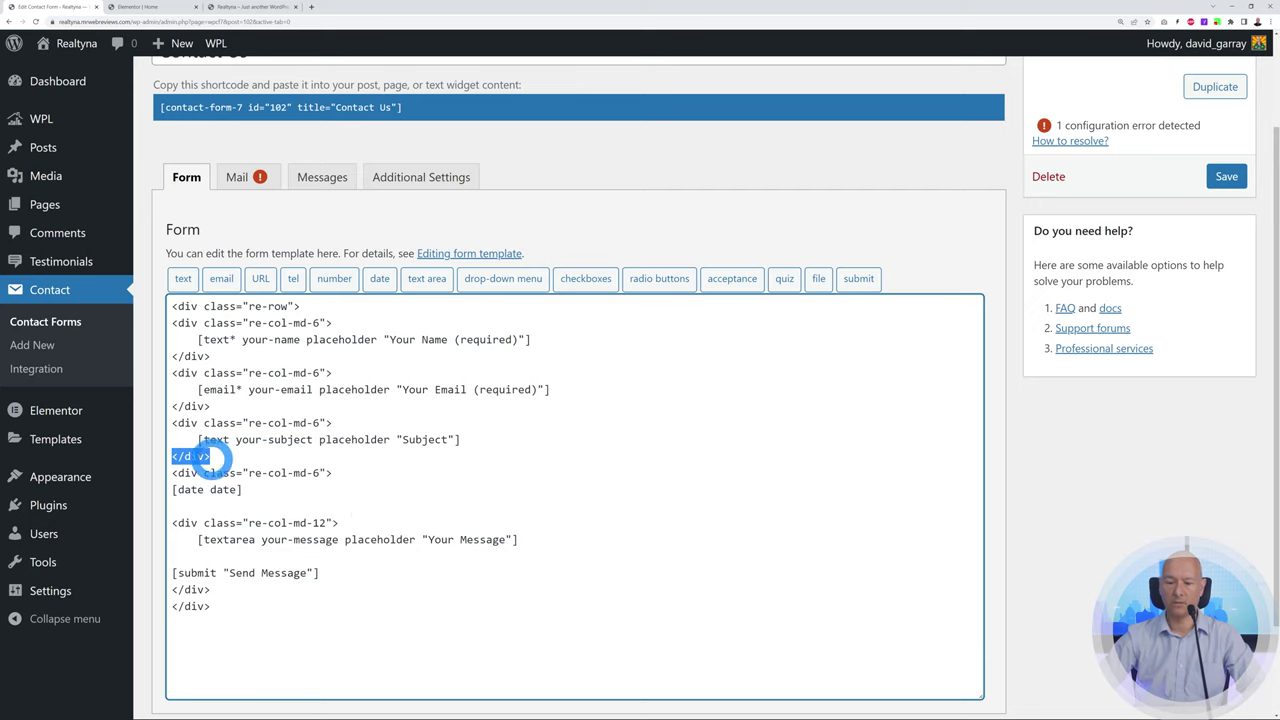
left_click(177, 506)
key("ctrl+v")
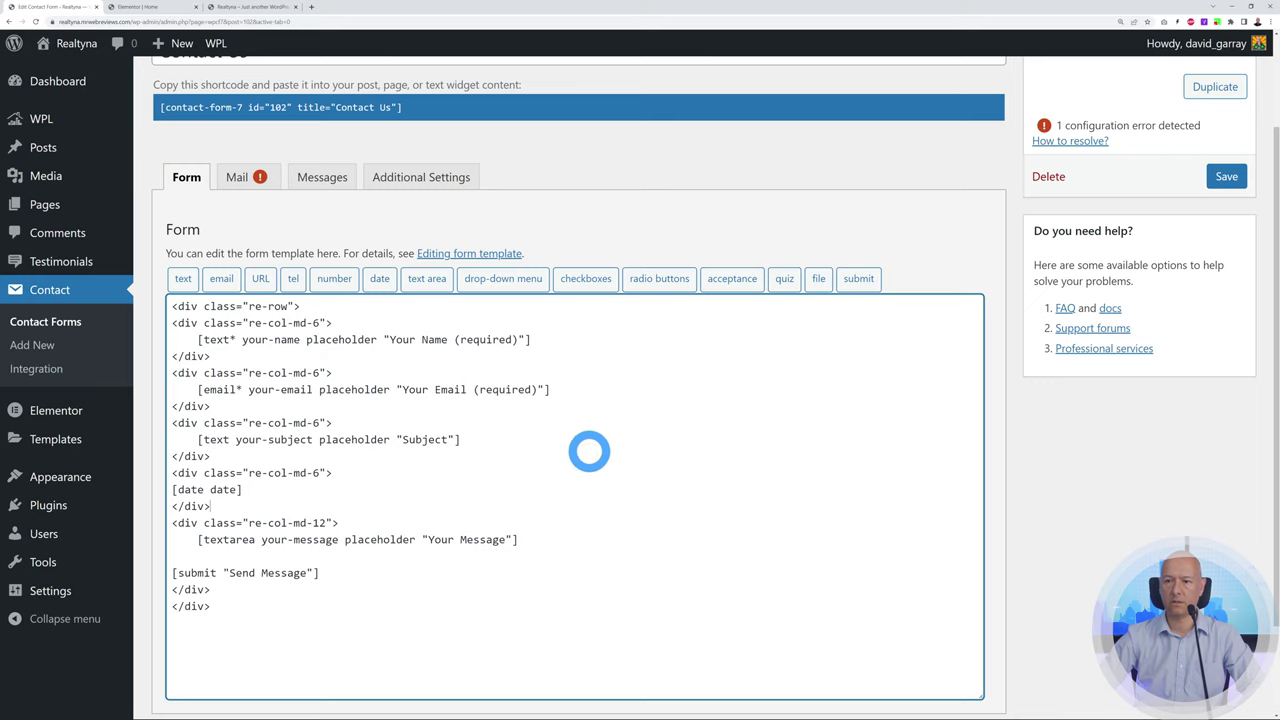
Give the date field the placeholder 'When are you free to visit the property' and save
left_click_drag(320, 440, 445, 437)
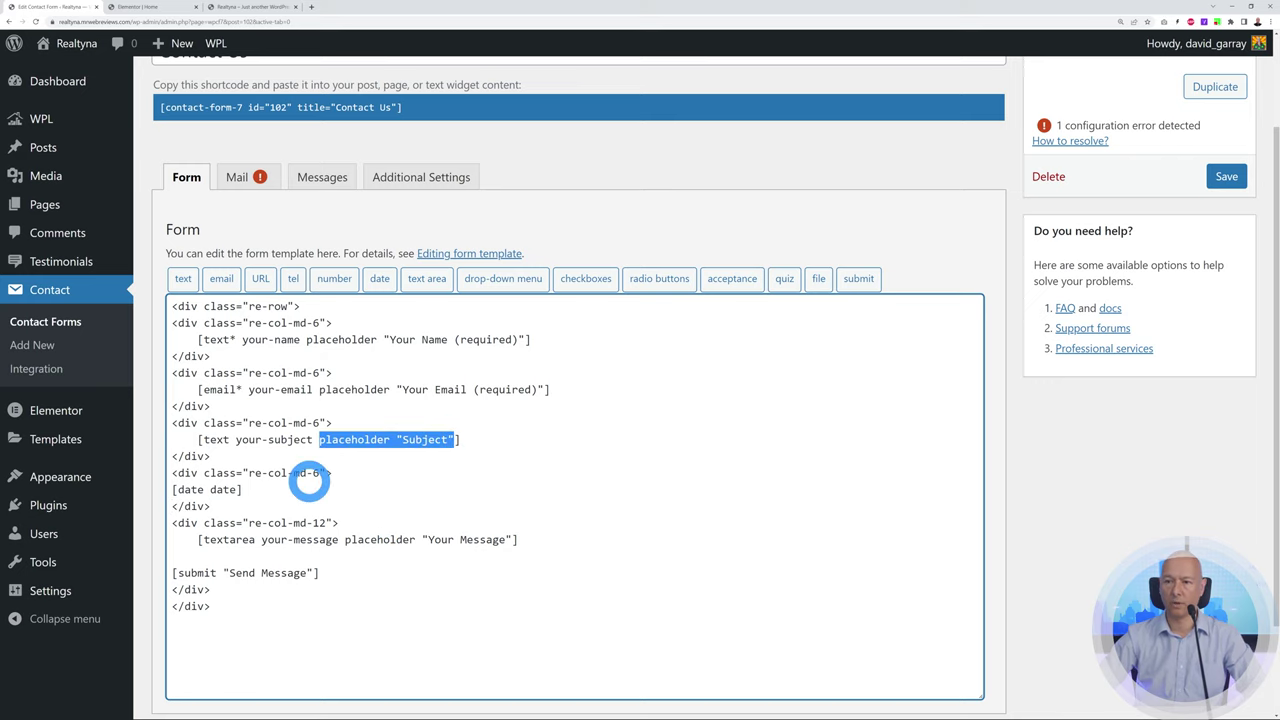
left_click(258, 7)
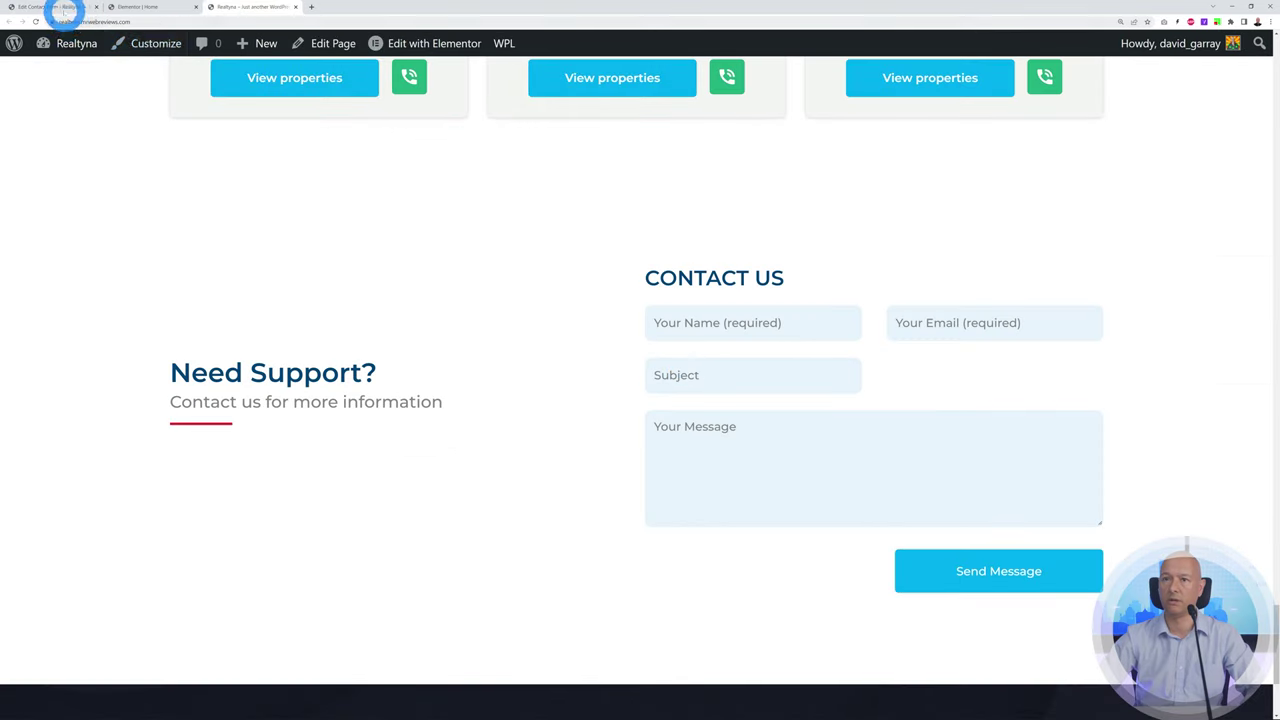
left_click(58, 7)
left_click(237, 489)
type("placeholder \"Subject\"")
left_click_drag(326, 489, 378, 489)
type("W")
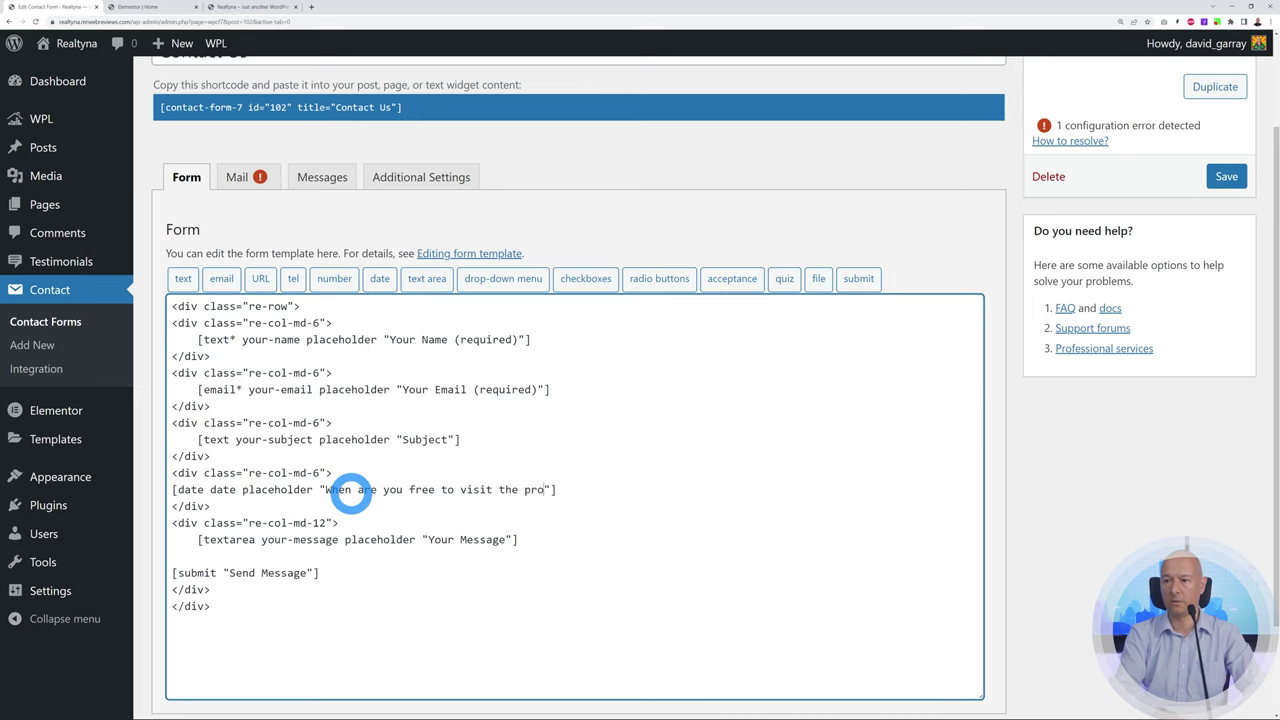
left_click(1226, 176)
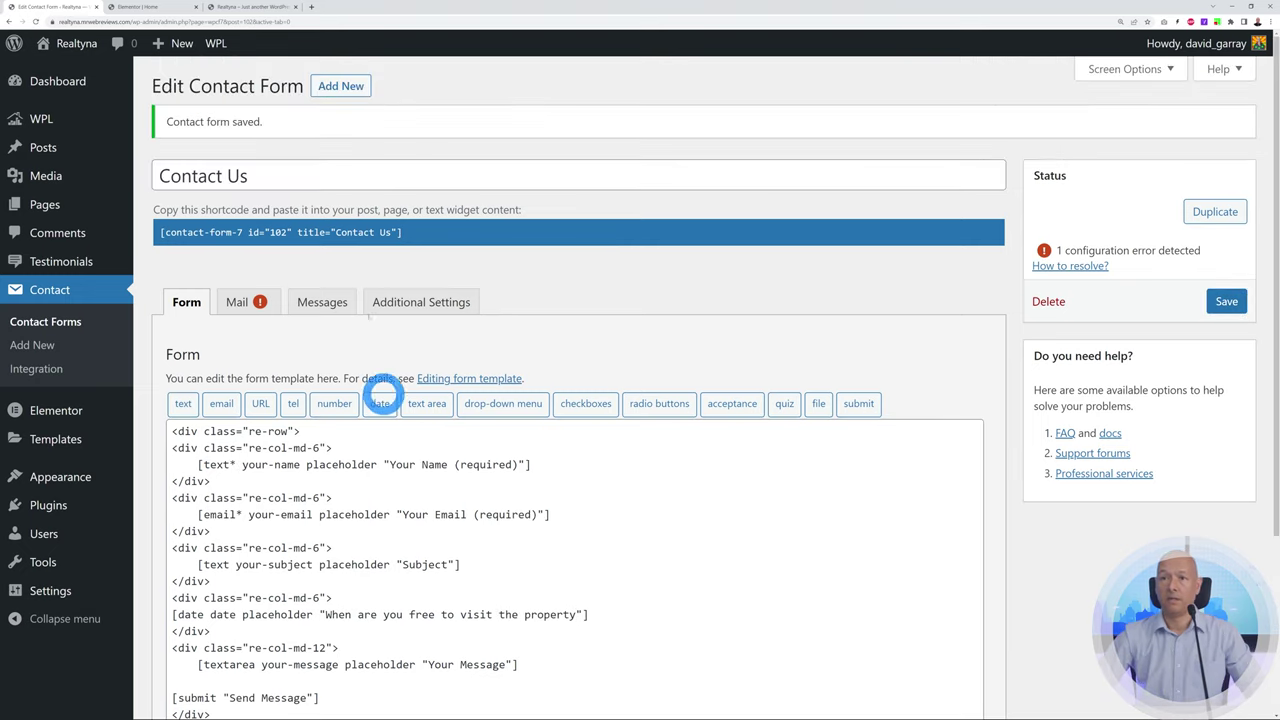
left_click(252, 7)
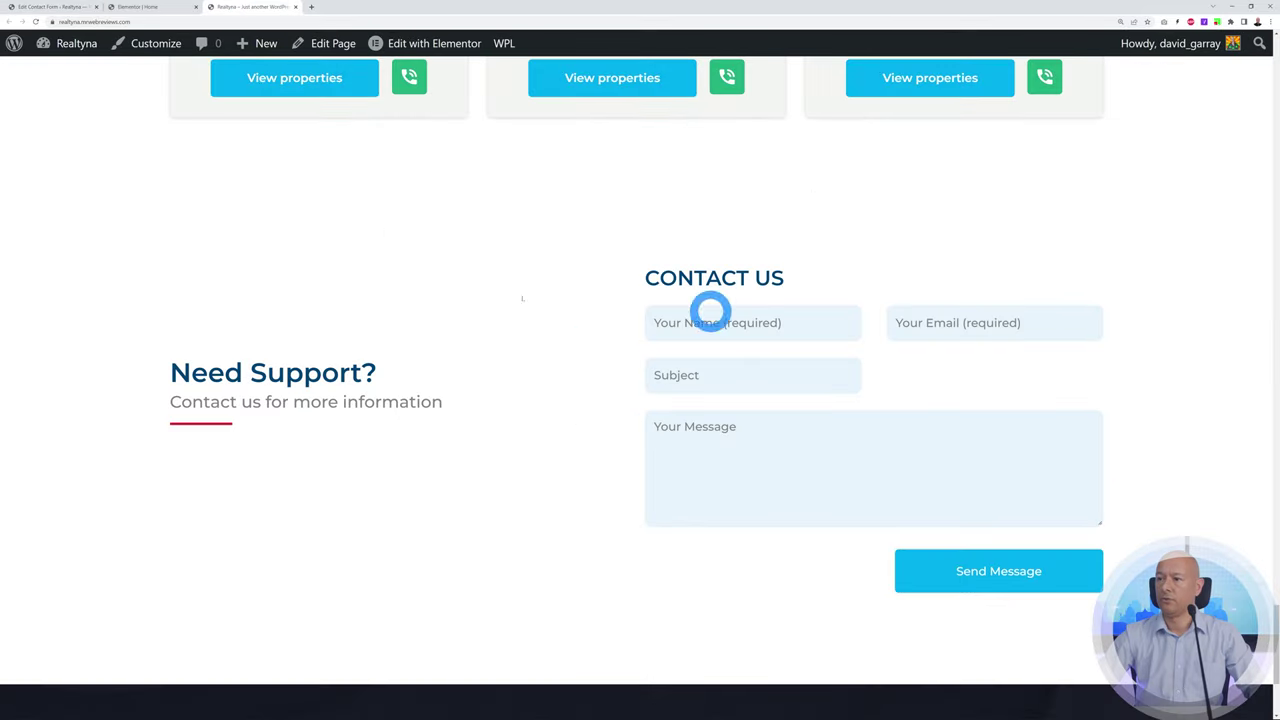
Reload the live homepage and test the new date field by picking 19/08/2022
left_click(35, 20)
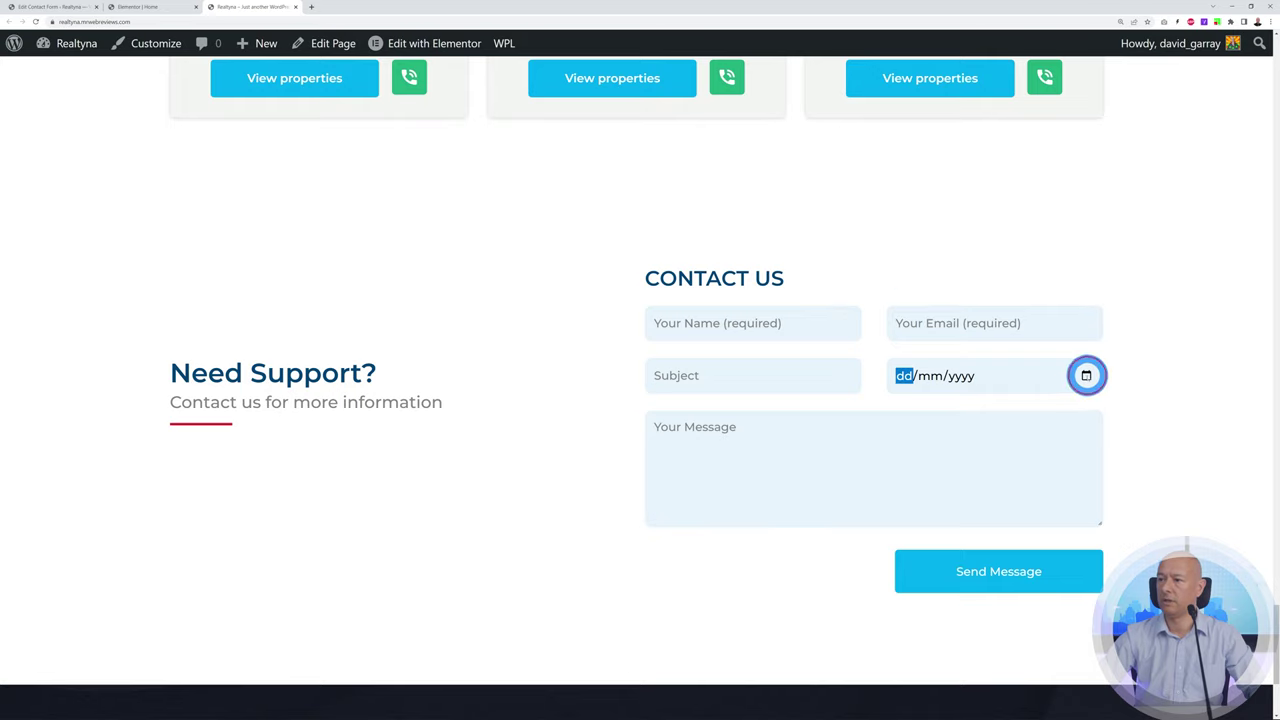
left_click(1086, 375)
left_click(1003, 514)
left_click(1133, 459)
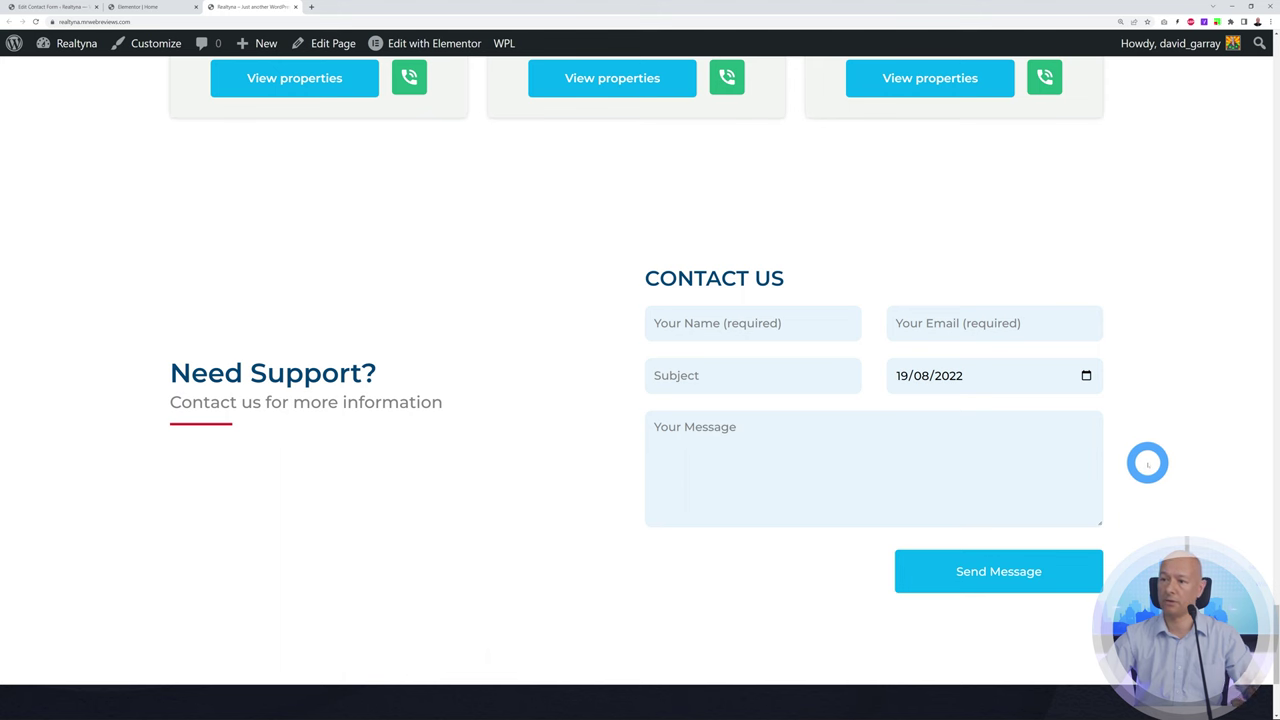
left_click(56, 9)
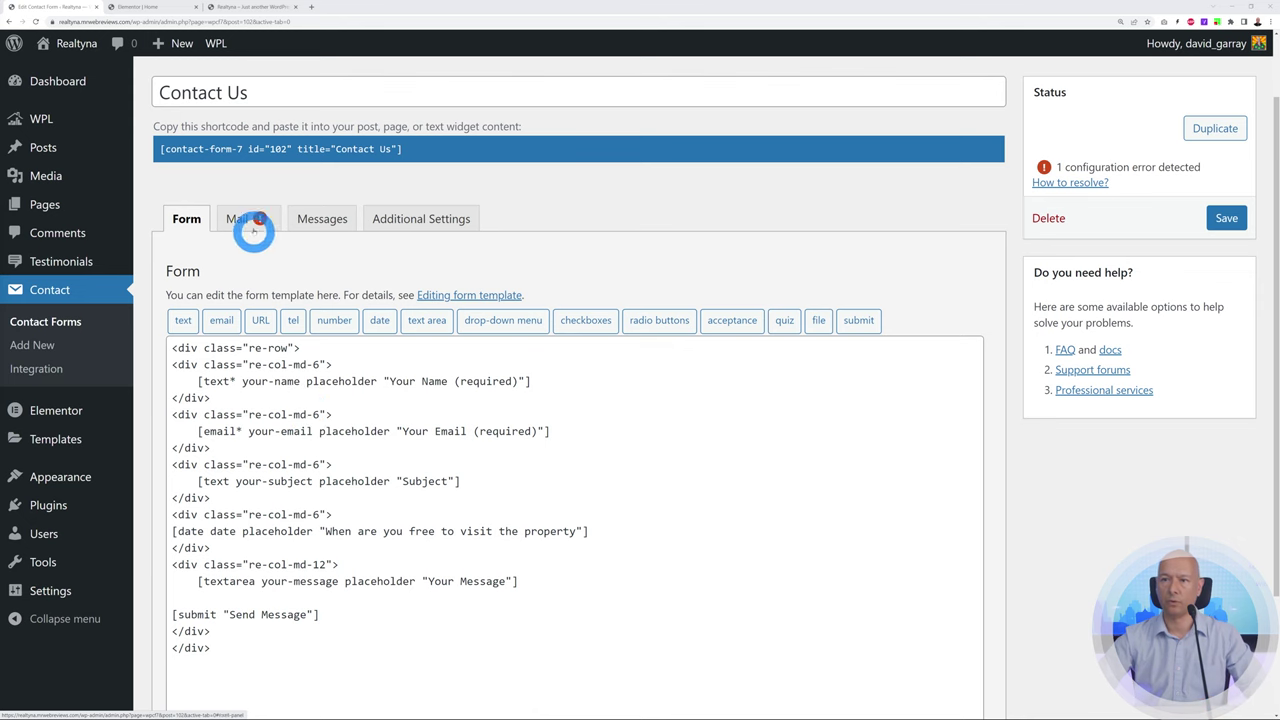
On the Mail tab, set the To and From addresses to the site's own domain
left_click(245, 218)
left_click_drag(406, 388, 250, 390)
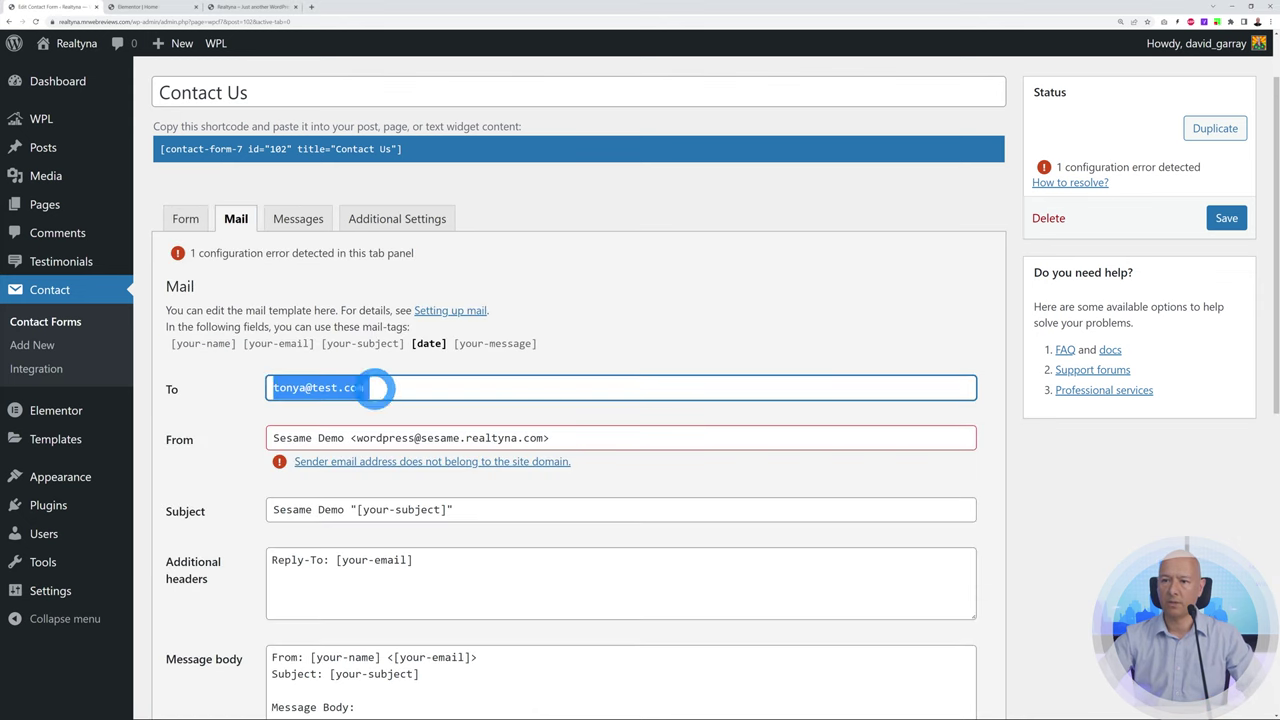
key("ctrl+v")
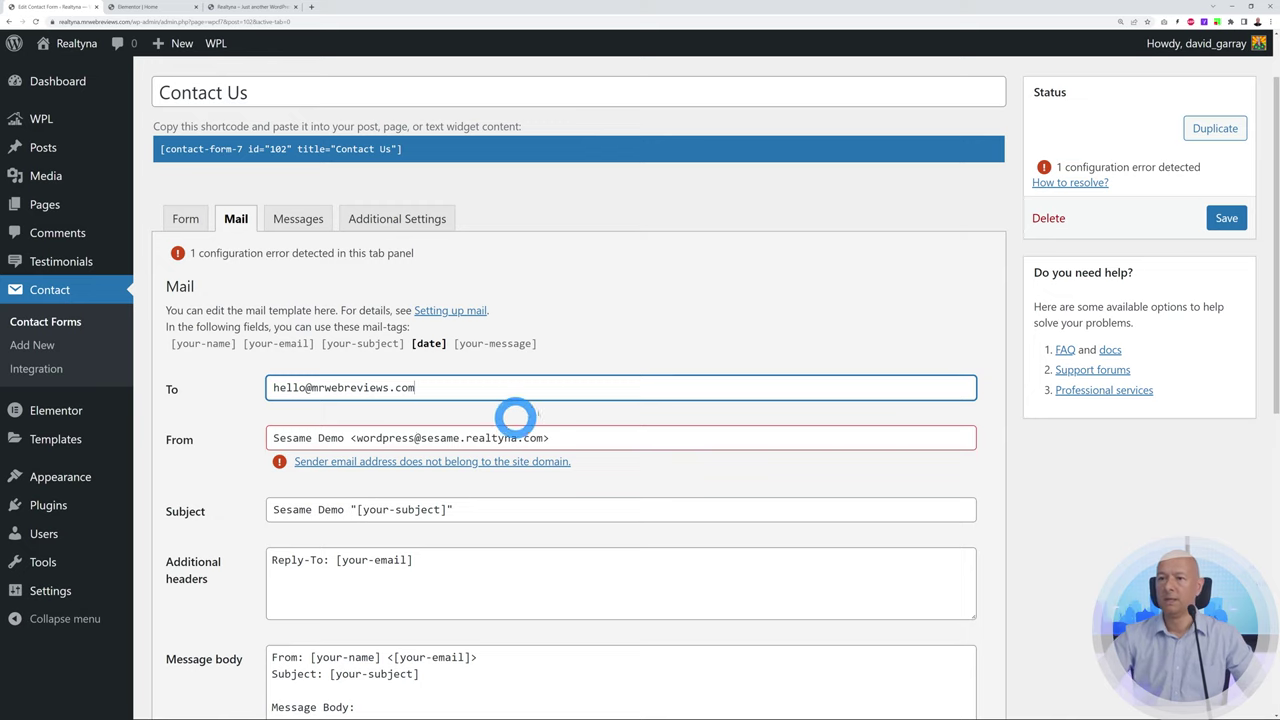
left_click_drag(421, 438, 543, 438)
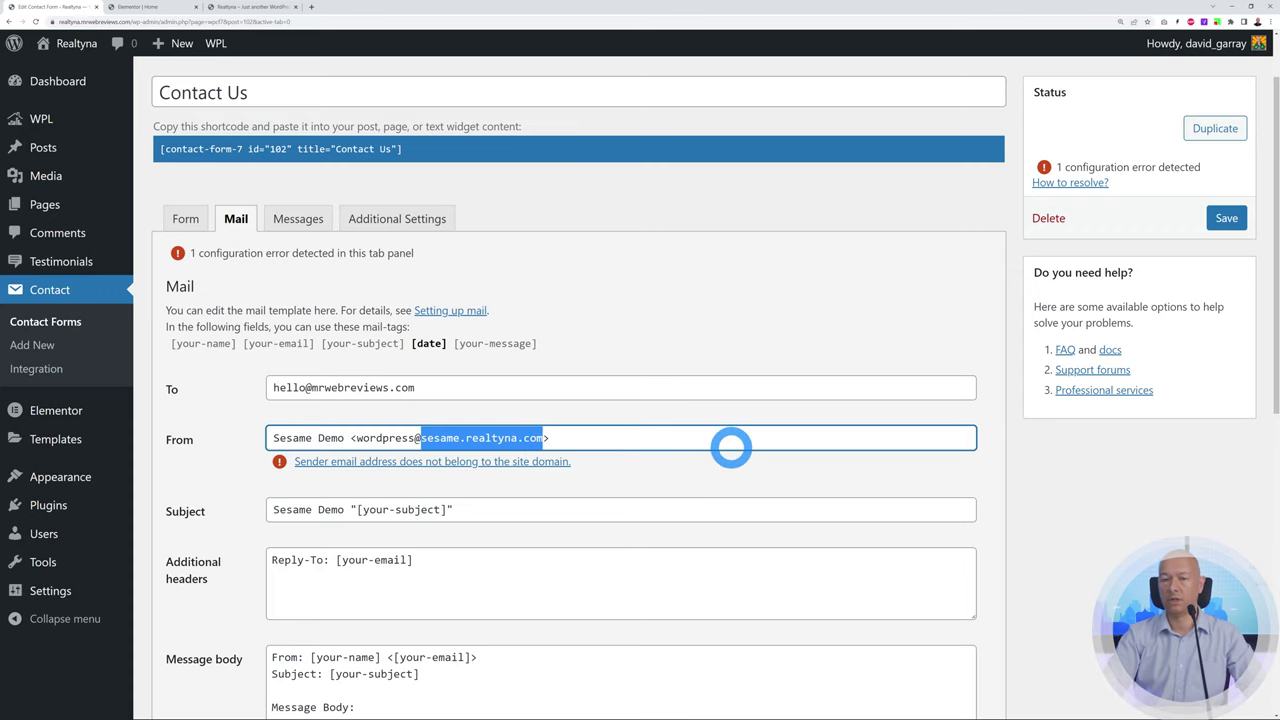
type("mrweb")
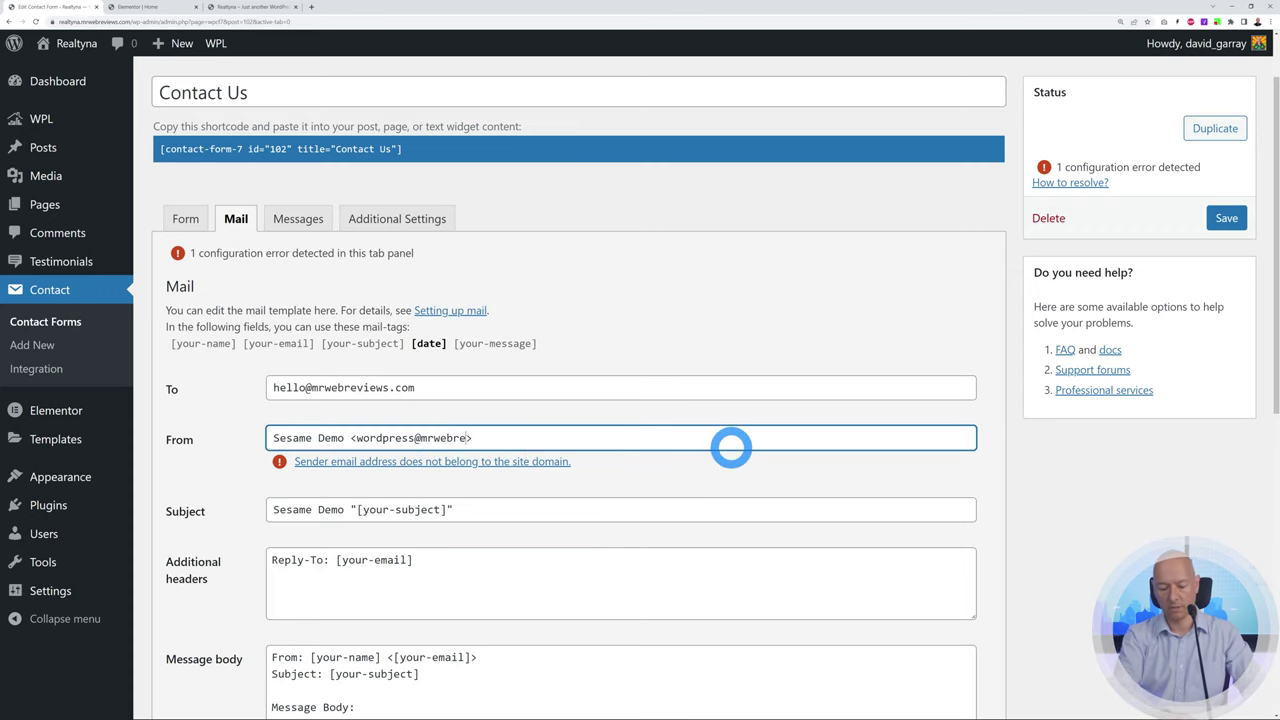
left_click(686, 338)
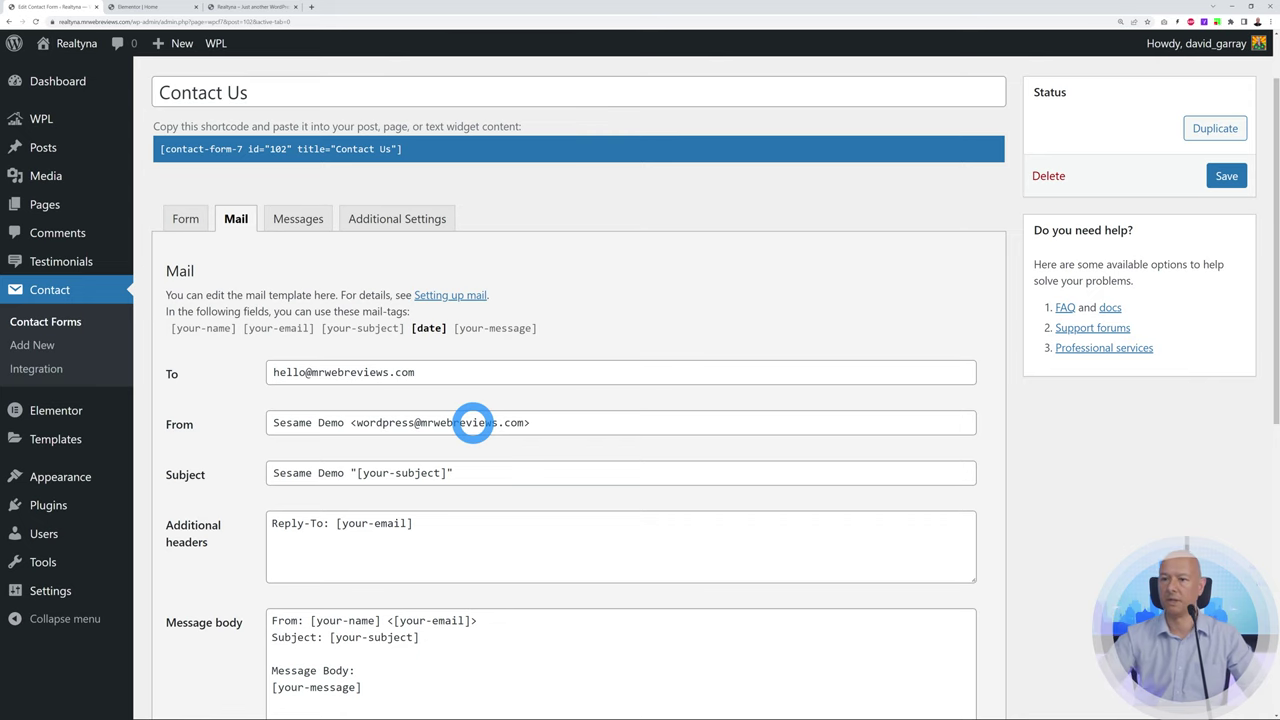
Replace the mail subject prefix 'Sesame Demo' with 'Contact Details'
scroll(440, 330, "down", 1)
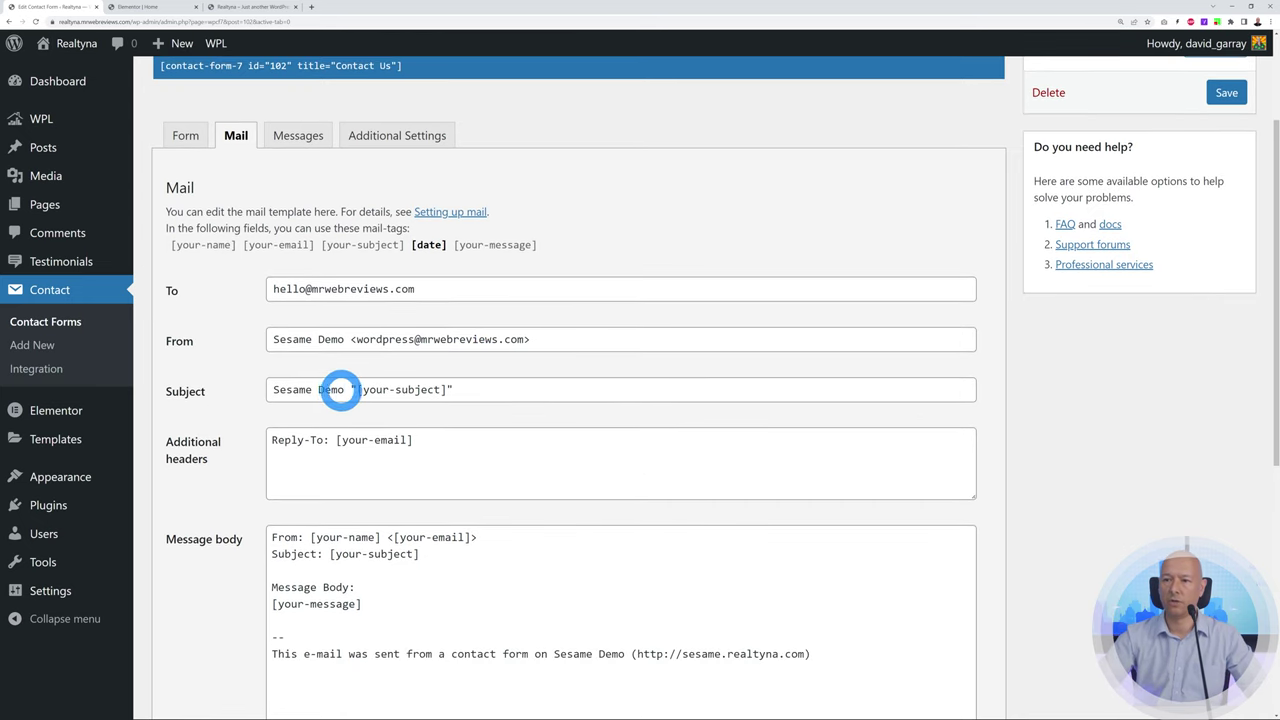
left_click_drag(339, 389, 234, 389)
type("Contact")
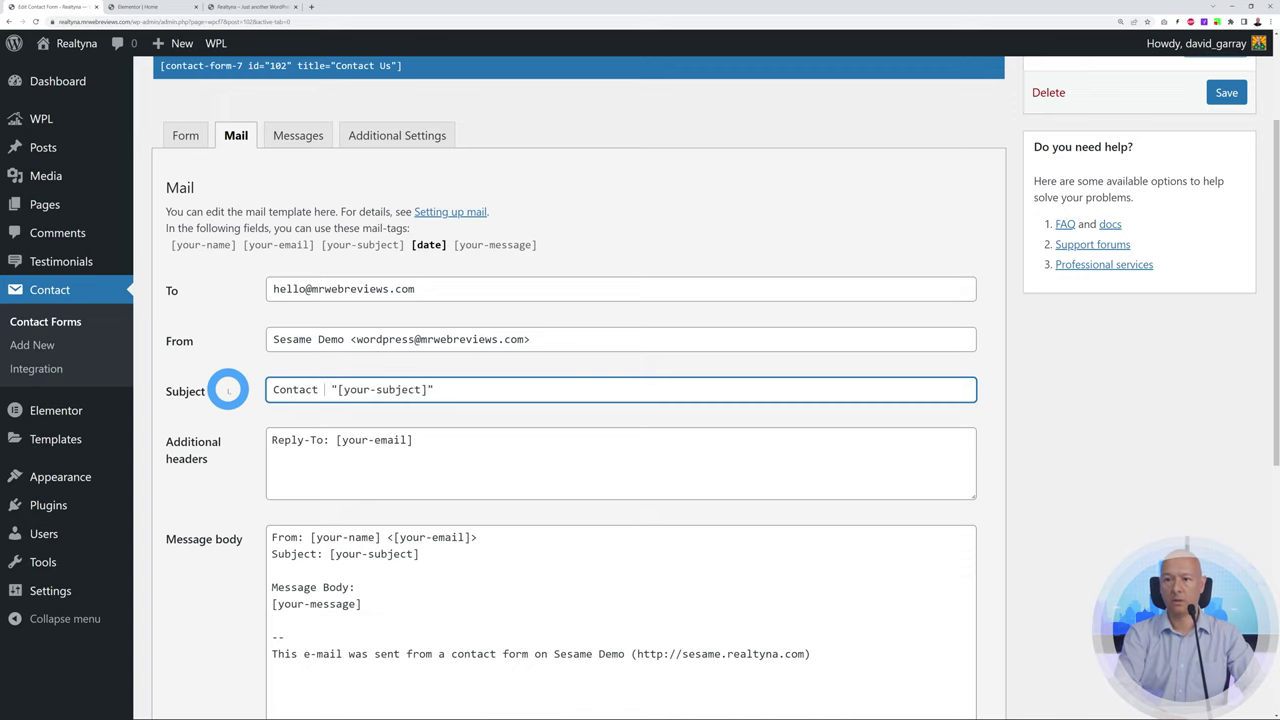
type(" Details")
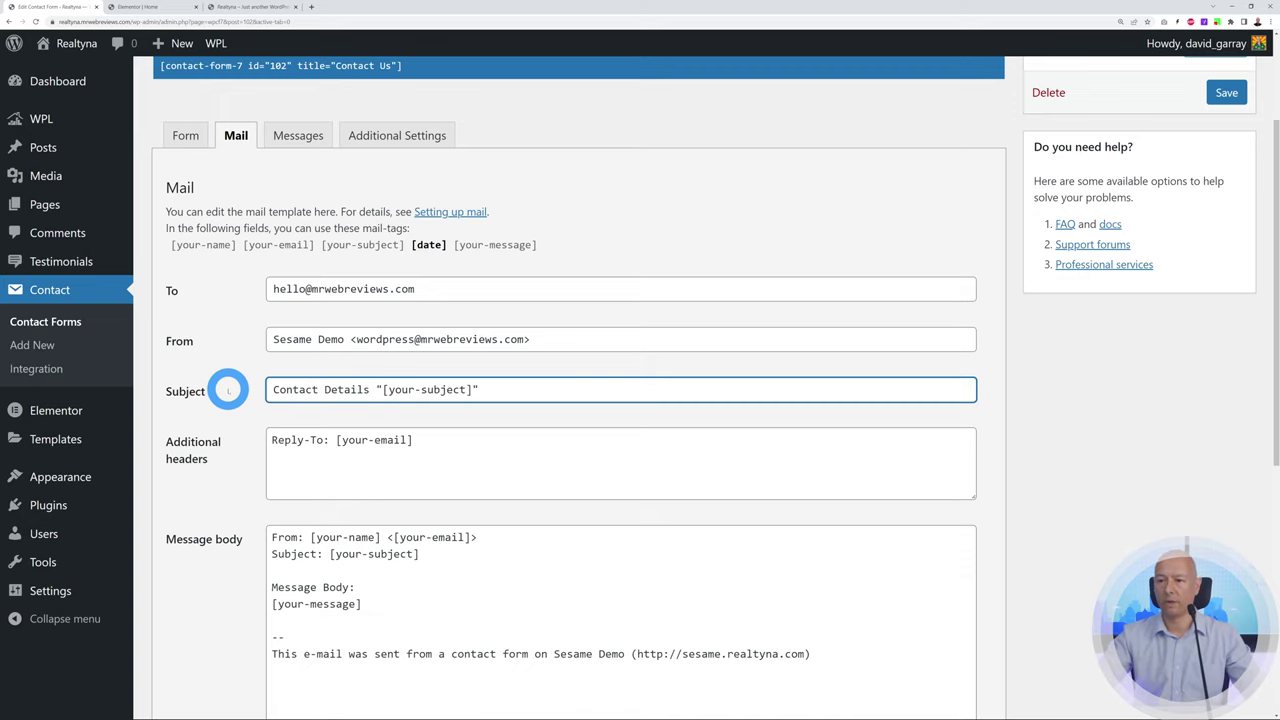
scroll(653, 568, "down", 1)
scroll(653, 568, "down", 1)
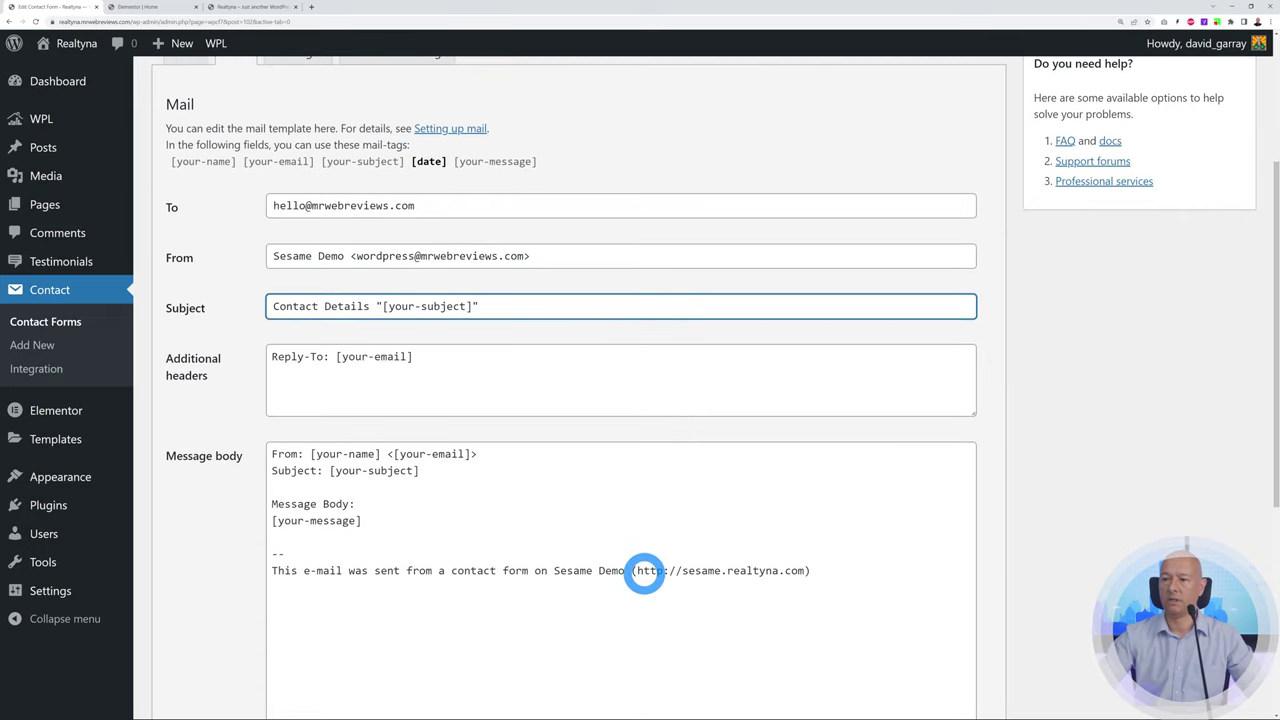
scroll(645, 571, "up", 1)
scroll(645, 571, "down", 1)
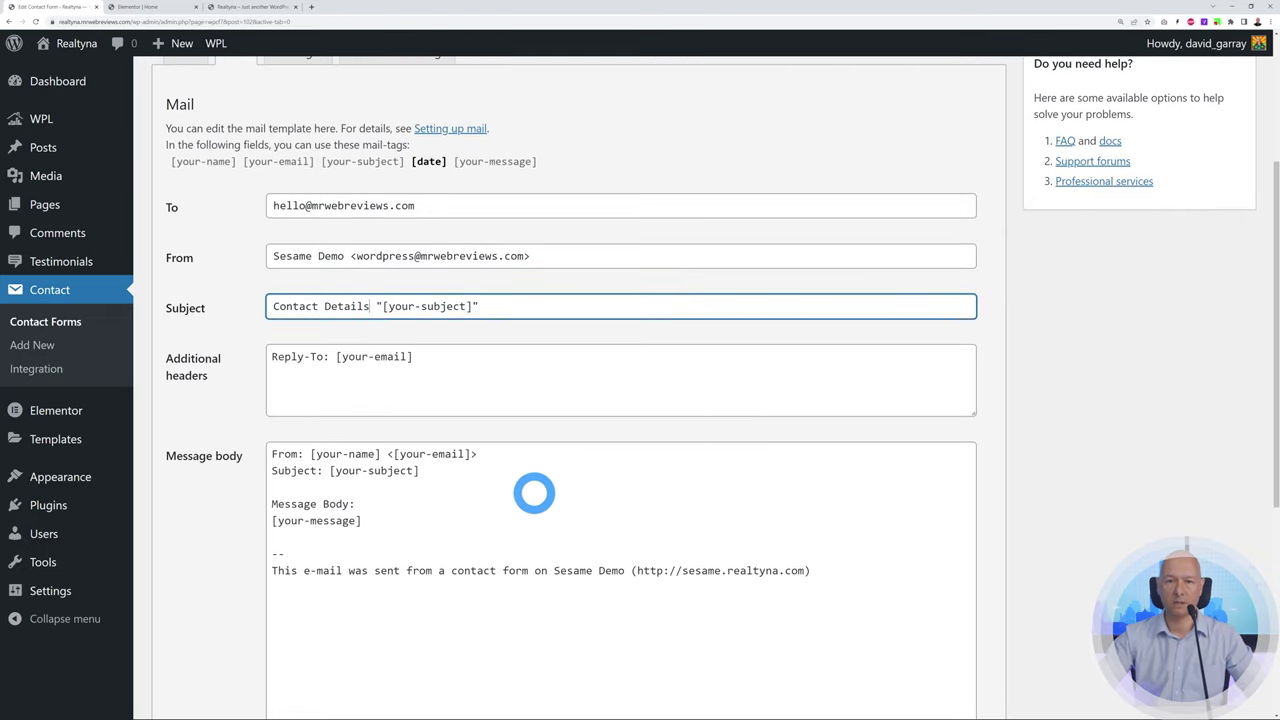
Add an 'Available Date: [date]' line to the mail body and save the form
left_click_drag(310, 453, 419, 471)
left_click(428, 488)
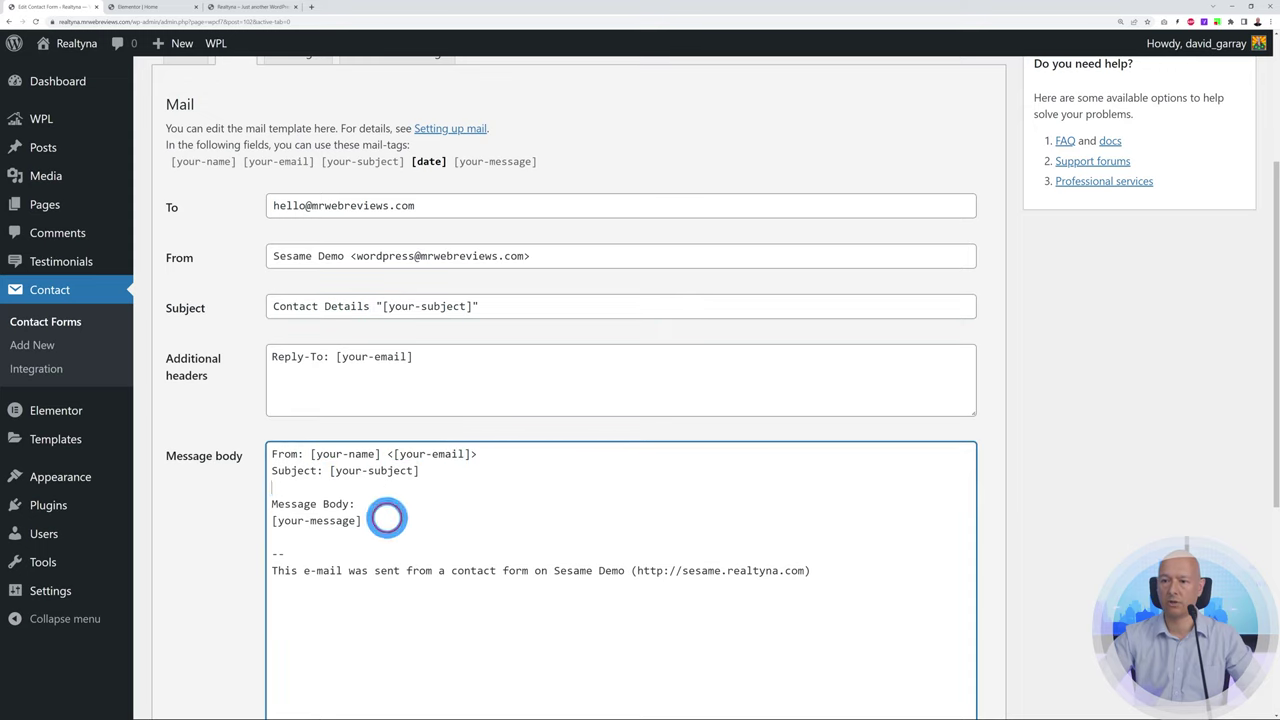
scroll(455, 537, "up", 1)
scroll(455, 537, "up", 1)
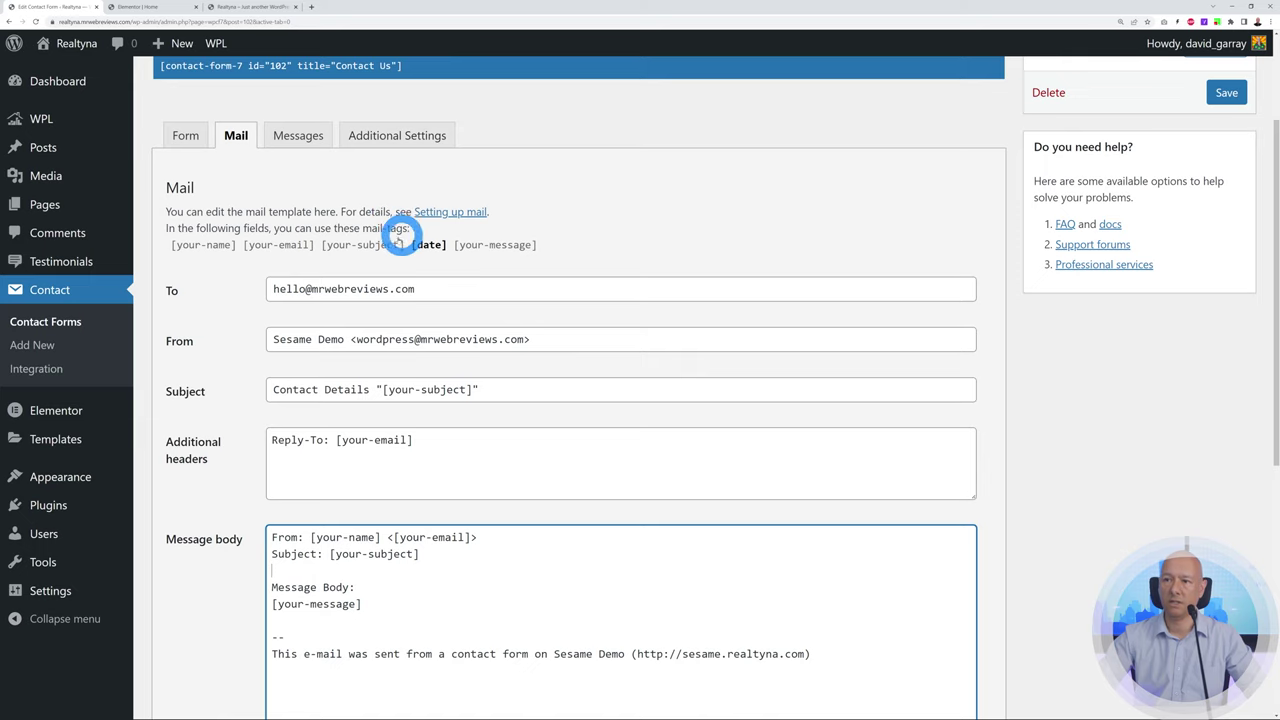
left_click(429, 245)
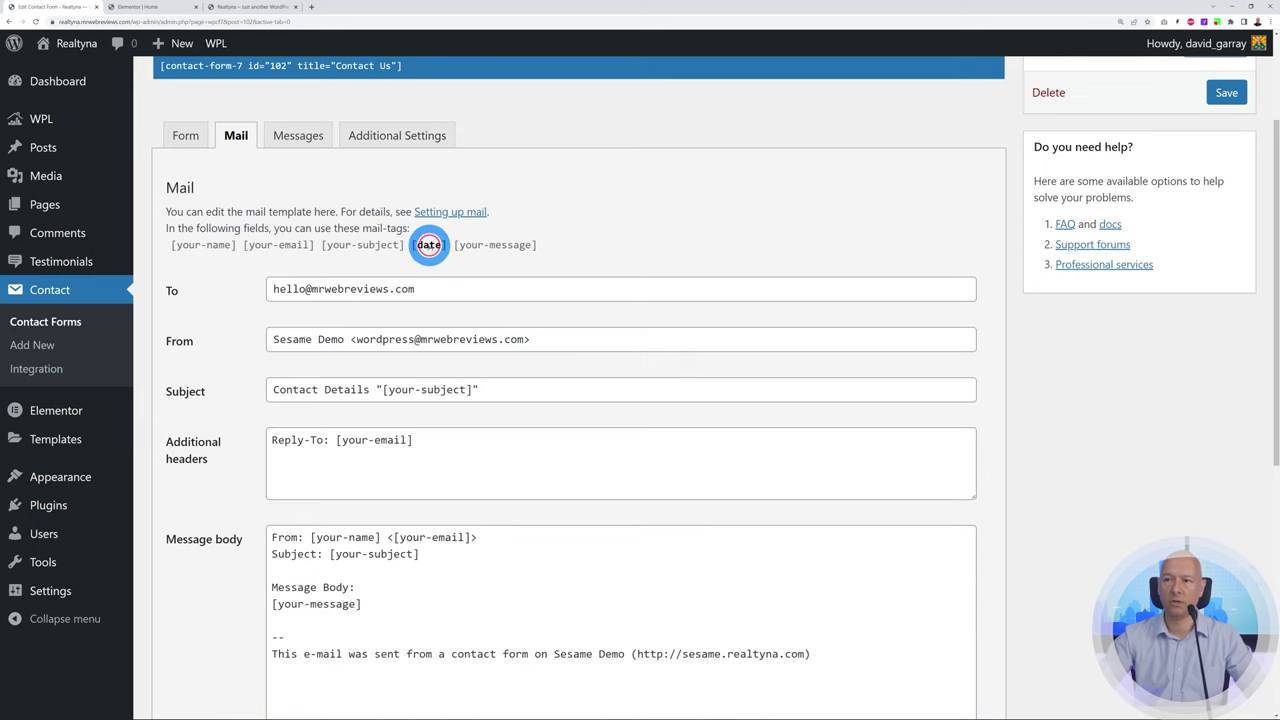
scroll(520, 530, "down", 3)
left_click(307, 497)
left_click(416, 120)
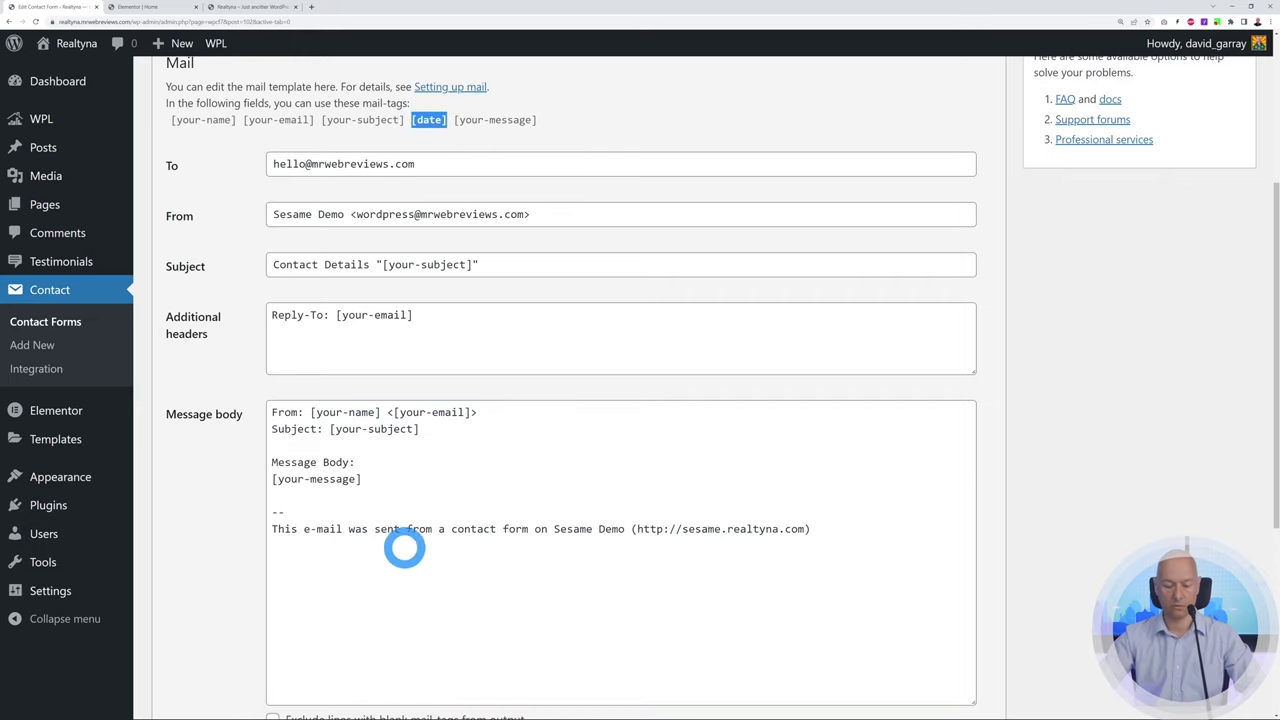
left_click(314, 497)
key("Return")
key("Return")
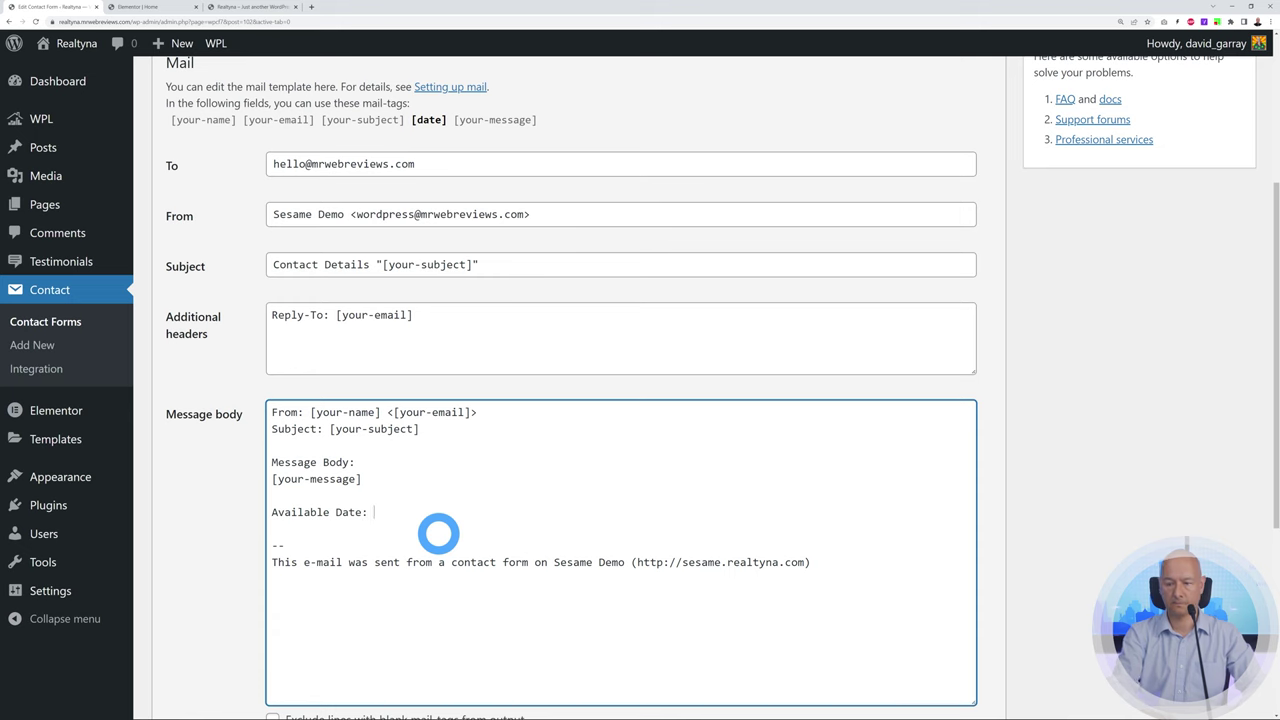
scroll(1066, 551, "up", 3)
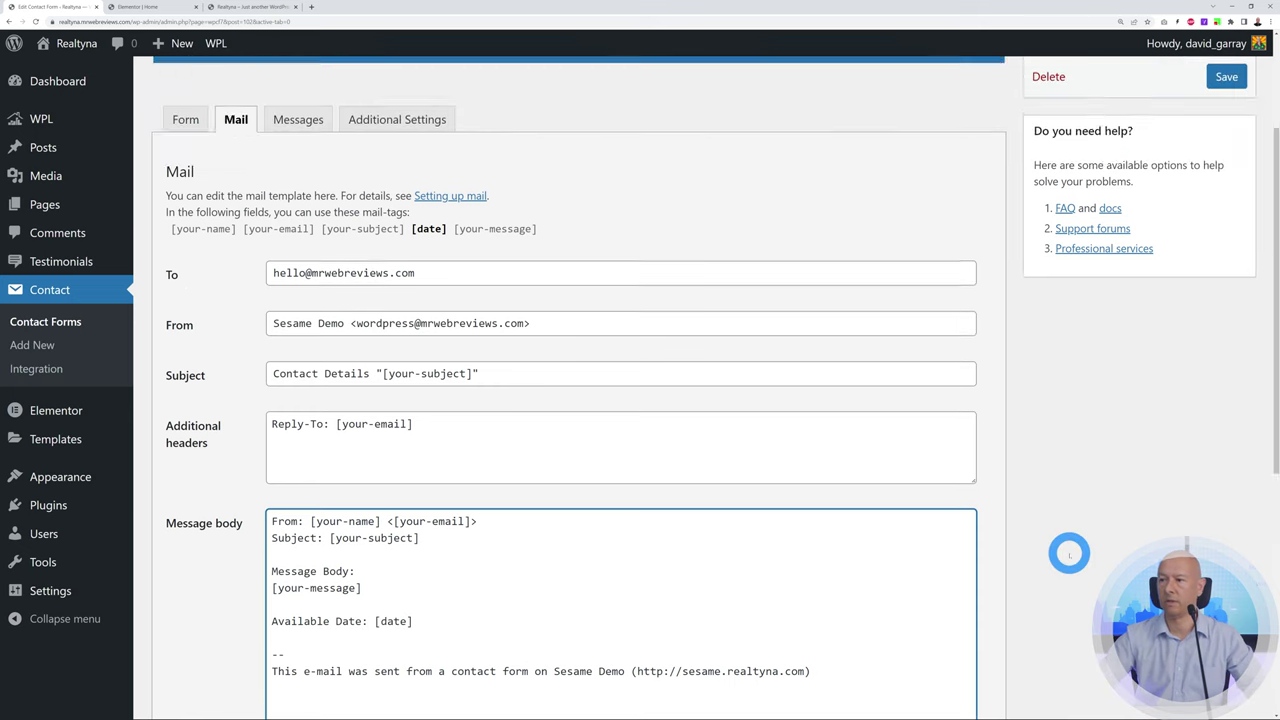
left_click(1226, 259)
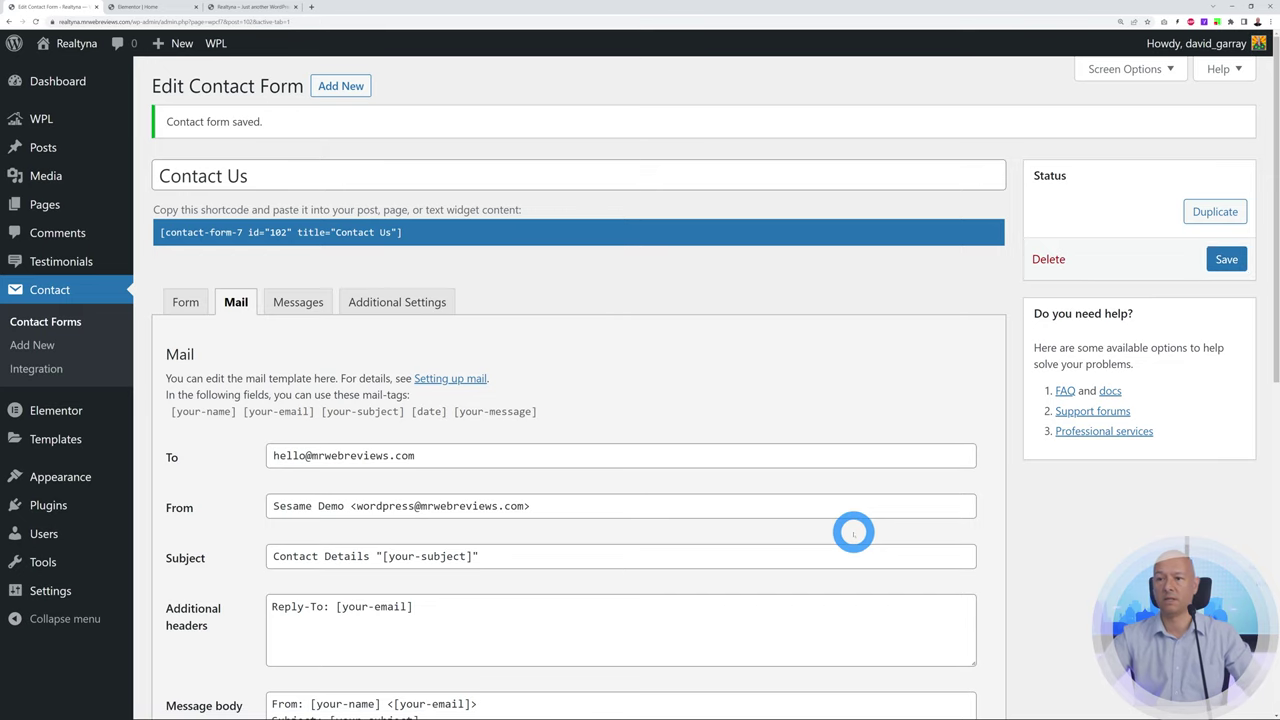
Reload the homepage and fill in the sender's name and email in the Contact Us form
left_click(257, 7)
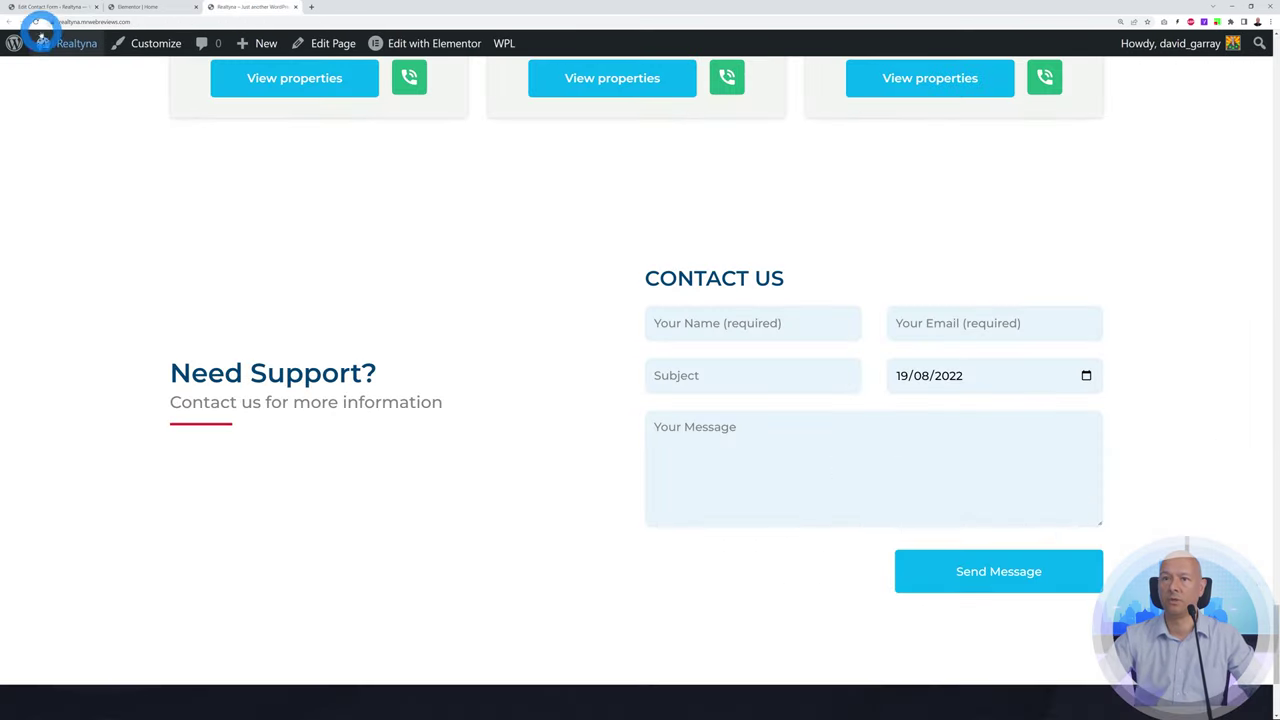
left_click(43, 42)
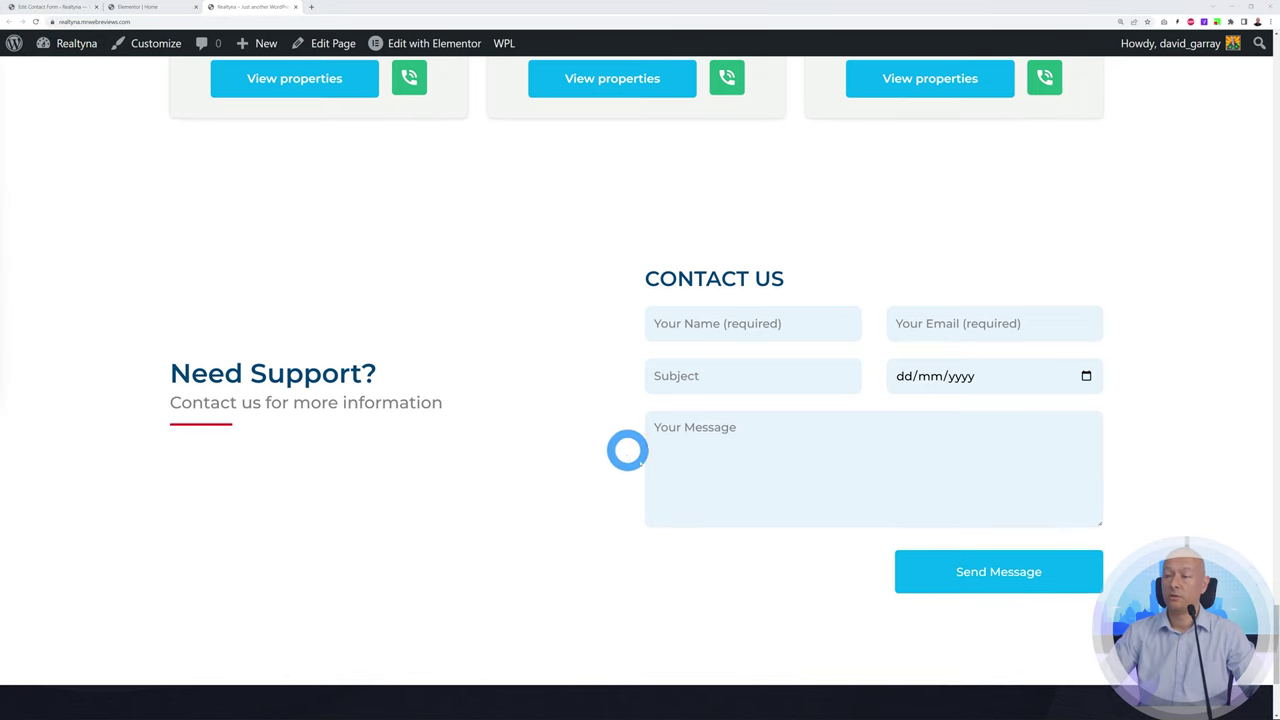
left_click(789, 332)
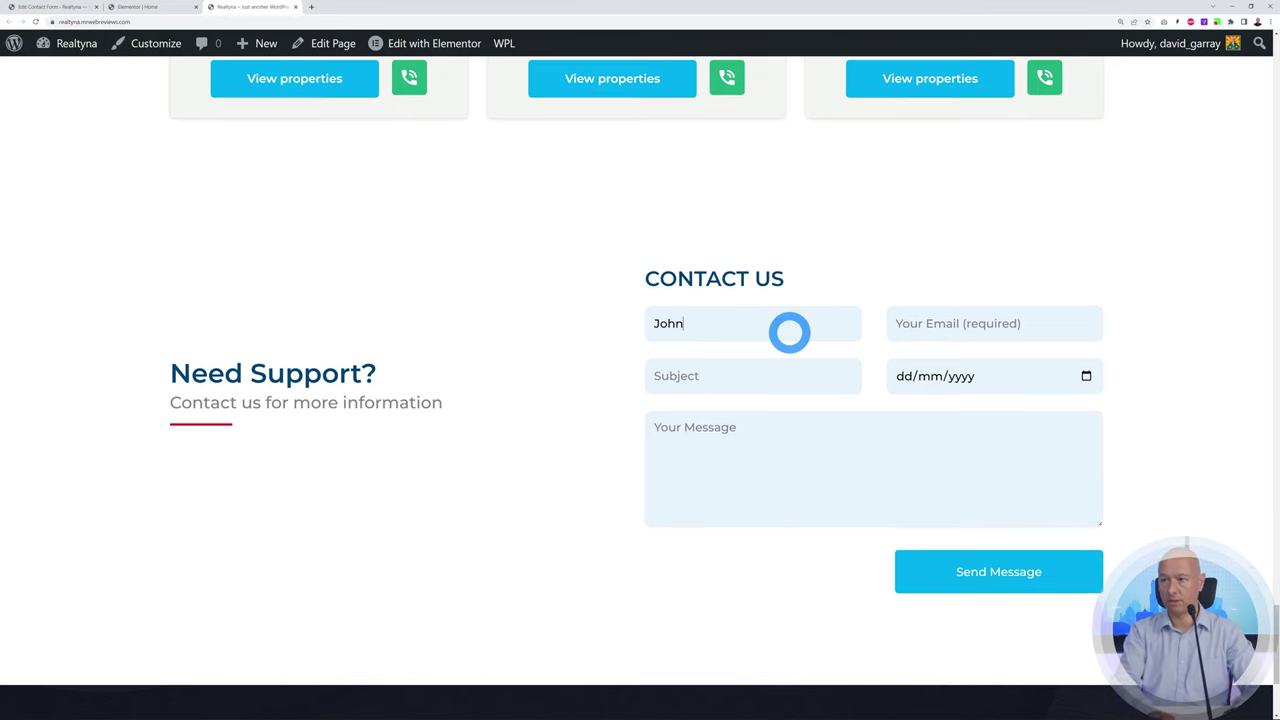
left_click(1020, 324)
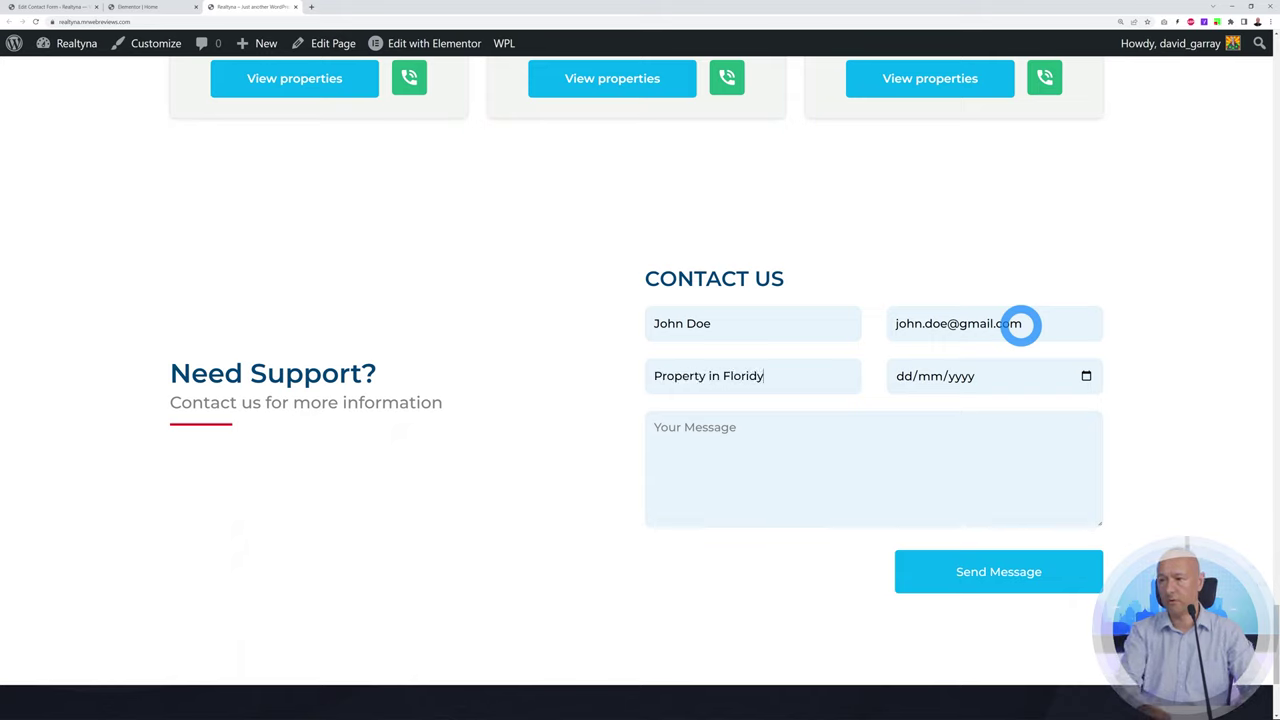
Pick 19 August 2022 as the visit date, add a message, and send the test enquiry
left_click(1083, 375)
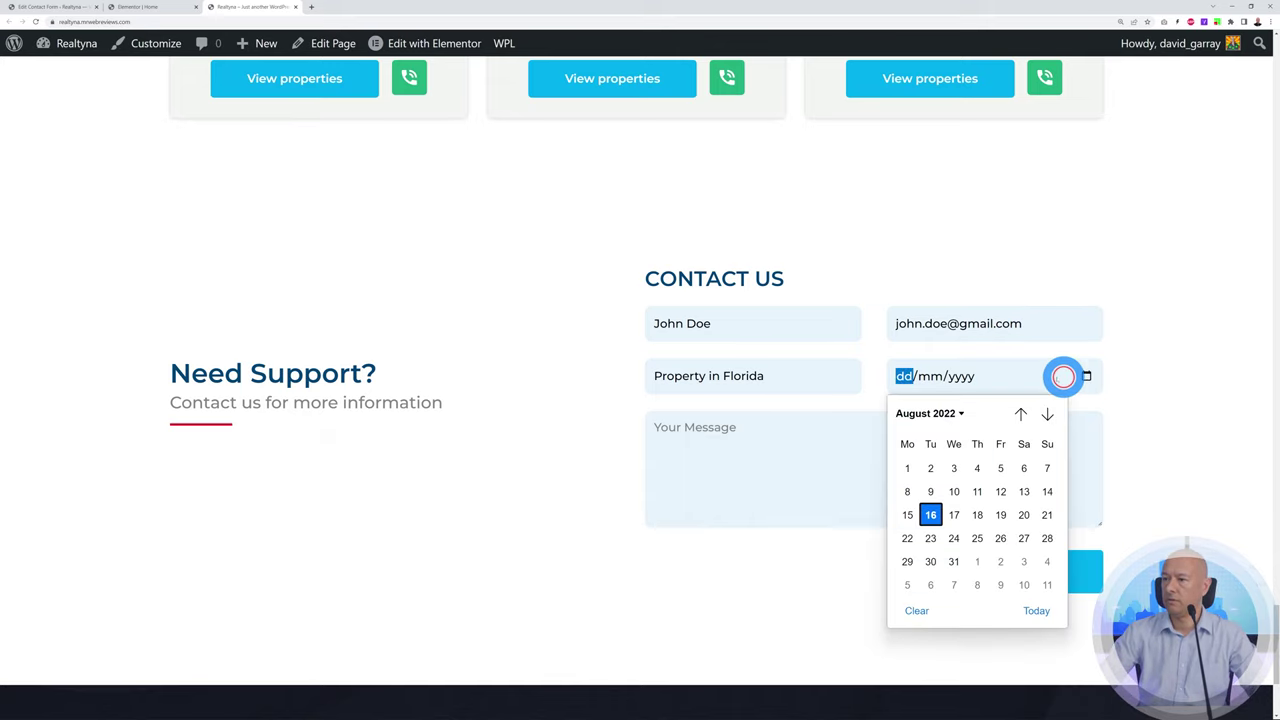
left_click(1000, 515)
left_click(914, 451)
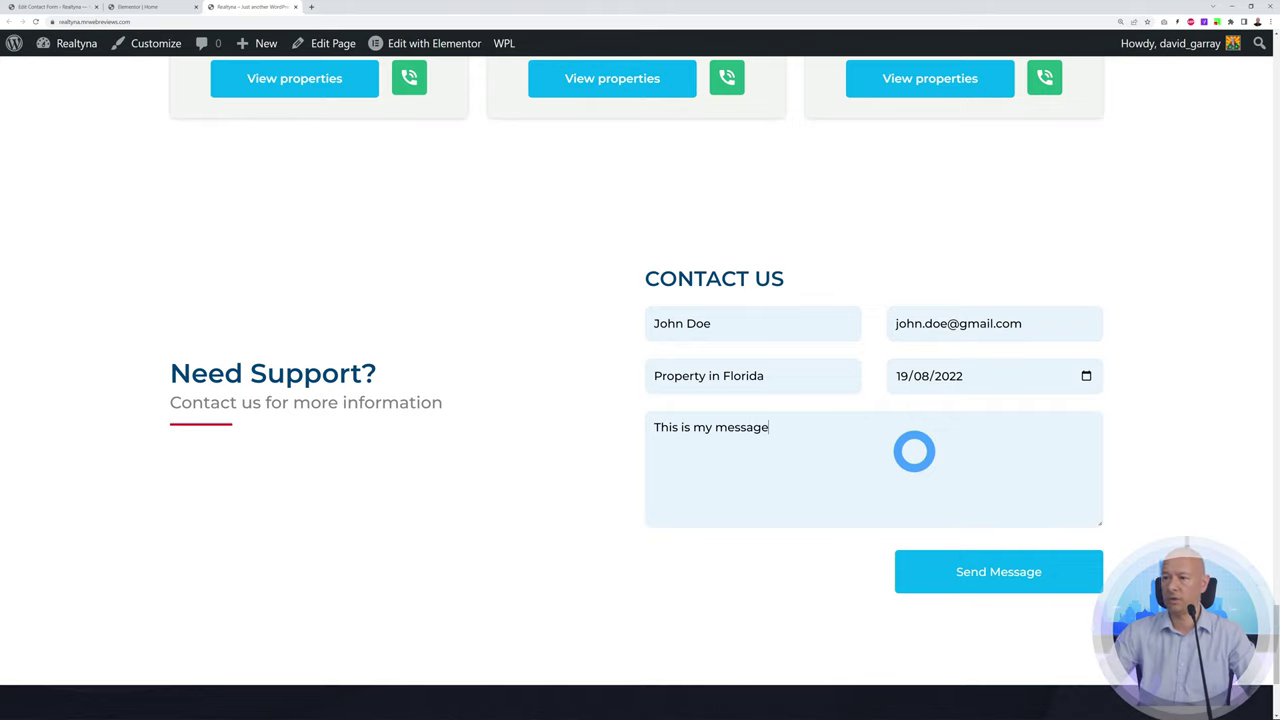
left_click(989, 577)
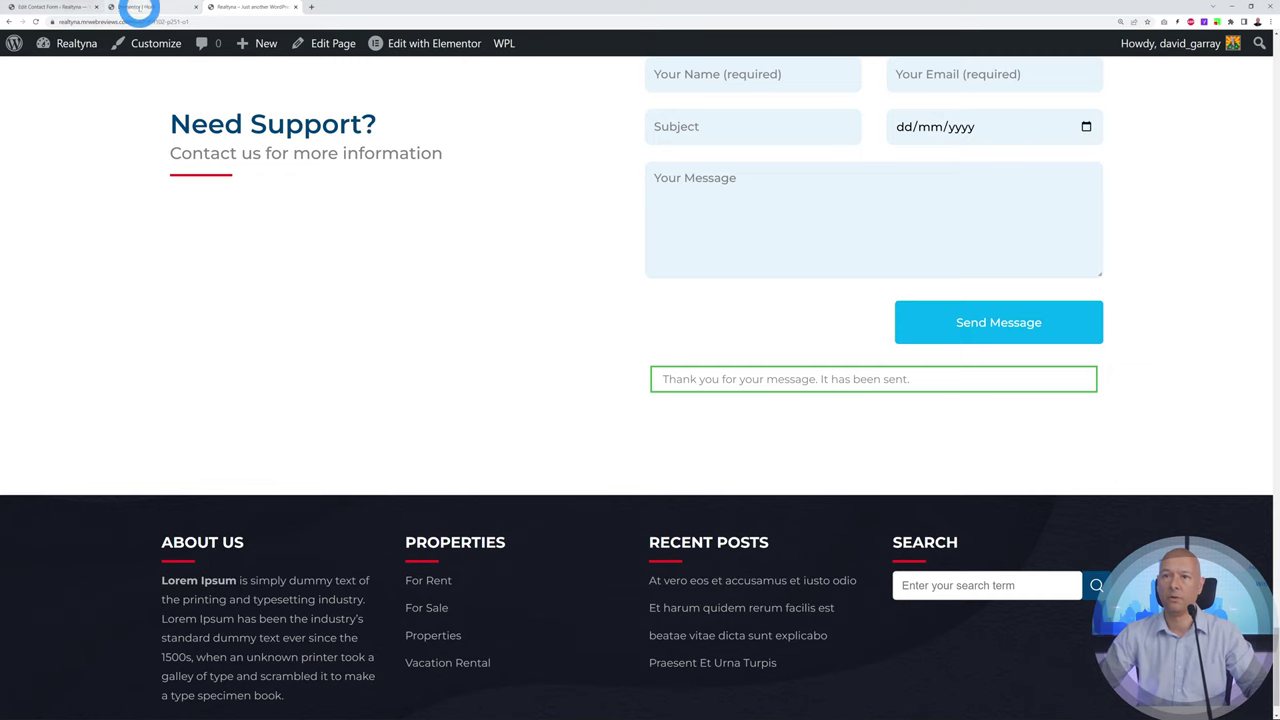
In the Contact Us form editor, open the Messages panel and inspect the success message text
left_click(72, 8)
scroll(557, 286, "down", 1)
left_click(301, 268)
scroll(594, 417, "down", 2)
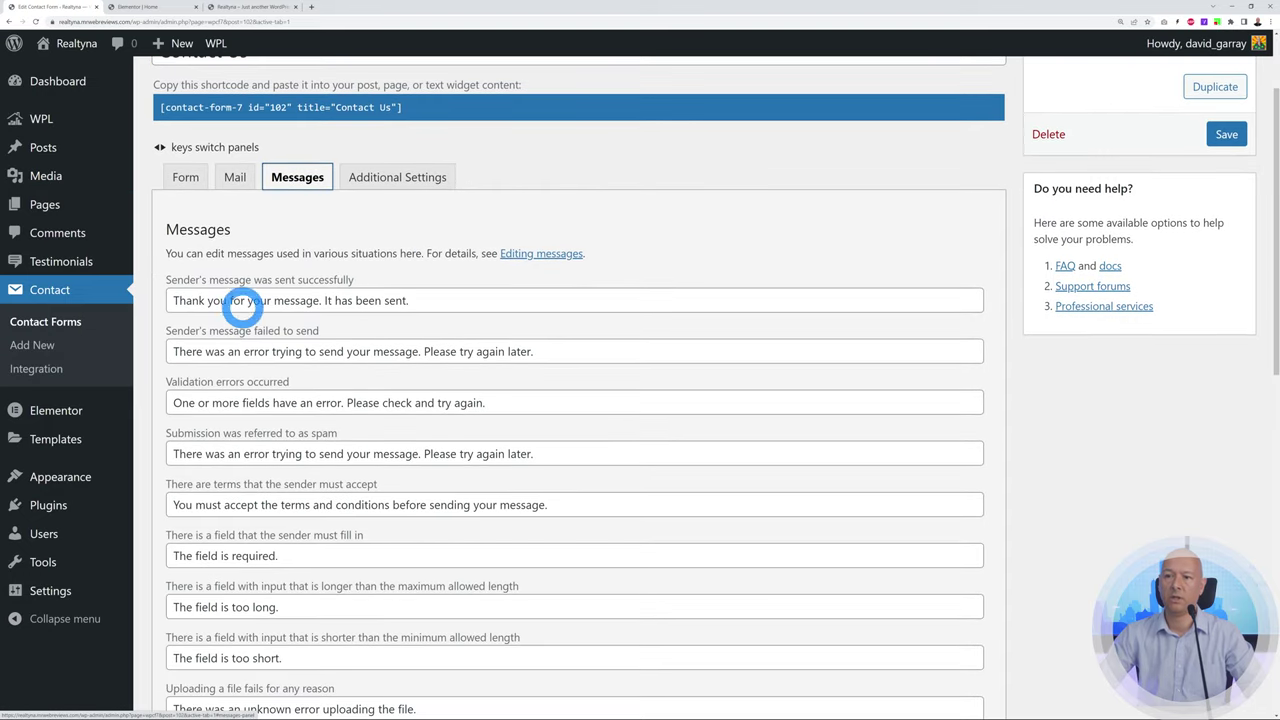
left_click_drag(172, 300, 508, 294)
left_click(567, 331)
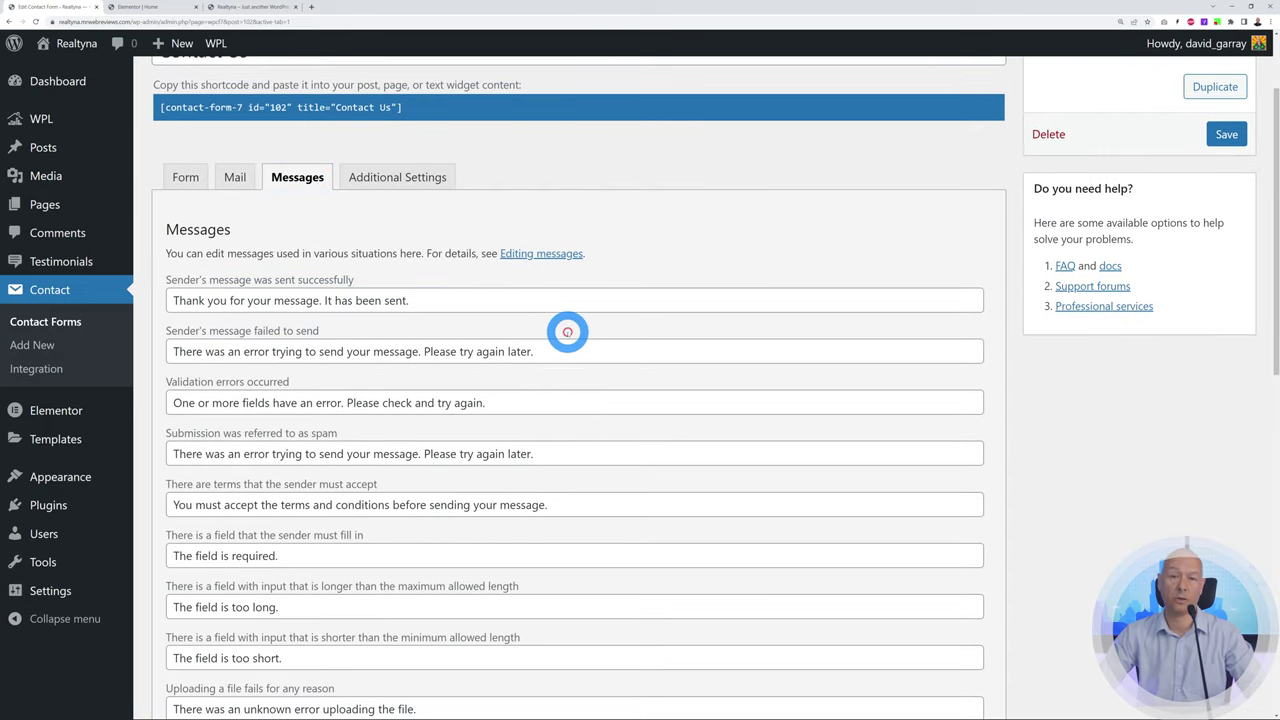
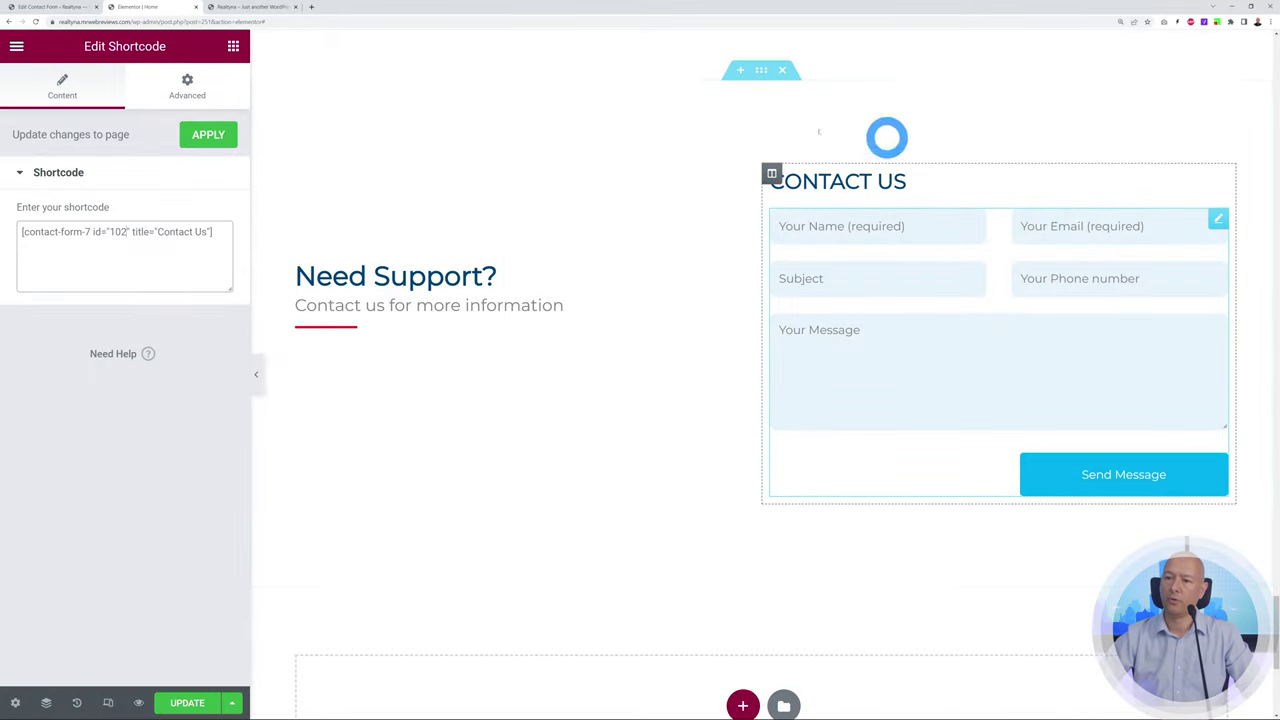
Save the home page's contact form edits in Elementor and exit to the WordPress Pages list
left_click(188, 700)
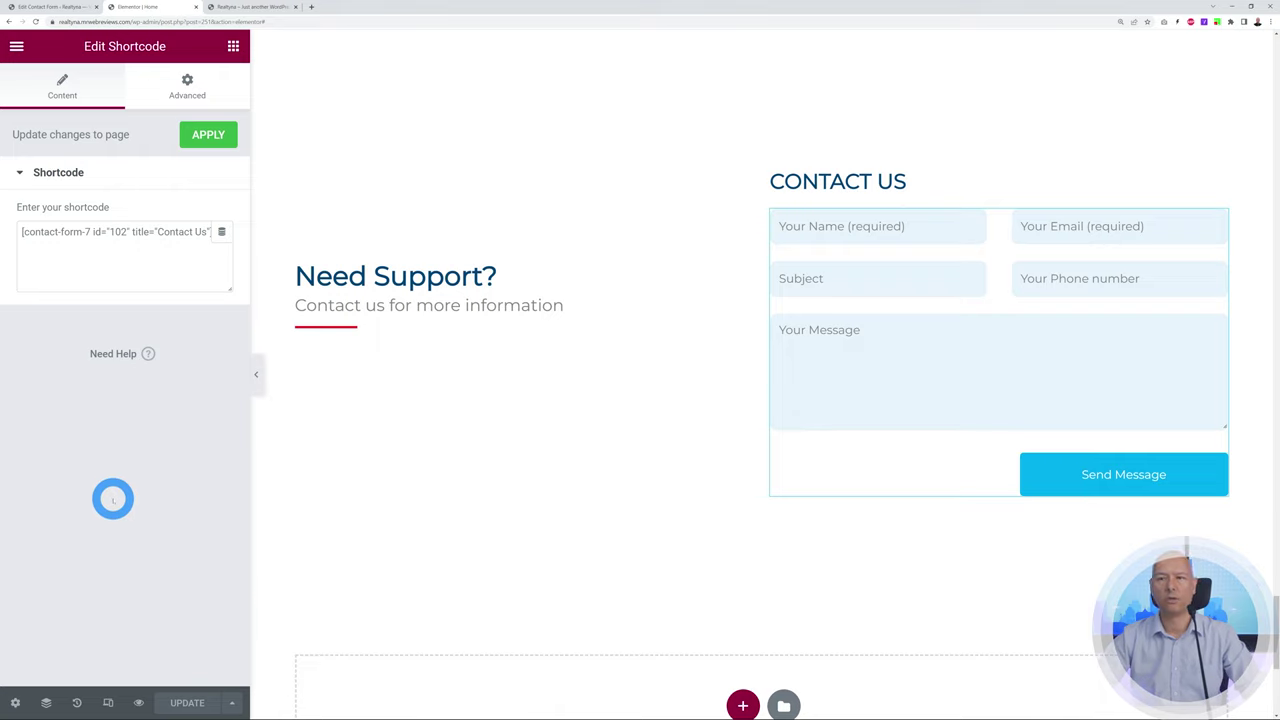
left_click(16, 46)
left_click(100, 370)
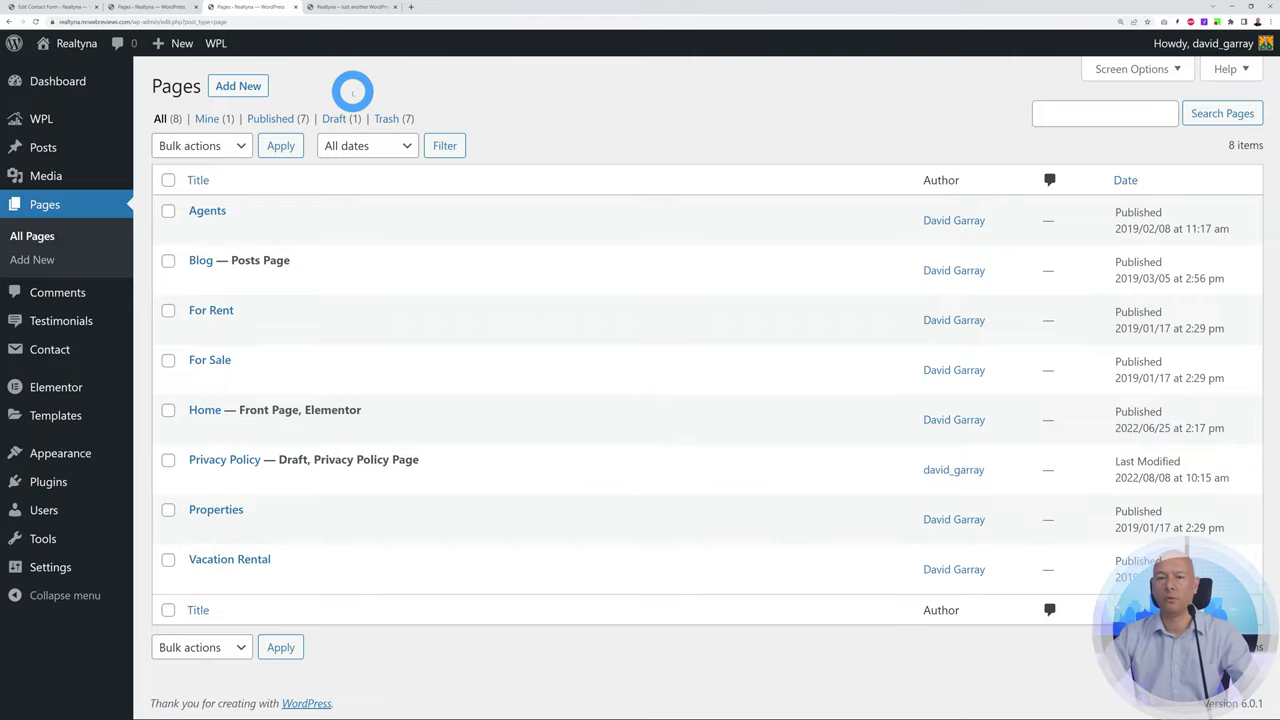
Add a new page titled 'Contact Us', publish it, and launch Elementor on it
left_click(242, 87)
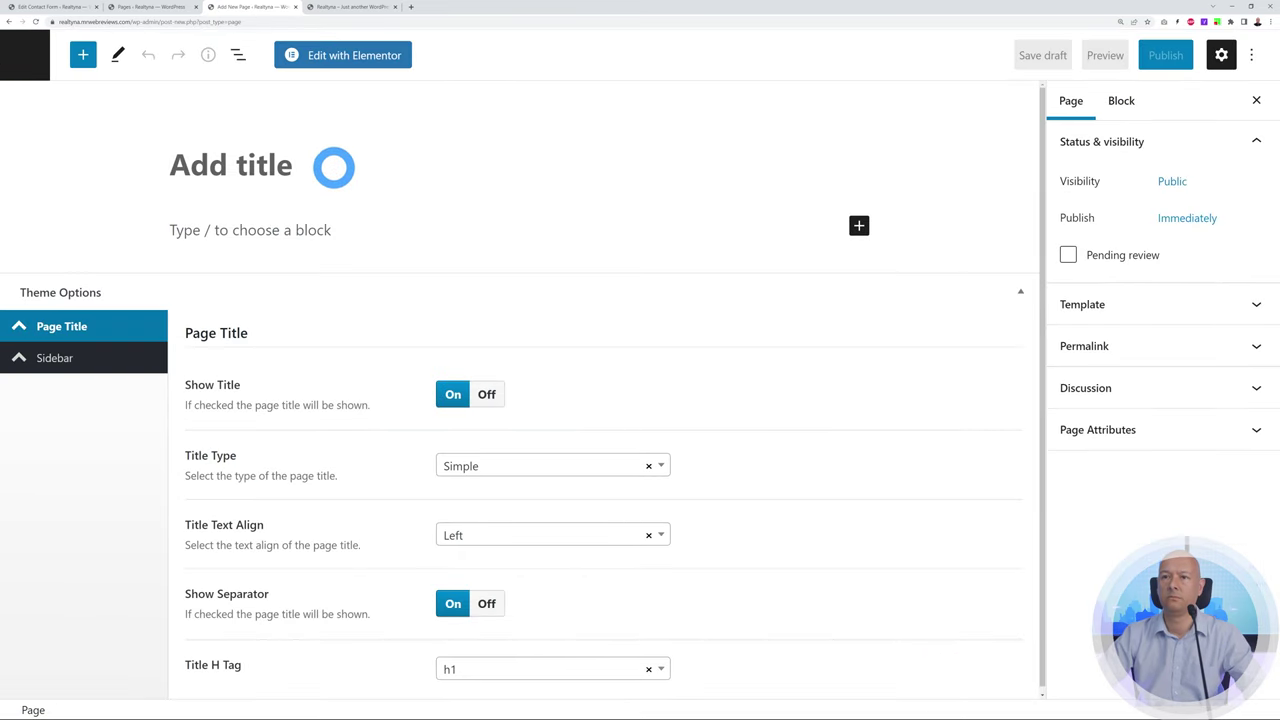
type("Contact")
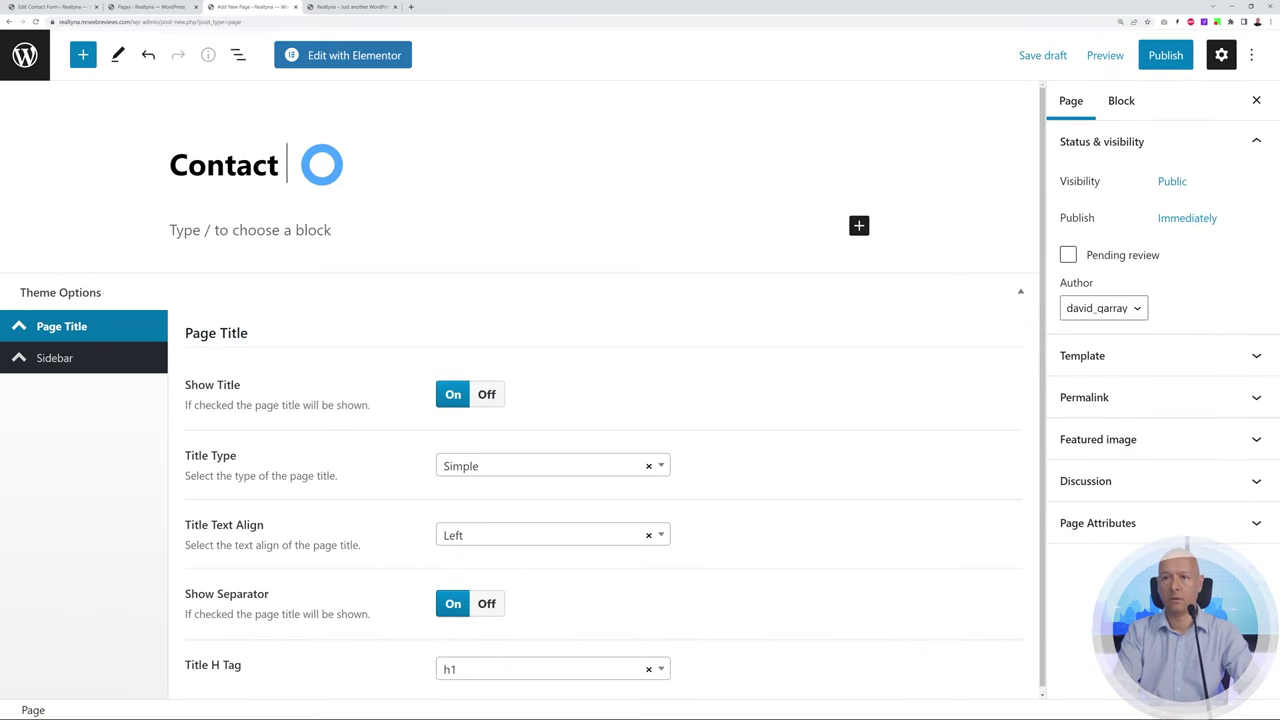
left_click(1166, 55)
left_click(1114, 55)
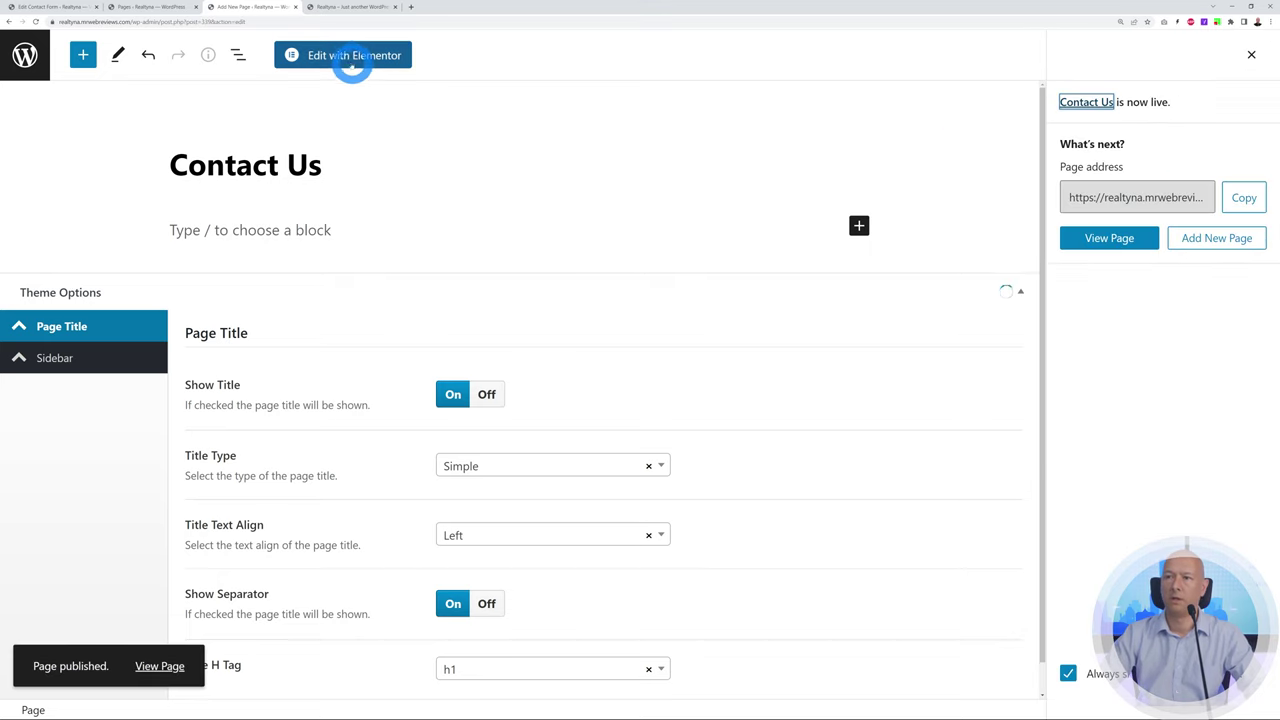
left_click(349, 56)
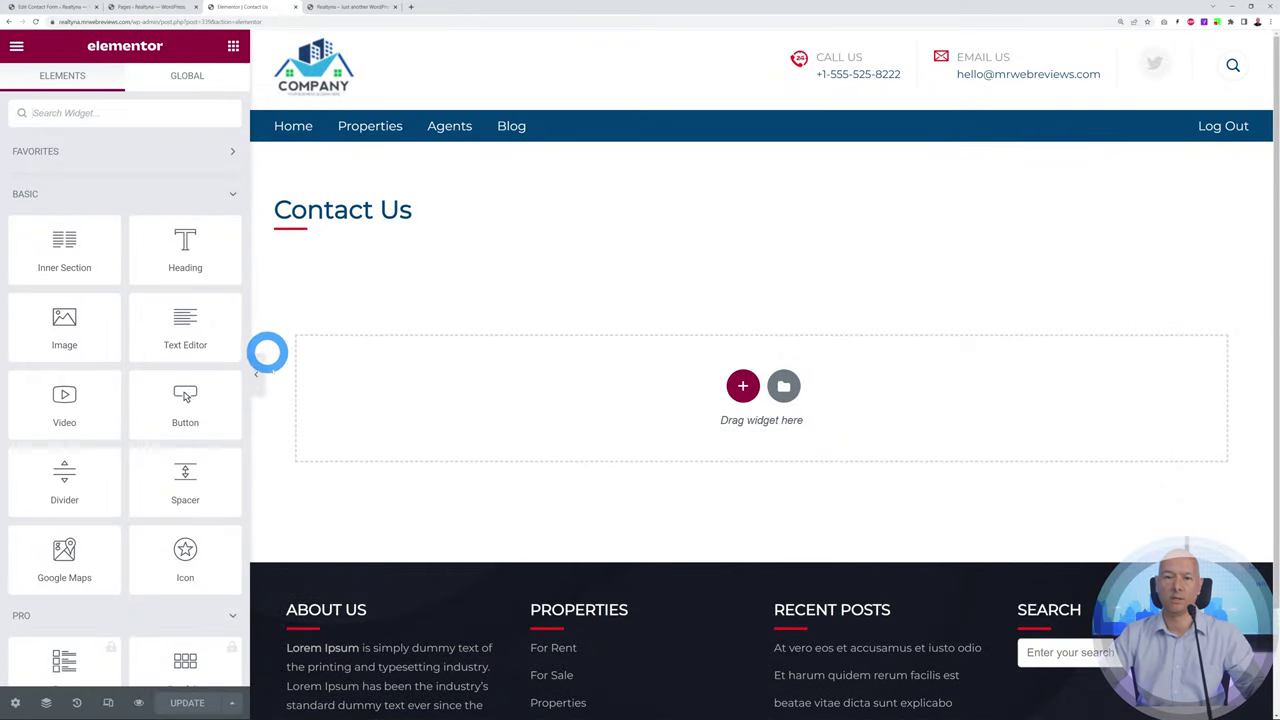
Add a two-column section with a Text Editor holding the pasted company address on the left
left_click(743, 385)
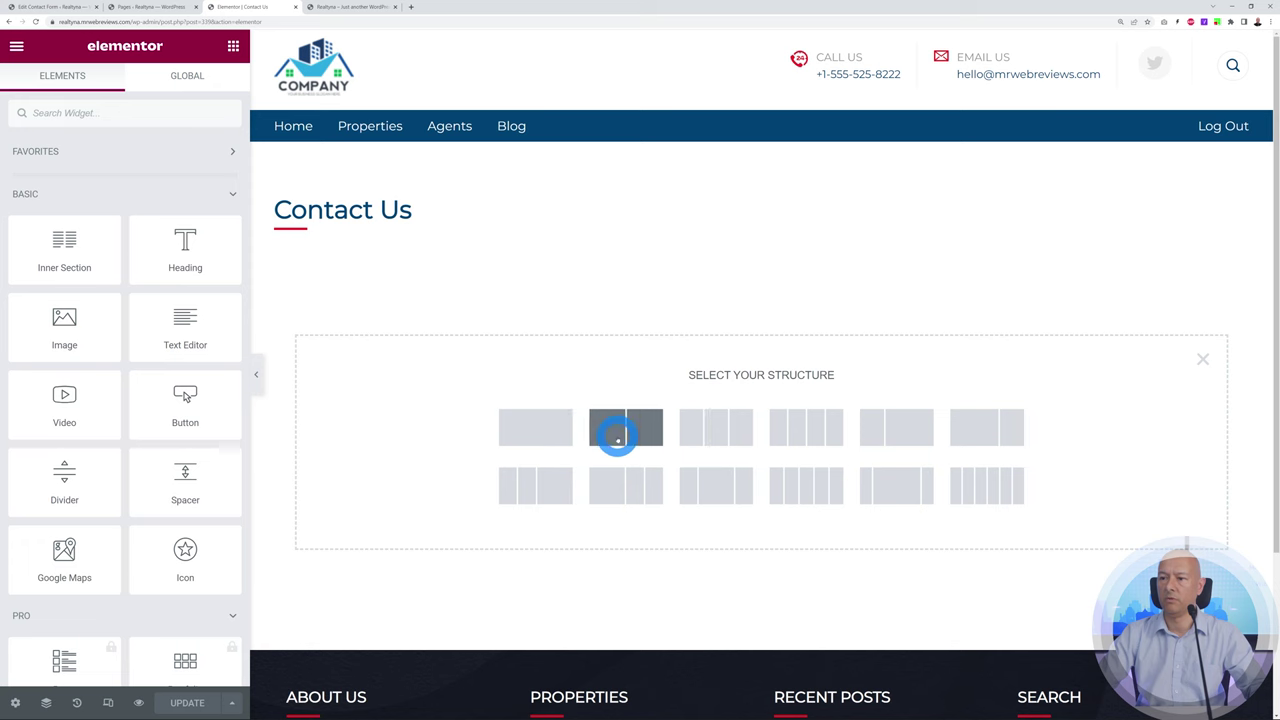
left_click(625, 427)
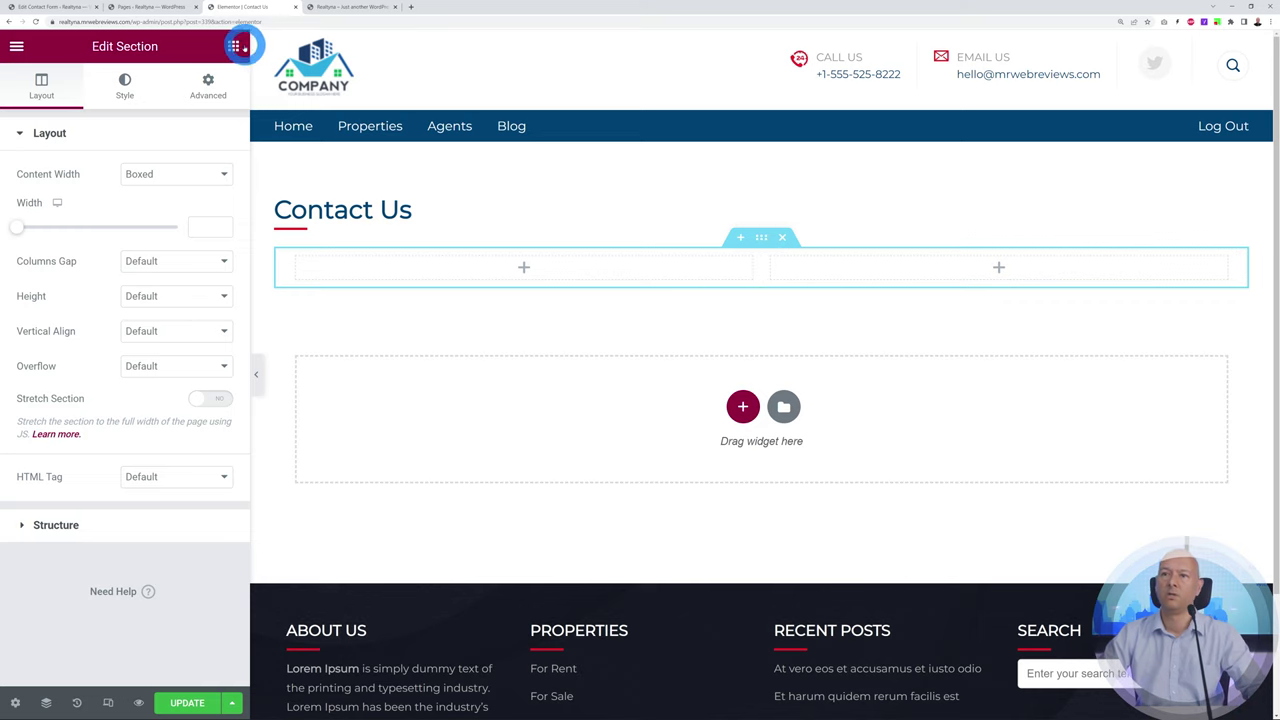
left_click(233, 47)
left_click_drag(205, 330, 450, 276)
left_click_drag(447, 266, 447, 266)
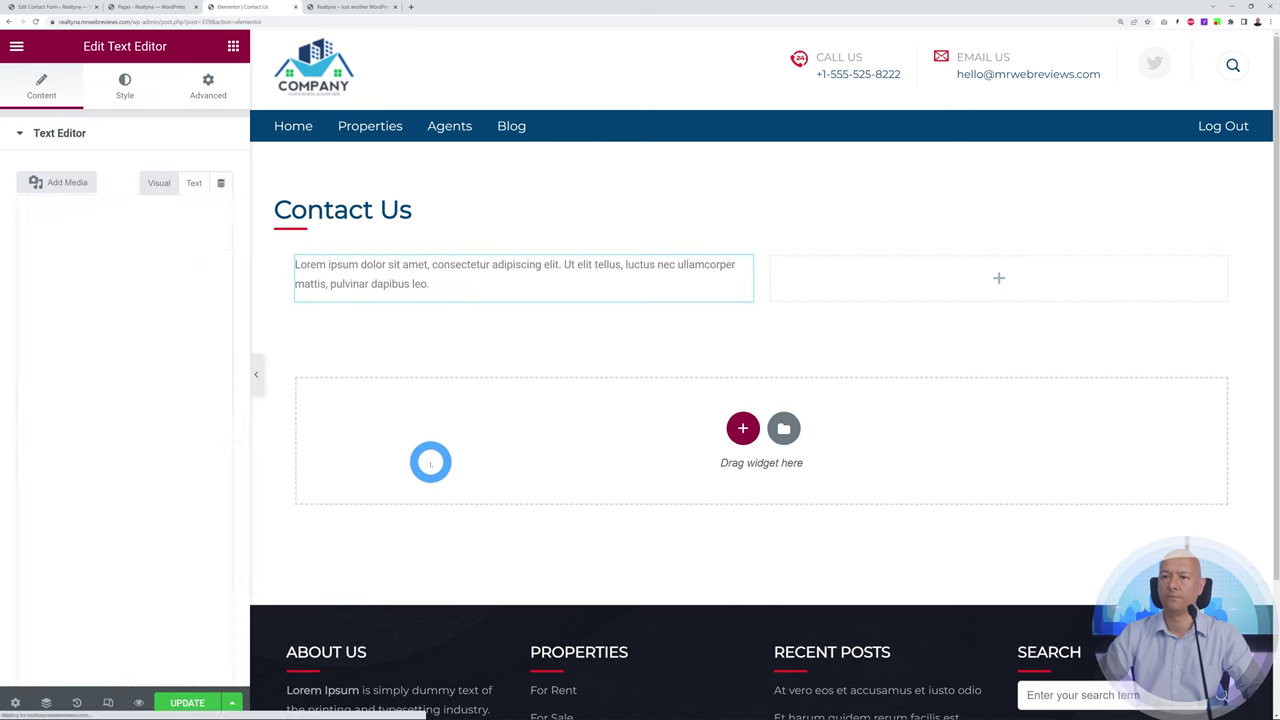
left_click_drag(196, 334, 18, 263)
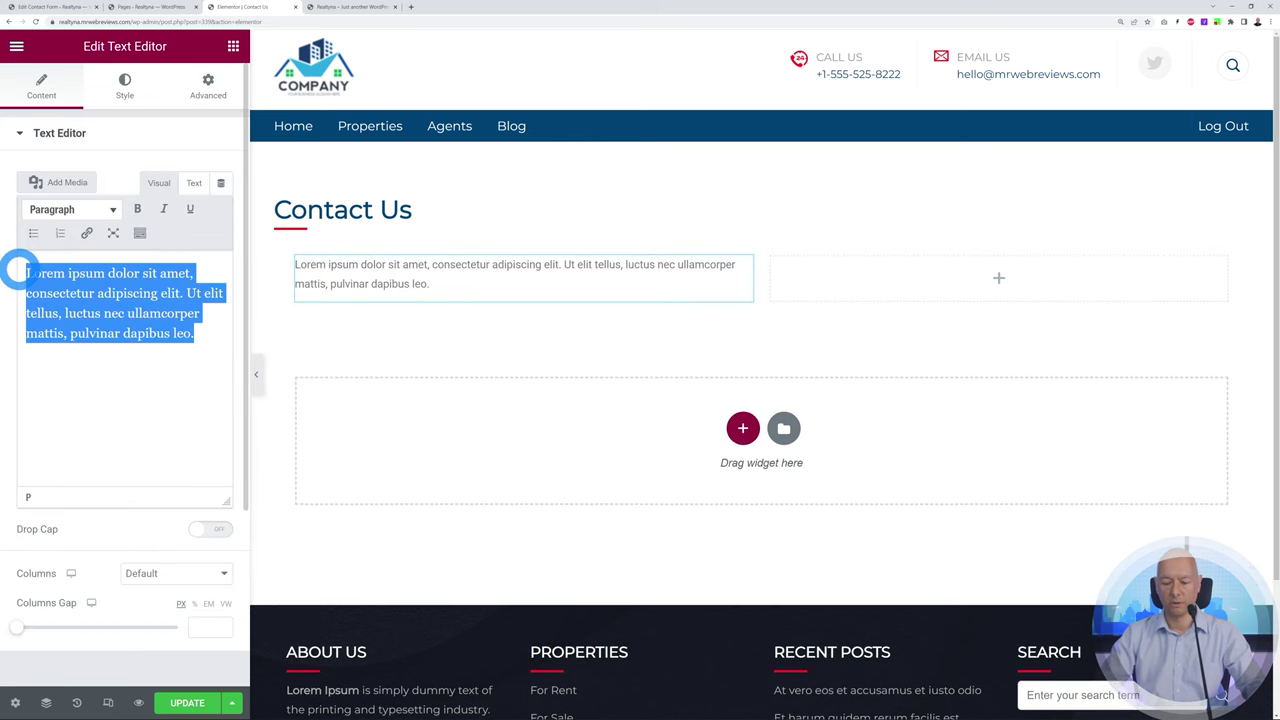
key("ctrl+v")
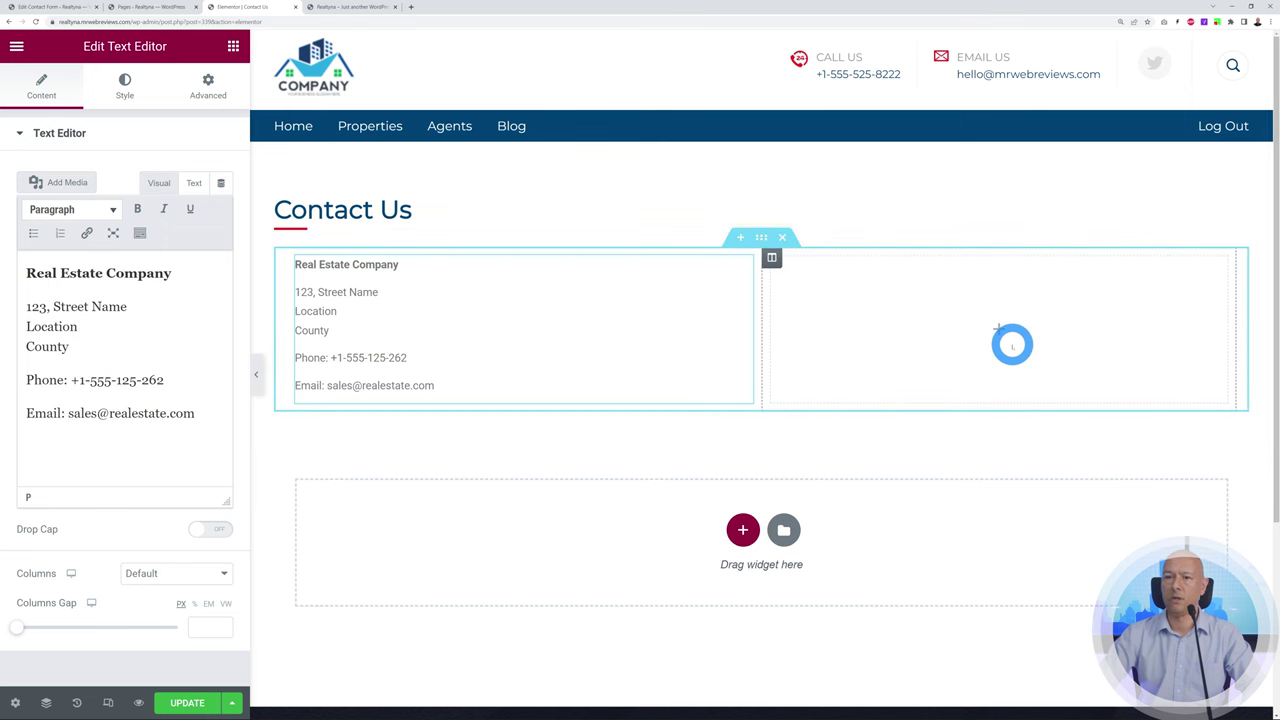
Put the Contact Us form's shortcode in a right-column Shortcode widget, save, and return to Pages
left_click(45, 7)
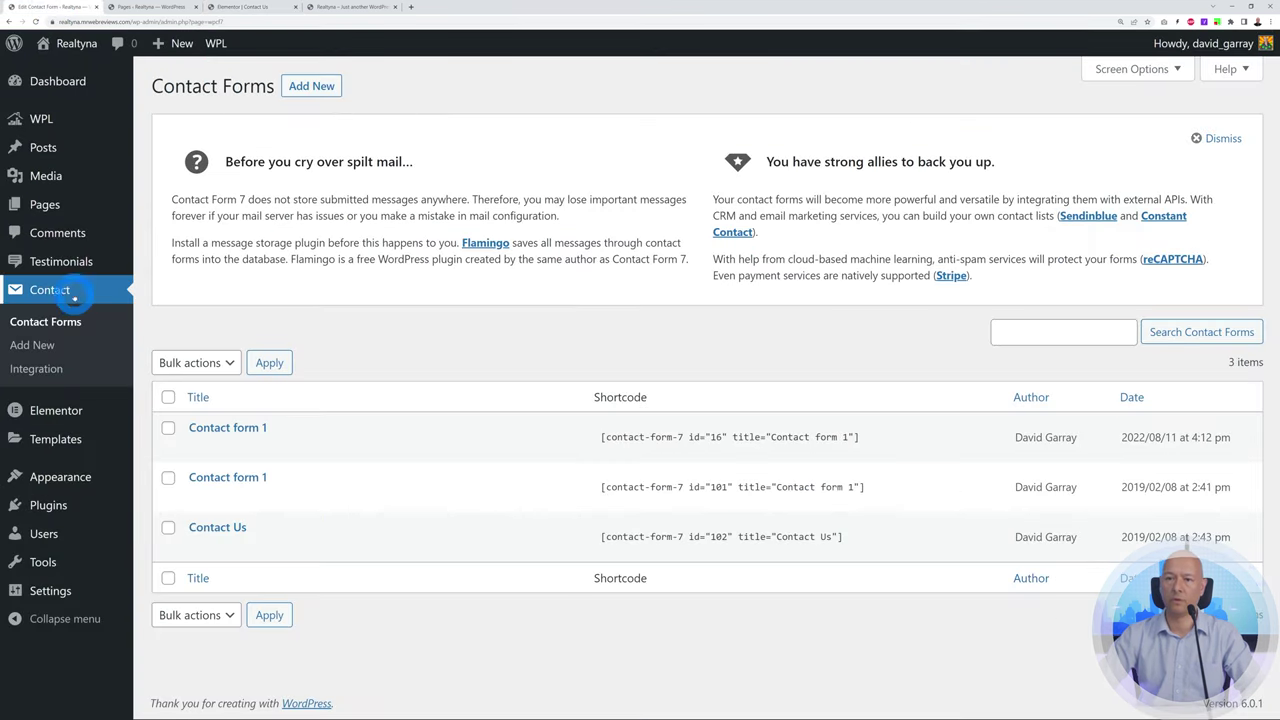
left_click(721, 537)
key("ctrl+c")
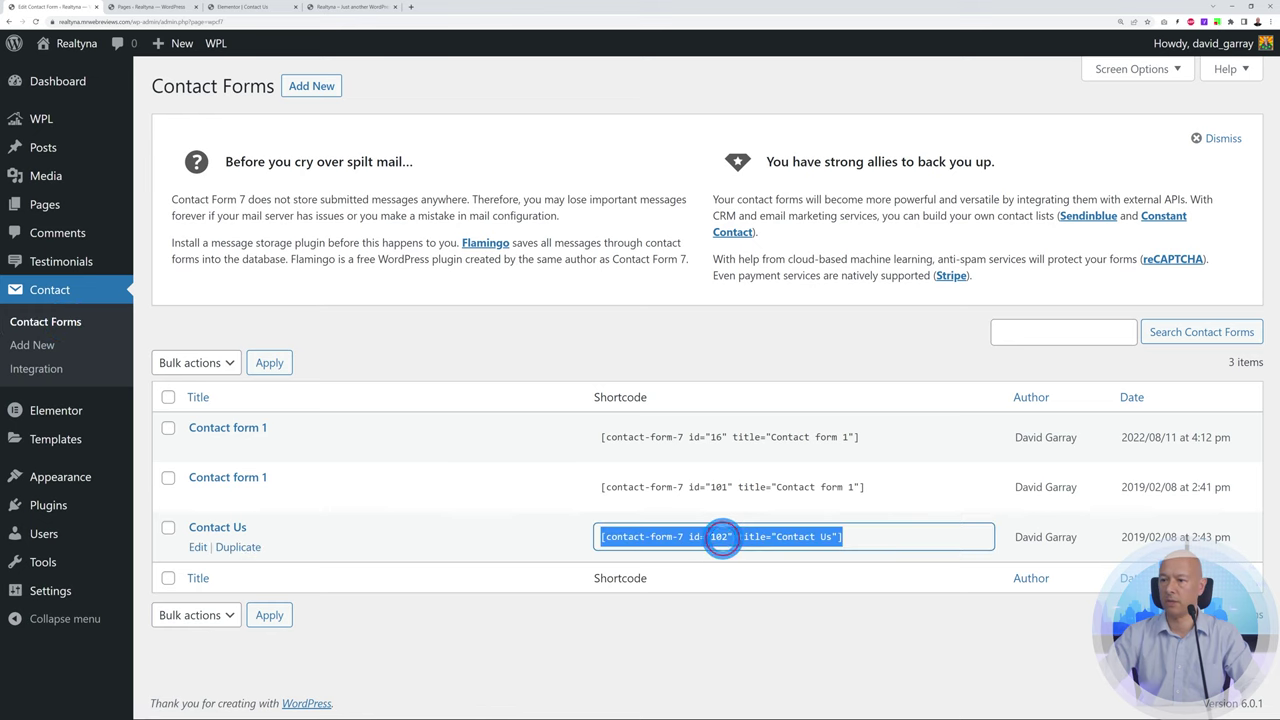
left_click(246, 7)
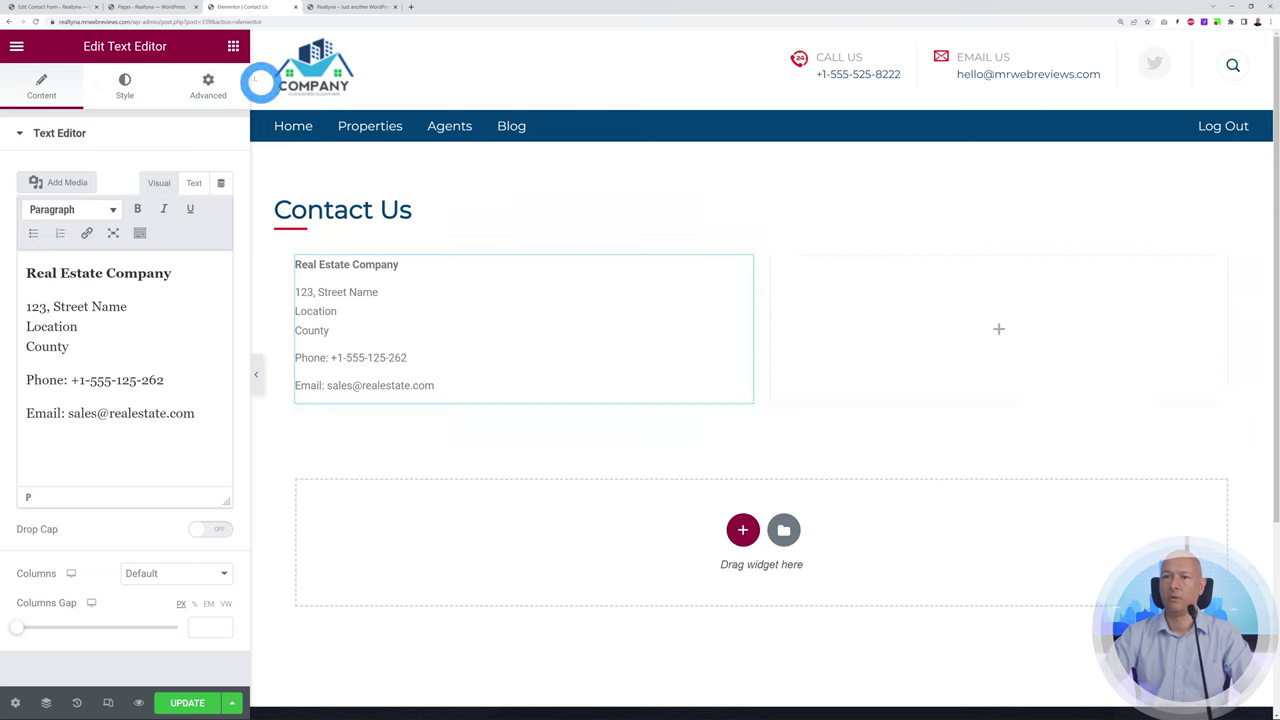
left_click(233, 48)
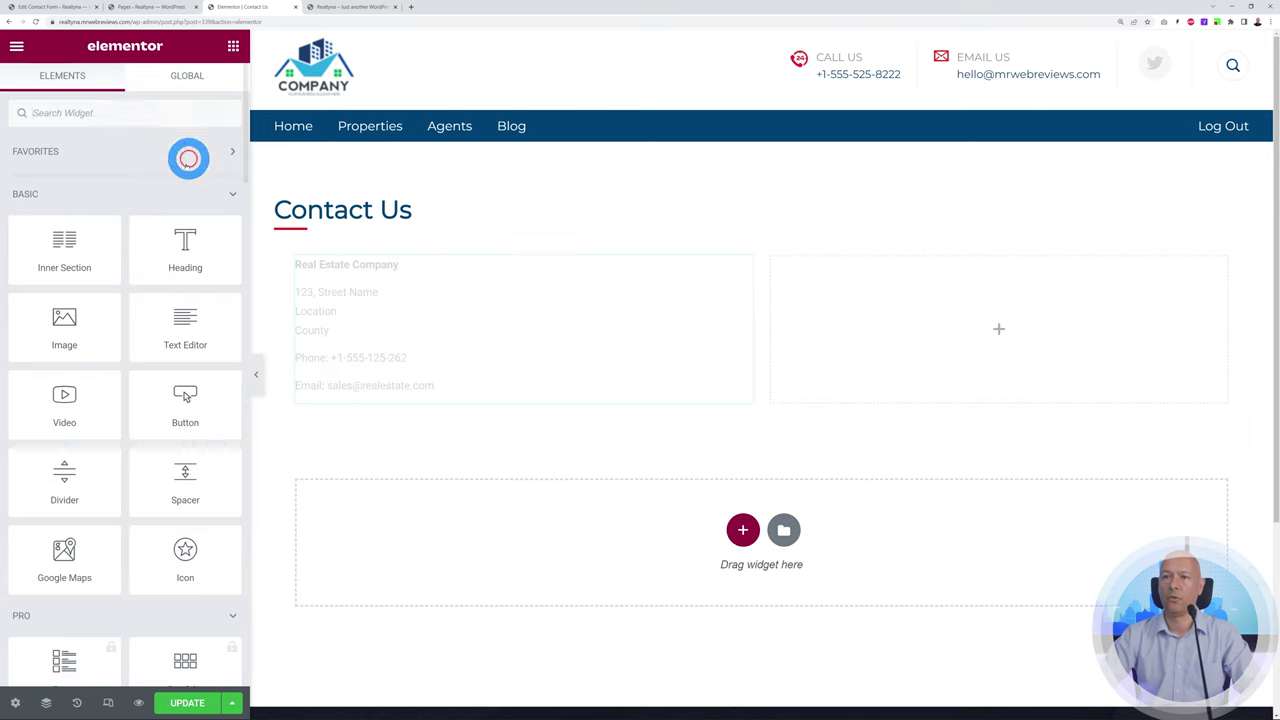
left_click(115, 112)
type("short")
left_click_drag(66, 166, 840, 317)
left_click(171, 251)
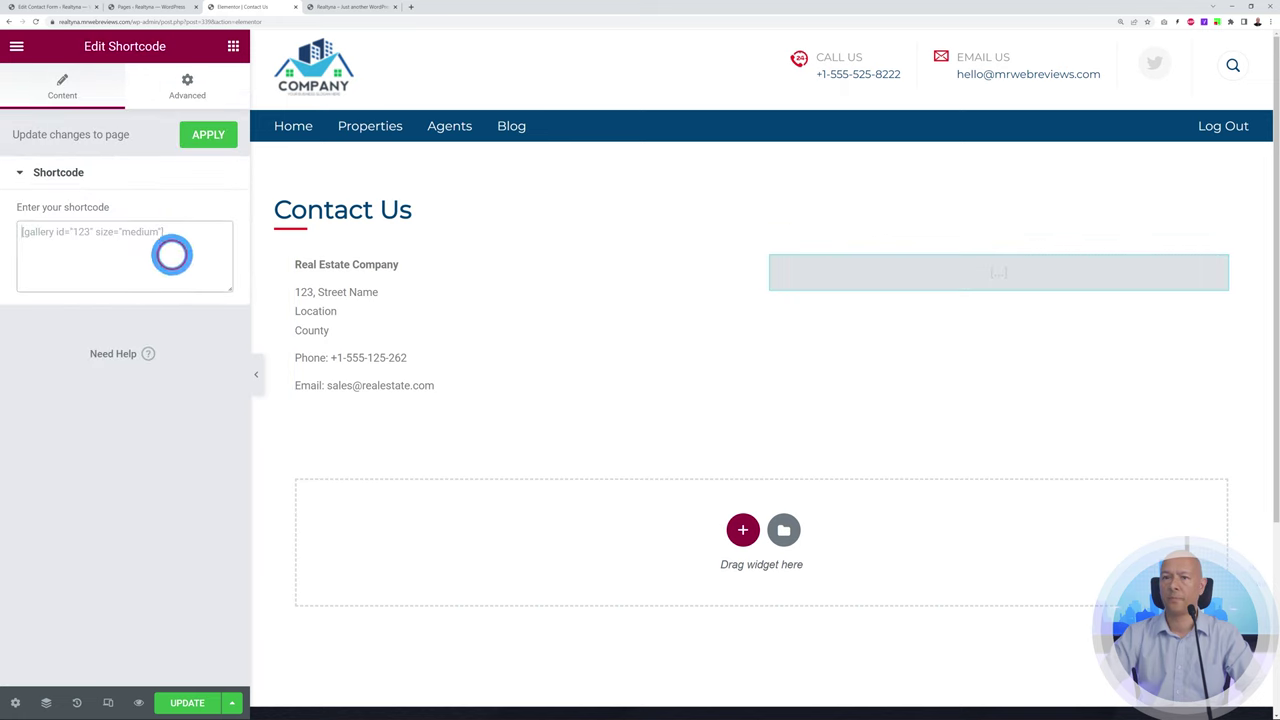
key("ctrl+v")
left_click(187, 702)
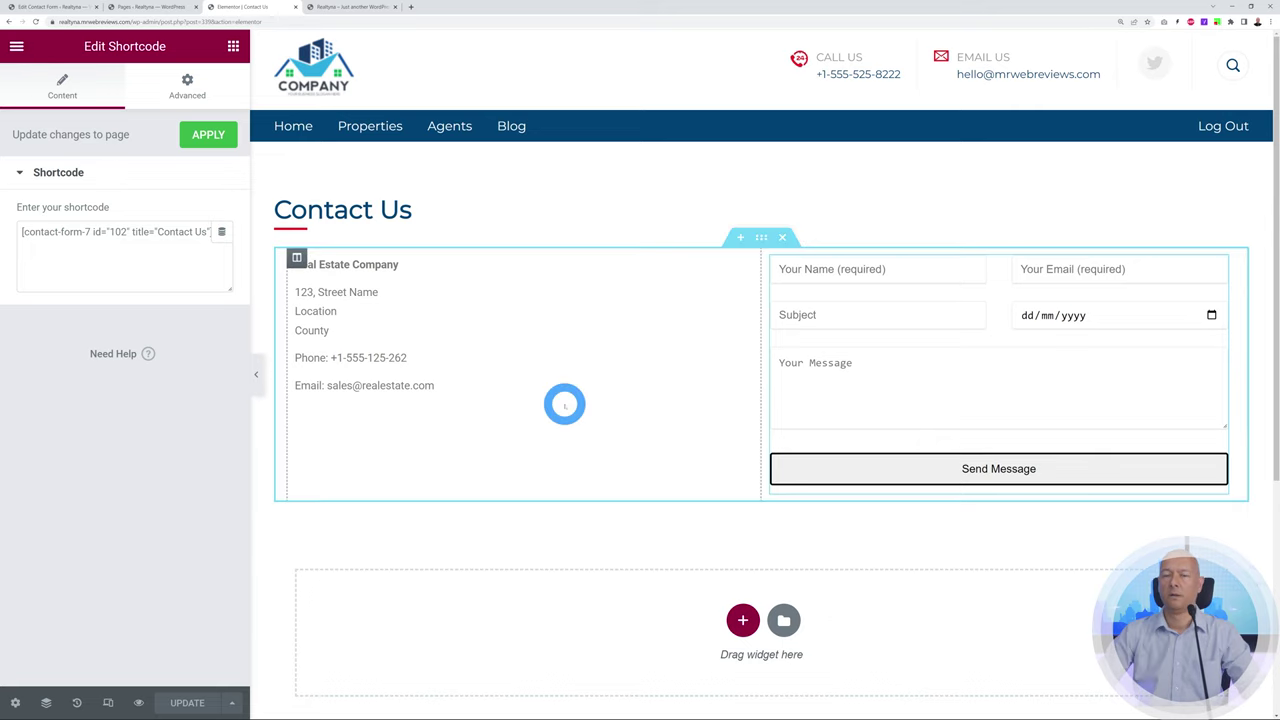
left_click(136, 7)
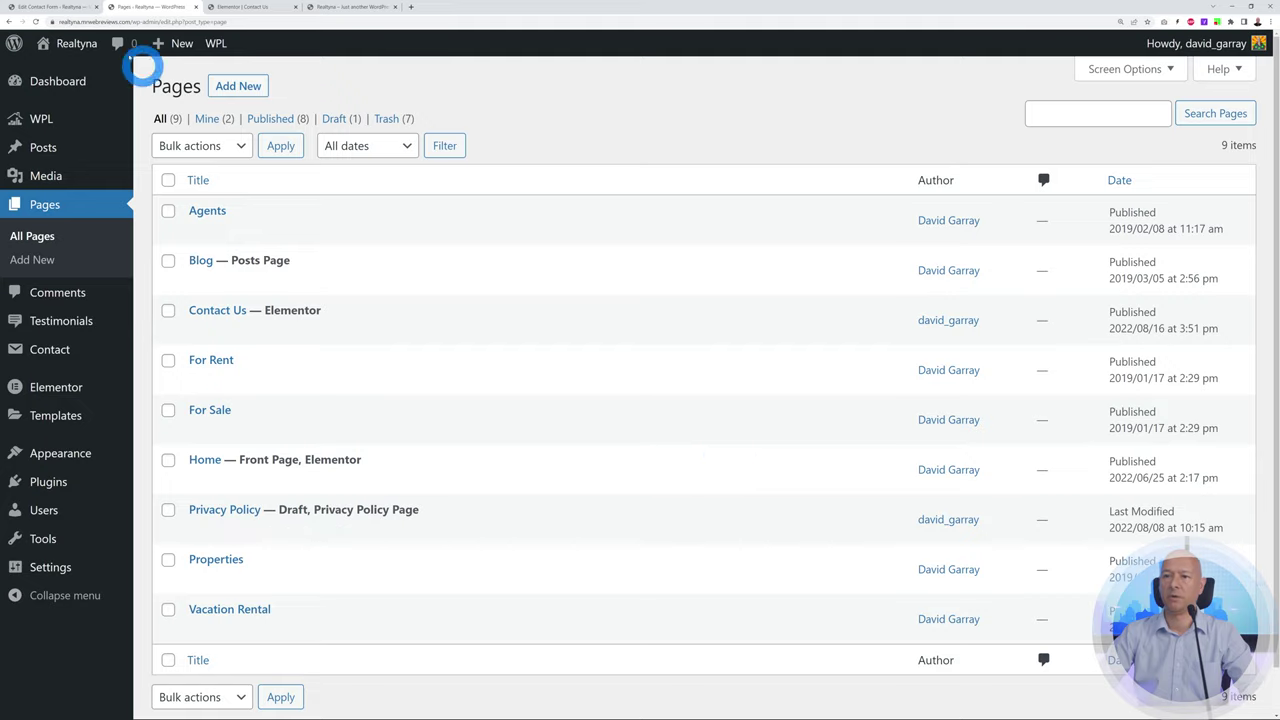
View the live Contact Us page in a new tab, check its address and form, then return to Contact Forms
mouse_move(240, 312)
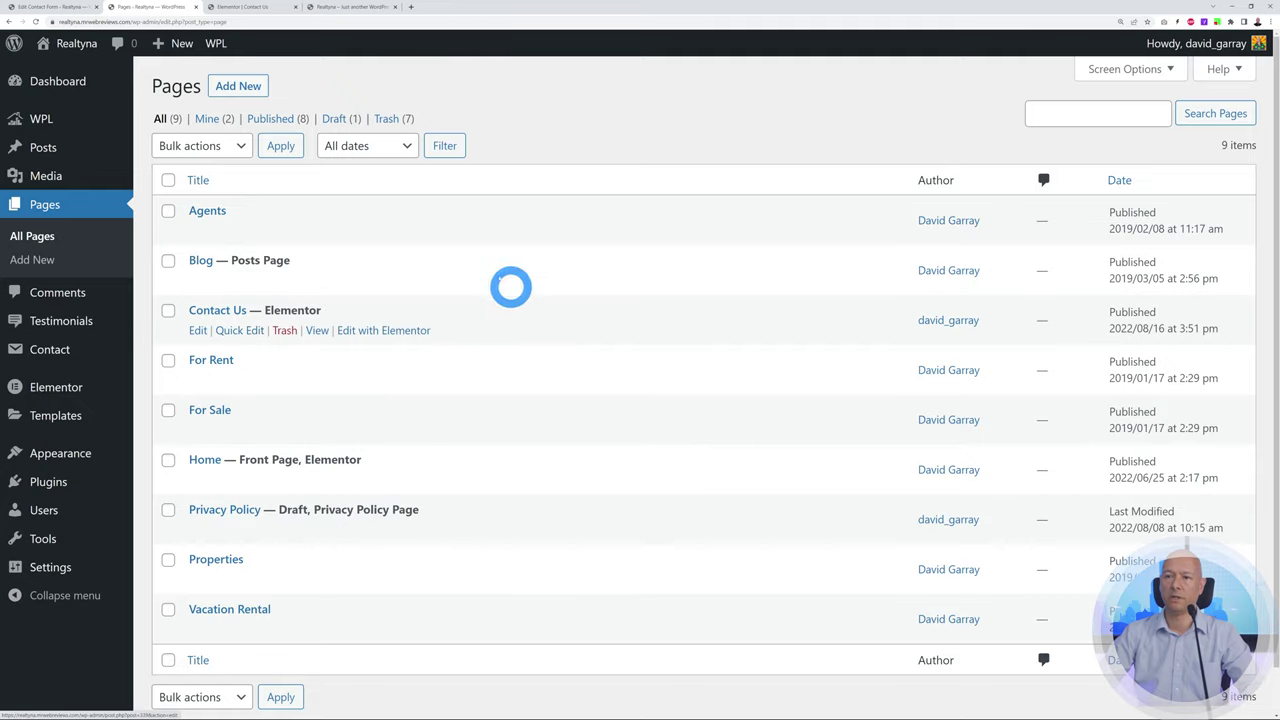
double_click(267, 310)
left_click(612, 140)
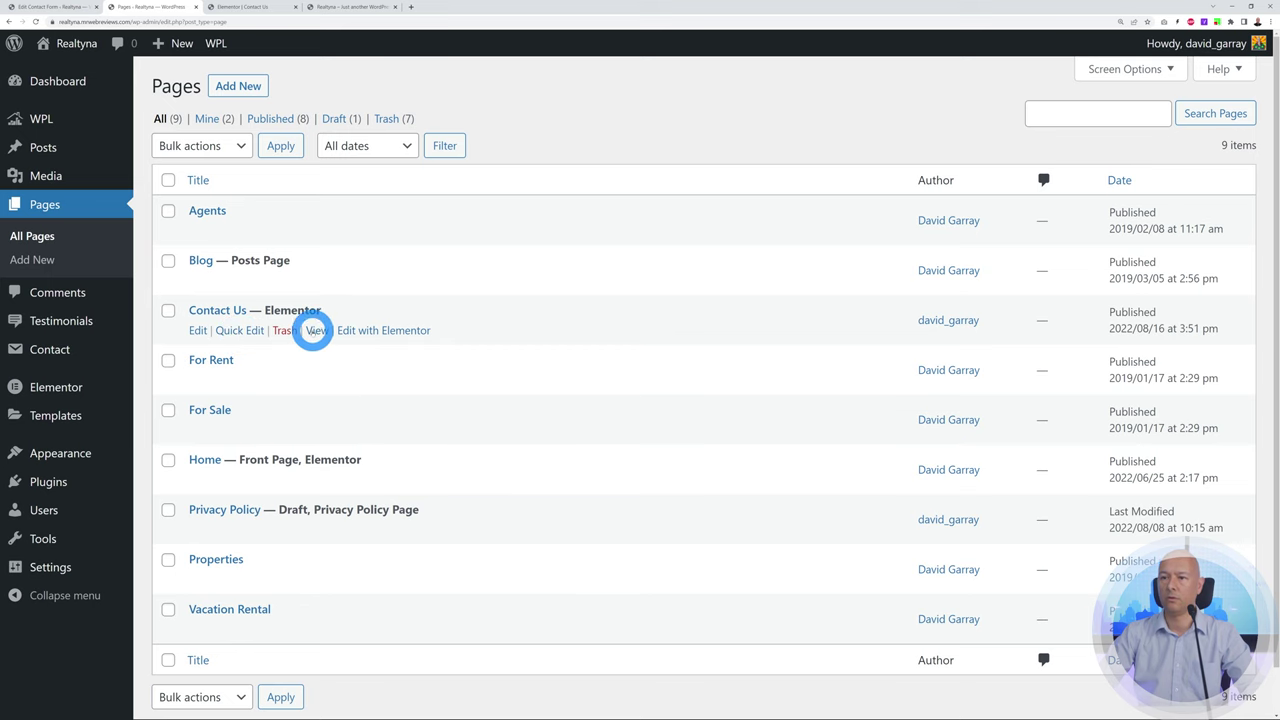
right_click(312, 334)
left_click(330, 342)
left_click(272, 12)
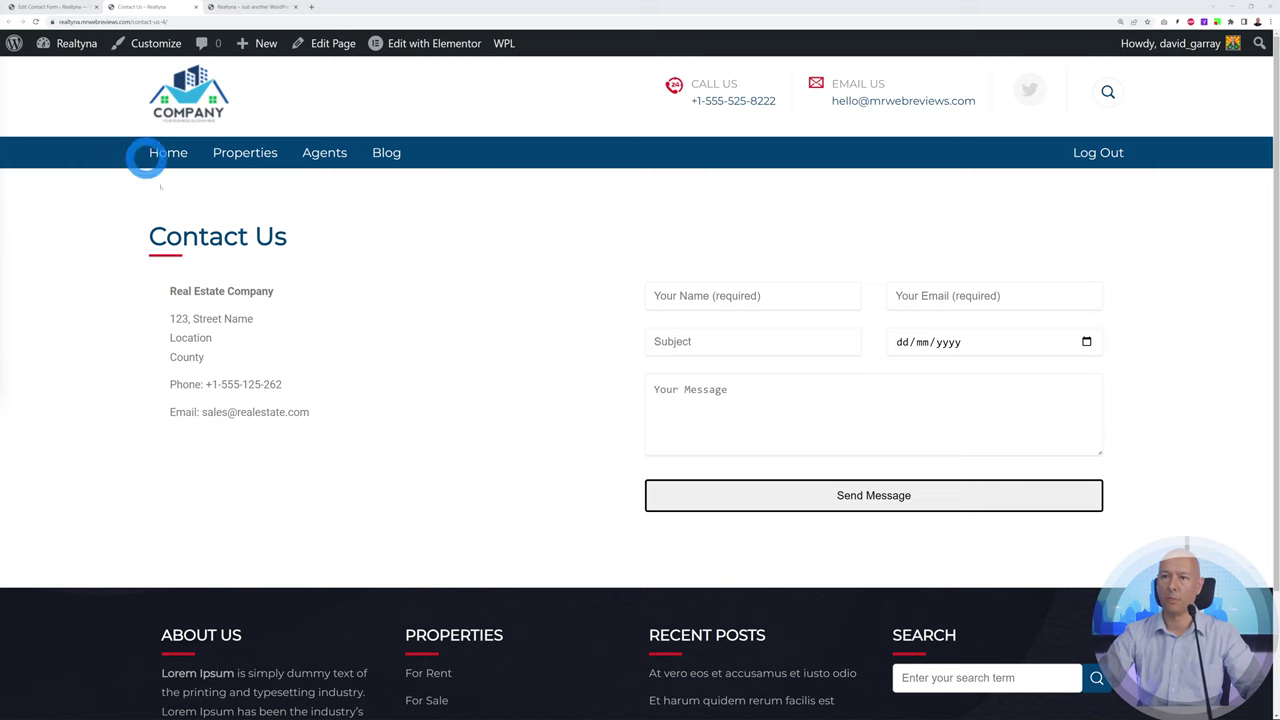
scroll(452, 363, "down", 2)
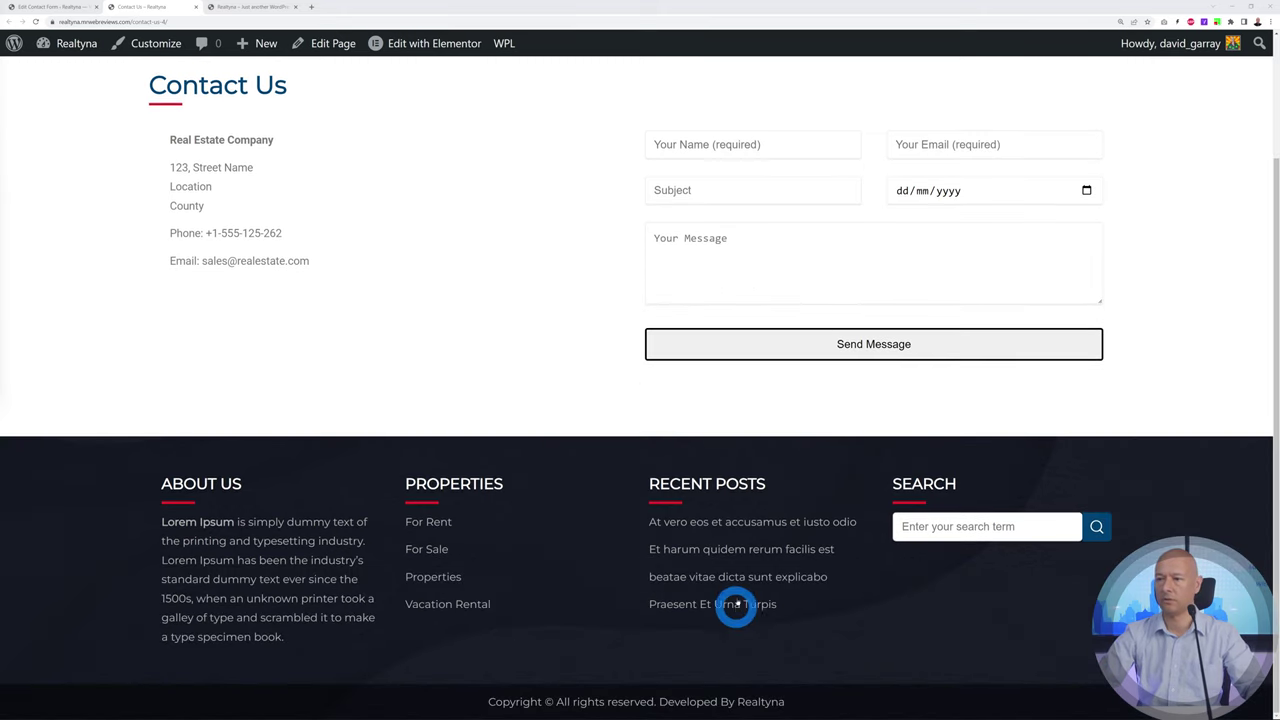
scroll(552, 570, "up", 2)
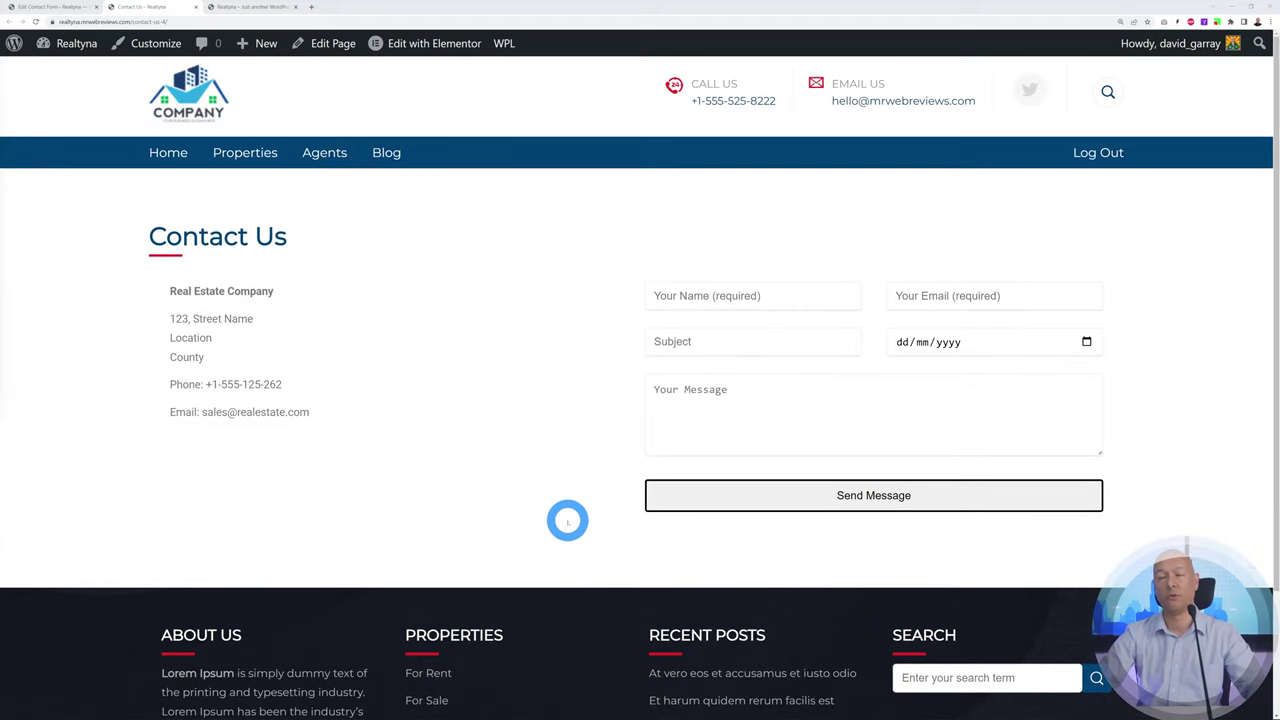
left_click(60, 7)
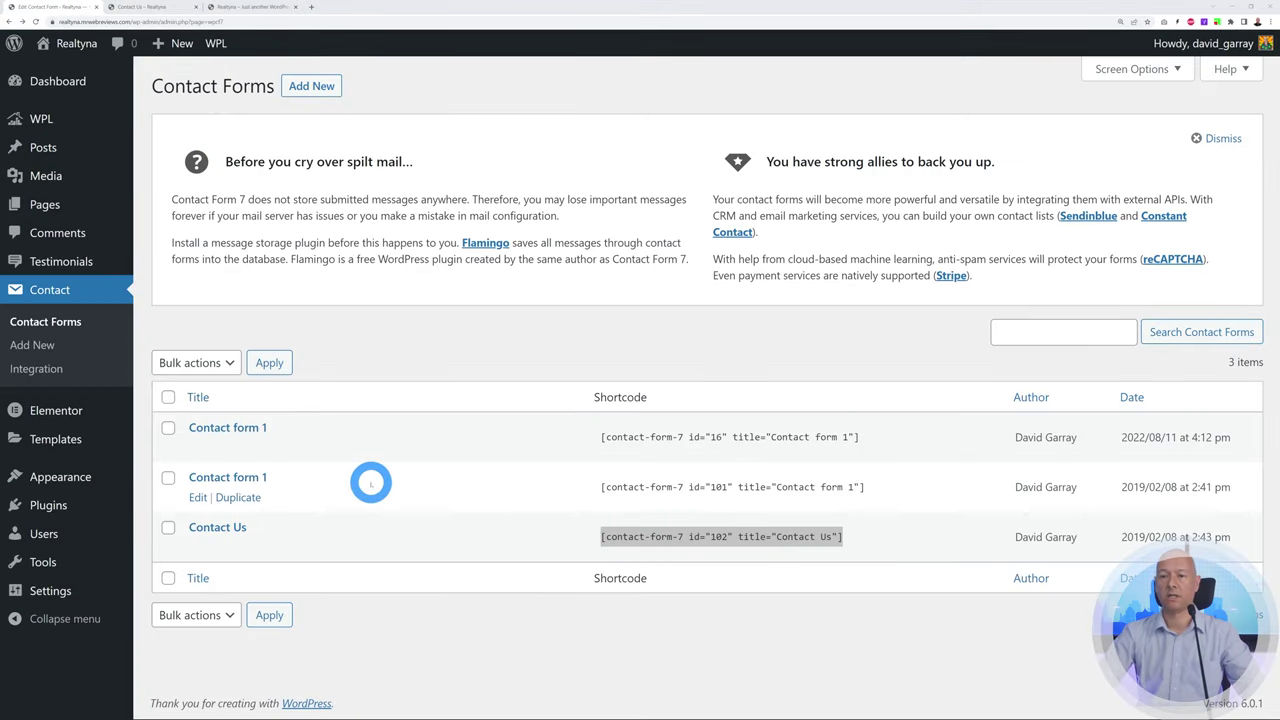
Load Main Menu in Appearance > Menus and compare it with the live site's header
mouse_move(106, 477)
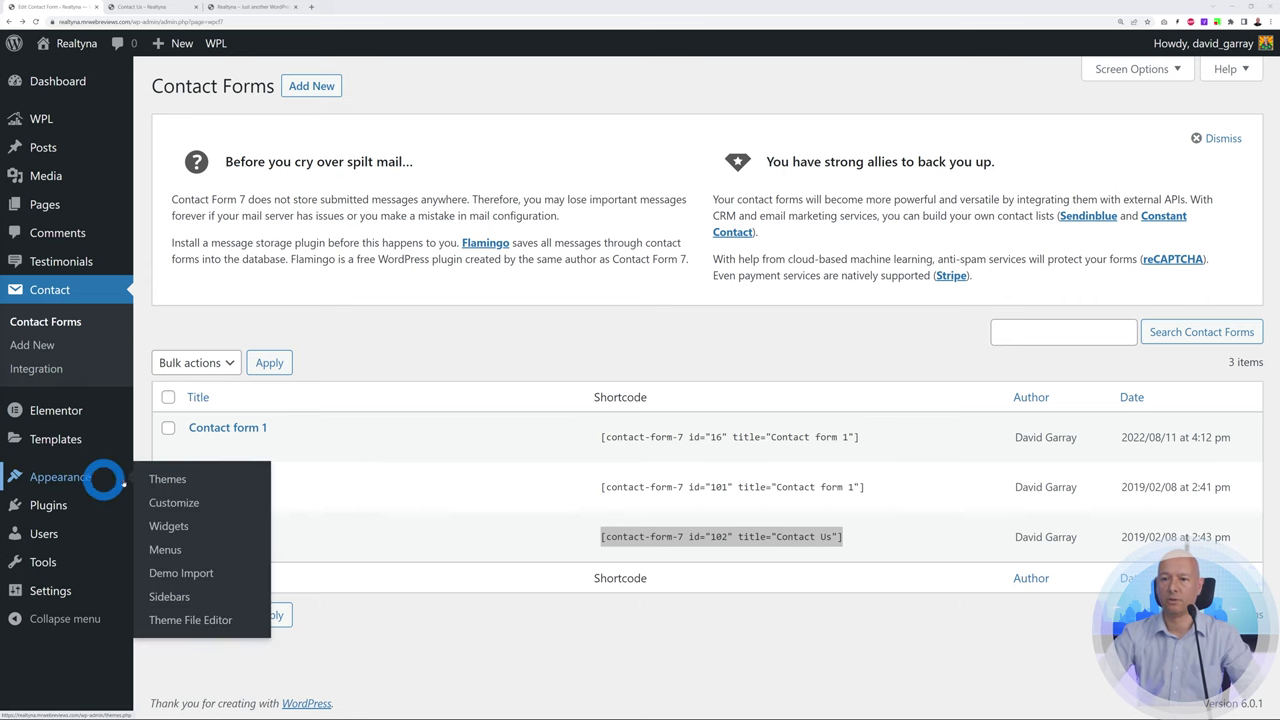
left_click(167, 550)
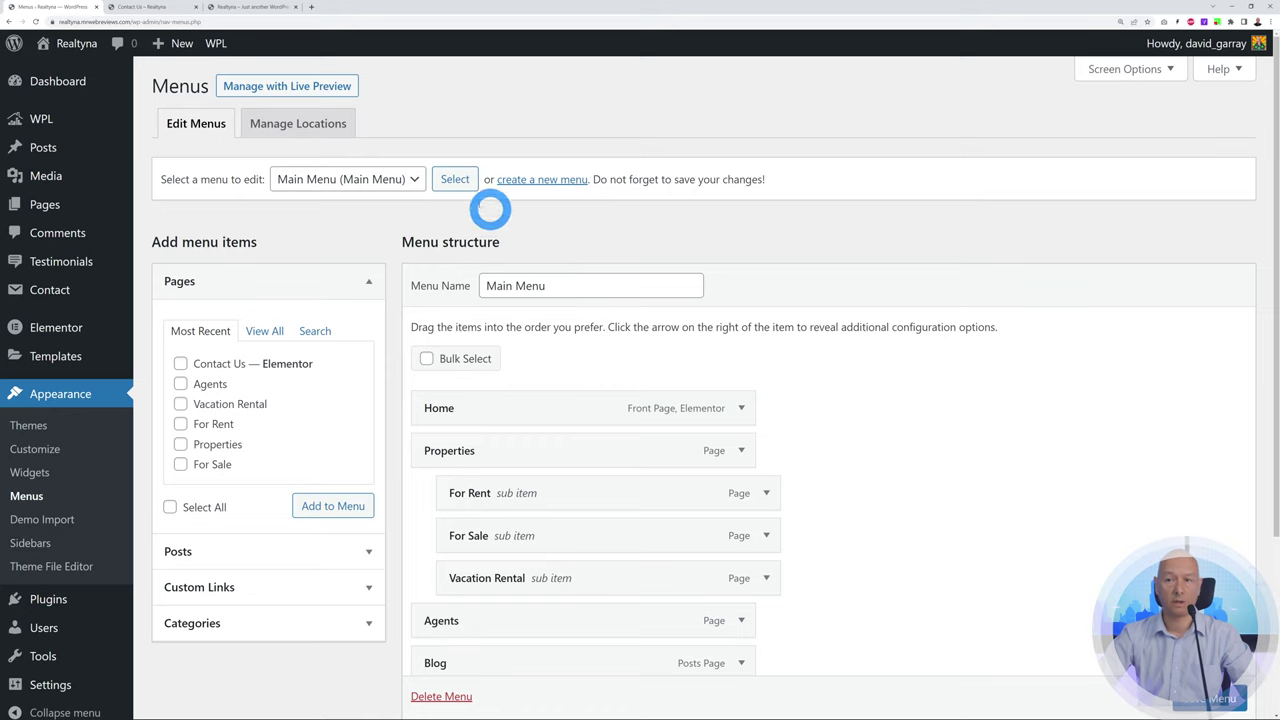
left_click(420, 180)
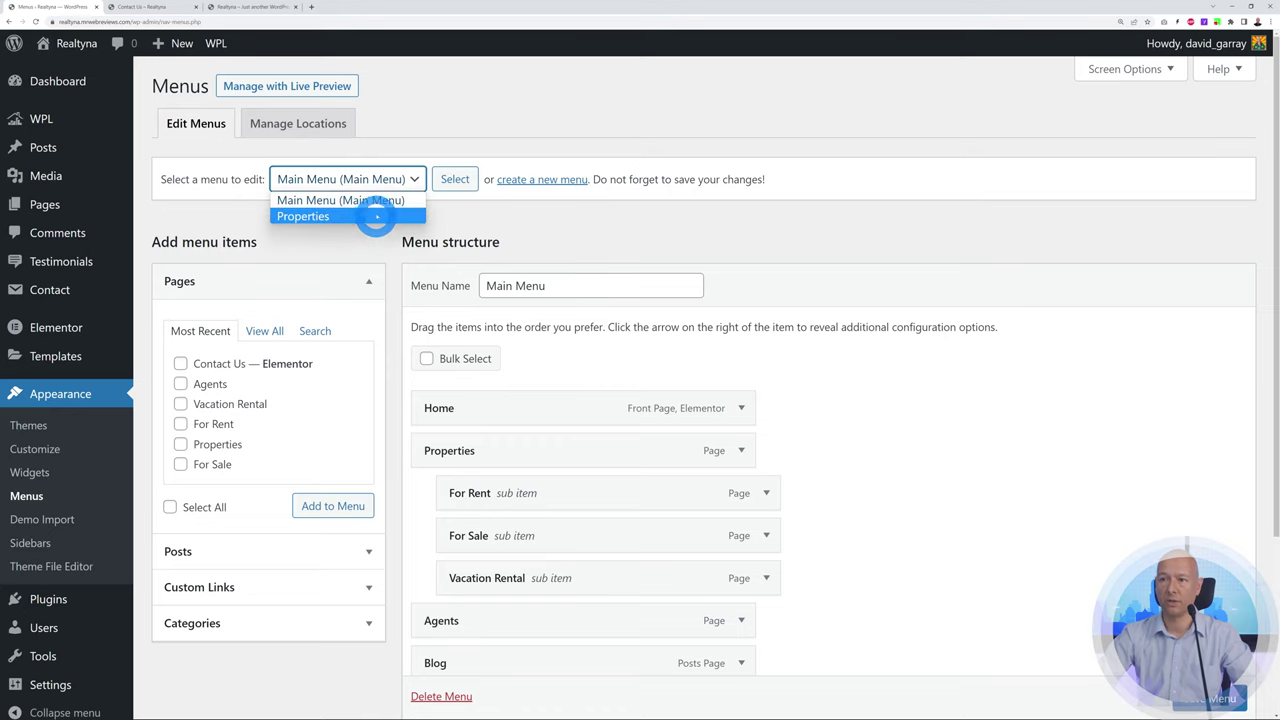
left_click(372, 201)
left_click(455, 180)
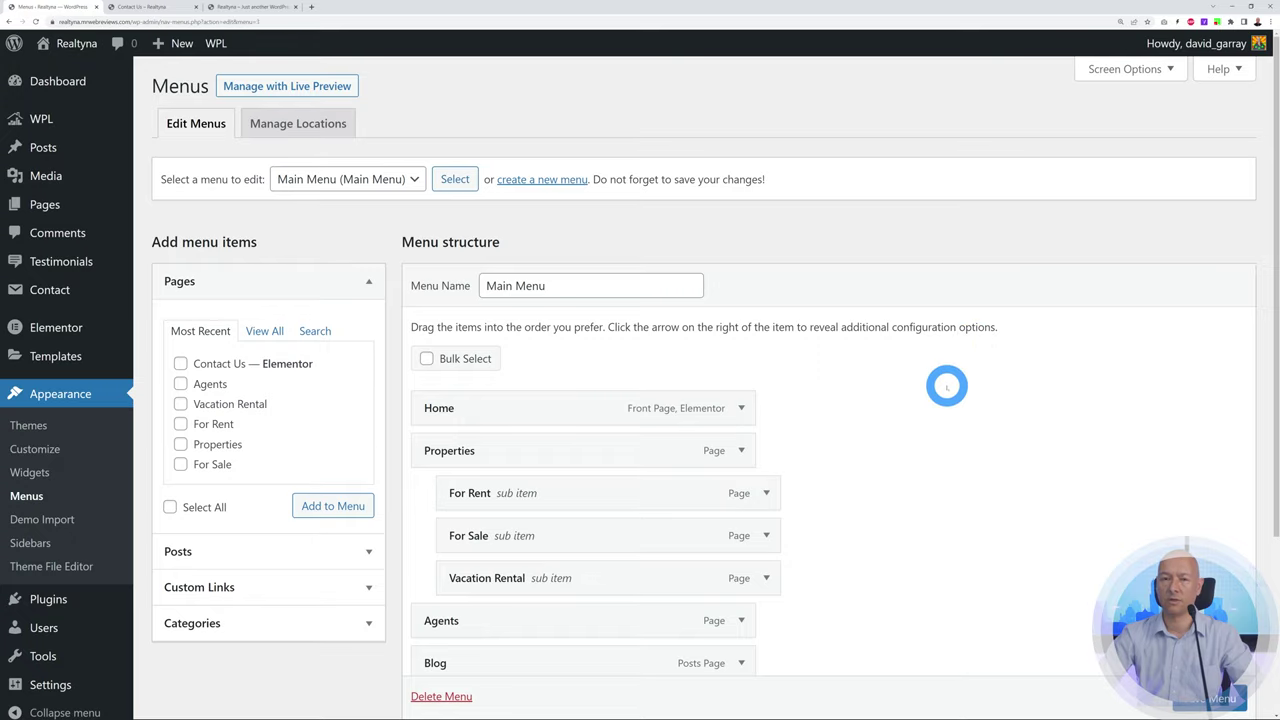
scroll(947, 386, "down", 1)
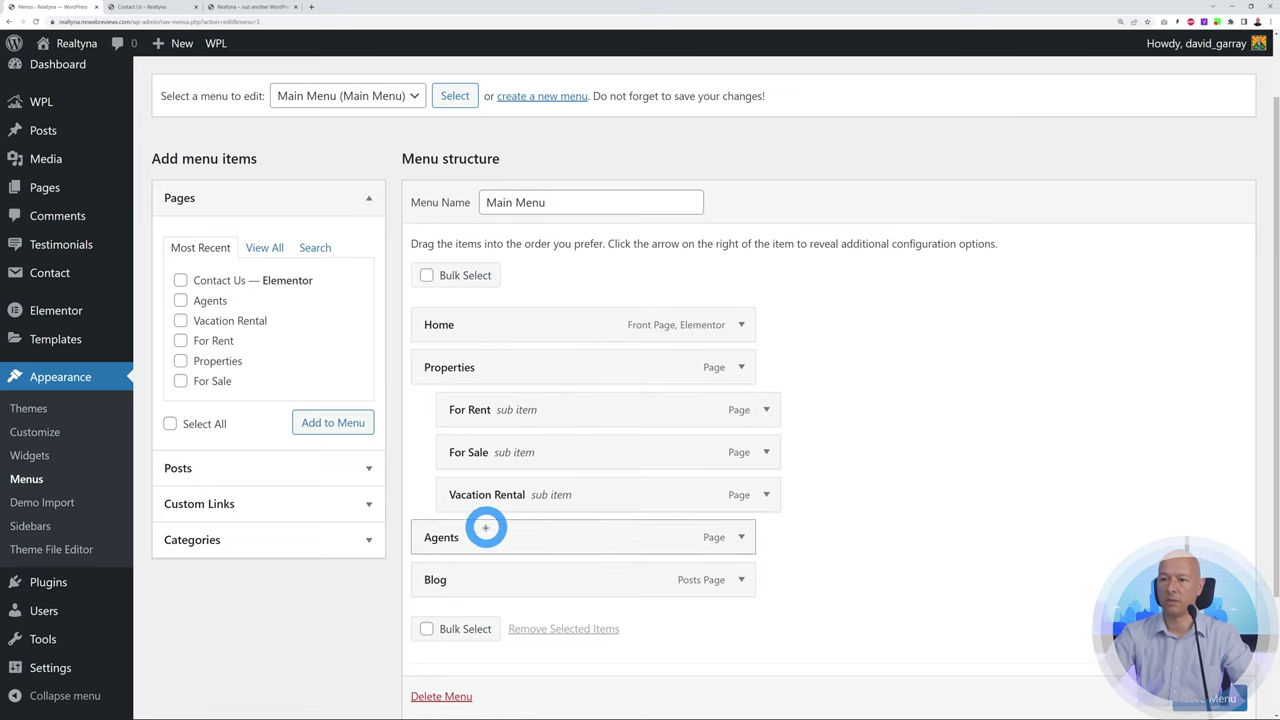
left_click(240, 8)
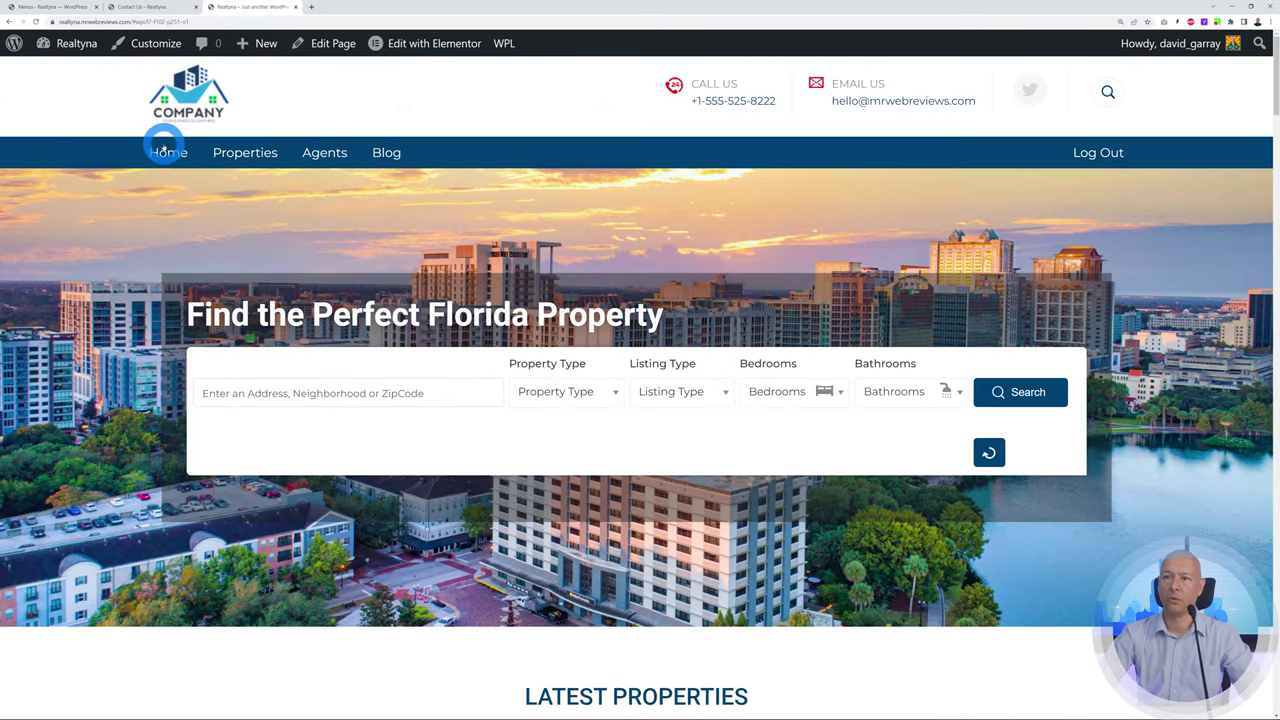
mouse_move(245, 153)
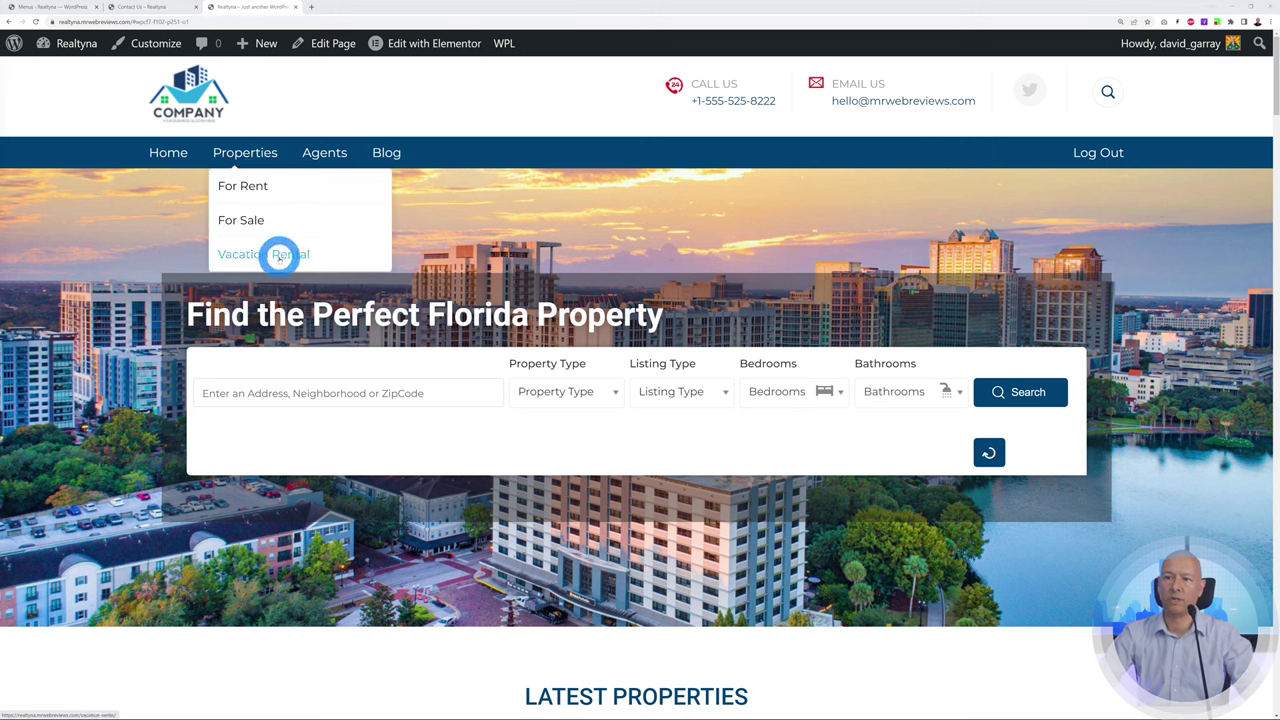
left_click(46, 8)
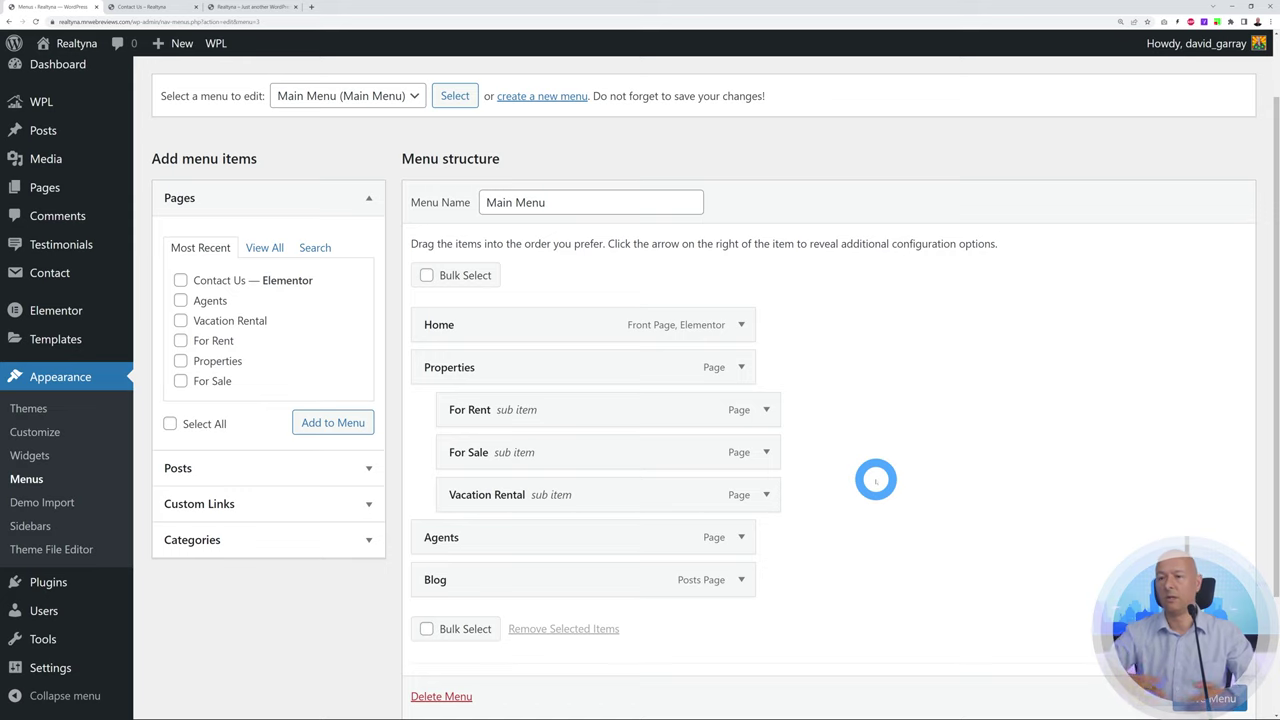
scroll(926, 471, "up", 1)
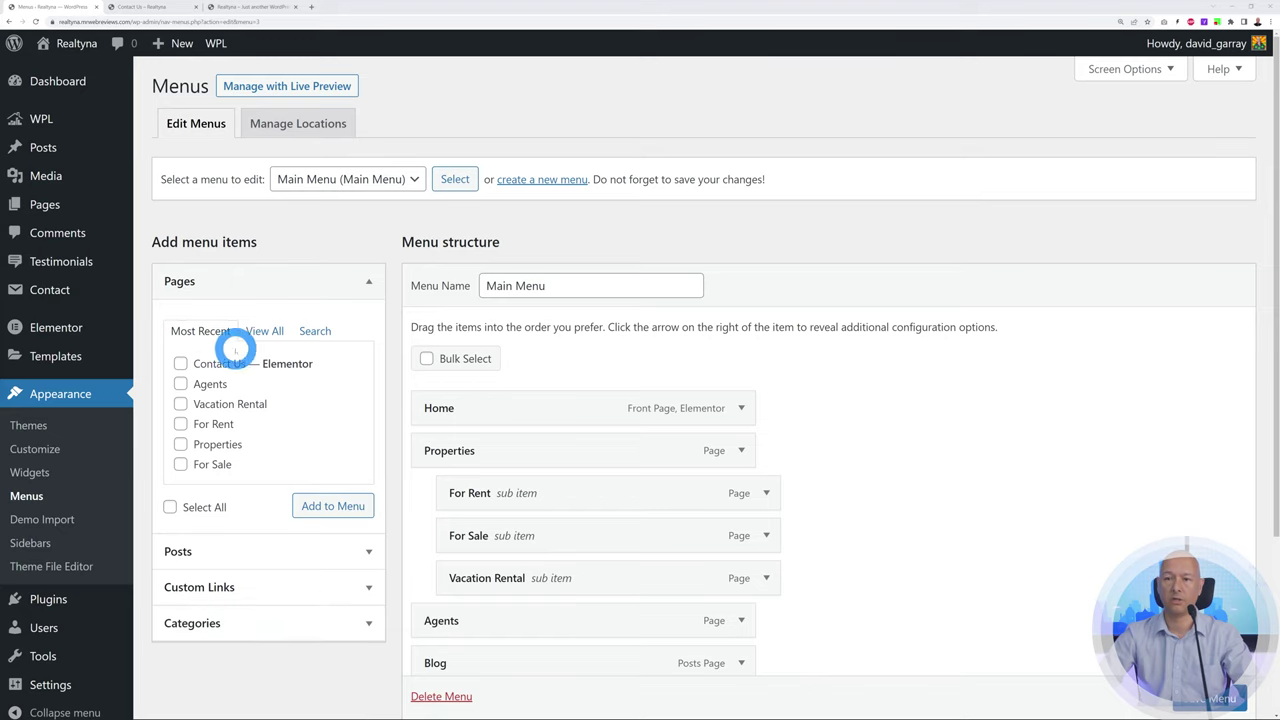
Add the Contact Us page to Main Menu right after Home and save the menu
left_click(180, 364)
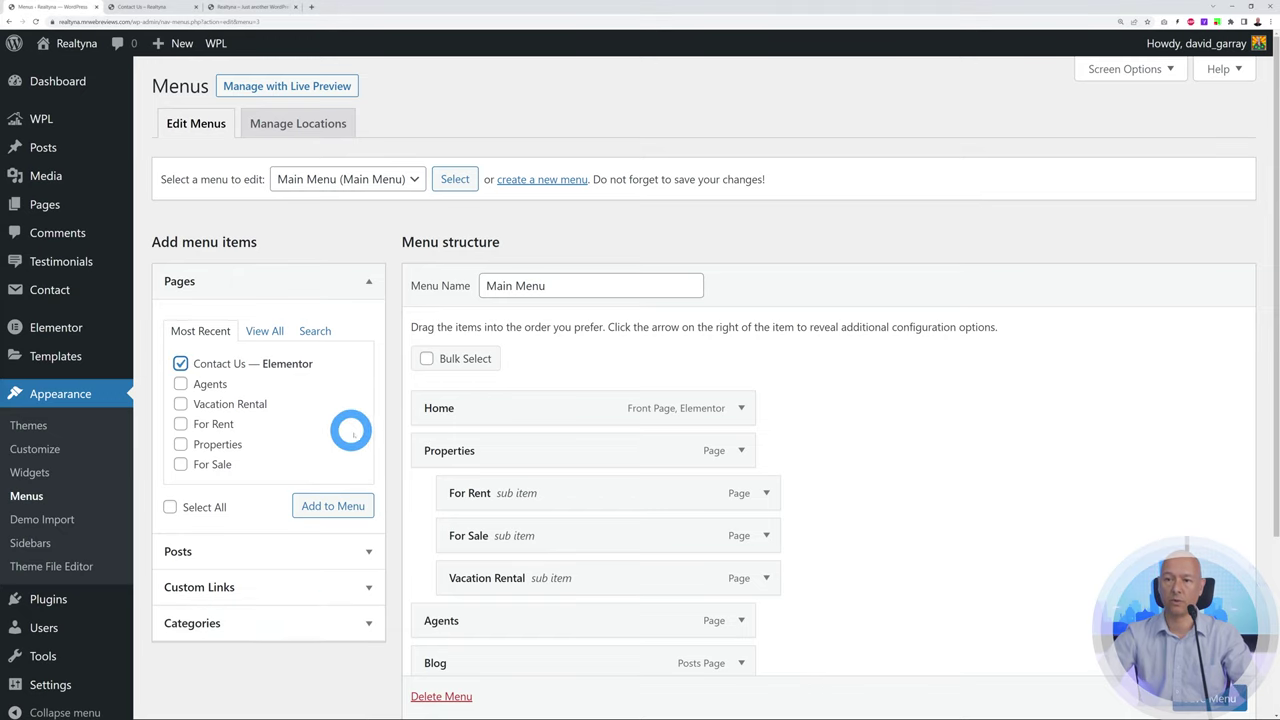
left_click(318, 505)
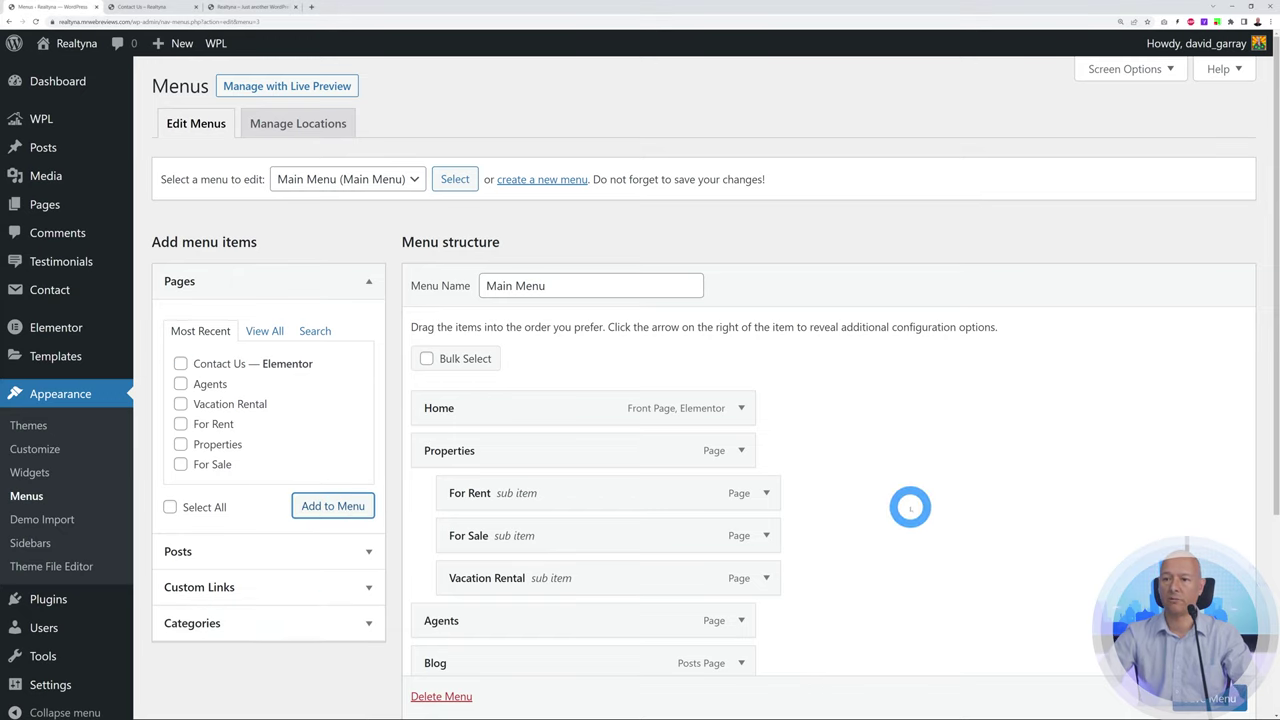
scroll(910, 508, "down", 3)
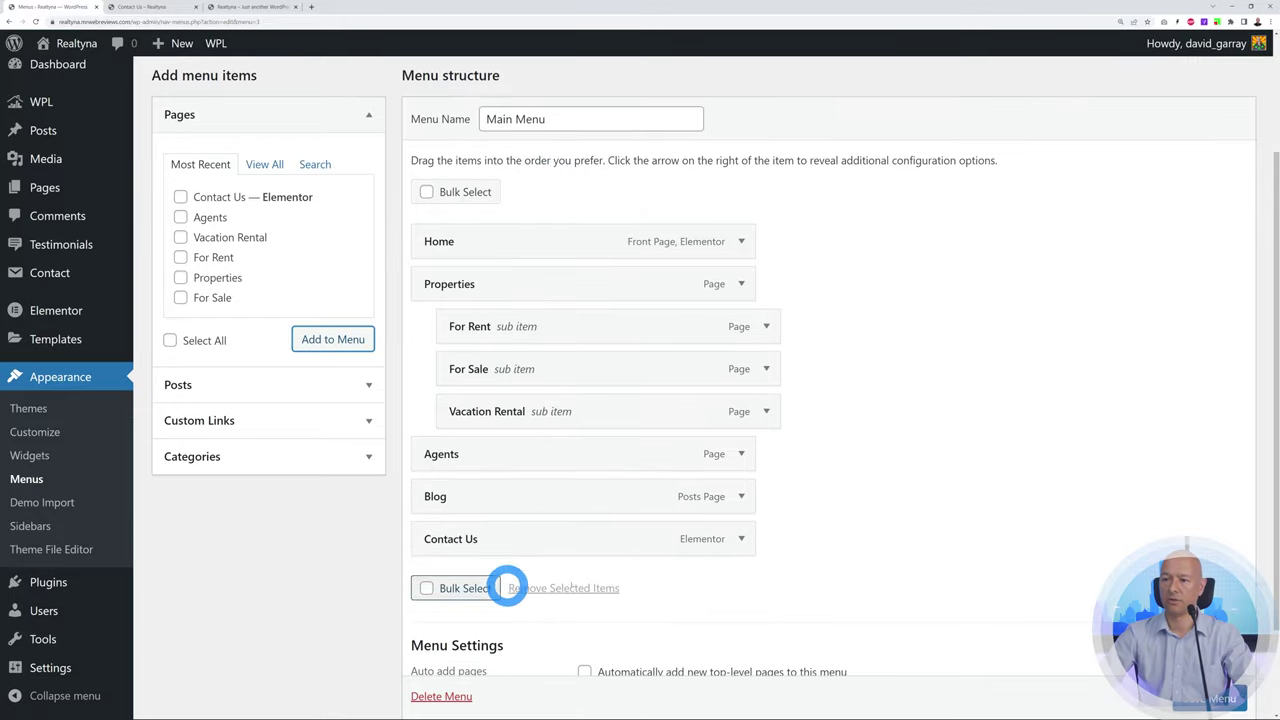
left_click_drag(521, 541, 463, 283)
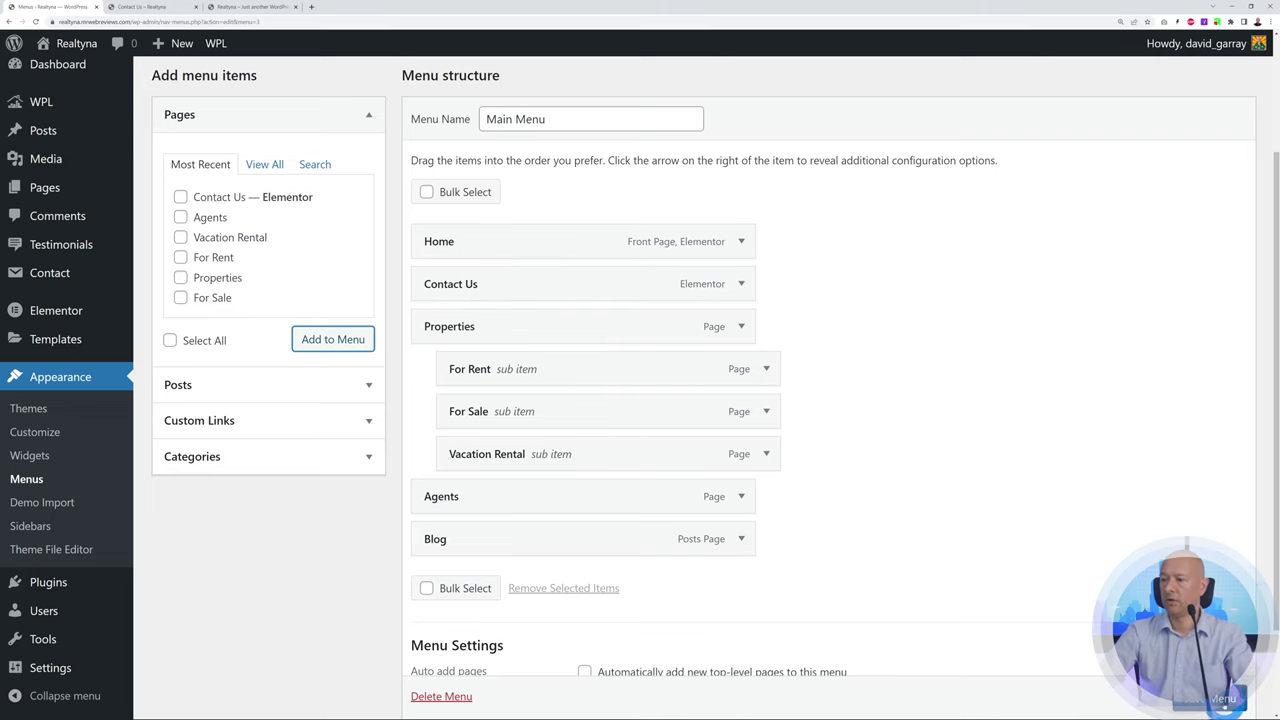
scroll(1224, 703, "down", 1)
left_click(1224, 700)
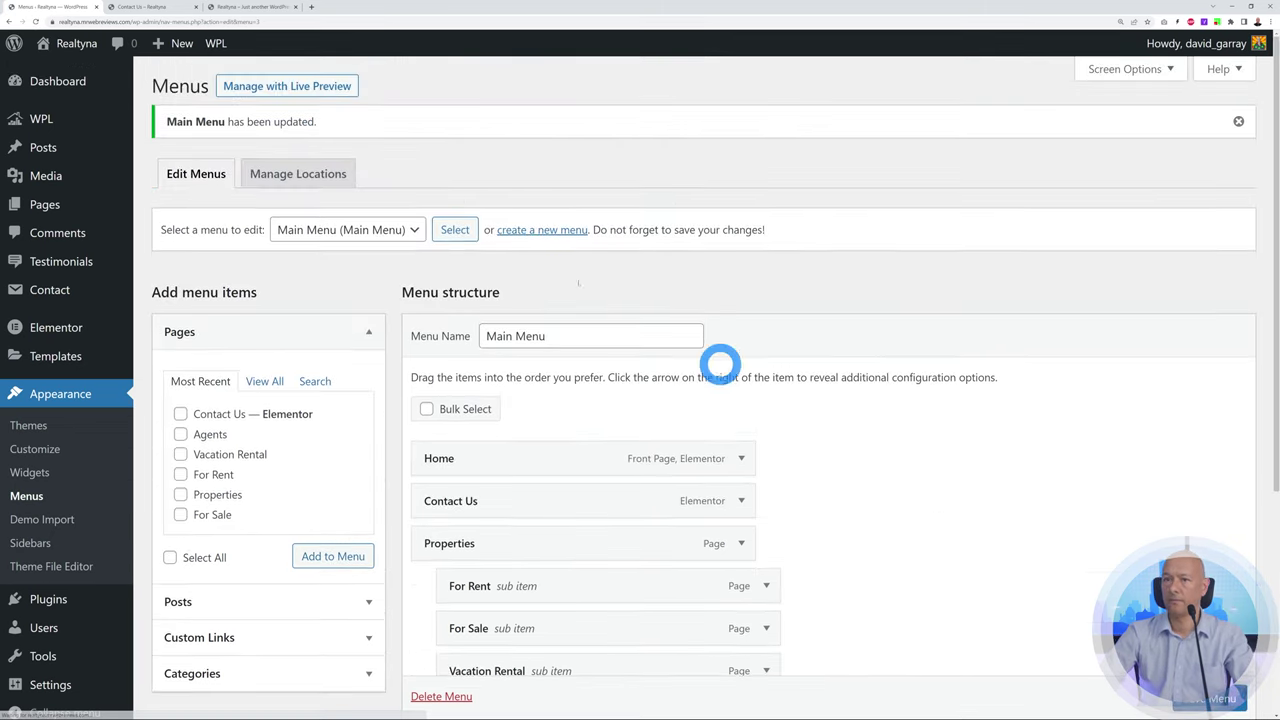
left_click(260, 7)
Reload the live site and open Contact Us from the new navigation entry
left_click(35, 20)
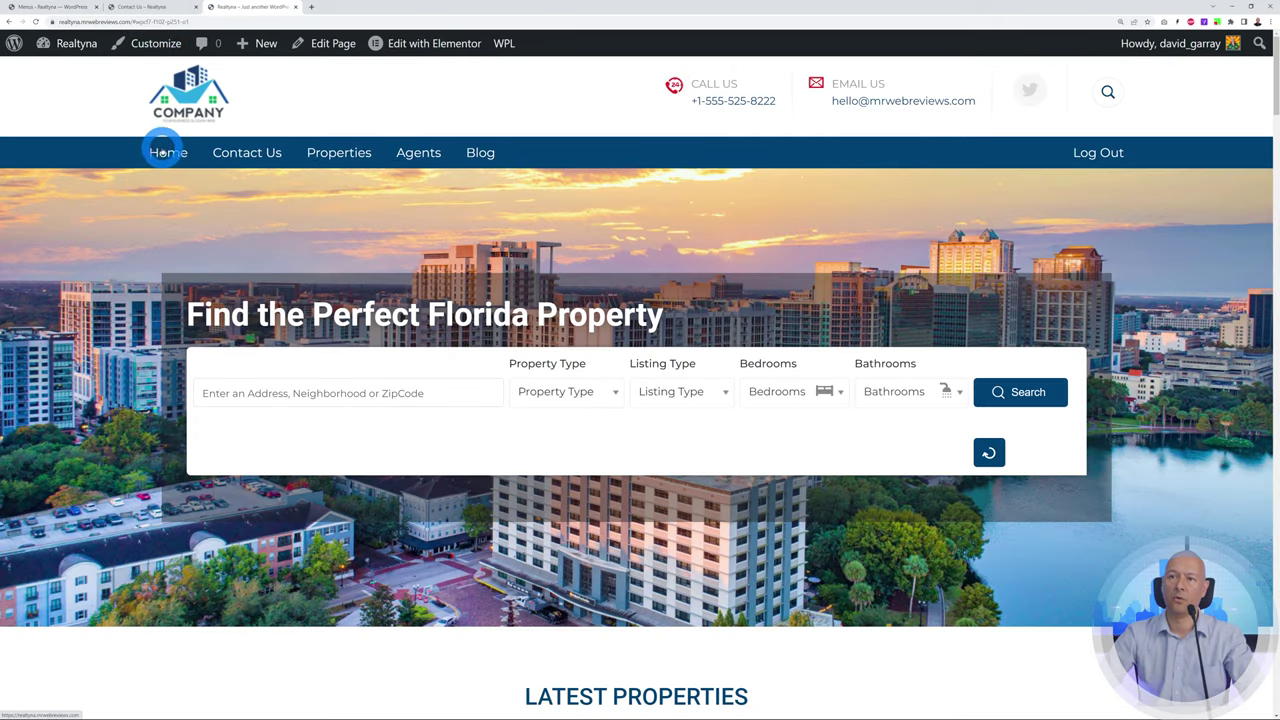
mouse_move(336, 162)
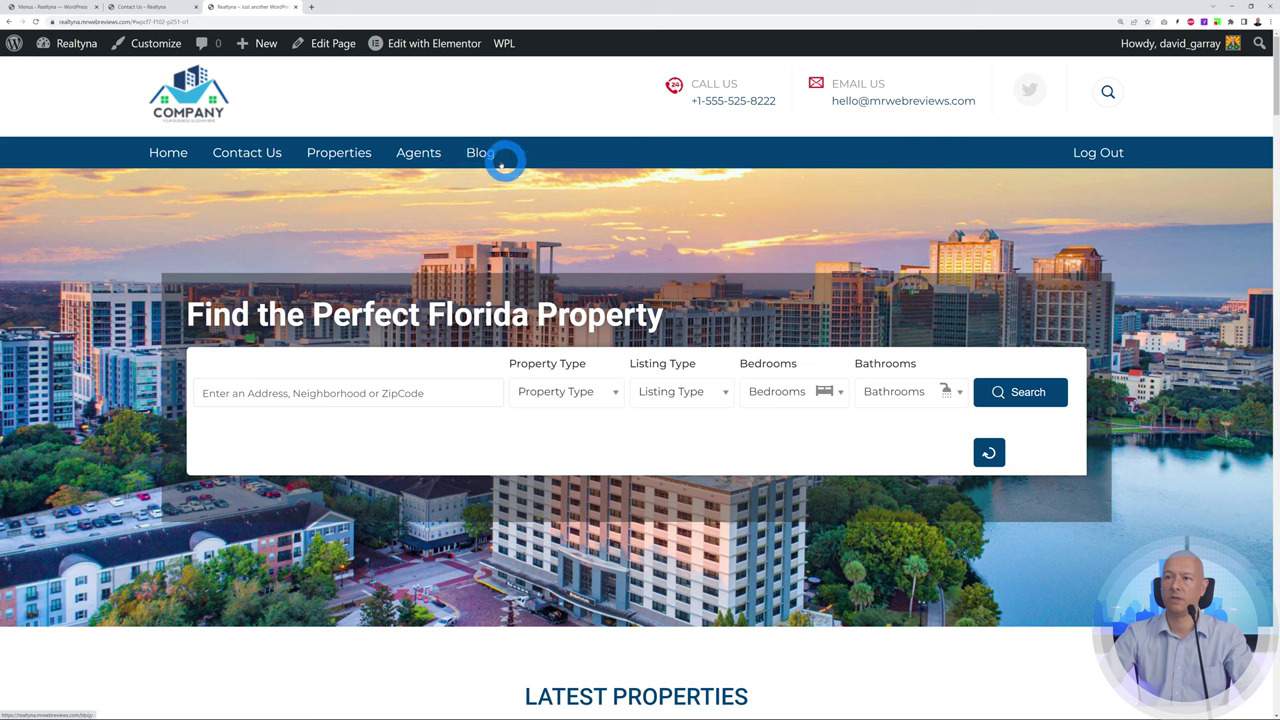
left_click(250, 158)
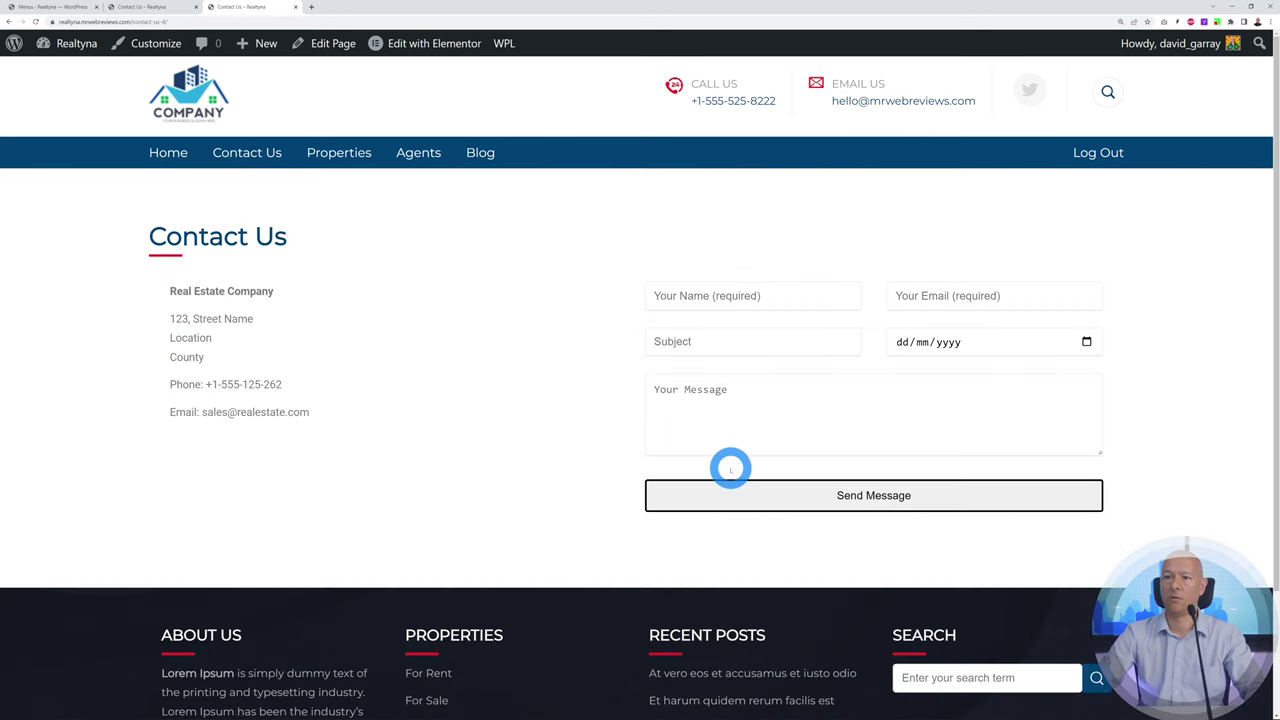
left_click(57, 8)
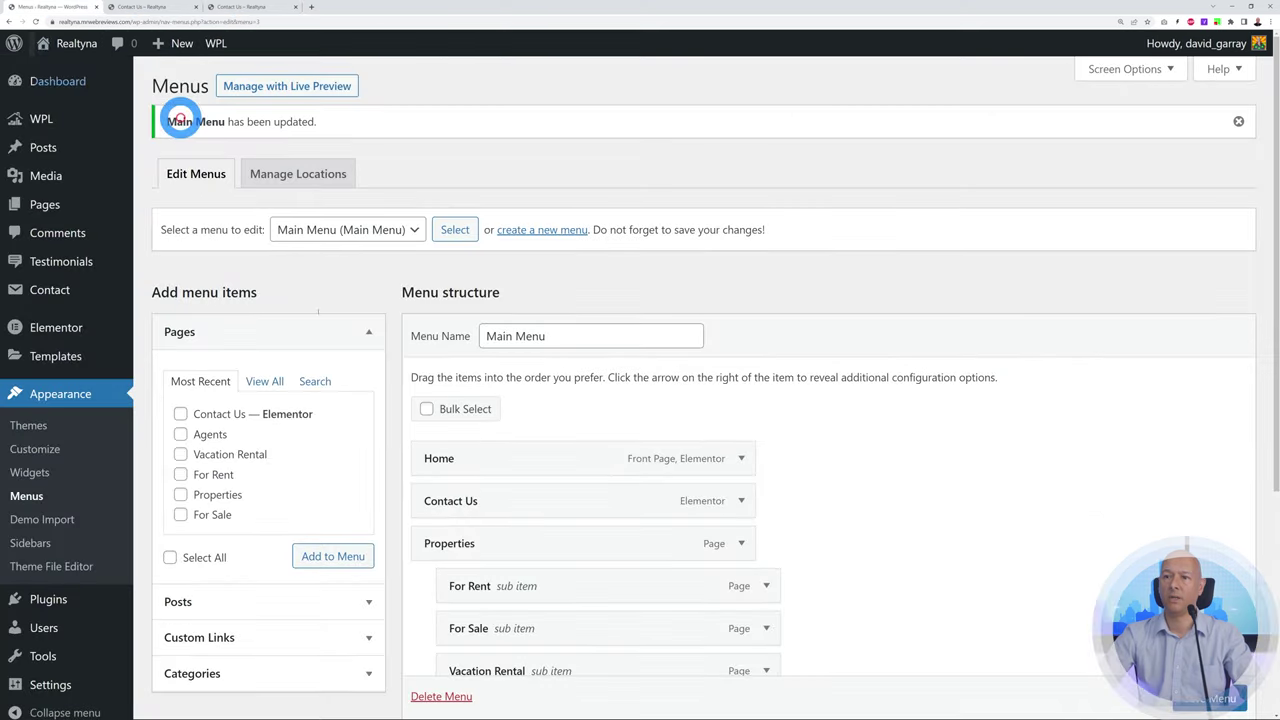
Change the menu item's Navigation Label to 'Contact', save, and reload the live page
scroll(919, 470, "down", 1)
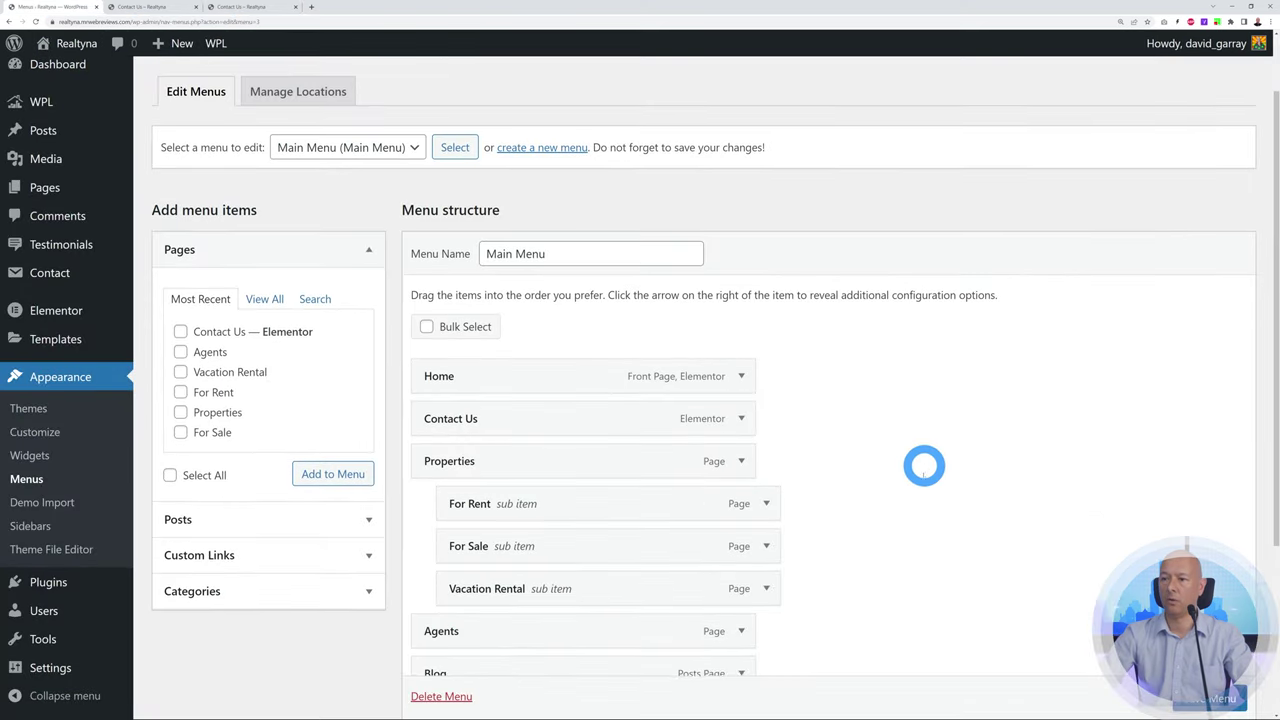
left_click(741, 417)
scroll(919, 441, "down", 1)
double_click(472, 392)
key("BackSpace")
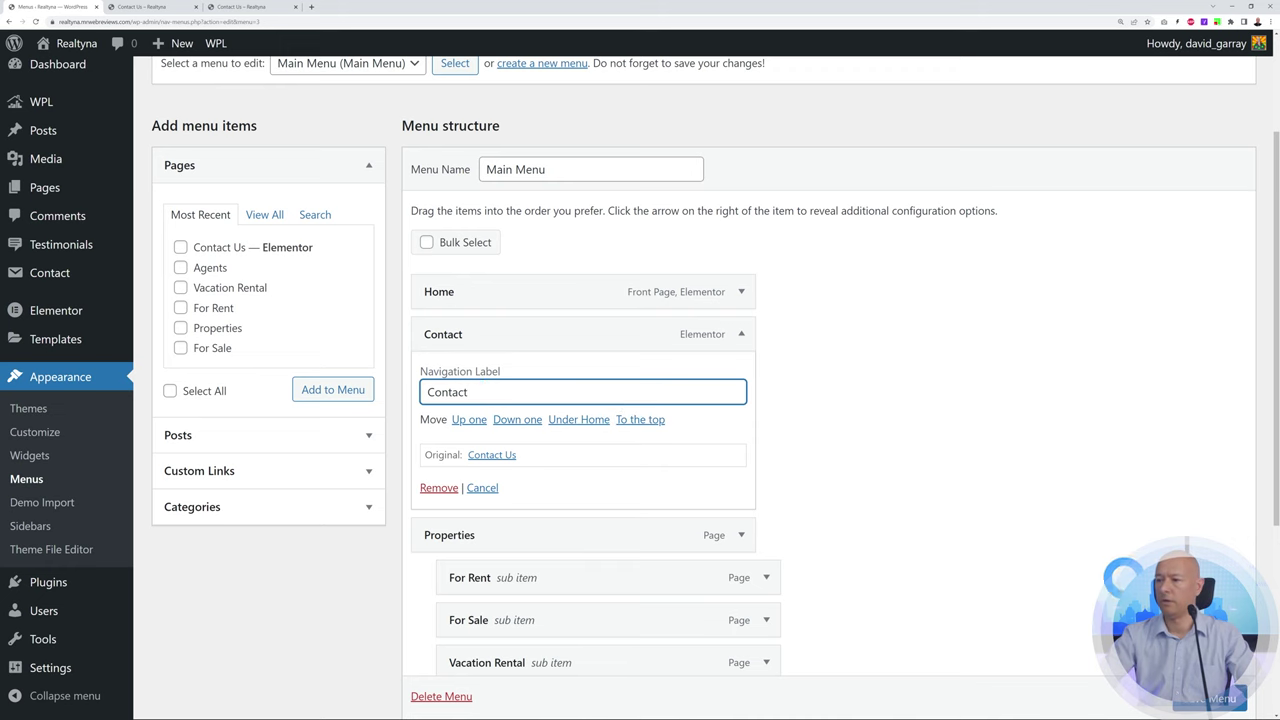
scroll(1210, 698, "down", 1)
left_click(1210, 698)
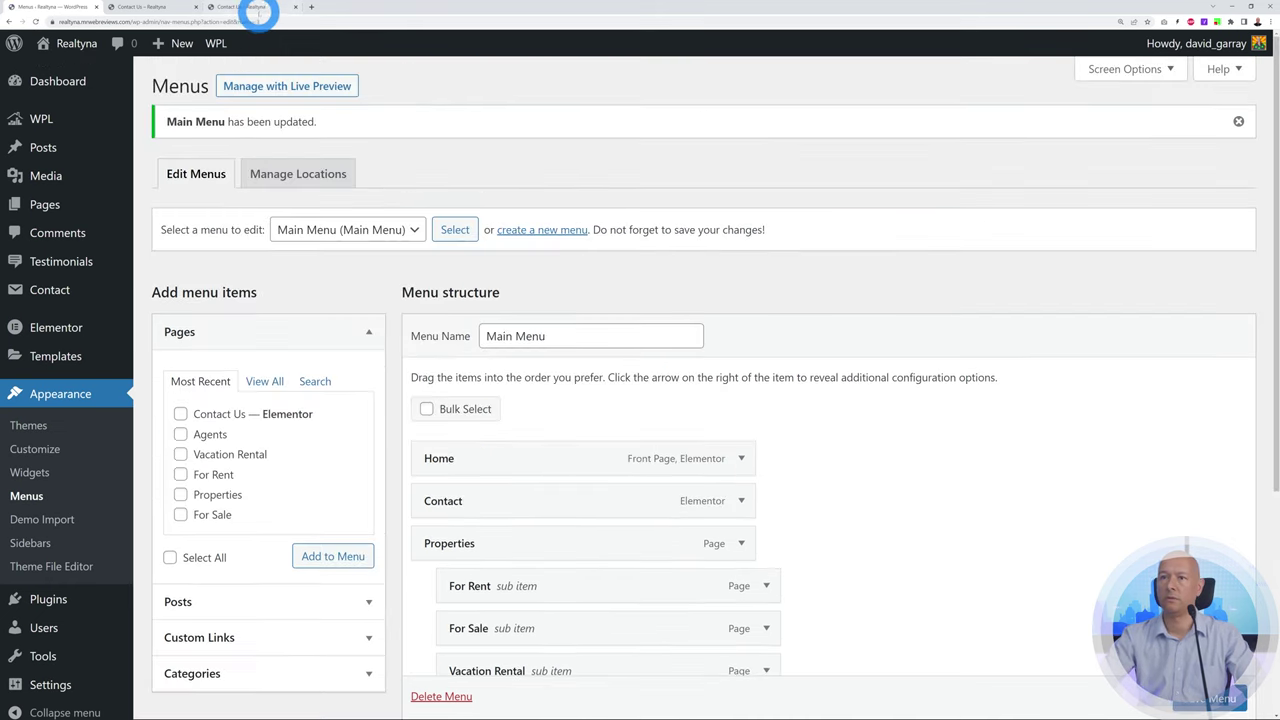
left_click(258, 9)
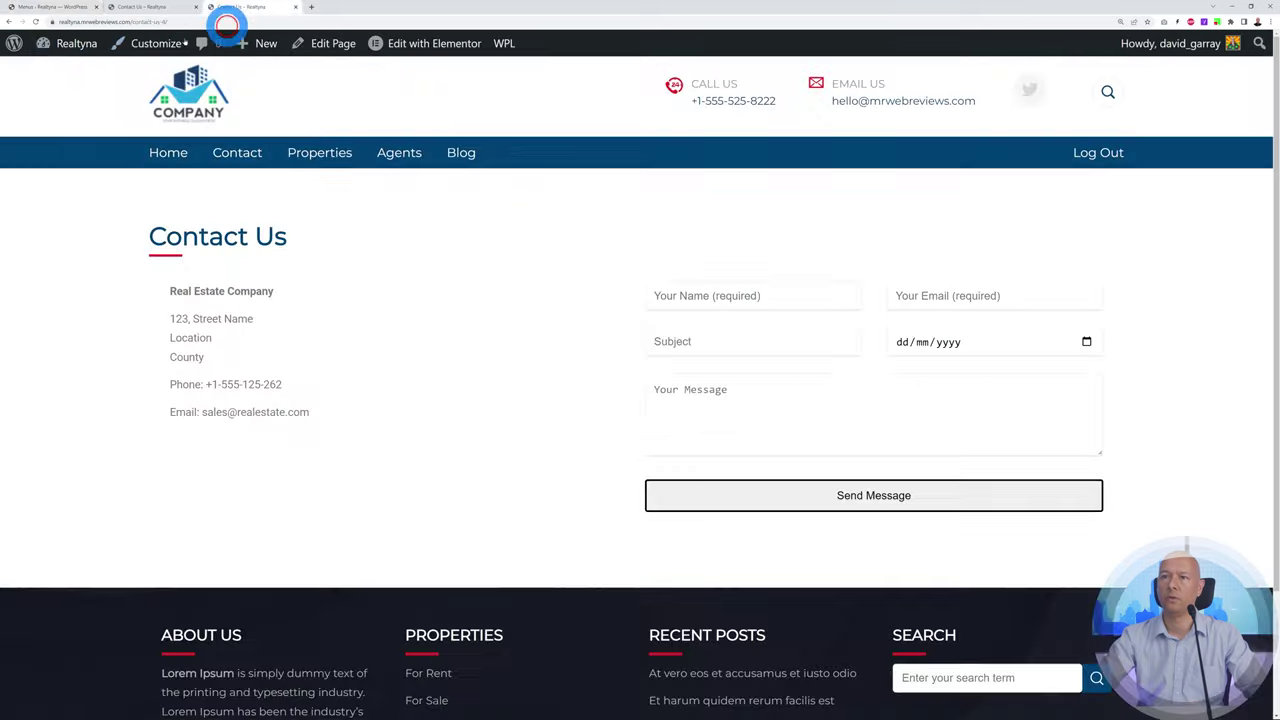
left_click(36, 21)
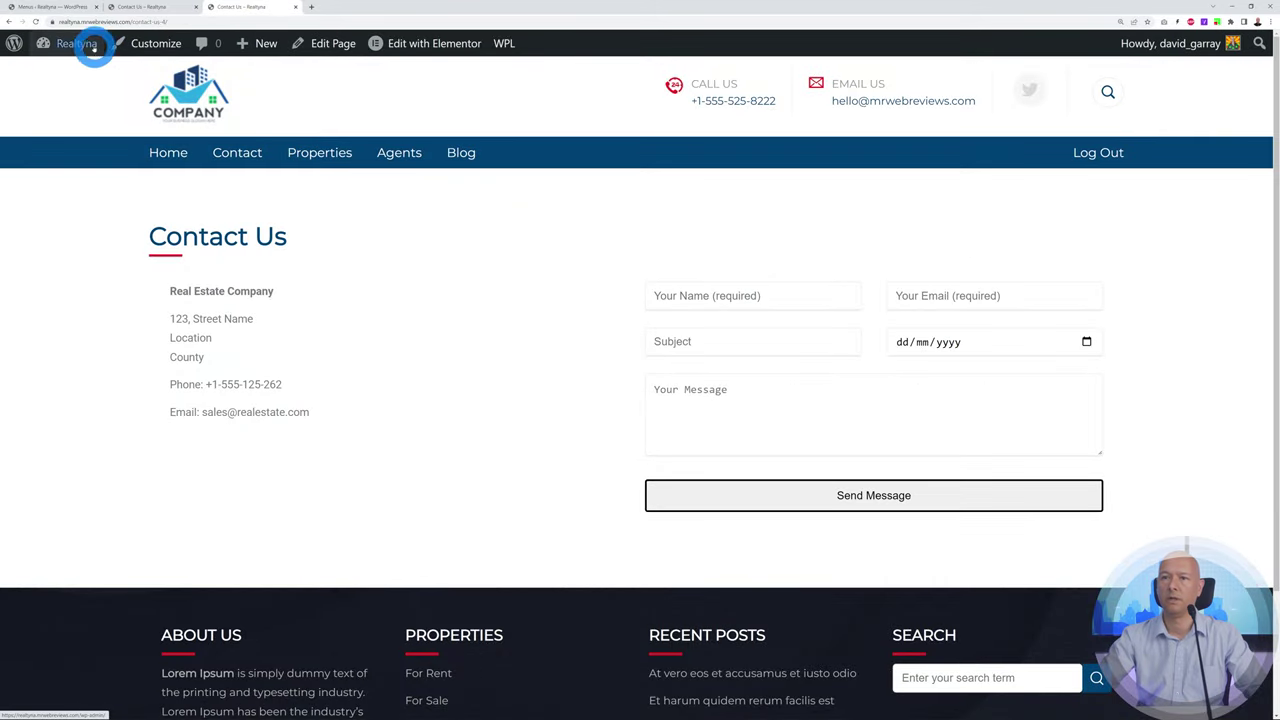
Drag the Contact item down in Main Menu so it sits after Agents
left_click(52, 7)
scroll(927, 430, "down", 2)
scroll(927, 469, "down", 1)
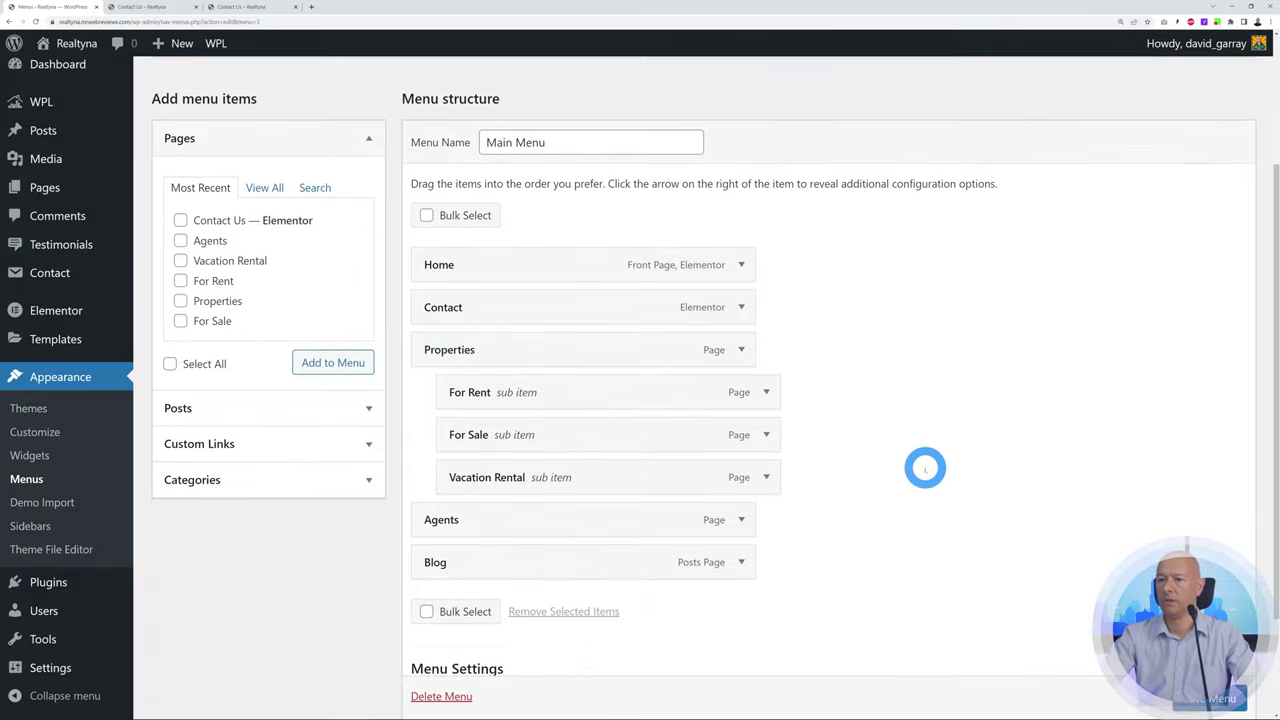
left_click_drag(560, 292, 565, 545)
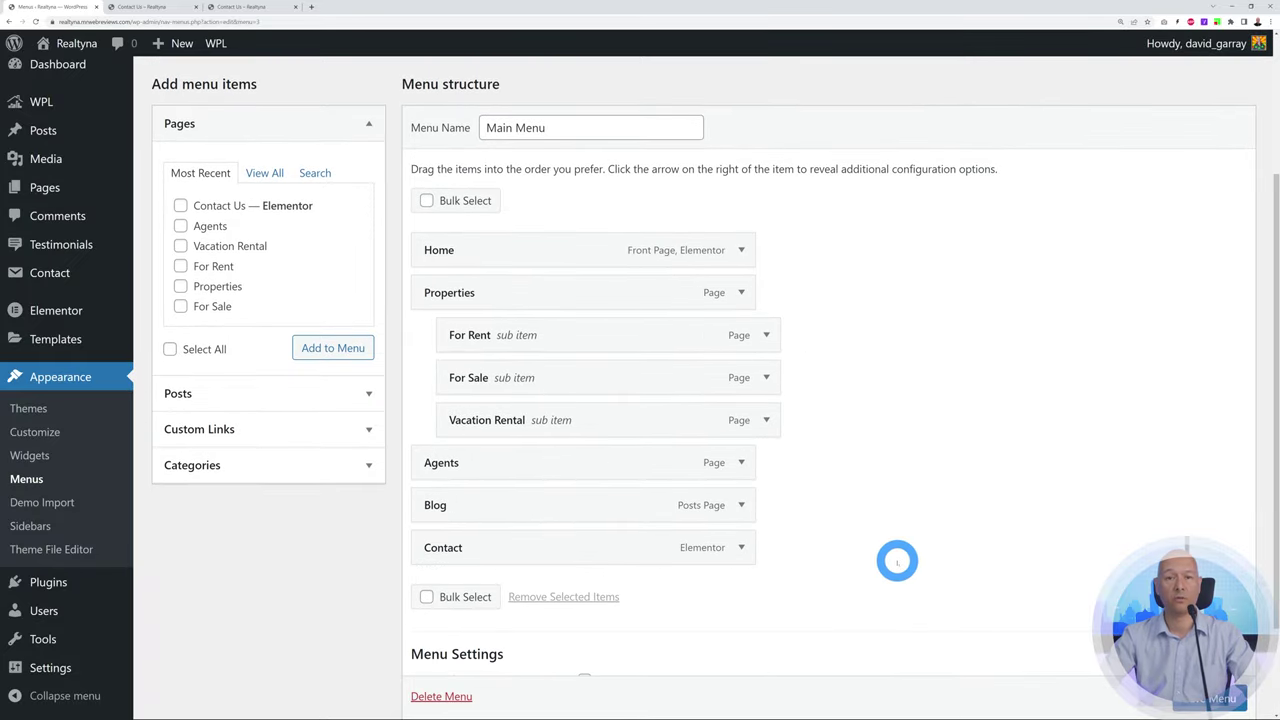
scroll(850, 500, "down", 1)
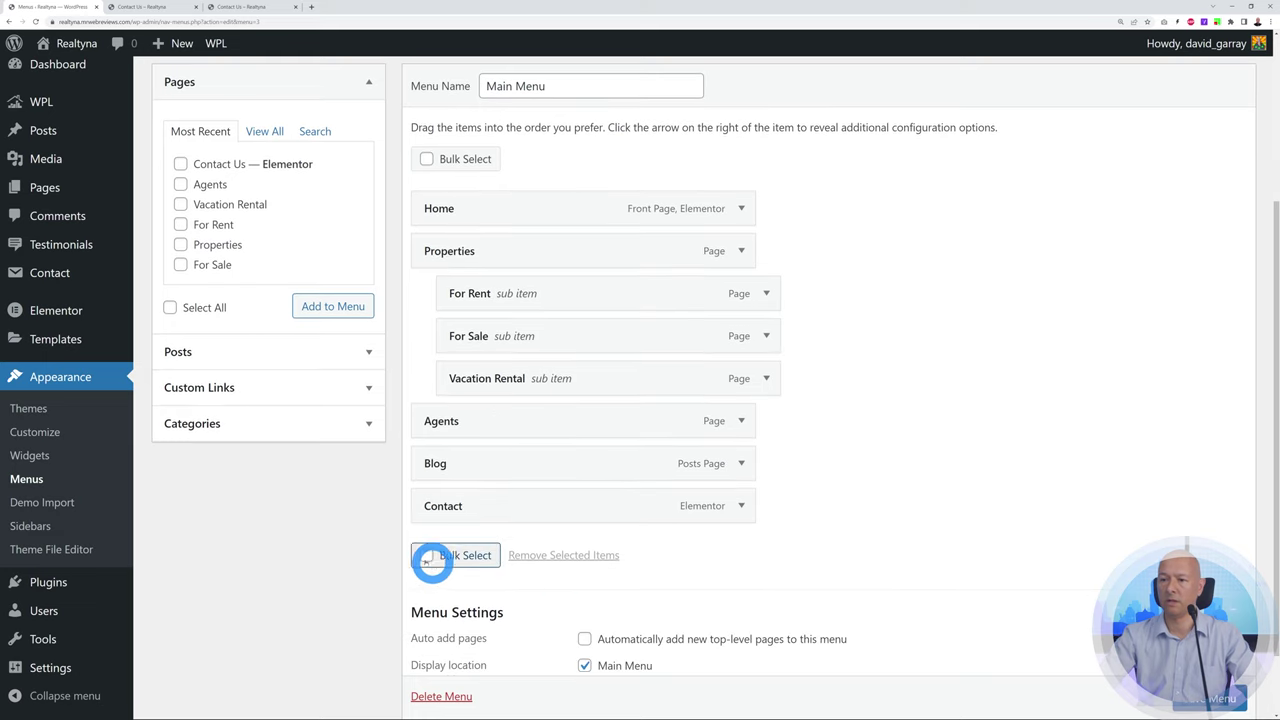
Remove the Blog item via bulk select and finish arranging the Main Menu items
left_click(426, 555)
left_click(431, 463)
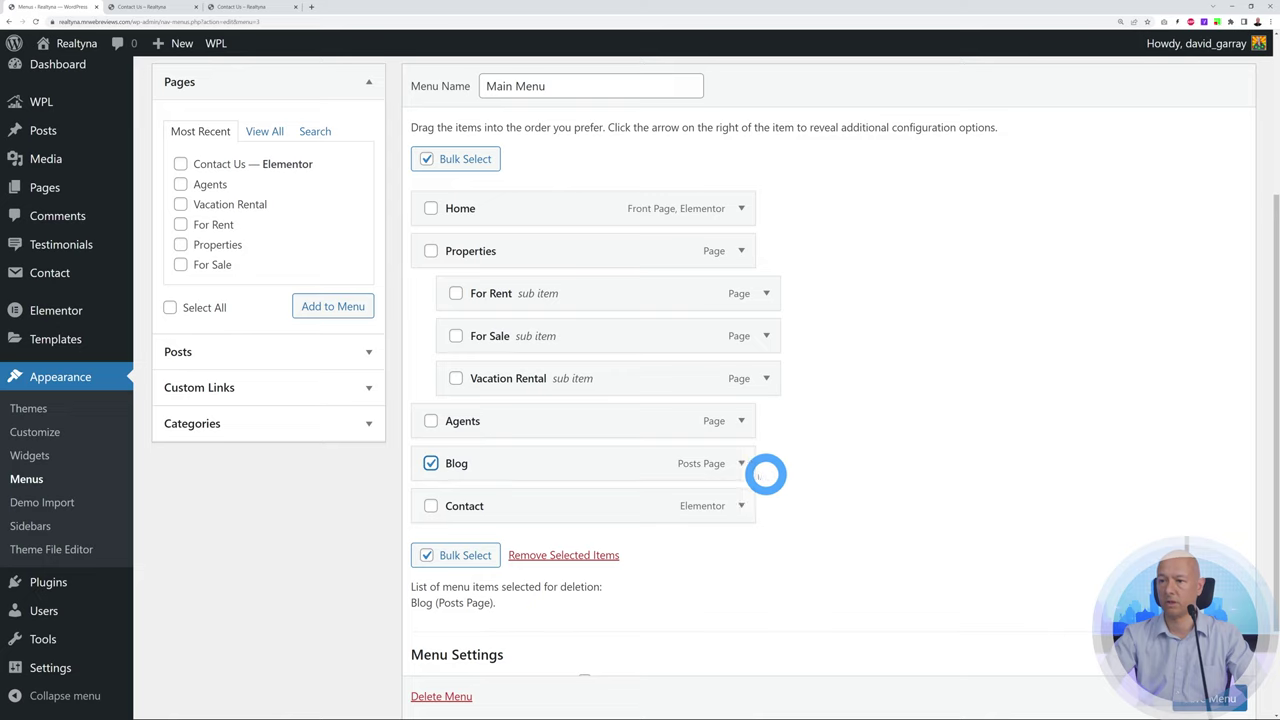
left_click(550, 556)
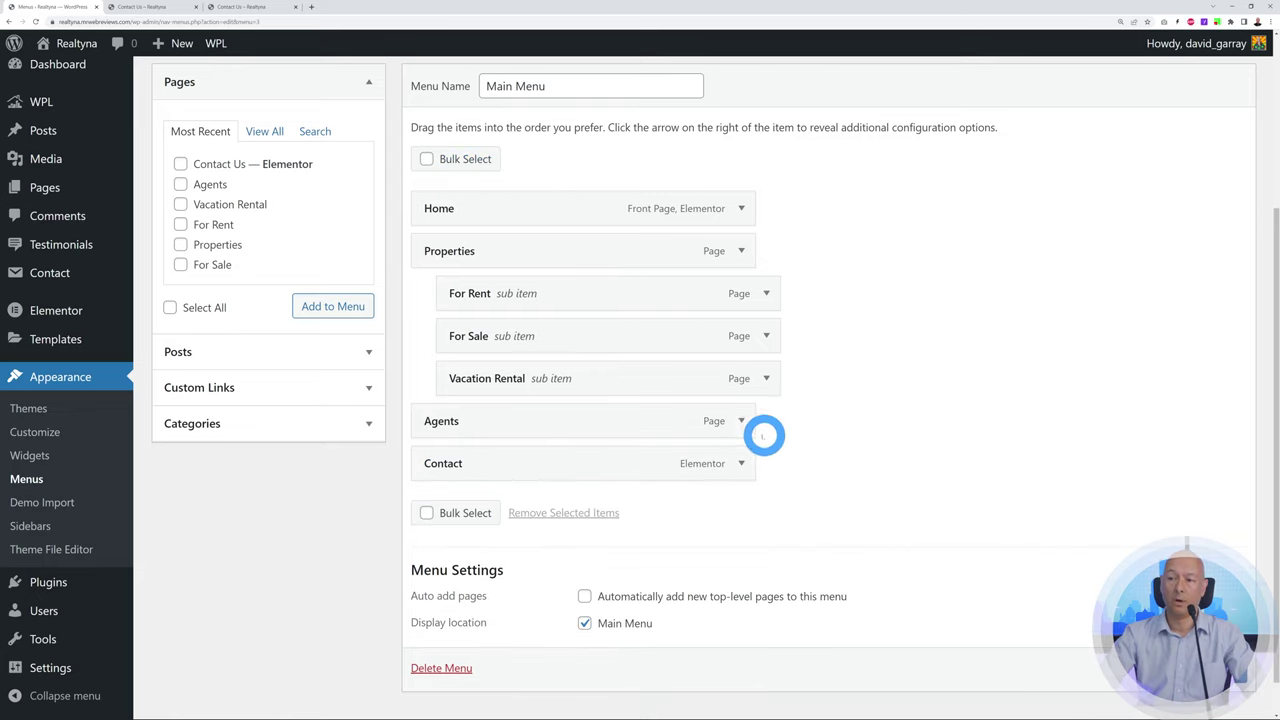
left_click(741, 420)
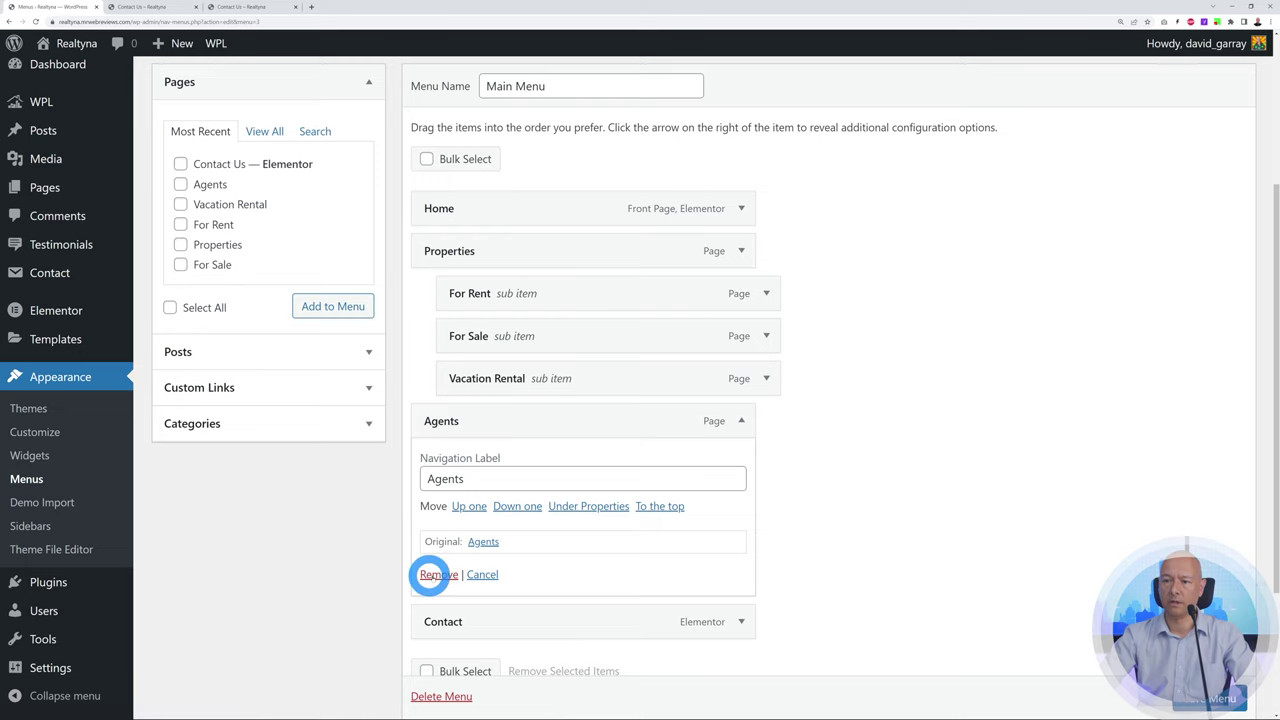
left_click(741, 420)
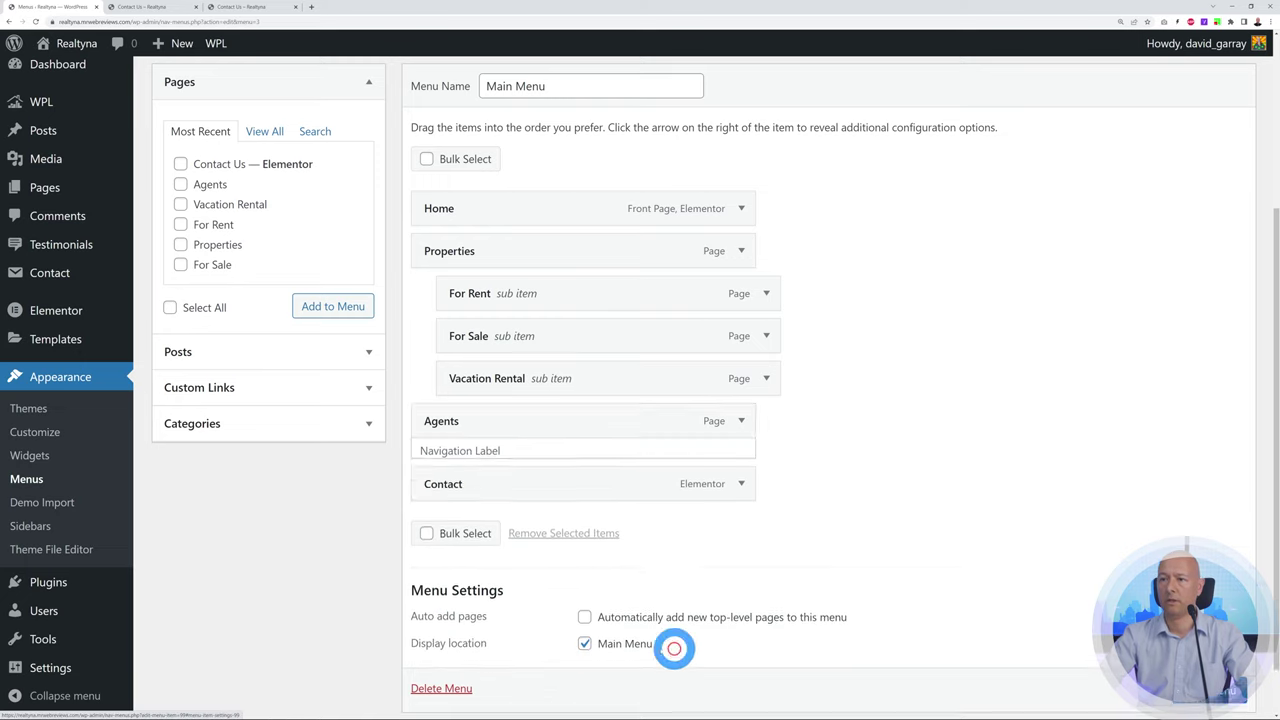
scroll(1008, 582, "down", 1)
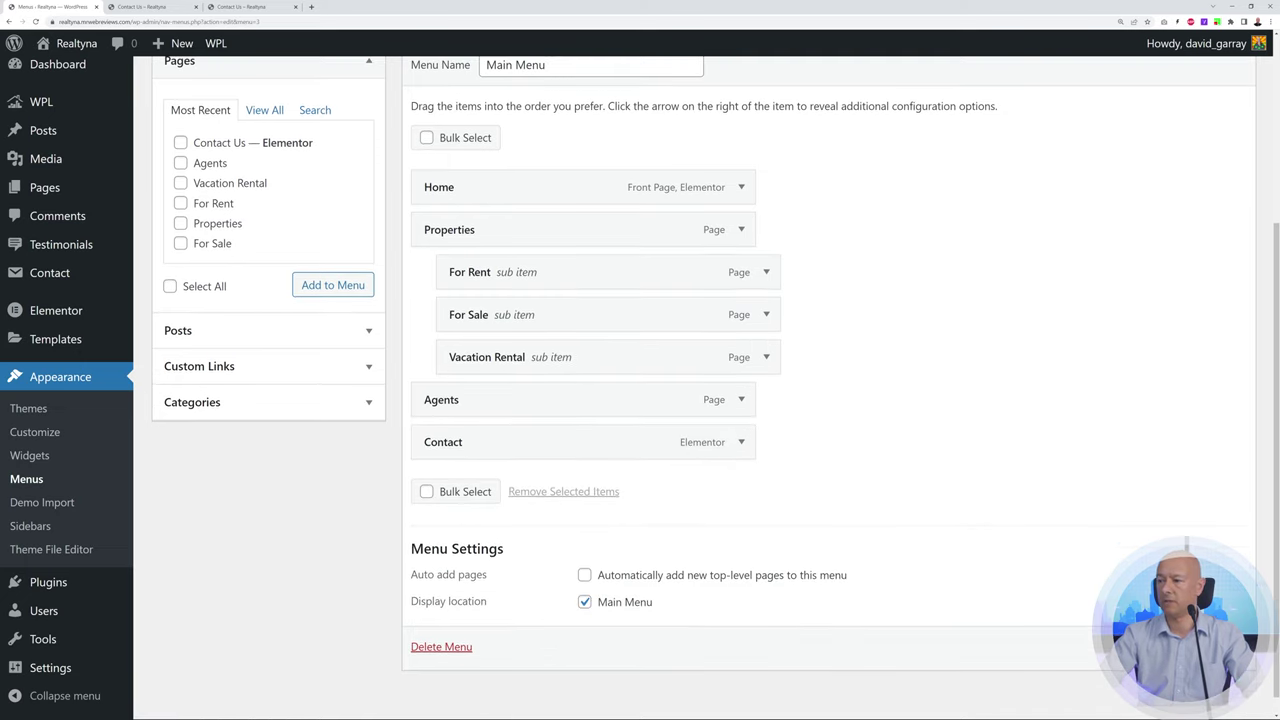
left_click(1022, 506)
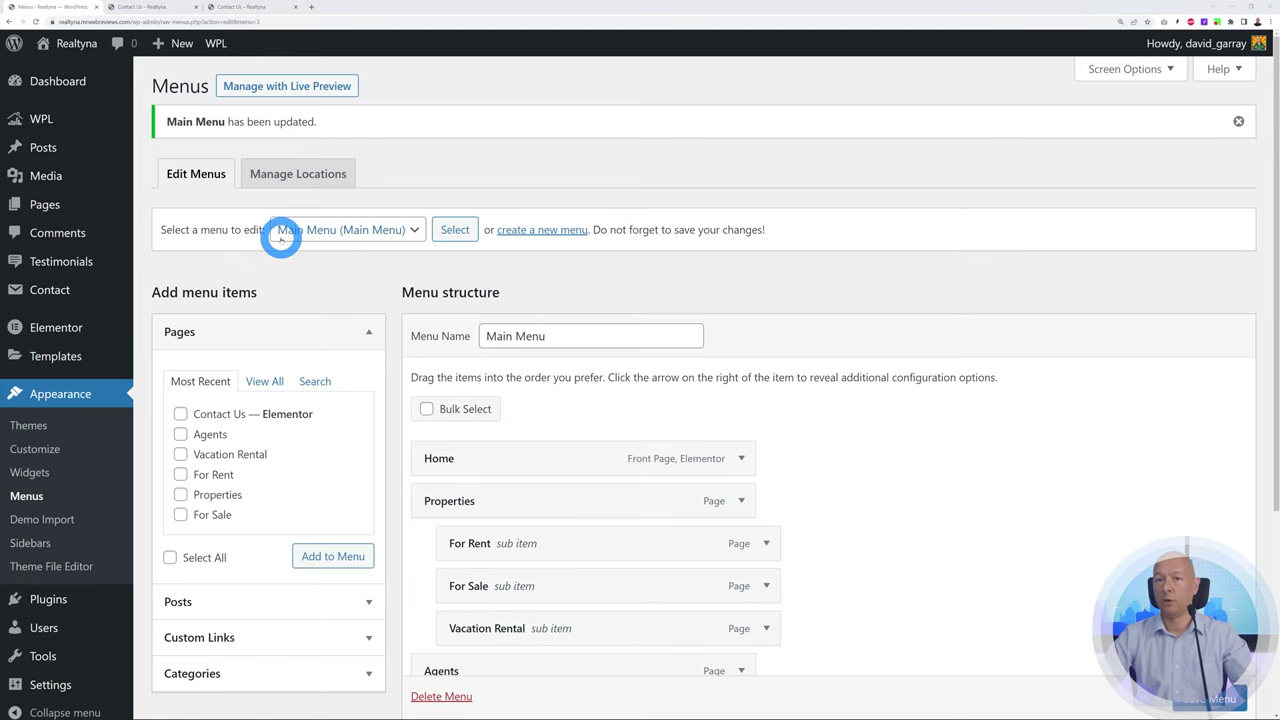
Check the live Contact Us page, then open the 'Select a menu to edit' dropdown
left_click(250, 7)
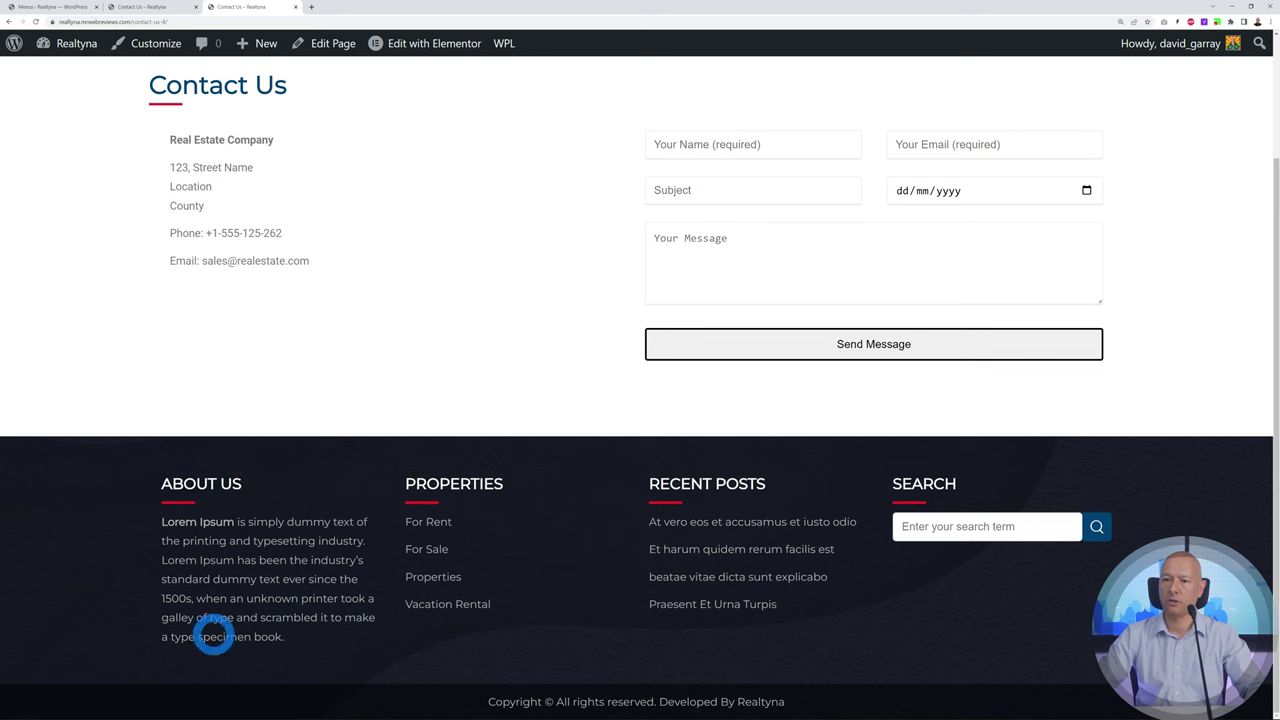
left_click(64, 7)
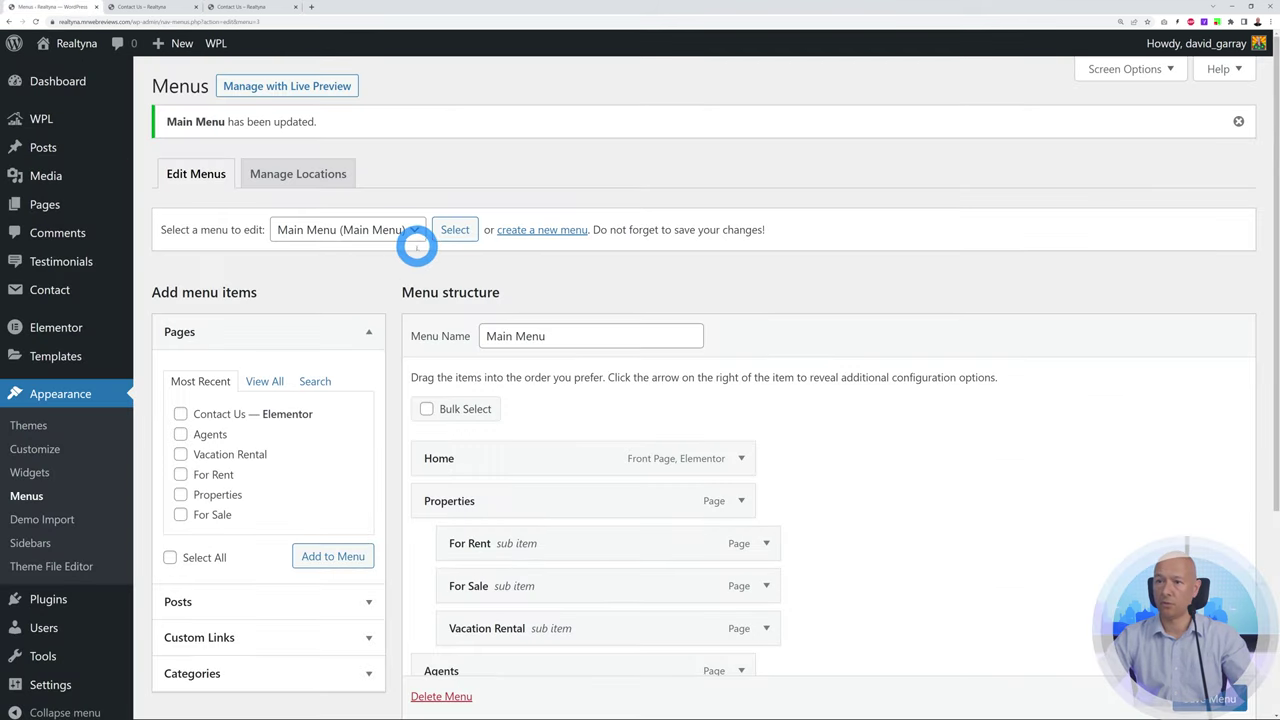
left_click(414, 230)
Load the Properties menu, add the Agents page to it, and save
left_click(314, 267)
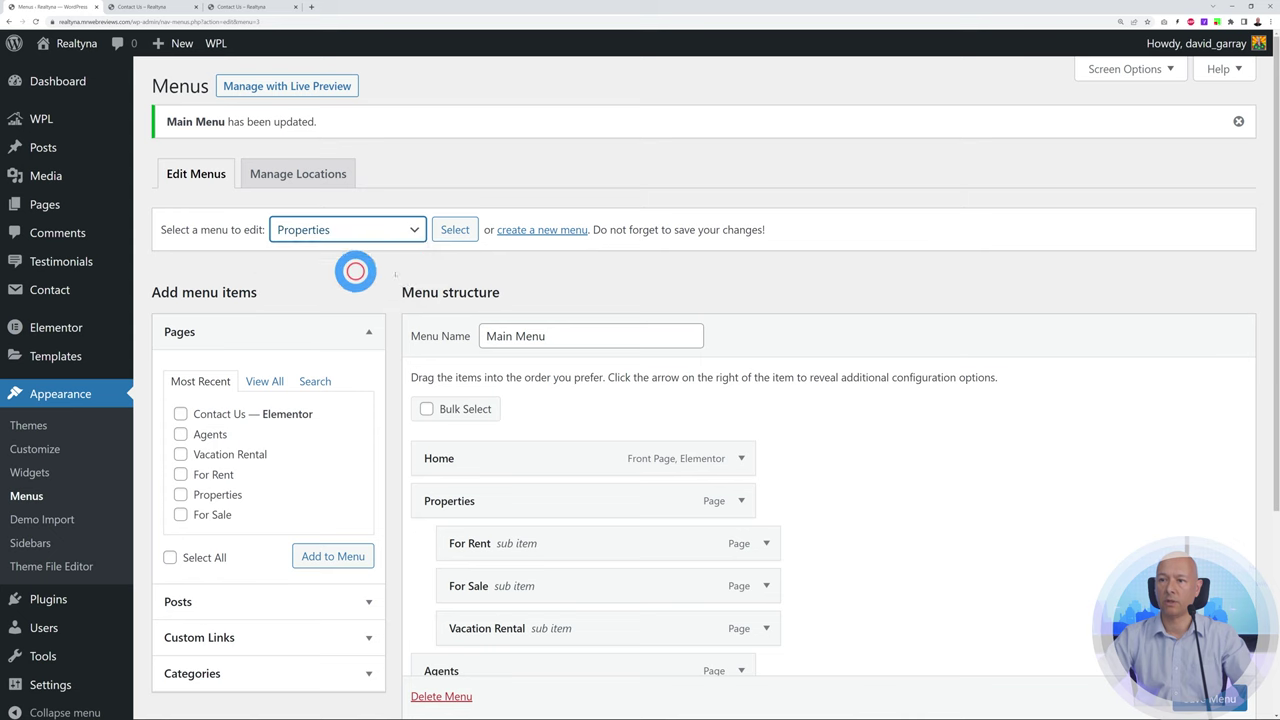
left_click(455, 230)
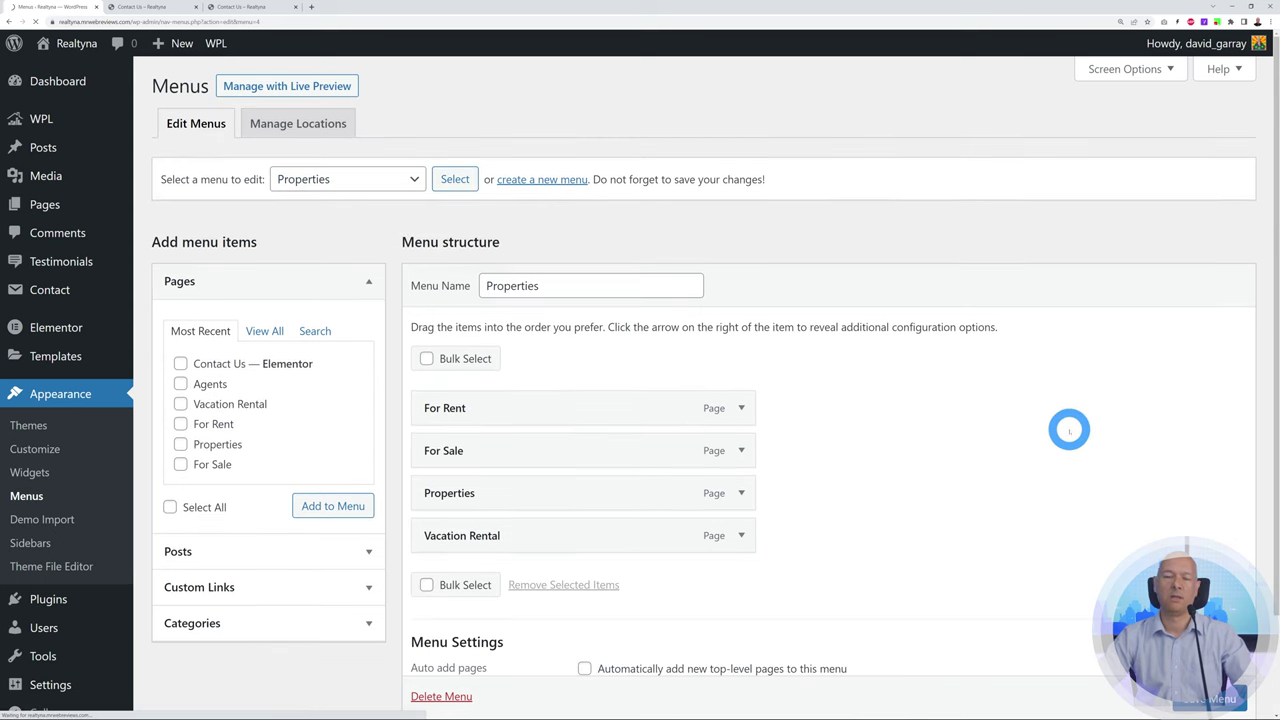
scroll(1054, 432, "down", 1)
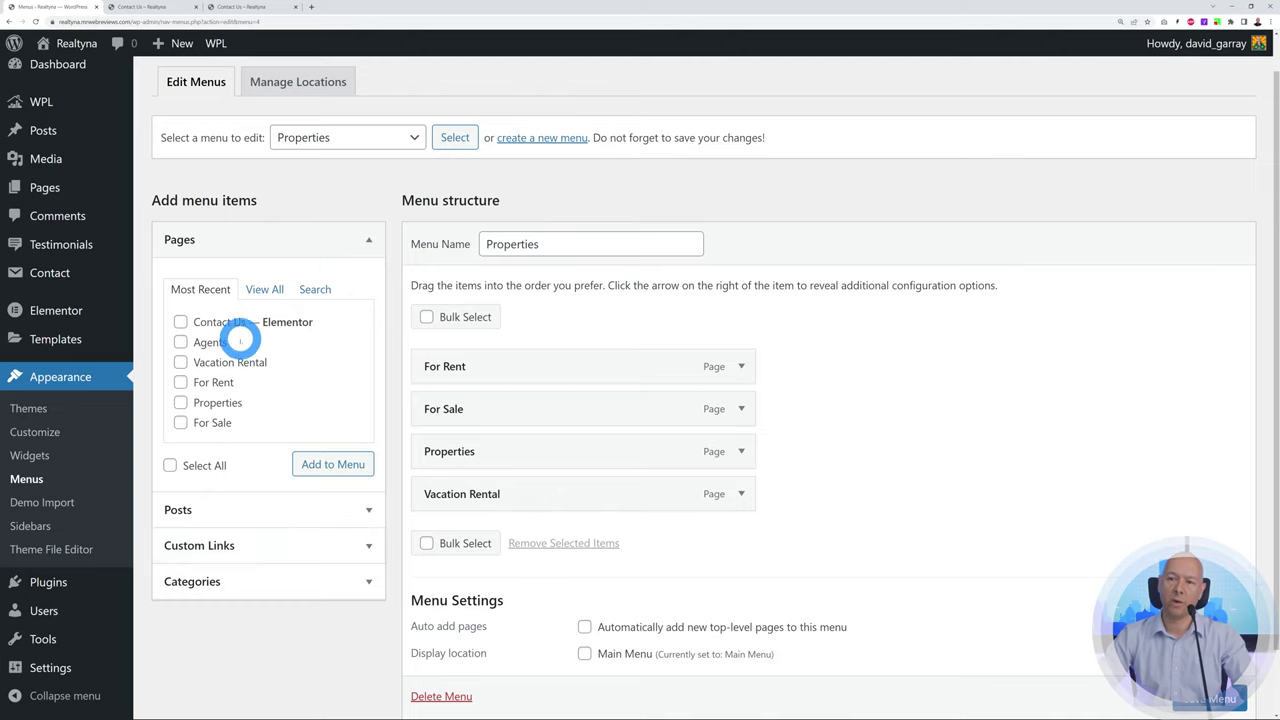
left_click(180, 342)
left_click(333, 462)
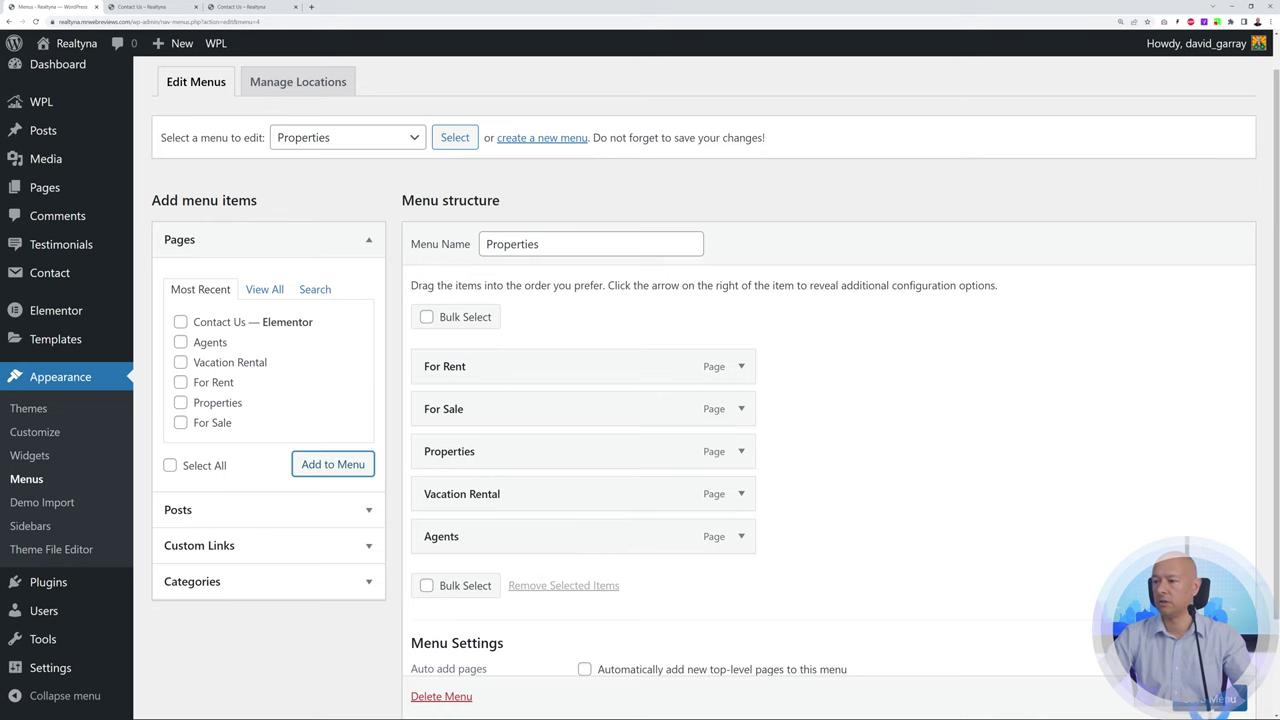
scroll(1212, 698, "down", 1)
left_click(1212, 697)
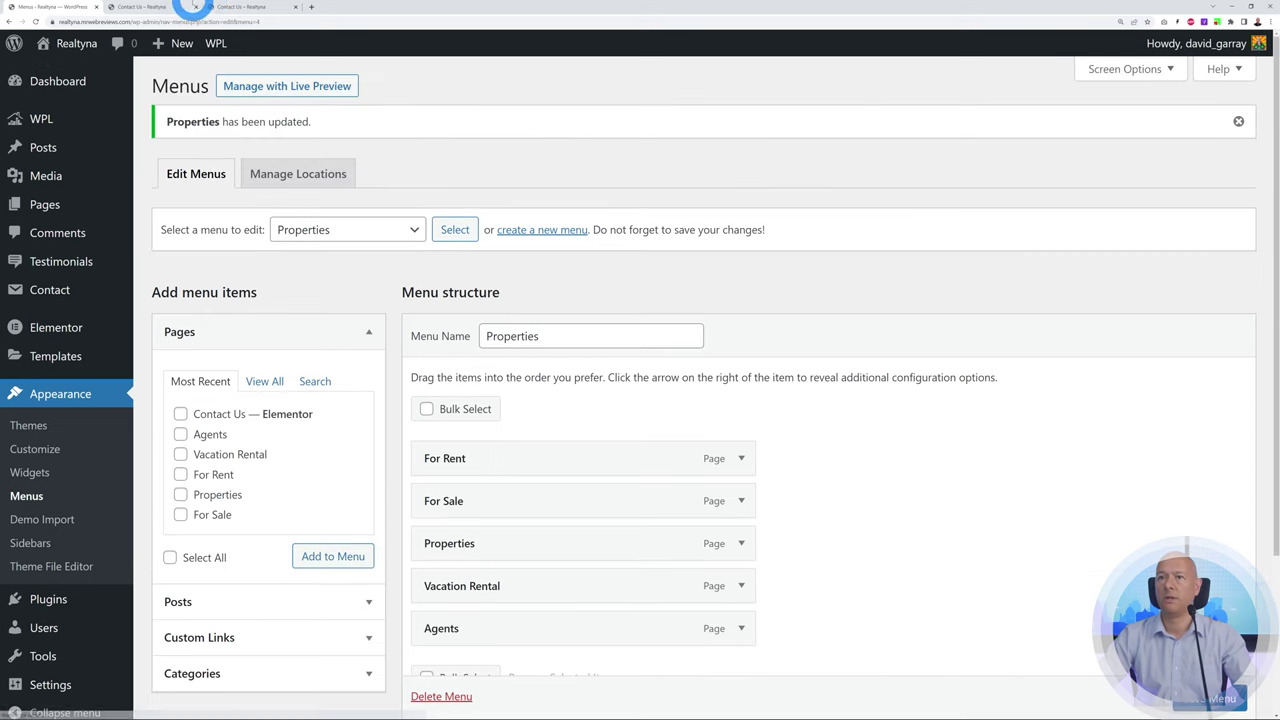
Reload the Contact Us page to confirm Agents appears in the footer's Properties column
left_click(235, 7)
left_click(35, 21)
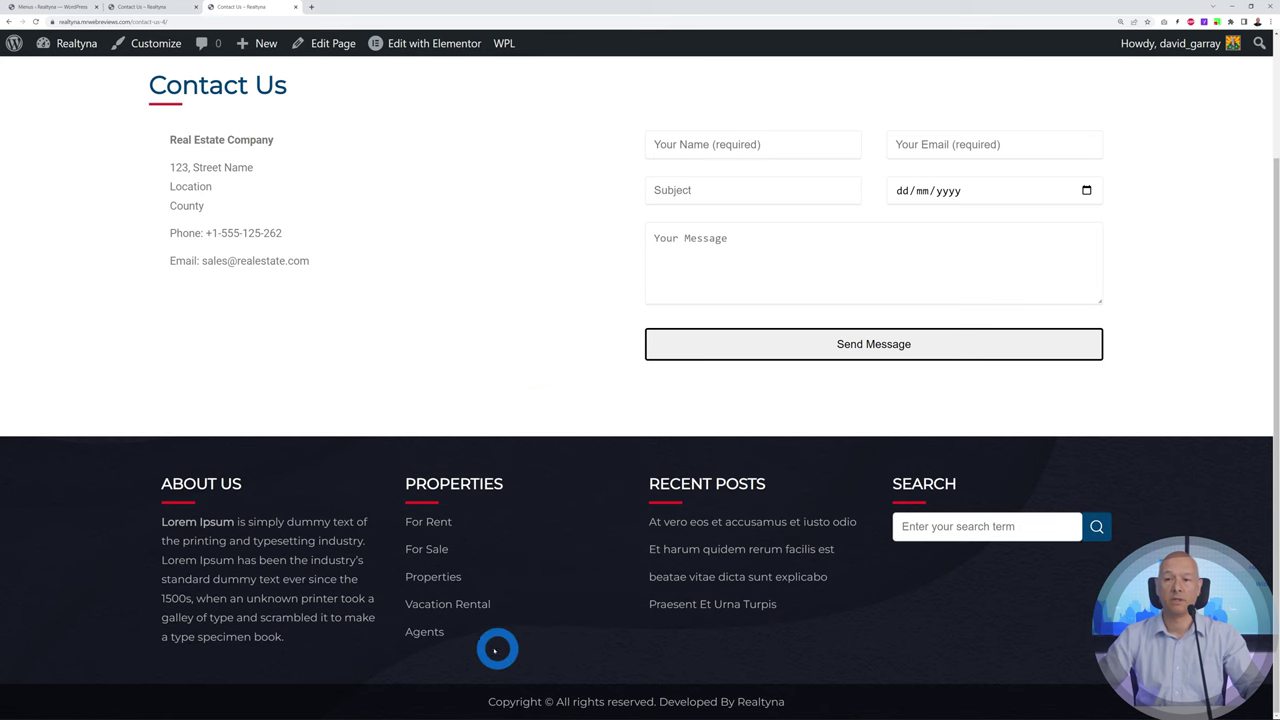
left_click(50, 7)
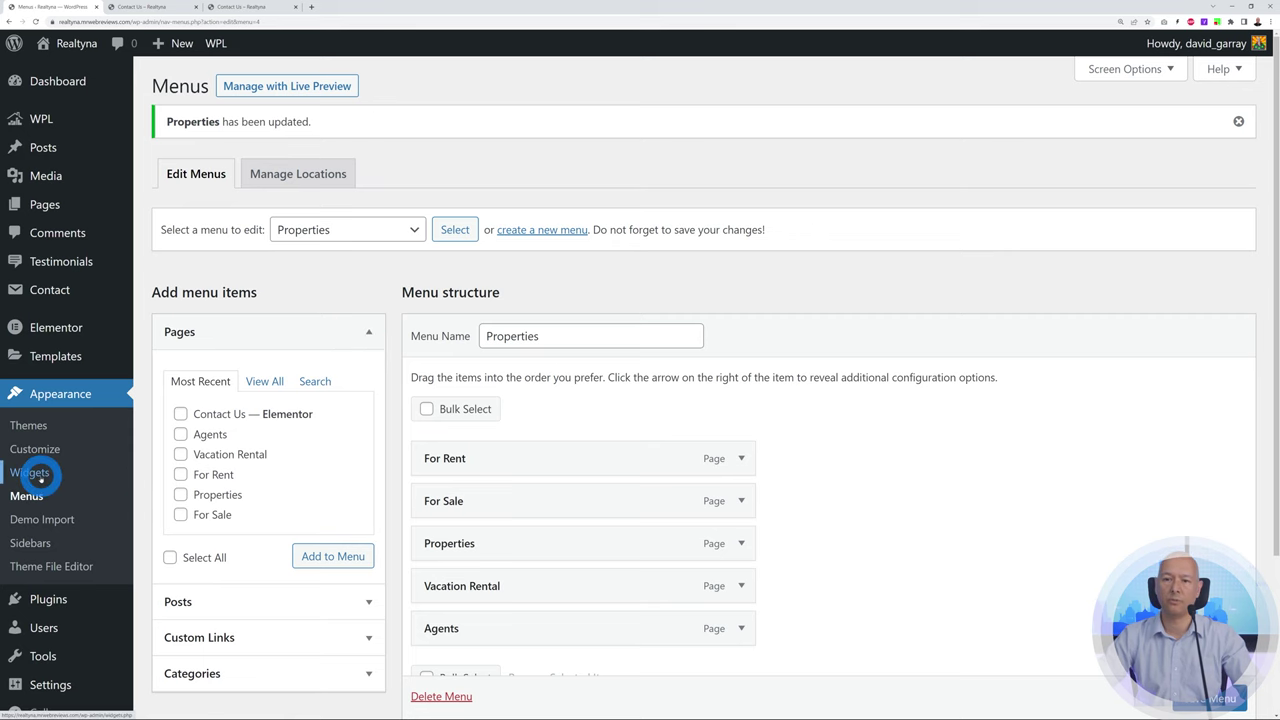
In Appearance > Widgets, expand Footer Column 1 and open the About Us text widget
left_click(30, 474)
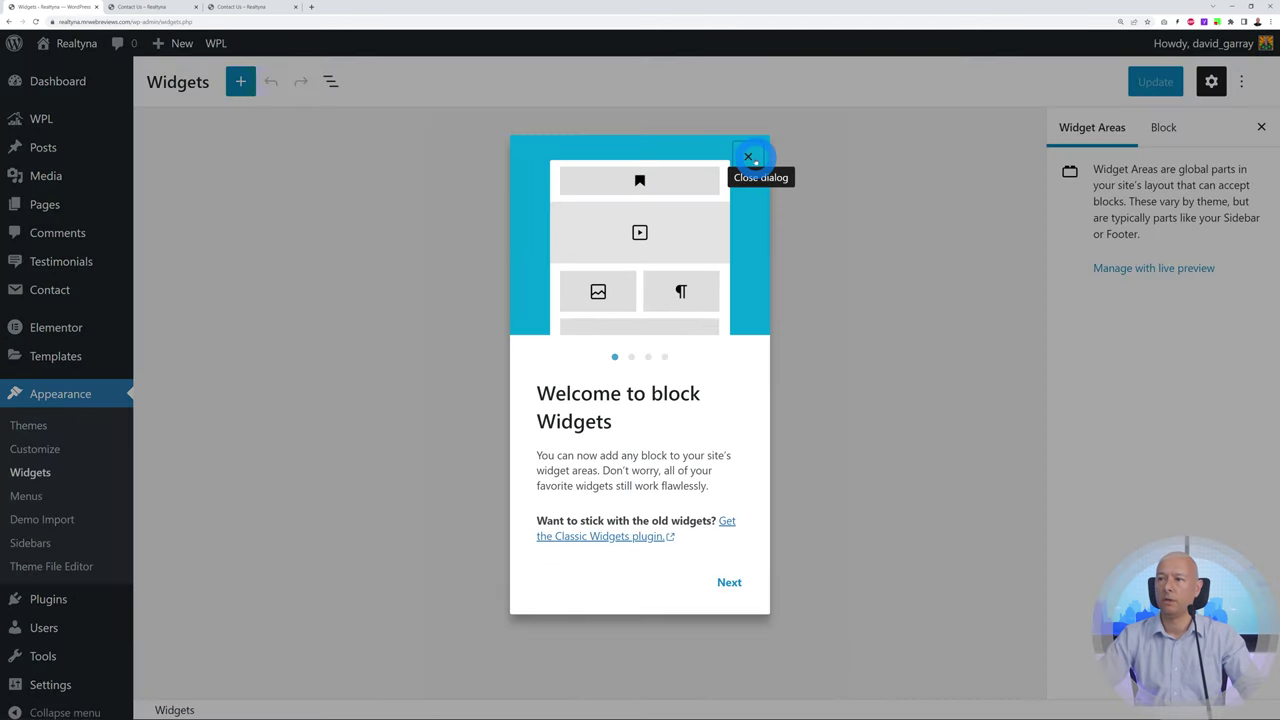
left_click(755, 157)
scroll(920, 400, "down", 2)
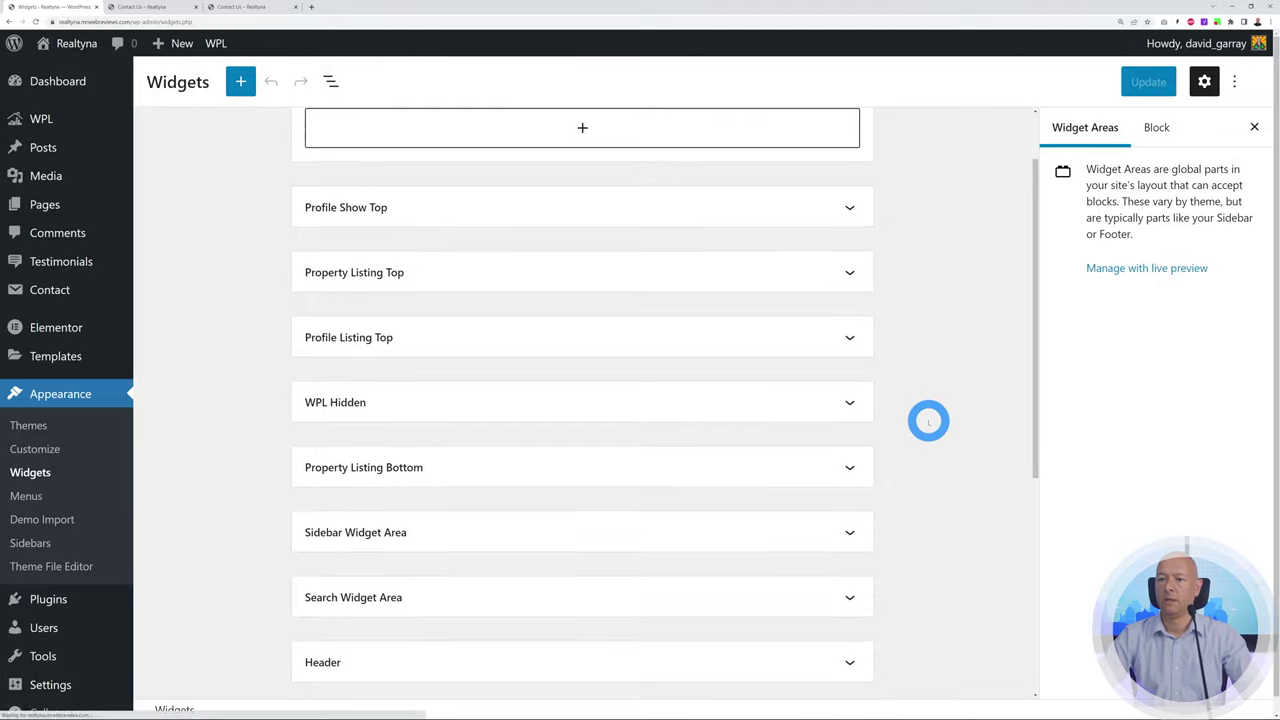
scroll(932, 421, "down", 4)
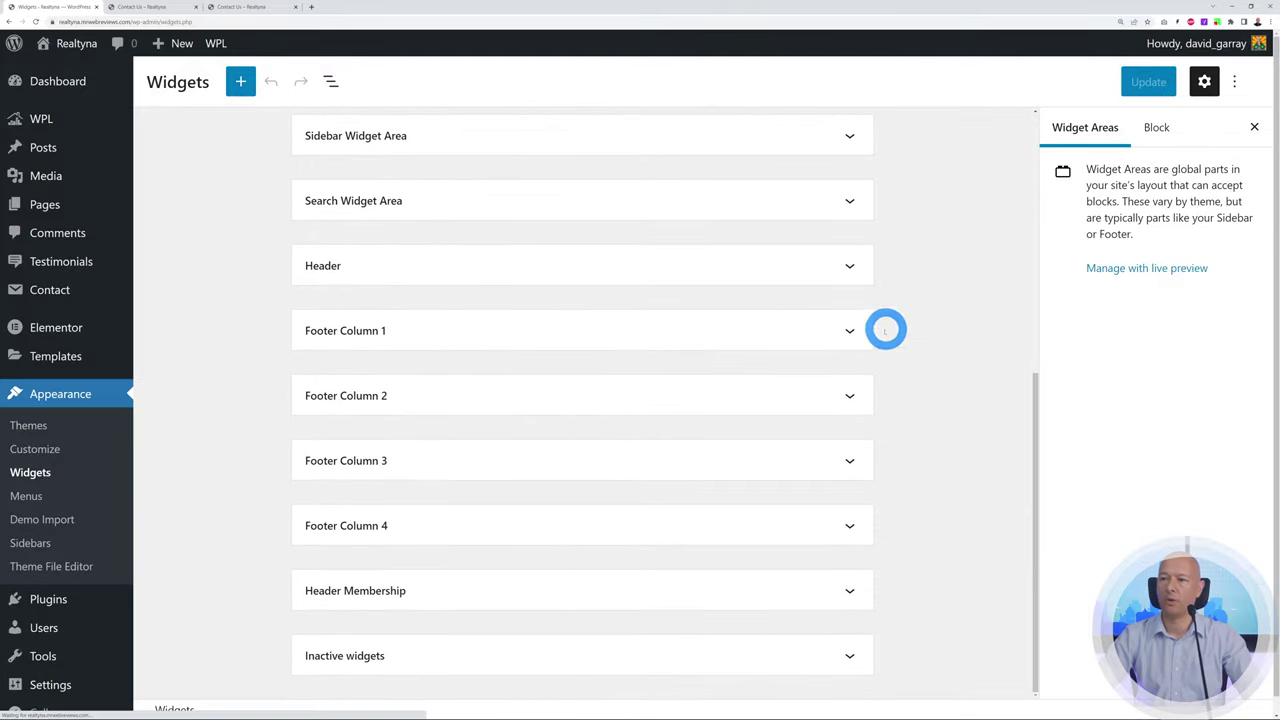
left_click(851, 331)
scroll(954, 346, "down", 2)
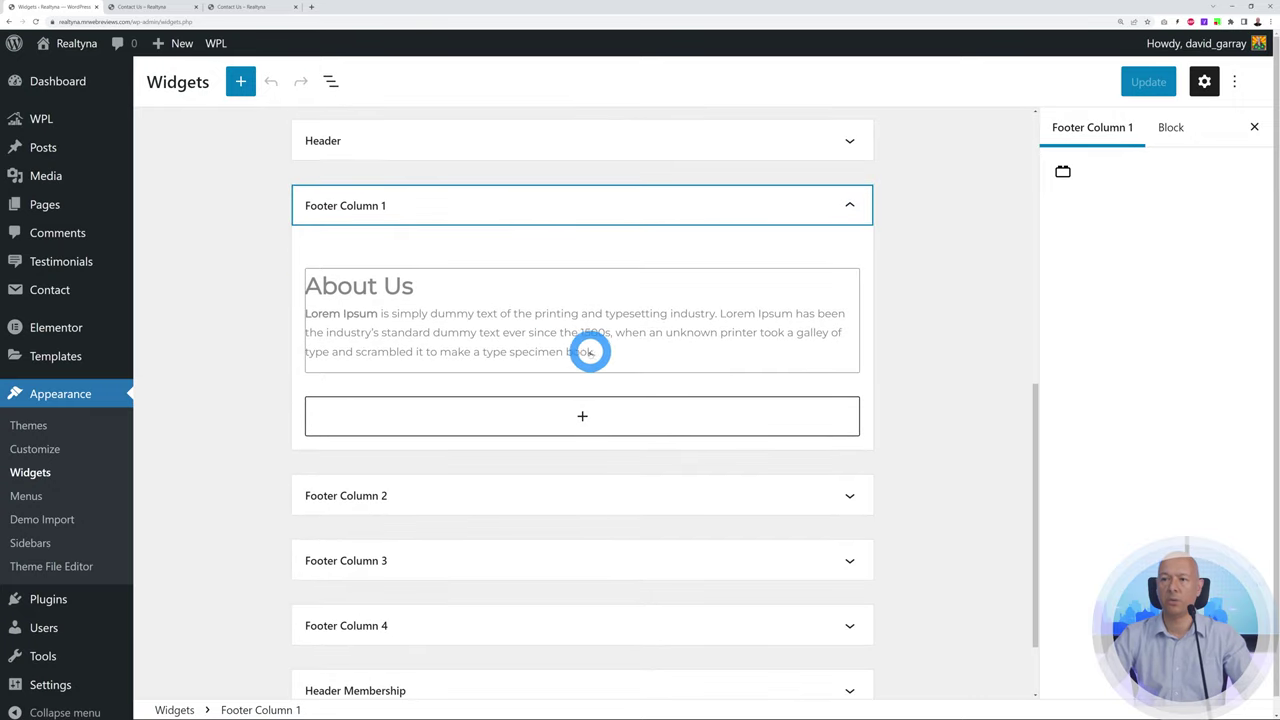
left_click(430, 340)
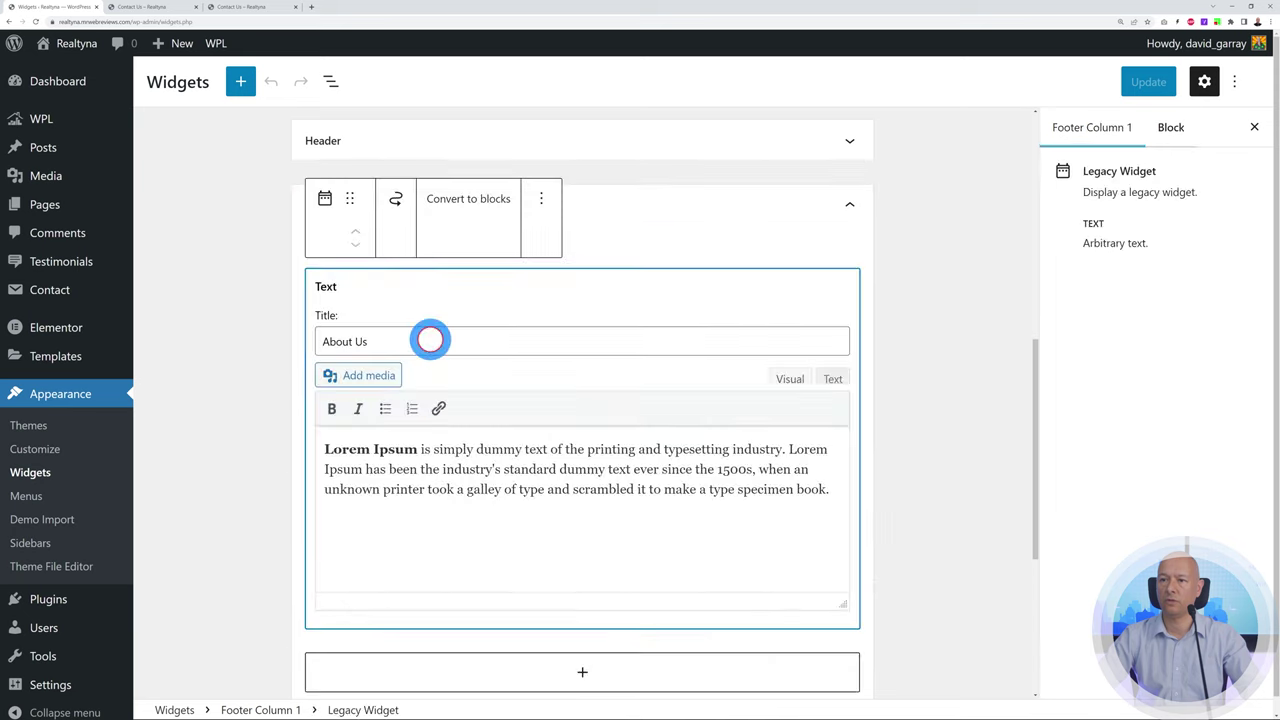
Replace the bold 'Lorem Ipsum' with 'Real Estate Company Name' and update the widgets
left_click(591, 530)
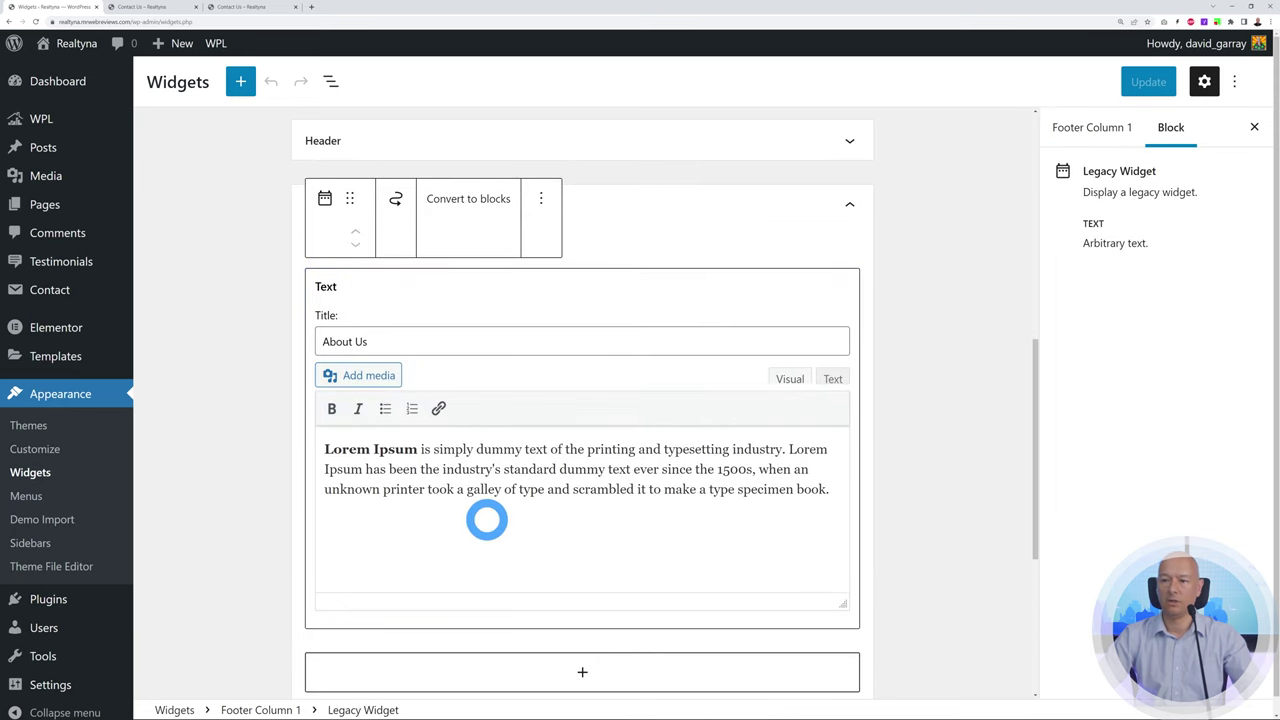
left_click_drag(326, 449, 415, 449)
type("Real Estate")
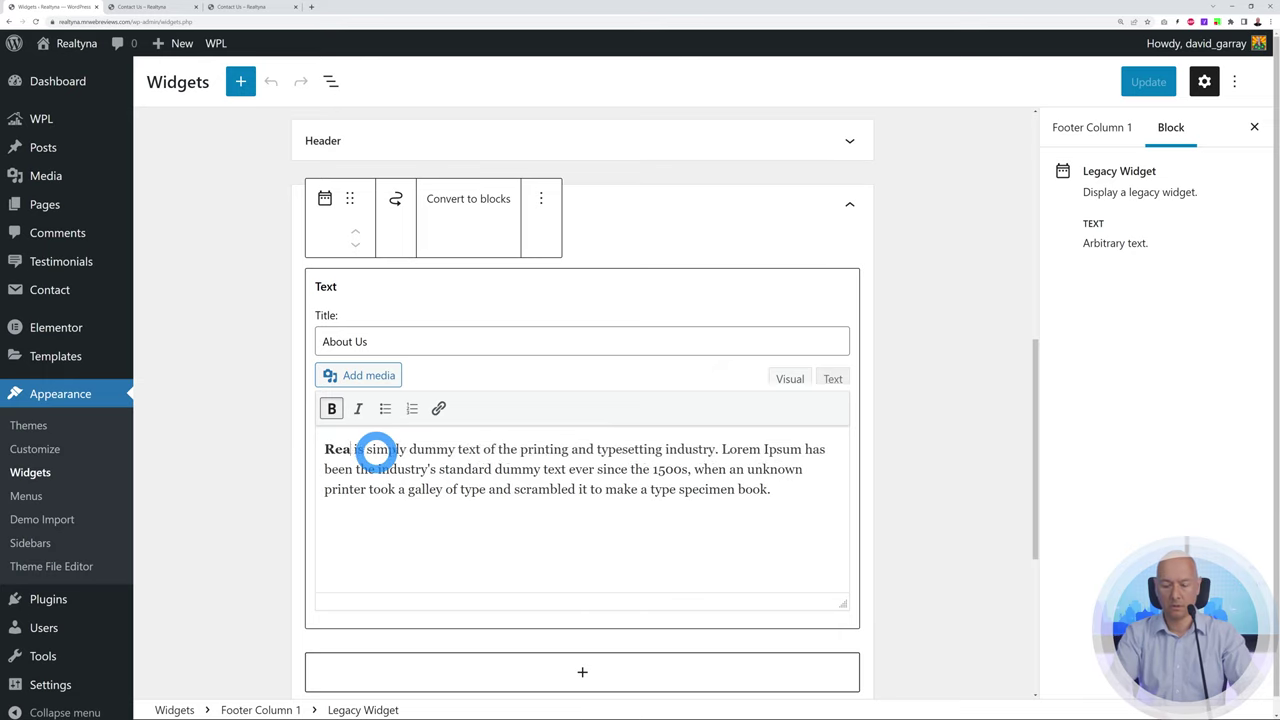
type(" Coa")
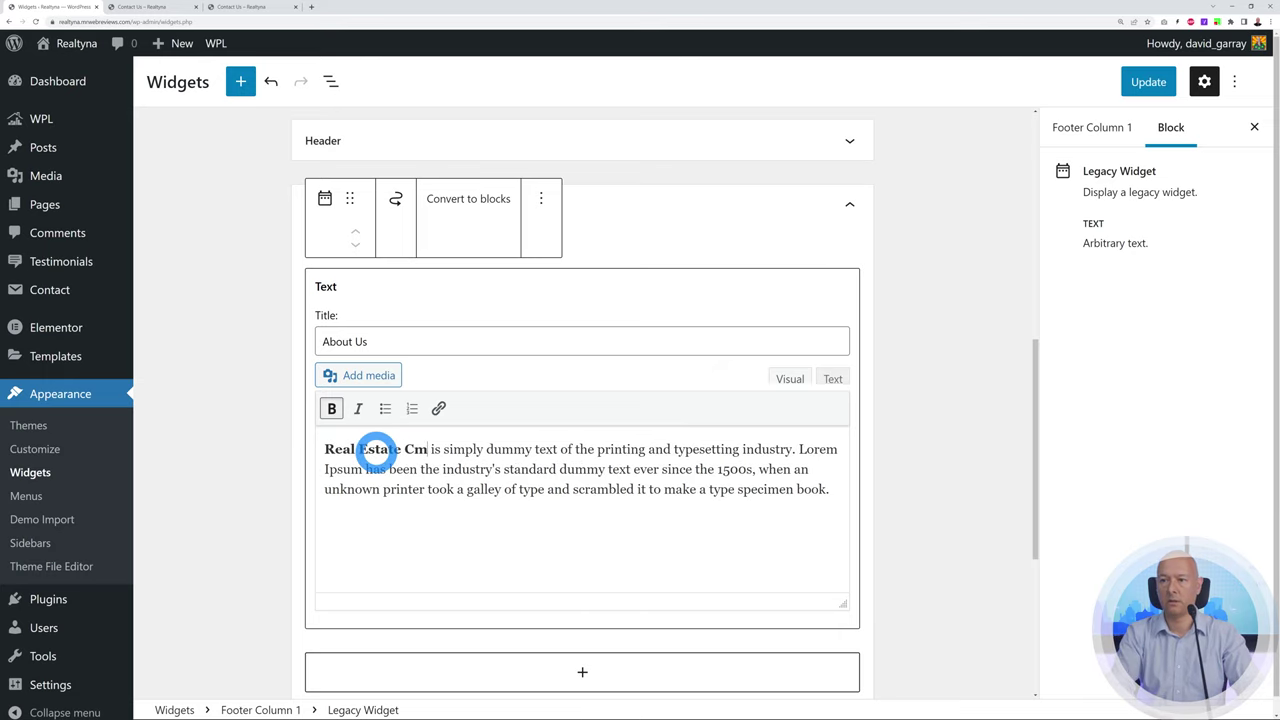
type("mpany N")
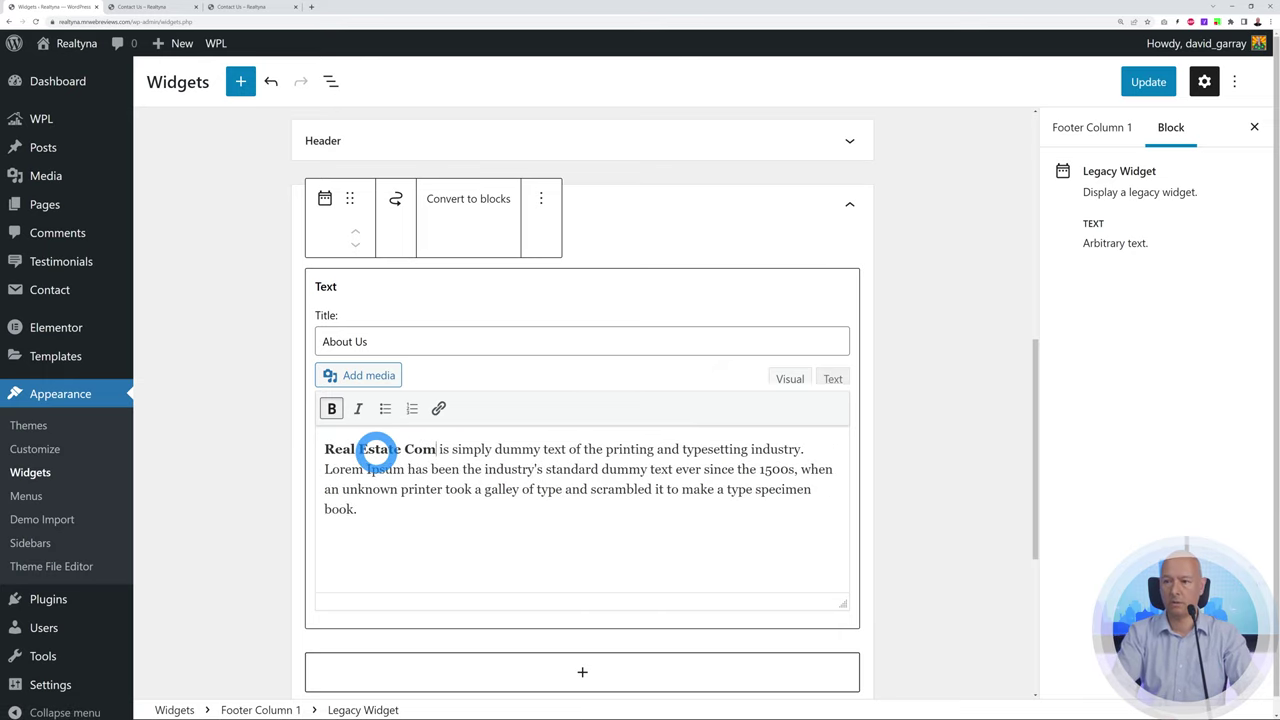
type("ame")
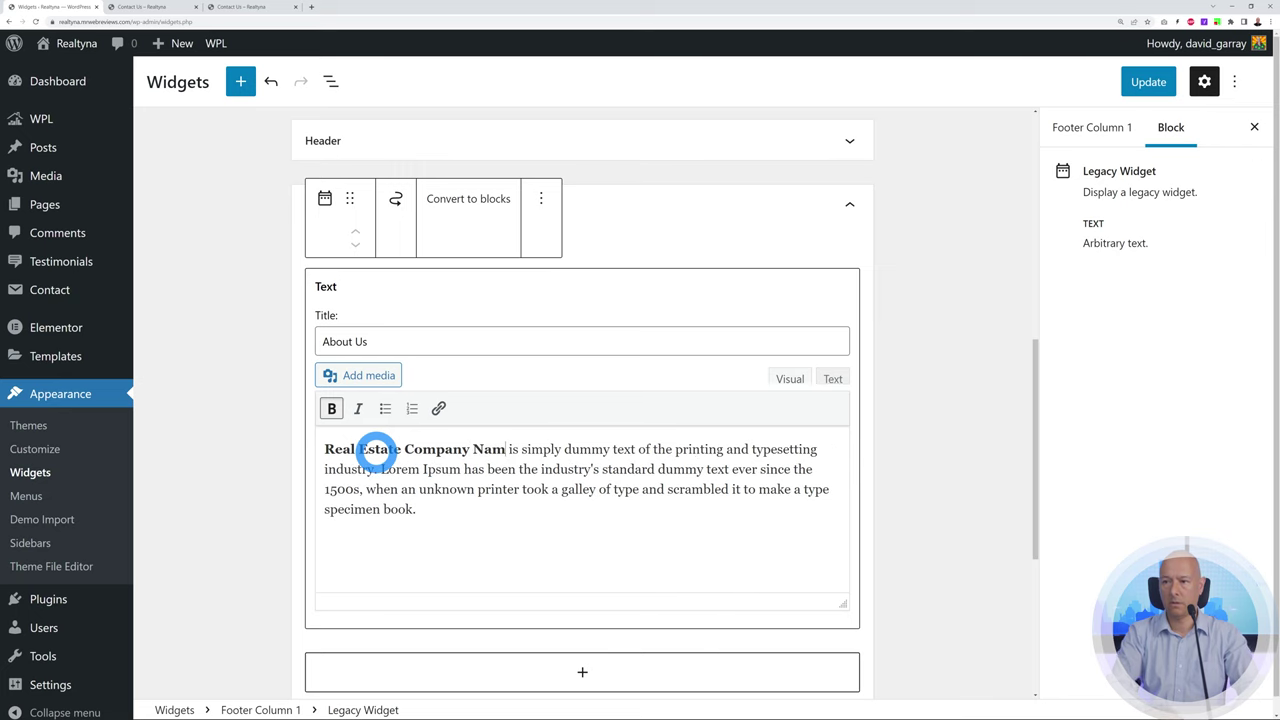
left_click_drag(516, 449, 523, 514)
left_click(531, 529)
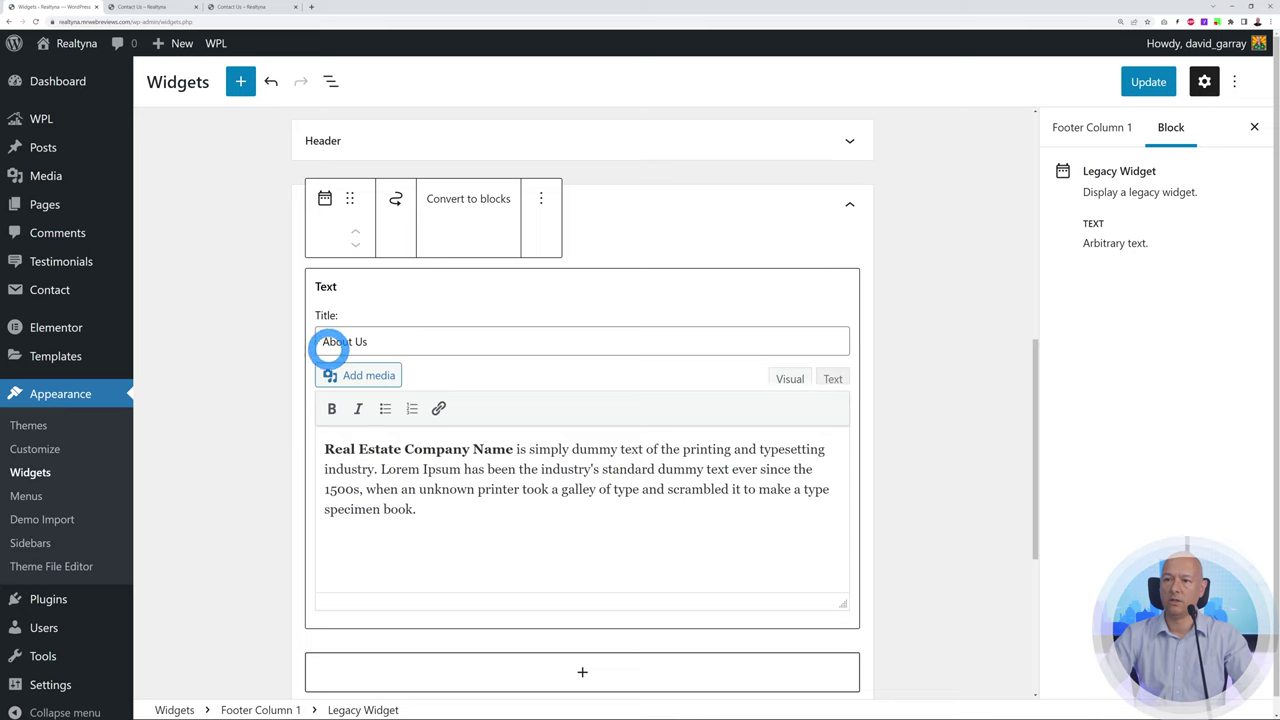
left_click(1146, 82)
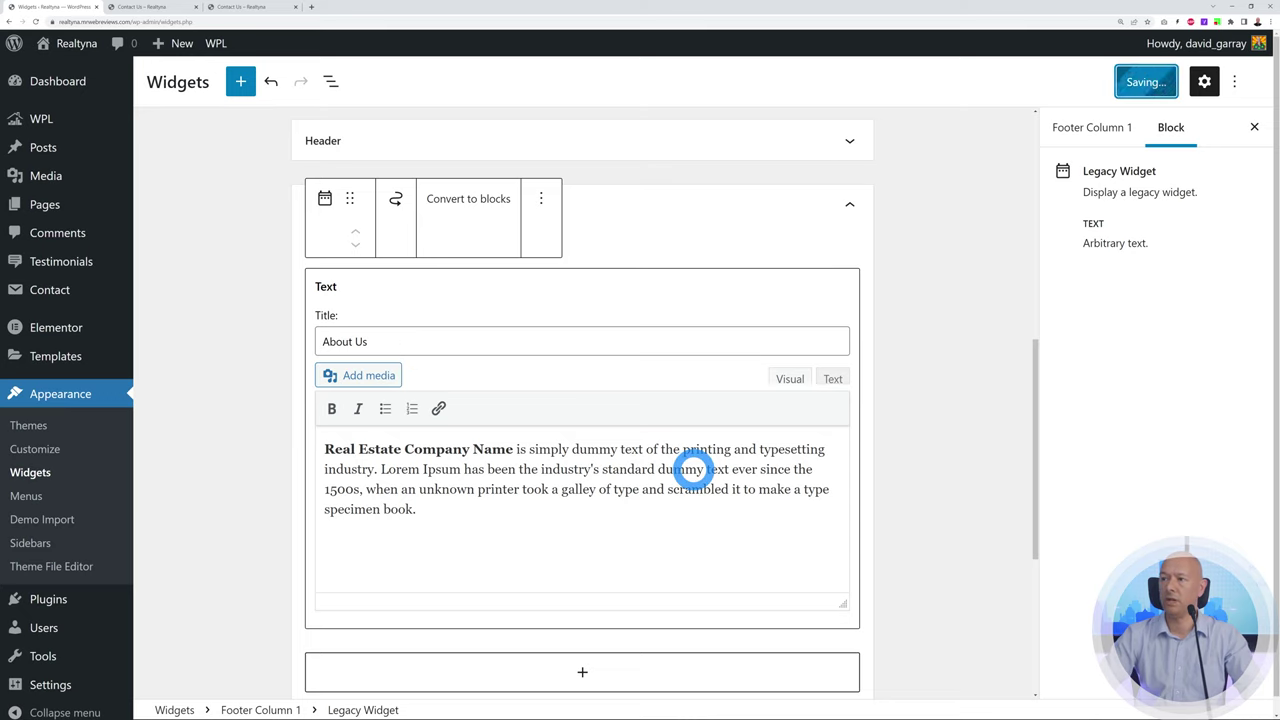
left_click(240, 7)
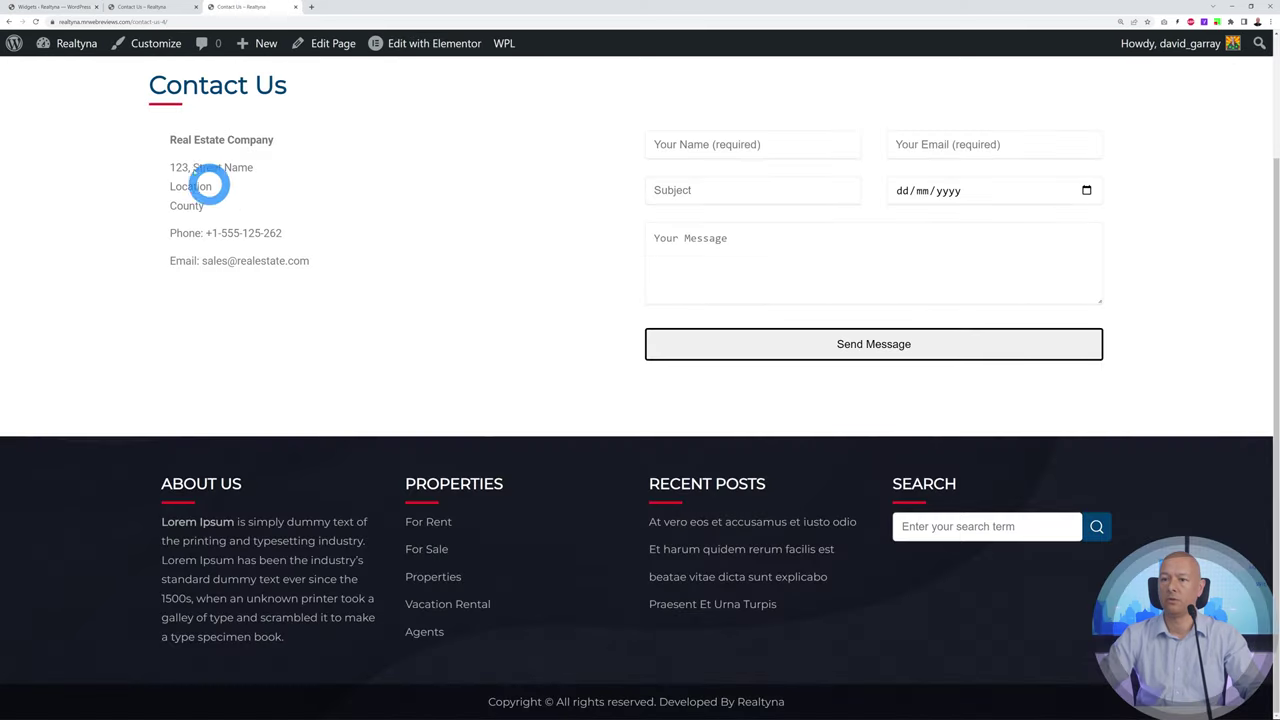
Reload the Contact Us page to confirm the About Us footer starts with 'Real Estate Company Name'
left_click(35, 21)
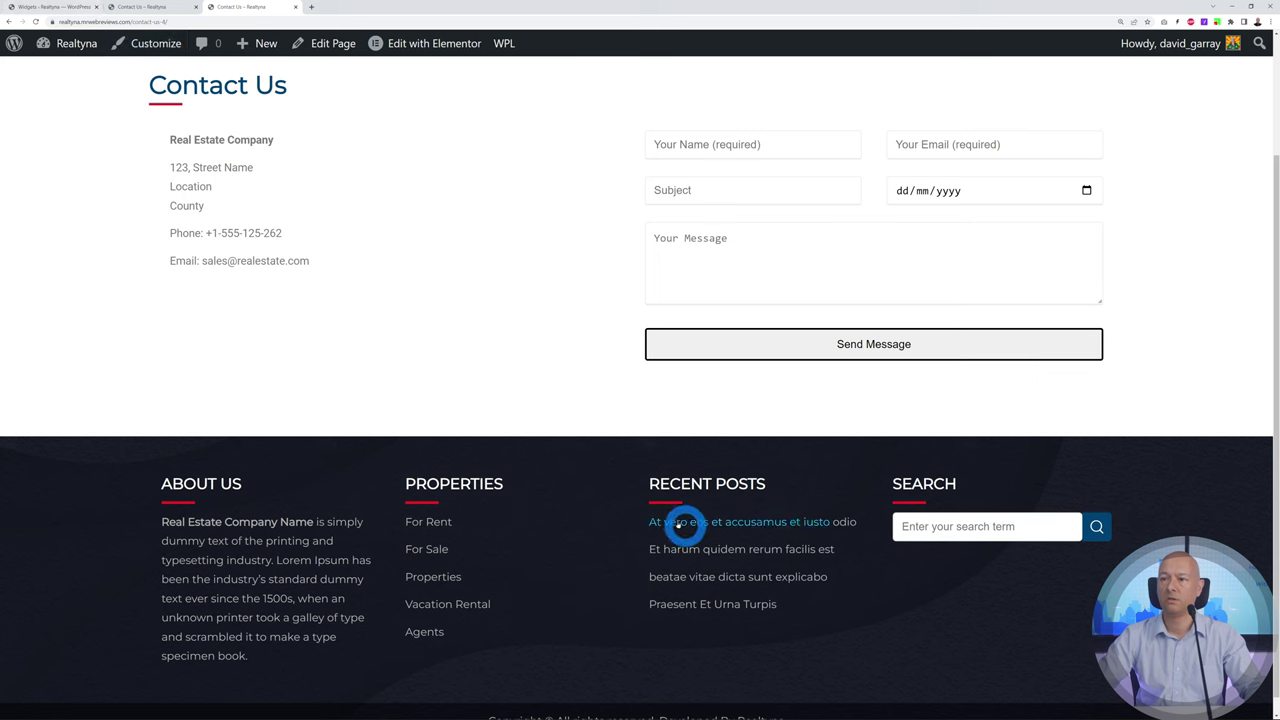
Set the Footer Column 3 Recent Posts widget to 3 posts, save, and verify on Contact Us
left_click(55, 7)
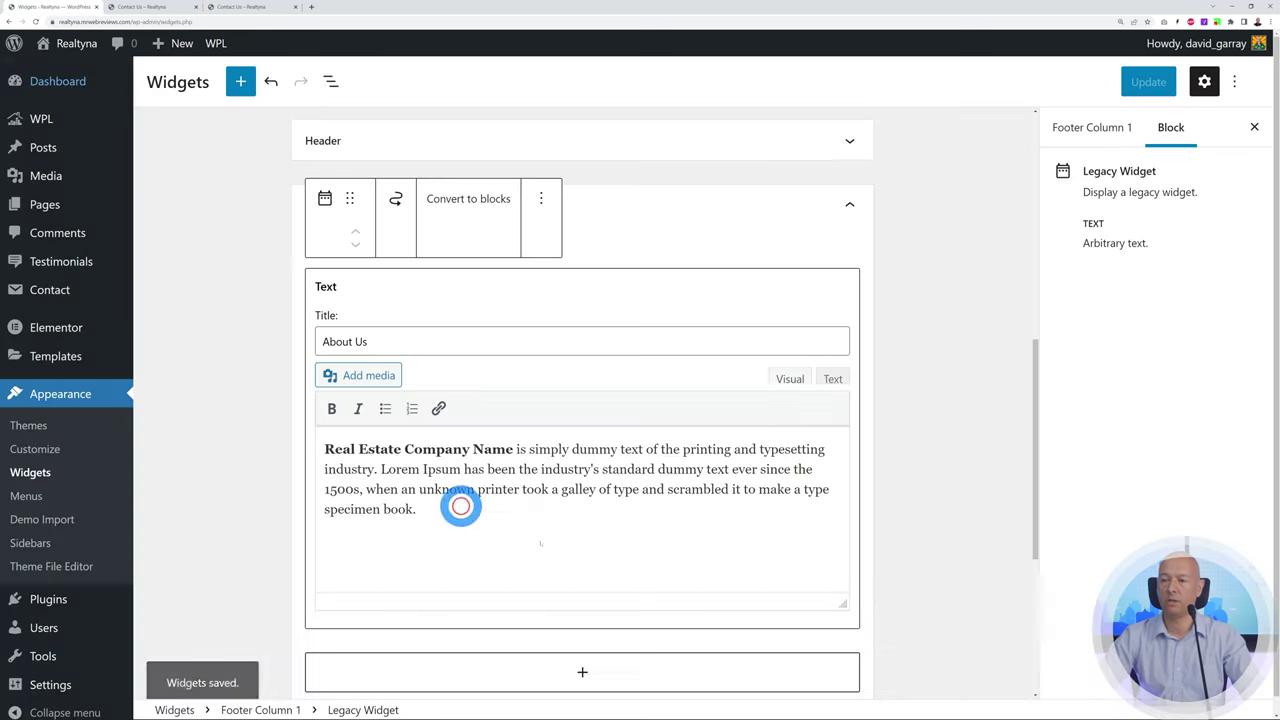
scroll(914, 509, "down", 4)
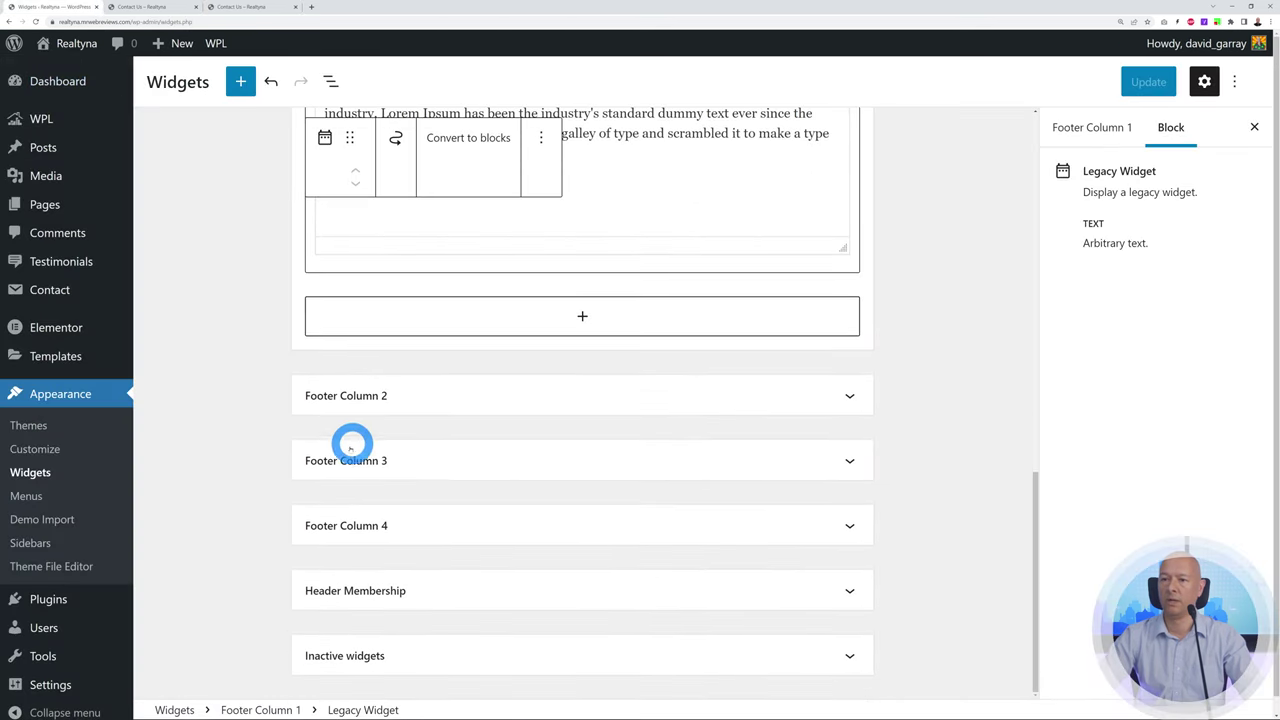
left_click(845, 461)
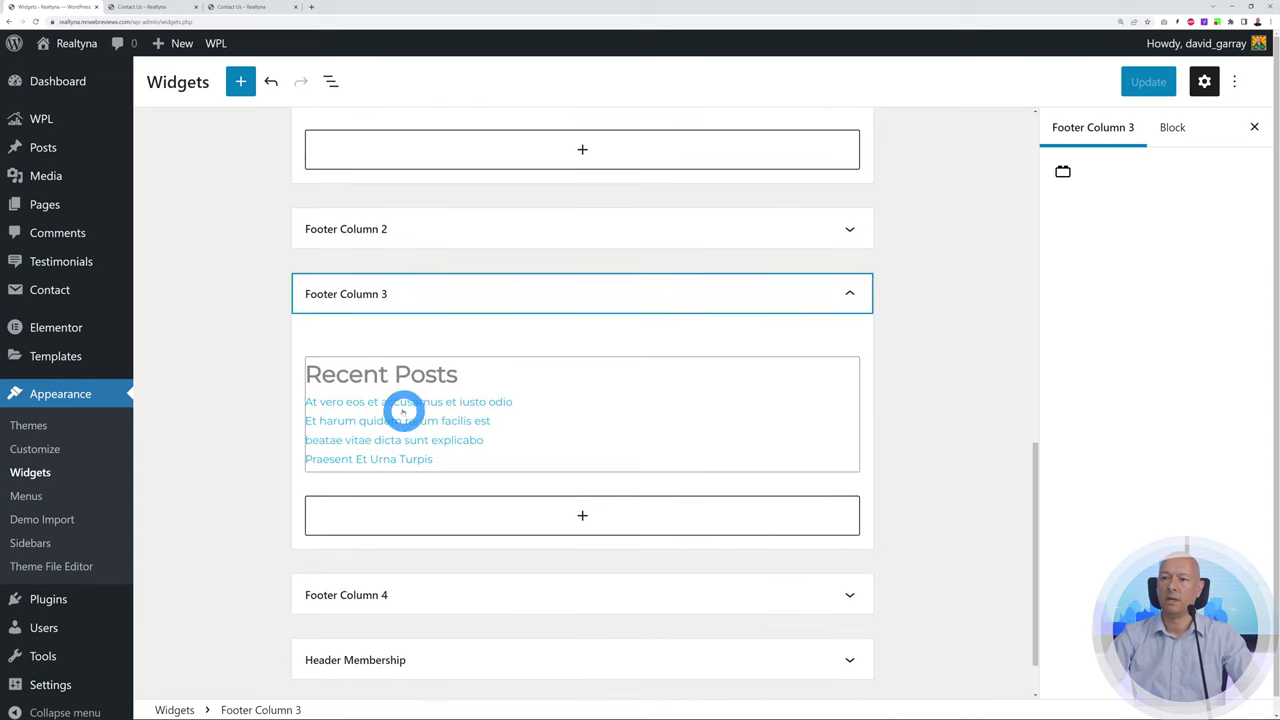
left_click(411, 400)
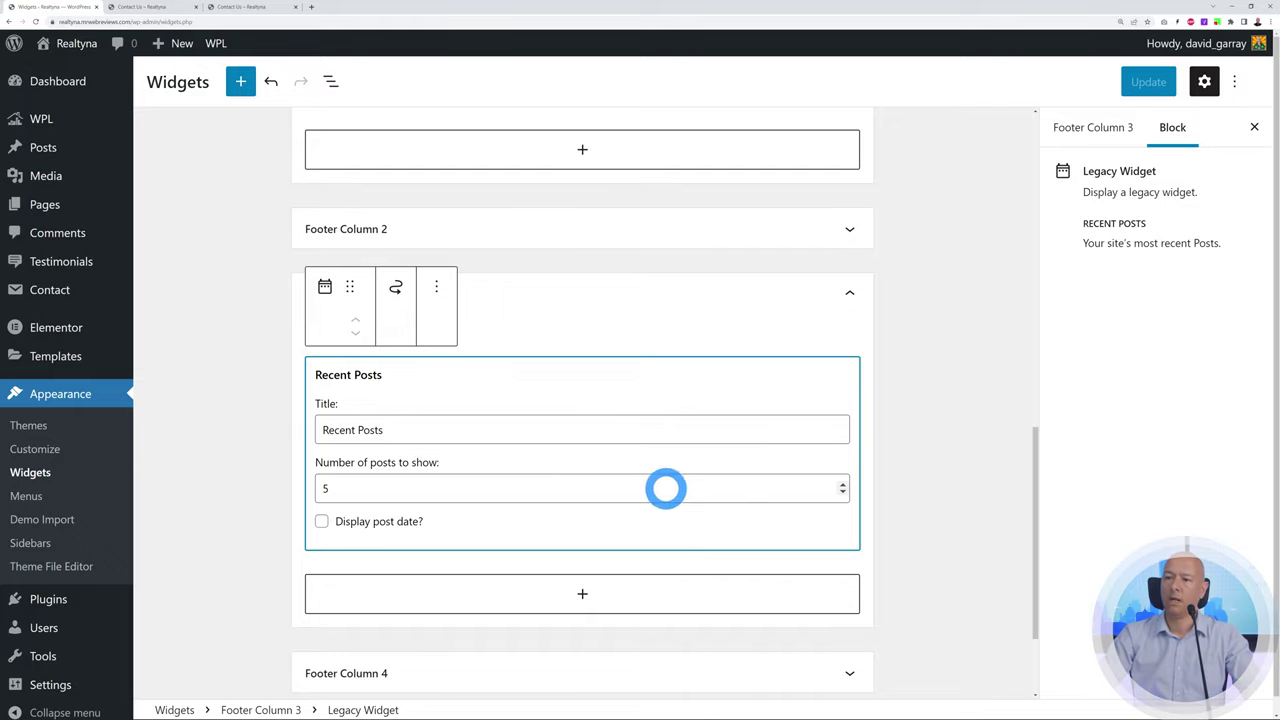
left_click(843, 492)
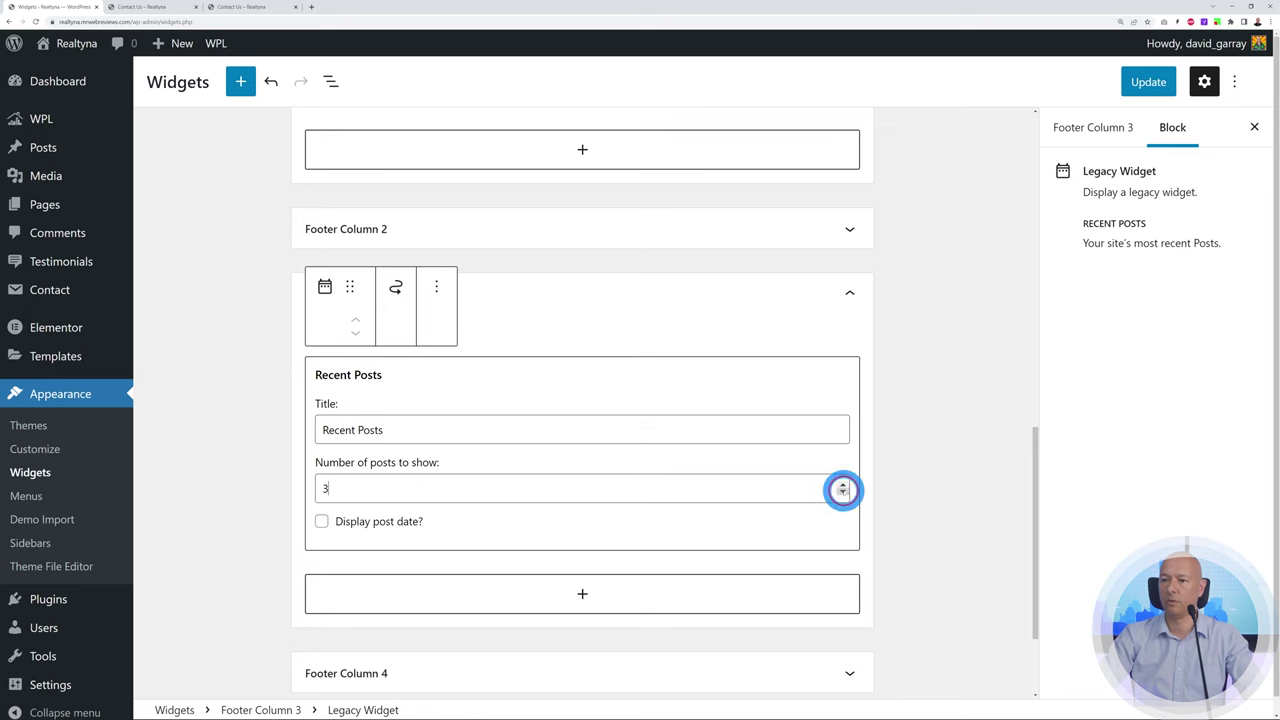
left_click(1140, 82)
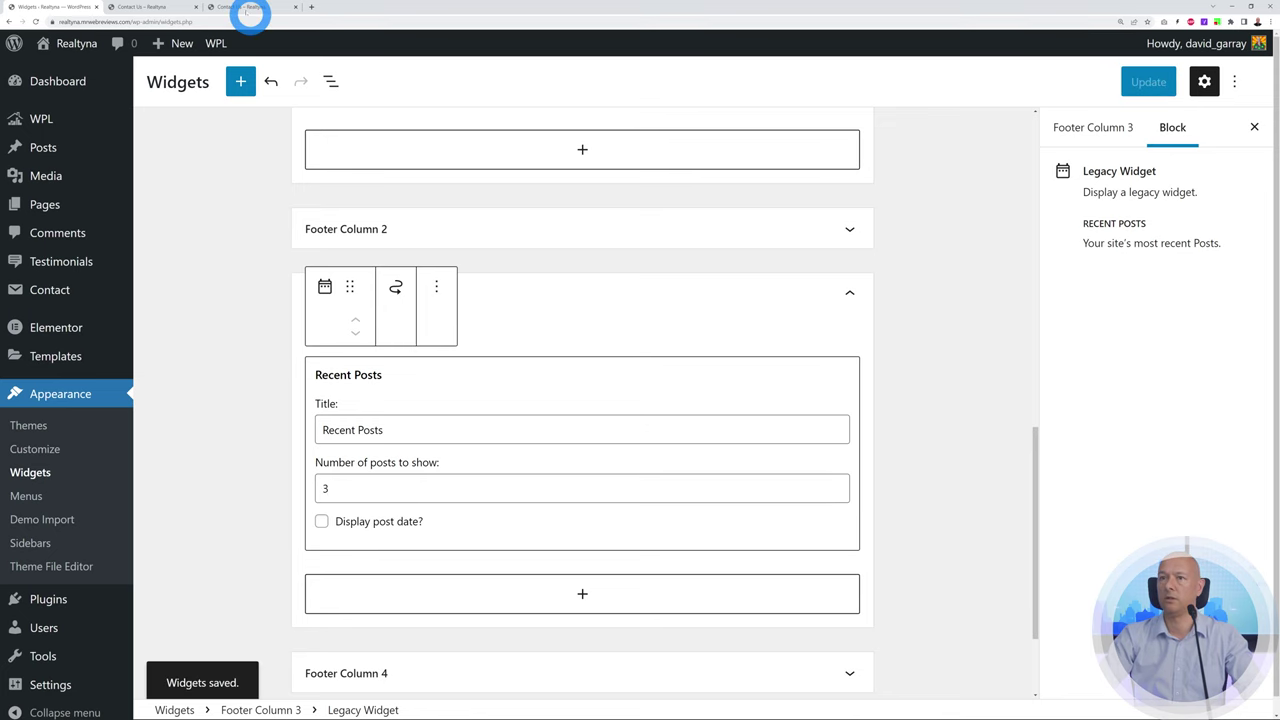
left_click(237, 7)
left_click(35, 21)
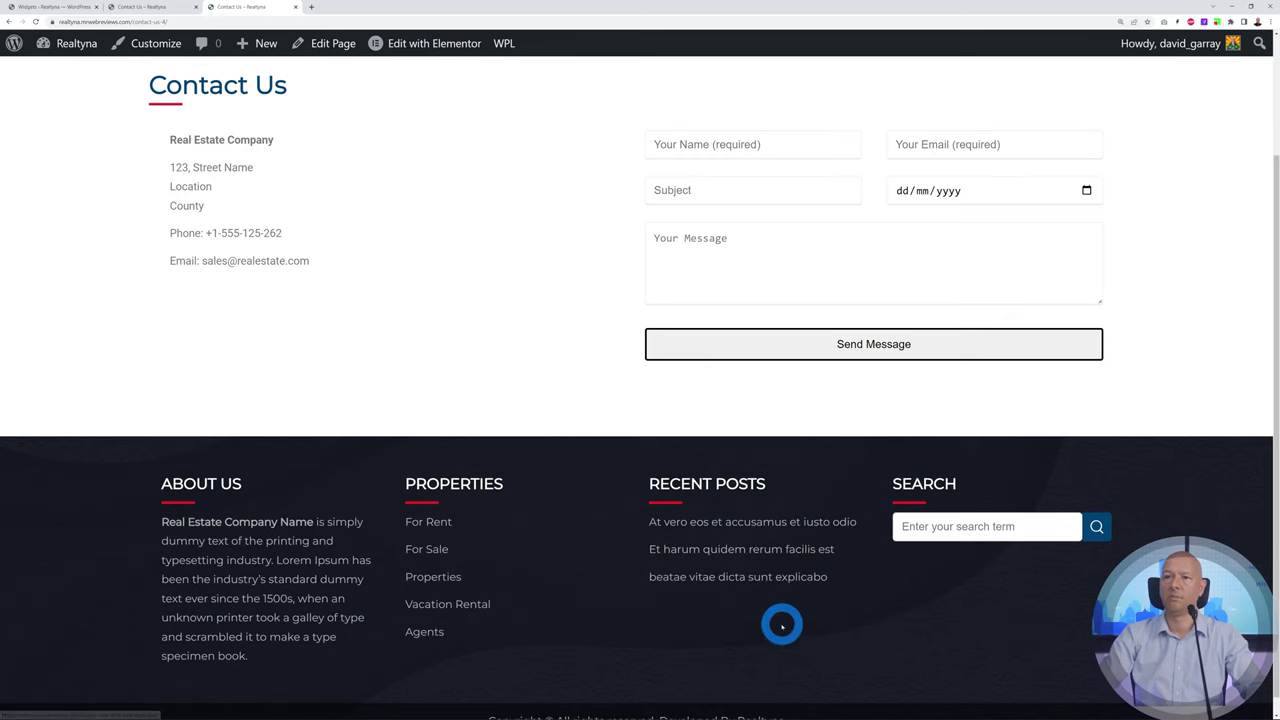
Delete the Search widget from Footer Column 4, save the widgets, and recheck the Contact Us footer
left_click(75, 9)
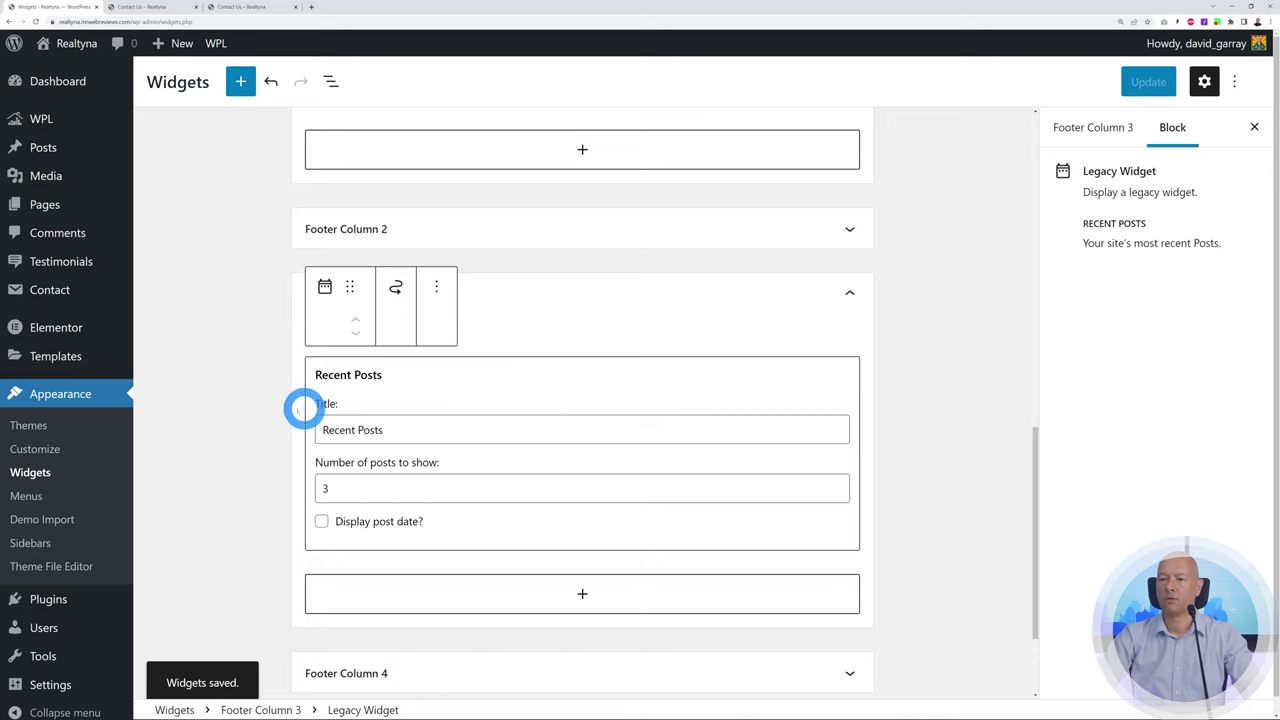
left_click(870, 300)
left_click(870, 300)
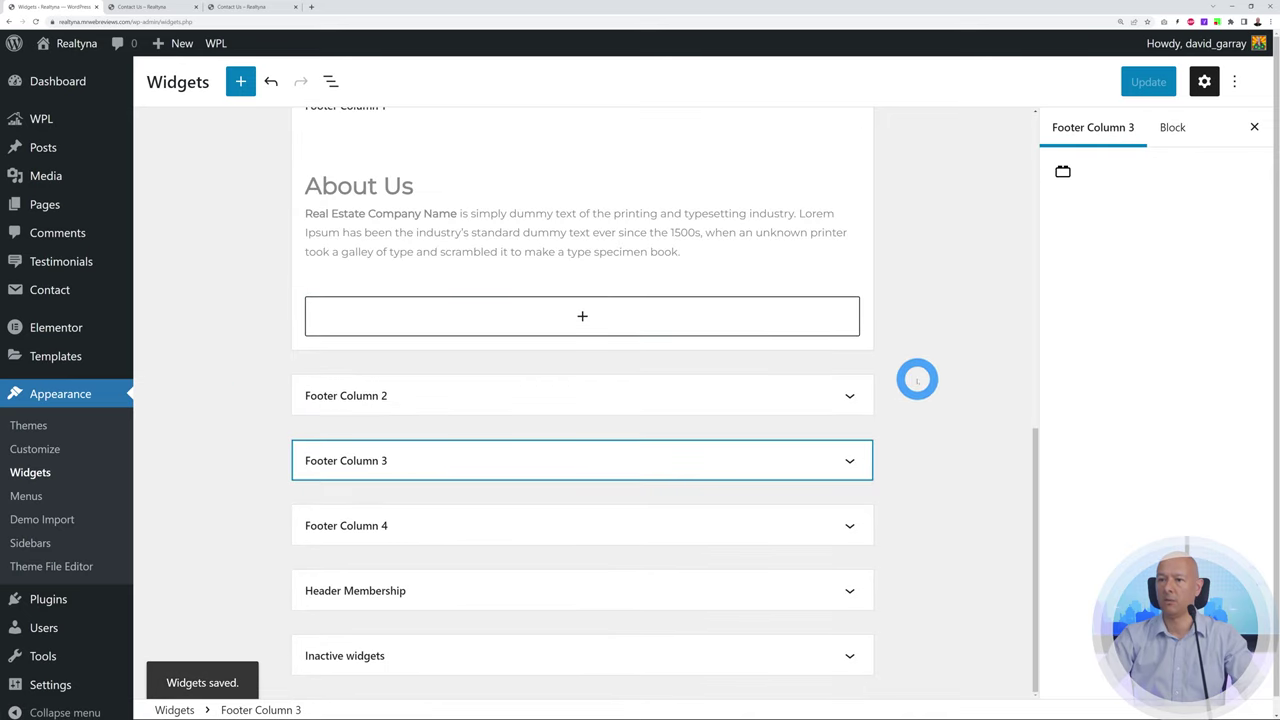
left_click(849, 527)
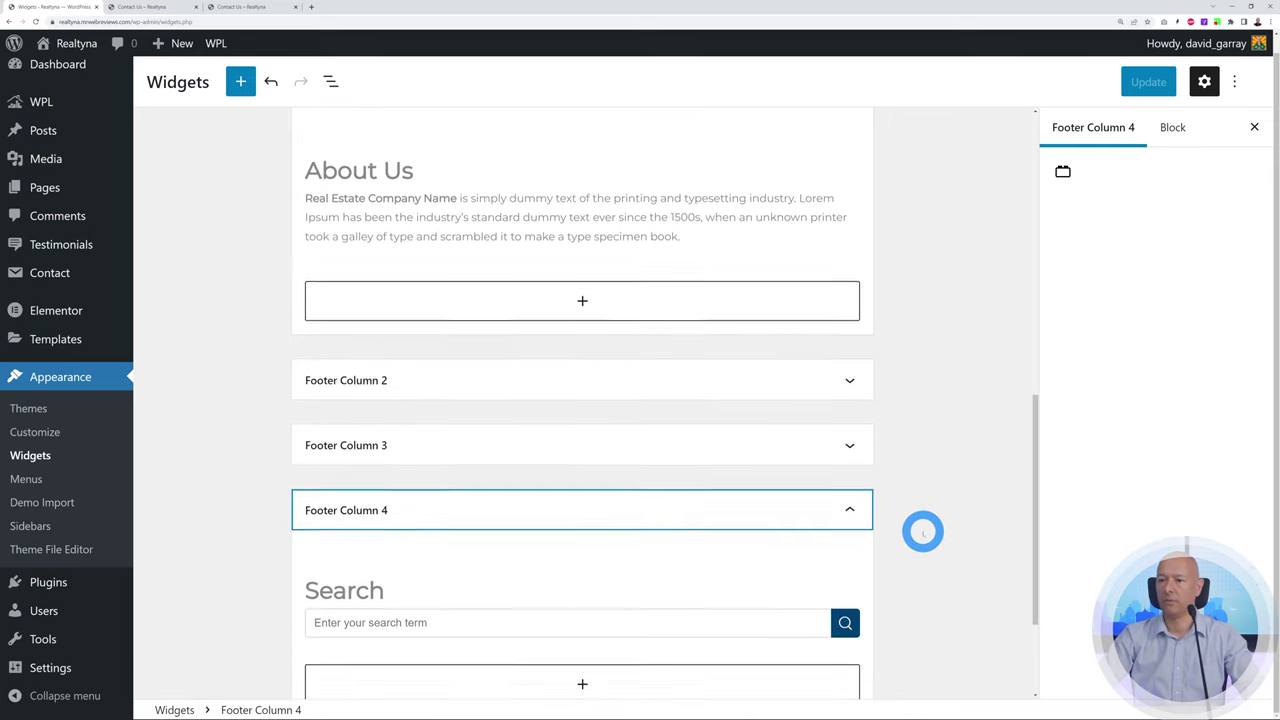
scroll(920, 528, "down", 2)
left_click(502, 455)
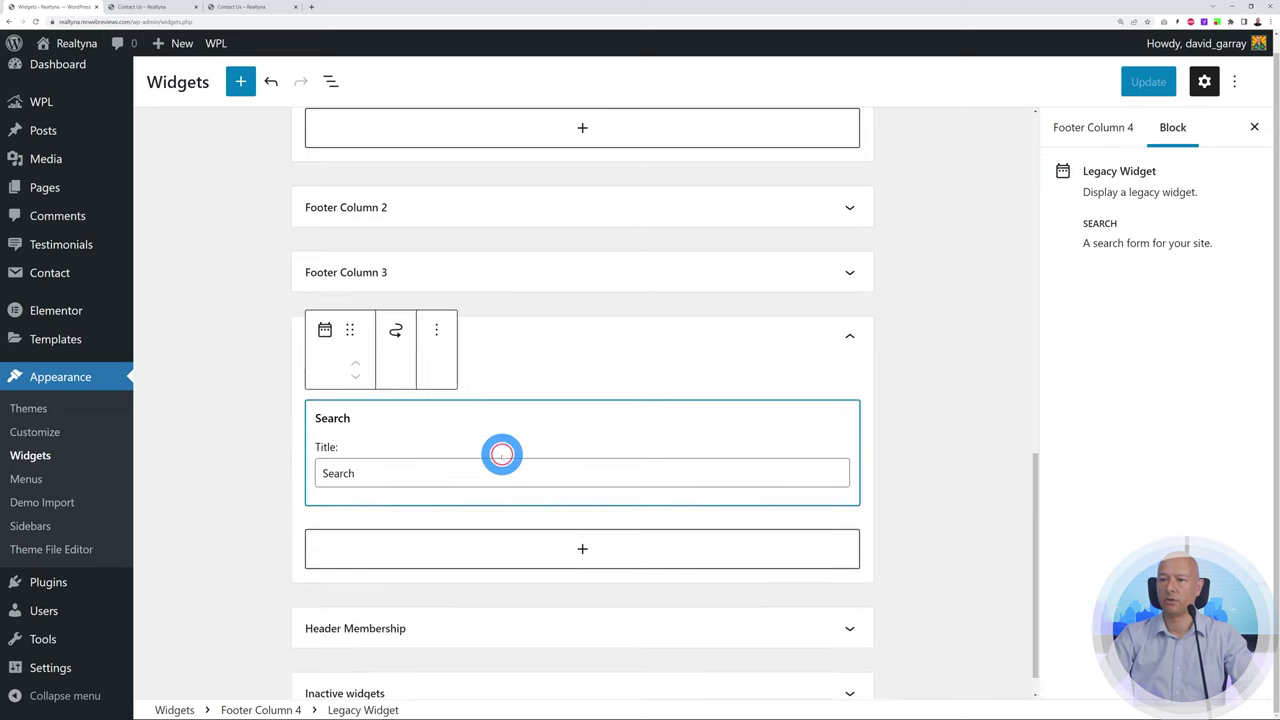
left_click(436, 336)
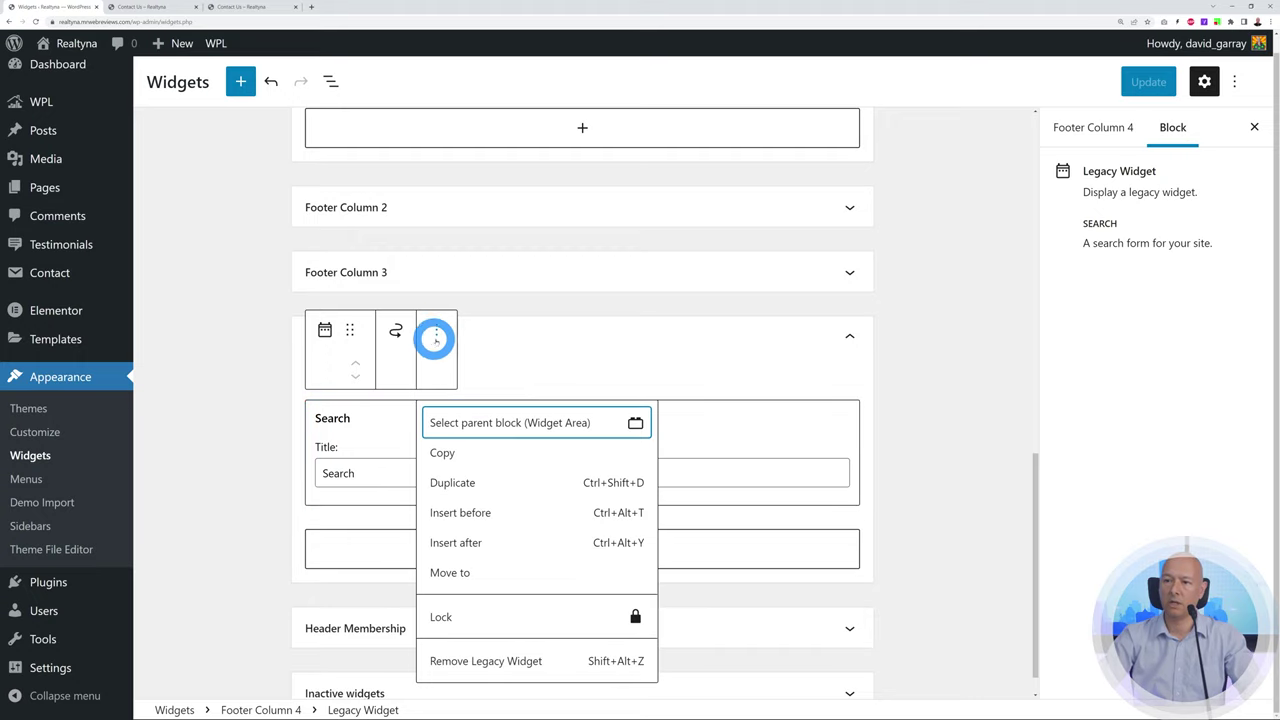
left_click(501, 661)
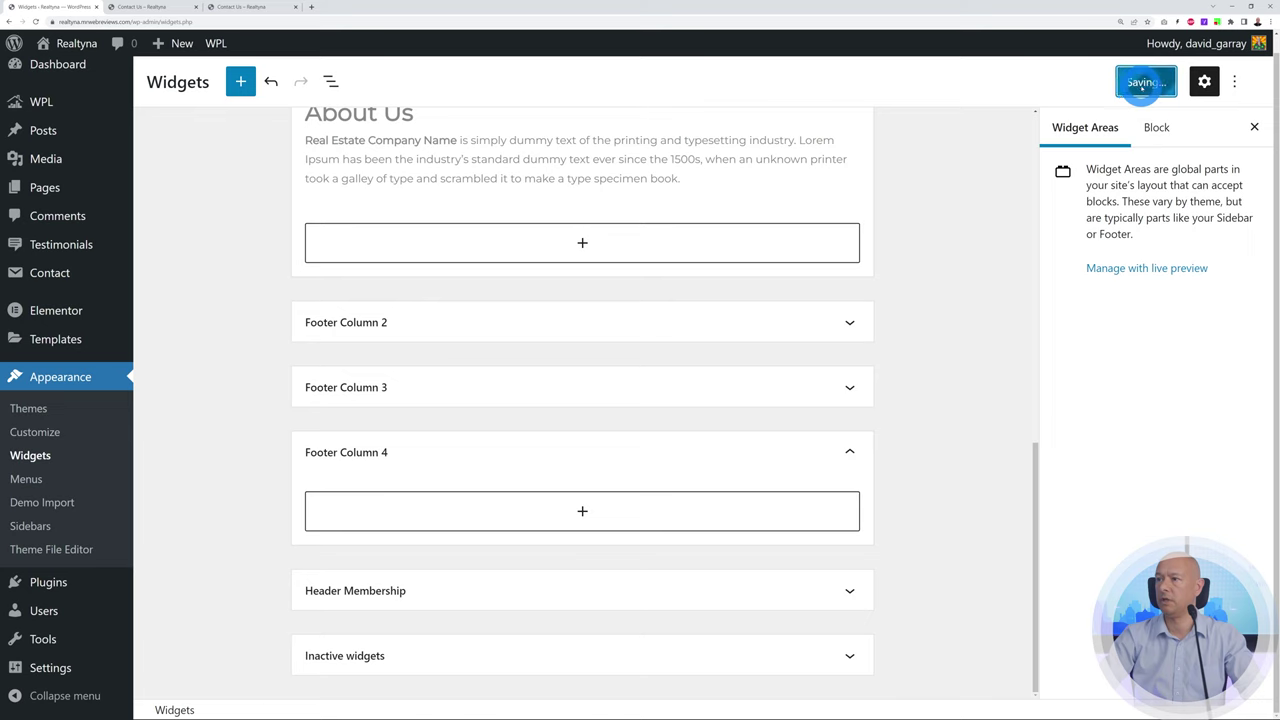
left_click(248, 7)
left_click(35, 21)
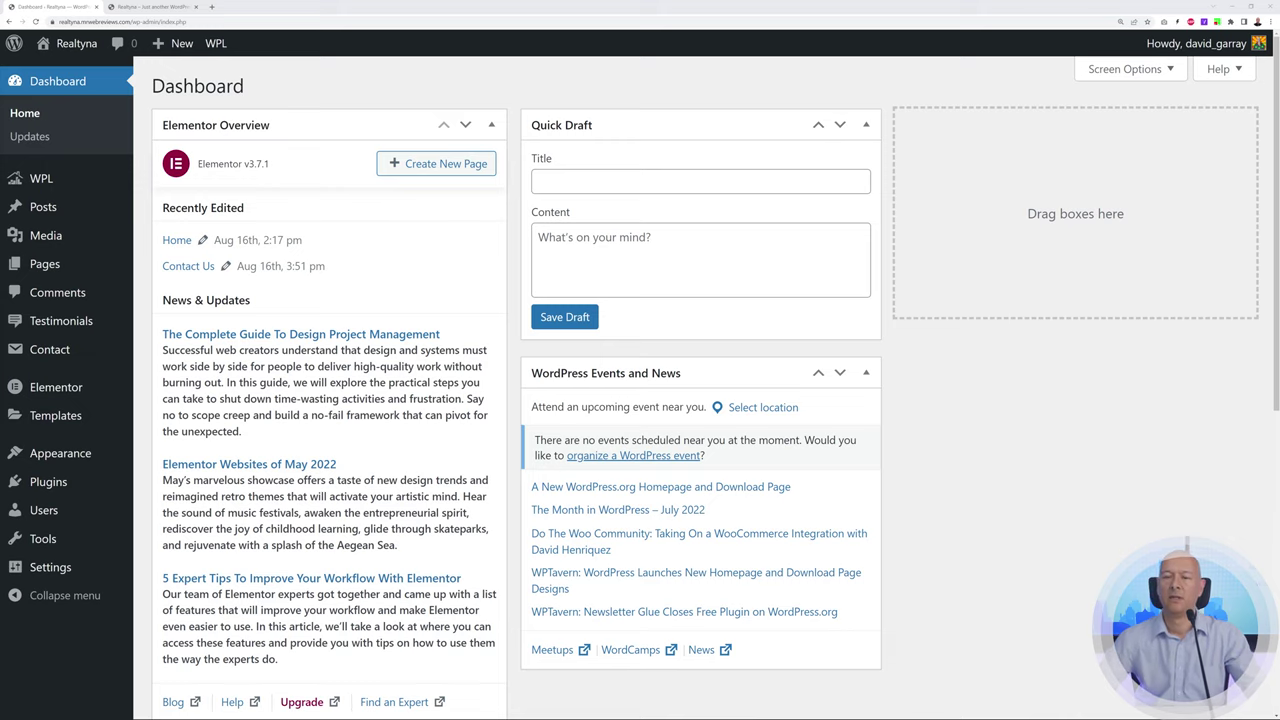
Open WPL Data Structure, listing the Residential, Commercial and Land categories and five property types
mouse_move(43, 179)
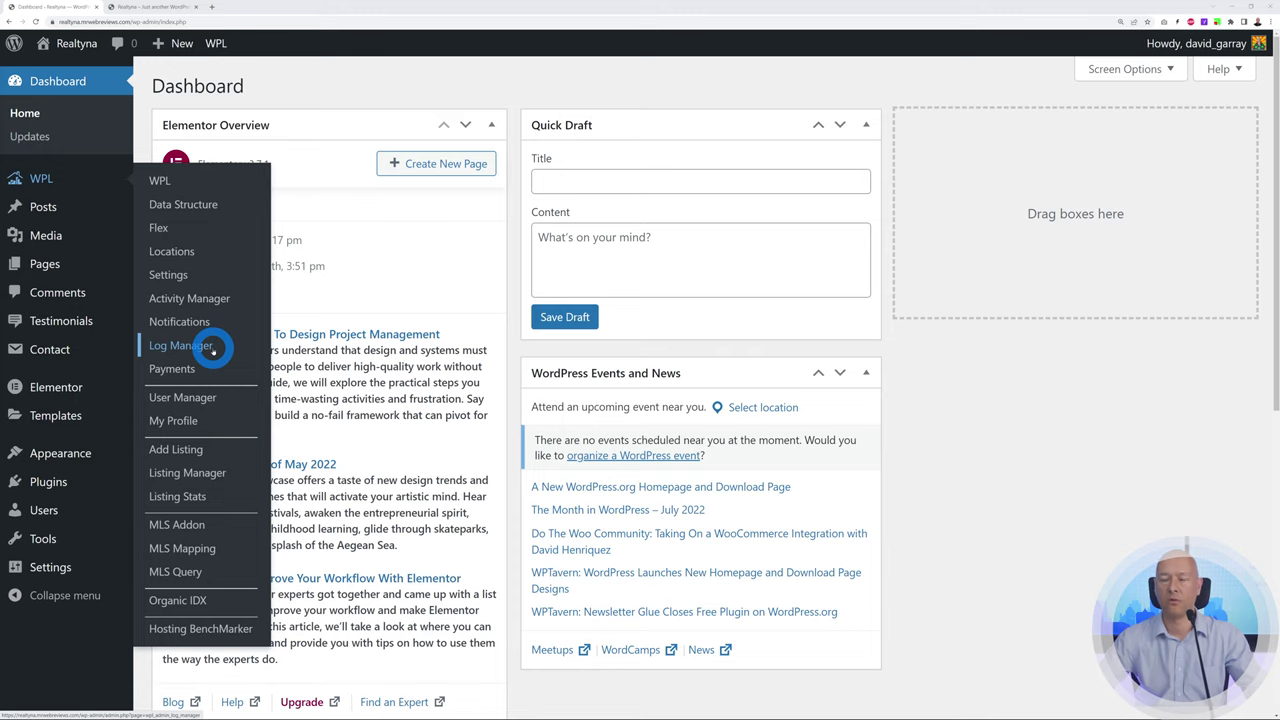
left_click(199, 207)
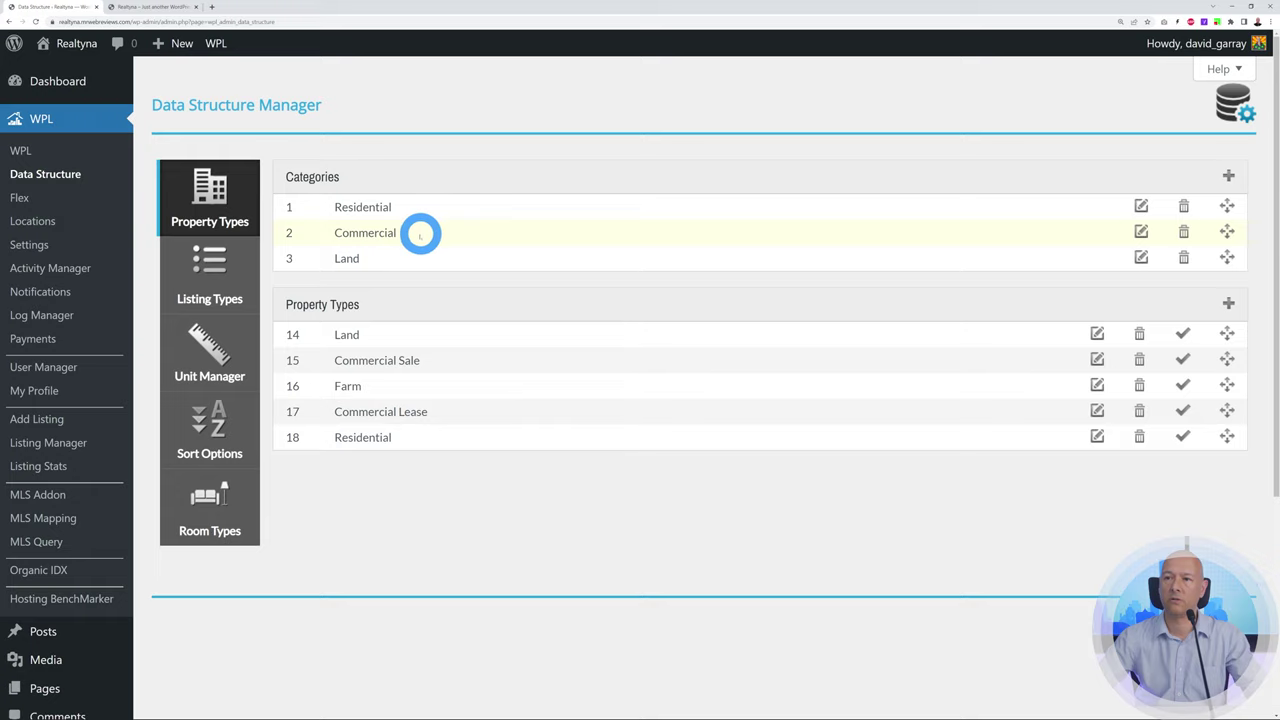
left_click(1142, 206)
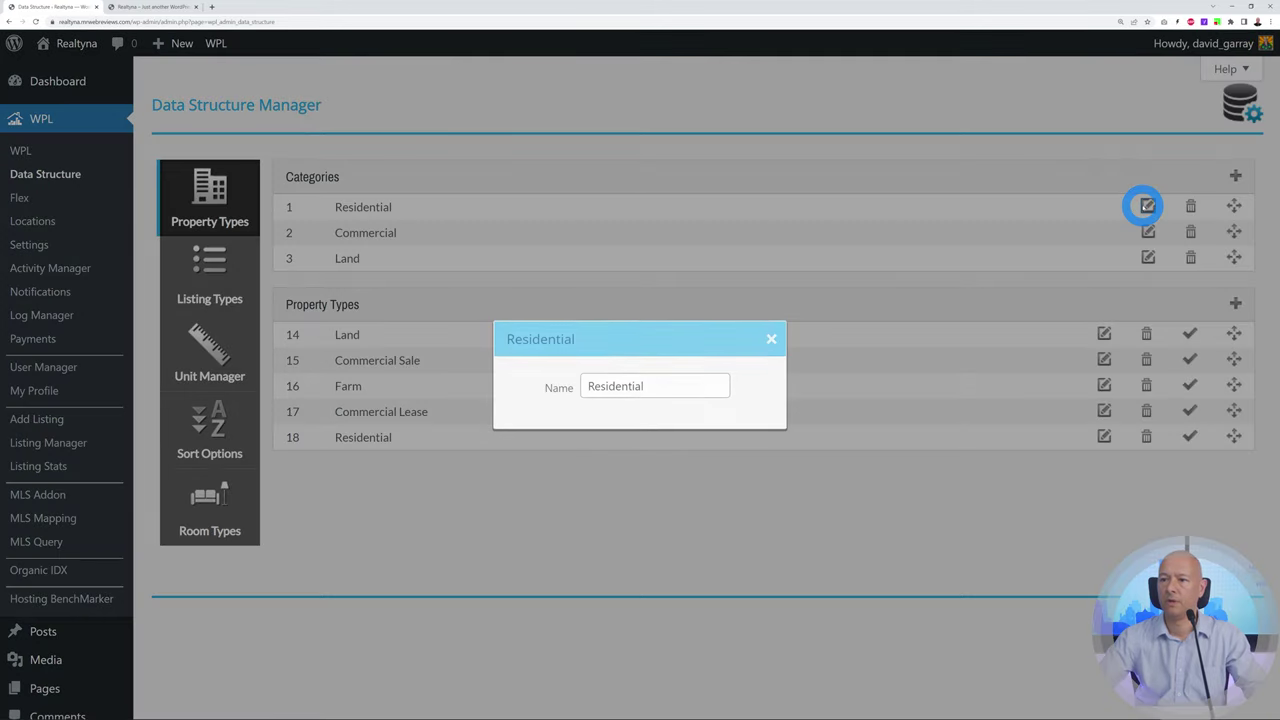
left_click_drag(592, 387, 716, 386)
left_click(702, 389)
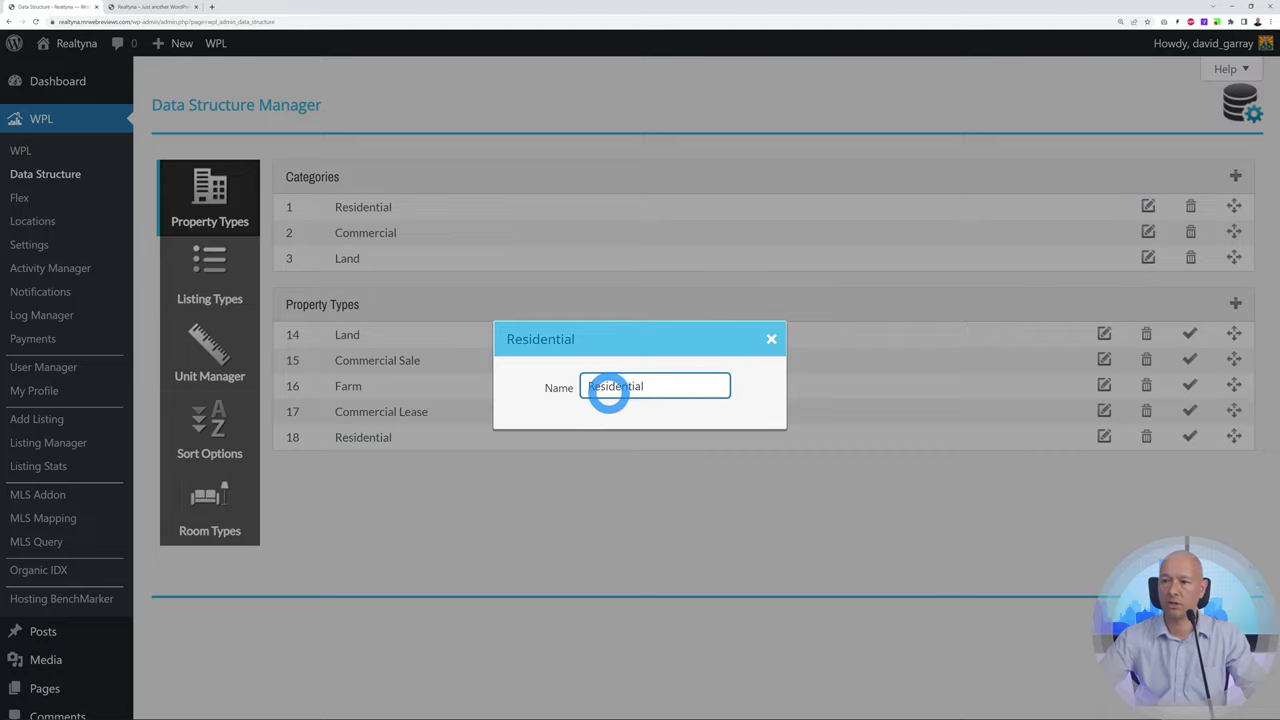
left_click(771, 339)
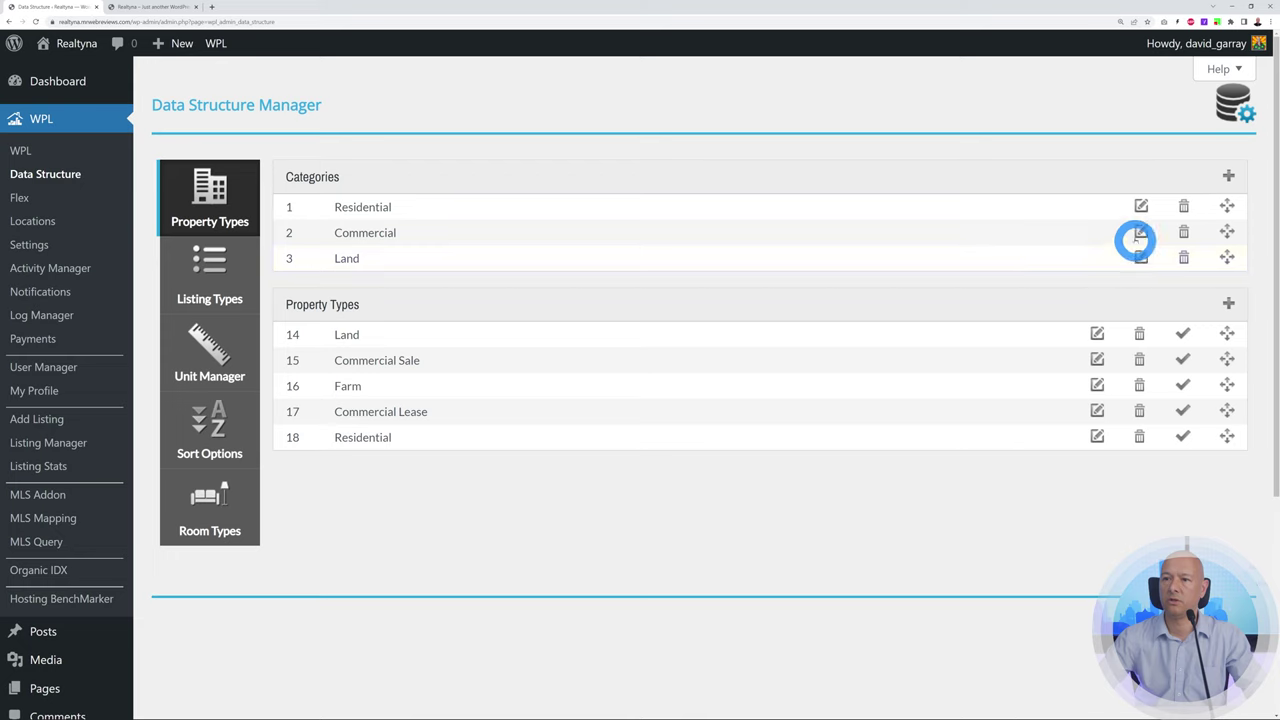
left_click(1228, 175)
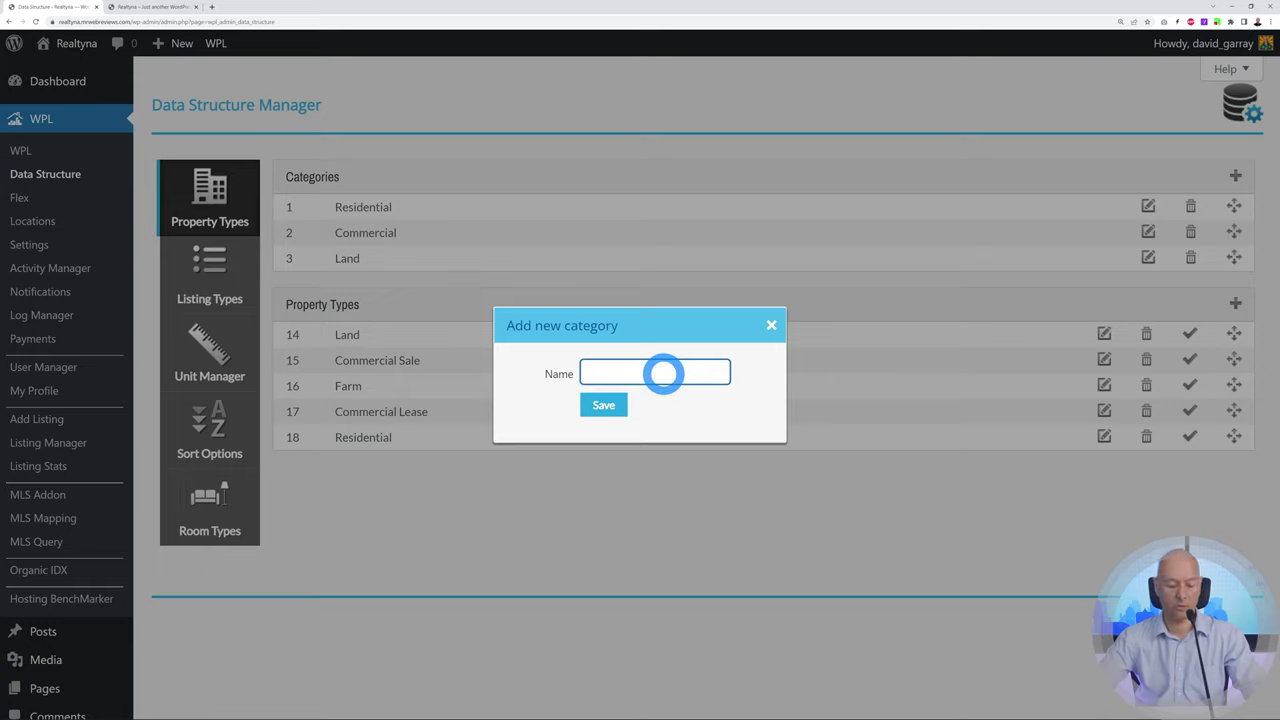
left_click(613, 405)
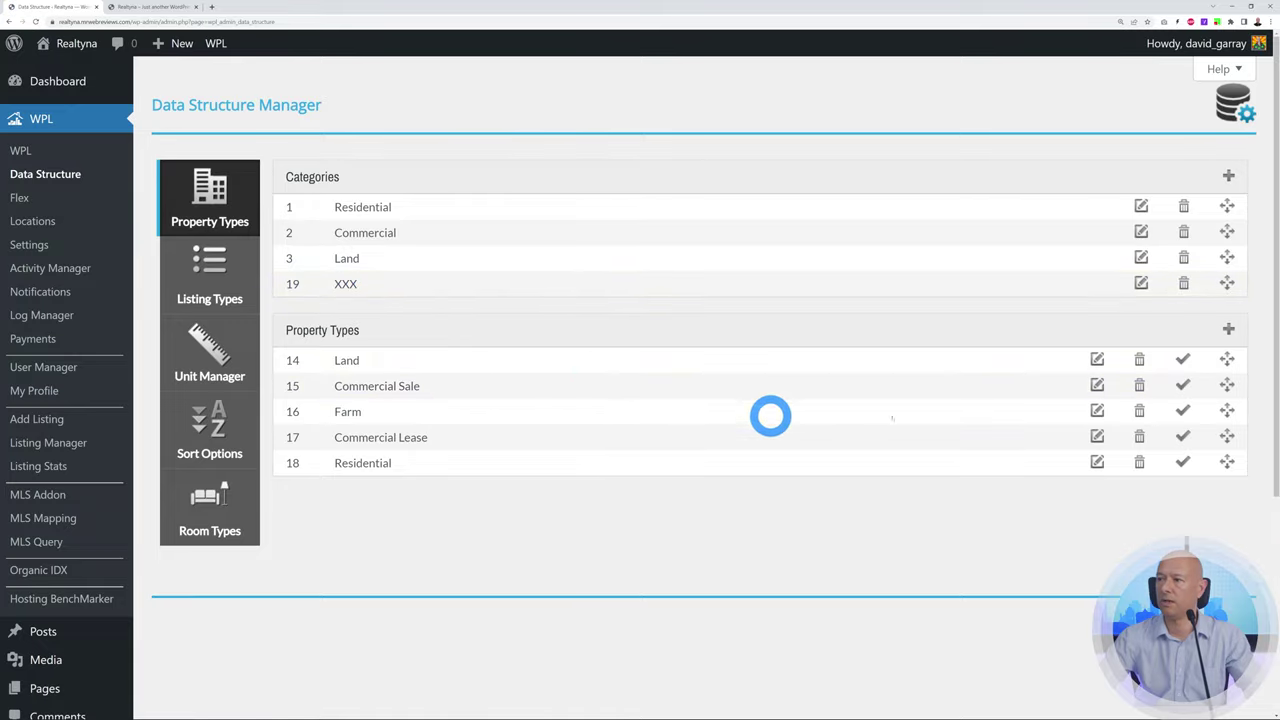
left_click(1183, 284)
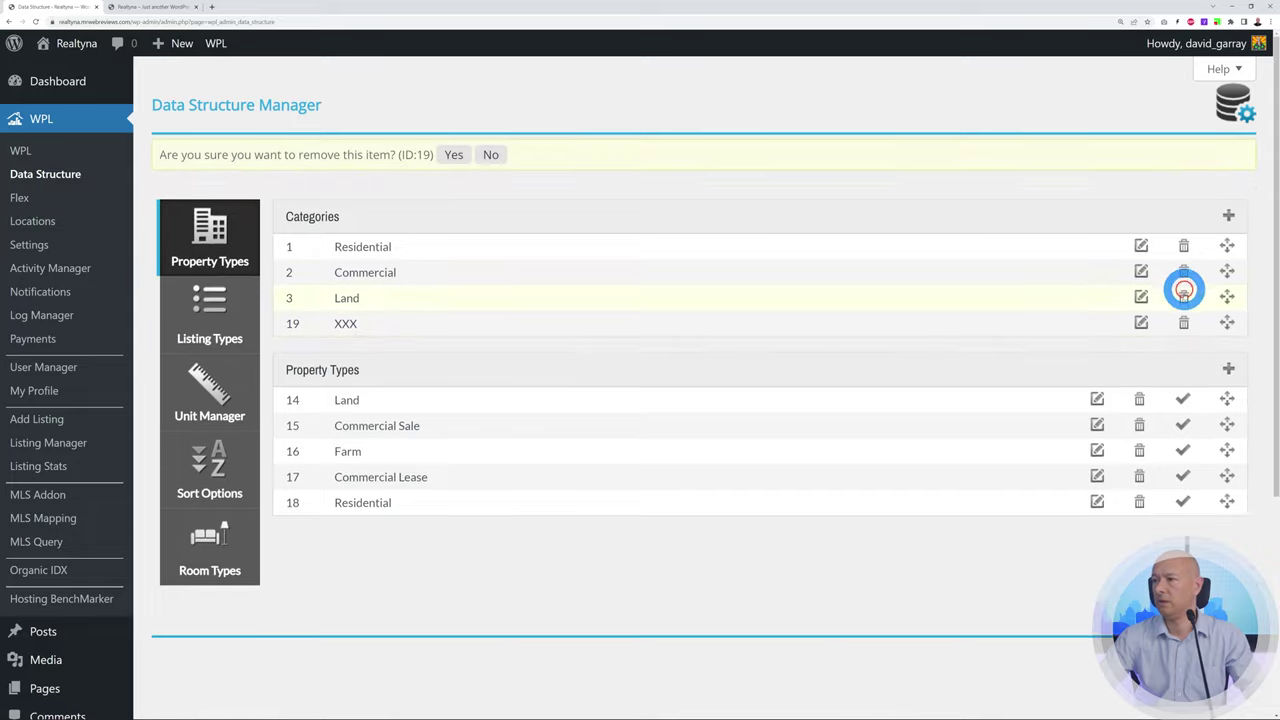
left_click(455, 158)
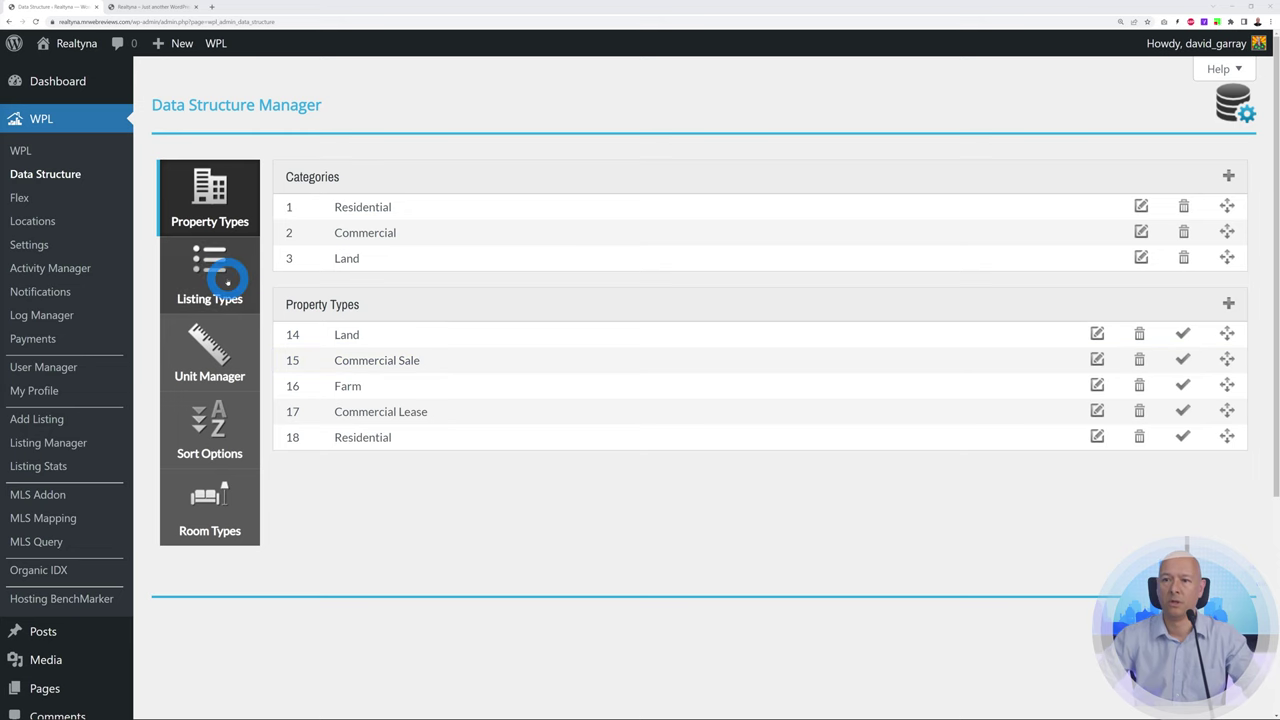
left_click(232, 290)
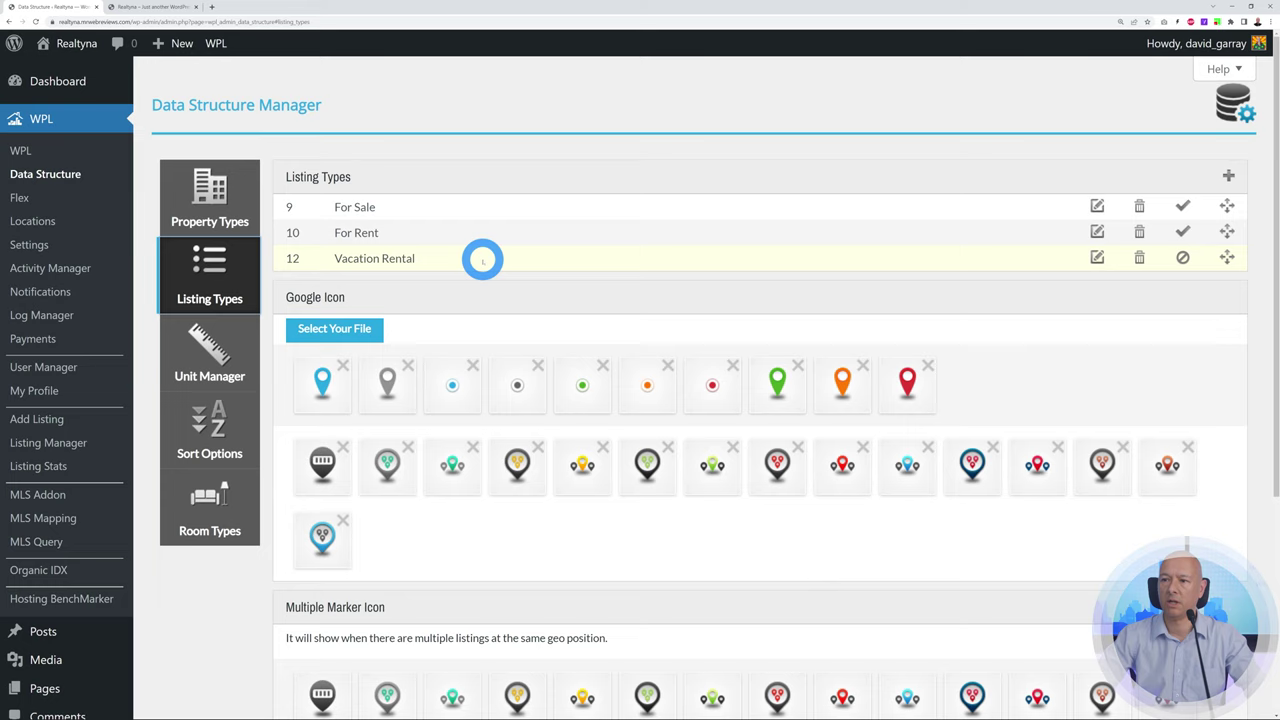
Review the WPL currency units and listing sort options
scroll(1018, 340, "down", 1)
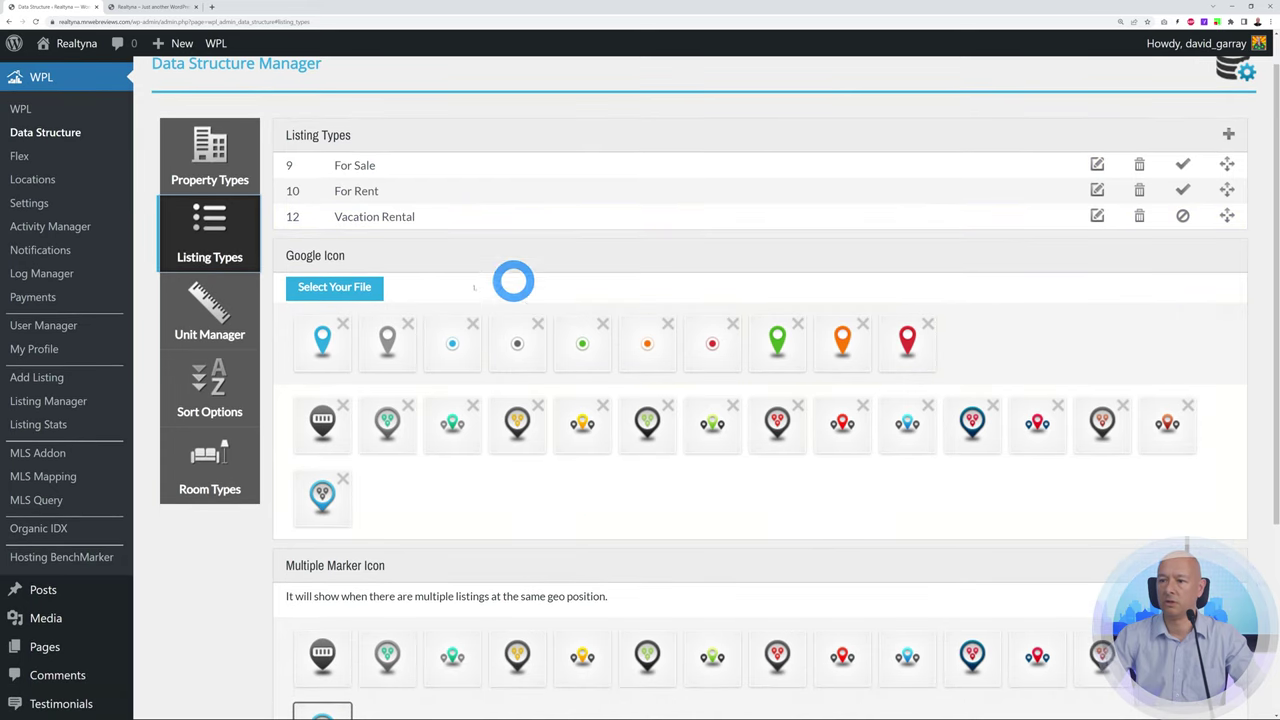
scroll(843, 497, "down", 3)
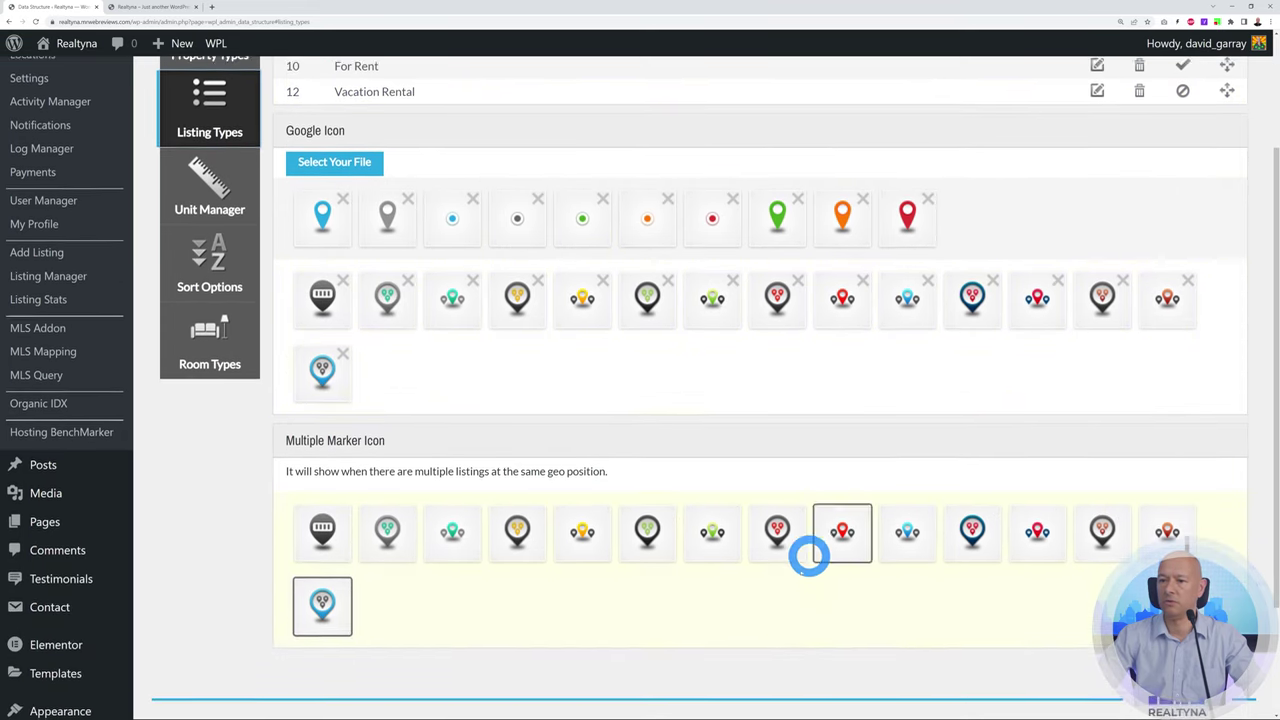
scroll(780, 577, "up", 3)
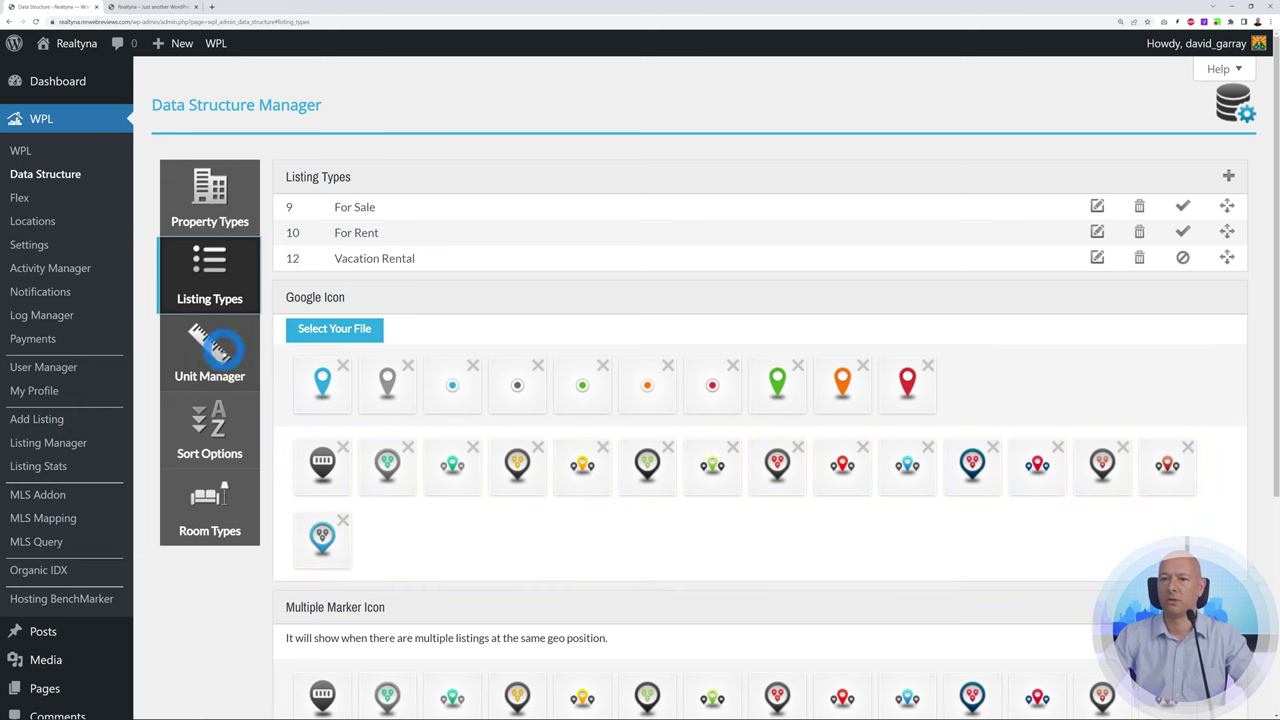
left_click(210, 350)
scroll(390, 465, "down", 1)
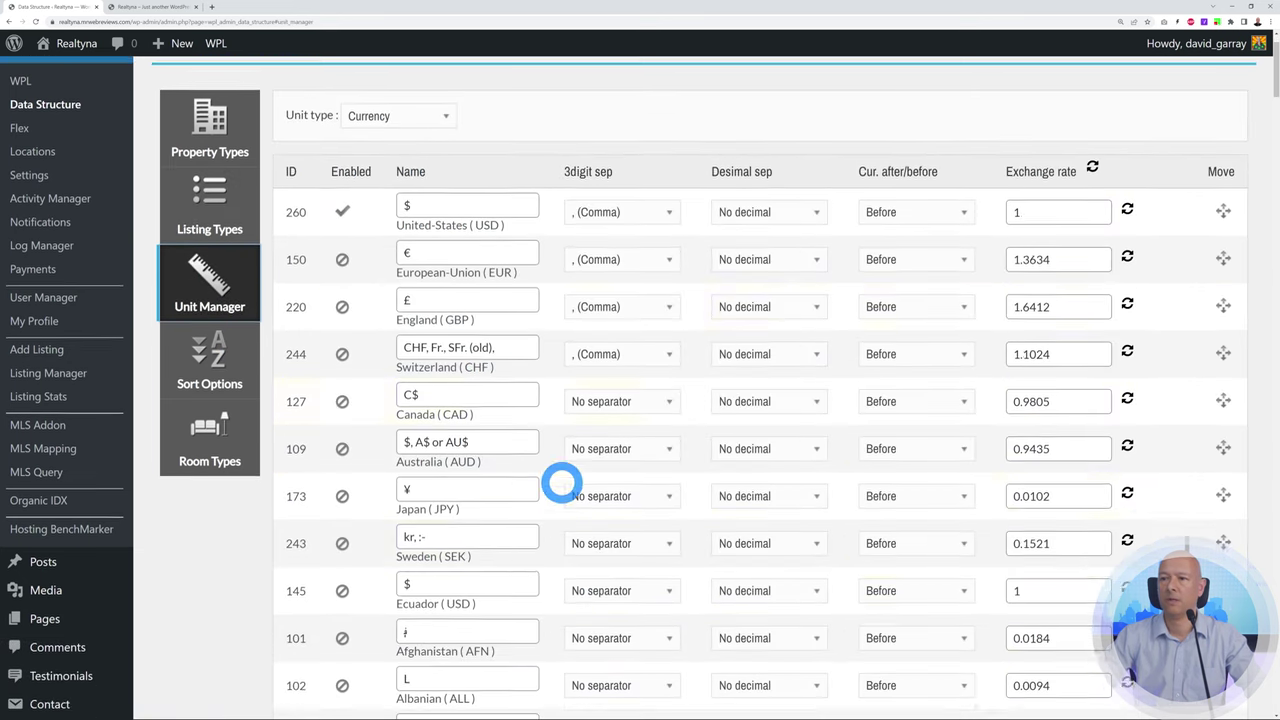
scroll(729, 523, "up", 1)
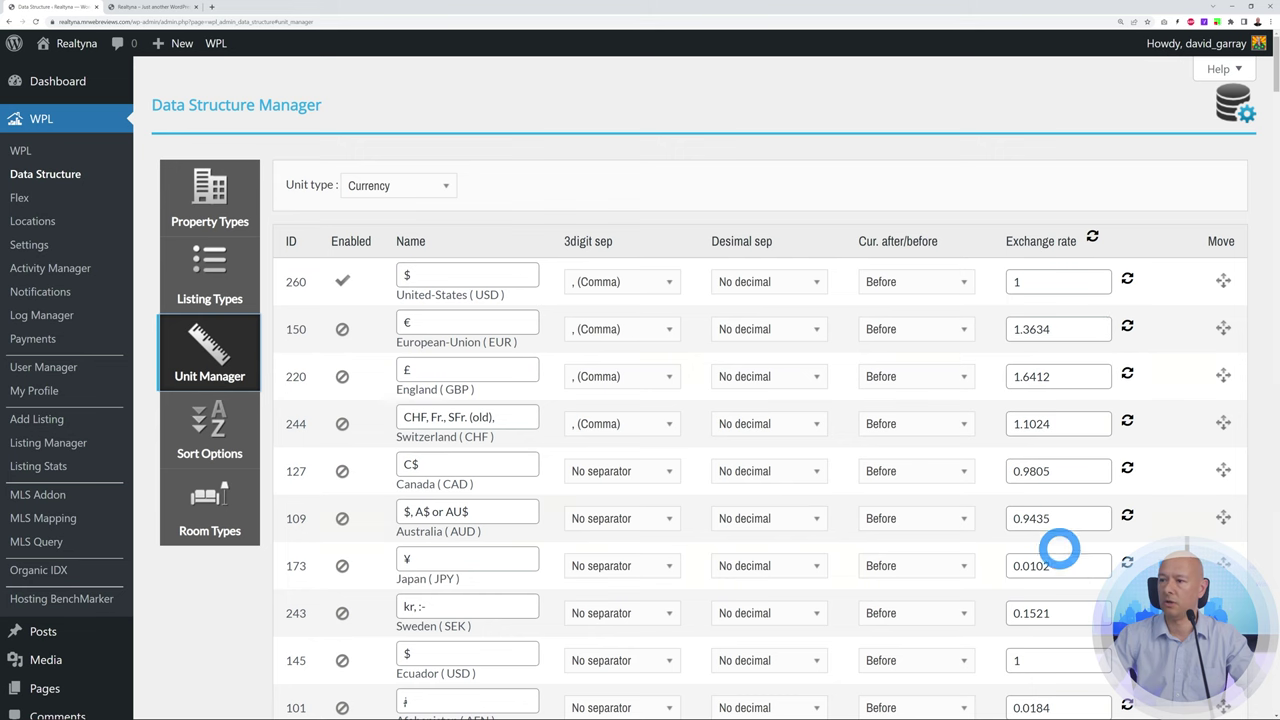
left_click(225, 450)
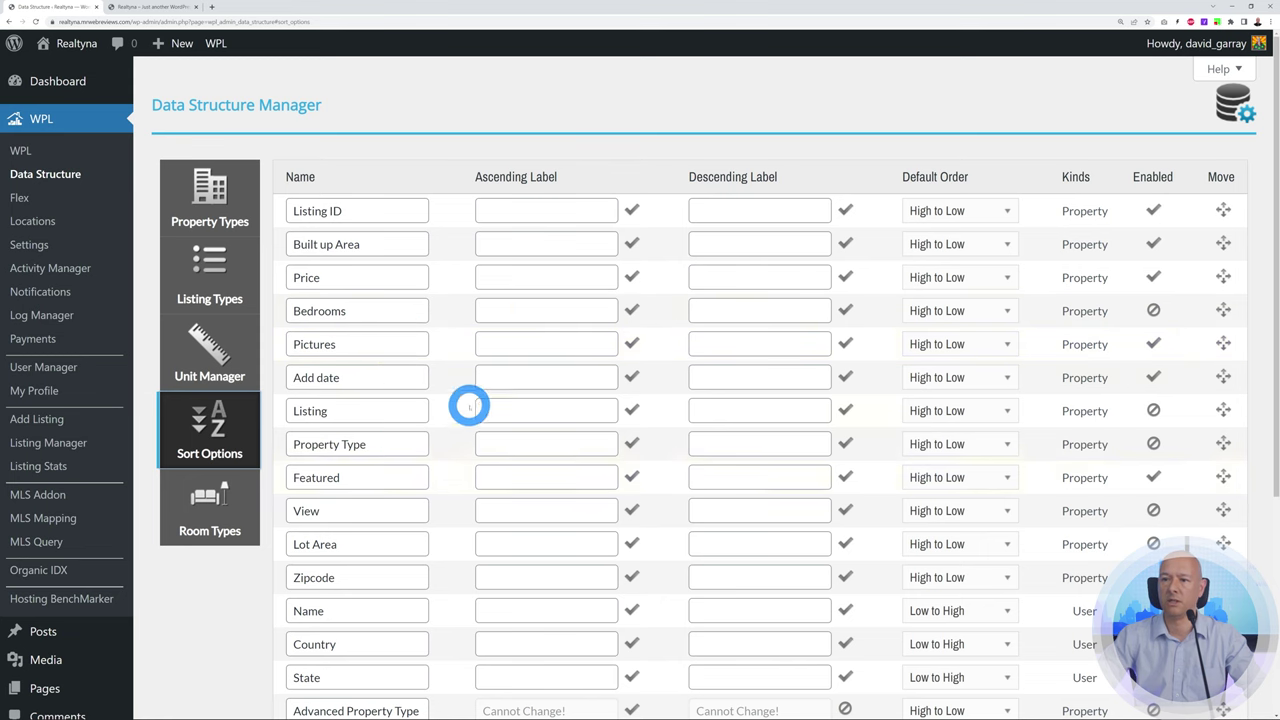
Review the WPL room types, then bring up the Flex property data structure
scroll(540, 430, "down", 4)
scroll(525, 448, "up", 3)
scroll(500, 470, "up", 1)
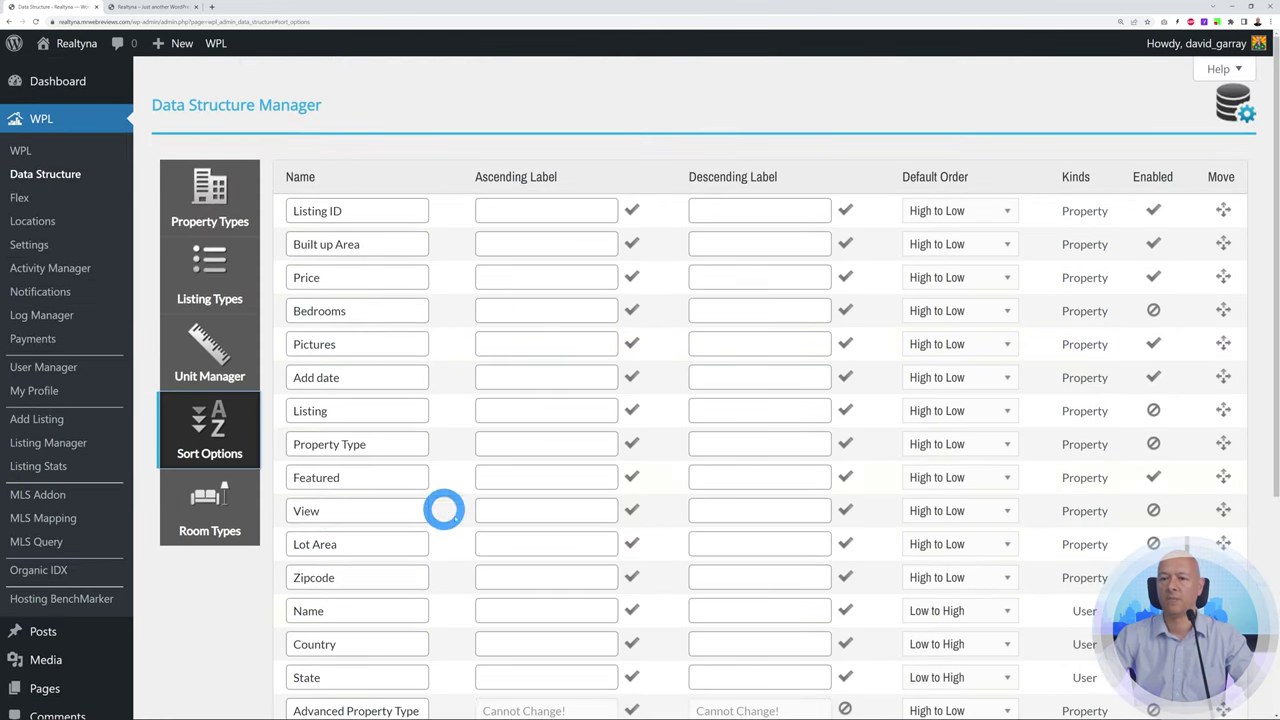
left_click(228, 522)
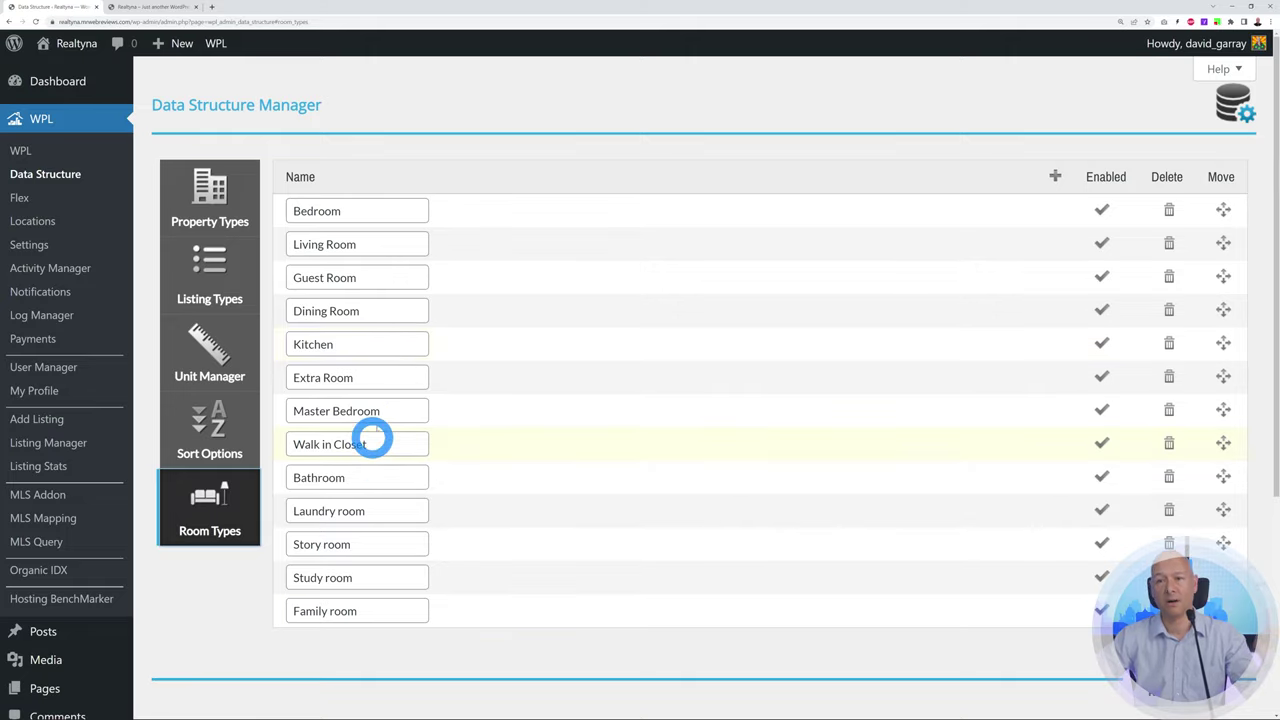
left_click(22, 201)
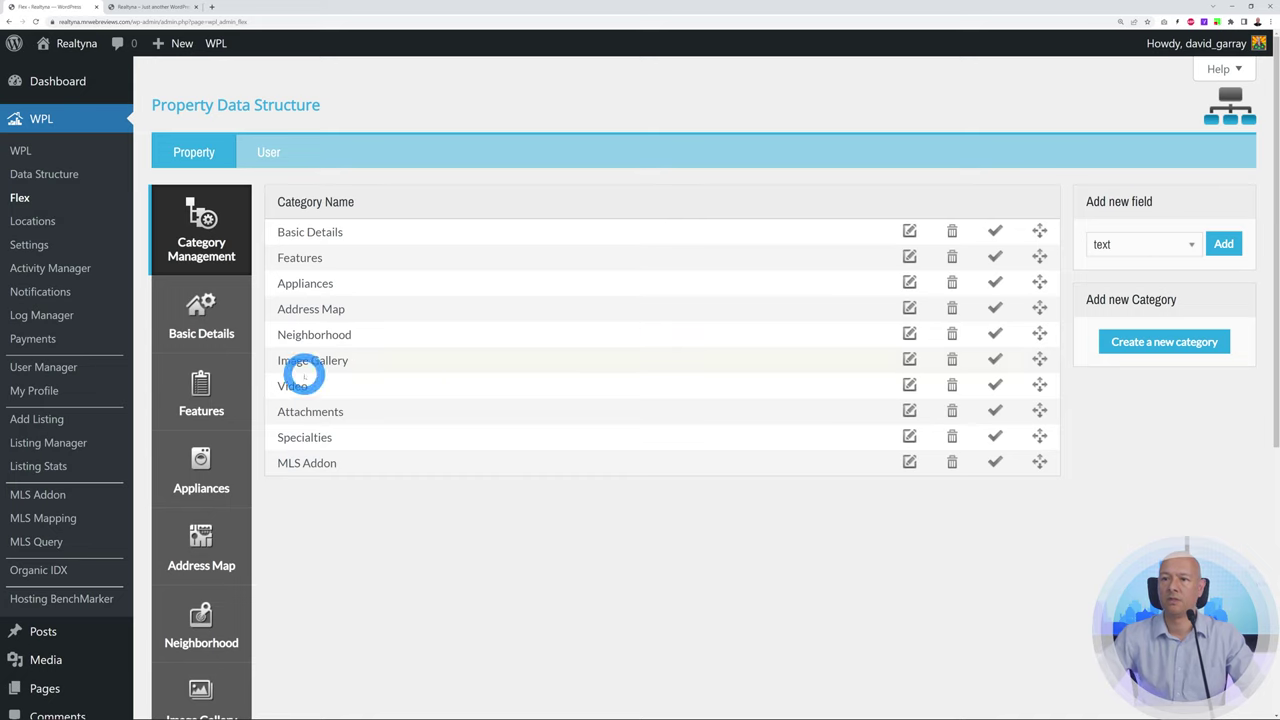
Look through the Basic Details, Features and Appliances property fields
left_click(212, 328)
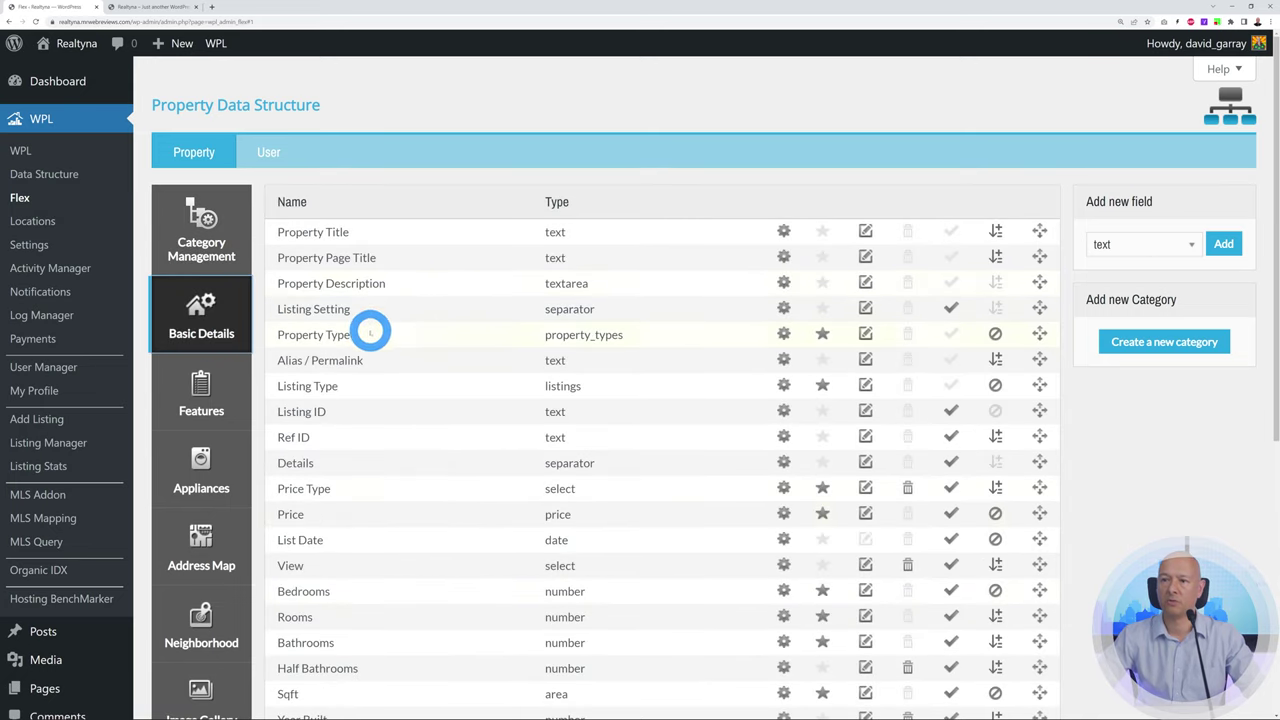
left_click(216, 414)
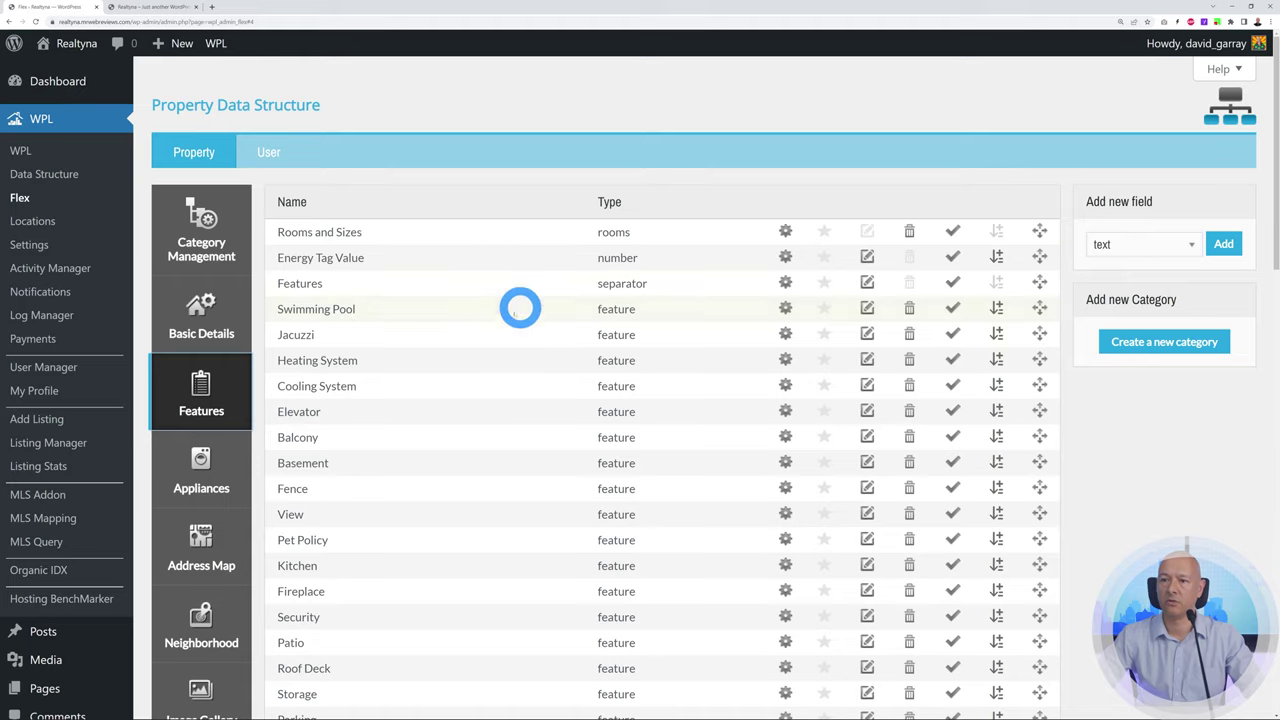
left_click(210, 490)
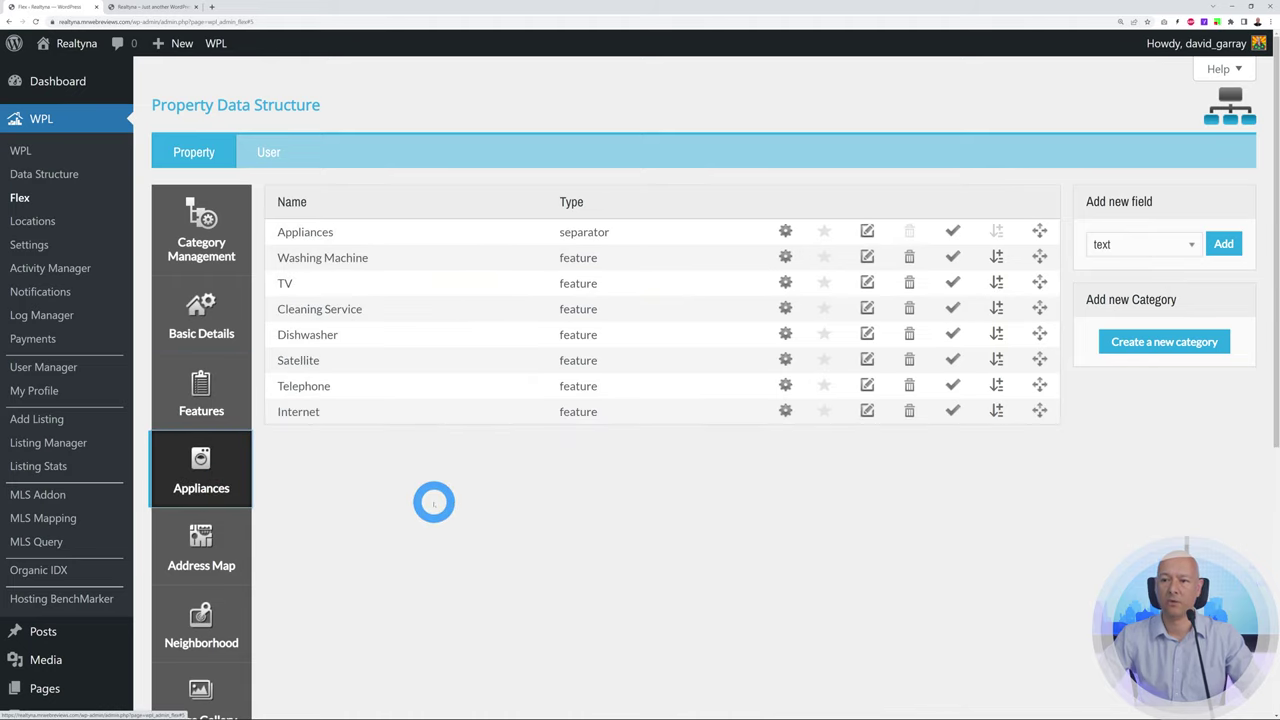
scroll(434, 503, "down", 1)
Look through Address Map and Neighborhood fields, then show Specialties like Hot Offer and Open House
left_click(235, 478)
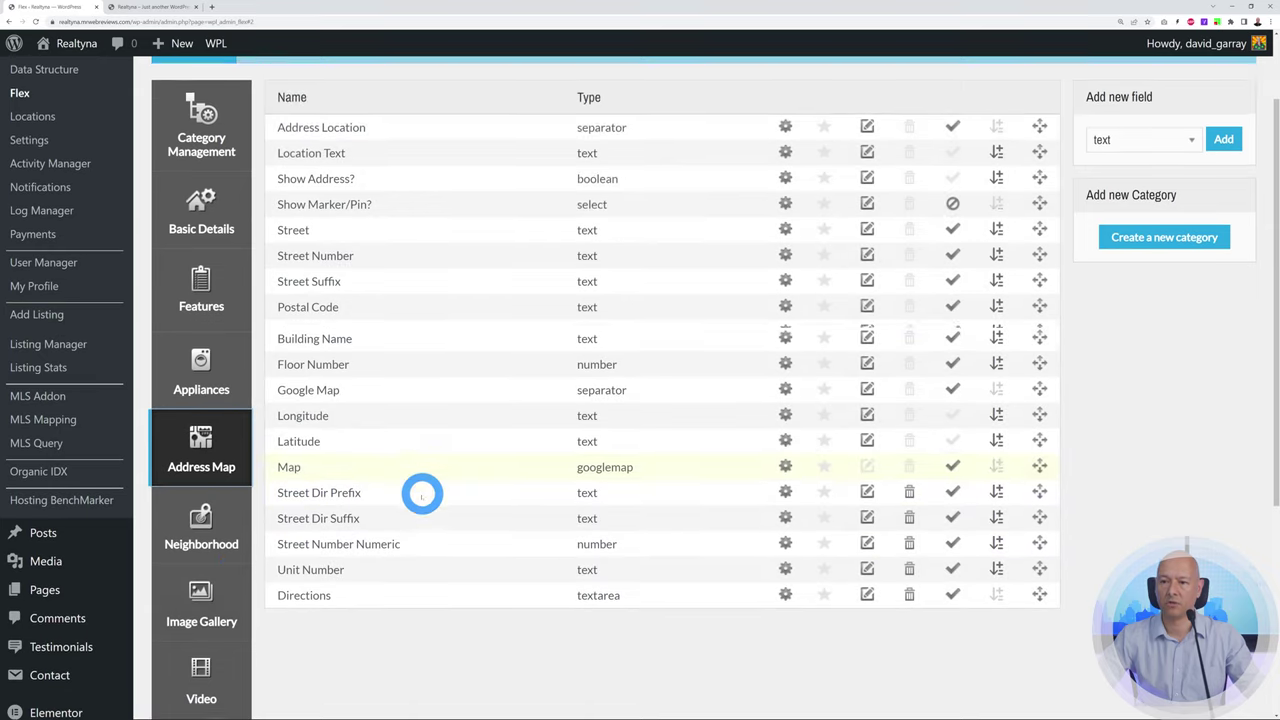
scroll(400, 490, "down", 1)
left_click(200, 474)
scroll(522, 538, "up", 2)
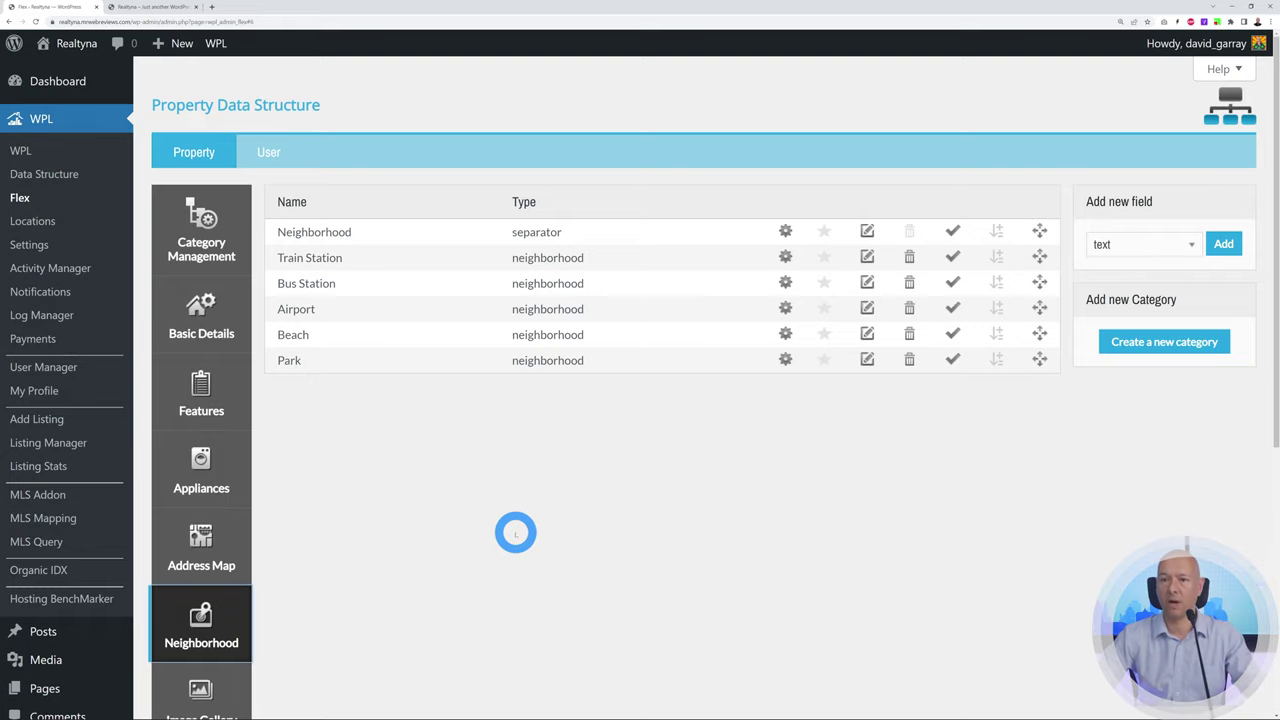
scroll(488, 498, "down", 5)
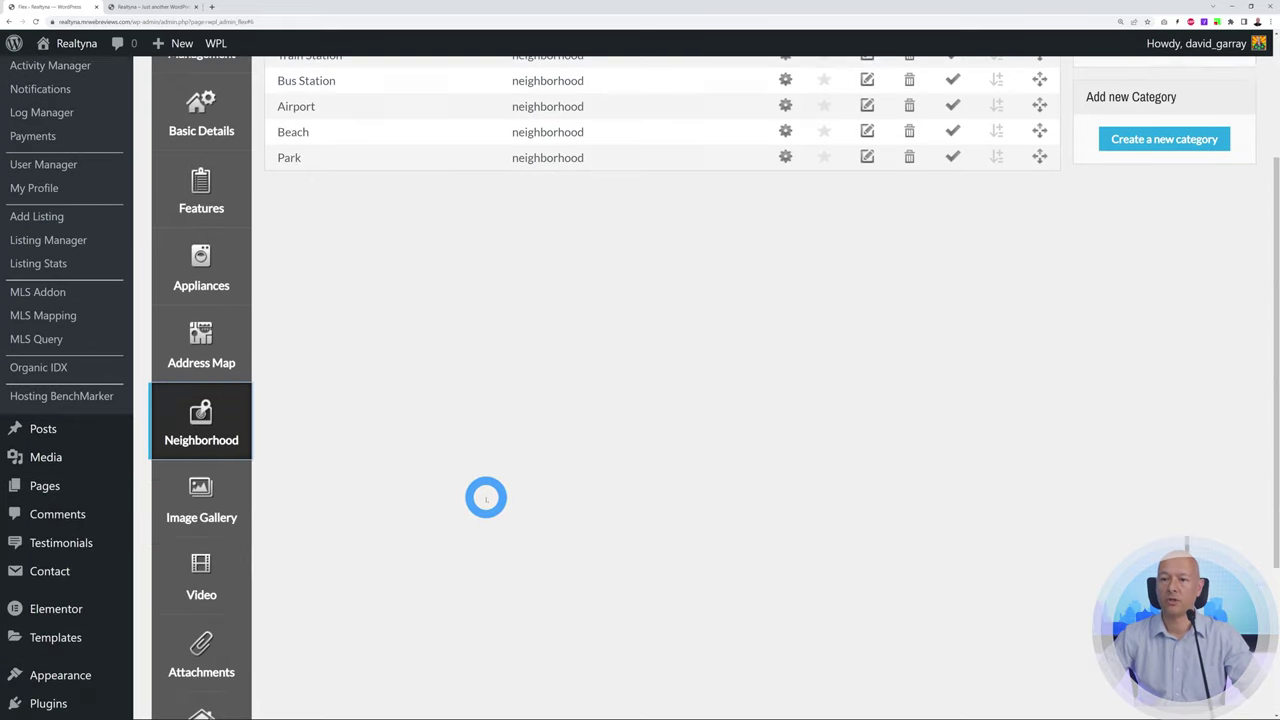
left_click(238, 503)
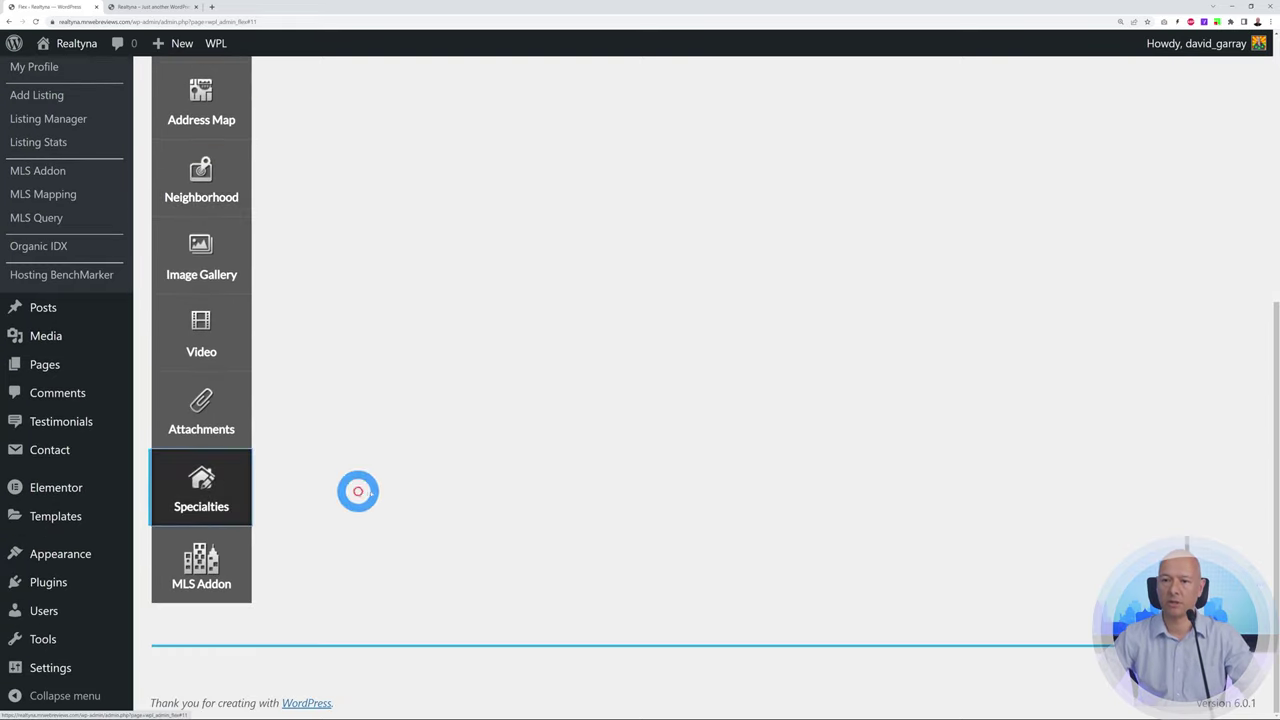
scroll(388, 478, "up", 5)
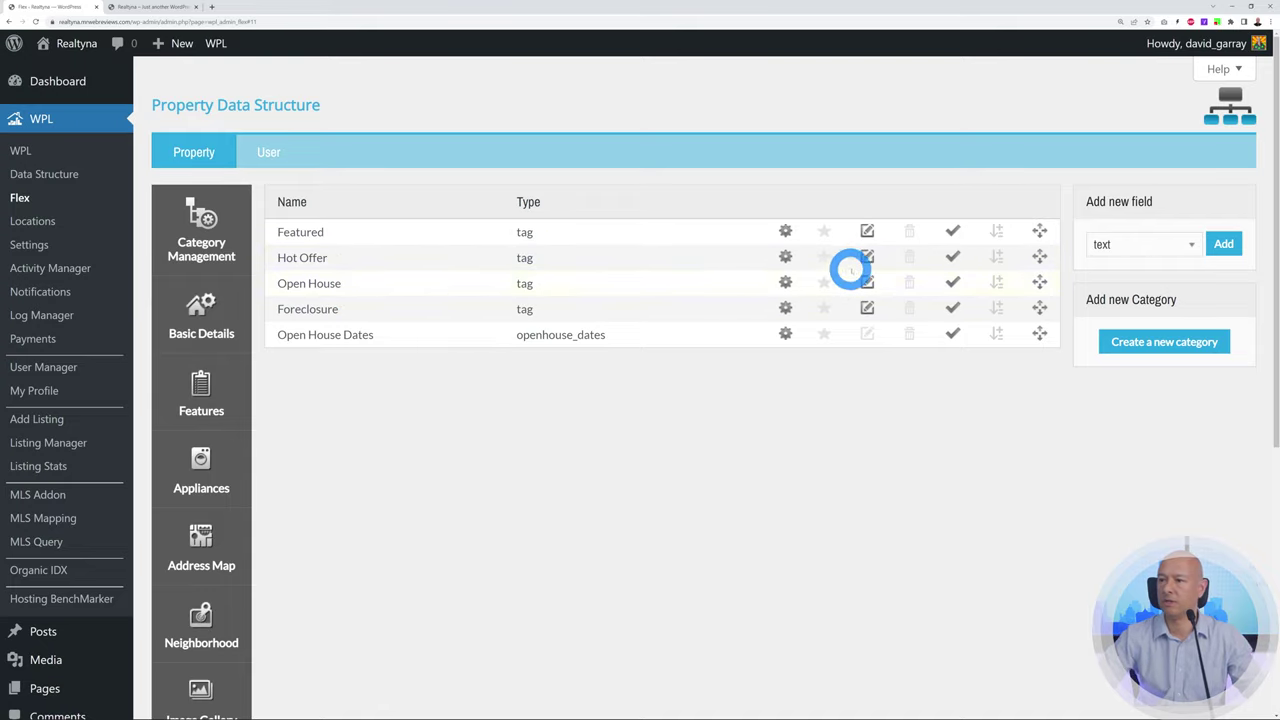
left_click(867, 257)
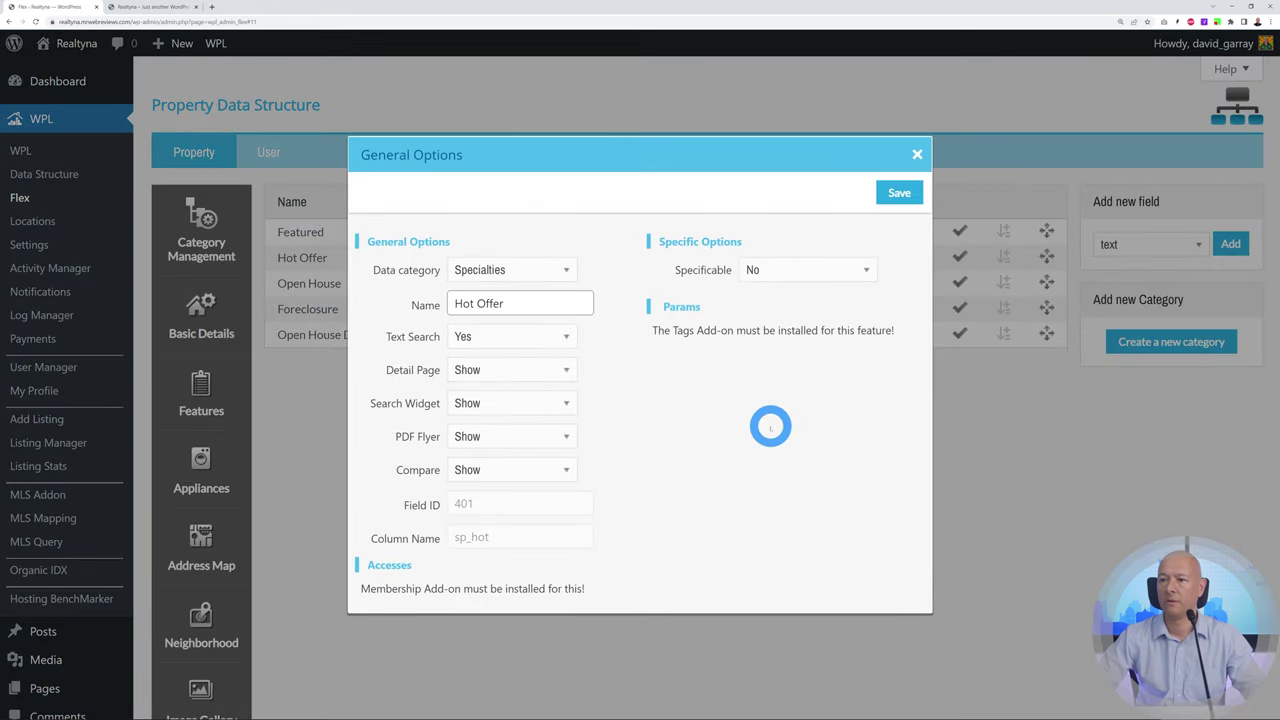
left_click_drag(505, 304, 450, 304)
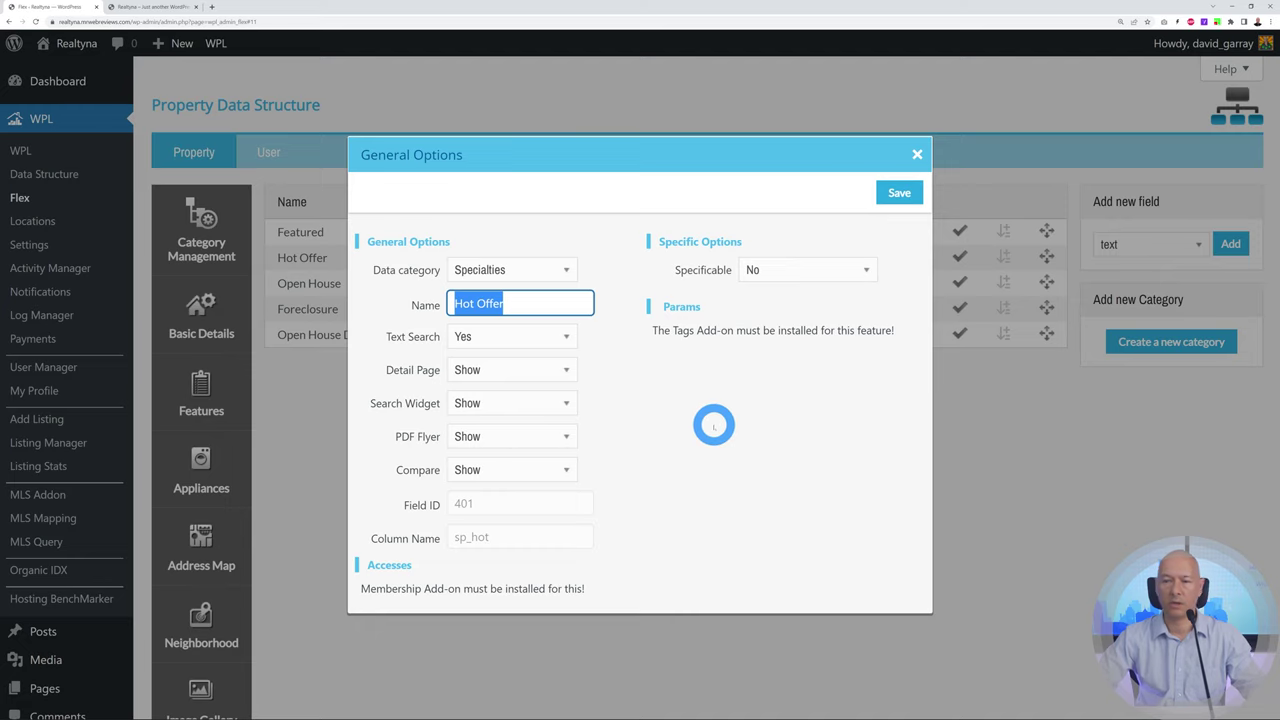
left_click(714, 425)
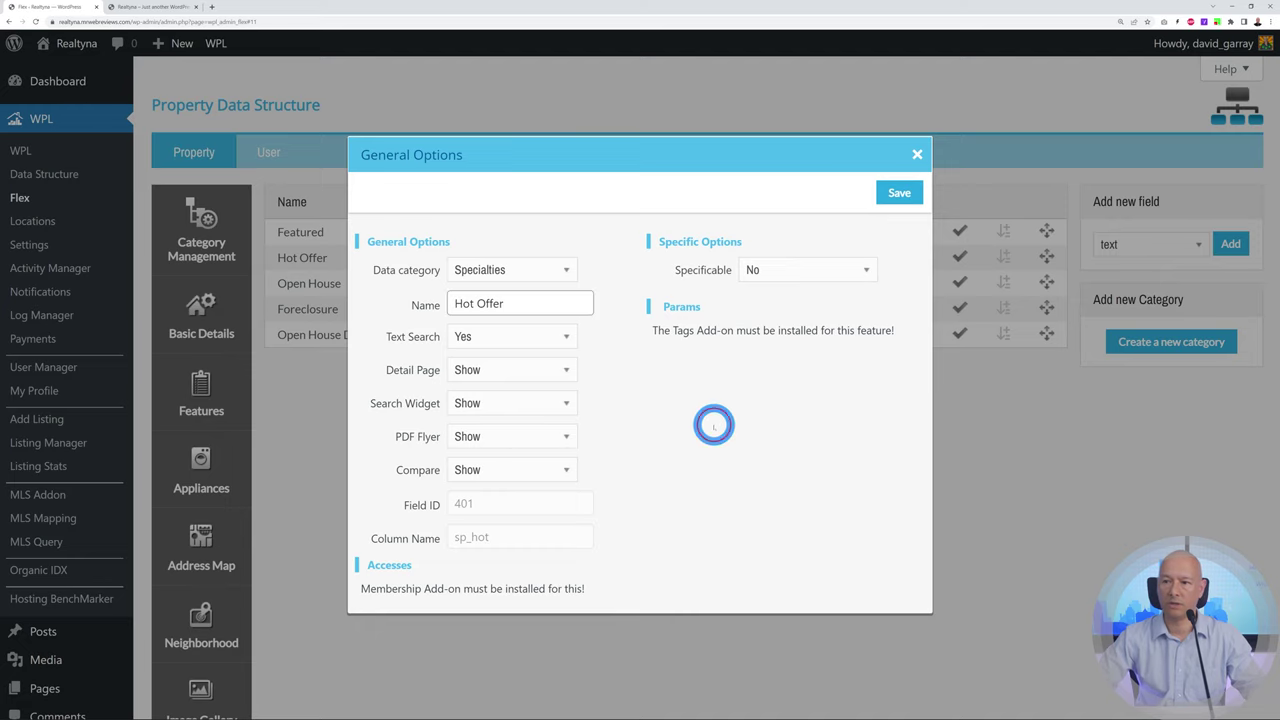
left_click(563, 338)
left_click(615, 390)
left_click(557, 372)
left_click(560, 374)
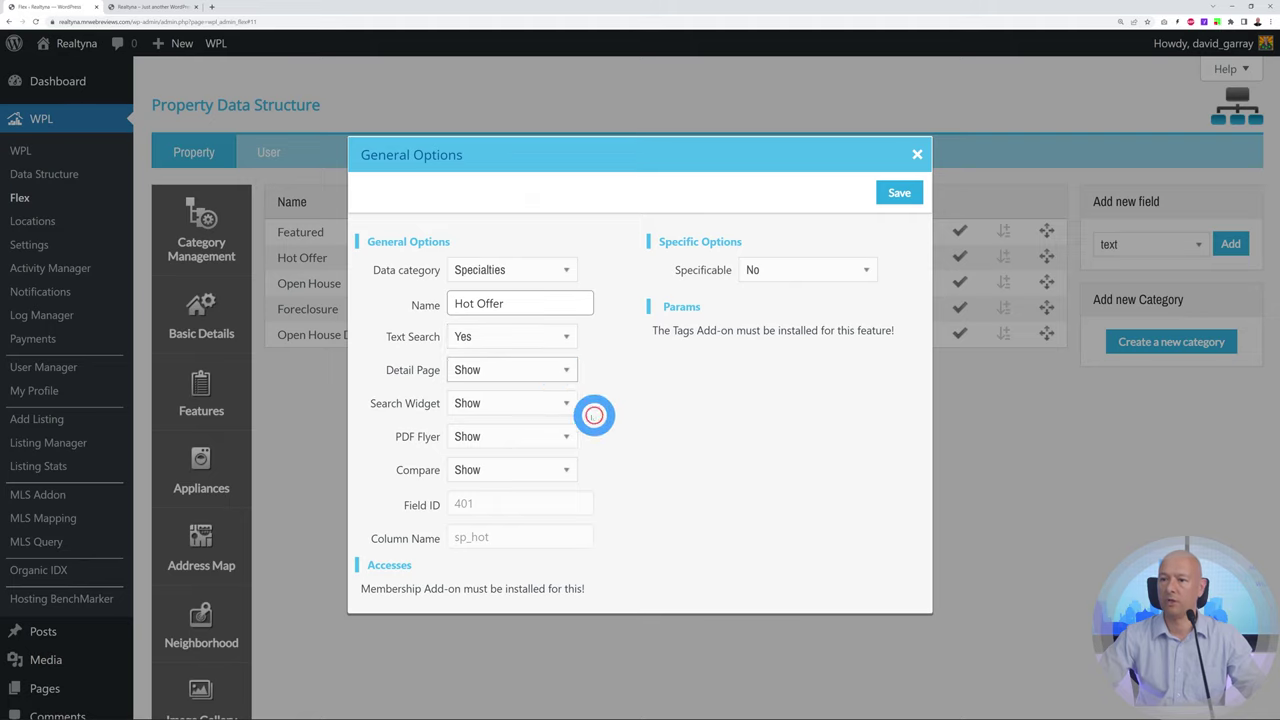
left_click(563, 404)
left_click(564, 403)
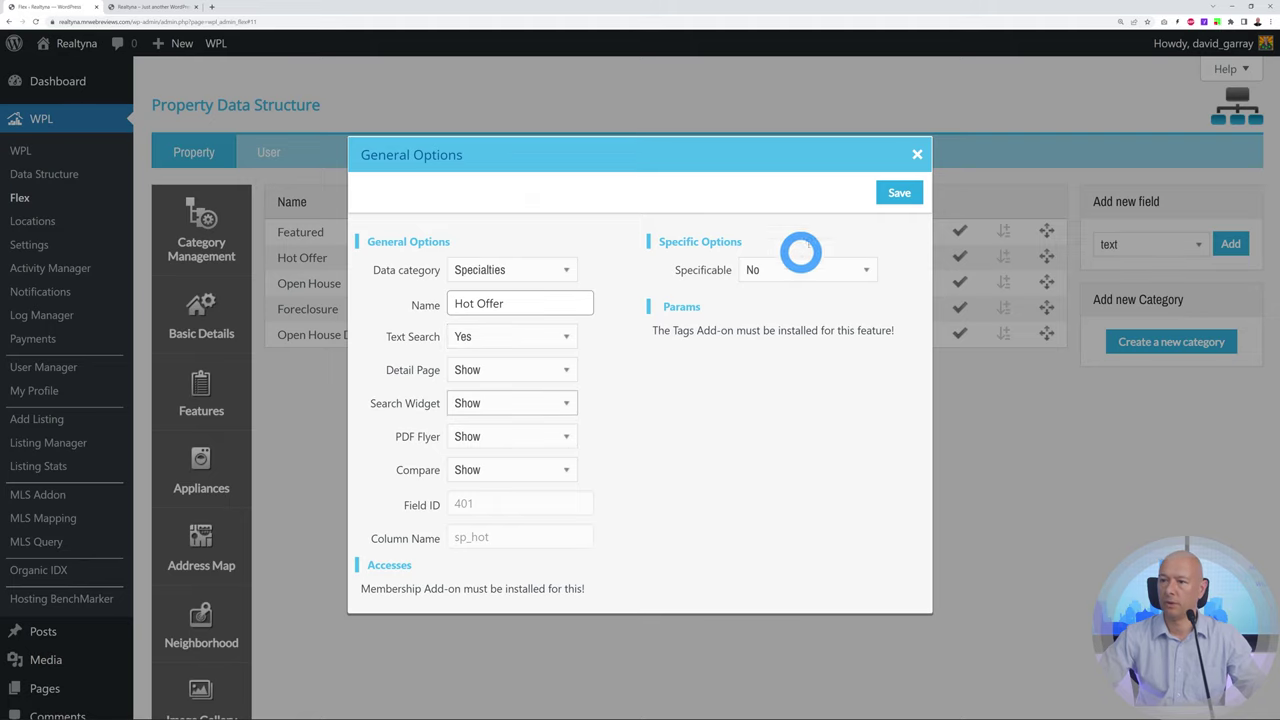
left_click(901, 194)
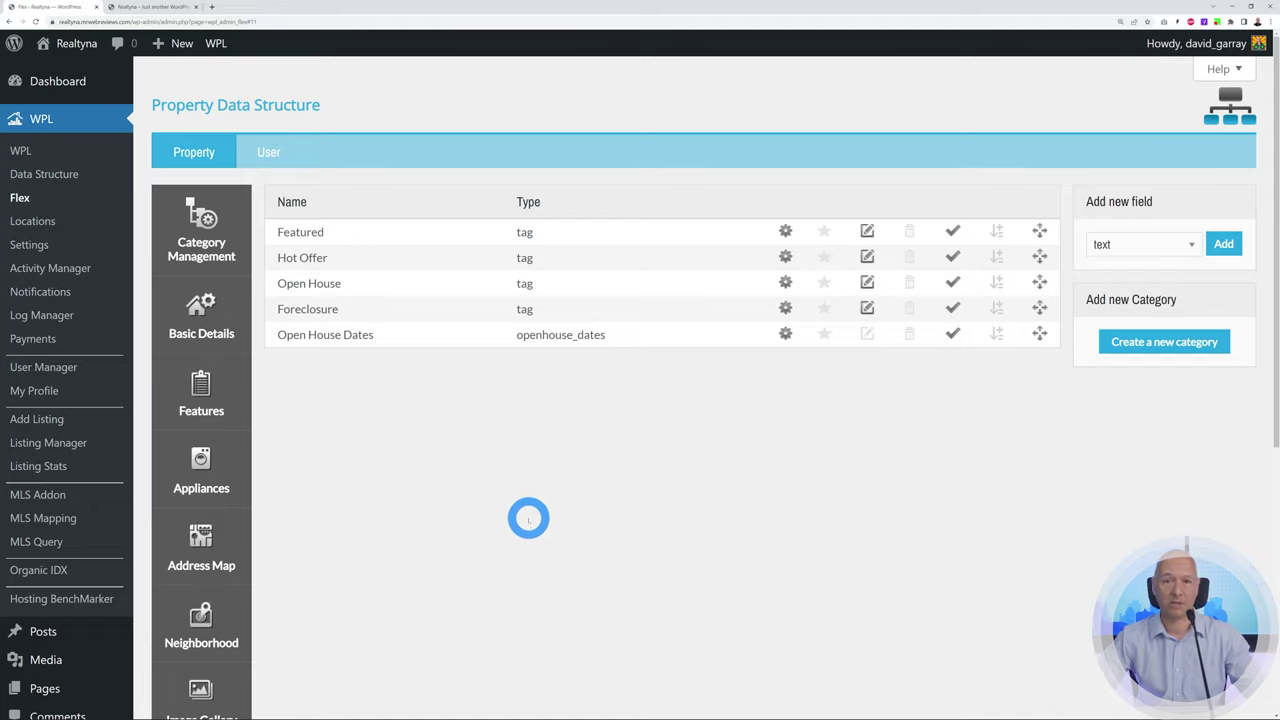
Browse WPL Locations, cancel adding a country, then view the E-Wallet payment settings
left_click(44, 224)
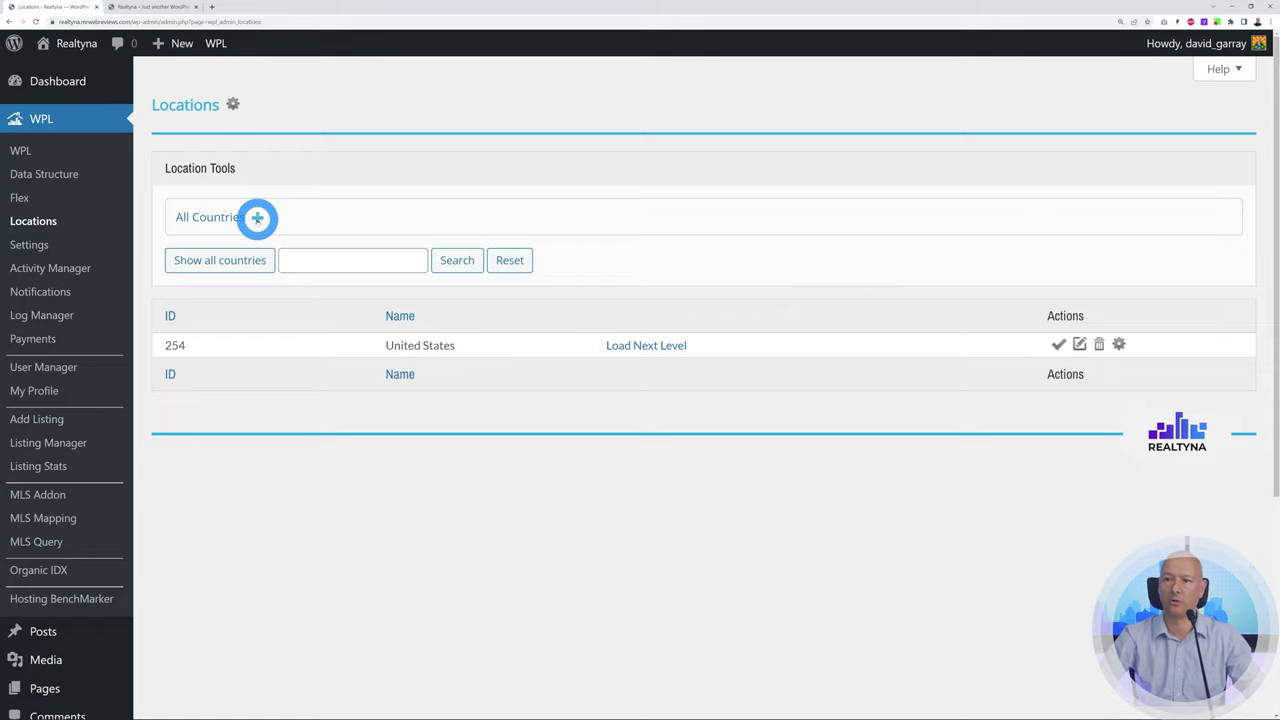
left_click(257, 218)
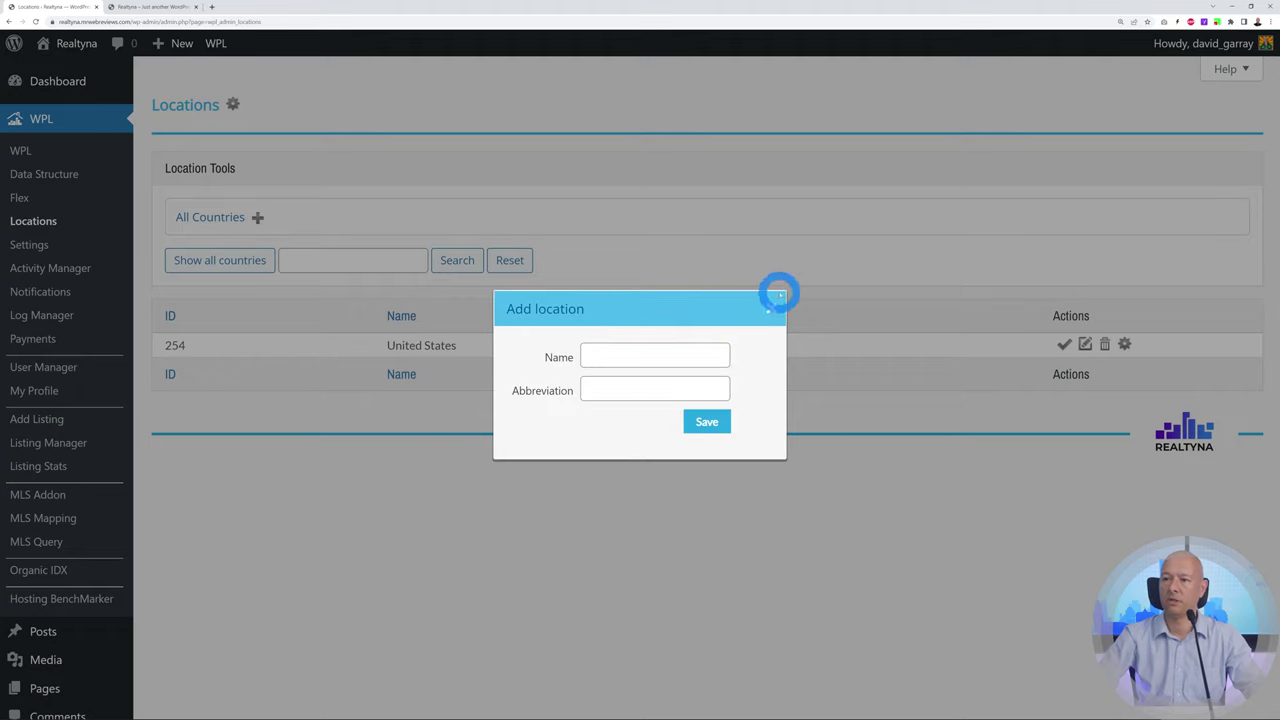
left_click(767, 311)
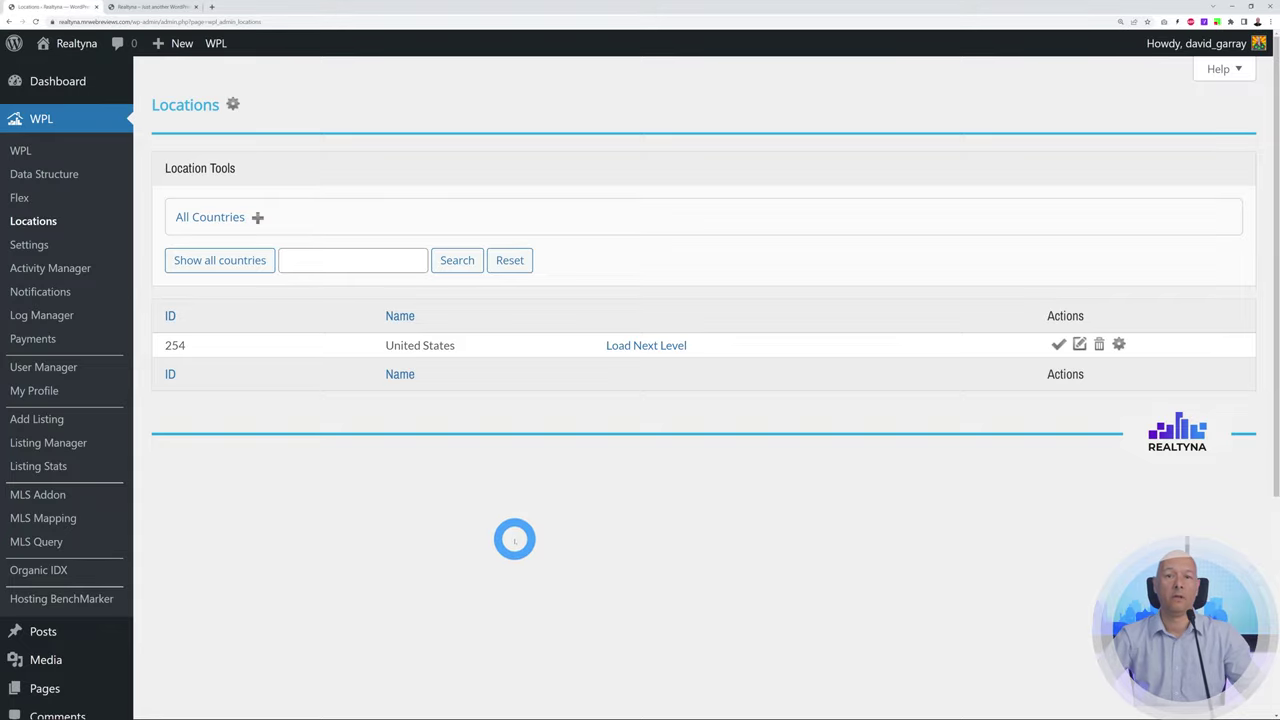
left_click(42, 340)
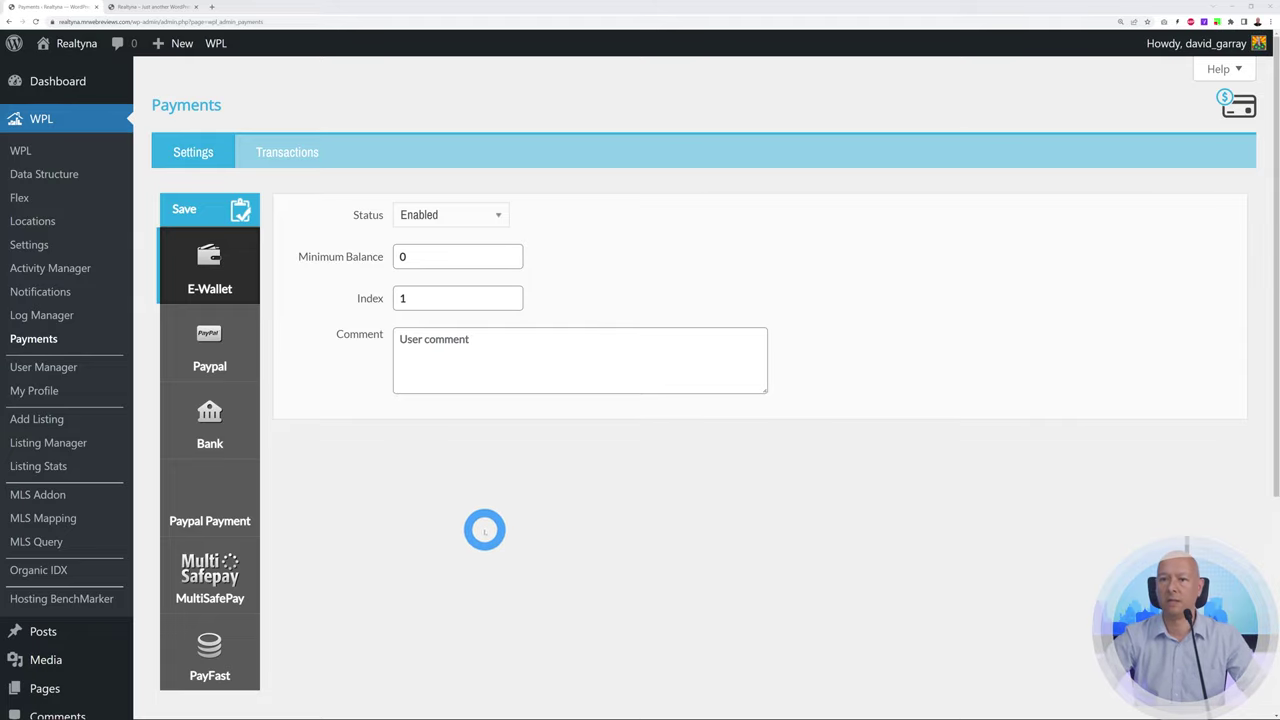
Show WPL's SEO settings with the Properties main permalink and listing link, title and keyword patterns
left_click(42, 245)
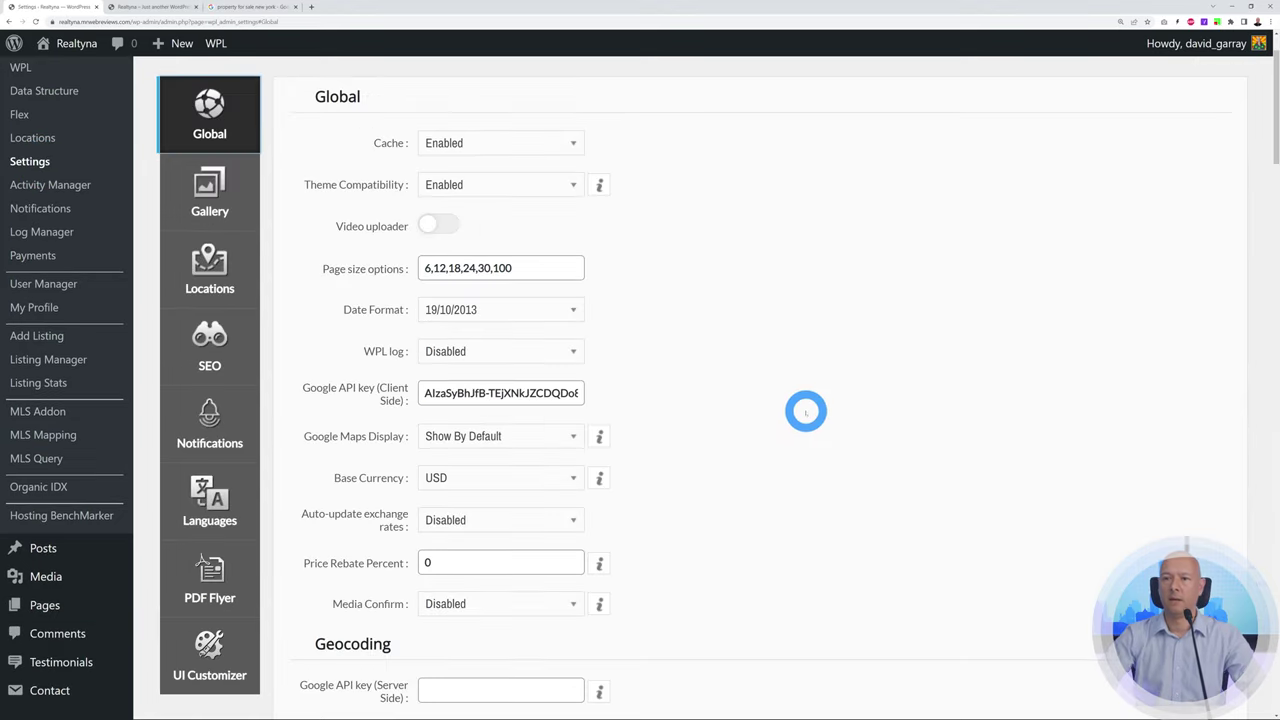
left_click(247, 362)
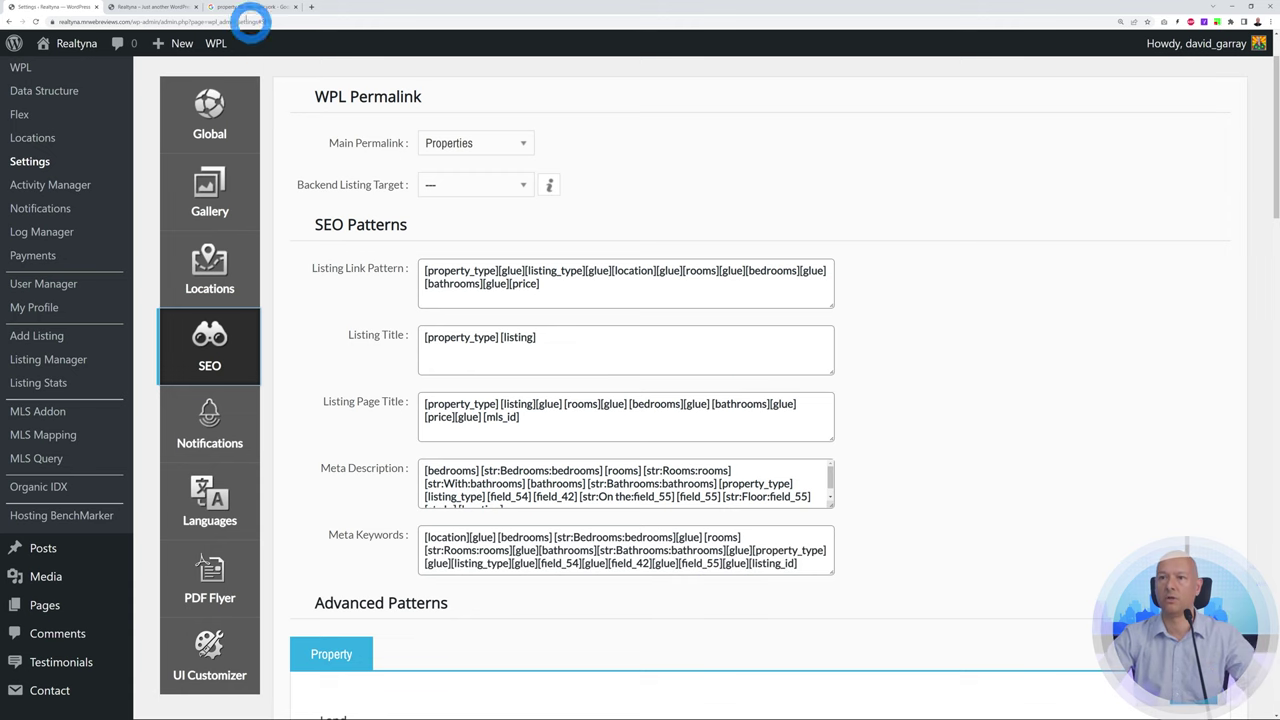
left_click(245, 8)
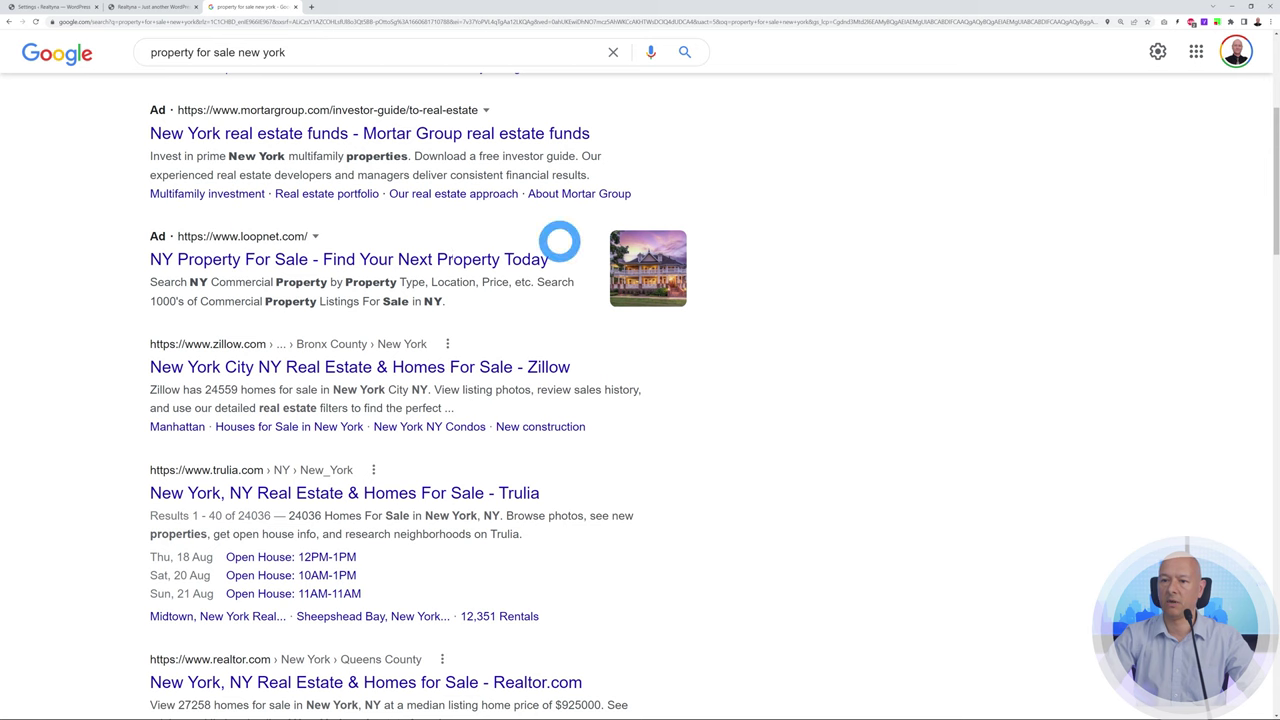
Return from the Google results to WordPress and open the WPL MLS Add-on servers page
left_click(55, 8)
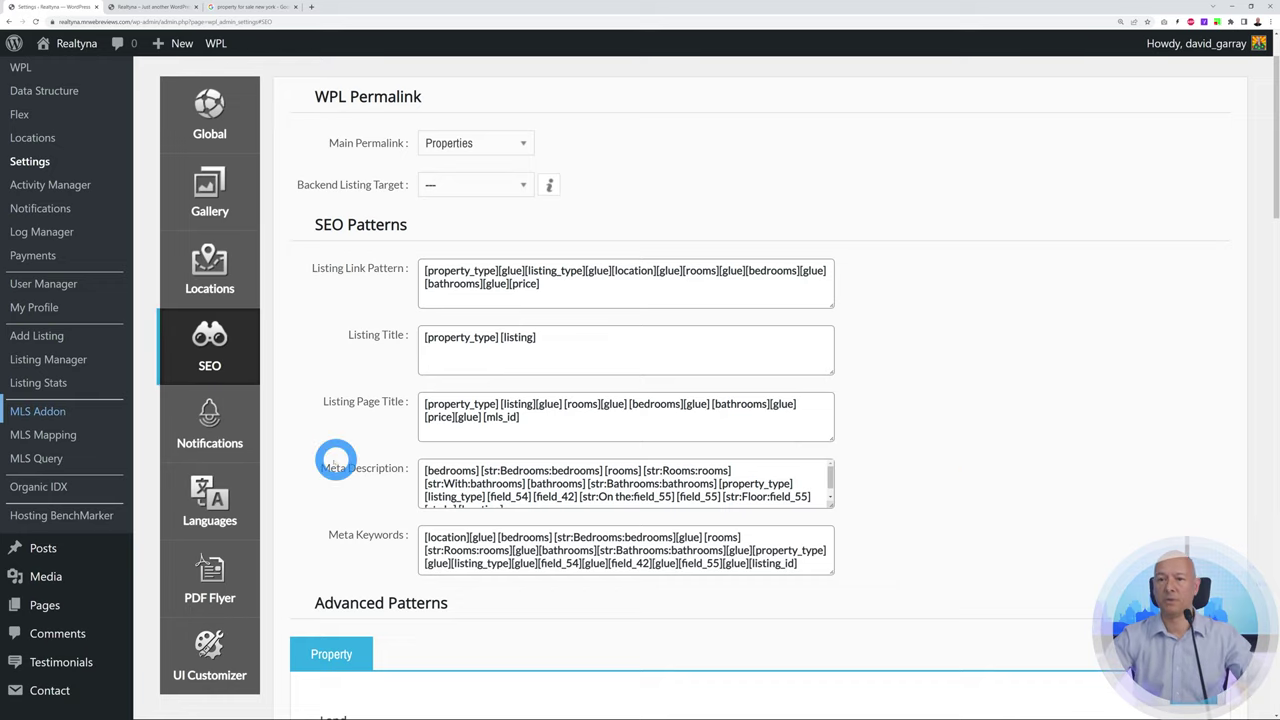
left_click(46, 416)
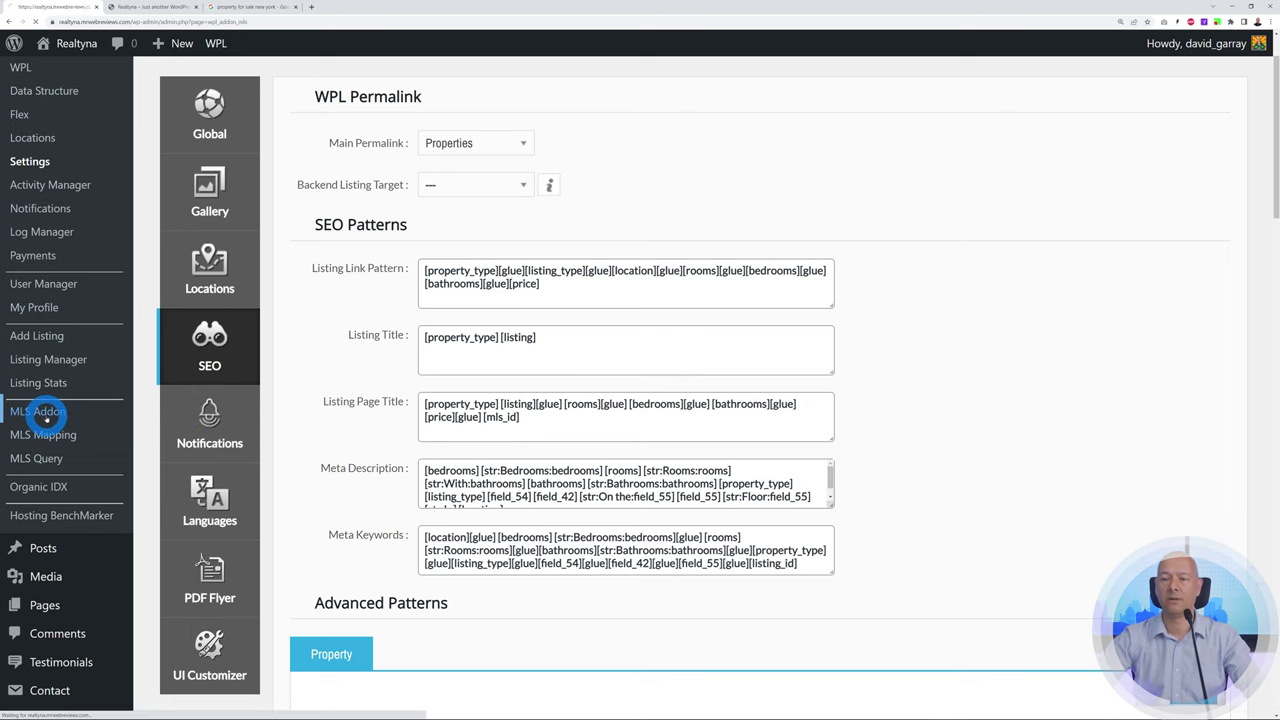